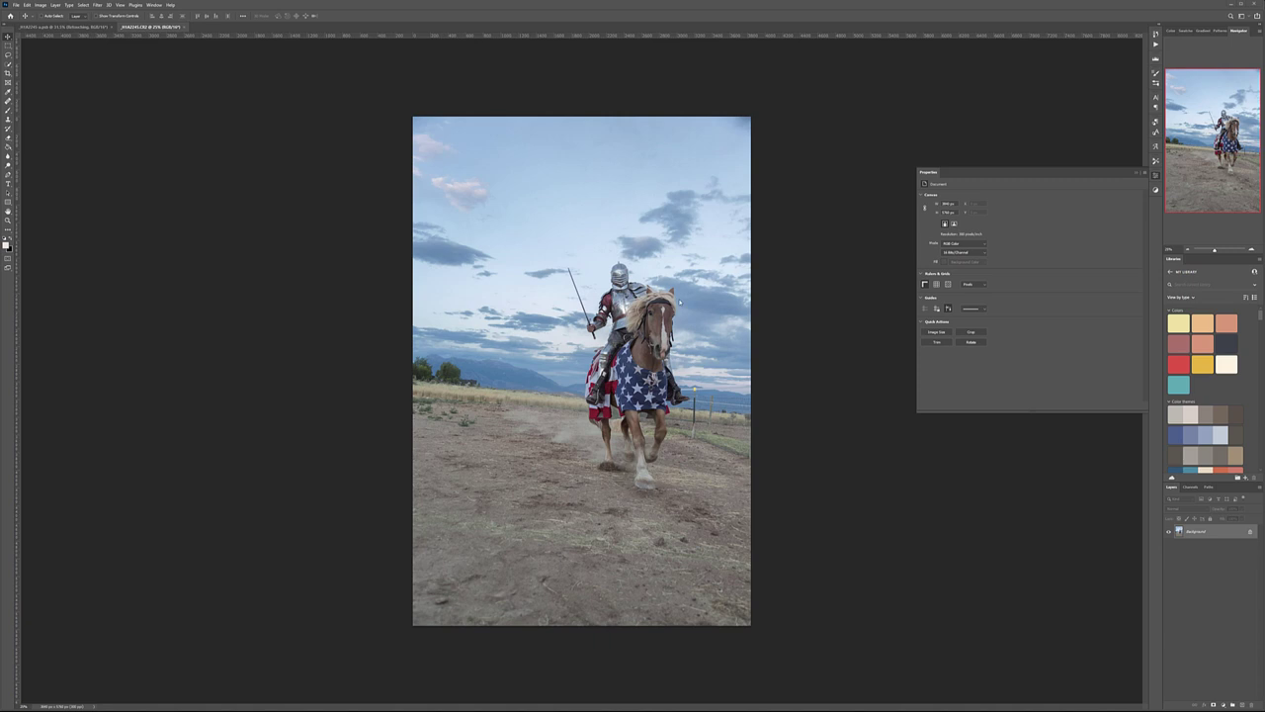
# Compare the retouched knight photo with the unretouched version in the other open document.
pyautogui.click(75, 27)
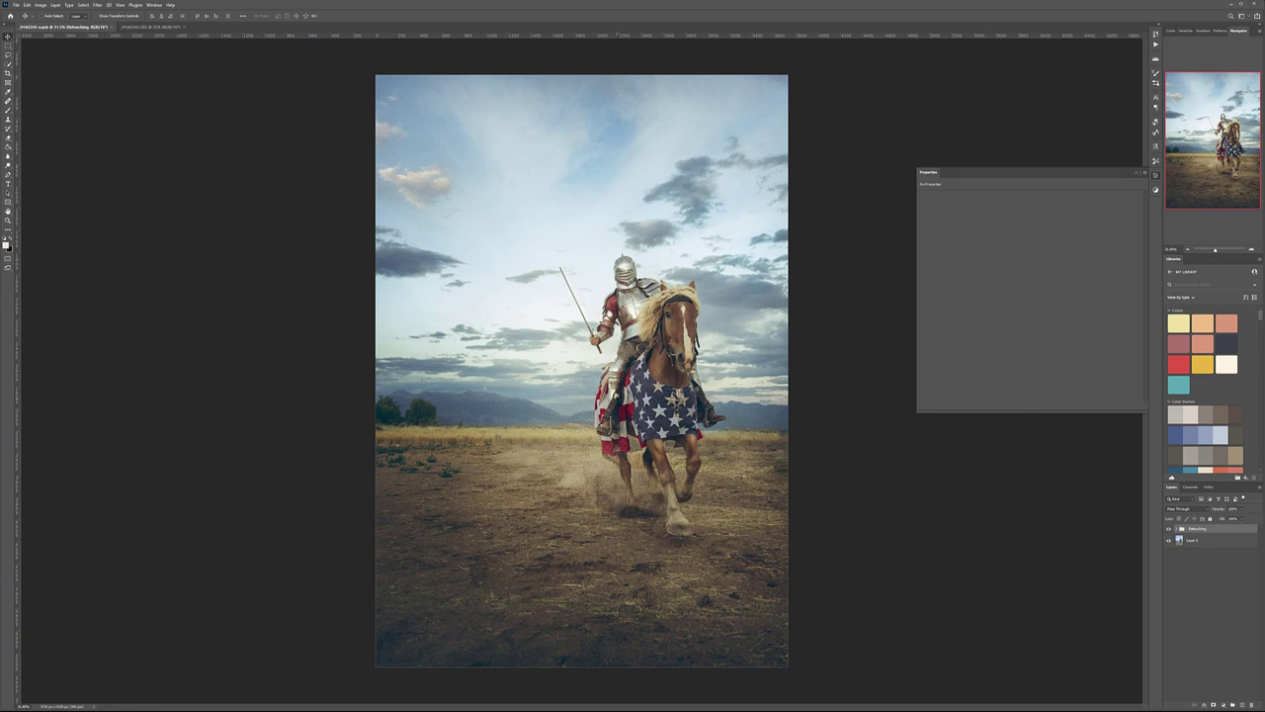
pyautogui.click(151, 28)
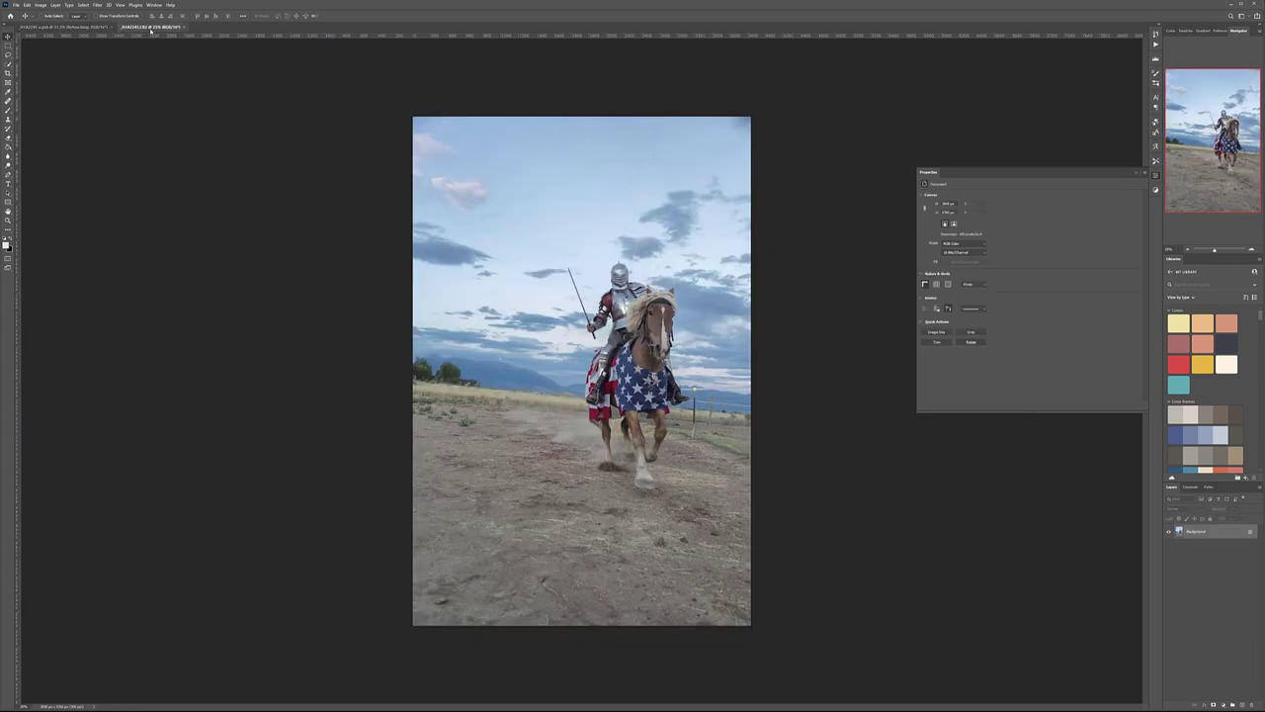
pyautogui.click(70, 28)
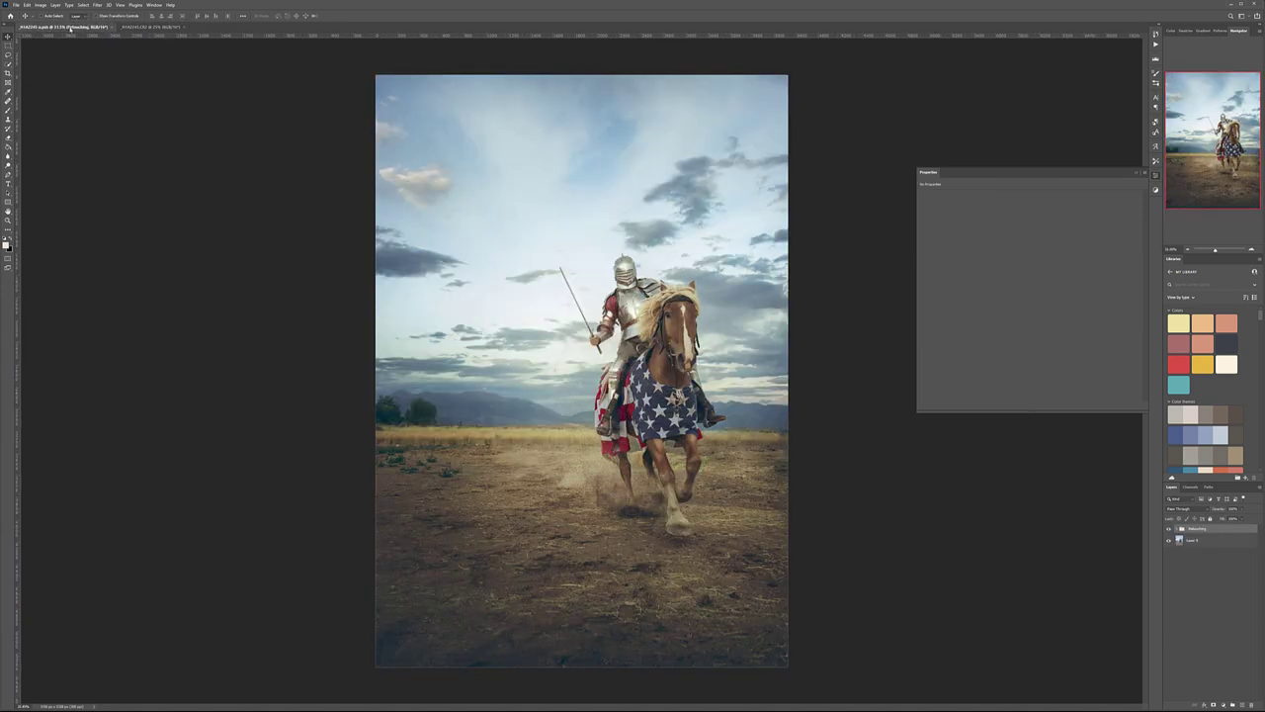
pyautogui.click(151, 28)
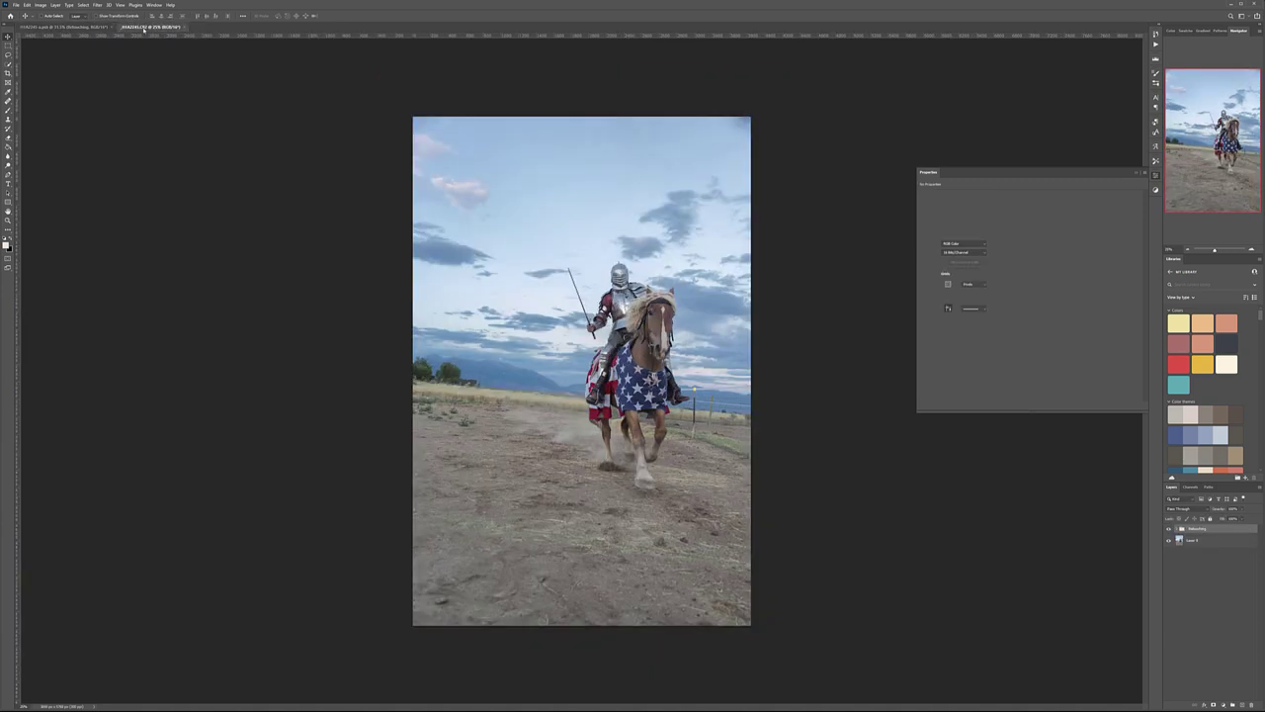
pyautogui.click(57, 27)
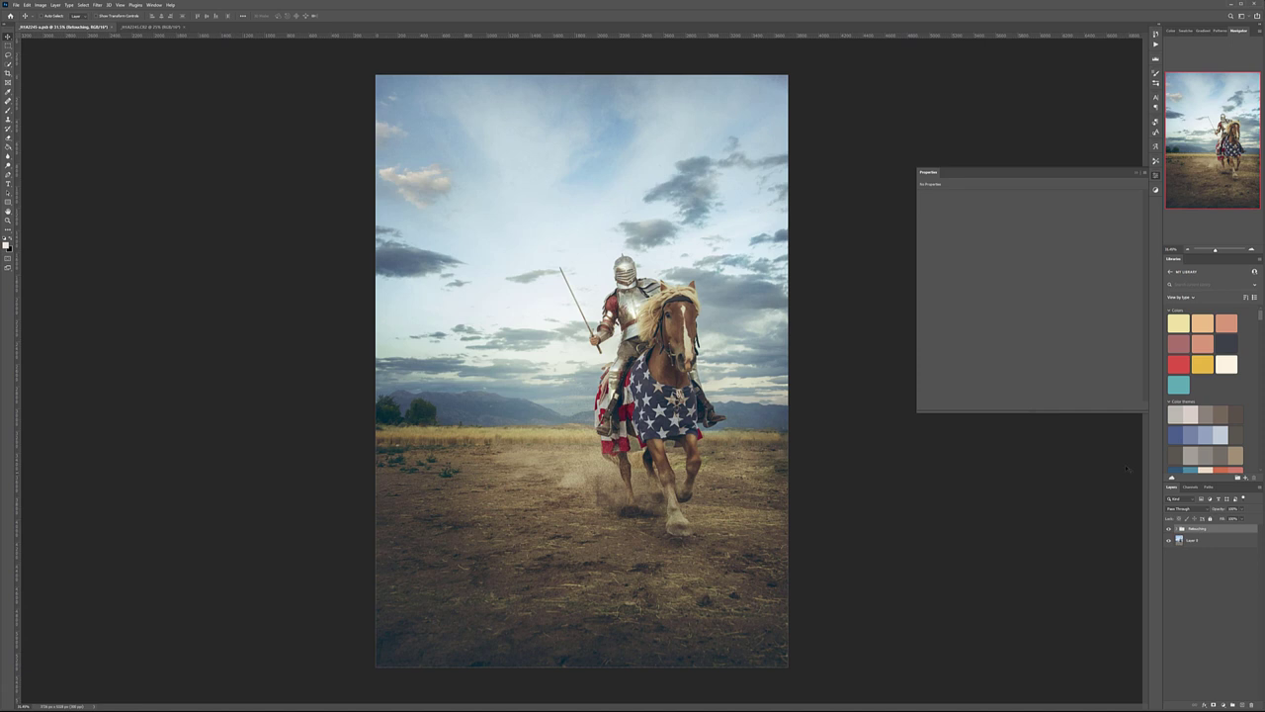
# Toggle the visibility of the Retouching group to compare the photo before and after the edits.
pyautogui.click(1170, 529)
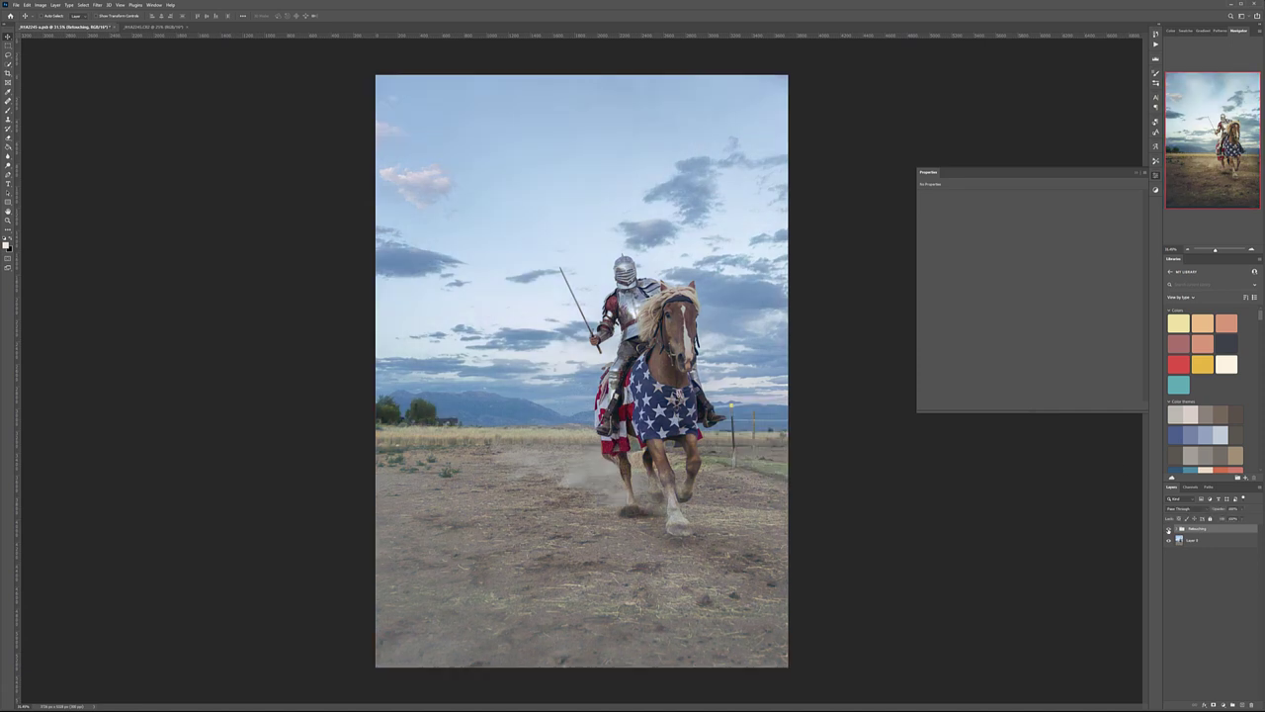
pyautogui.click(1169, 529)
pyautogui.click(1170, 529)
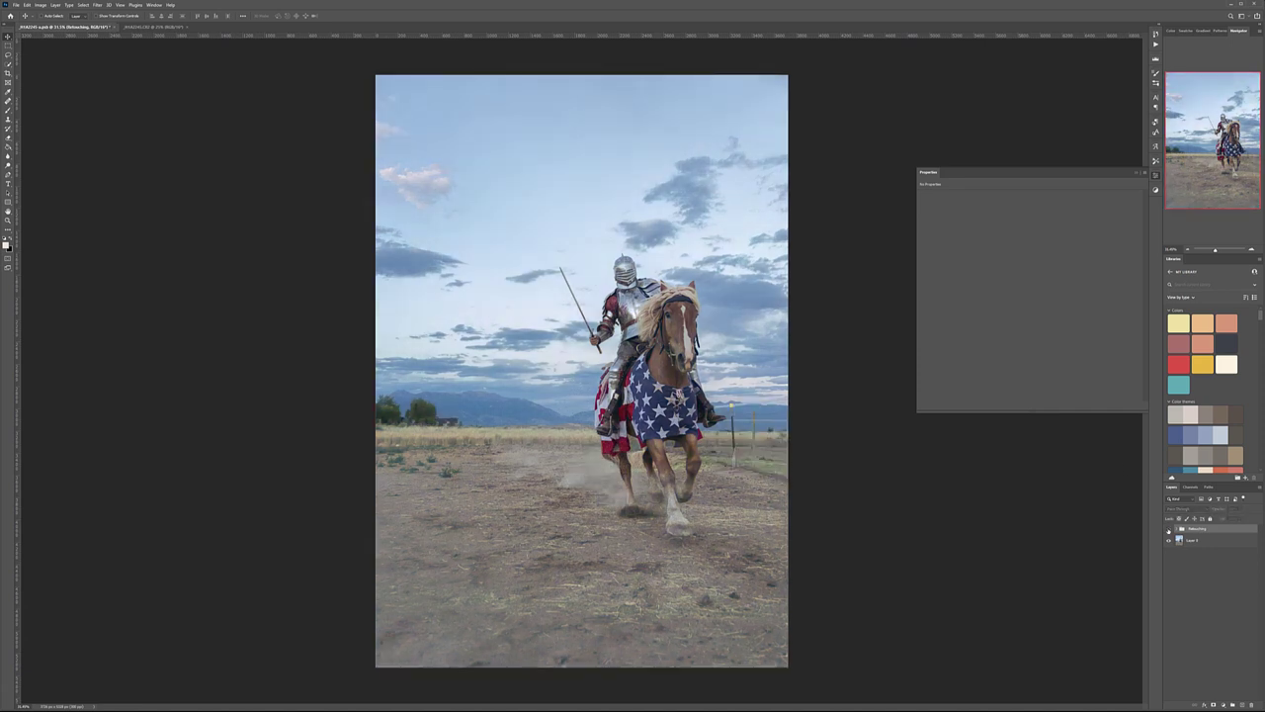
pyautogui.click(1170, 529)
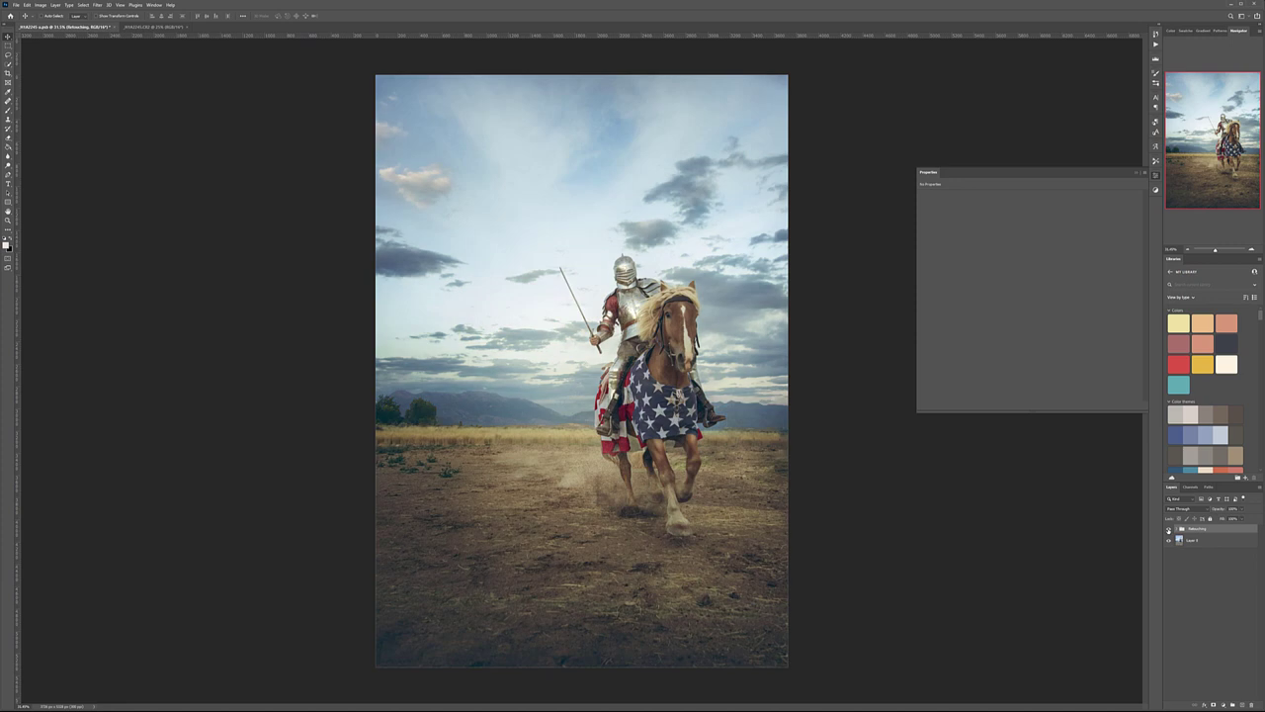
pyautogui.click(1169, 529)
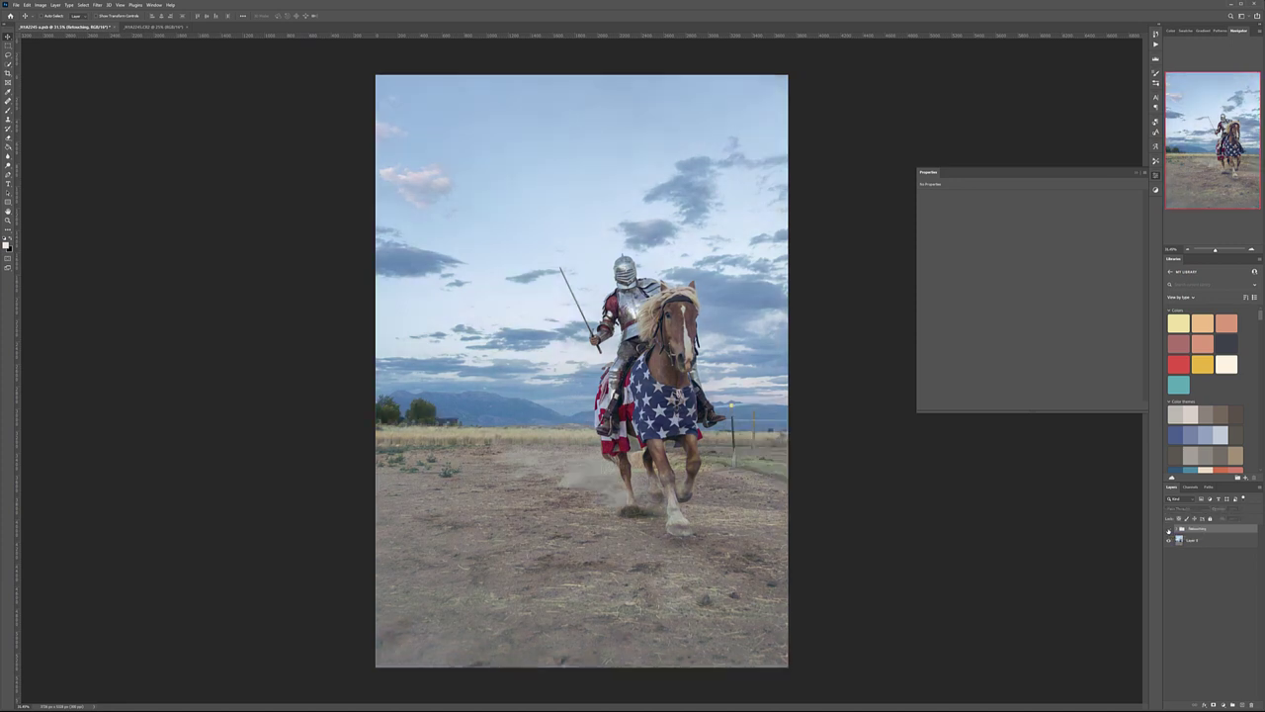
pyautogui.click(1170, 529)
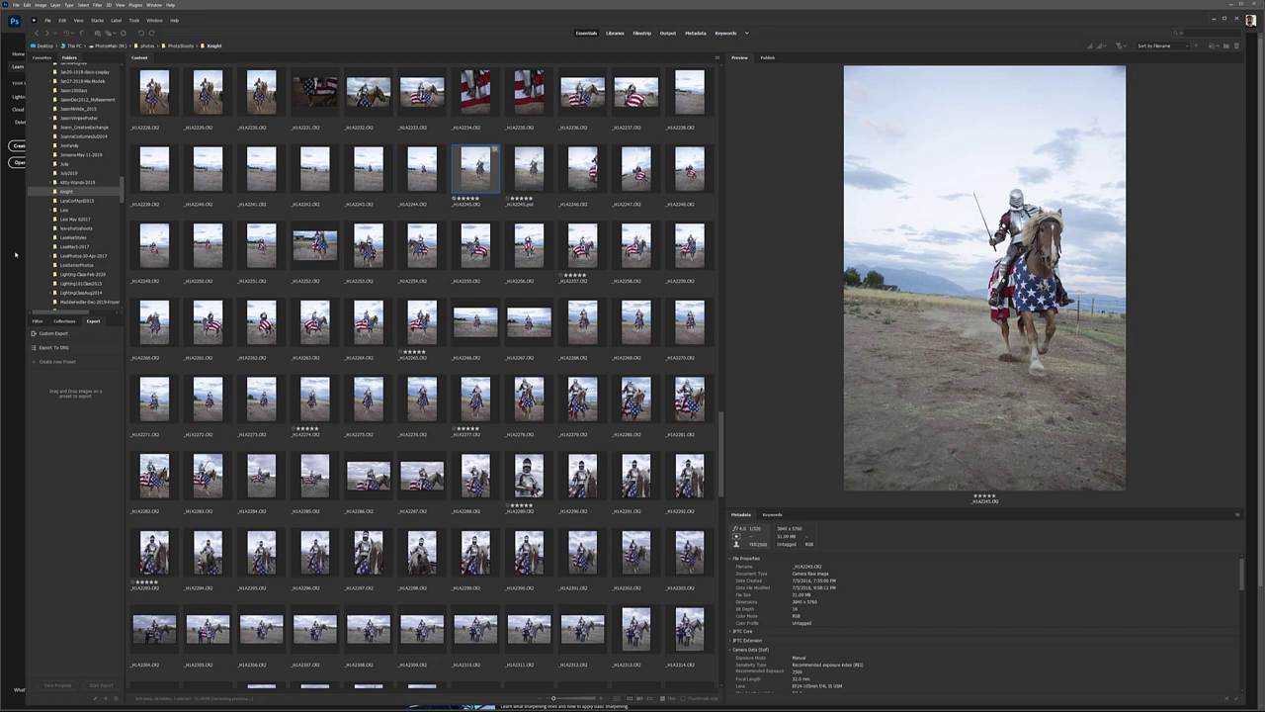
# Switch to the browser, look over the Knights of Mayhem home page, and minimize its window.
pyautogui.hotkey('alt', 'Tab')
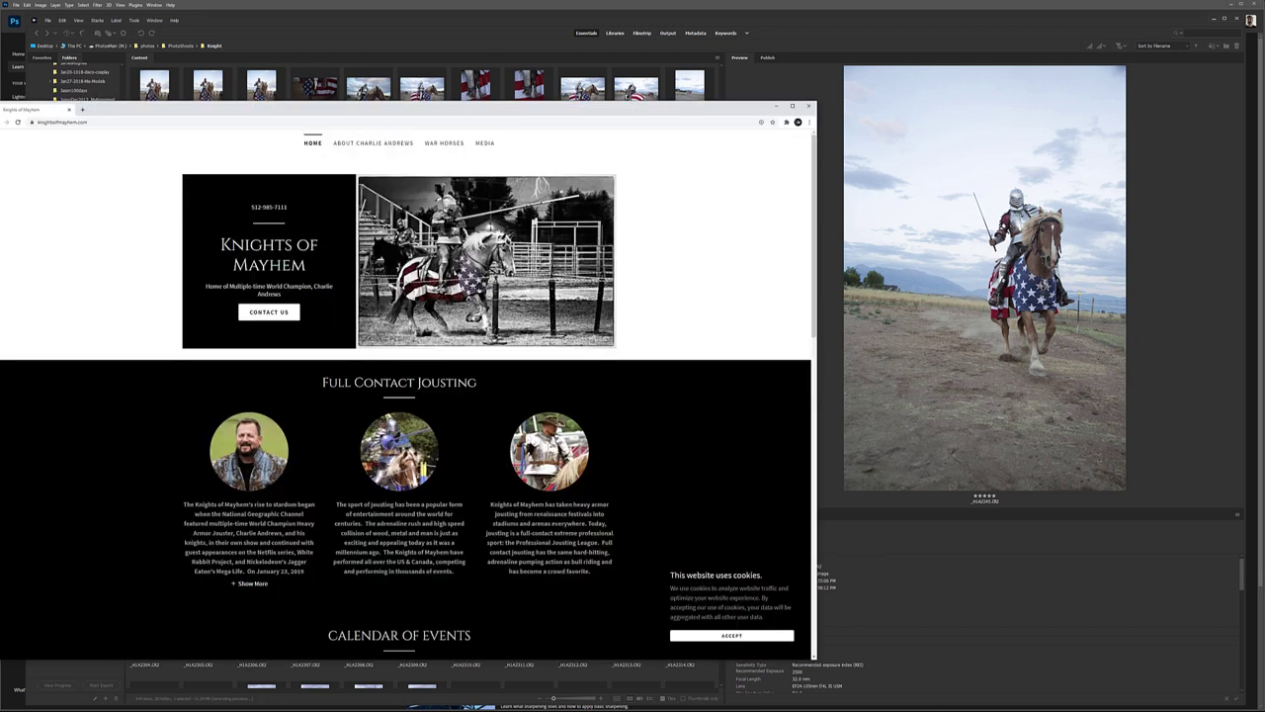
pyautogui.moveTo(476, 108); pyautogui.dragTo(555, 74)
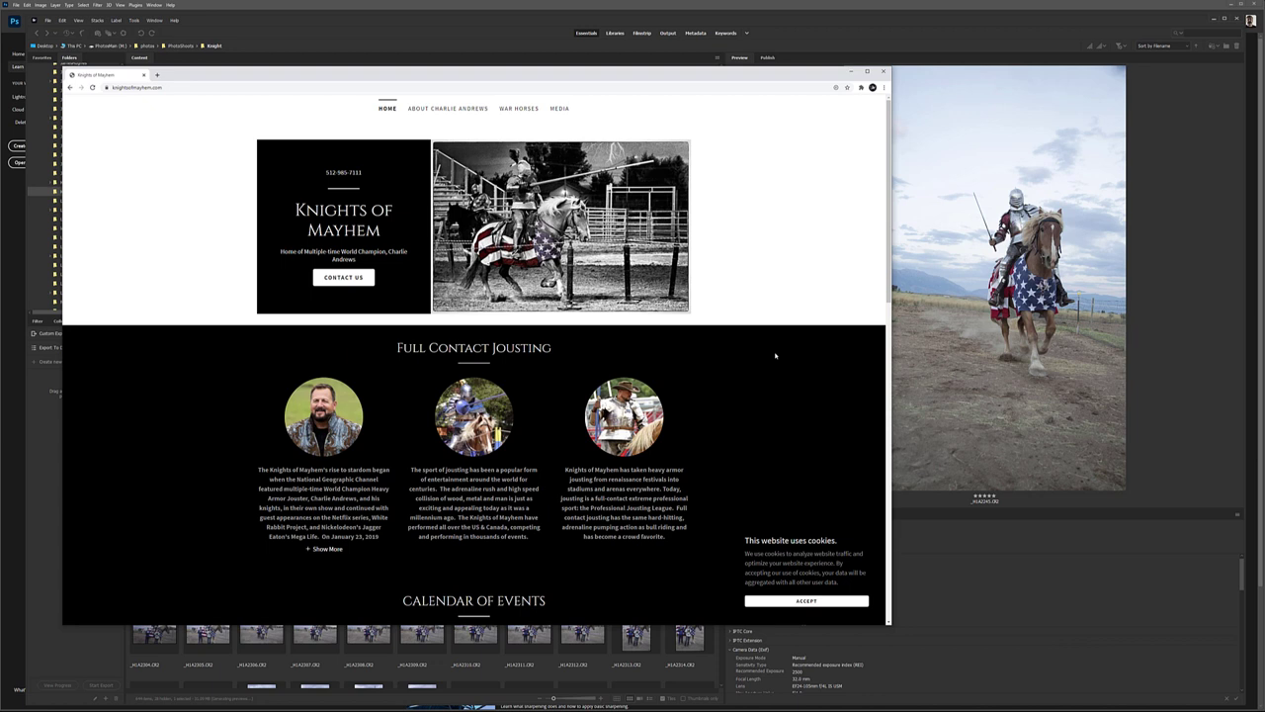
pyautogui.scroll(-2, 773, 366)
pyautogui.scroll(1, 768, 376)
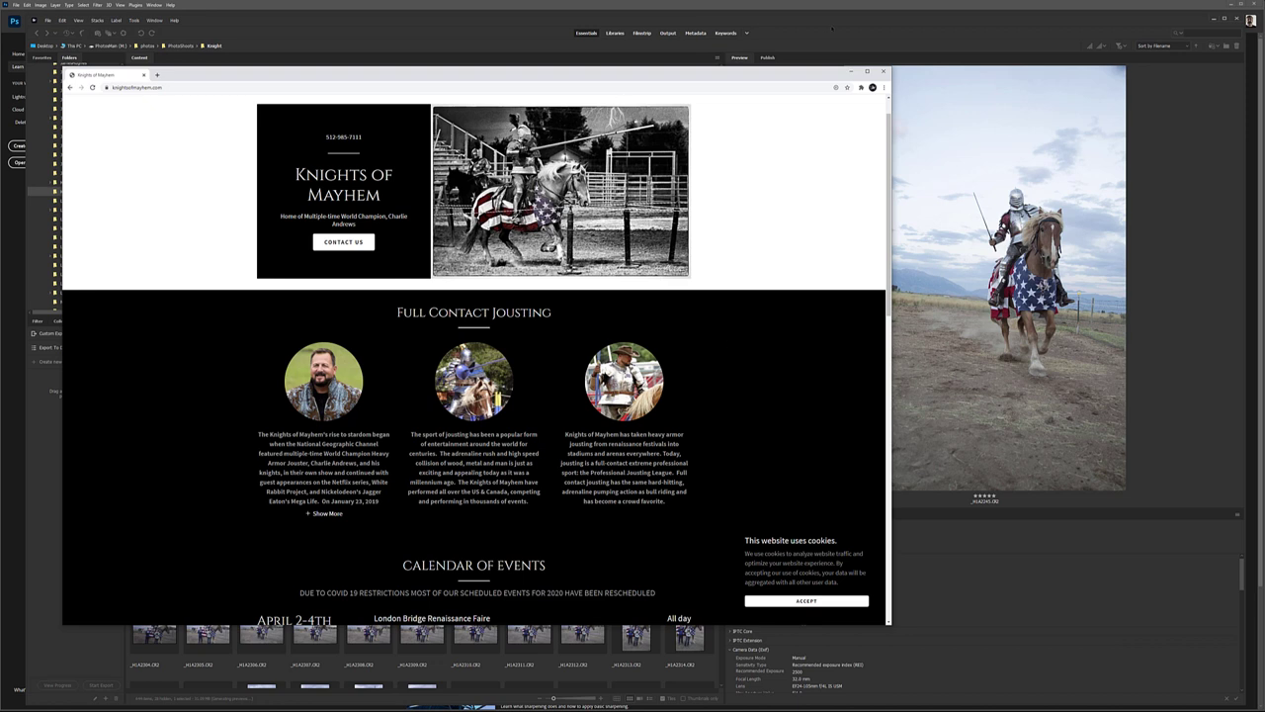
pyautogui.click(852, 71)
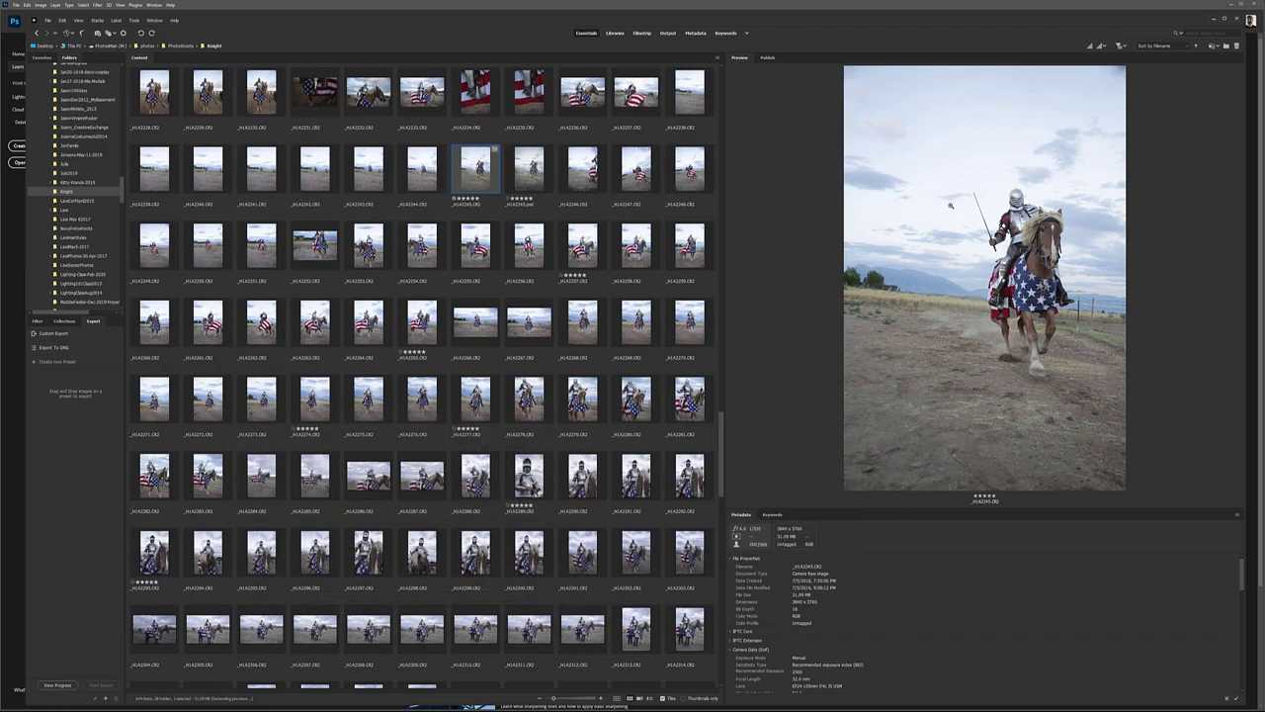
# Preview the close-up portrait of the knight in armor and inspect its detail with the loupe.
pyautogui.click(543, 464)
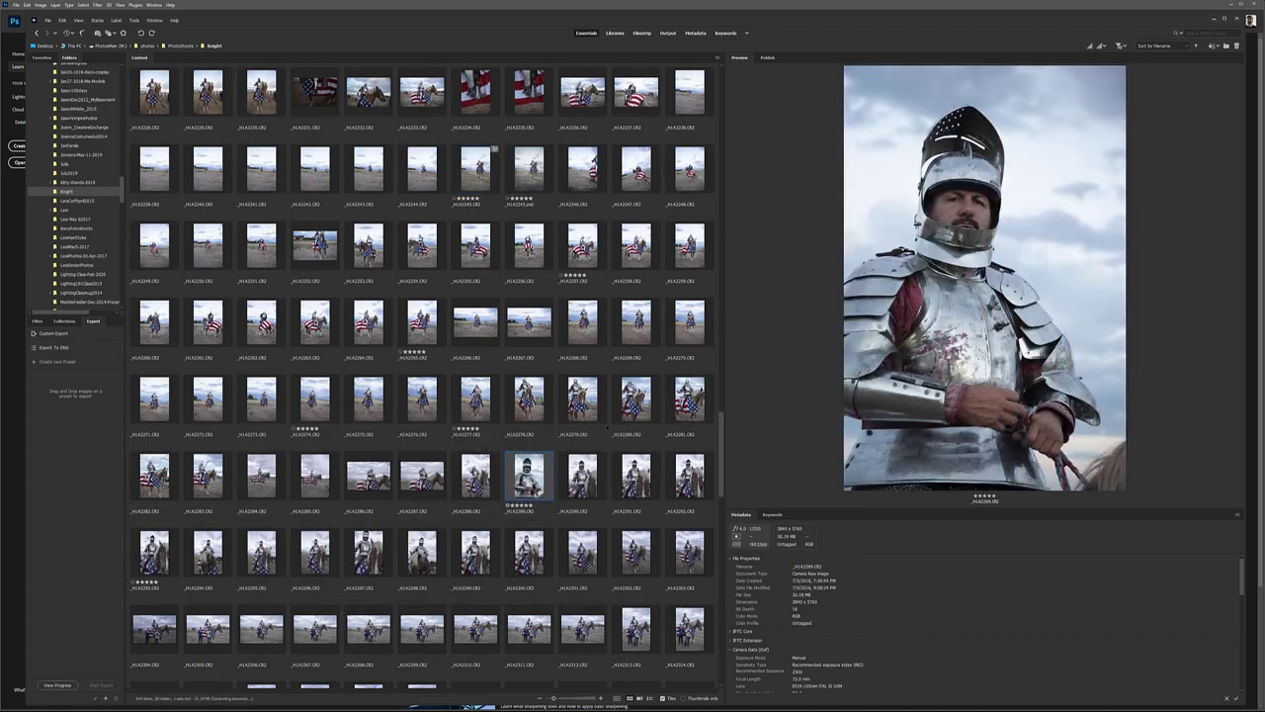
pyautogui.moveTo(950, 345); pyautogui.dragTo(1000, 364)
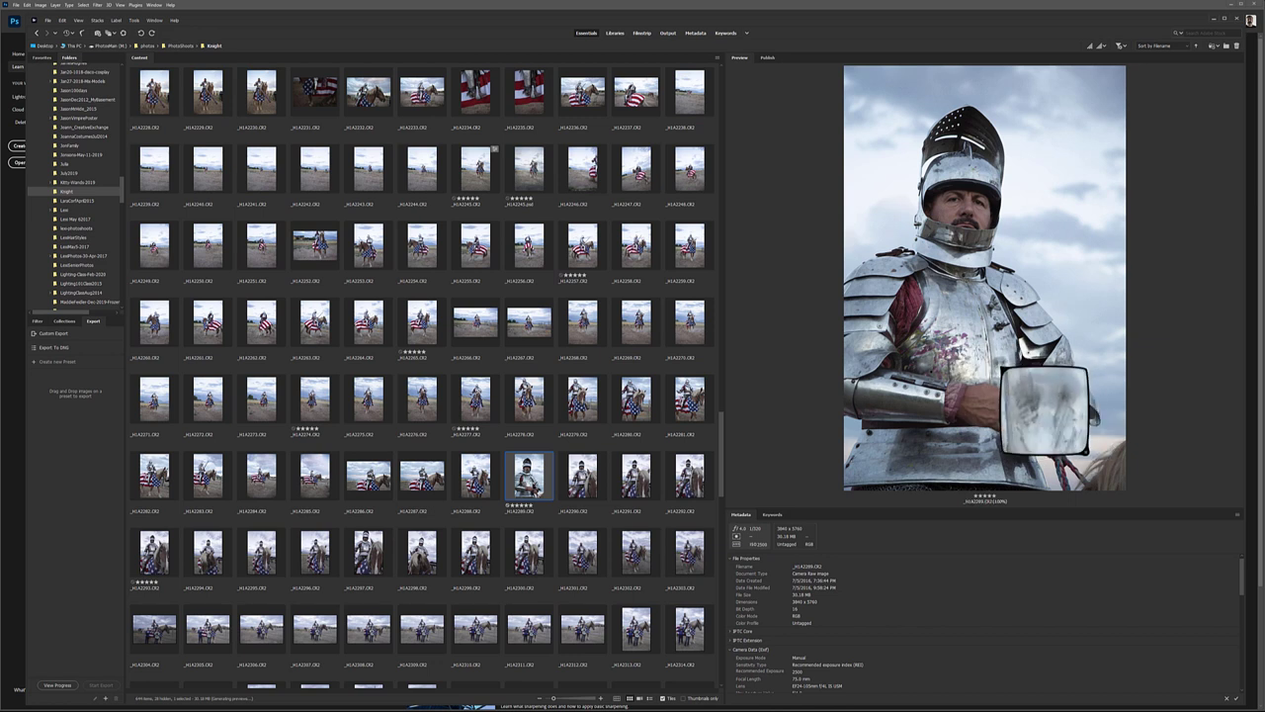
pyautogui.click(1018, 368)
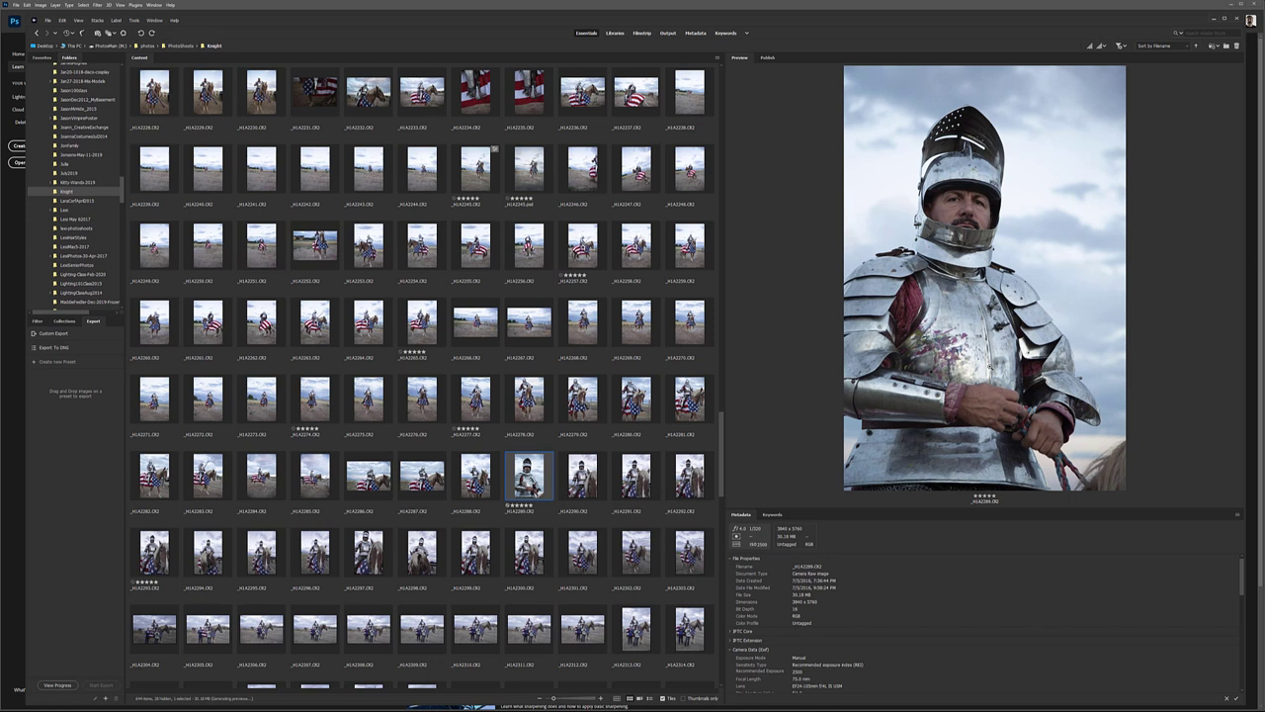
# Open the raw photo _HLA2245.CR2 of the charging knight in Camera Raw.
pyautogui.click(478, 181)
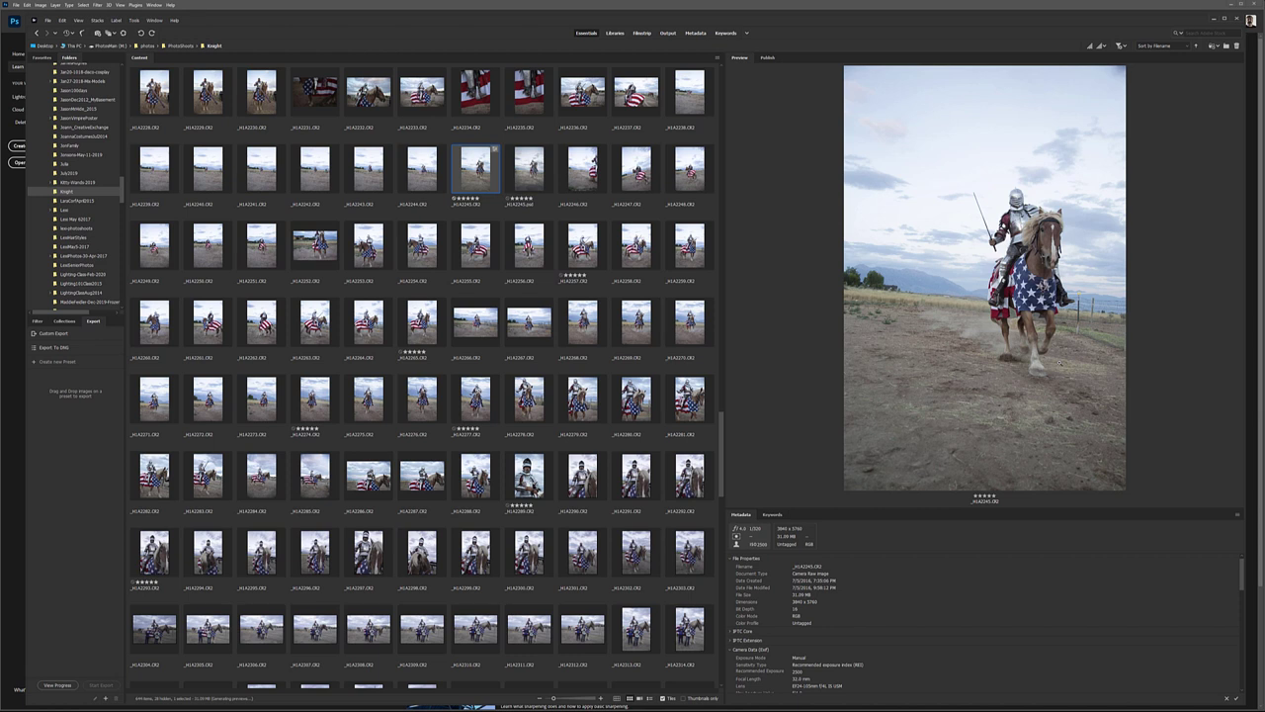
pyautogui.rightClick(494, 170)
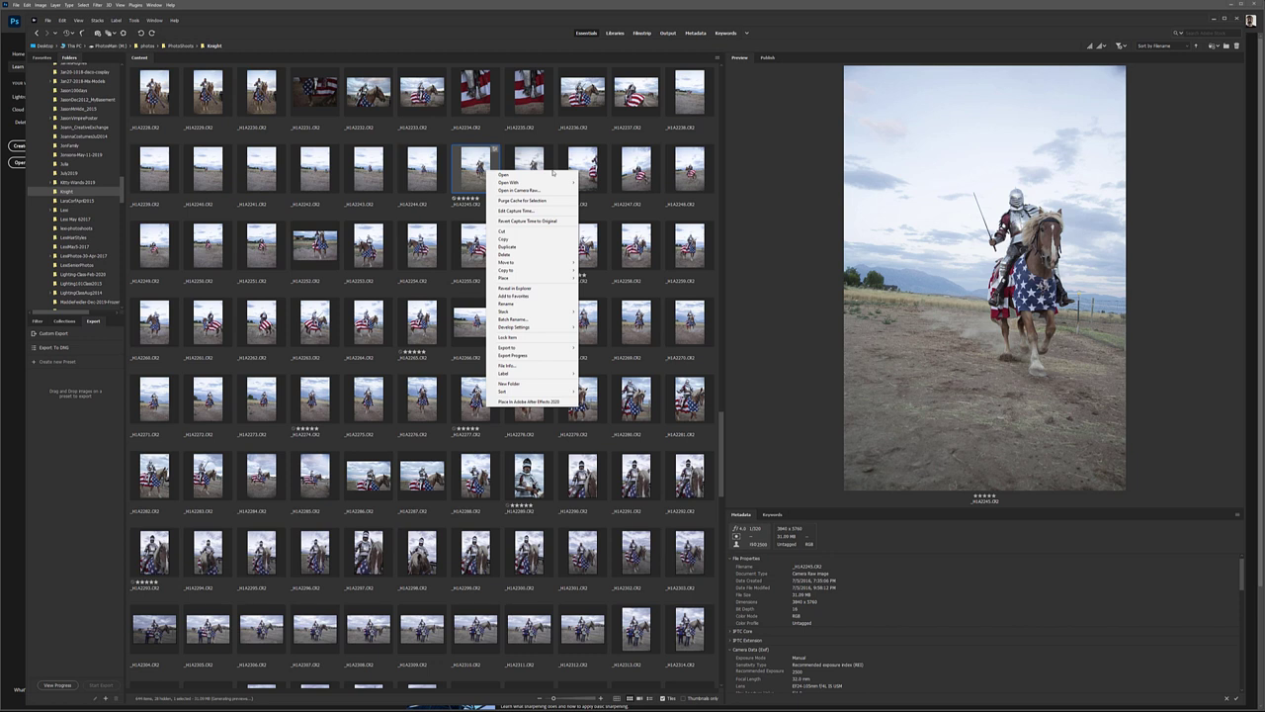
pyautogui.click(519, 190)
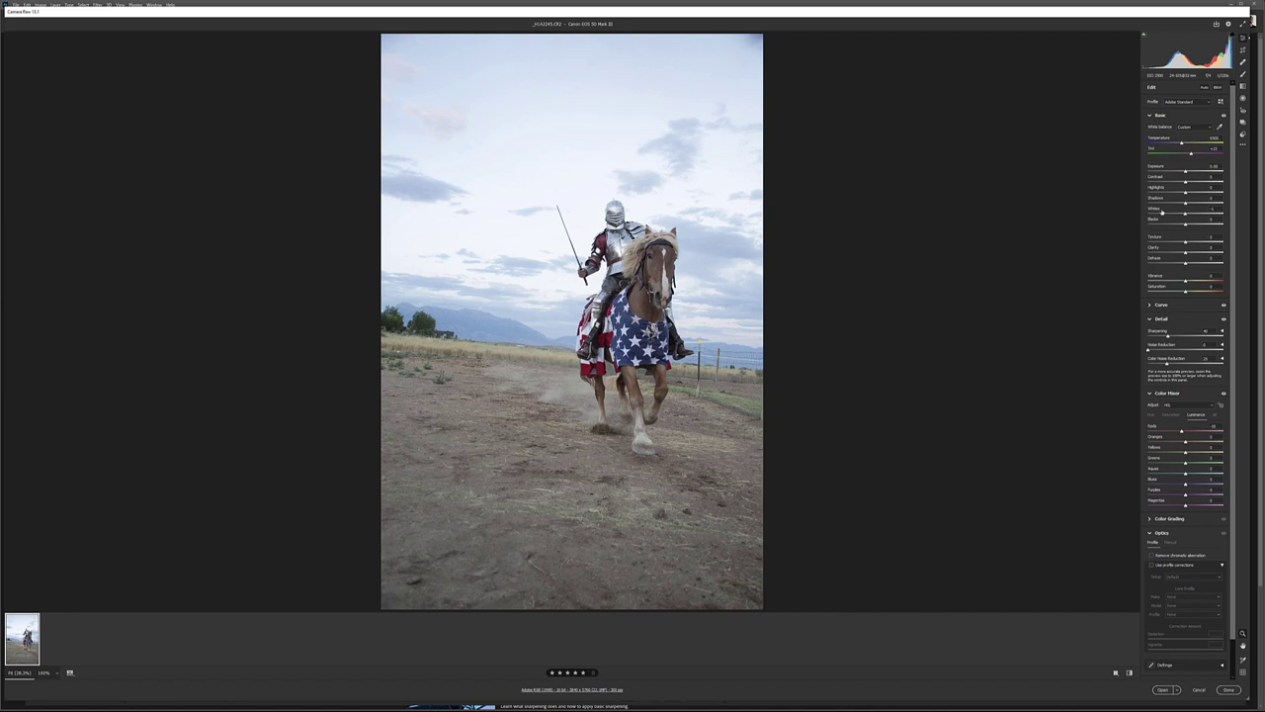
# Set Highlights to -100 and increase the Sharpening amount.
pyautogui.moveTo(1186, 192); pyautogui.dragTo(1108, 202)
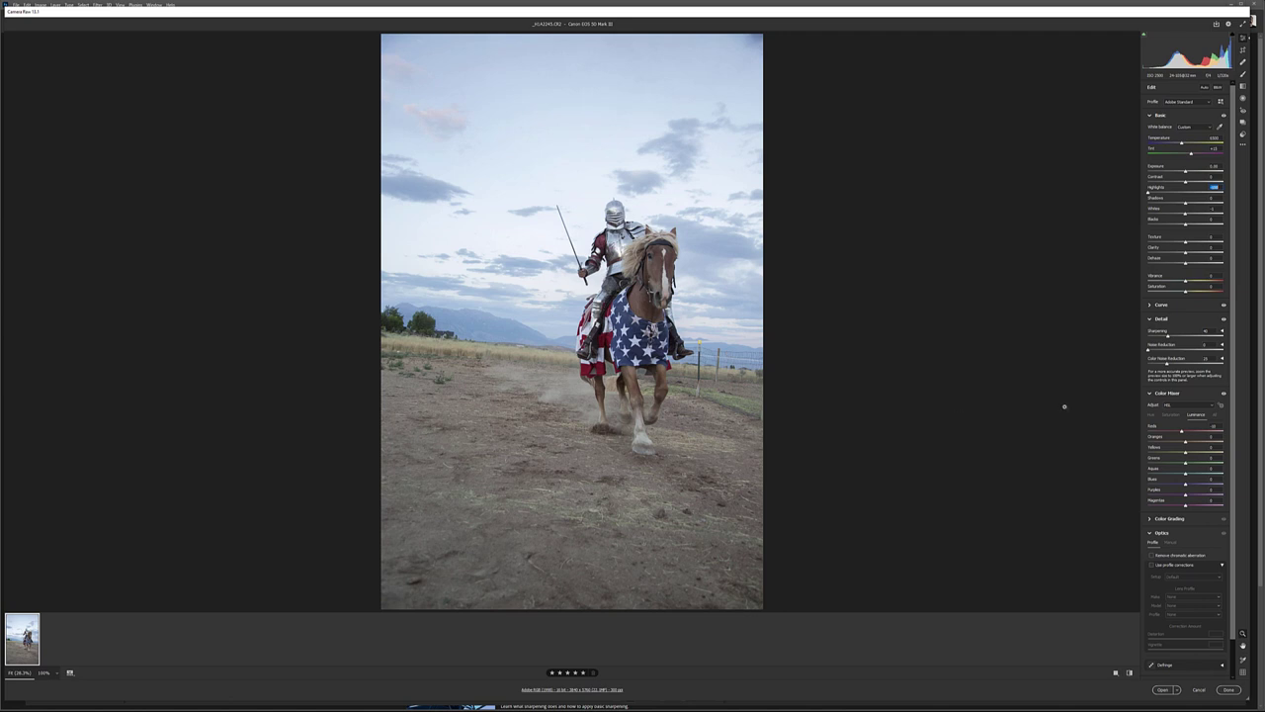
pyautogui.moveTo(1168, 336); pyautogui.dragTo(1180, 336)
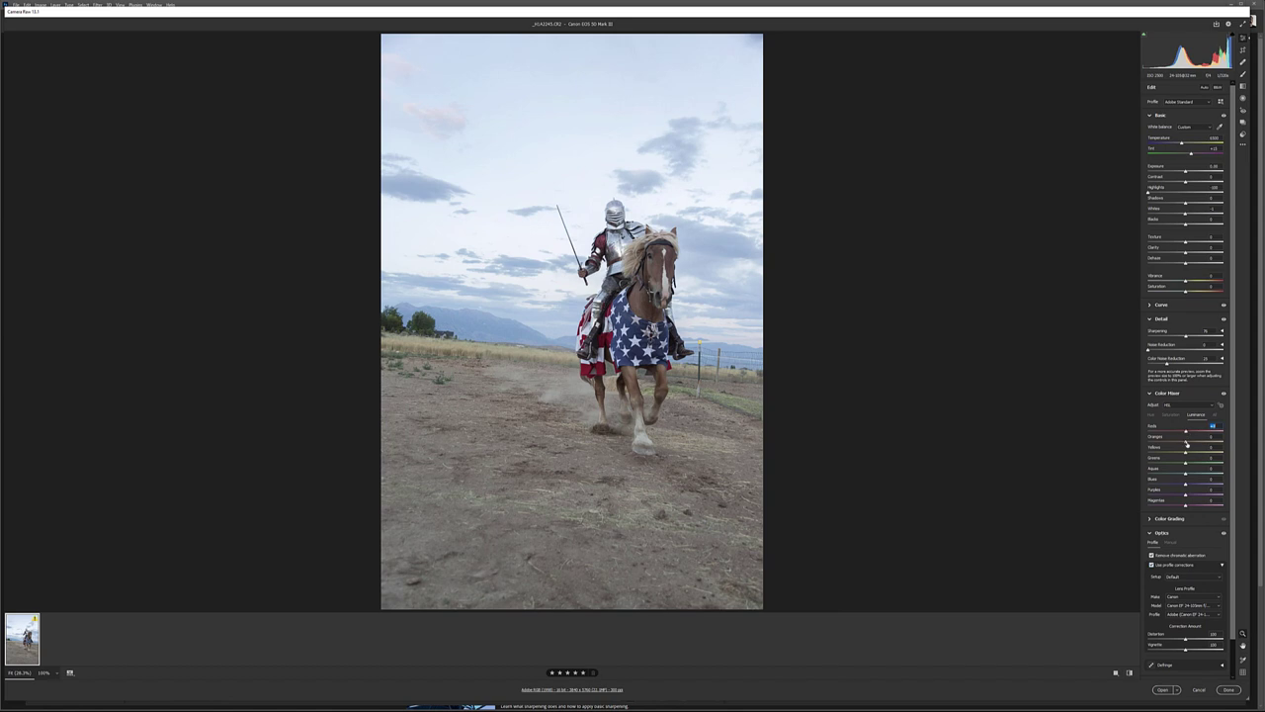
# Darken the sky in the Color Mixer by setting Aquas luminance to -100 and Blues luminance to about -35.
pyautogui.moveTo(1185, 474); pyautogui.dragTo(1132, 475)
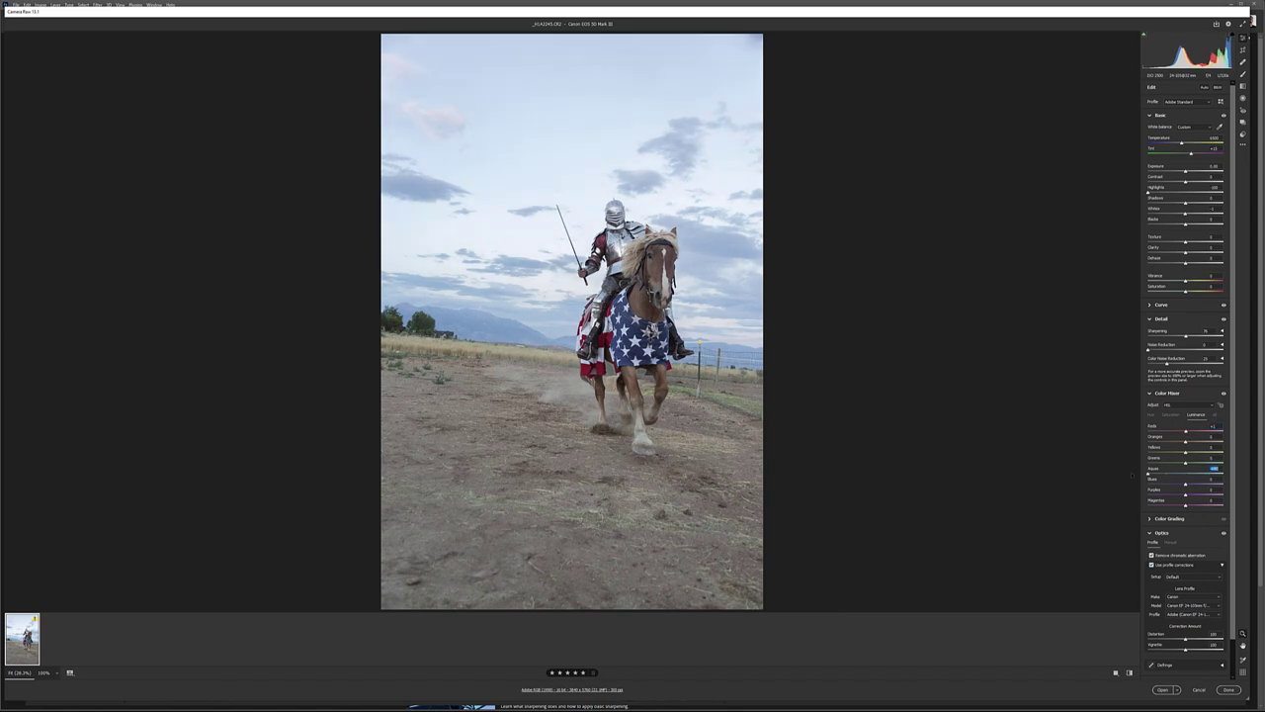
pyautogui.write('-100')
pyautogui.press('Tab')
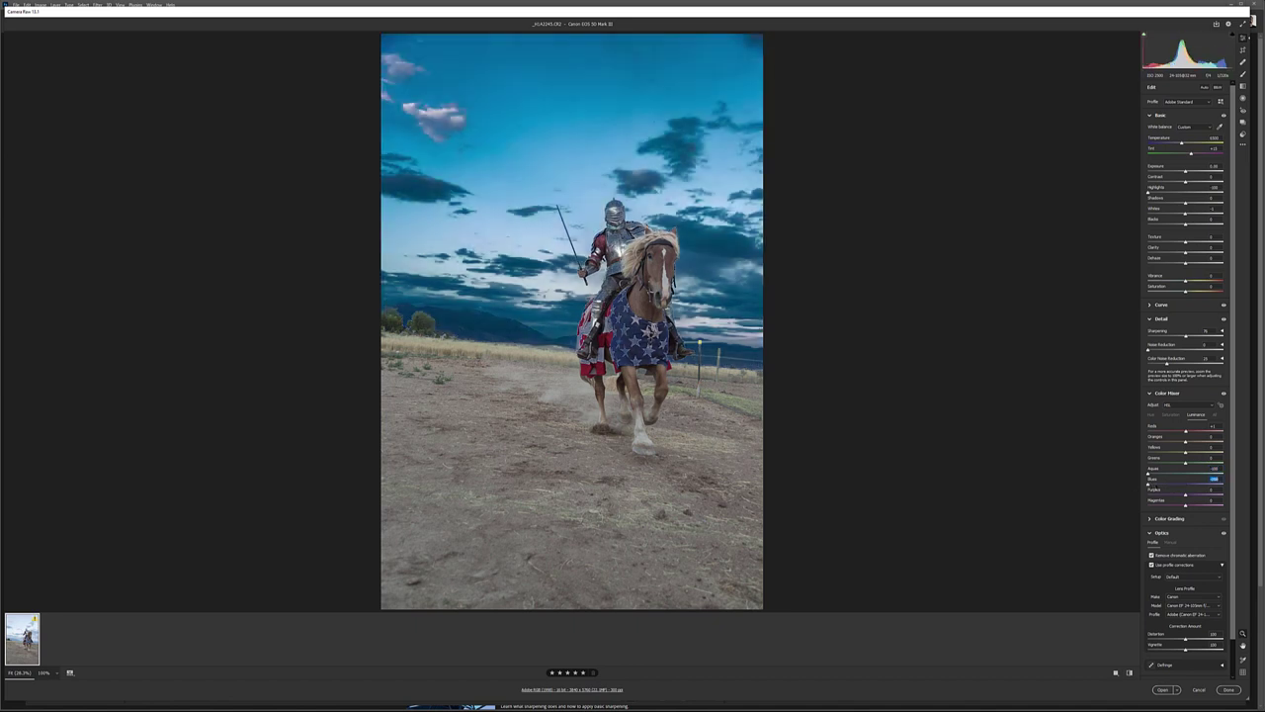
pyautogui.moveTo(1165, 485); pyautogui.dragTo(1169, 485)
pyautogui.hotkey('shift', 'Up')
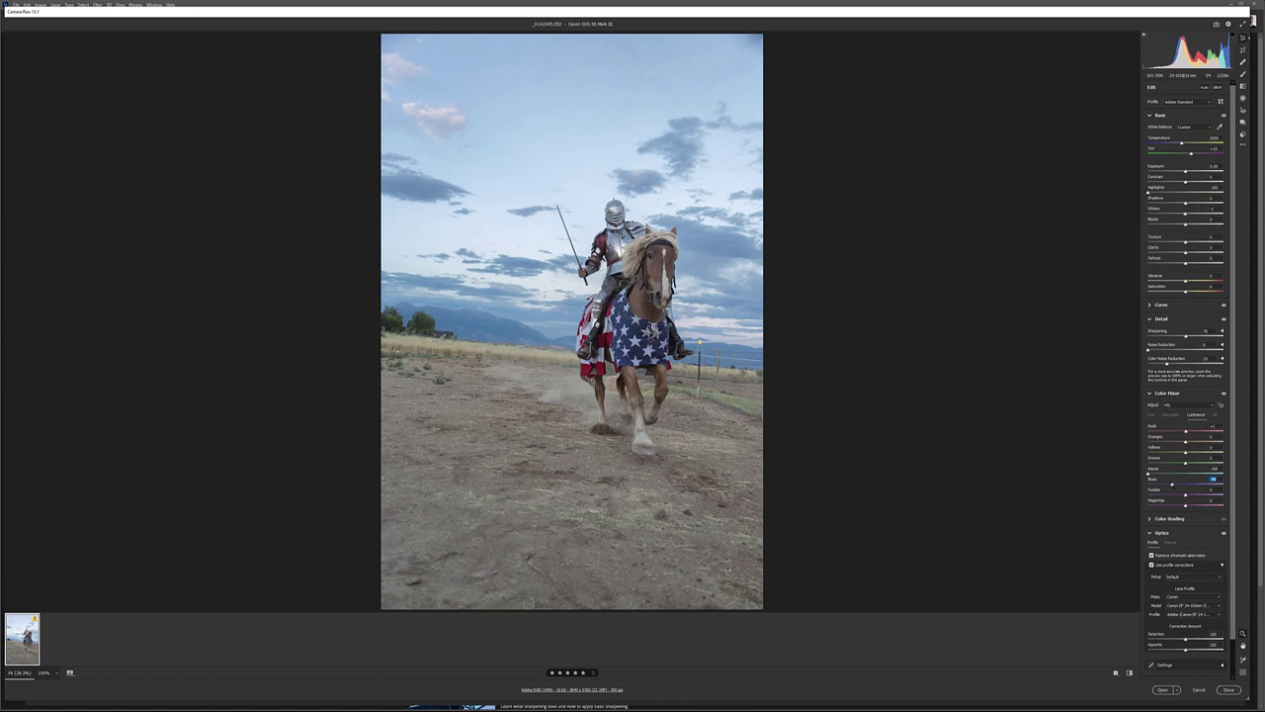
# Slightly raise the Oranges and Yellows luminance and lift the Shadows.
pyautogui.moveTo(1172, 443)
pyautogui.mouseDown()
pyautogui.moveTo(1153, 442)
pyautogui.moveTo(1191, 441)
pyautogui.moveTo(1168, 453)
pyautogui.moveTo(1188, 453)
pyautogui.mouseUp()
pyautogui.moveTo(1211, 206); pyautogui.dragTo(1197, 206)
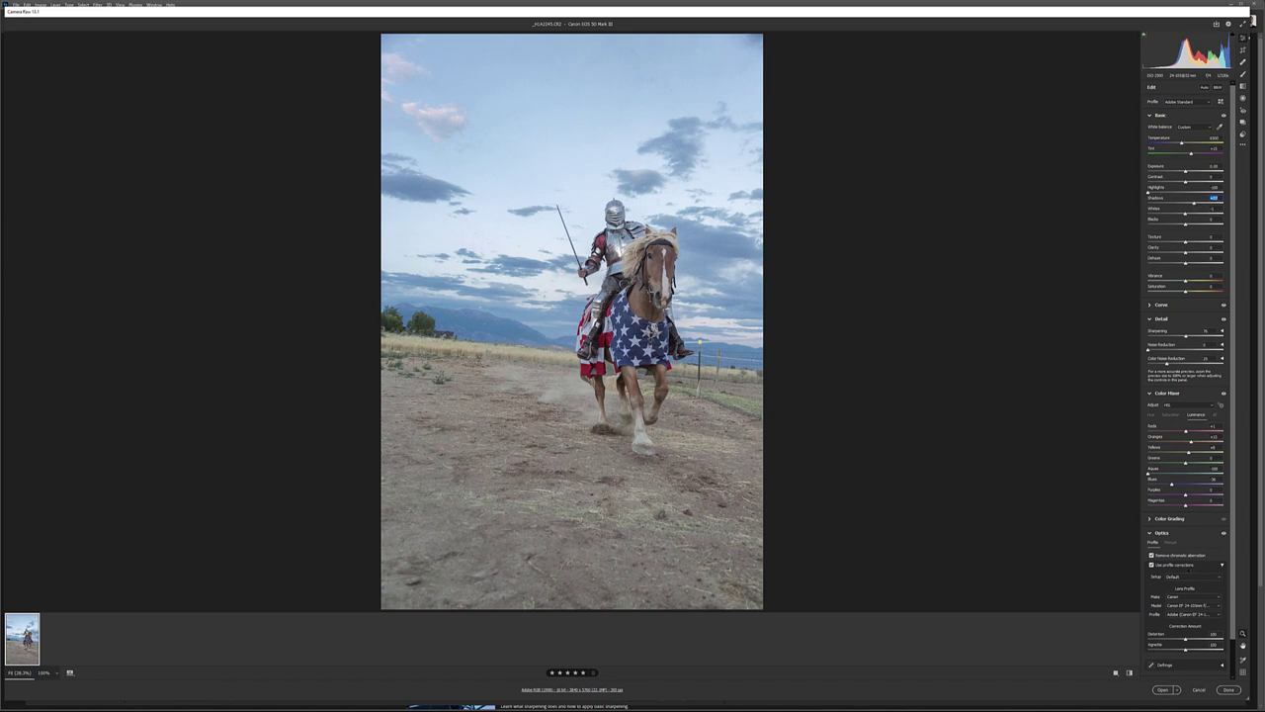
# Reduce the Sharpening and Shadows amounts while checking the knight's helmet up close, and open the raw photo in Photoshop.
pyautogui.scroll(-2, 1186, 372)
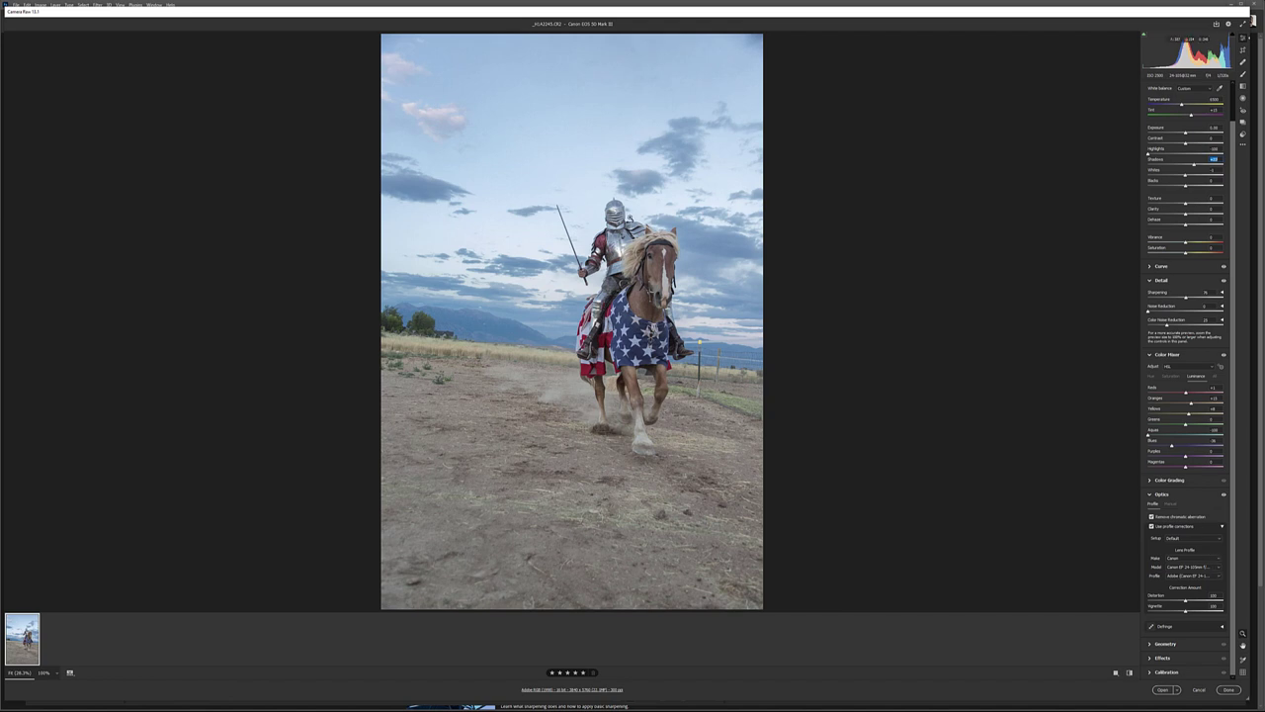
pyautogui.click(616, 180)
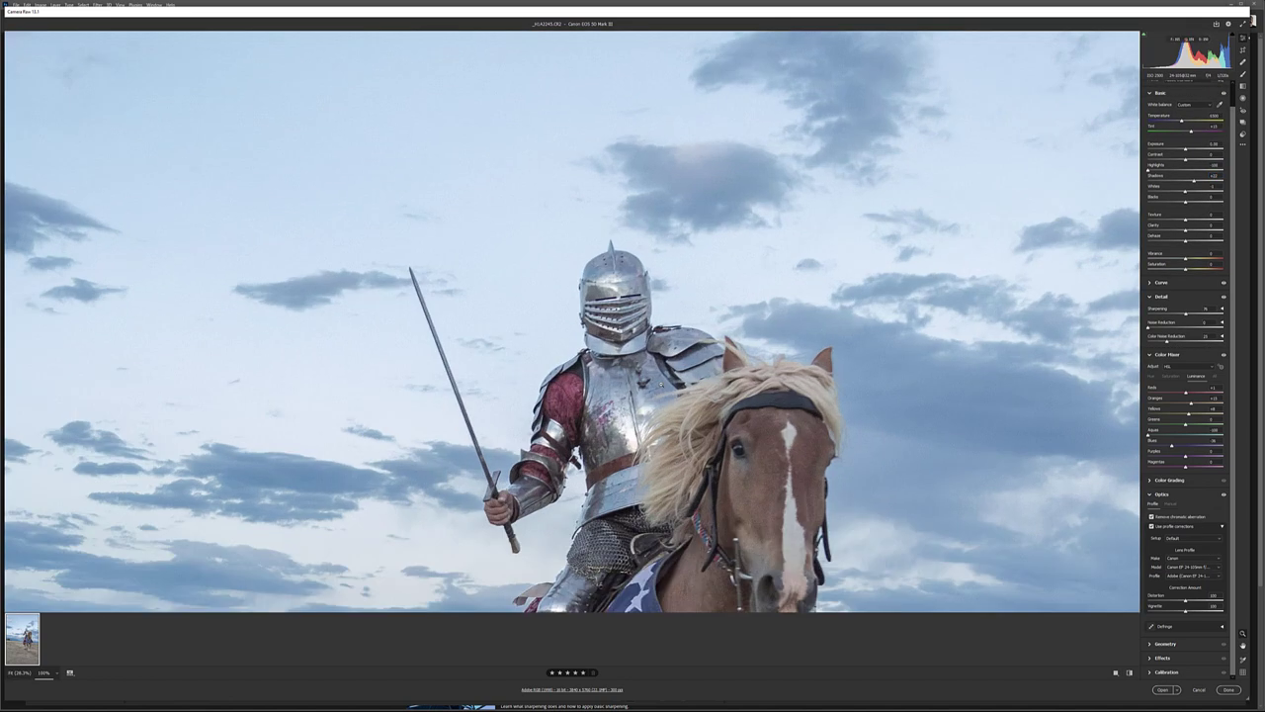
pyautogui.moveTo(617, 327); pyautogui.dragTo(726, 327)
pyautogui.moveTo(726, 370); pyautogui.dragTo(722, 370)
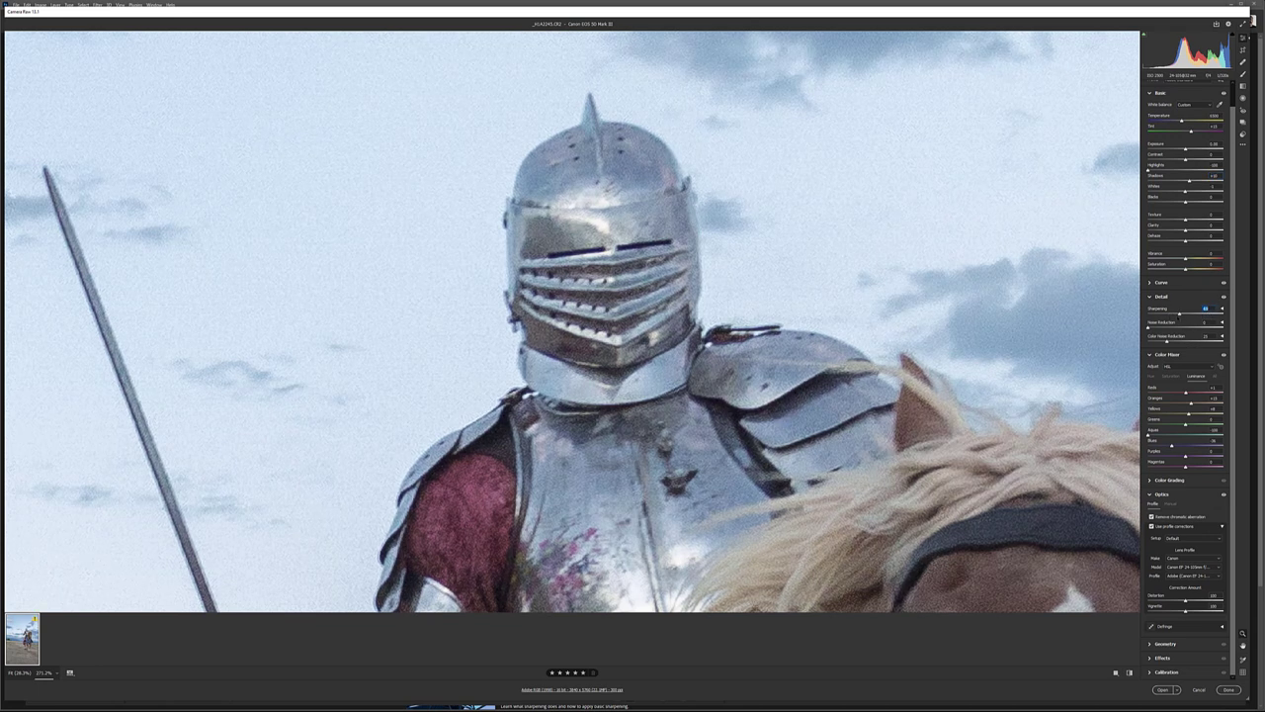
pyautogui.hotkey('ctrl', '0')
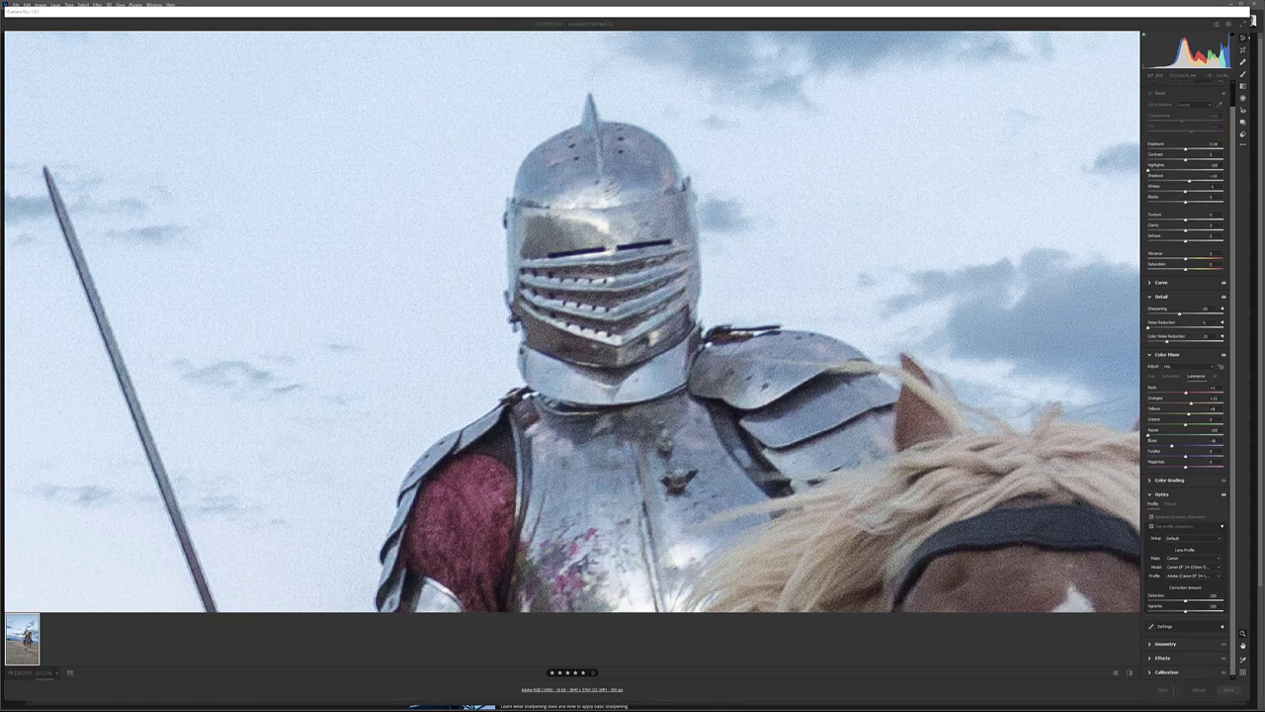
pyautogui.click(1165, 689)
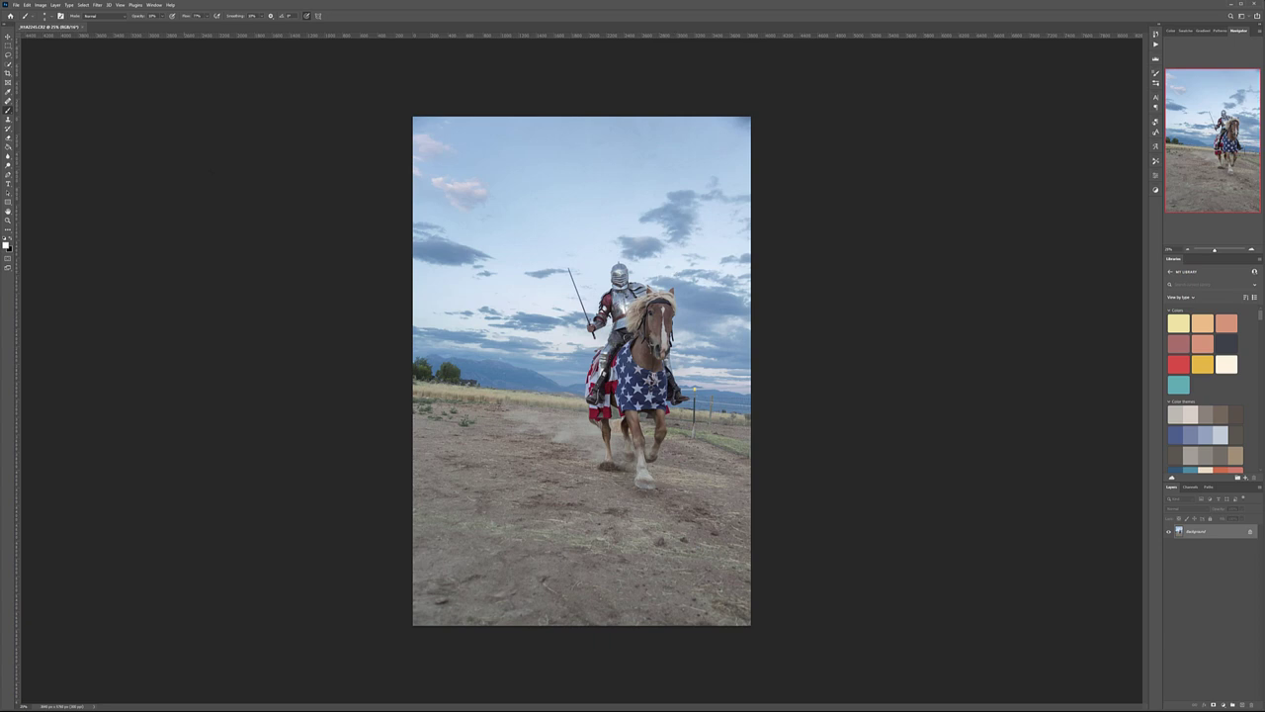
# Rotate the image counterclockwise within the crop frame until the horizon is level, and apply the crop with Content-Aware fill.
pyautogui.press('c')
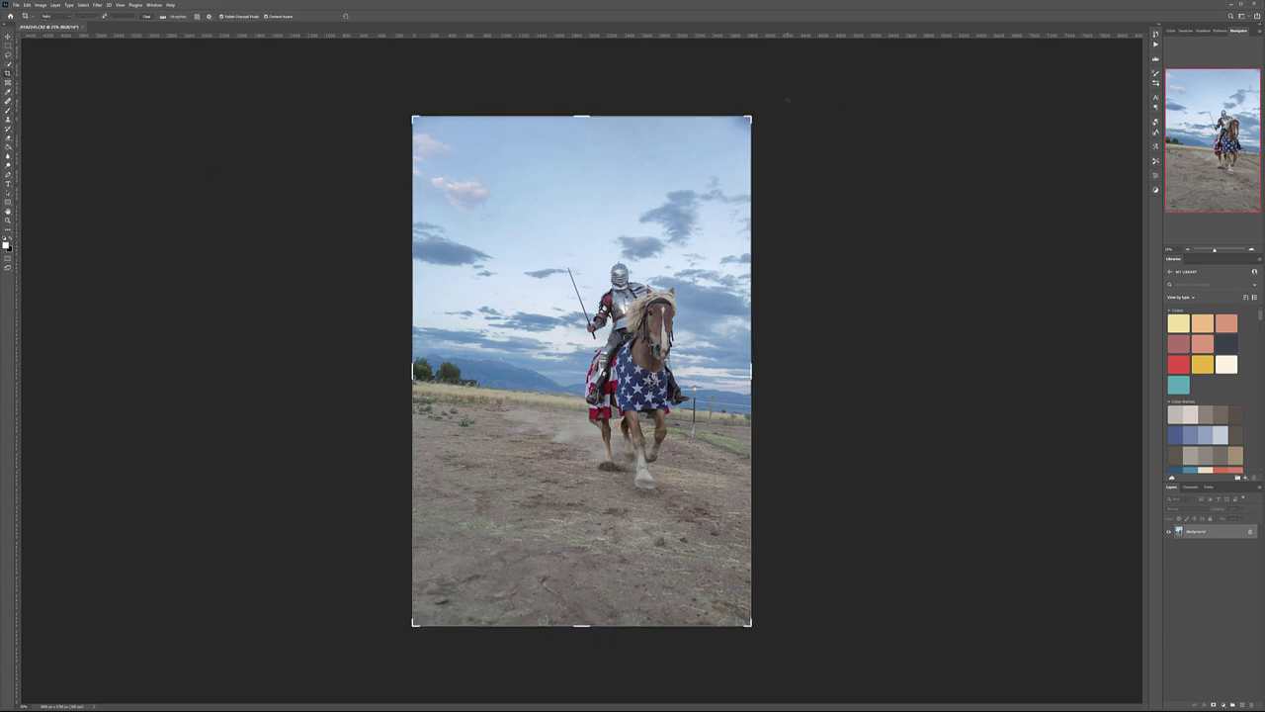
pyautogui.moveTo(788, 98); pyautogui.dragTo(763, 78)
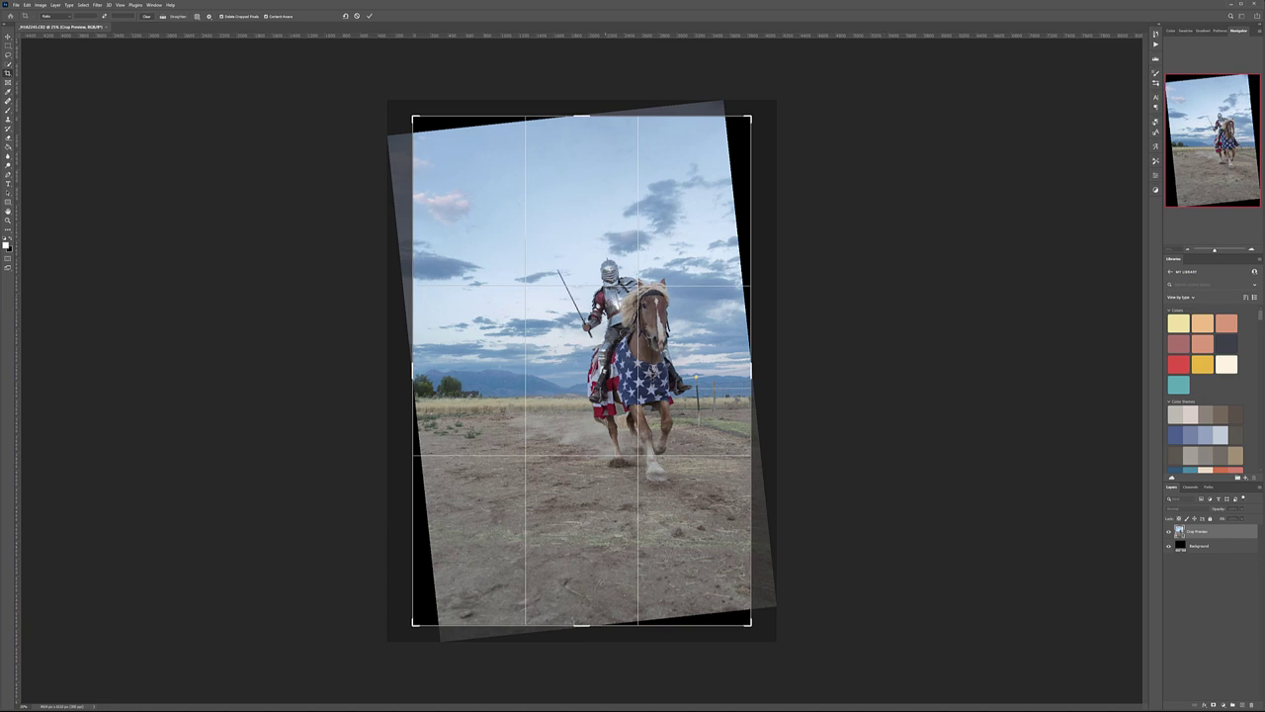
pyautogui.moveTo(788, 99); pyautogui.dragTo(756, 101)
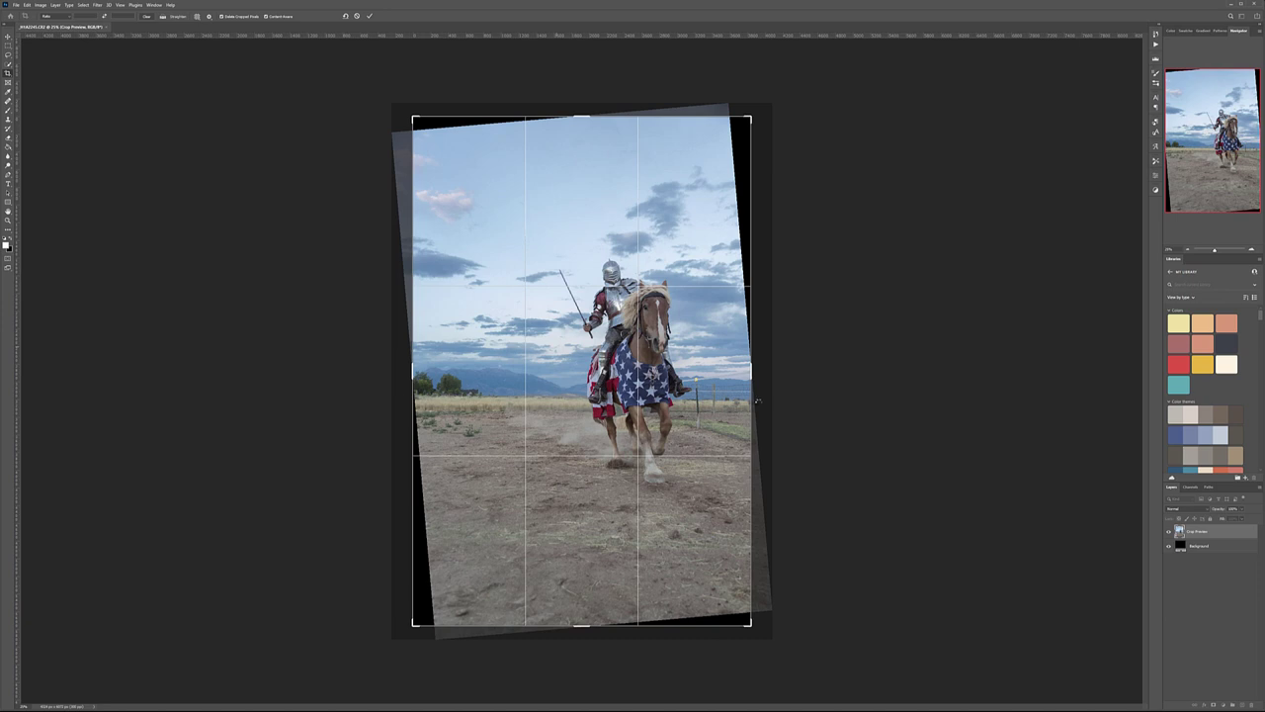
pyautogui.press('Return')
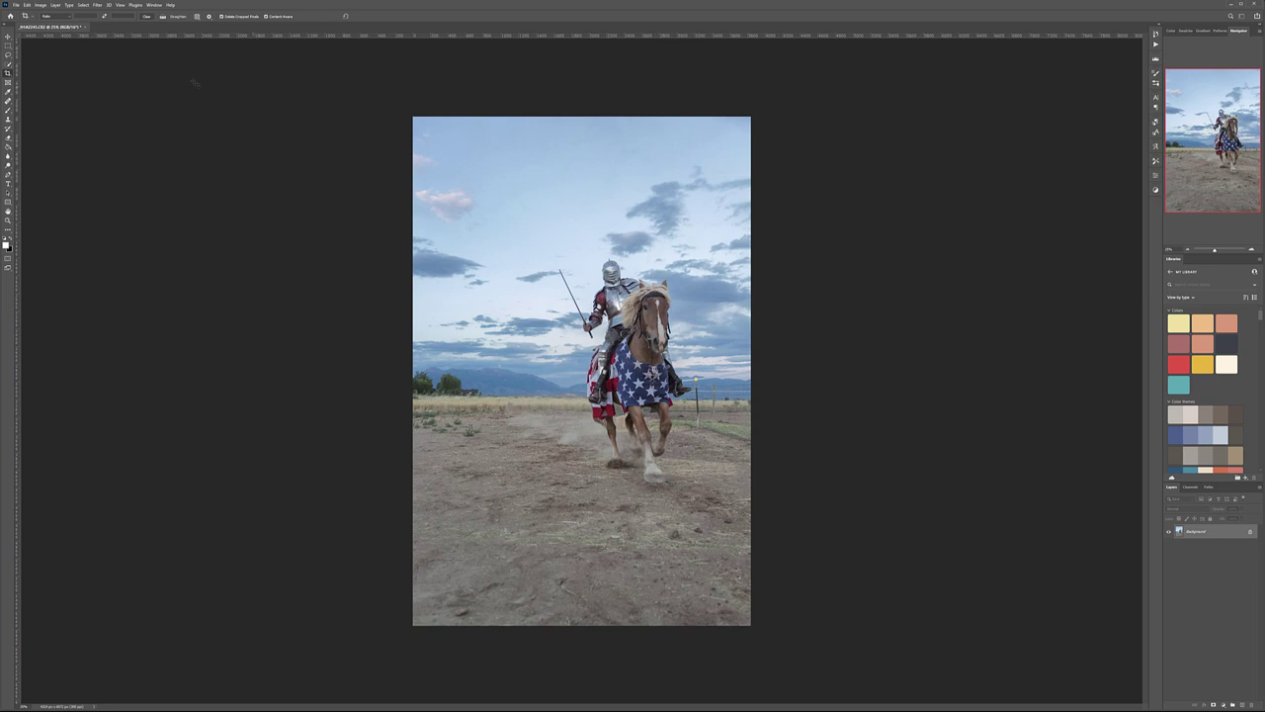
# Draw a loose Lasso selection around the knight, sword and horse and copy it to a new layer.
pyautogui.press('v')
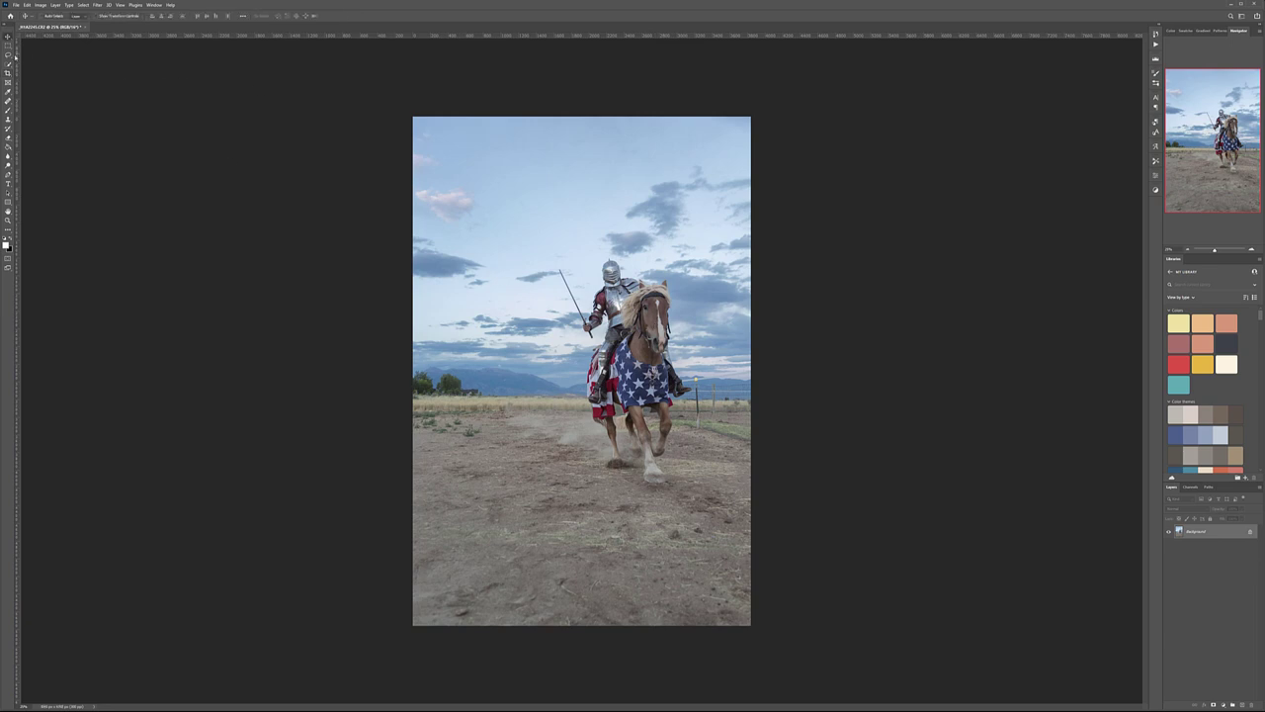
pyautogui.click(8, 56)
pyautogui.moveTo(636, 266)
pyautogui.mouseDown()
pyautogui.moveTo(594, 259)
pyautogui.moveTo(571, 274)
pyautogui.moveTo(558, 302)
pyautogui.moveTo(584, 341)
pyautogui.moveTo(578, 386)
pyautogui.mouseUp()
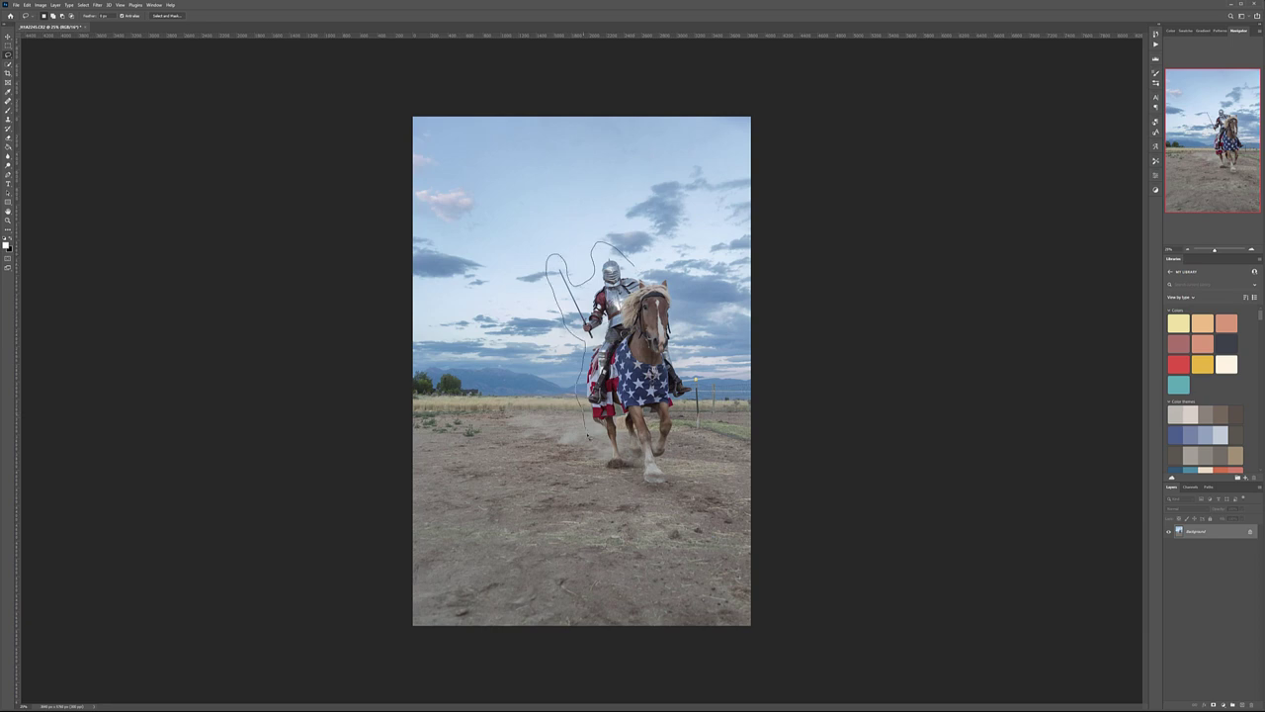
pyautogui.moveTo(591, 472)
pyautogui.mouseDown()
pyautogui.moveTo(629, 495)
pyautogui.moveTo(676, 497)
pyautogui.mouseUp()
pyautogui.moveTo(680, 414)
pyautogui.mouseDown()
pyautogui.moveTo(704, 394)
pyautogui.moveTo(692, 326)
pyautogui.moveTo(668, 271)
pyautogui.moveTo(643, 269)
pyautogui.mouseUp()
pyautogui.hotkey('ctrl', 'j')
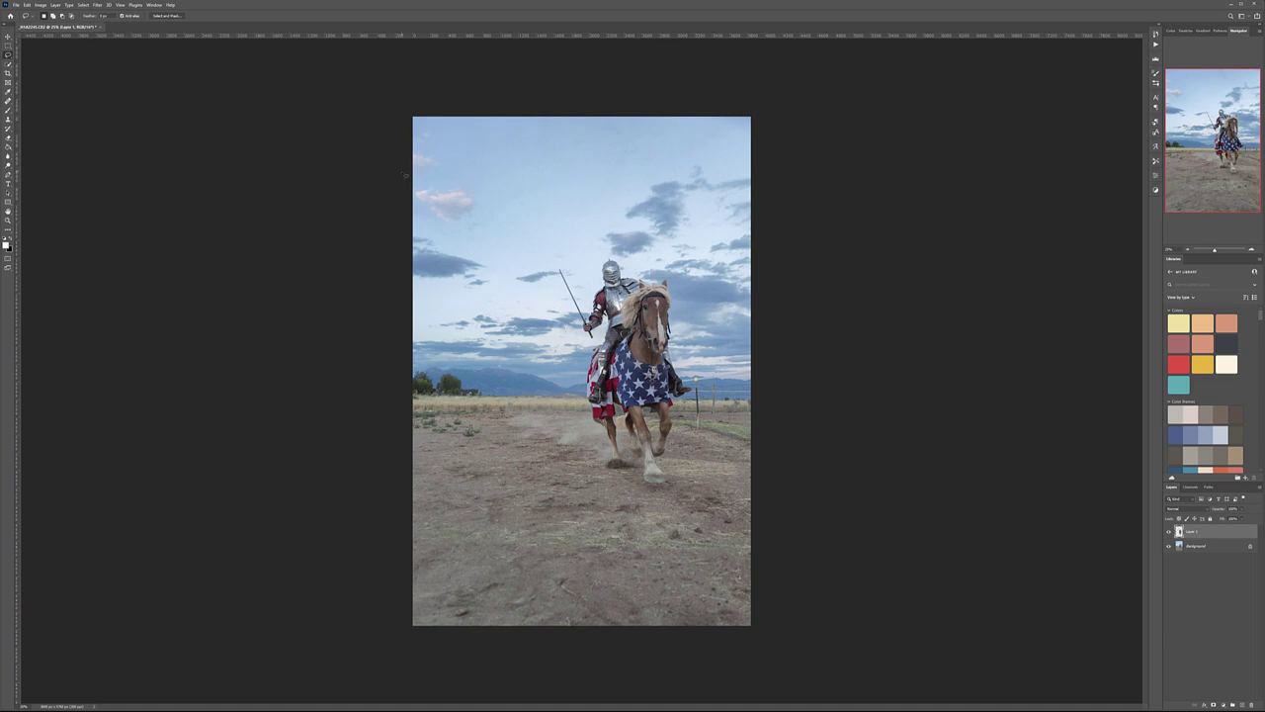
# Free-transform the copied knight and horse, rotating them slightly clockwise and shifting them up over the original.
pyautogui.hotkey('ctrl', 't')
pyautogui.moveTo(750, 200)
pyautogui.mouseDown()
pyautogui.moveTo(760, 207)
pyautogui.moveTo(744, 216)
pyautogui.mouseUp()
pyautogui.moveTo(674, 297)
pyautogui.mouseDown()
pyautogui.moveTo(633, 259)
pyautogui.moveTo(678, 277)
pyautogui.mouseUp()
pyautogui.moveTo(726, 224); pyautogui.dragTo(723, 227)
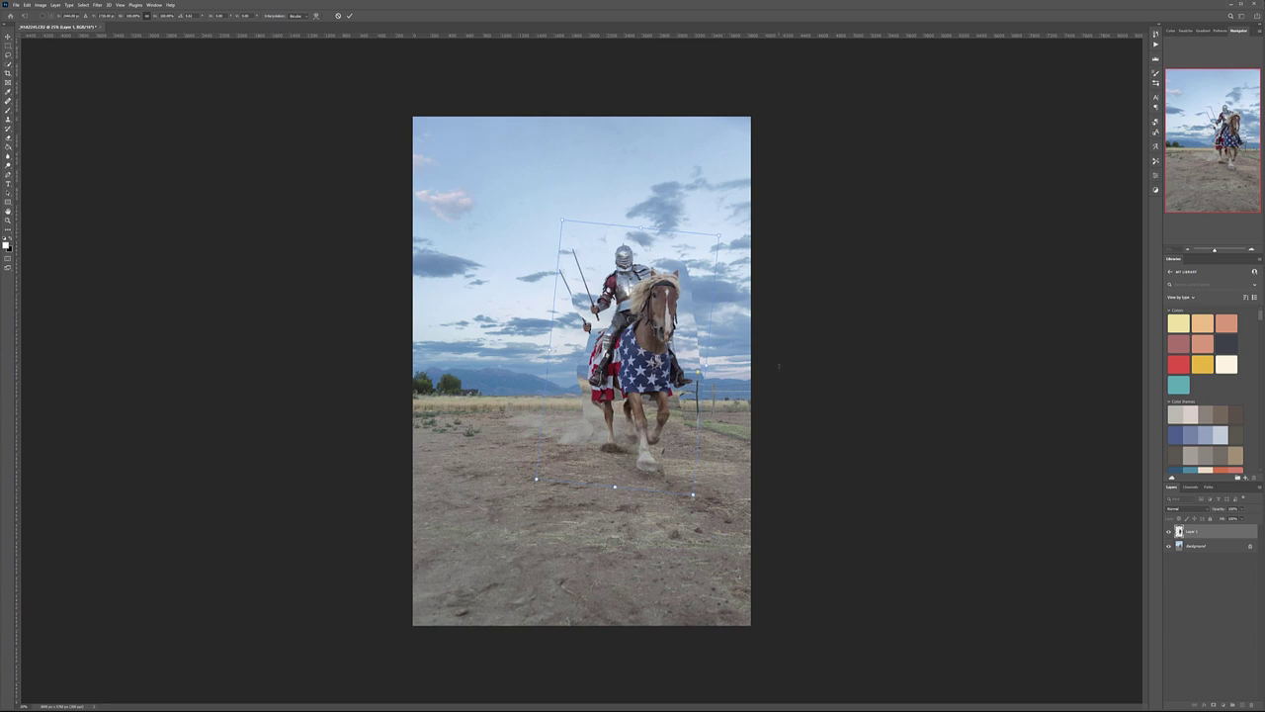
pyautogui.press('Escape')
pyautogui.press('Return')
# Compare the rotated copy with the original and move it slightly down to better cover the original horse.
pyautogui.click(1171, 532)
pyautogui.click(1171, 533)
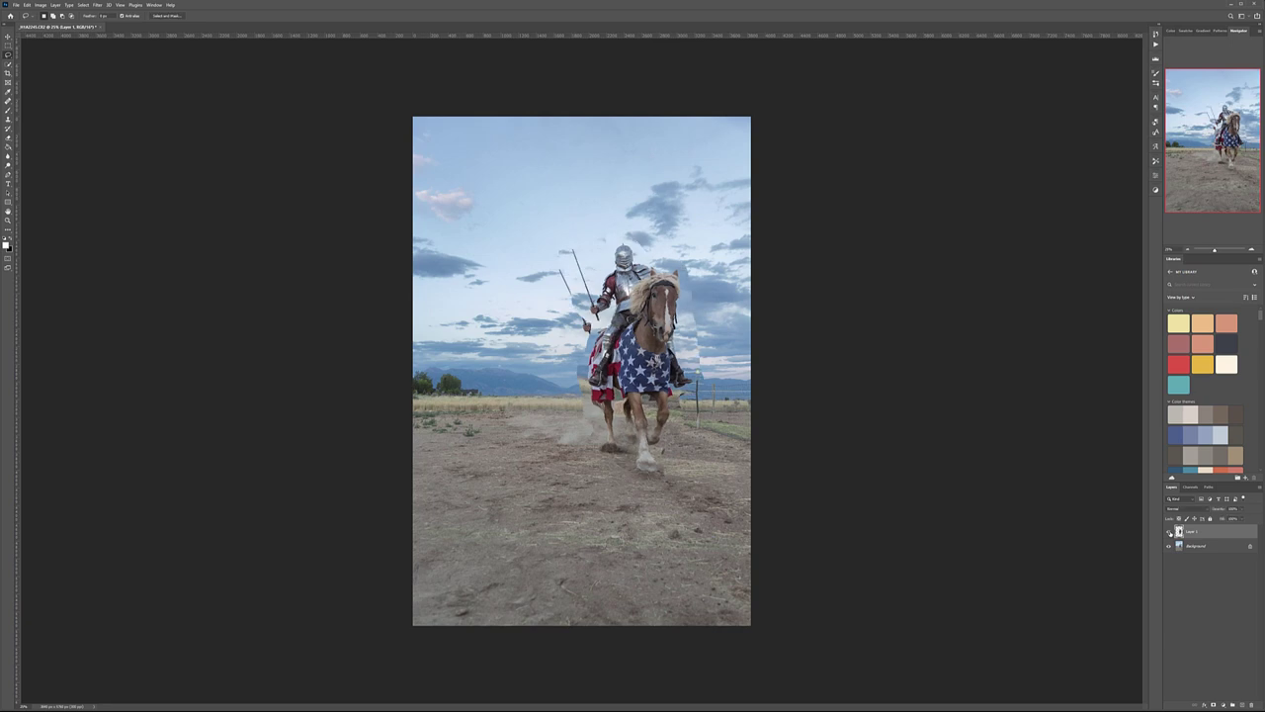
pyautogui.click(9, 36)
pyautogui.moveTo(637, 280); pyautogui.dragTo(637, 270)
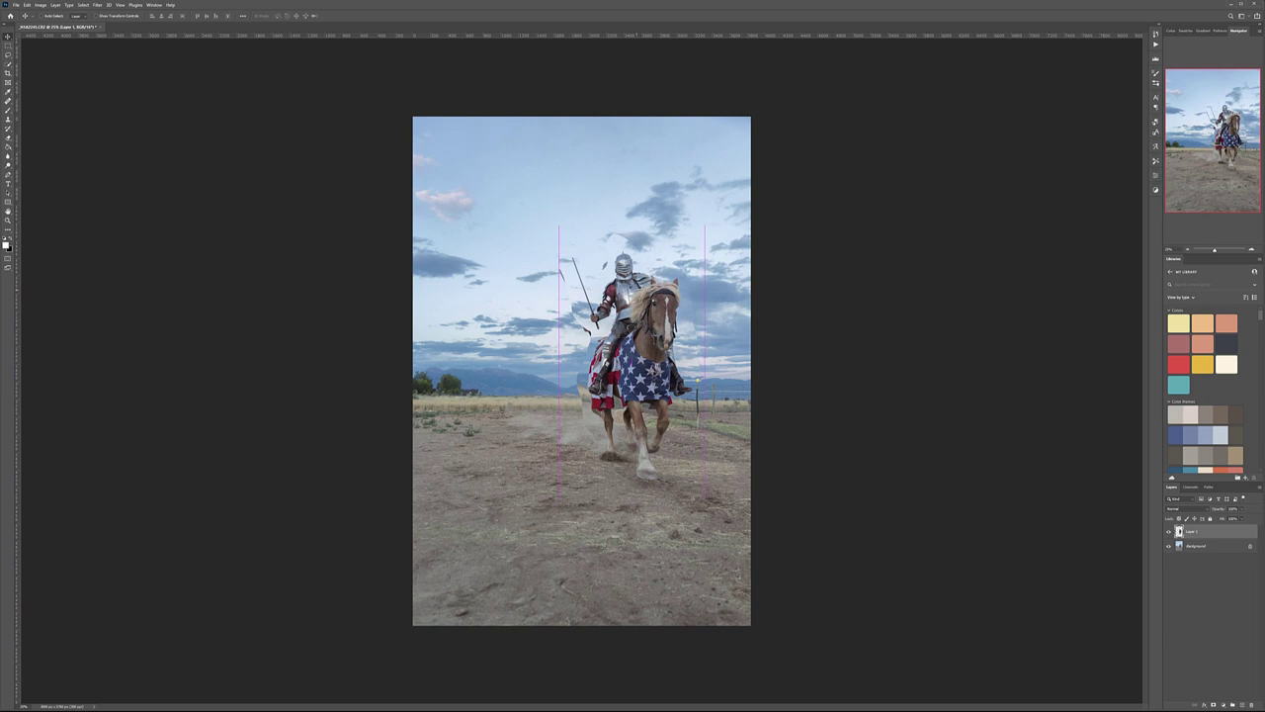
# Compare the original and rotated poses of the knight and horse by toggling the copied layer's visibility.
pyautogui.click(1171, 531)
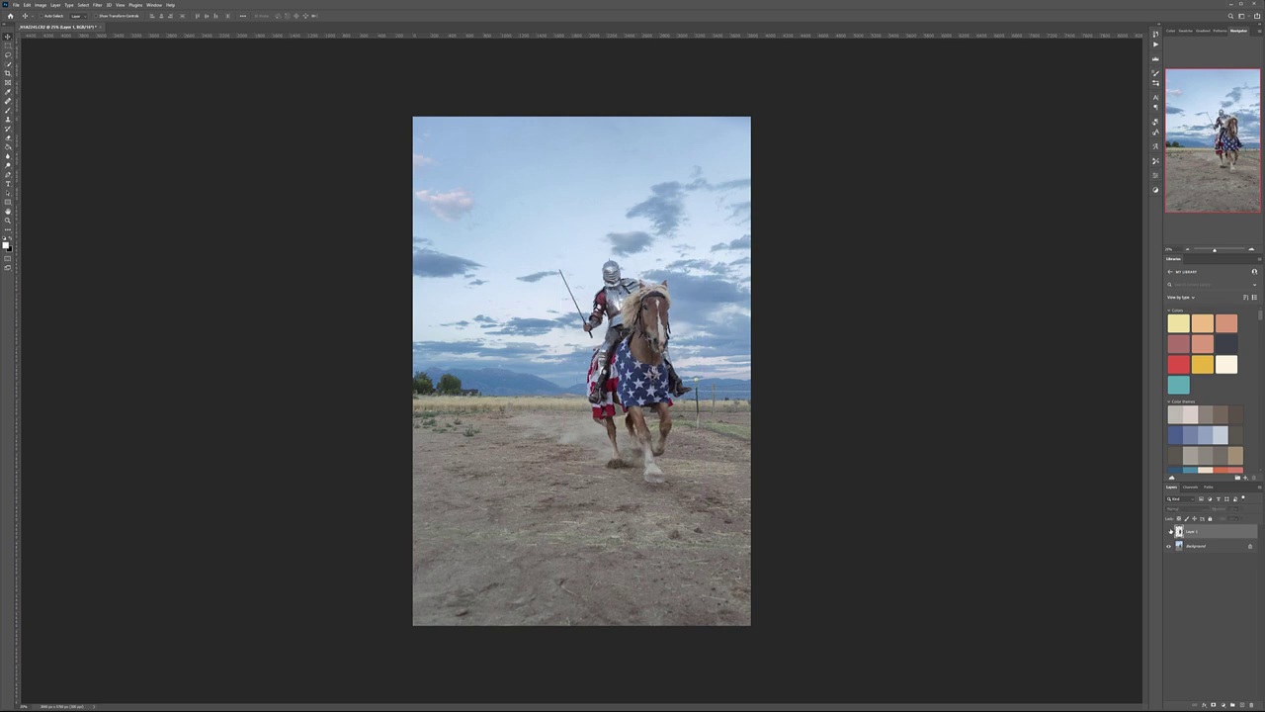
pyautogui.click(1170, 531)
pyautogui.click(1171, 531)
pyautogui.click(1171, 531)
pyautogui.click(1170, 531)
pyautogui.click(1170, 531)
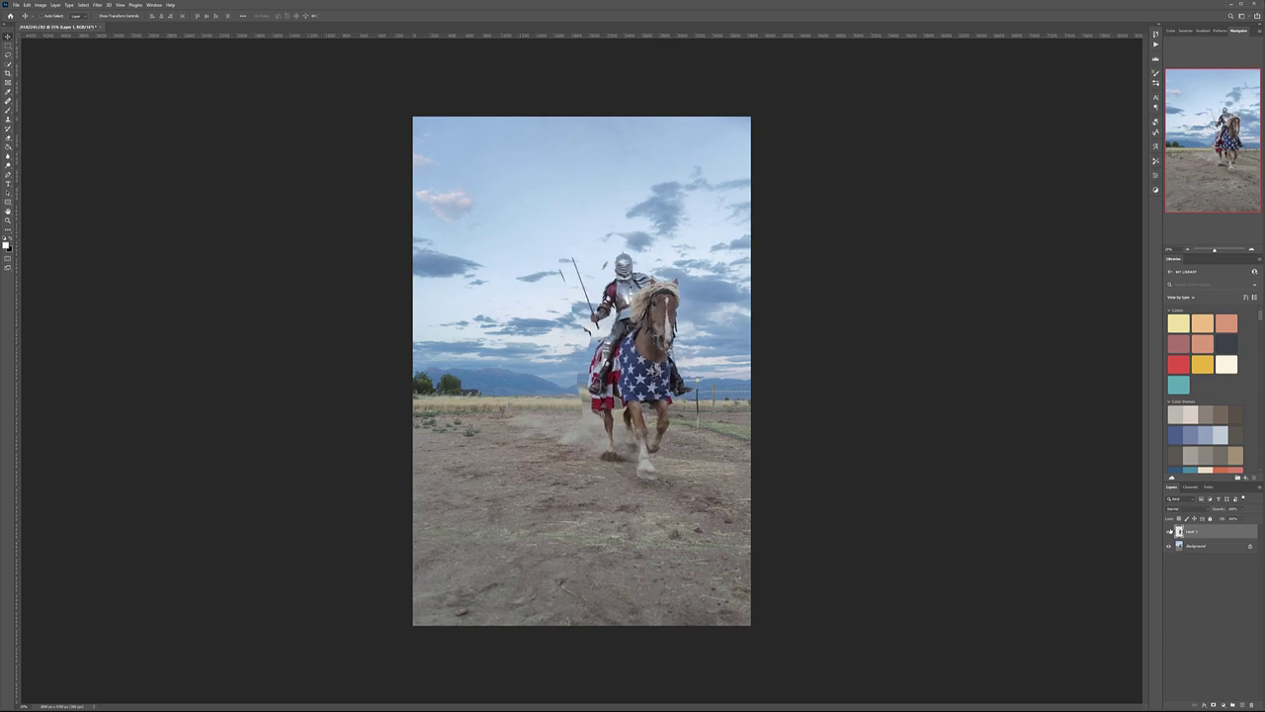
pyautogui.click(1171, 530)
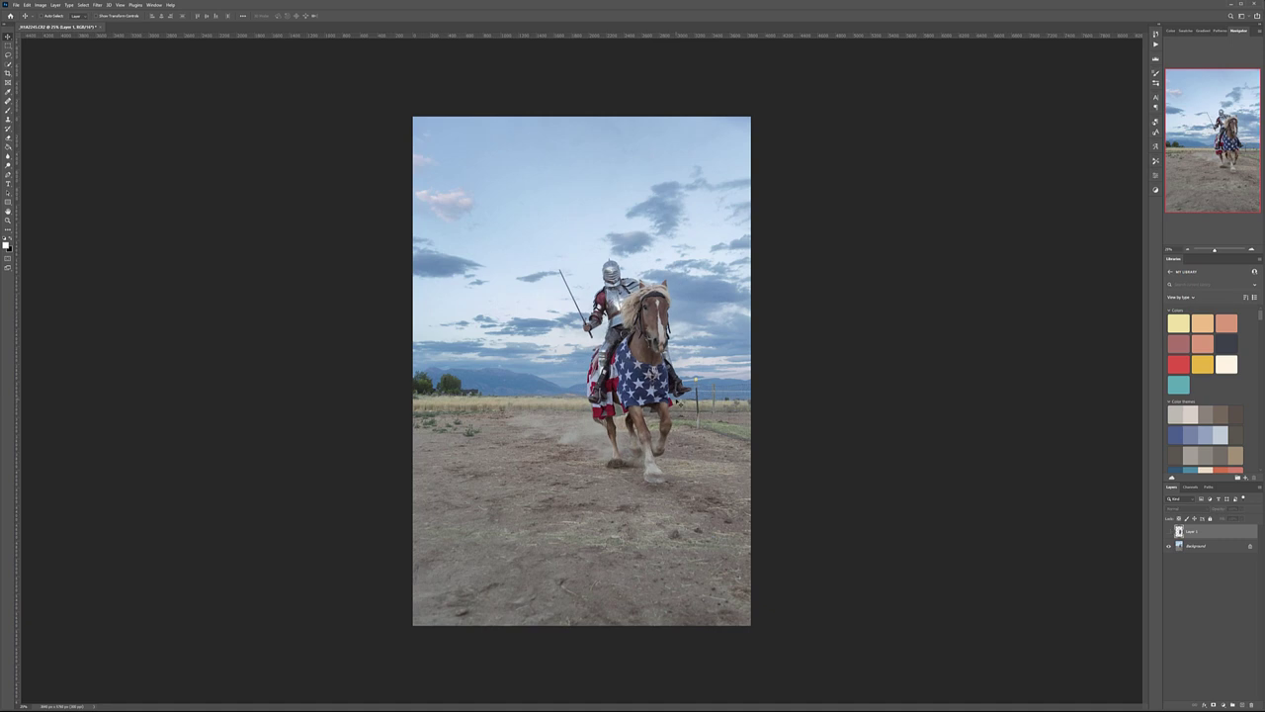
pyautogui.click(1170, 530)
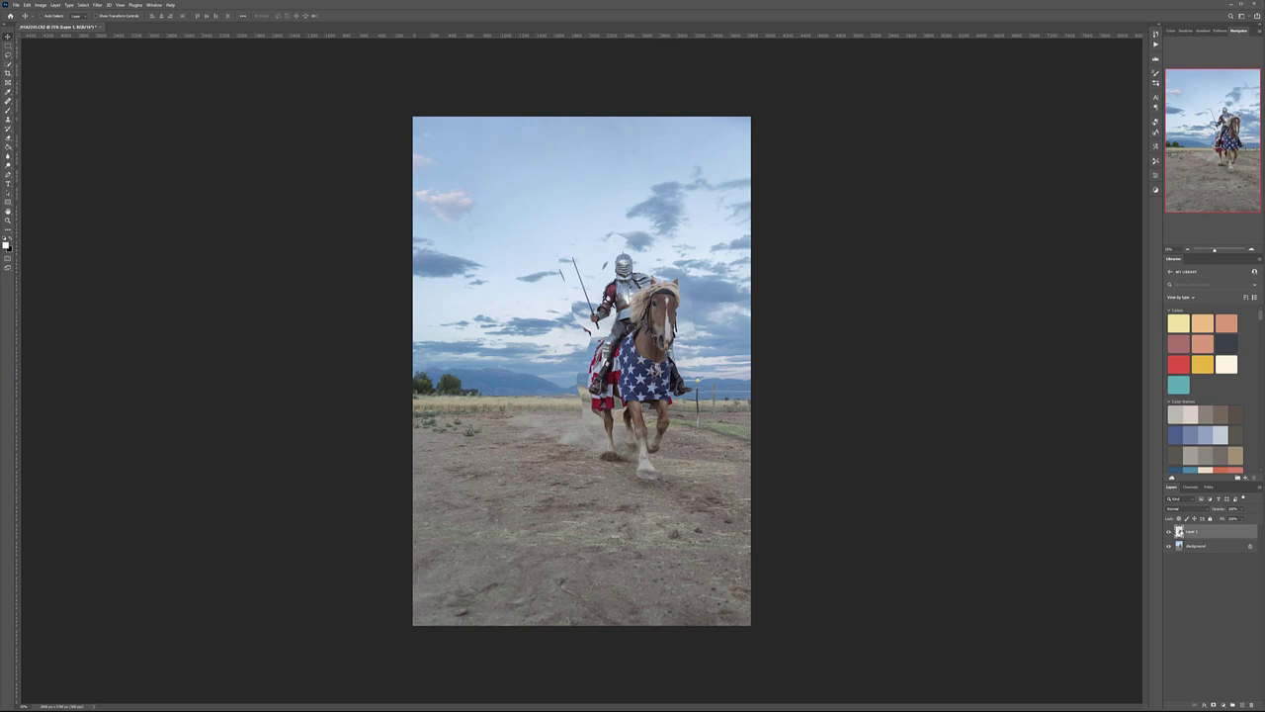
# Add a layer mask to the rotated copy and paint with a soft round black brush around the helmet and sword.
pyautogui.click(1214, 705)
pyautogui.click(8, 110)
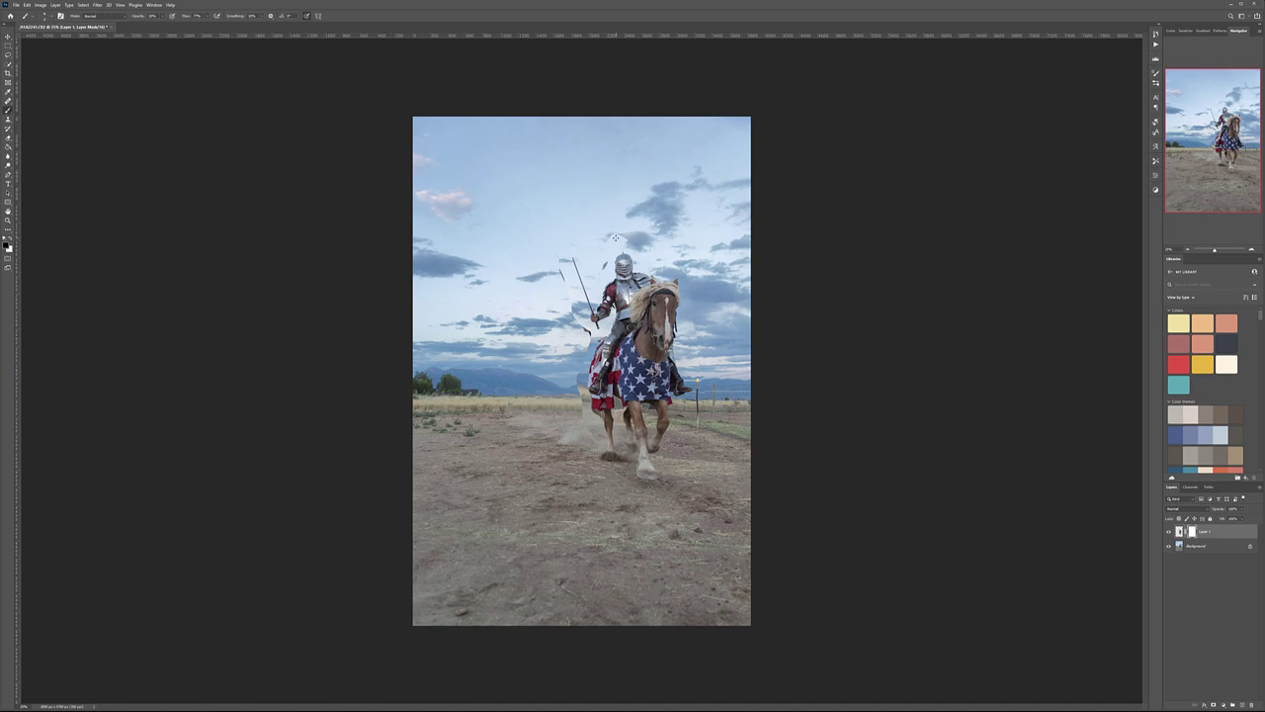
pyautogui.scroll(4, 615, 237)
pyautogui.rightClick(615, 237)
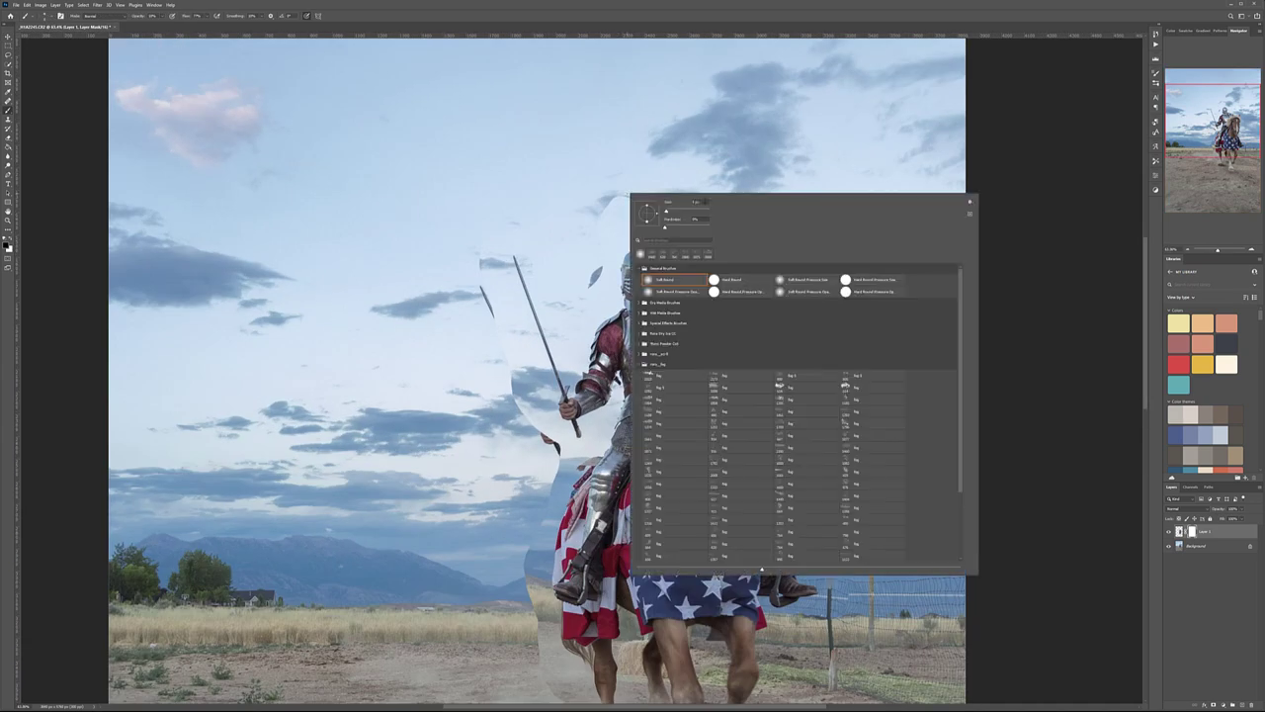
pyautogui.click(607, 199)
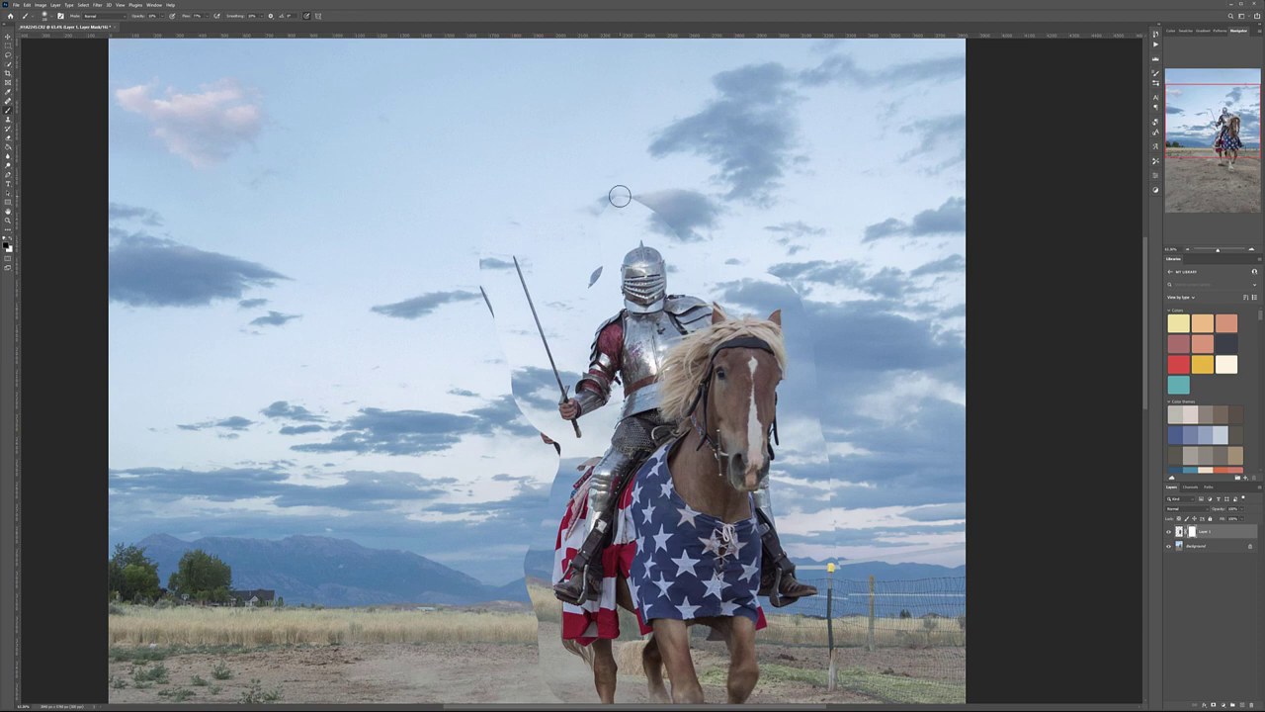
pyautogui.click(623, 206)
pyautogui.click(597, 273)
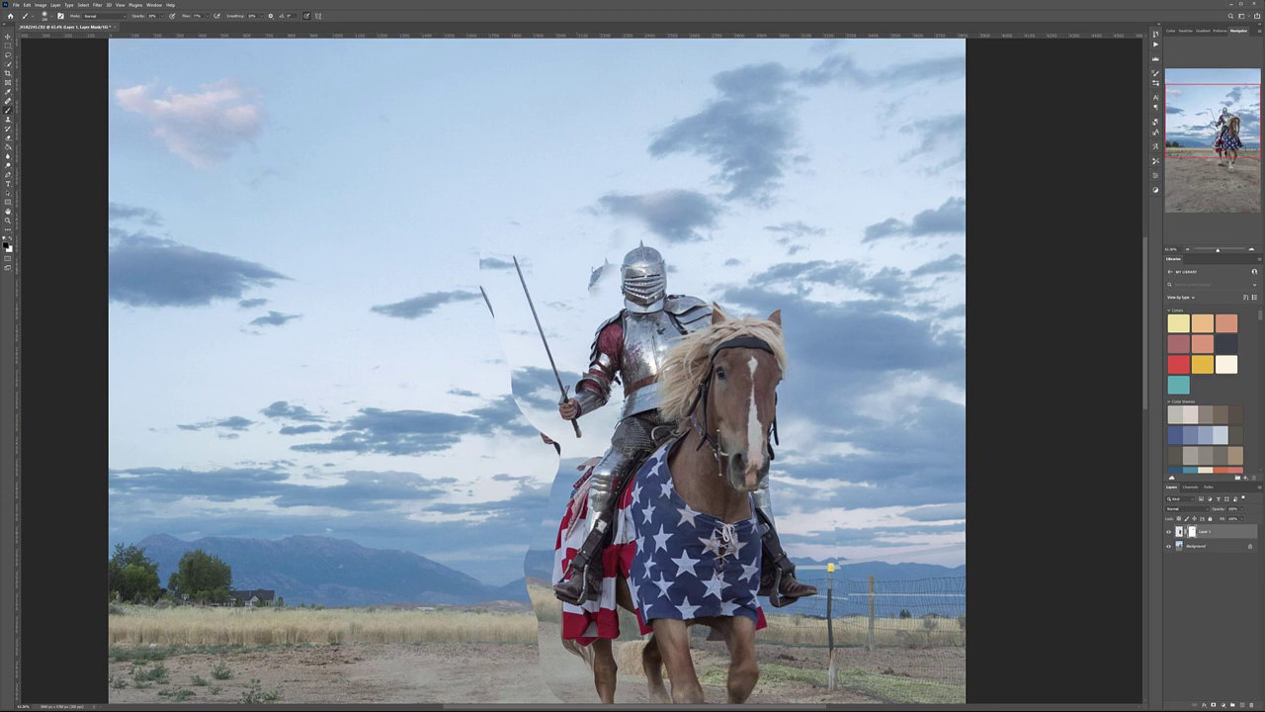
pyautogui.moveTo(483, 307); pyautogui.dragTo(528, 402)
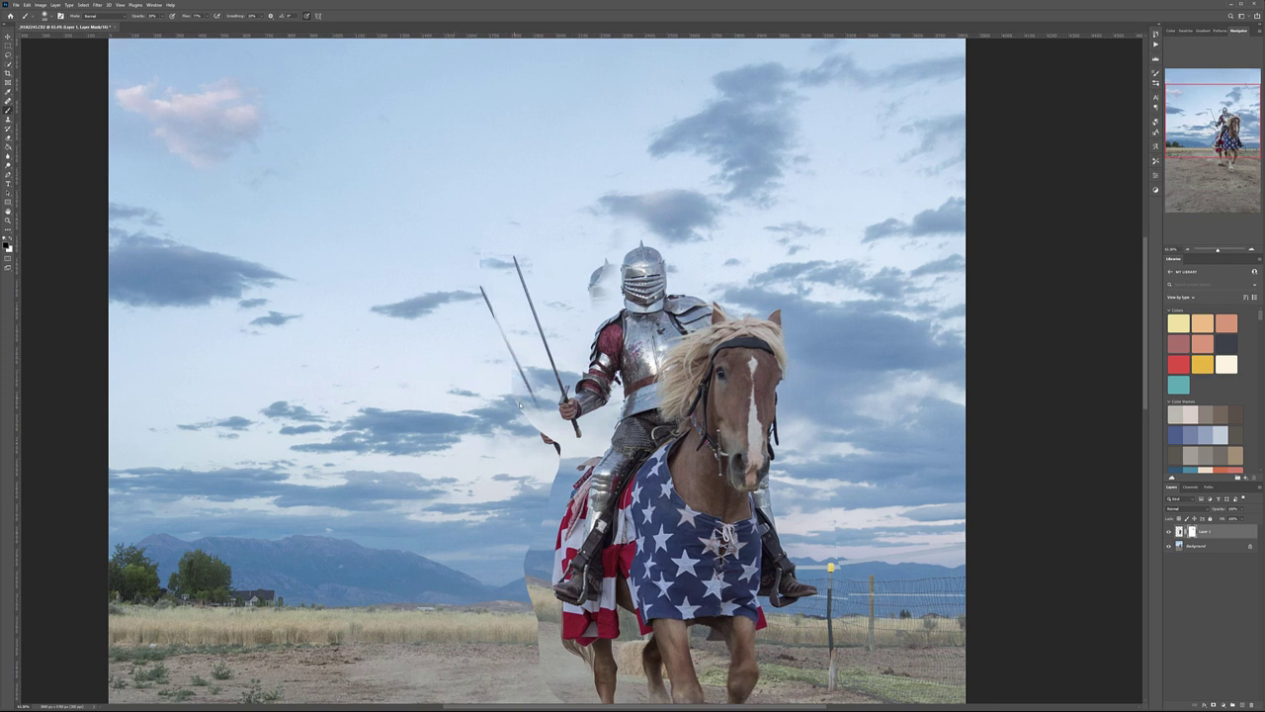
# Hide the masked knight layer and compare the whole image with and without it.
pyautogui.click(1168, 533)
pyautogui.click(1199, 547)
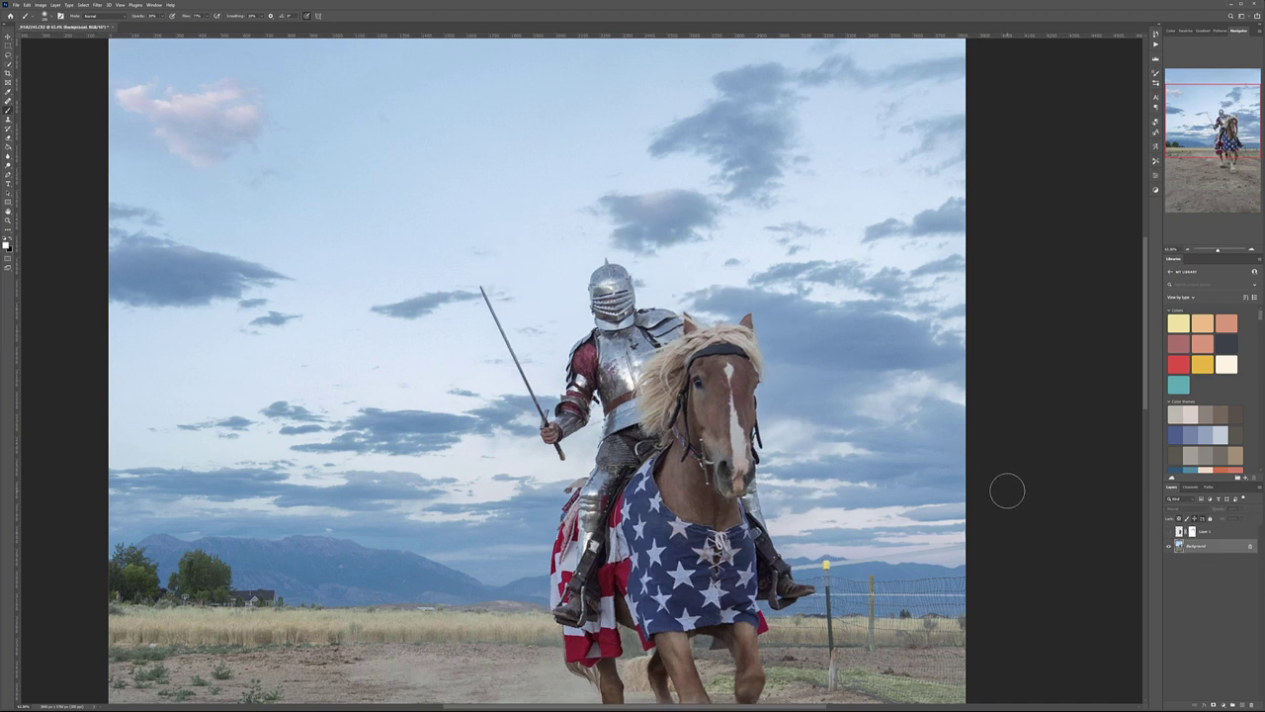
pyautogui.hotkey('ctrl', '0')
pyautogui.click(1169, 532)
pyautogui.click(1168, 532)
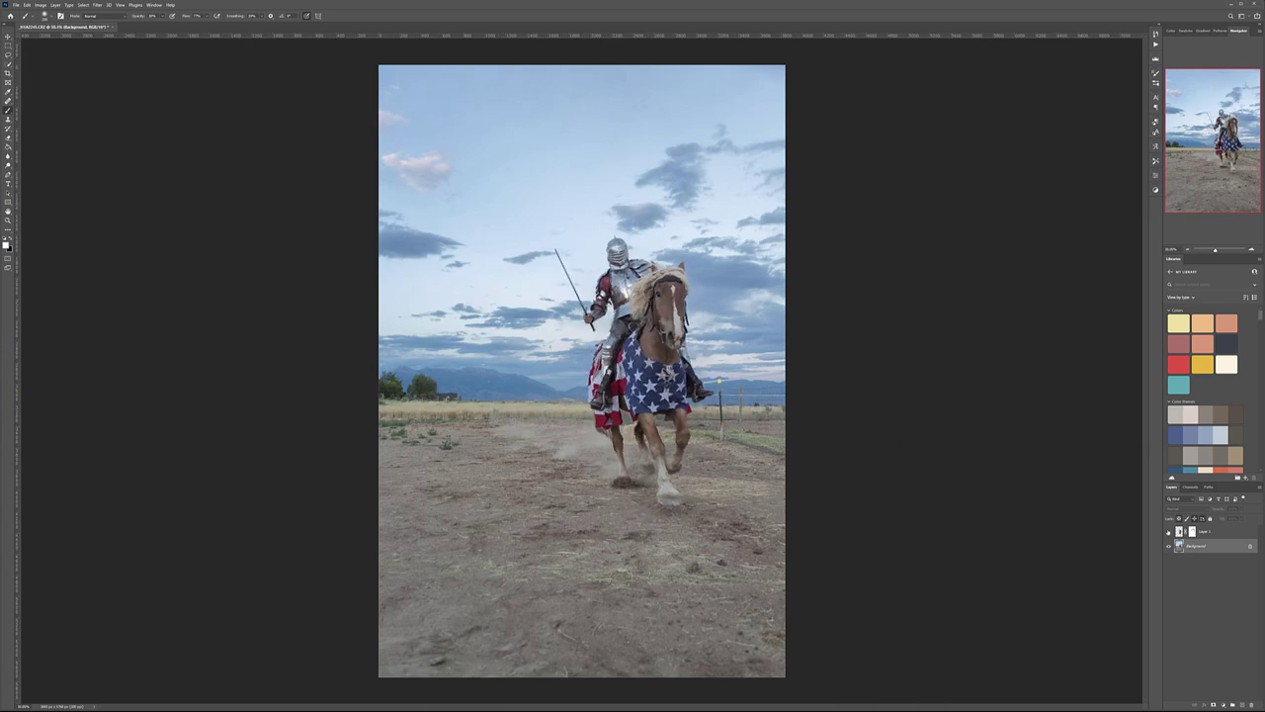
# Rename the hidden knight layer and make the Background layer active.
pyautogui.click(1234, 531)
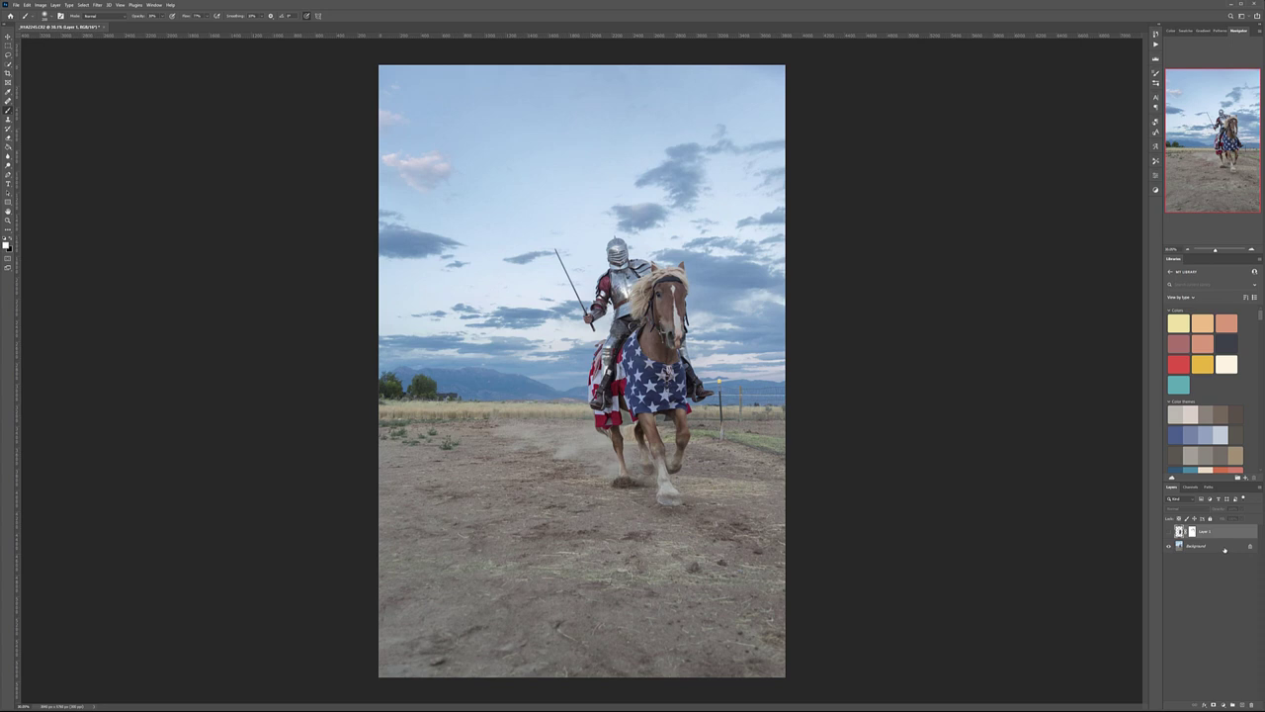
pyautogui.doubleClick(1204, 532)
pyautogui.press('Return')
pyautogui.click(1228, 547)
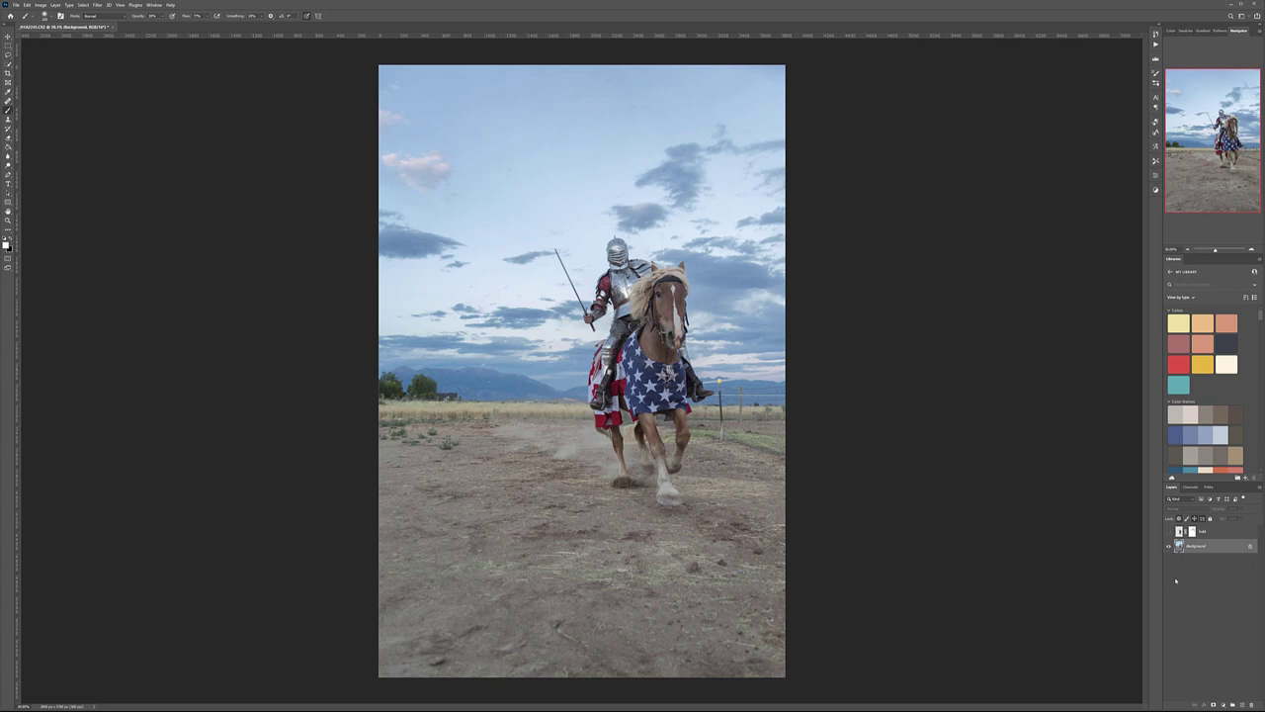
# Duplicate the Background layer and remove the house beside the distant trees with the Patch tool, restoring the foliage edge.
pyautogui.moveTo(1219, 544); pyautogui.dragTo(1241, 704)
pyautogui.click(8, 101)
pyautogui.click(43, 113)
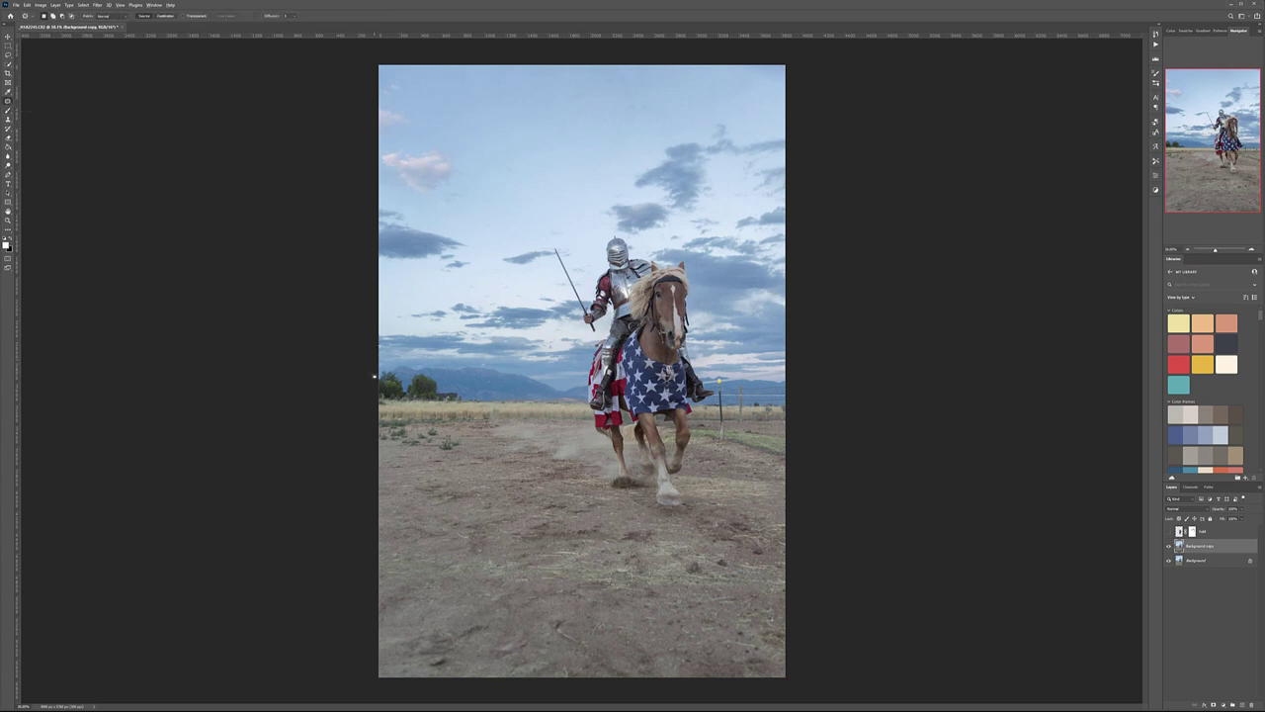
pyautogui.scroll(8, 381, 381)
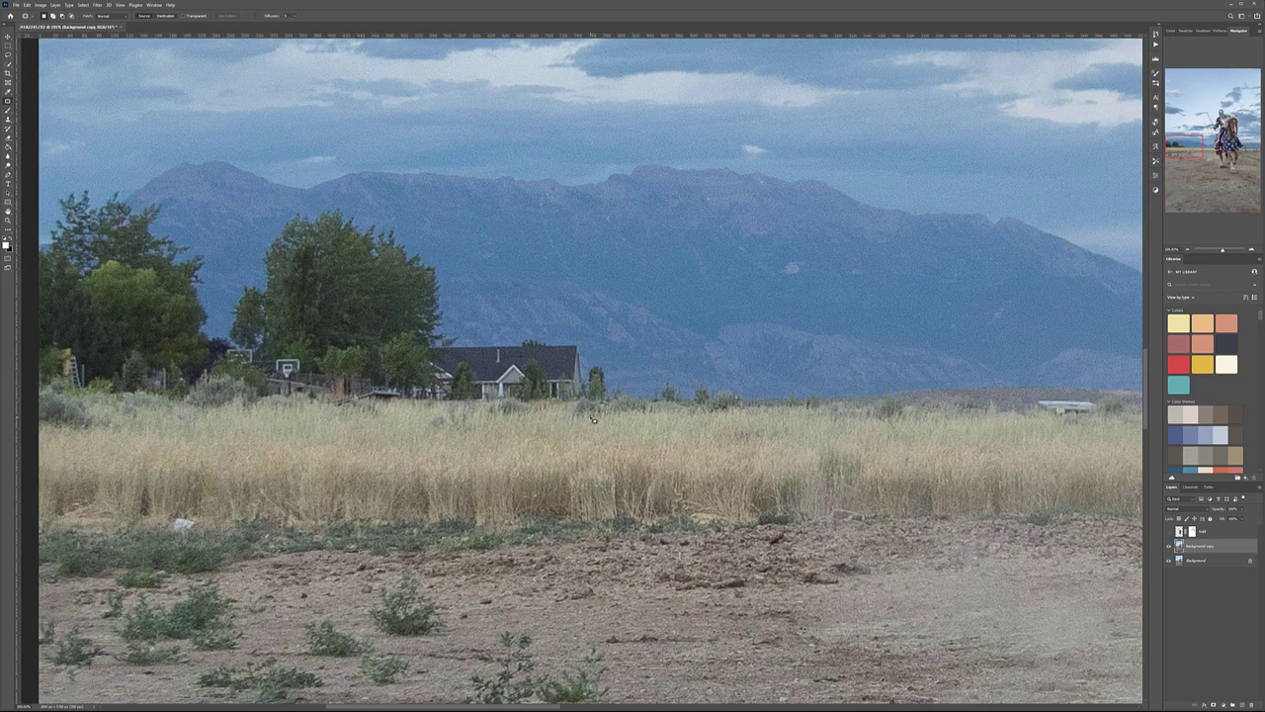
pyautogui.scroll(1, 598, 415)
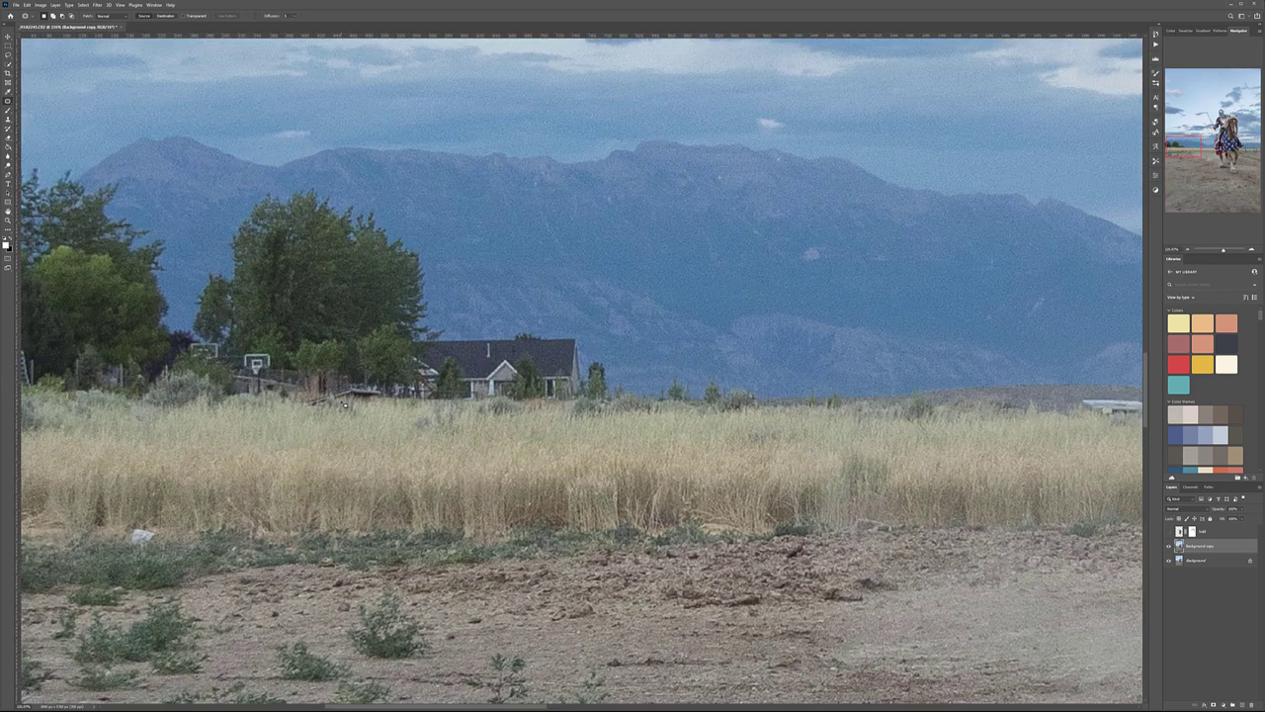
pyautogui.moveTo(406, 410)
pyautogui.mouseDown()
pyautogui.moveTo(574, 408)
pyautogui.moveTo(587, 362)
pyautogui.moveTo(553, 326)
pyautogui.moveTo(416, 336)
pyautogui.moveTo(327, 377)
pyautogui.moveTo(312, 399)
pyautogui.moveTo(329, 408)
pyautogui.mouseUp()
pyautogui.moveTo(477, 387); pyautogui.dragTo(779, 394)
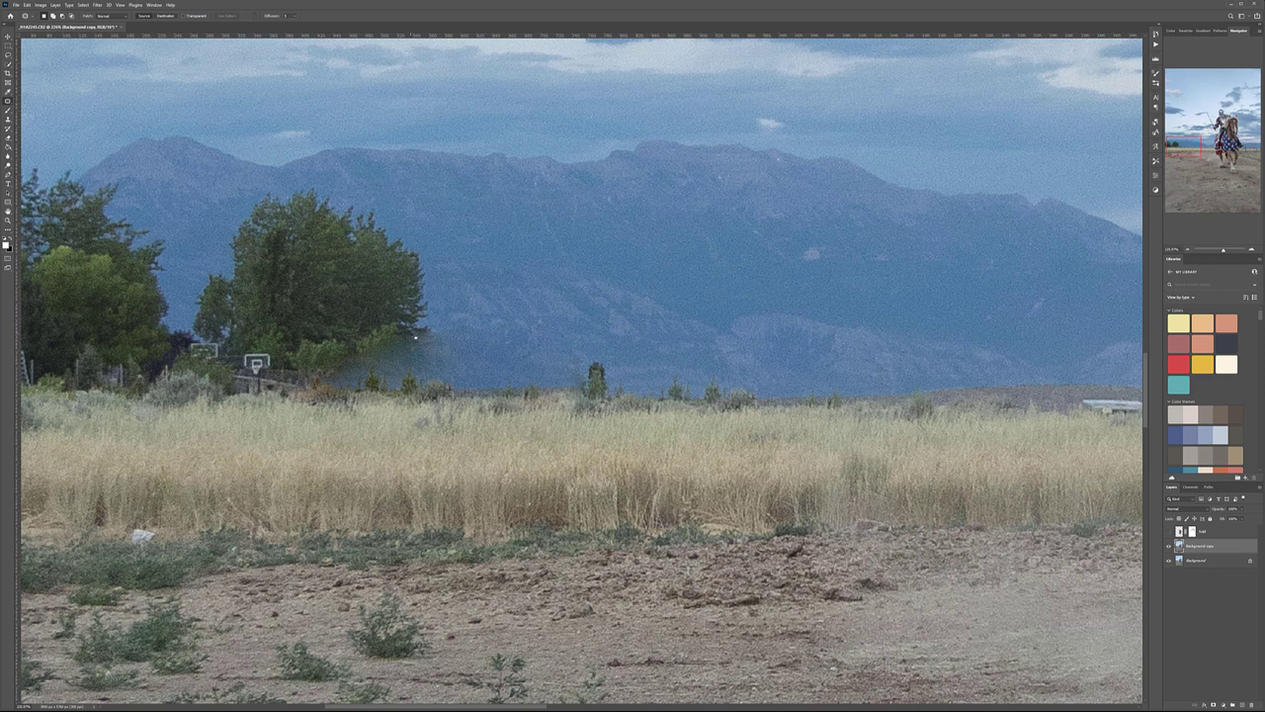
pyautogui.moveTo(436, 382)
pyautogui.mouseDown()
pyautogui.moveTo(364, 382)
pyautogui.moveTo(356, 362)
pyautogui.moveTo(403, 330)
pyautogui.moveTo(415, 284)
pyautogui.moveTo(404, 285)
pyautogui.moveTo(425, 282)
pyautogui.moveTo(174, 293)
pyautogui.mouseUp()
pyautogui.hotkey('ctrl', 'd')
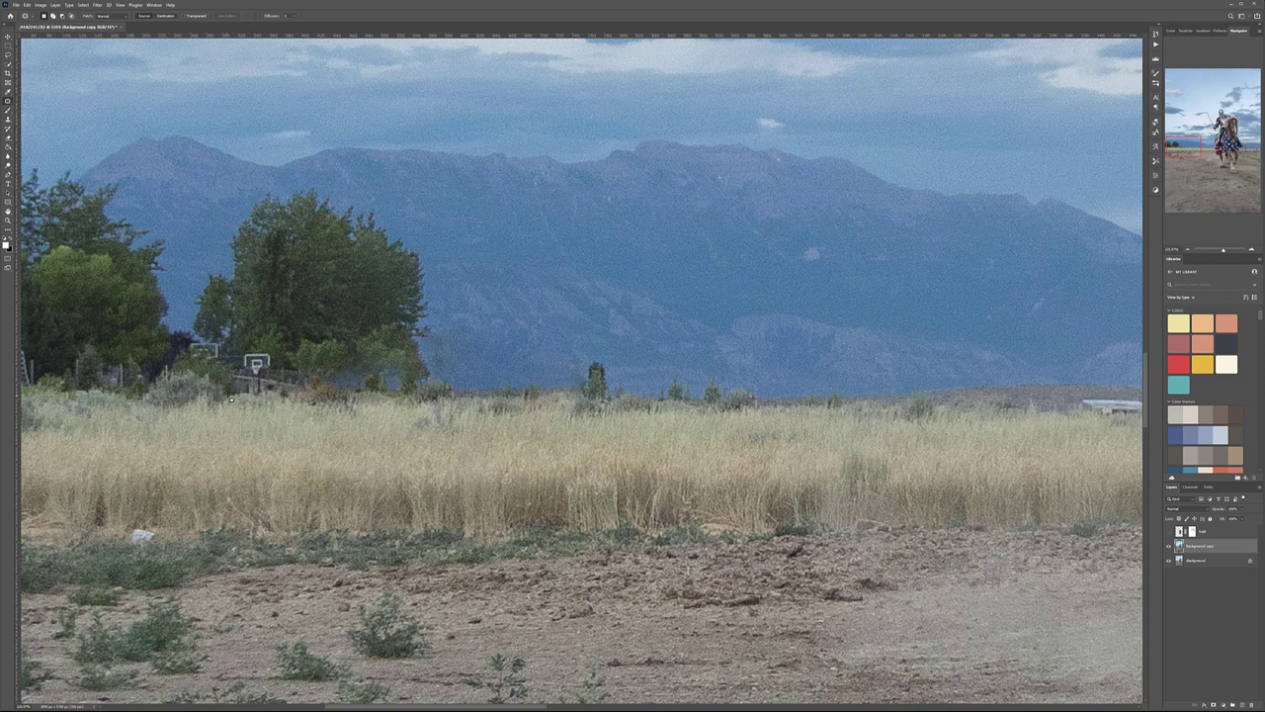
# Patch out the two basketball hoops and the fence among the distant trees.
pyautogui.moveTo(307, 376)
pyautogui.mouseDown()
pyautogui.moveTo(252, 348)
pyautogui.moveTo(225, 396)
pyautogui.moveTo(89, 380)
pyautogui.mouseUp()
pyautogui.hotkey('ctrl', 'd')
pyautogui.moveTo(221, 340)
pyautogui.mouseDown()
pyautogui.moveTo(198, 363)
pyautogui.moveTo(218, 353)
pyautogui.mouseUp()
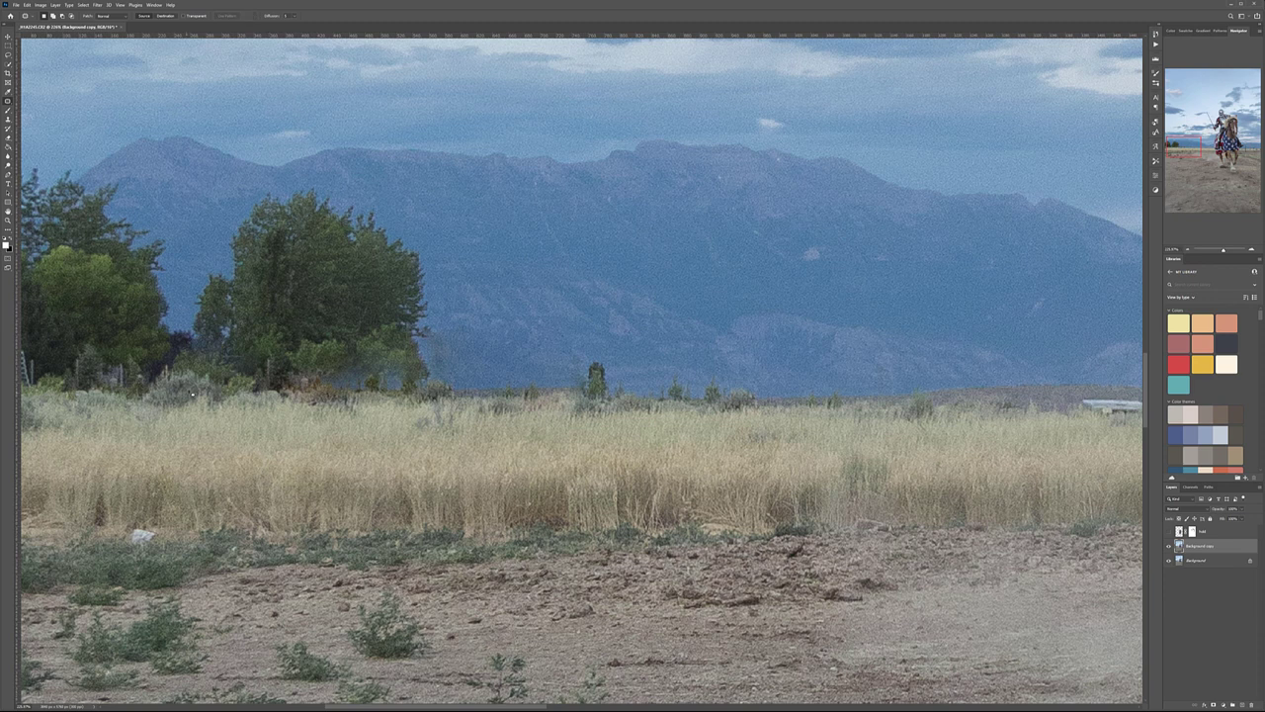
# Patch out the white structure at the far edge of the field using nearby grass and hillside.
pyautogui.moveTo(853, 445); pyautogui.dragTo(435, 364)
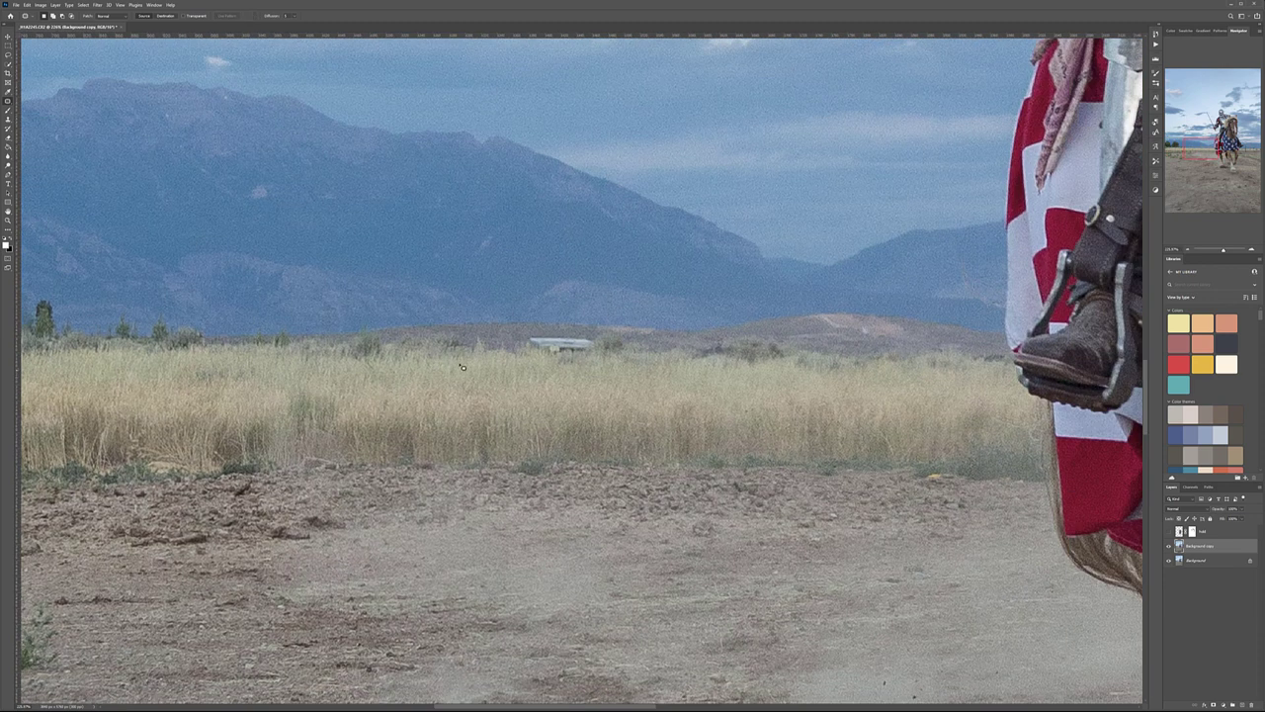
pyautogui.moveTo(537, 359)
pyautogui.mouseDown()
pyautogui.moveTo(594, 362)
pyautogui.moveTo(605, 344)
pyautogui.moveTo(546, 336)
pyautogui.moveTo(532, 354)
pyautogui.moveTo(513, 343)
pyautogui.mouseUp()
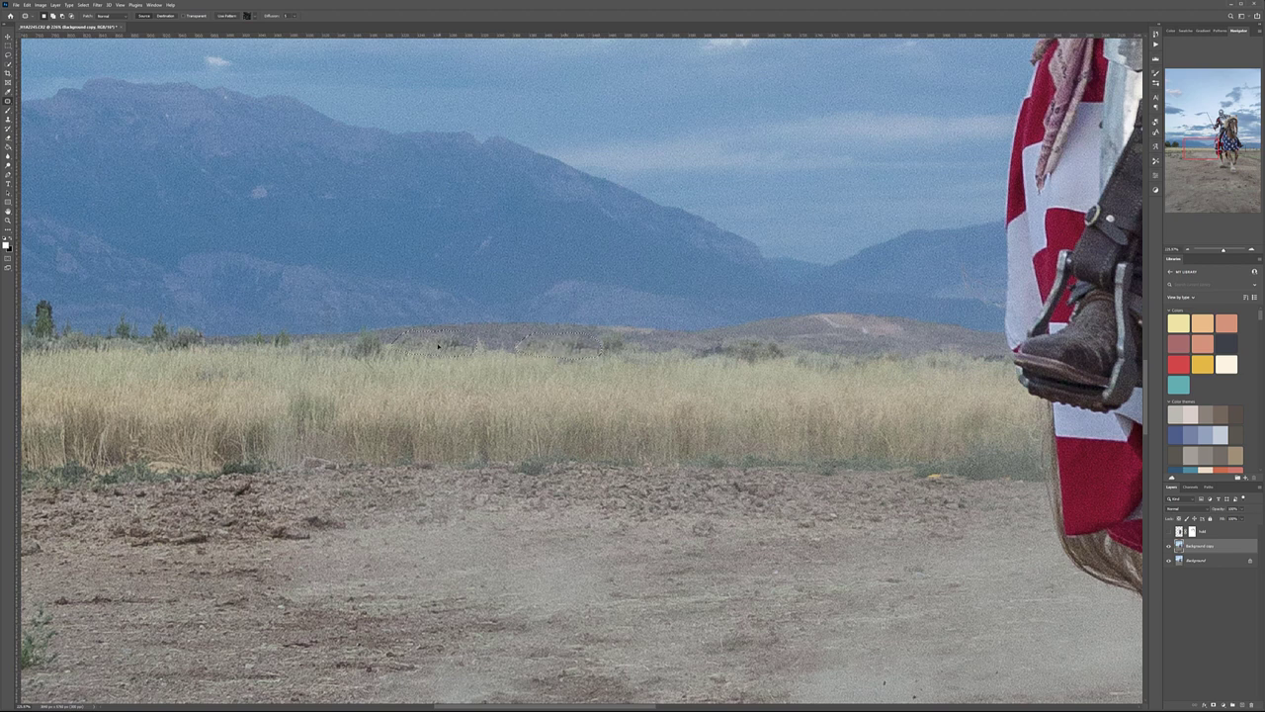
pyautogui.click(672, 397)
# Paint over the white fence tape crossing the mountains and sky behind the horse with the Spot Healing Brush.
pyautogui.hscroll(10, 812, 383)
pyautogui.hscroll(5, 674, 356)
pyautogui.scroll(-3, 633, 316)
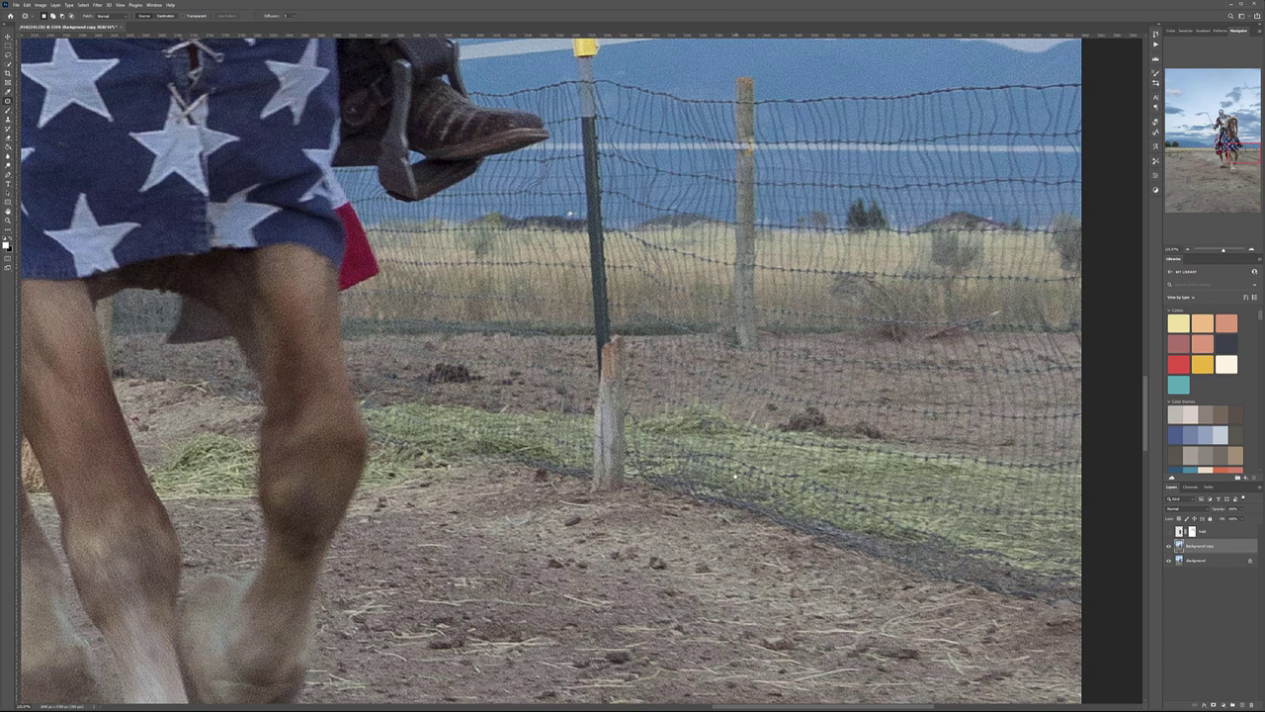
pyautogui.scroll(-5, 741, 476)
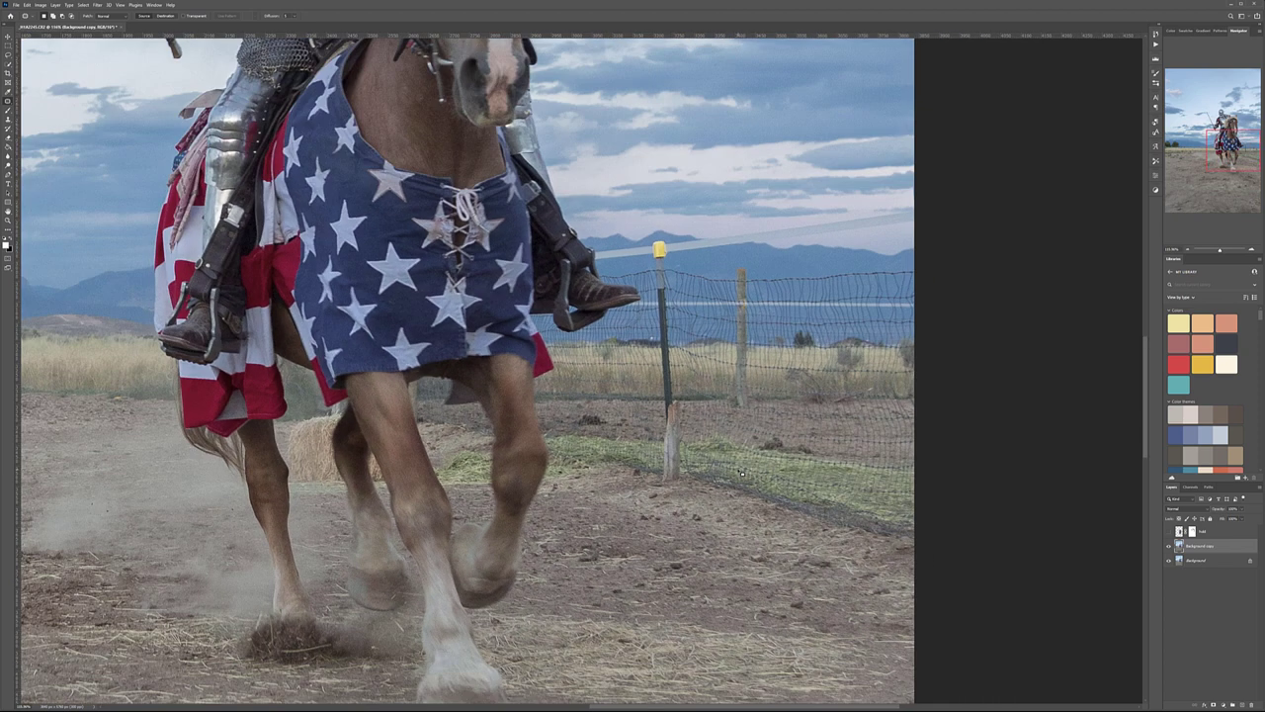
pyautogui.scroll(2, 741, 474)
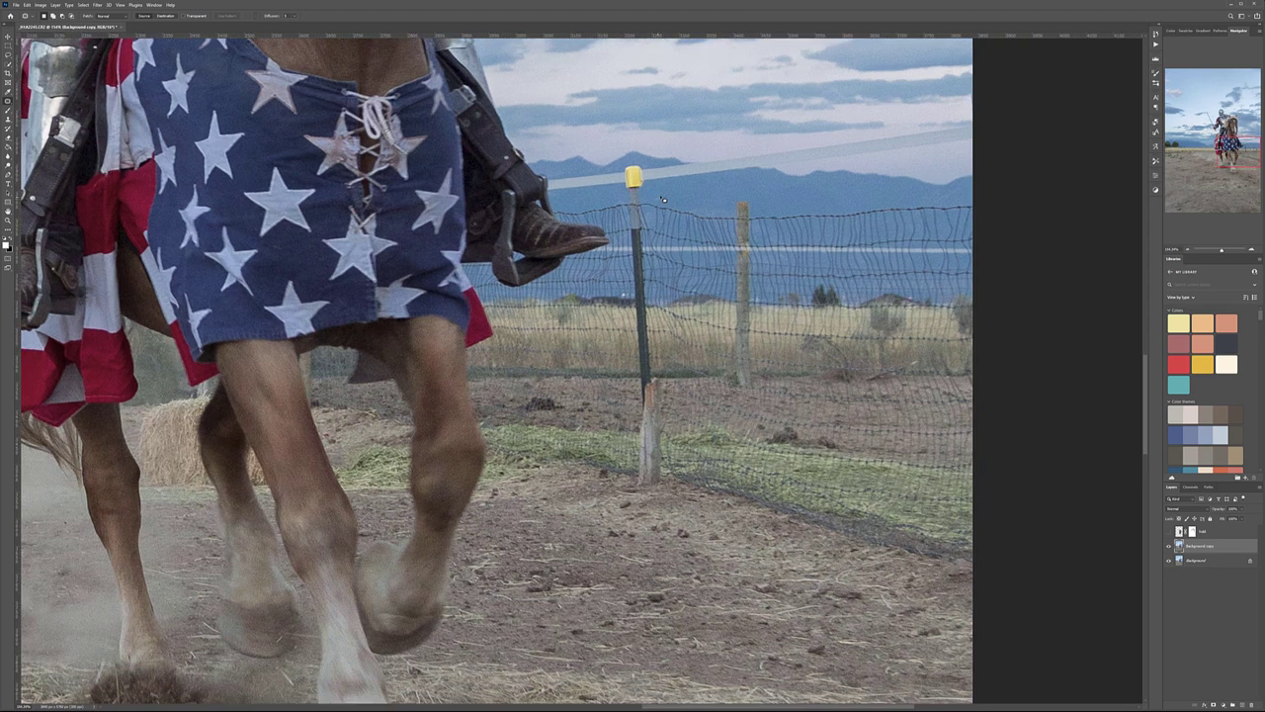
pyautogui.scroll(-1, 661, 202)
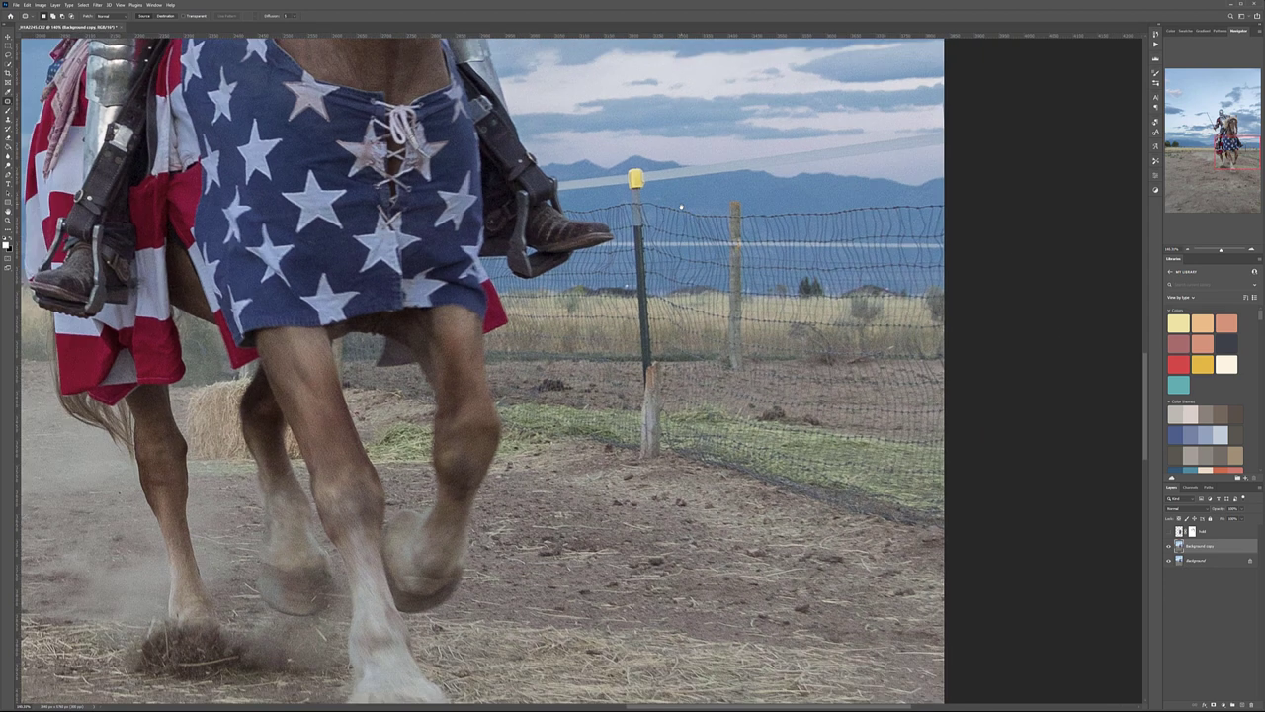
pyautogui.moveTo(680, 205); pyautogui.dragTo(684, 307)
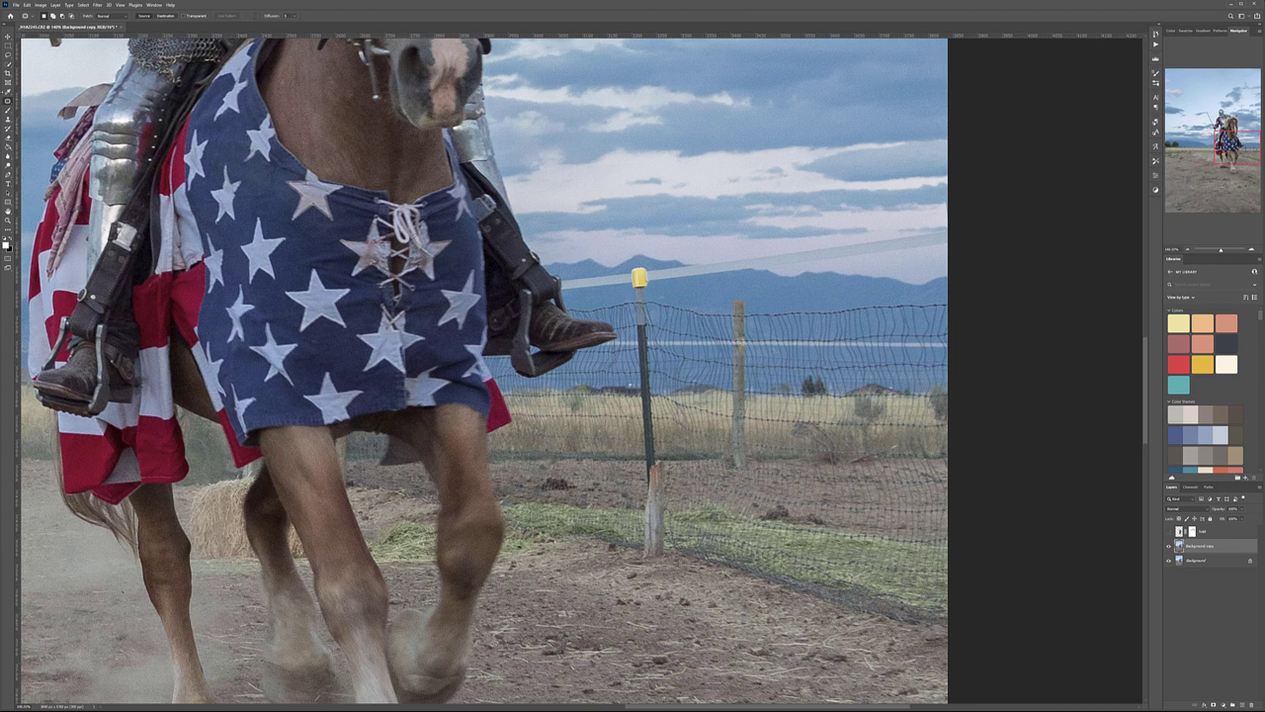
pyautogui.rightClick(8, 102)
pyautogui.click(44, 109)
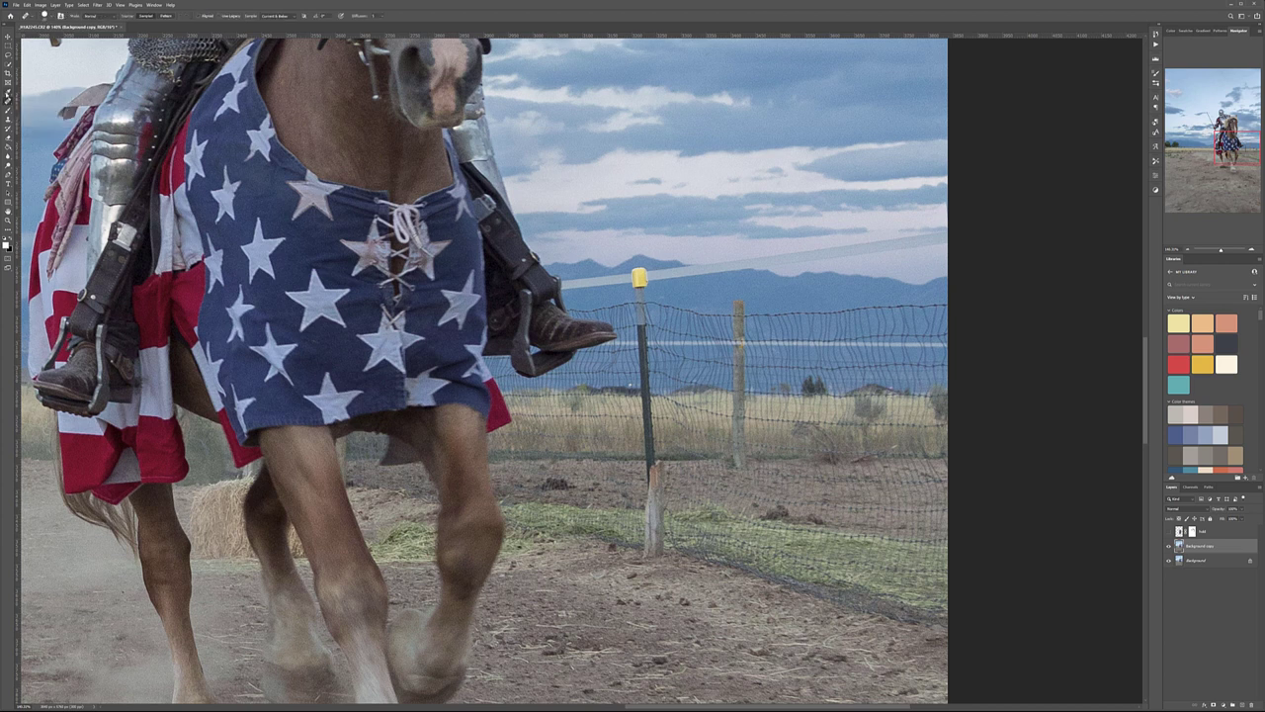
pyautogui.rightClick(7, 102)
pyautogui.click(45, 101)
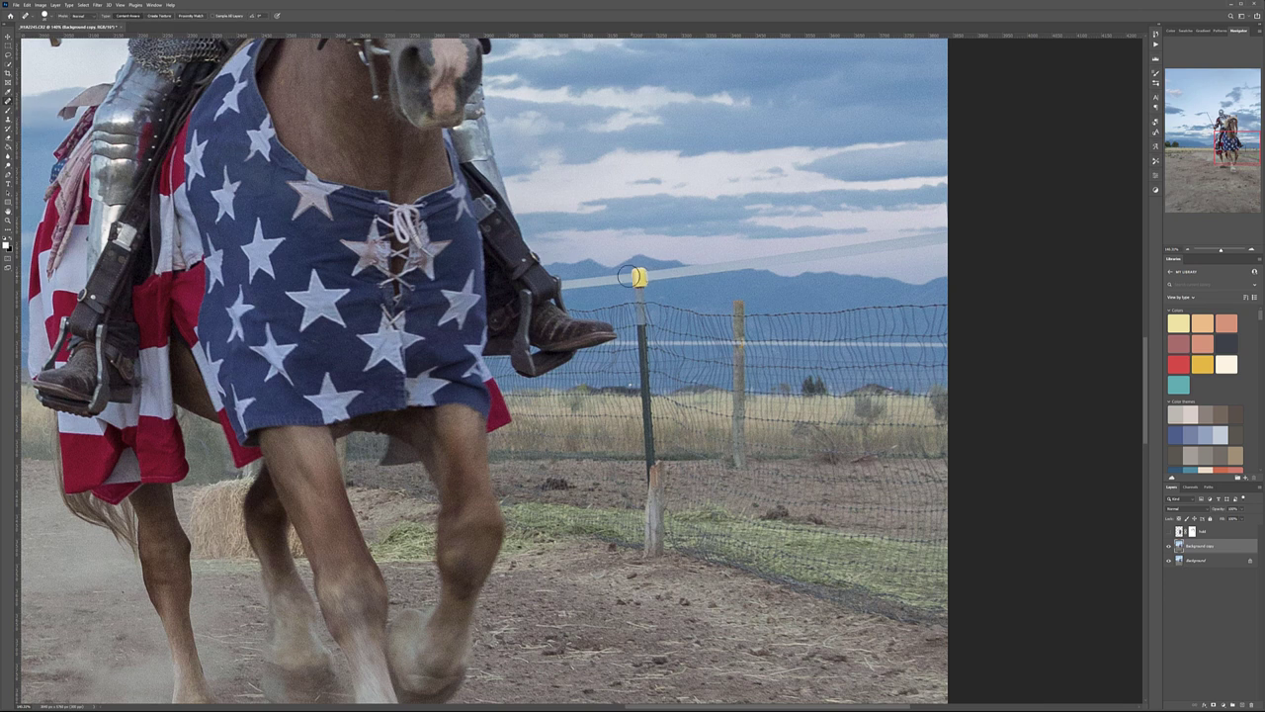
pyautogui.moveTo(584, 282)
pyautogui.mouseDown()
pyautogui.moveTo(913, 235)
pyautogui.moveTo(1056, 306)
pyautogui.moveTo(1038, 302)
pyautogui.mouseUp()
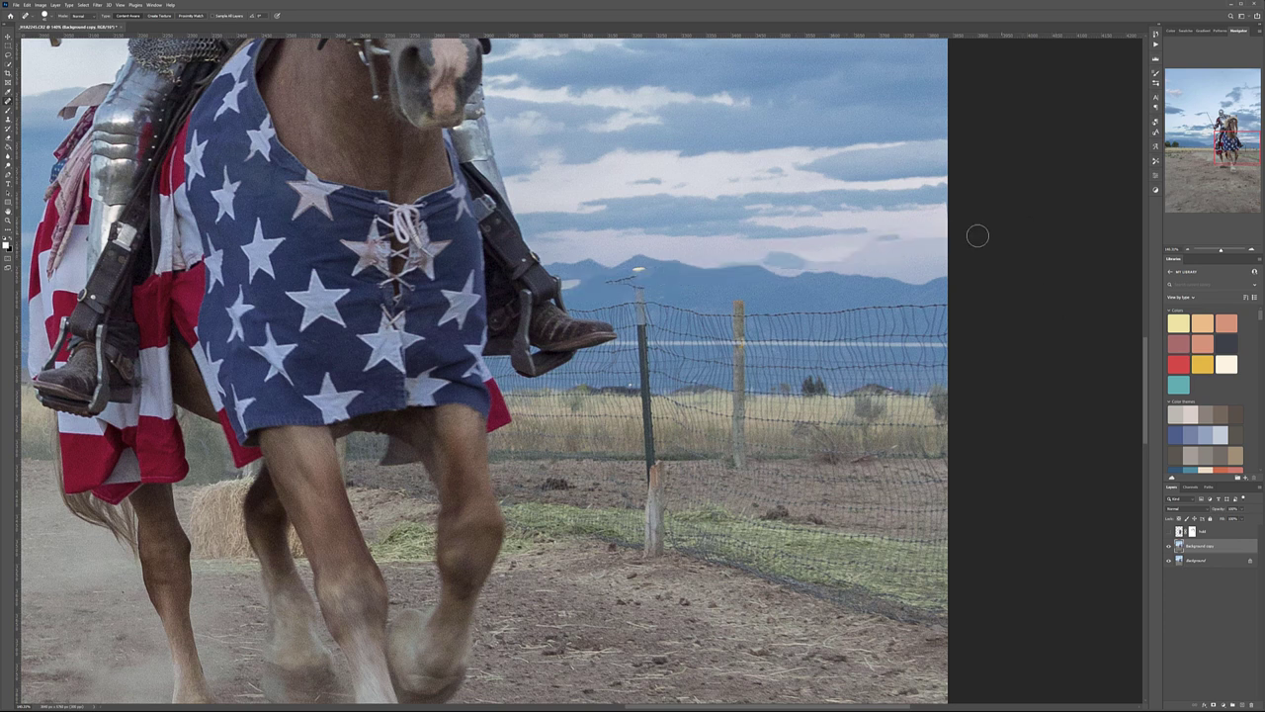
# Paint over the upper fence wires against the mountains and the fence's lower edge along the green grass with the Spot Healing Brush.
pyautogui.moveTo(867, 251); pyautogui.dragTo(799, 248)
pyautogui.moveTo(640, 269)
pyautogui.mouseDown()
pyautogui.moveTo(708, 312)
pyautogui.moveTo(836, 314)
pyautogui.moveTo(973, 297)
pyautogui.moveTo(864, 310)
pyautogui.moveTo(941, 328)
pyautogui.moveTo(927, 337)
pyautogui.moveTo(833, 326)
pyautogui.moveTo(915, 342)
pyautogui.moveTo(907, 359)
pyautogui.moveTo(934, 365)
pyautogui.moveTo(790, 354)
pyautogui.moveTo(773, 323)
pyautogui.moveTo(751, 319)
pyautogui.moveTo(827, 312)
pyautogui.moveTo(740, 320)
pyautogui.moveTo(722, 333)
pyautogui.moveTo(732, 368)
pyautogui.moveTo(673, 345)
pyautogui.mouseUp()
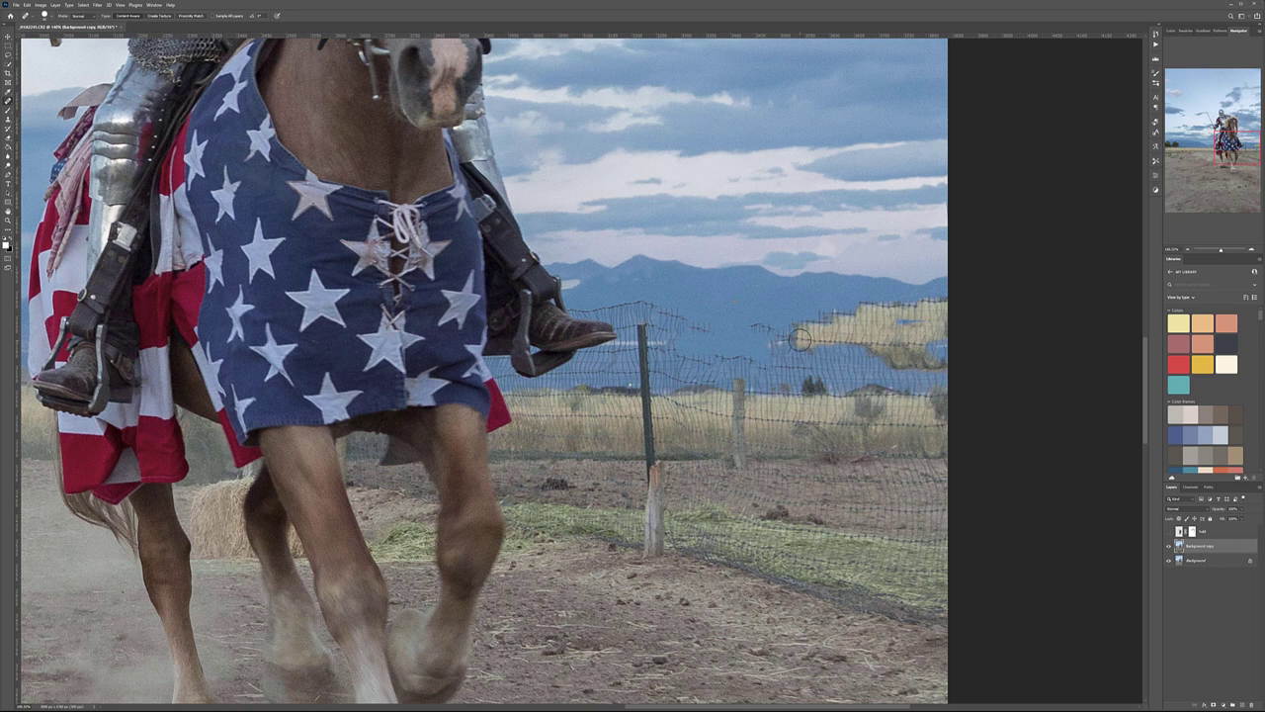
pyautogui.scroll(-4, 800, 340)
pyautogui.scroll(2, 800, 340)
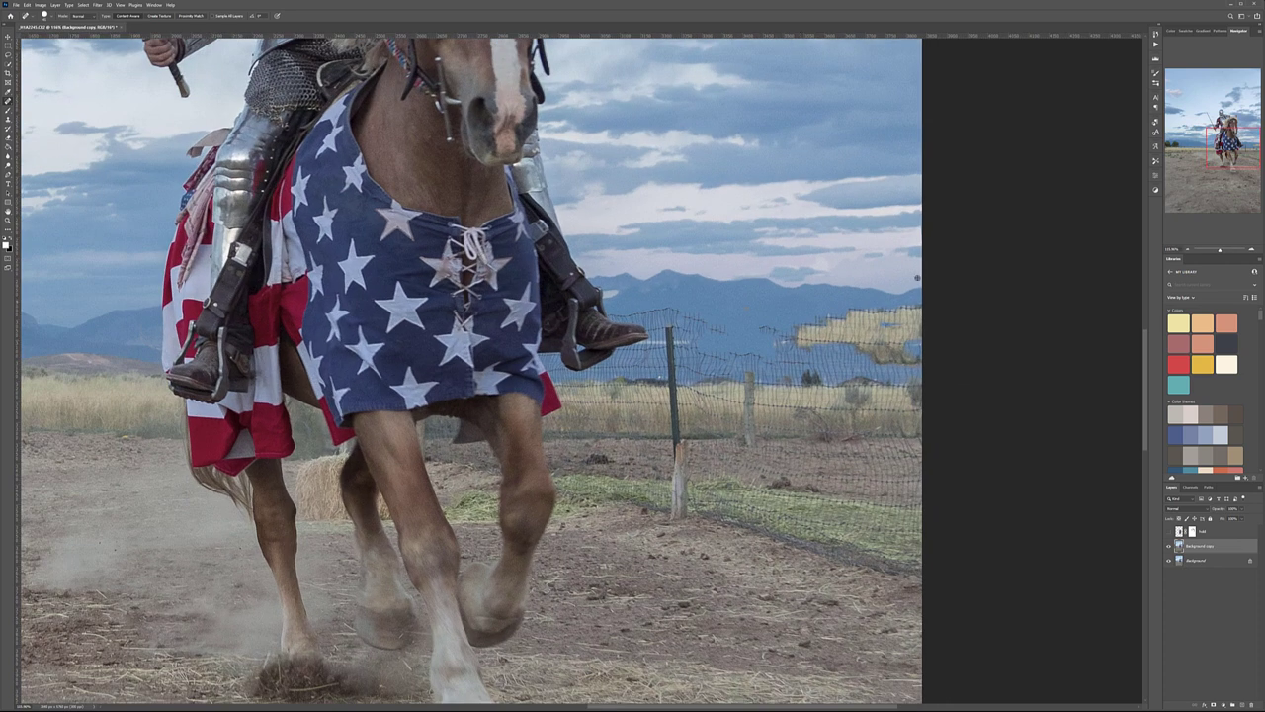
pyautogui.scroll(1, 925, 328)
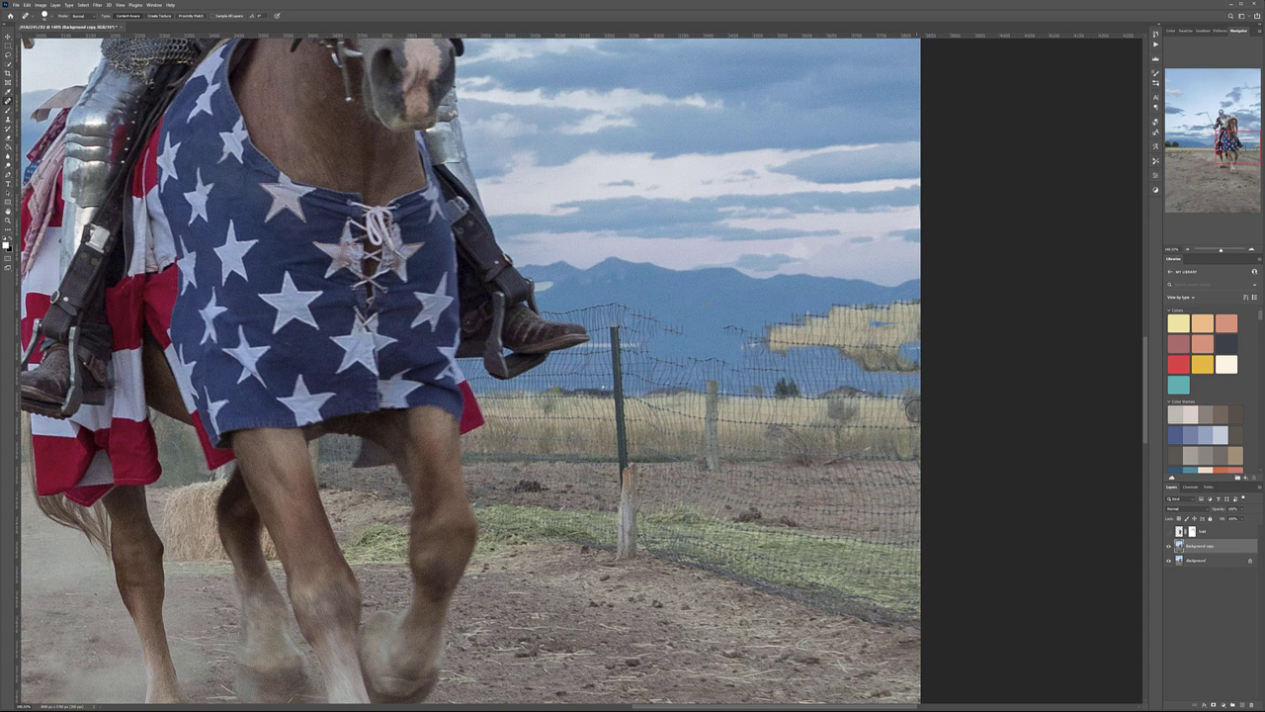
pyautogui.moveTo(510, 519); pyautogui.dragTo(924, 617)
pyautogui.moveTo(693, 565); pyautogui.dragTo(905, 625)
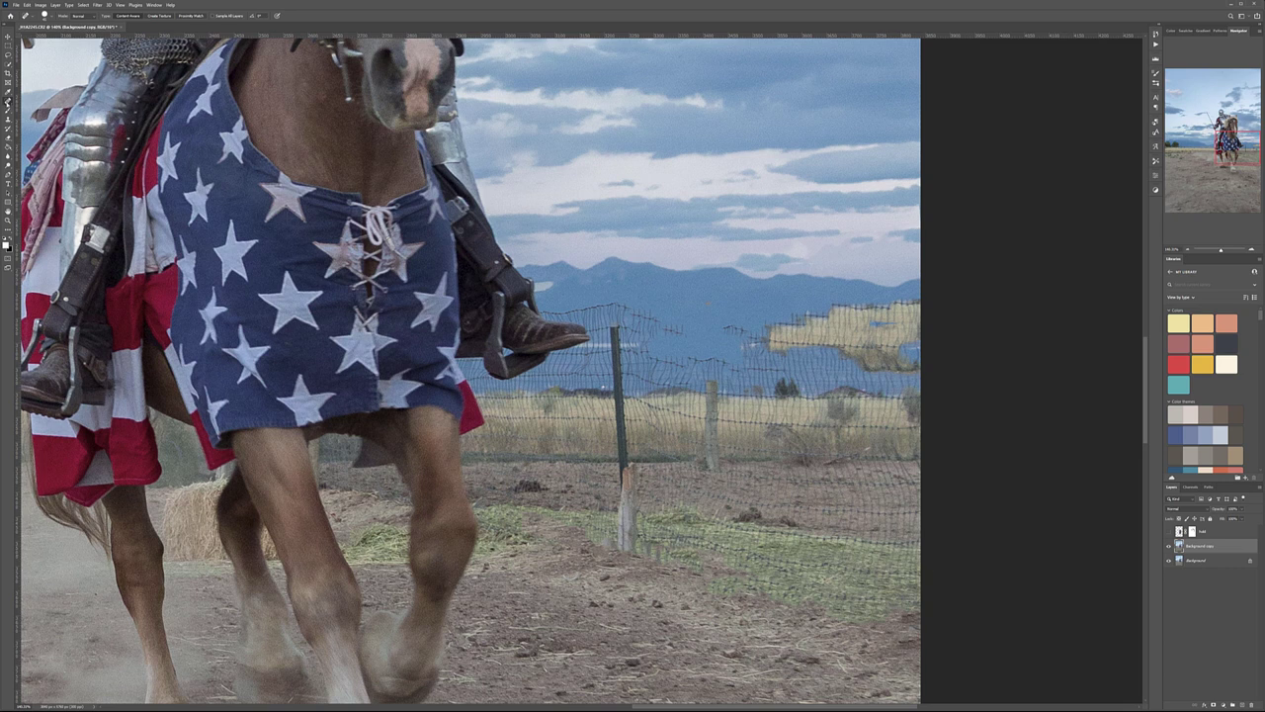
# Replace the yellow grass-coloured smear on the mountains with clean blue mountainside using the Patch tool.
pyautogui.rightClick(7, 99)
pyautogui.click(40, 114)
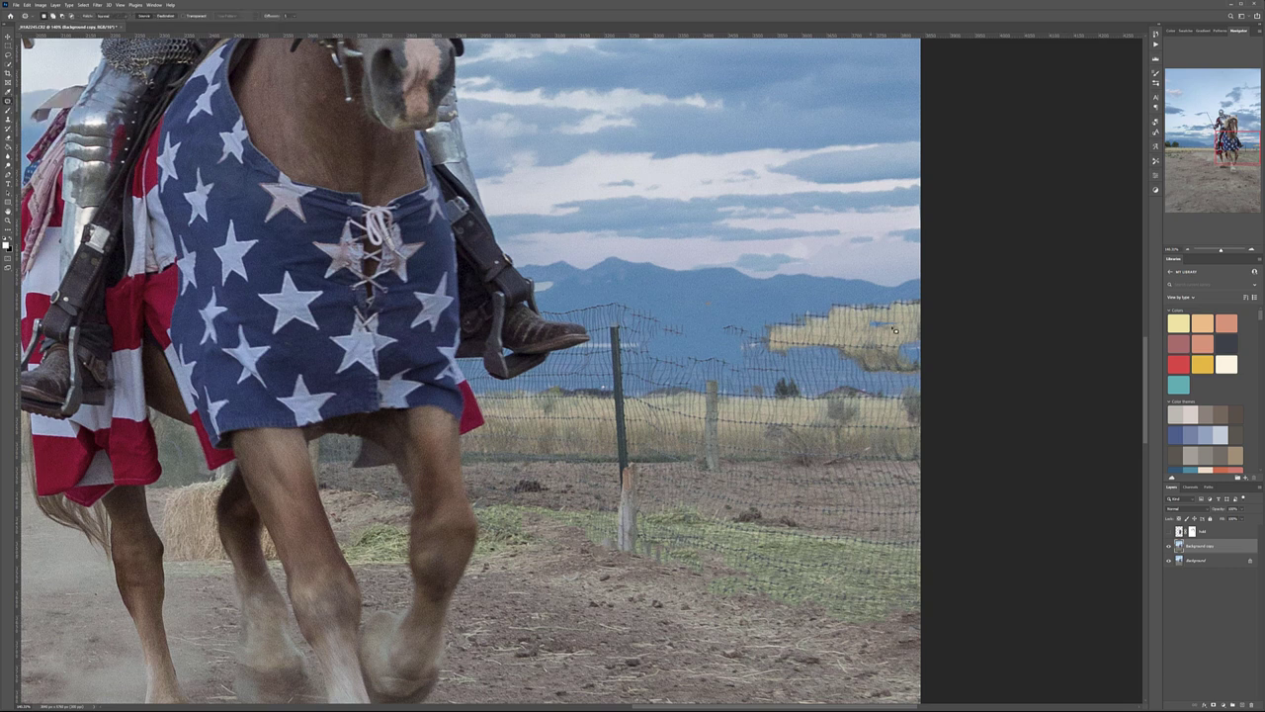
pyautogui.moveTo(925, 296)
pyautogui.mouseDown()
pyautogui.moveTo(750, 314)
pyautogui.moveTo(751, 358)
pyautogui.mouseUp()
pyautogui.moveTo(868, 377); pyautogui.dragTo(923, 380)
pyautogui.moveTo(878, 324)
pyautogui.mouseDown()
pyautogui.moveTo(733, 307)
pyautogui.moveTo(745, 317)
pyautogui.mouseUp()
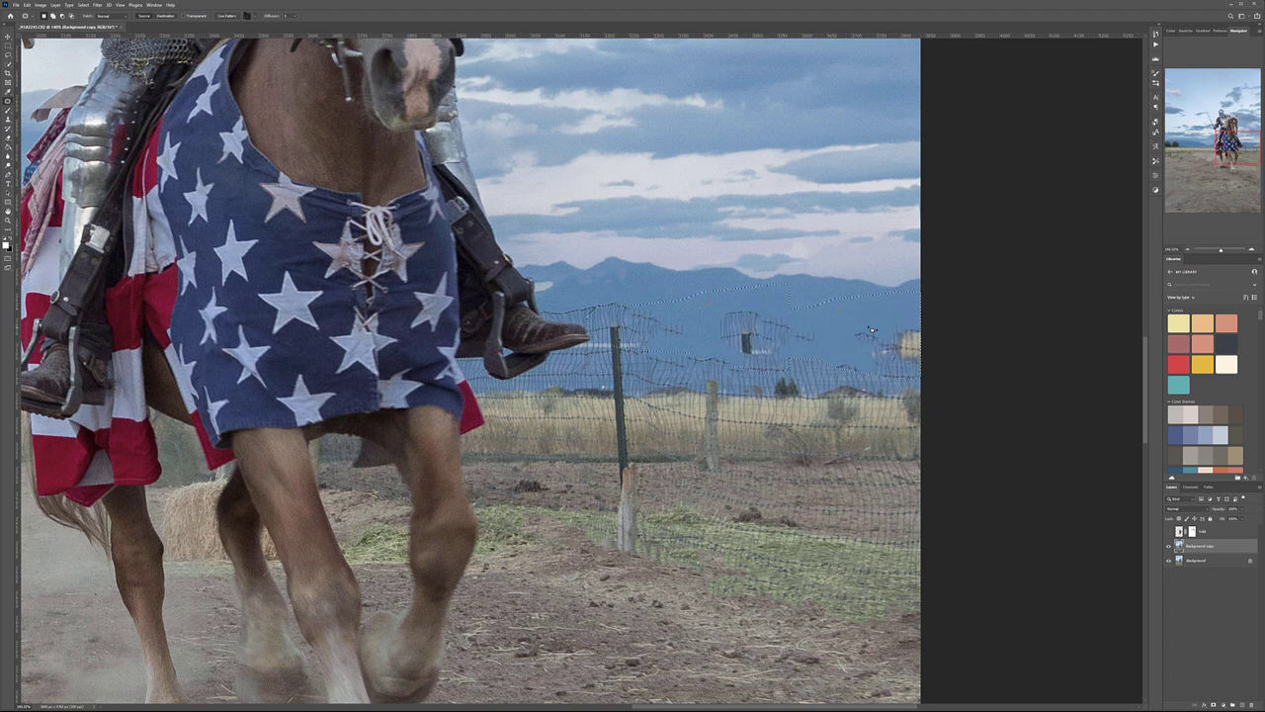
pyautogui.hotkey('ctrl', 'd')
# Patch out the leftover smear and stray wire fragments across the mountains between the dark fence post and the photo's edge.
pyautogui.moveTo(710, 323)
pyautogui.mouseDown()
pyautogui.moveTo(747, 357)
pyautogui.moveTo(788, 308)
pyautogui.moveTo(852, 318)
pyautogui.moveTo(848, 308)
pyautogui.mouseUp()
pyautogui.hotkey('ctrl', 'd')
pyautogui.moveTo(839, 312)
pyautogui.mouseDown()
pyautogui.moveTo(801, 305)
pyautogui.moveTo(764, 339)
pyautogui.moveTo(774, 323)
pyautogui.moveTo(717, 306)
pyautogui.moveTo(843, 324)
pyautogui.moveTo(737, 359)
pyautogui.moveTo(749, 376)
pyautogui.moveTo(812, 377)
pyautogui.mouseUp()
pyautogui.hotkey('ctrl', 'd')
pyautogui.moveTo(791, 361)
pyautogui.mouseDown()
pyautogui.moveTo(796, 336)
pyautogui.moveTo(832, 314)
pyautogui.mouseUp()
pyautogui.hotkey('ctrl', 'd')
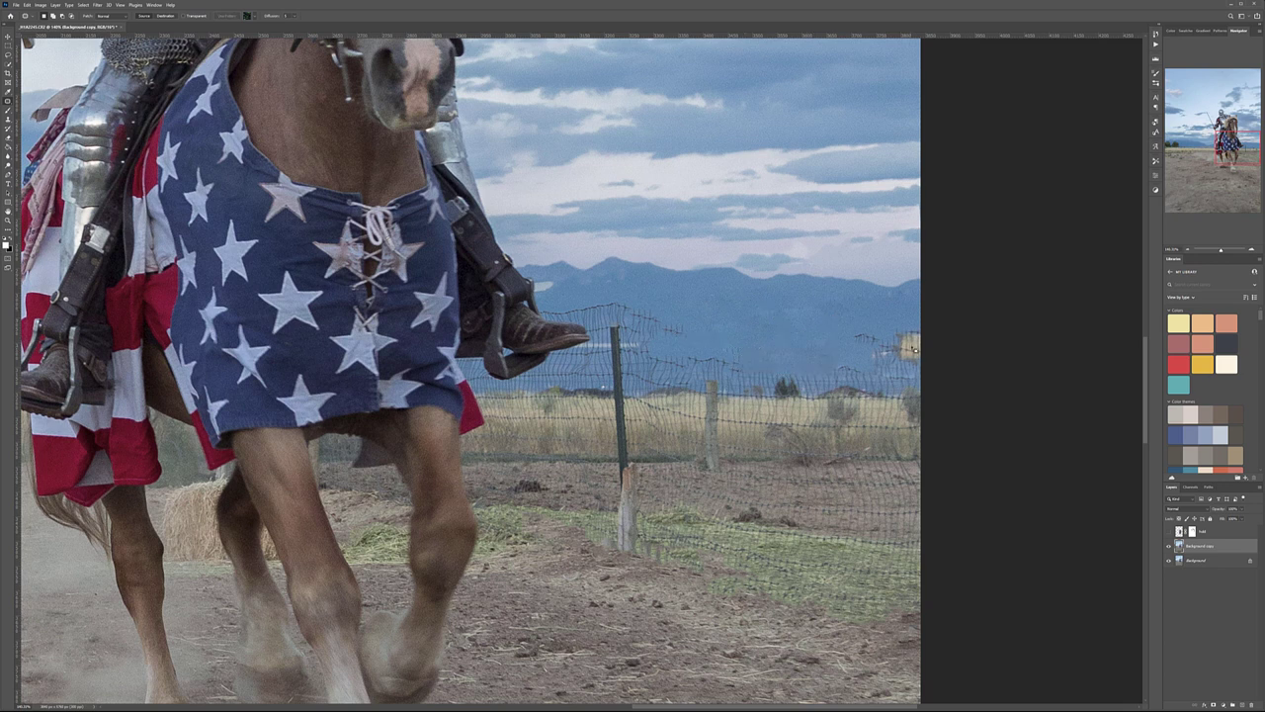
pyautogui.moveTo(921, 323)
pyautogui.mouseDown()
pyautogui.moveTo(859, 332)
pyautogui.moveTo(841, 354)
pyautogui.moveTo(839, 378)
pyautogui.moveTo(919, 386)
pyautogui.mouseUp()
pyautogui.moveTo(833, 340); pyautogui.dragTo(791, 319)
pyautogui.hotkey('ctrl', 'd')
# Patch out the dark tree on the field's horizon and blend the base of the mountains above it.
pyautogui.moveTo(669, 414); pyautogui.dragTo(853, 399)
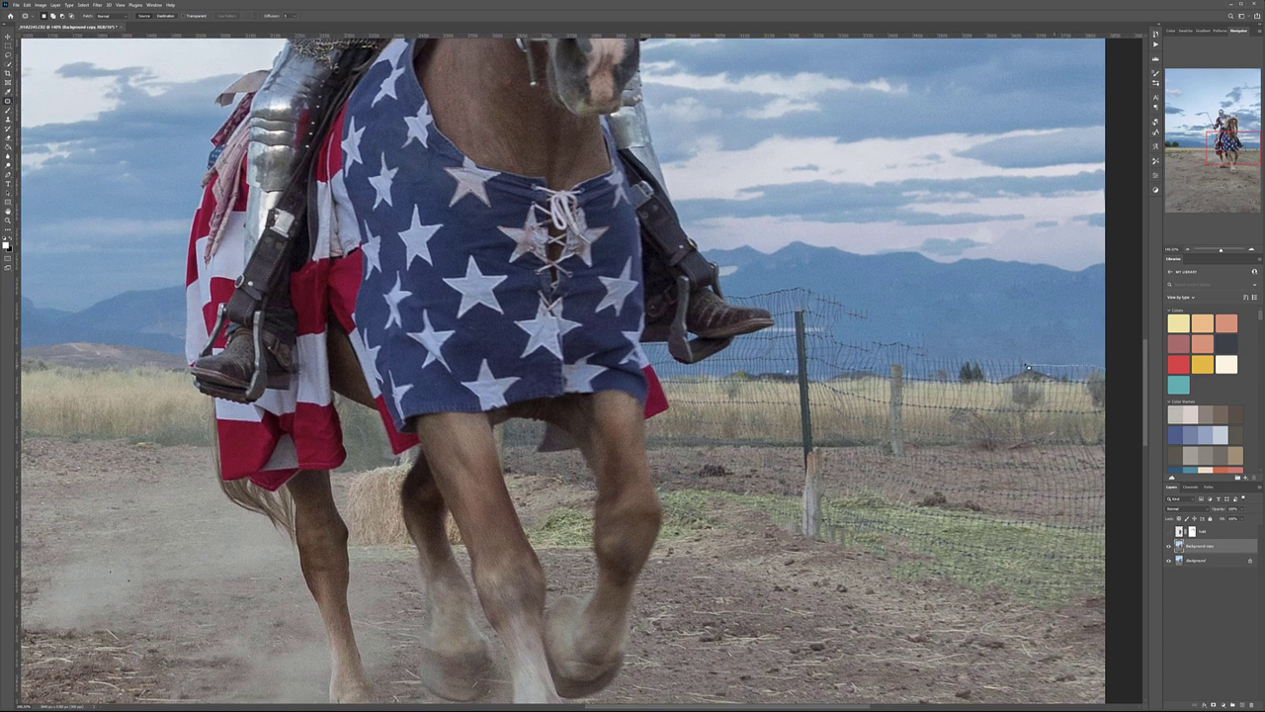
pyautogui.moveTo(976, 368)
pyautogui.mouseDown()
pyautogui.moveTo(1001, 397)
pyautogui.moveTo(1087, 400)
pyautogui.moveTo(1032, 366)
pyautogui.moveTo(593, 379)
pyautogui.moveTo(126, 369)
pyautogui.mouseUp()
pyautogui.hotkey('ctrl', 'd')
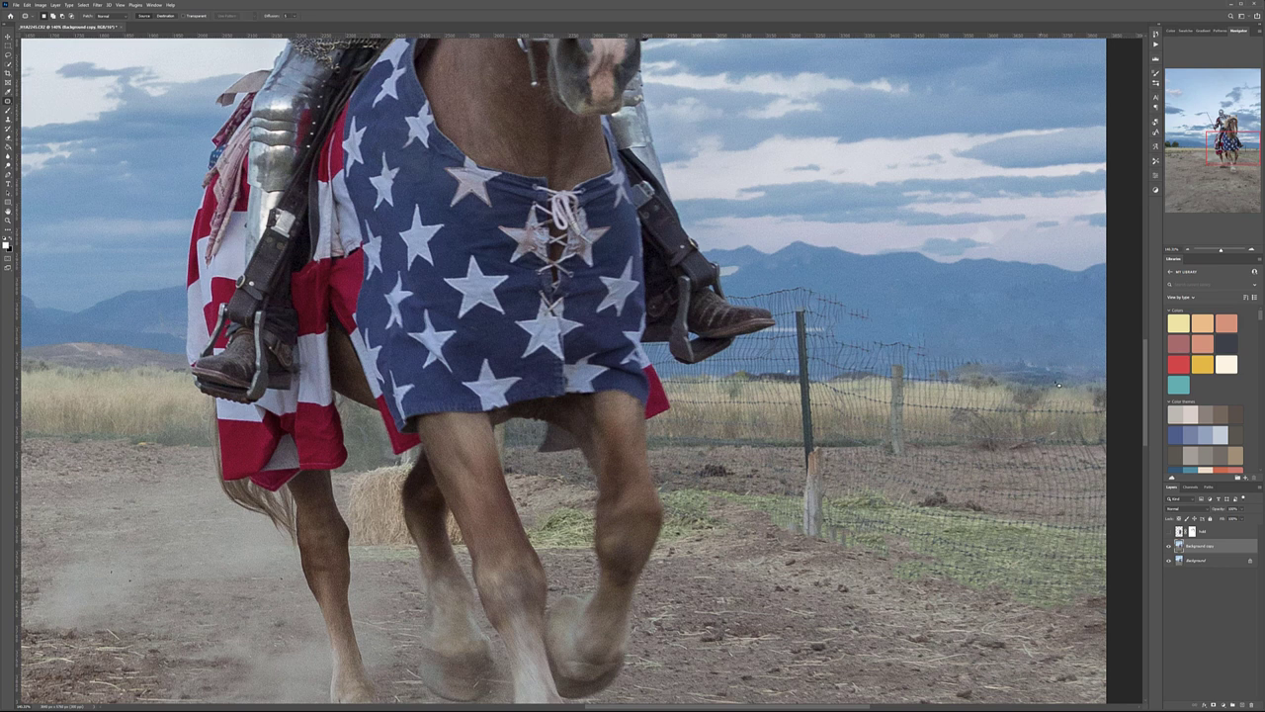
pyautogui.moveTo(1029, 362)
pyautogui.mouseDown()
pyautogui.moveTo(932, 371)
pyautogui.moveTo(1026, 368)
pyautogui.moveTo(992, 361)
pyautogui.moveTo(1032, 331)
pyautogui.mouseUp()
pyautogui.hotkey('ctrl', 'd')
# Patch the upper part of the dark fence post and its surrounding wires with clean mountain texture.
pyautogui.moveTo(842, 283)
pyautogui.mouseDown()
pyautogui.moveTo(754, 281)
pyautogui.moveTo(793, 311)
pyautogui.mouseUp()
pyautogui.moveTo(809, 365)
pyautogui.mouseDown()
pyautogui.moveTo(929, 341)
pyautogui.moveTo(852, 284)
pyautogui.mouseUp()
pyautogui.moveTo(869, 330); pyautogui.dragTo(1024, 319)
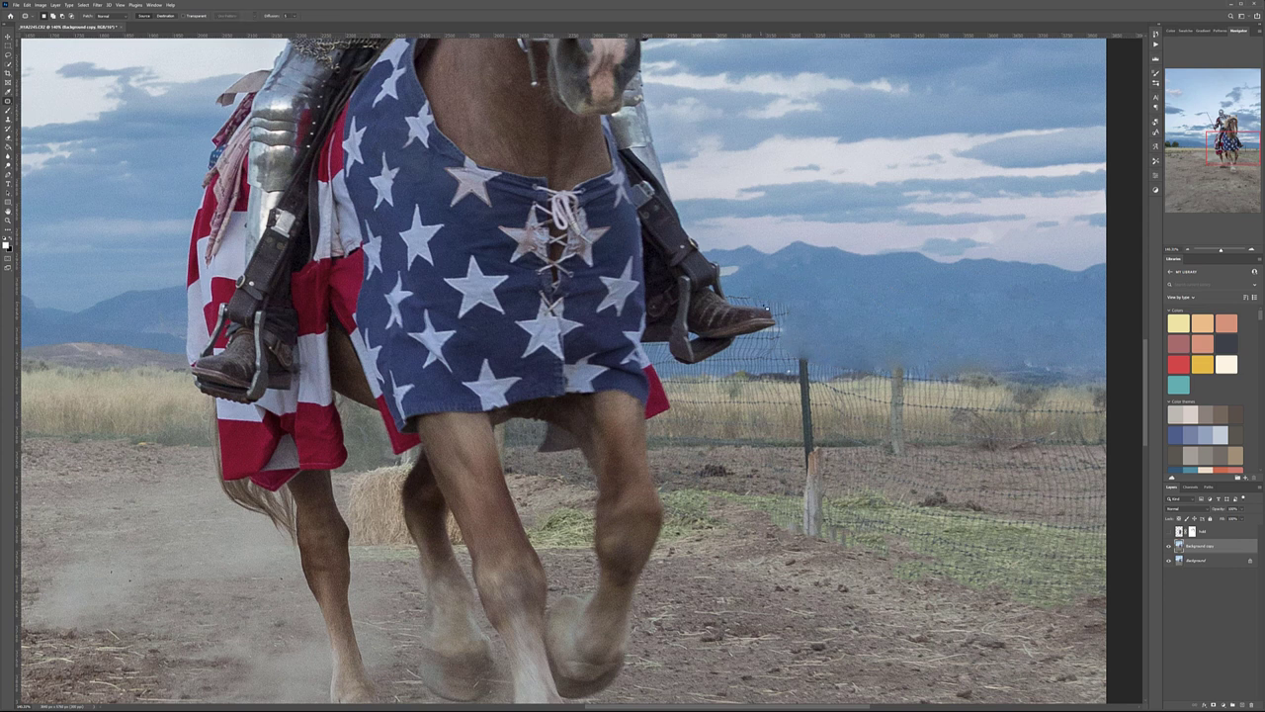
# Patch out the fence wires above and in front of the toe of the rider's boot.
pyautogui.scroll(4, 750, 305)
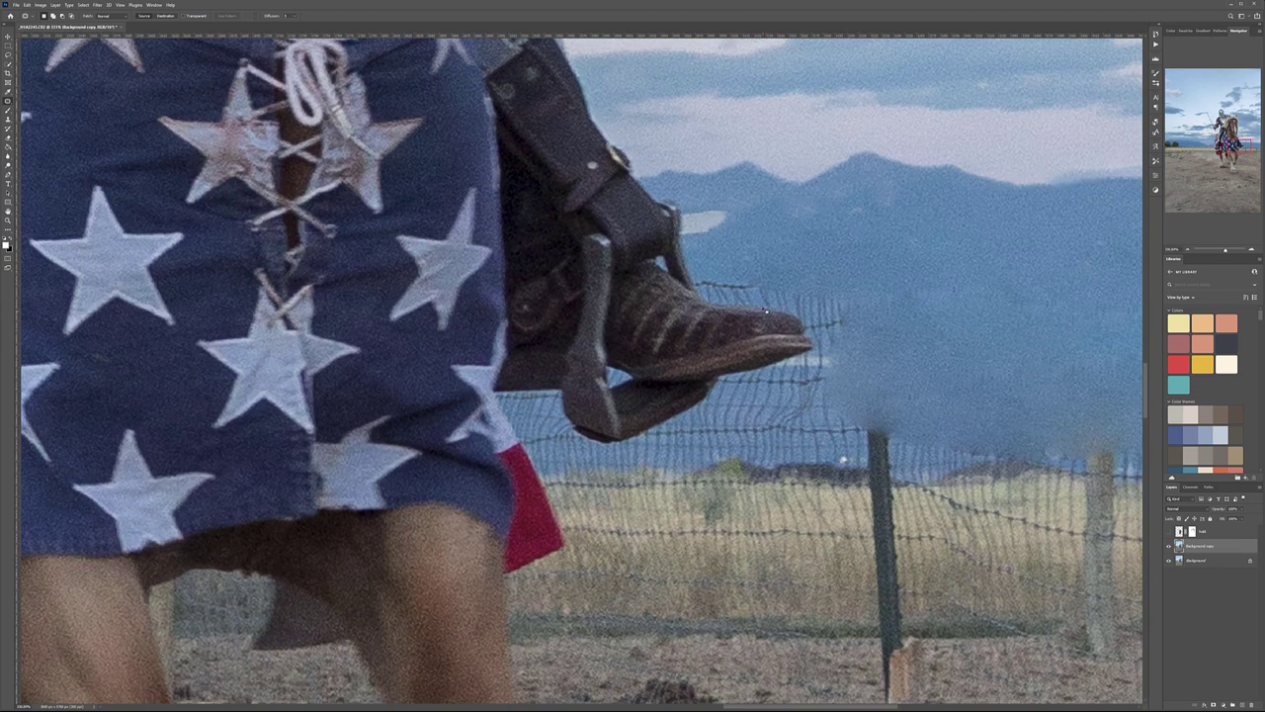
pyautogui.scroll(3, 737, 305)
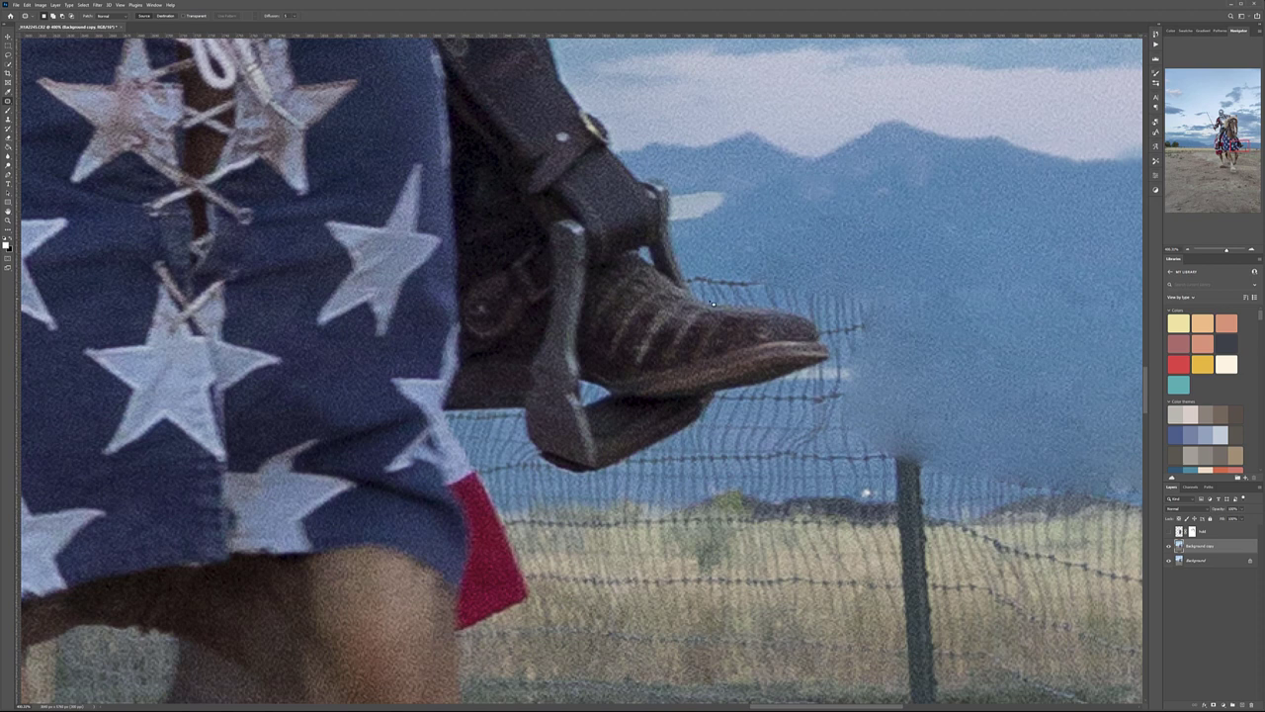
pyautogui.moveTo(835, 280); pyautogui.dragTo(782, 284)
pyautogui.moveTo(820, 343)
pyautogui.mouseDown()
pyautogui.moveTo(852, 343)
pyautogui.moveTo(836, 281)
pyautogui.mouseUp()
pyautogui.moveTo(846, 321); pyautogui.dragTo(882, 287)
# Clone blue mountain texture over the remaining wires around the boot's toe and along its upper edge.
pyautogui.click(8, 119)
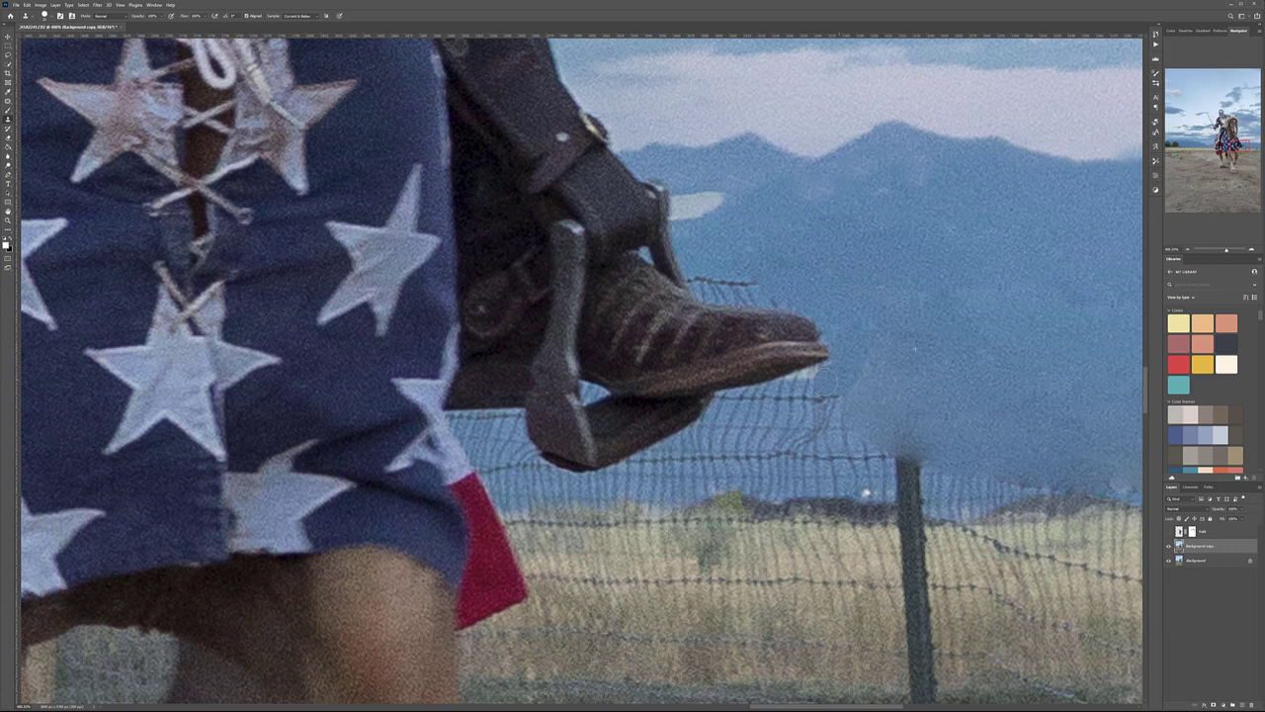
pyautogui.moveTo(818, 380); pyautogui.dragTo(781, 395)
pyautogui.moveTo(755, 281); pyautogui.dragTo(714, 280)
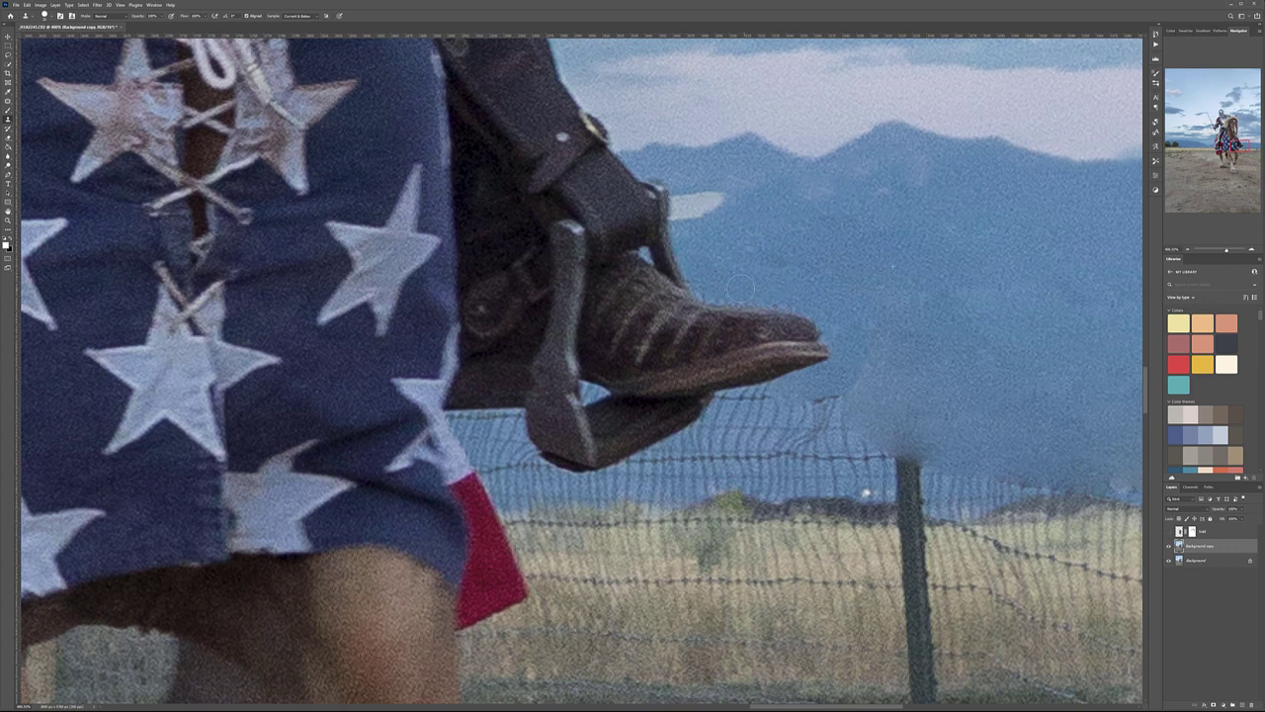
# Reduce the Clone Stamp brush size and clone out the fence wires between the horse's flag blanket and the stirrup.
pyautogui.moveTo(936, 397); pyautogui.dragTo(665, 194)
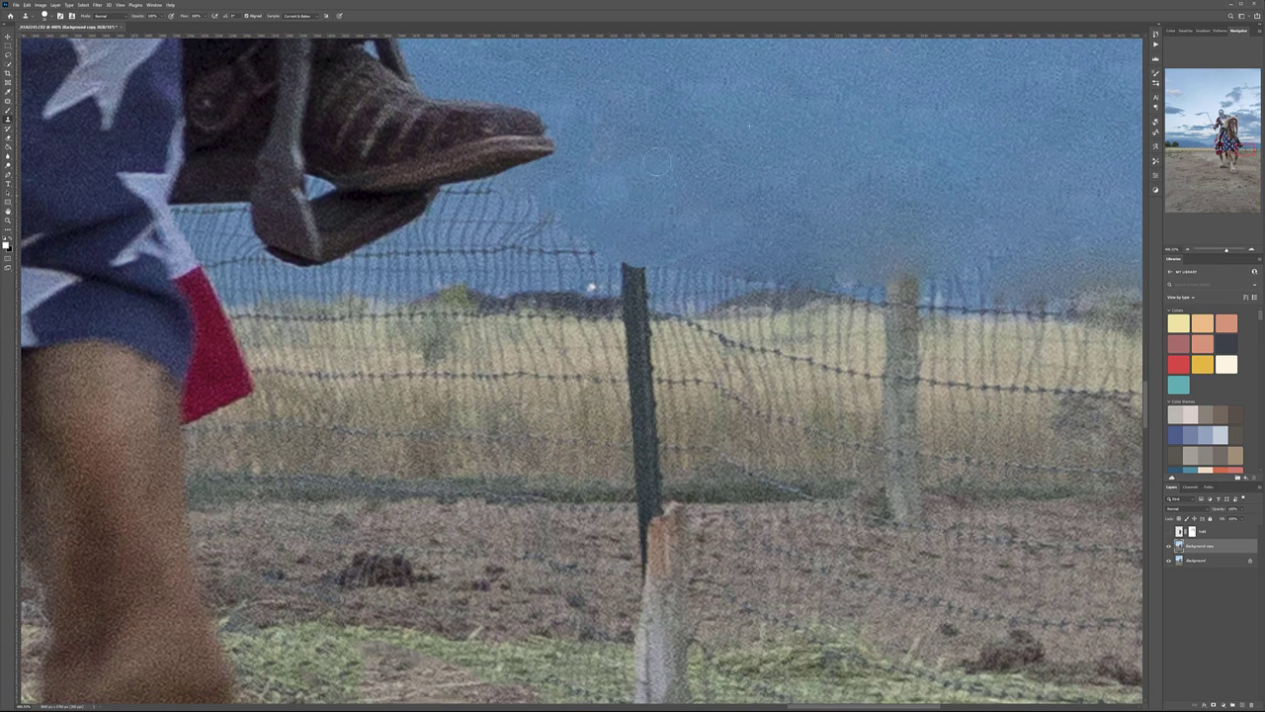
pyautogui.moveTo(722, 174); pyautogui.dragTo(848, 325)
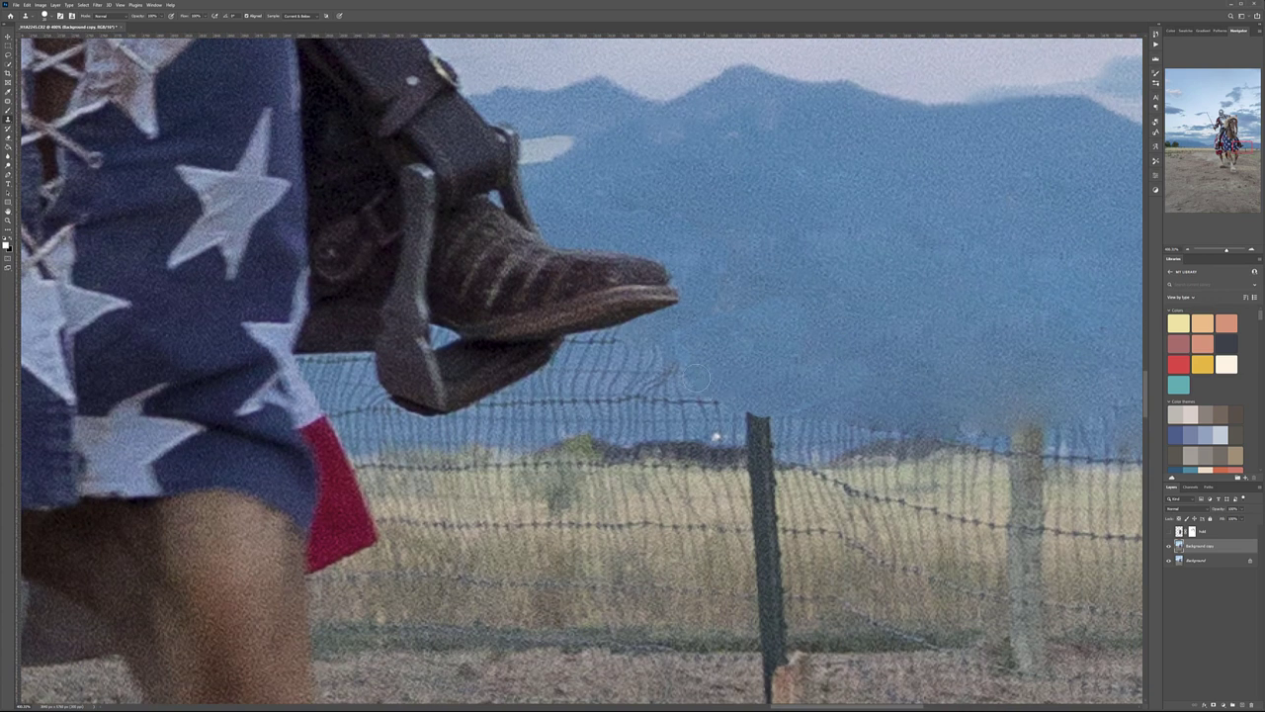
pyautogui.hscroll(-5, 860, 364)
pyautogui.scroll(-1, 870, 356)
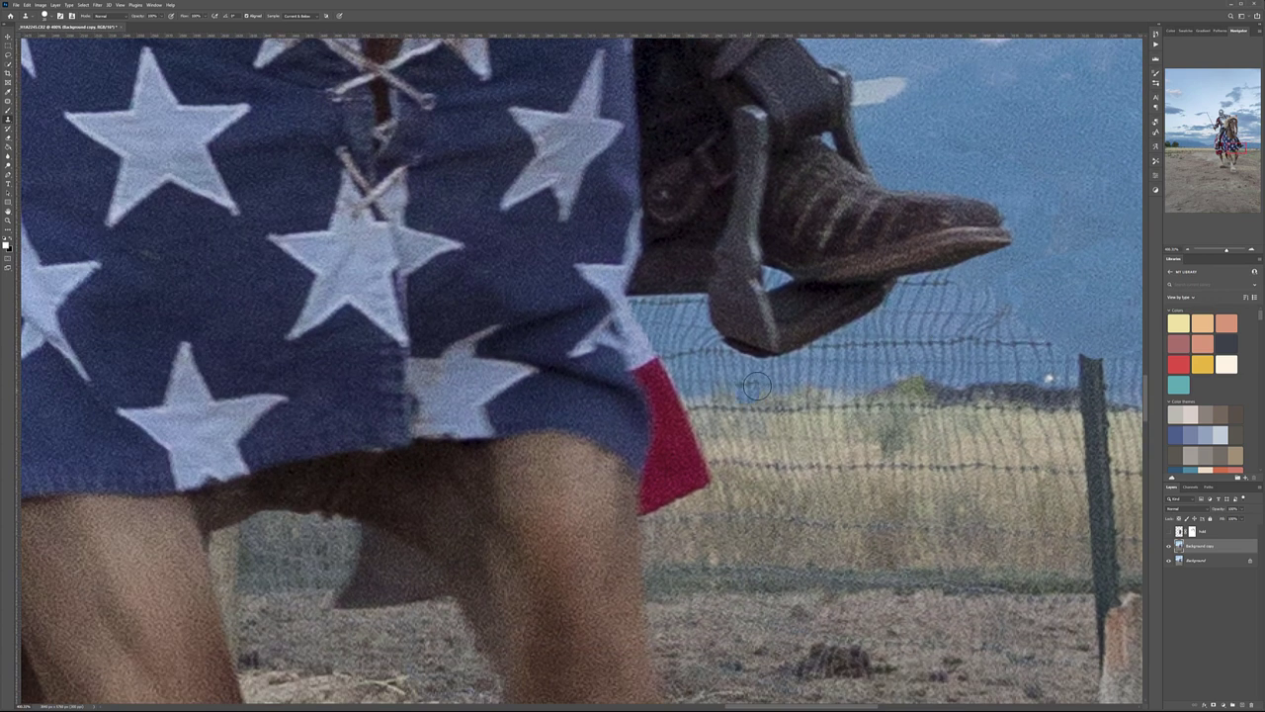
pyautogui.scroll(2, 757, 379)
pyautogui.scroll(-1, 757, 379)
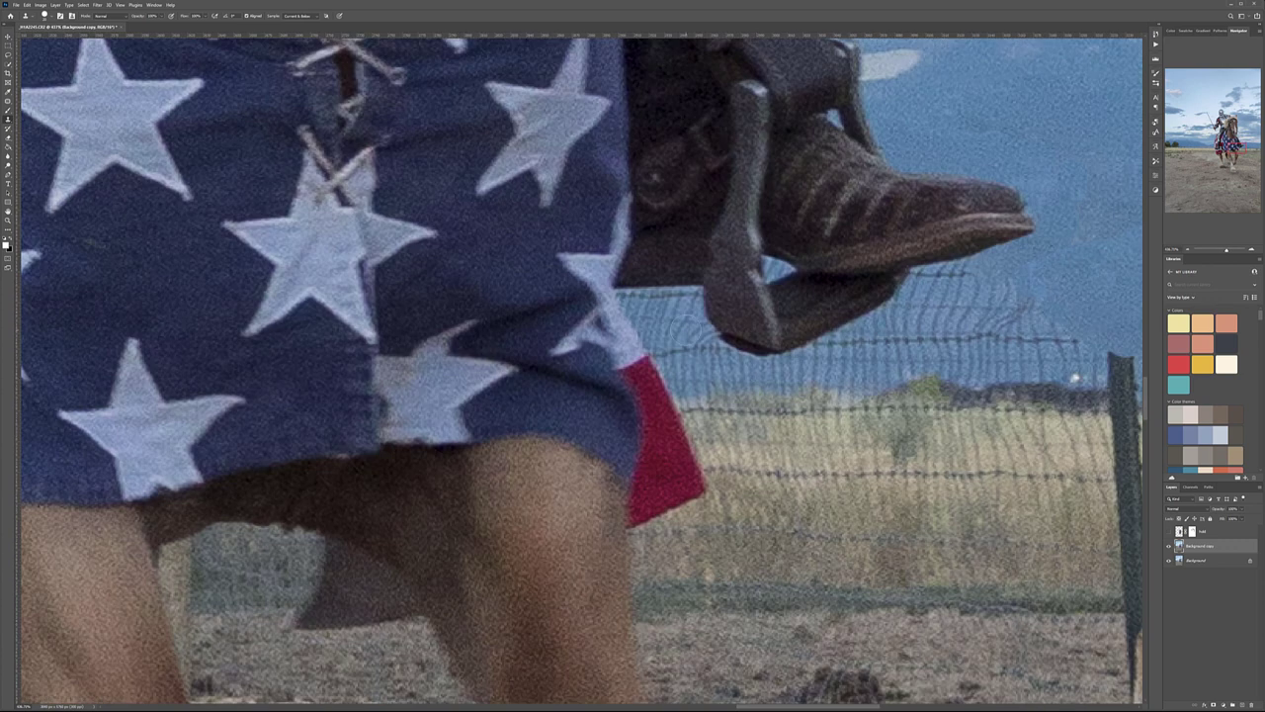
pyautogui.press('[')
pyautogui.press('[')
pyautogui.press('[')
pyautogui.press('[')
pyautogui.press('[')
pyautogui.moveTo(1006, 255); pyautogui.dragTo(866, 298)
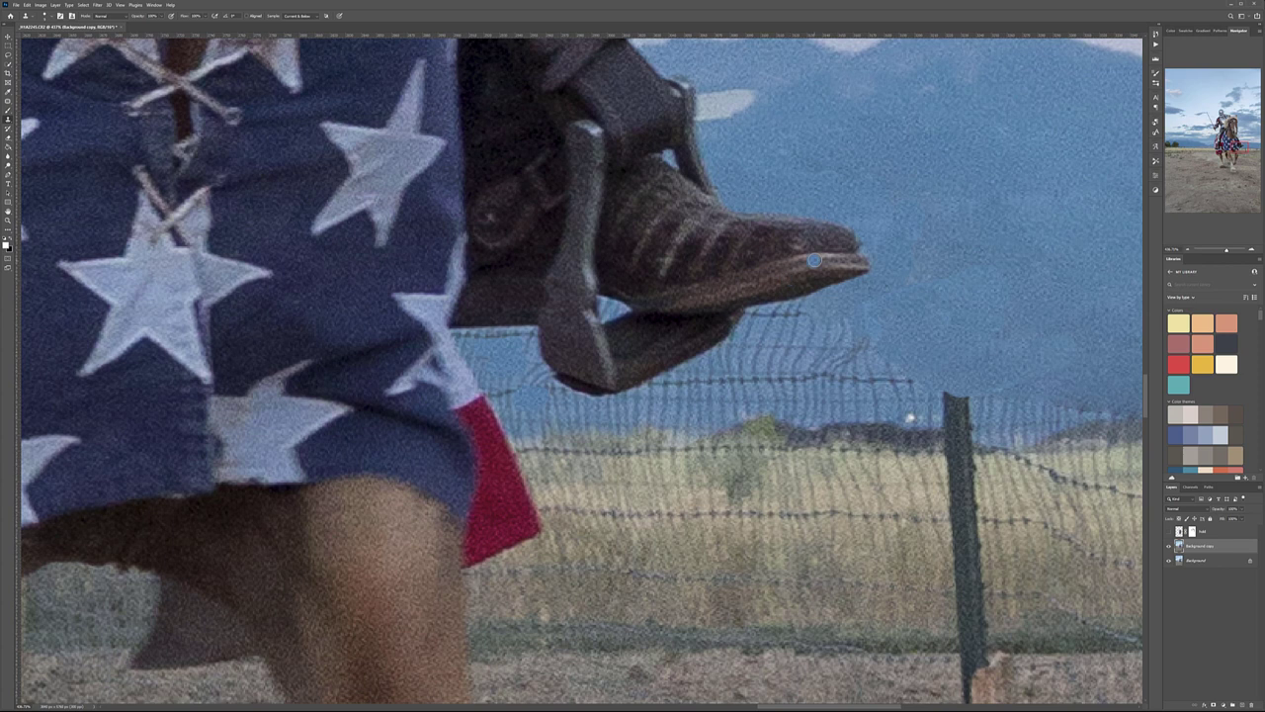
pyautogui.scroll(1, 464, 361)
pyautogui.scroll(-1, 470, 319)
pyautogui.scroll(-1, 468, 320)
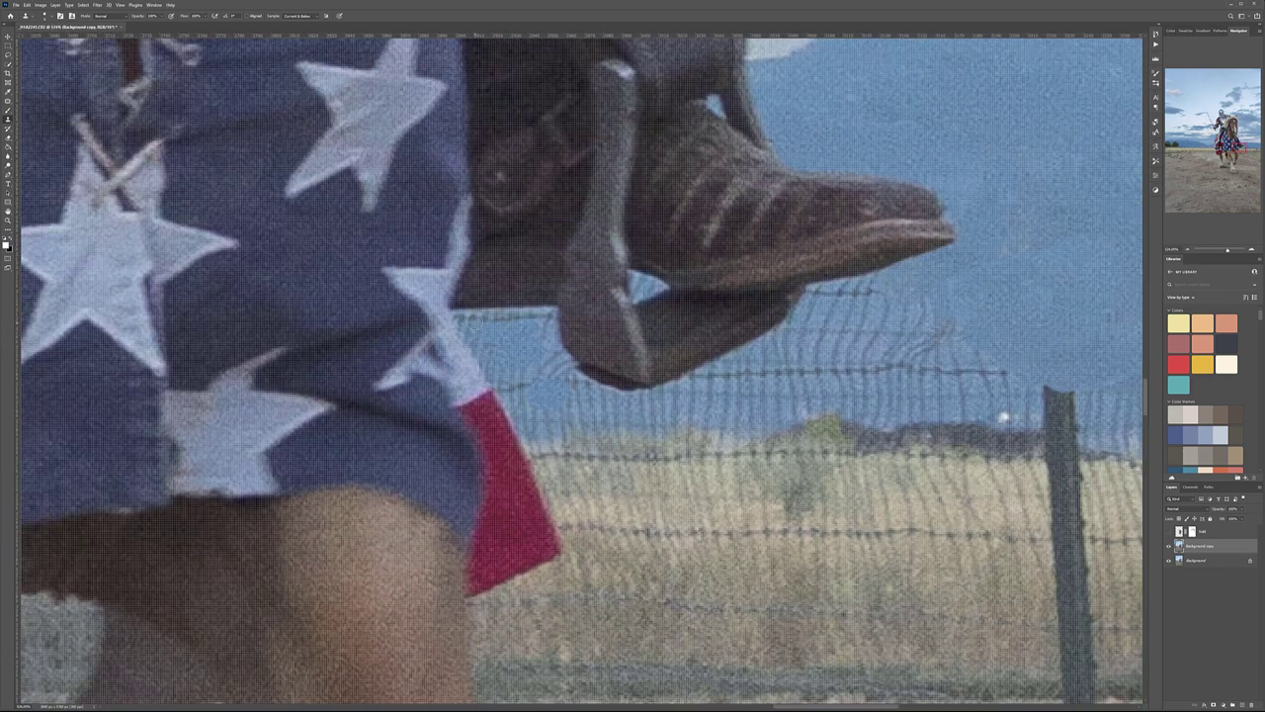
pyautogui.moveTo(466, 316)
pyautogui.mouseDown()
pyautogui.moveTo(538, 317)
pyautogui.moveTo(567, 377)
pyautogui.moveTo(544, 372)
pyautogui.mouseUp()
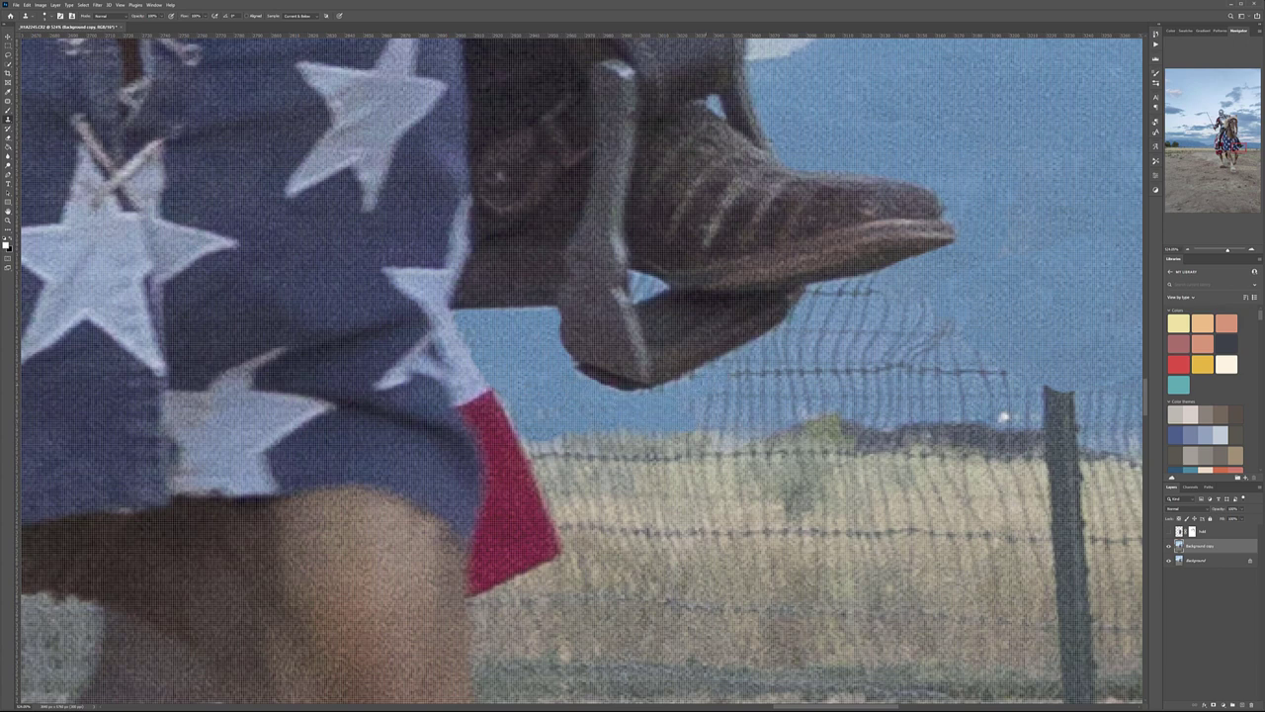
# Clone mountain texture over the fence wires beneath the boot and stirrup.
pyautogui.moveTo(755, 352)
pyautogui.mouseDown()
pyautogui.moveTo(841, 291)
pyautogui.moveTo(866, 289)
pyautogui.mouseUp()
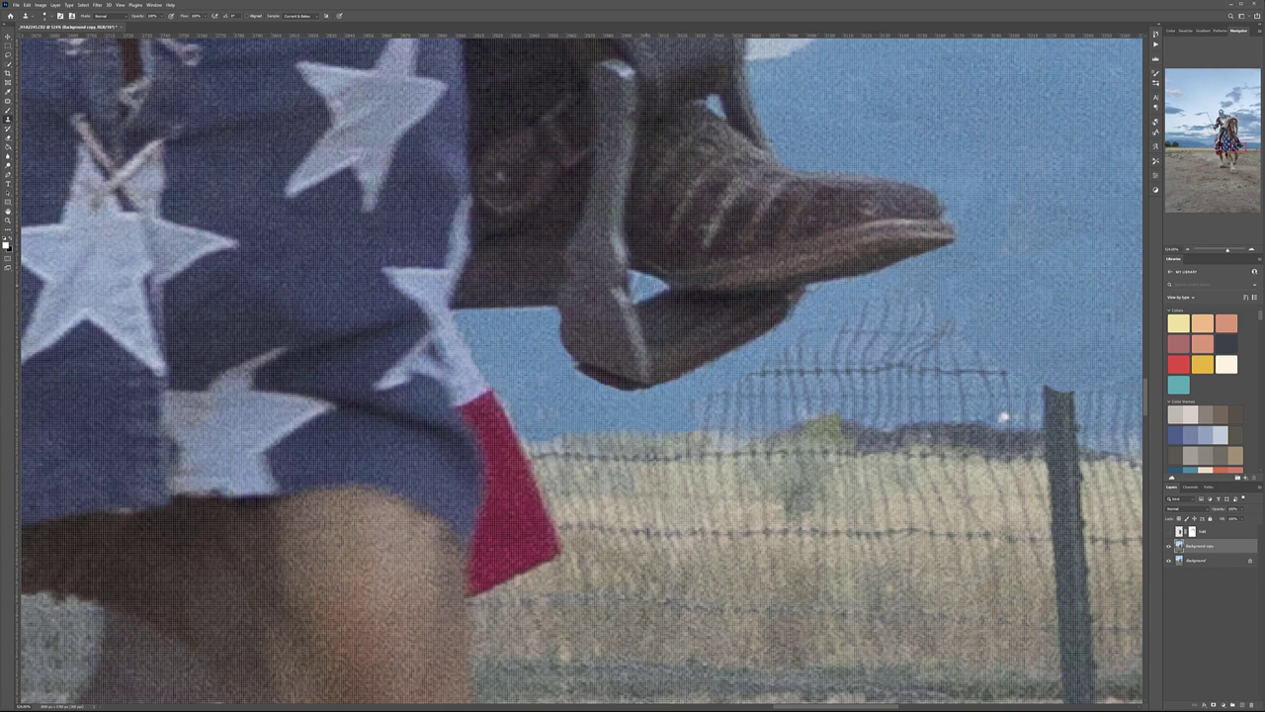
pyautogui.moveTo(916, 344); pyautogui.dragTo(683, 286)
pyautogui.moveTo(489, 343)
pyautogui.mouseDown()
pyautogui.moveTo(606, 306)
pyautogui.moveTo(586, 297)
pyautogui.moveTo(666, 257)
pyautogui.mouseUp()
pyautogui.moveTo(524, 311)
pyautogui.mouseDown()
pyautogui.moveTo(552, 308)
pyautogui.moveTo(556, 321)
pyautogui.moveTo(687, 255)
pyautogui.mouseUp()
pyautogui.moveTo(626, 300); pyautogui.dragTo(653, 278)
pyautogui.moveTo(717, 230)
pyautogui.mouseDown()
pyautogui.moveTo(746, 224)
pyautogui.moveTo(791, 184)
pyautogui.mouseUp()
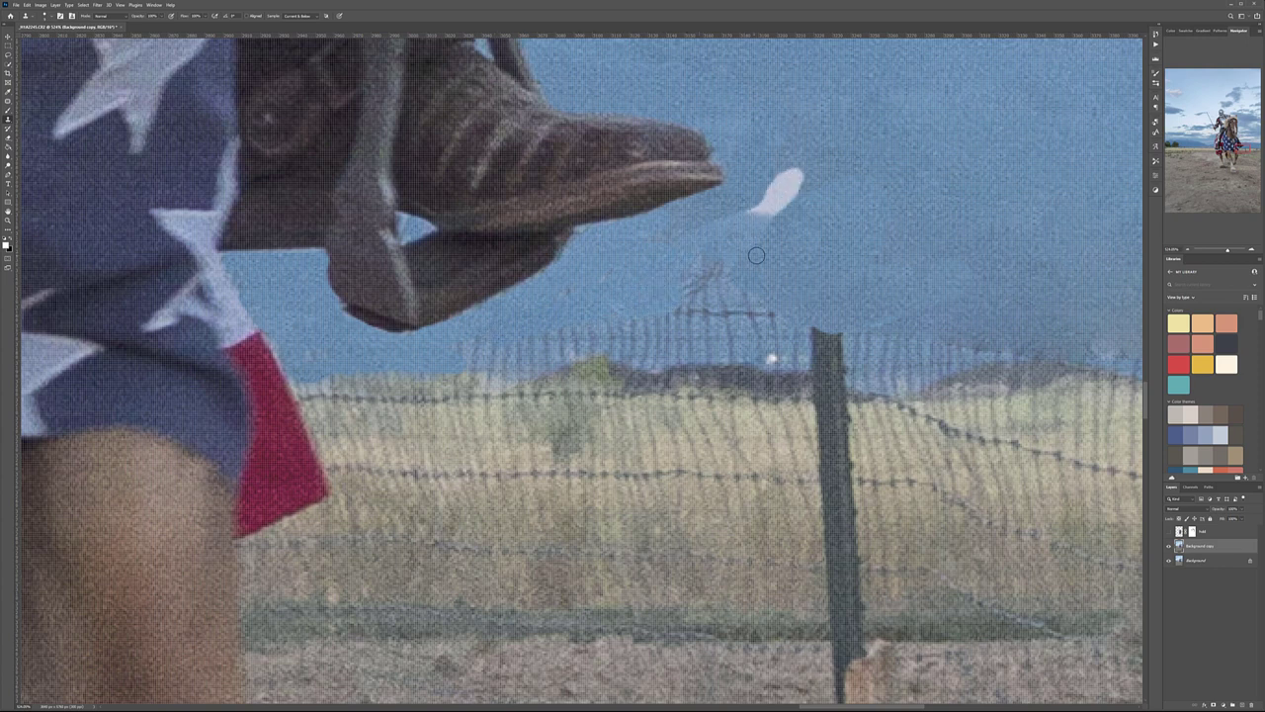
pyautogui.hotkey('ctrl', 'z')
pyautogui.hotkey('ctrl', 'z')
# Clone out the last tangled wires above the horizon beside the dark post and smooth the mountain base near the farther post.
pyautogui.moveTo(722, 267)
pyautogui.mouseDown()
pyautogui.moveTo(677, 242)
pyautogui.moveTo(637, 287)
pyautogui.moveTo(569, 282)
pyautogui.moveTo(618, 272)
pyautogui.moveTo(638, 297)
pyautogui.moveTo(727, 297)
pyautogui.moveTo(532, 313)
pyautogui.moveTo(677, 316)
pyautogui.moveTo(623, 316)
pyautogui.moveTo(727, 295)
pyautogui.moveTo(769, 337)
pyautogui.moveTo(925, 315)
pyautogui.moveTo(831, 356)
pyautogui.mouseUp()
pyautogui.scroll(-5, 831, 302)
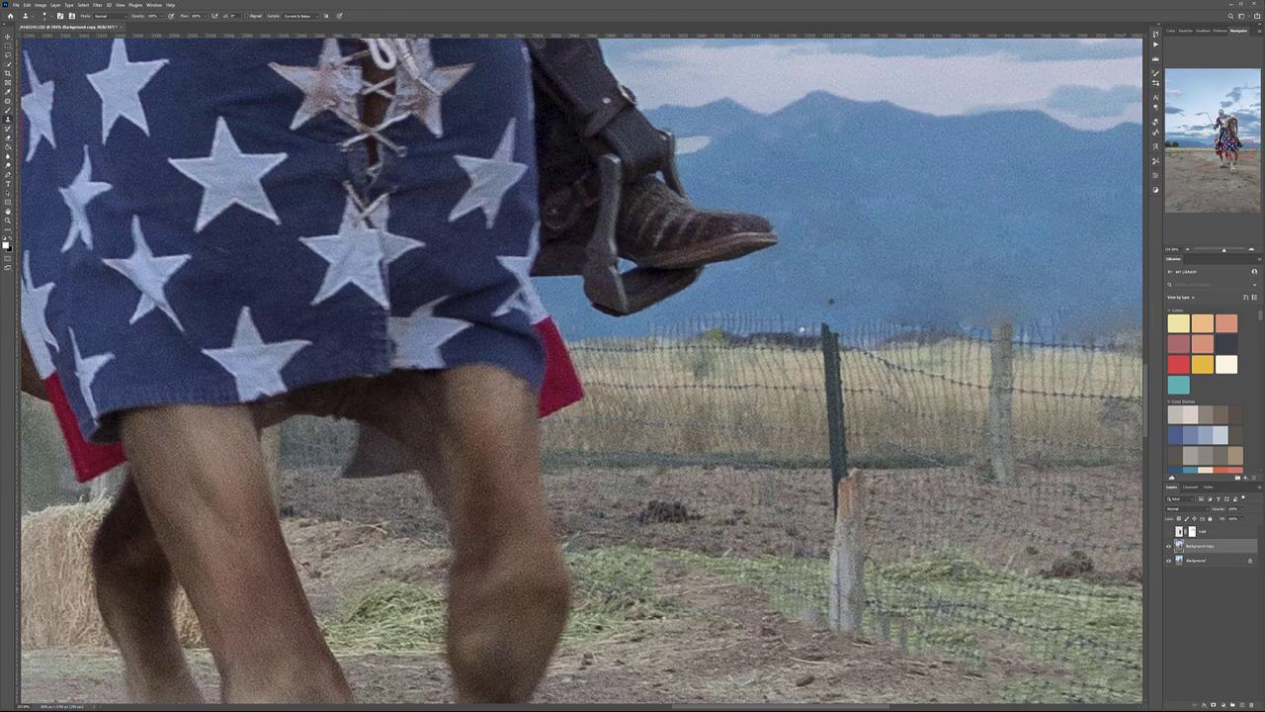
pyautogui.moveTo(952, 302); pyautogui.dragTo(685, 322)
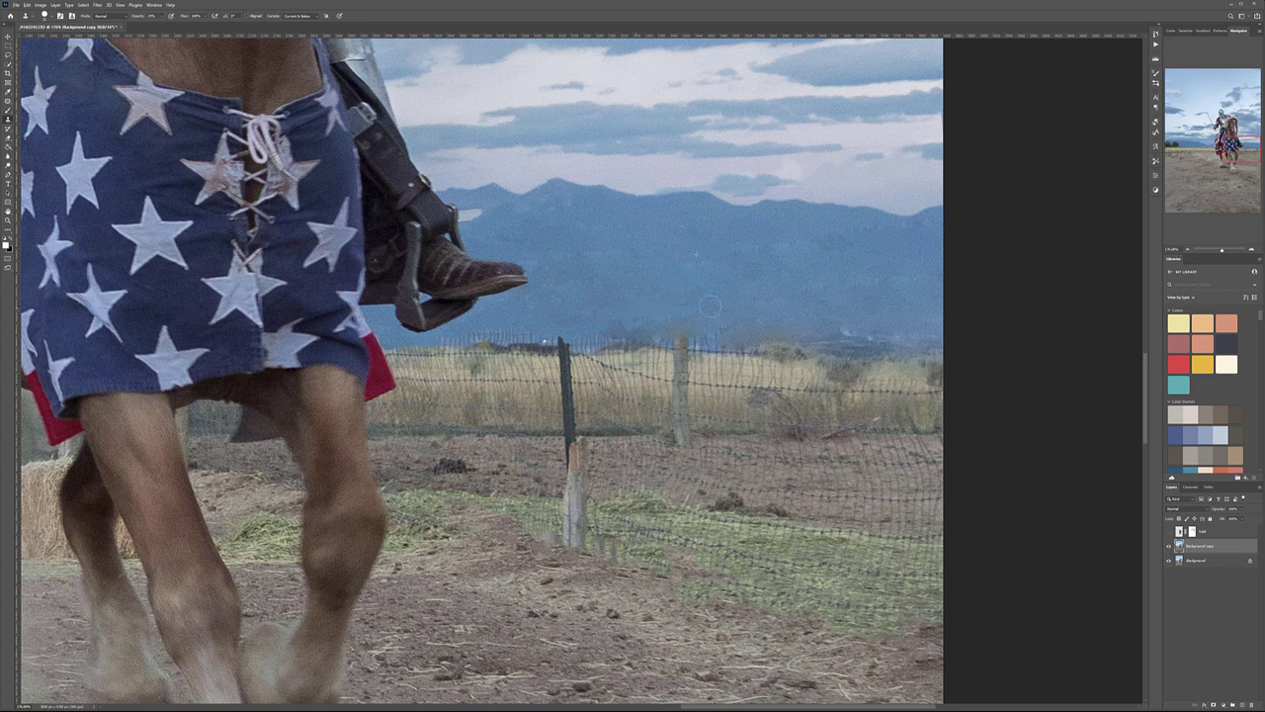
pyautogui.click(618, 326)
pyautogui.scroll(3, 647, 324)
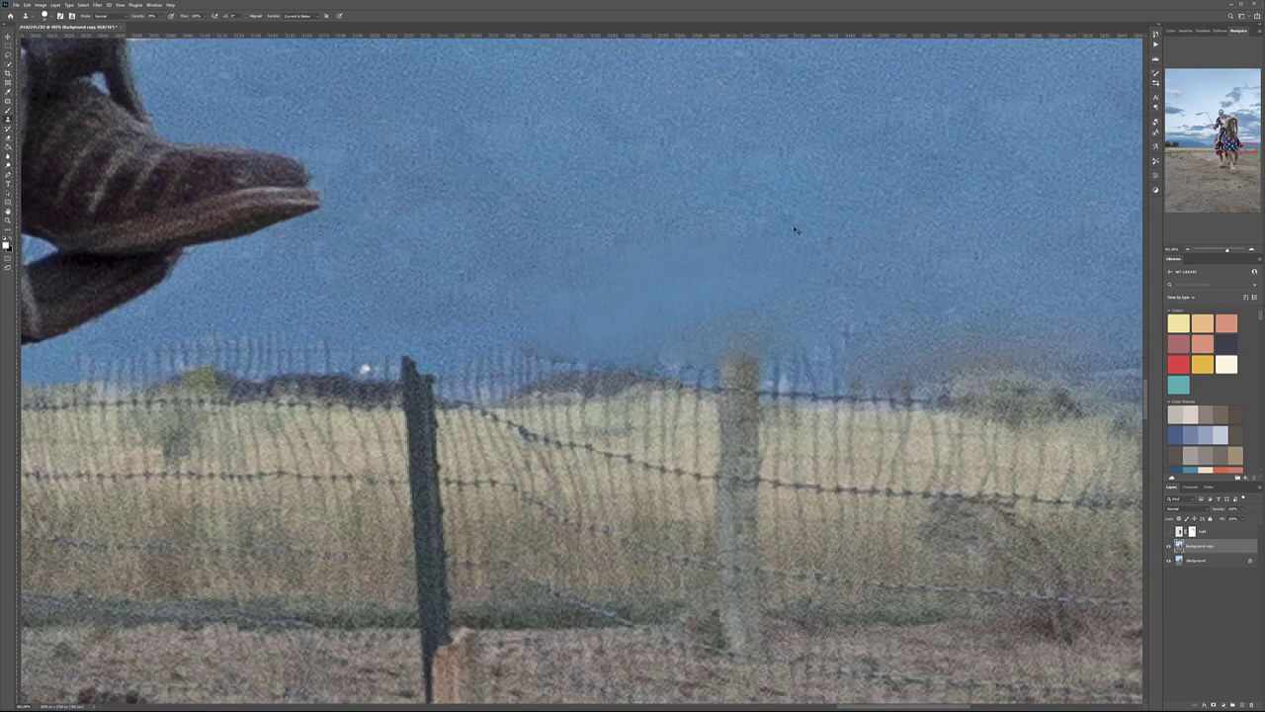
pyautogui.scroll(-5, 750, 252)
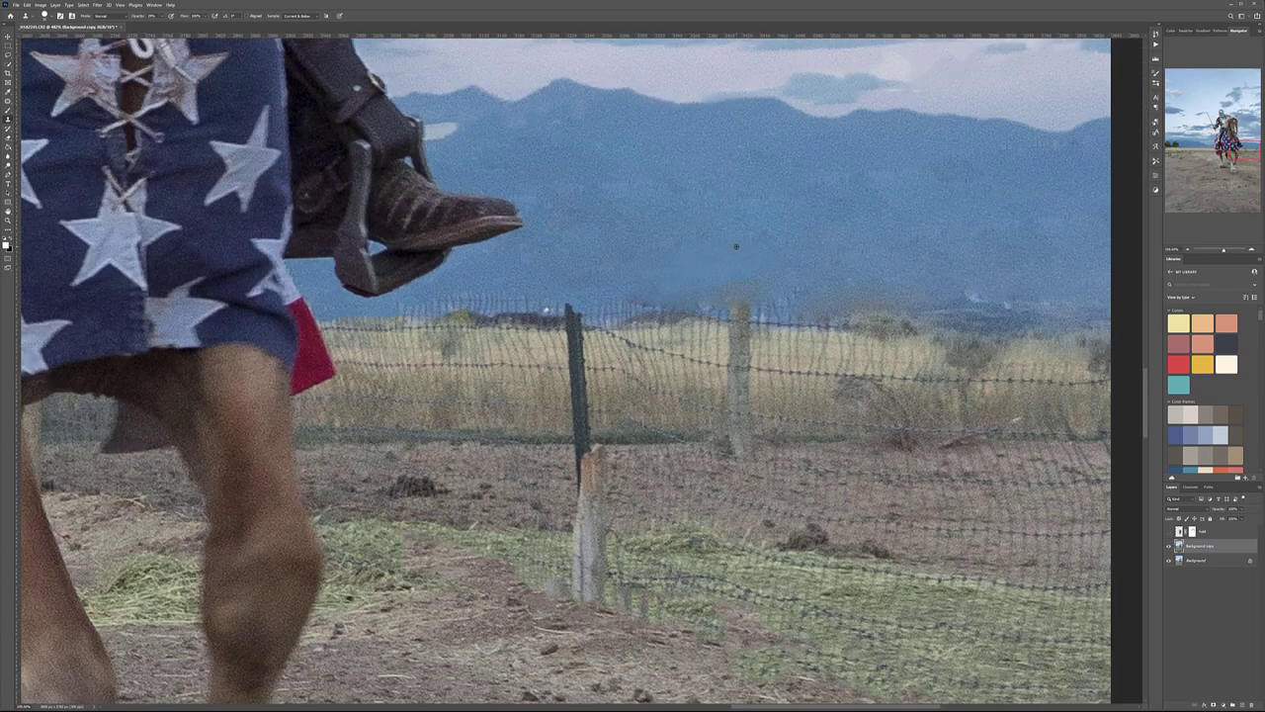
pyautogui.scroll(-3, 735, 246)
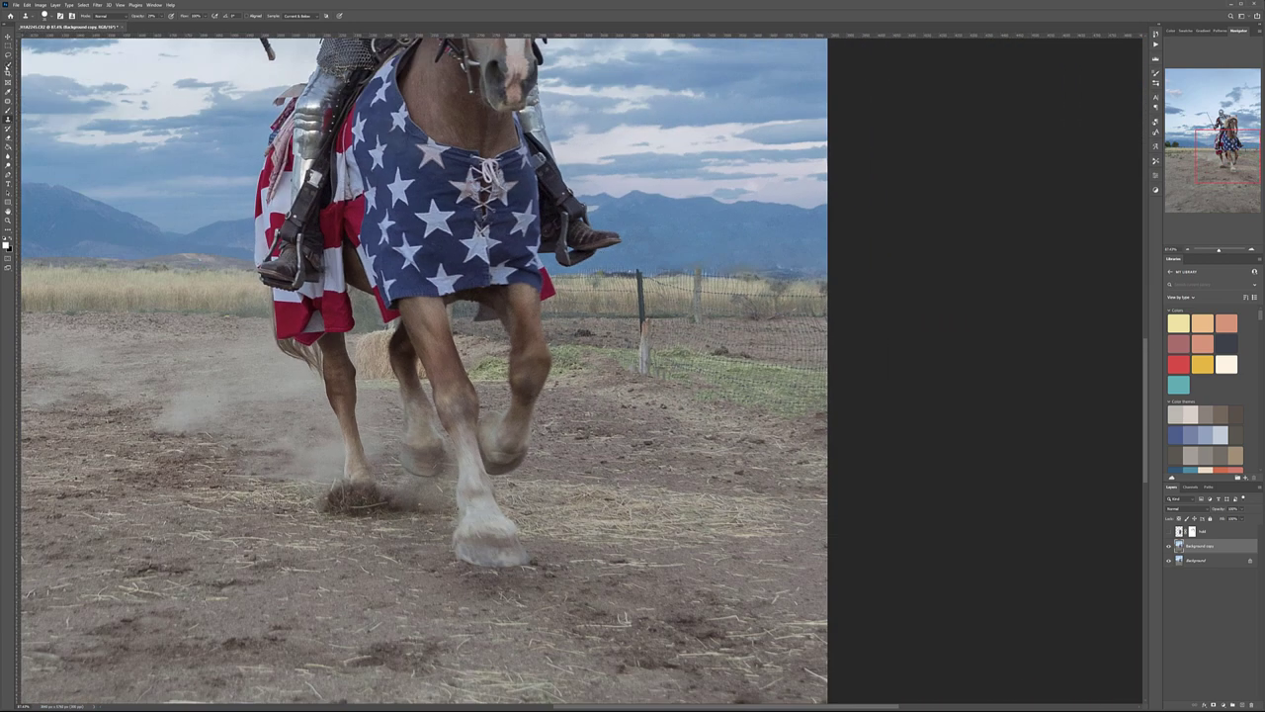
# Patch the fence posts and wires crossing the golden field with clean grass and horizon from the opposite side of the horse.
pyautogui.click(8, 101)
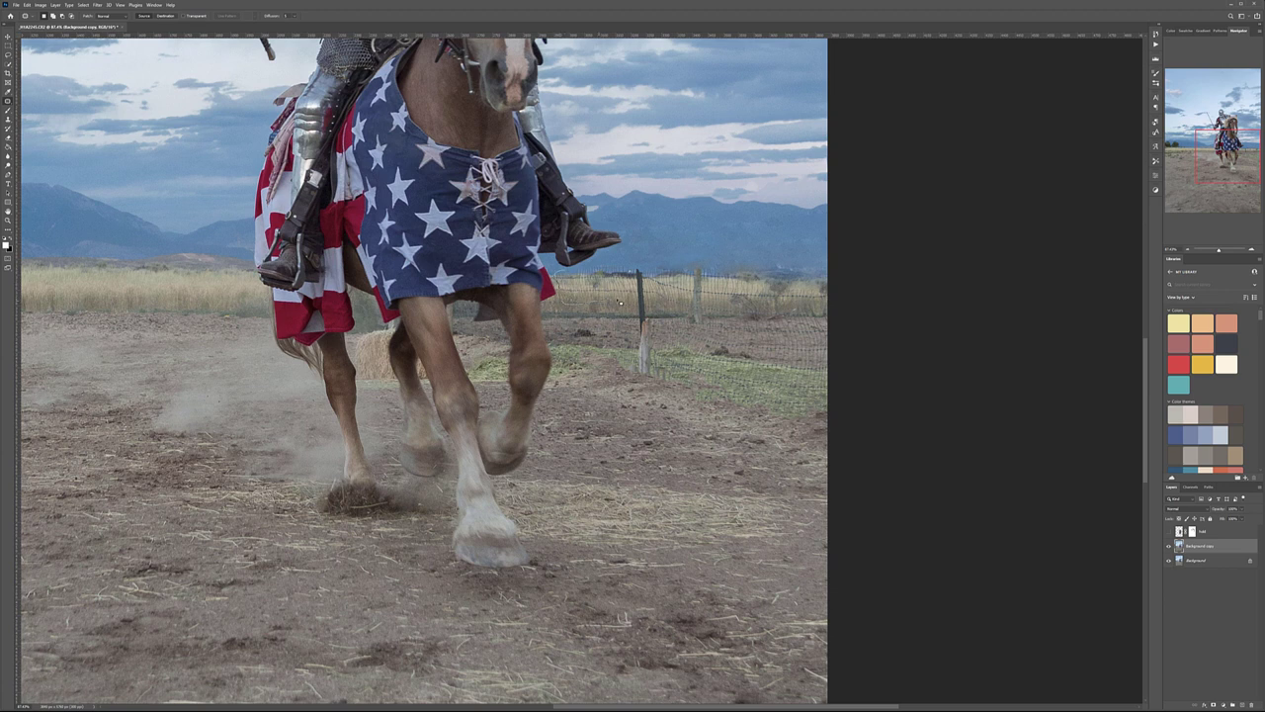
pyautogui.moveTo(657, 272); pyautogui.dragTo(579, 271)
pyautogui.hotkey('ctrl', 'd')
pyautogui.moveTo(643, 265)
pyautogui.mouseDown()
pyautogui.moveTo(559, 284)
pyautogui.moveTo(630, 302)
pyautogui.moveTo(673, 290)
pyautogui.moveTo(661, 271)
pyautogui.moveTo(121, 282)
pyautogui.mouseUp()
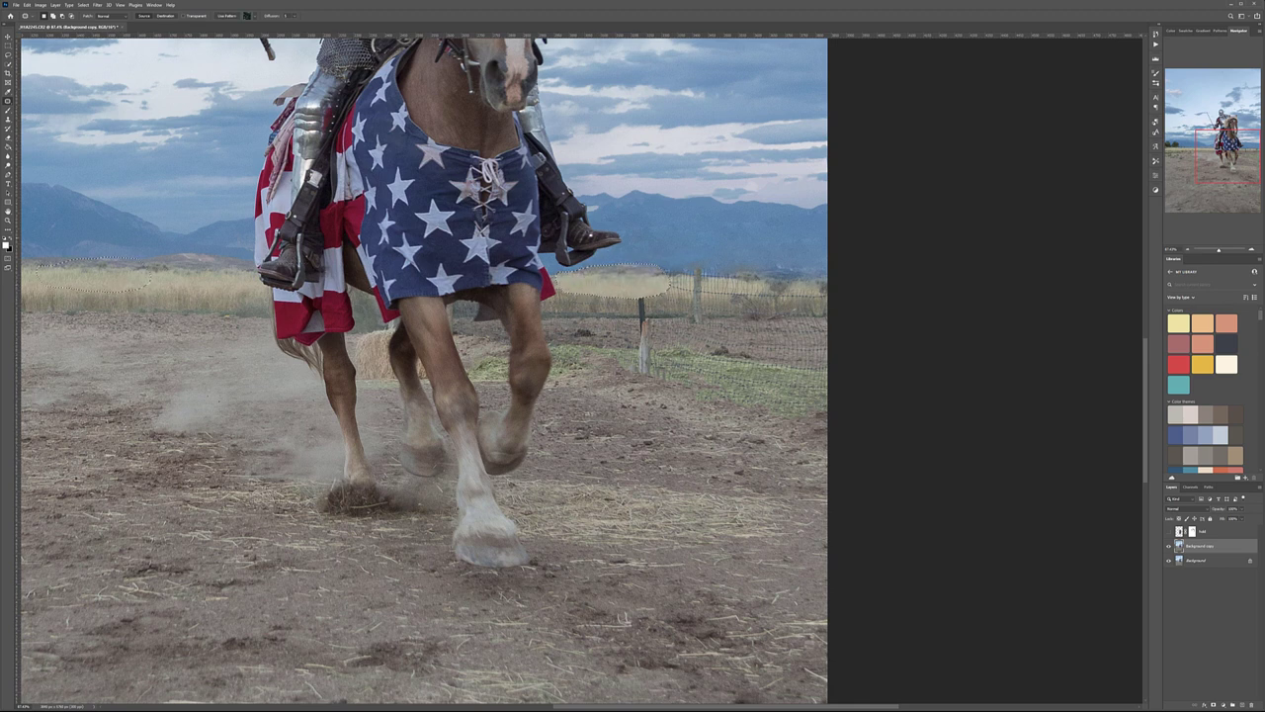
pyautogui.hotkey('ctrl', 'd')
pyautogui.moveTo(664, 269)
pyautogui.mouseDown()
pyautogui.moveTo(654, 285)
pyautogui.moveTo(714, 298)
pyautogui.moveTo(757, 289)
pyautogui.moveTo(733, 275)
pyautogui.moveTo(150, 264)
pyautogui.mouseUp()
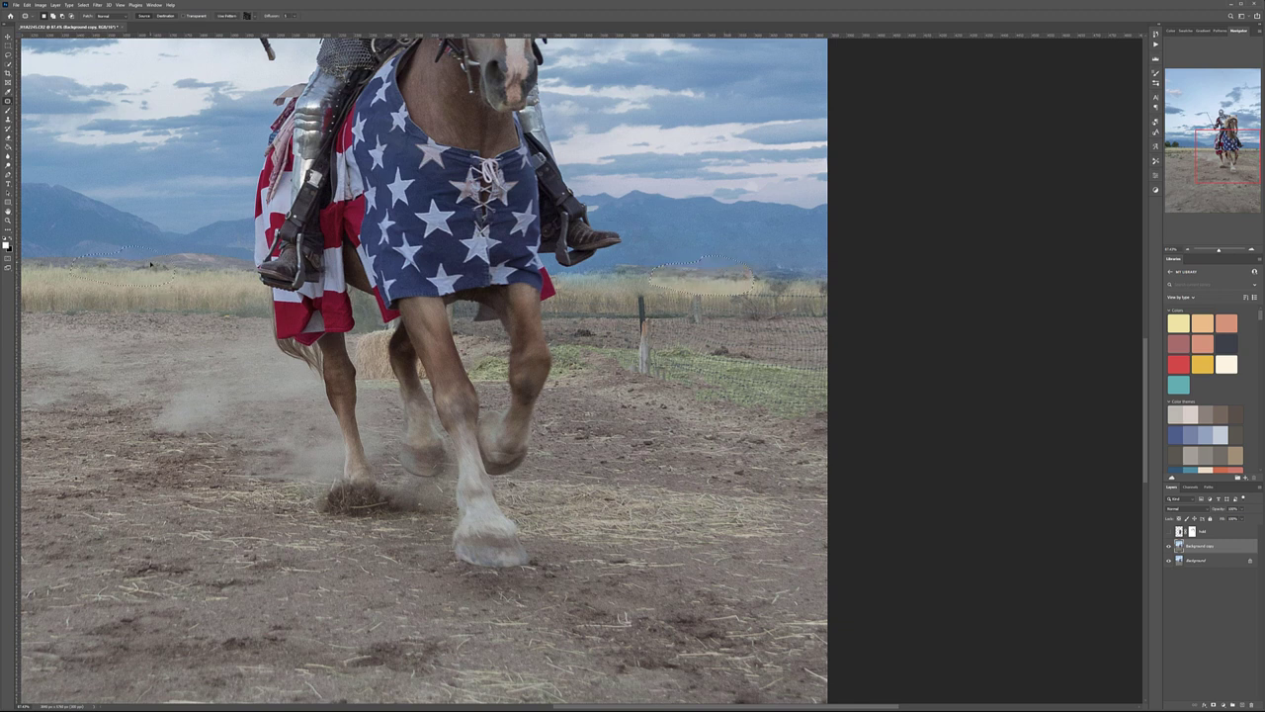
pyautogui.hotkey('ctrl', 'd')
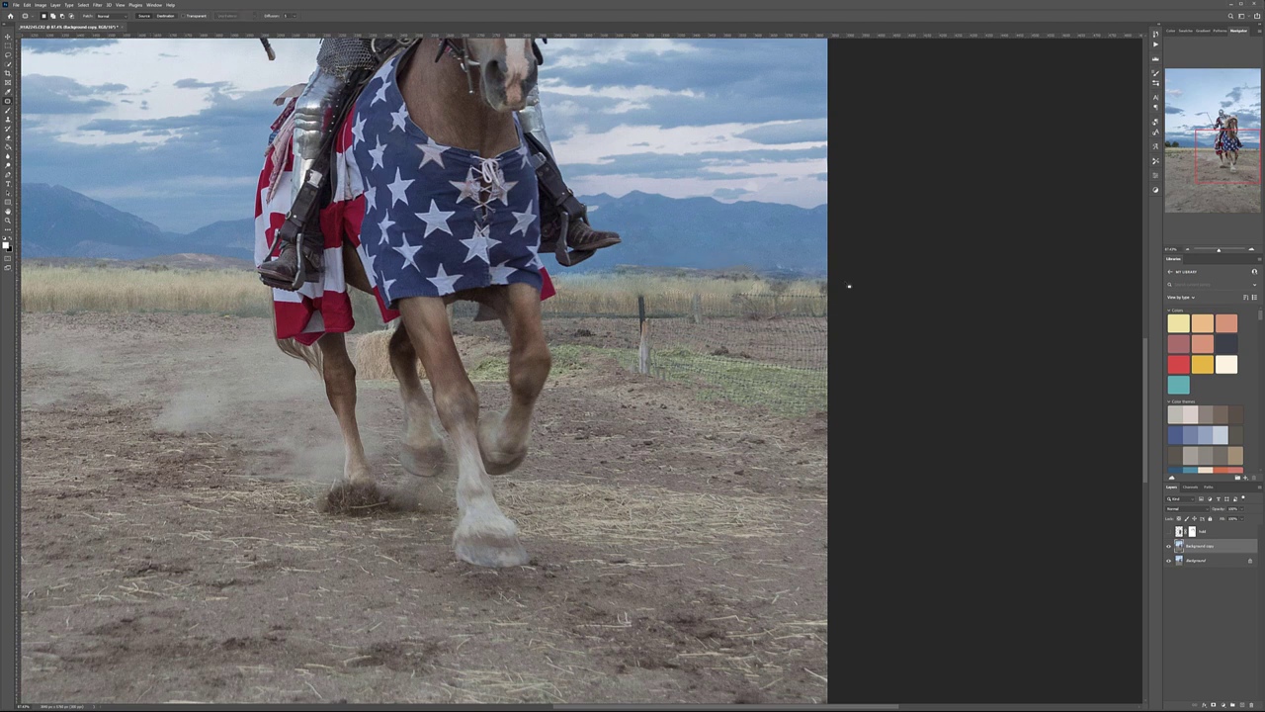
# Patch out the fence at the field's outer edge and the post remnants along the border between grass and dirt.
pyautogui.moveTo(828, 285)
pyautogui.mouseDown()
pyautogui.moveTo(718, 302)
pyautogui.moveTo(751, 316)
pyautogui.moveTo(831, 300)
pyautogui.moveTo(170, 291)
pyautogui.mouseUp()
pyautogui.hotkey('ctrl', 'd')
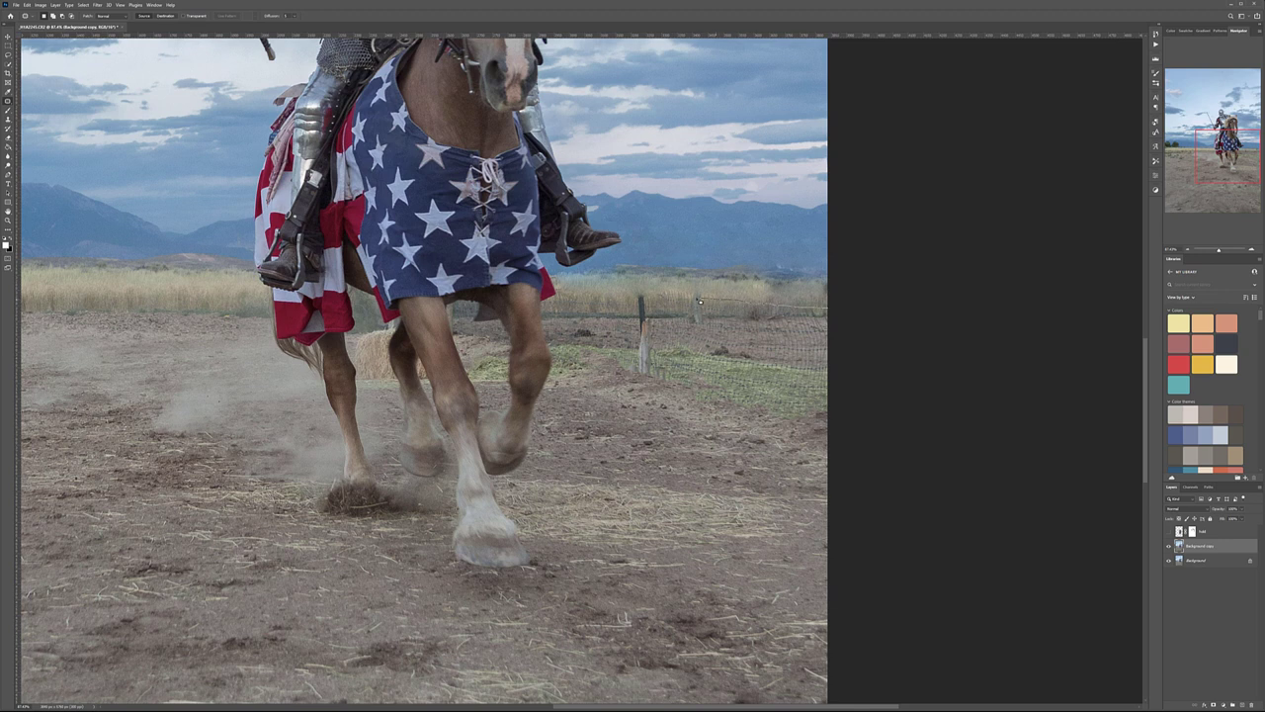
pyautogui.moveTo(723, 335)
pyautogui.mouseDown()
pyautogui.moveTo(268, 338)
pyautogui.moveTo(89, 321)
pyautogui.moveTo(147, 319)
pyautogui.mouseUp()
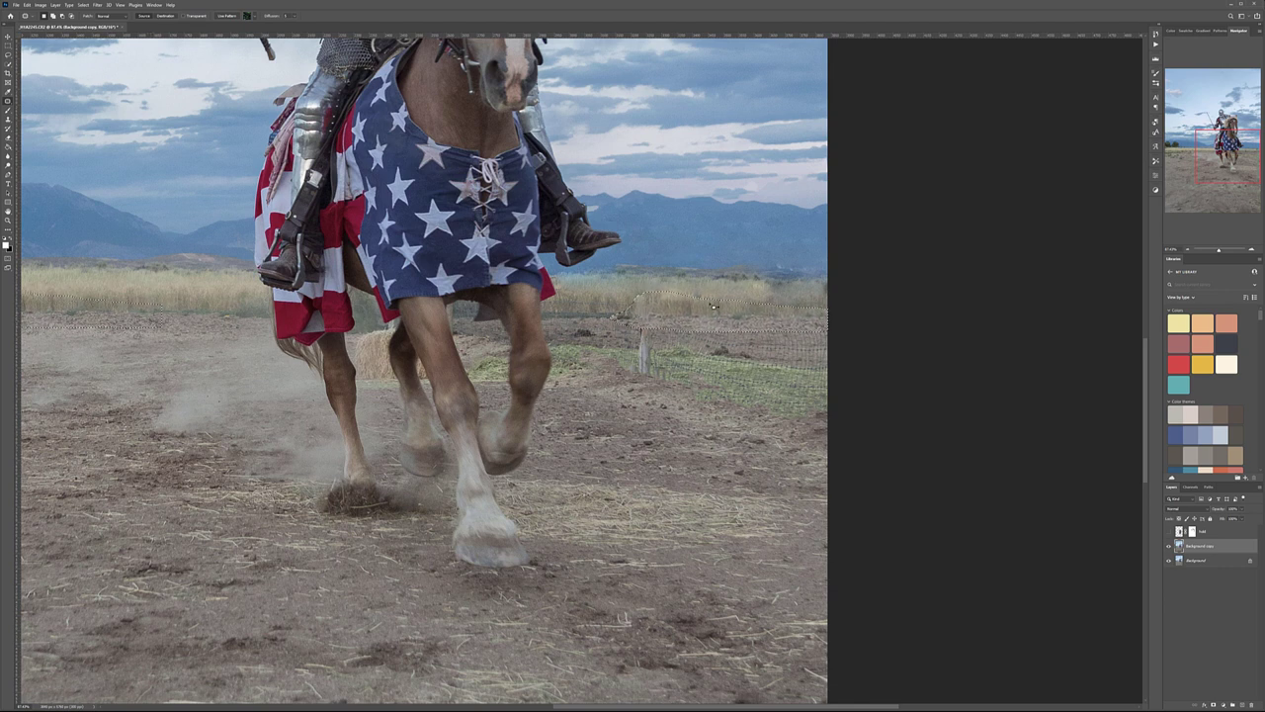
pyautogui.hotkey('ctrl', 'd')
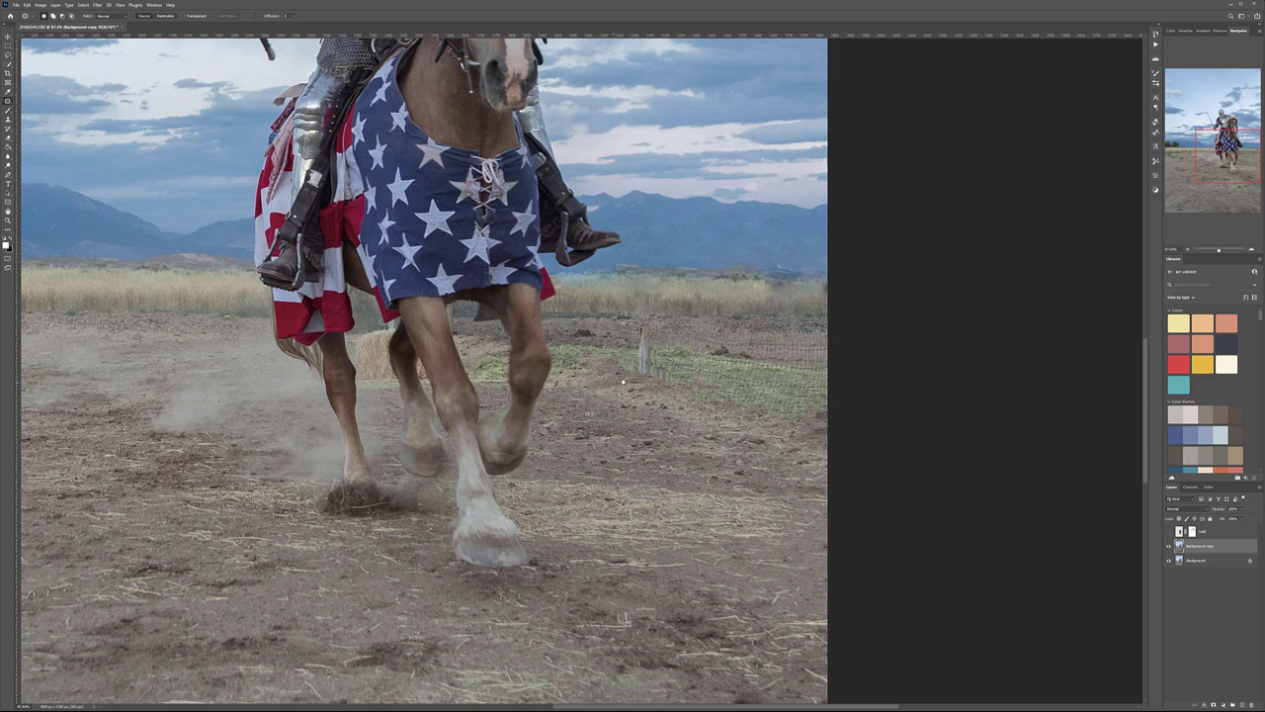
# Patch out the fence post and wire mesh on the dirt beside the horse with clean ground from its opposite side.
pyautogui.moveTo(613, 383); pyautogui.dragTo(765, 389)
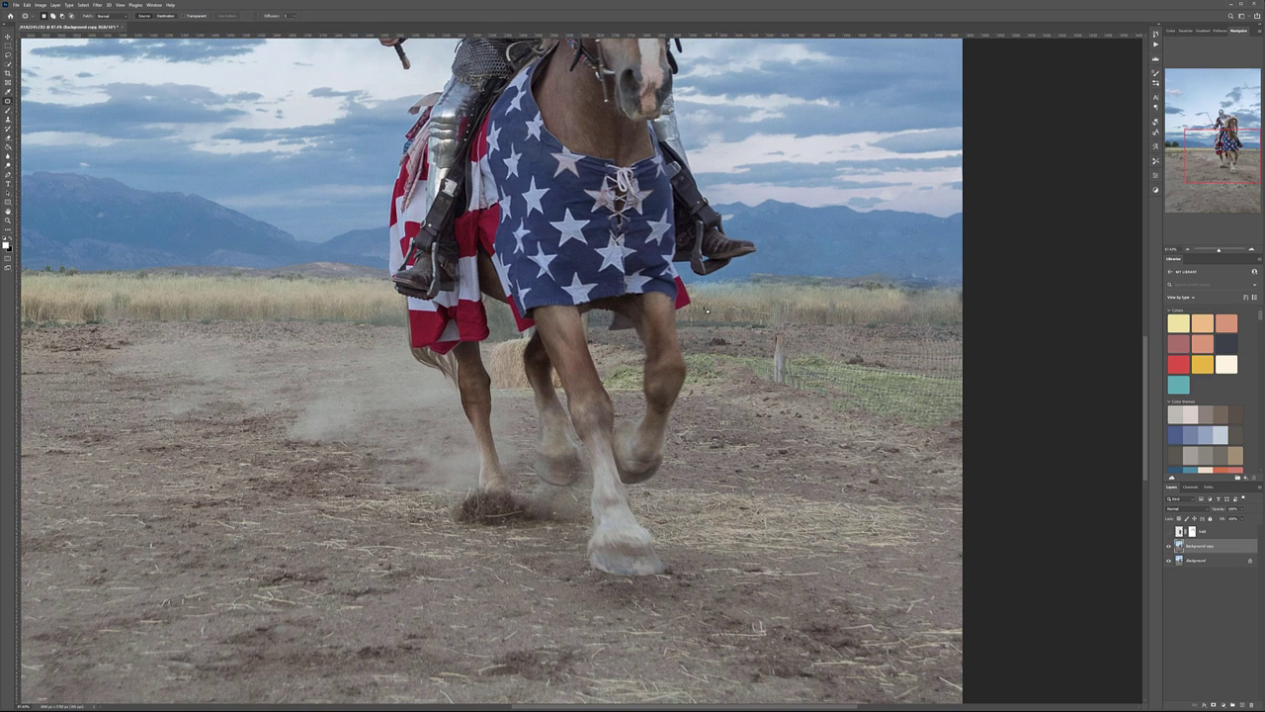
pyautogui.moveTo(725, 361)
pyautogui.mouseDown()
pyautogui.moveTo(781, 356)
pyautogui.moveTo(794, 319)
pyautogui.moveTo(214, 327)
pyautogui.mouseUp()
pyautogui.hotkey('ctrl', 'd')
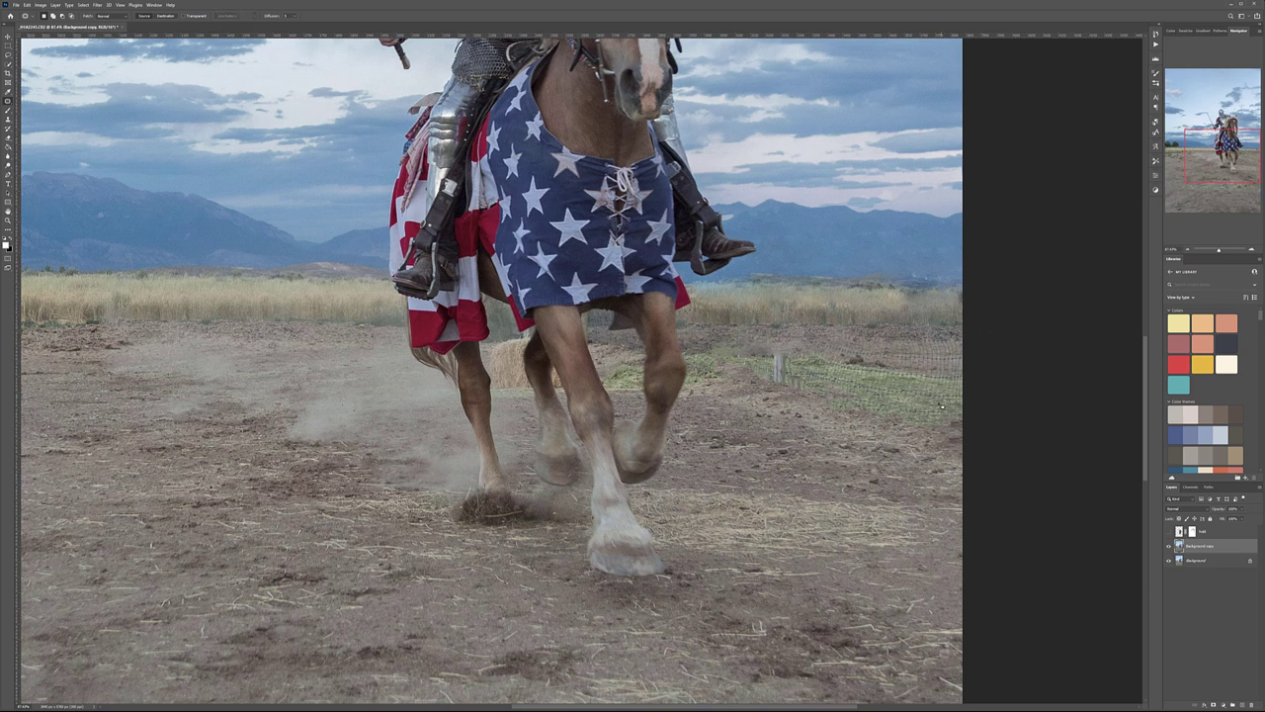
pyautogui.moveTo(788, 342)
pyautogui.mouseDown()
pyautogui.moveTo(767, 370)
pyautogui.moveTo(961, 382)
pyautogui.moveTo(208, 376)
pyautogui.mouseUp()
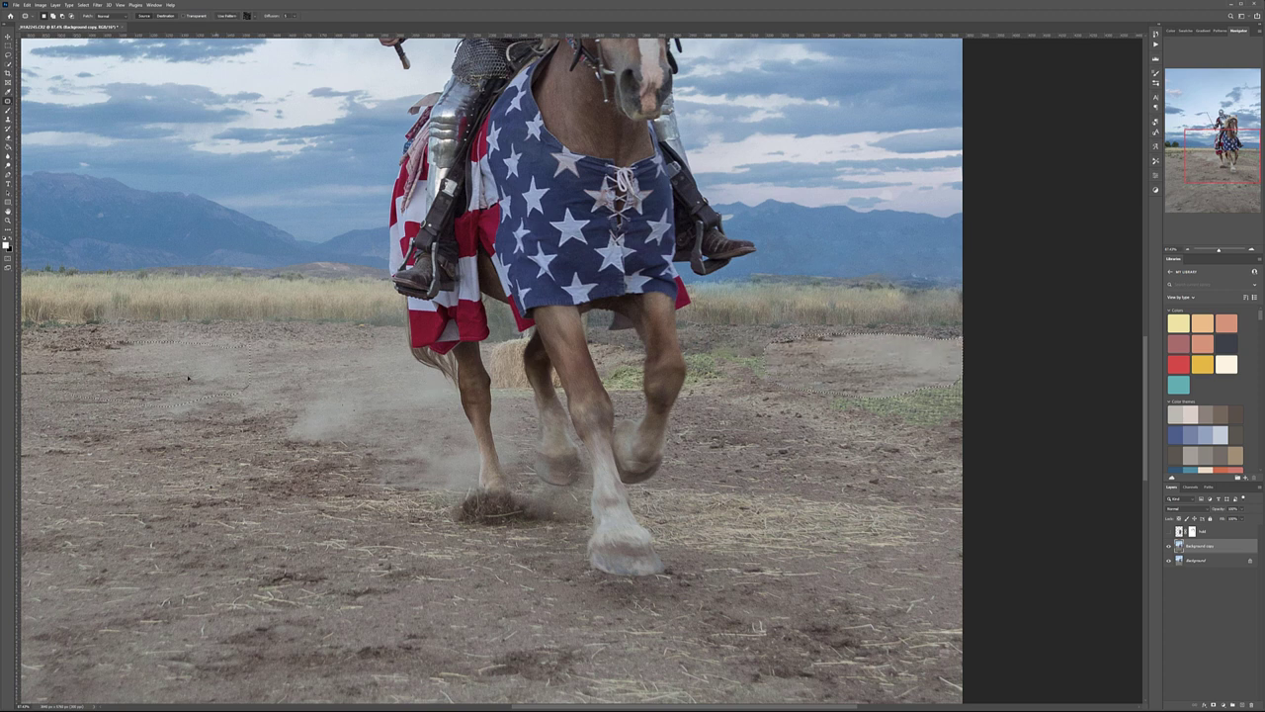
pyautogui.hotkey('ctrl', 'd')
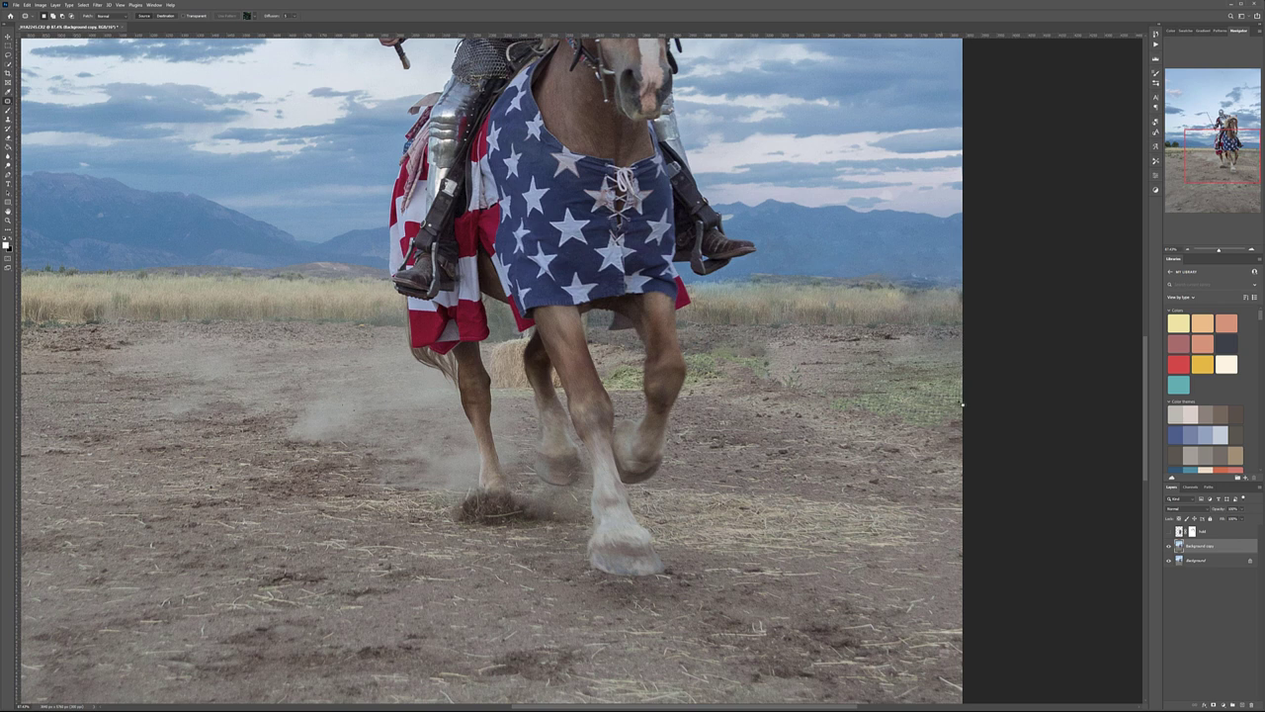
# Patch the leftover green grass and blotchy spots where the mesh fence stood with nearby dirt texture.
pyautogui.moveTo(834, 421)
pyautogui.mouseDown()
pyautogui.moveTo(957, 446)
pyautogui.moveTo(801, 396)
pyautogui.mouseUp()
pyautogui.moveTo(357, 455); pyautogui.dragTo(357, 455)
pyautogui.hotkey('ctrl', 'd')
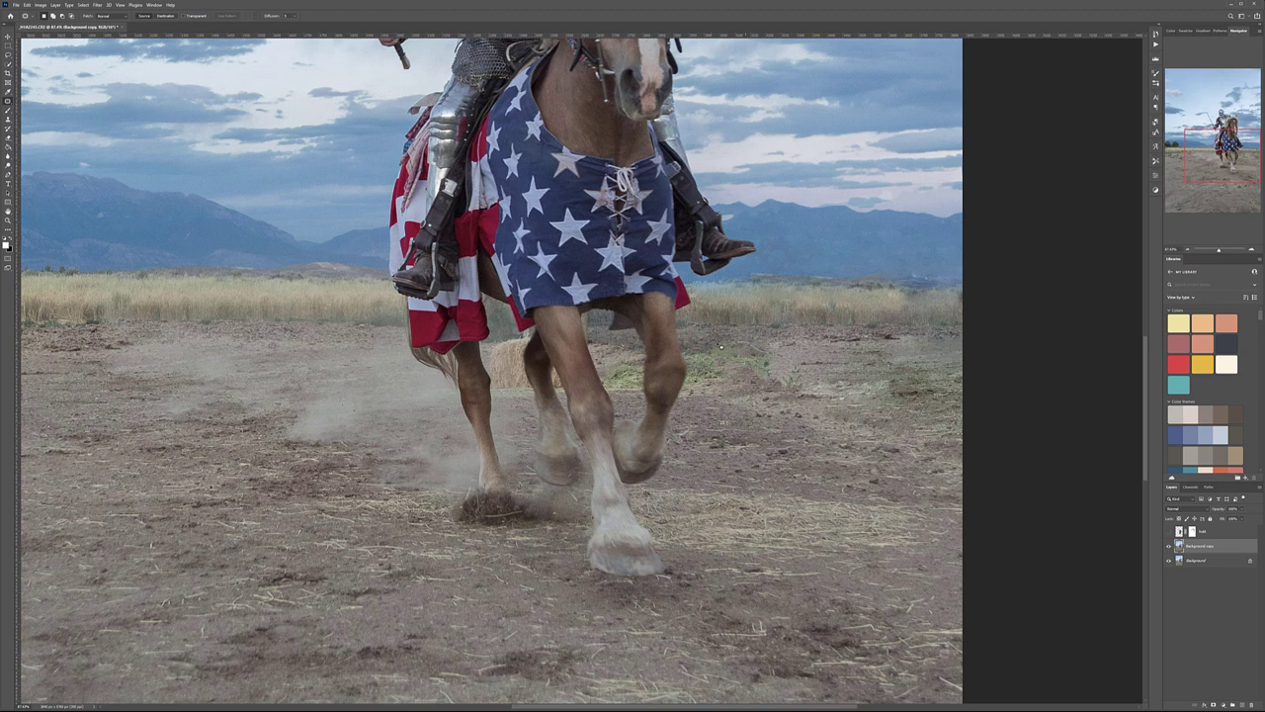
pyautogui.moveTo(769, 392); pyautogui.dragTo(885, 486)
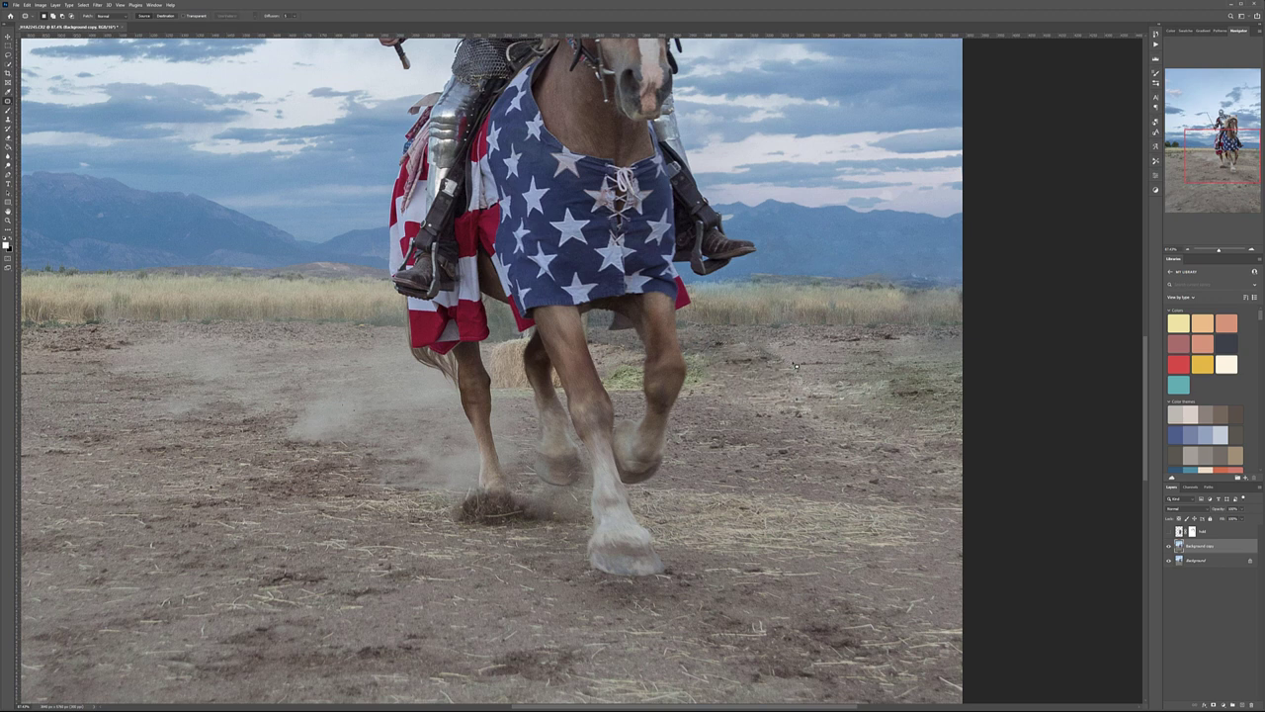
pyautogui.moveTo(807, 373)
pyautogui.mouseDown()
pyautogui.moveTo(836, 367)
pyautogui.moveTo(767, 358)
pyautogui.moveTo(811, 382)
pyautogui.mouseUp()
pyautogui.click(849, 400)
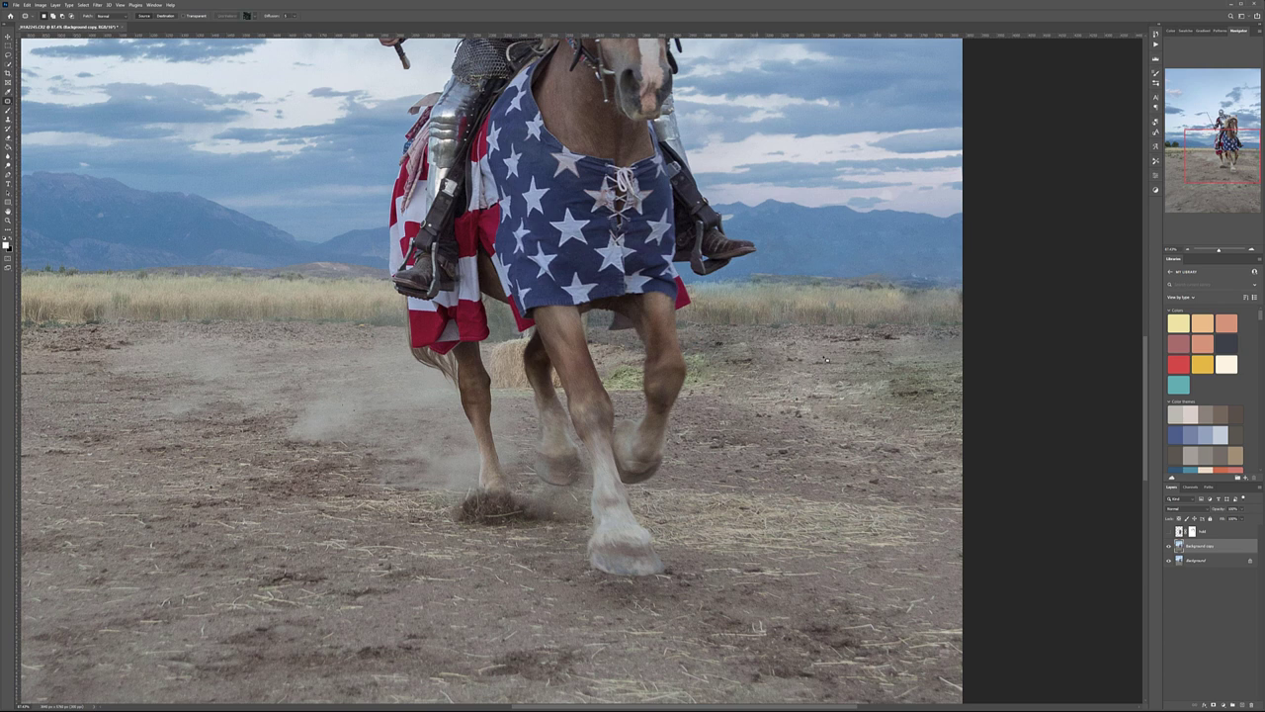
# Clone grass over the wire remnant beside the red corner of the horse's flag cloth.
pyautogui.scroll(5, 731, 271)
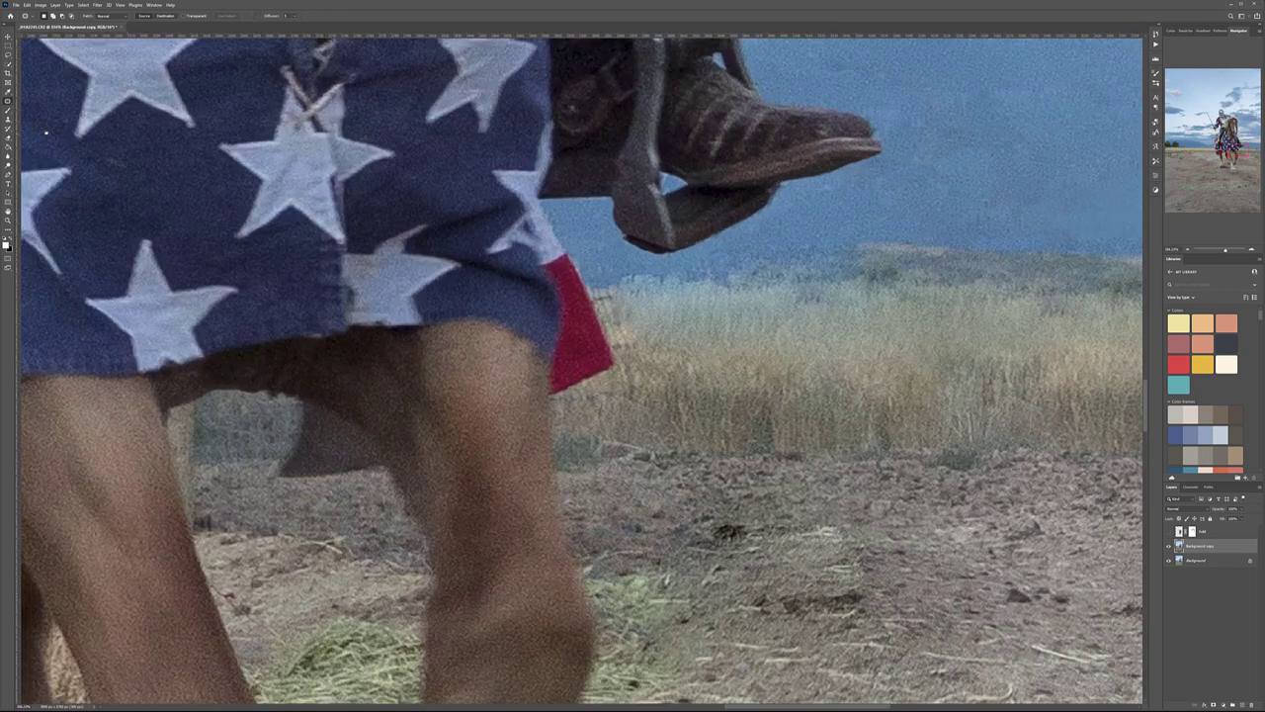
pyautogui.rightClick(8, 101)
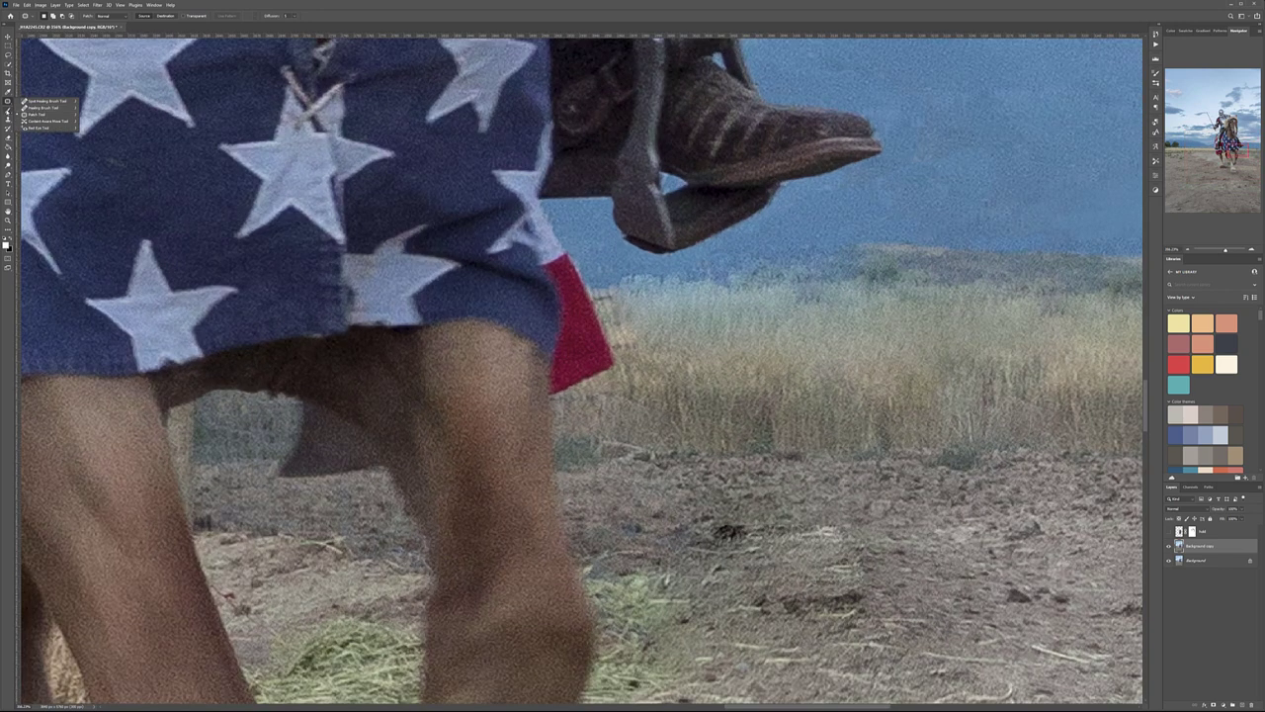
pyautogui.click(8, 119)
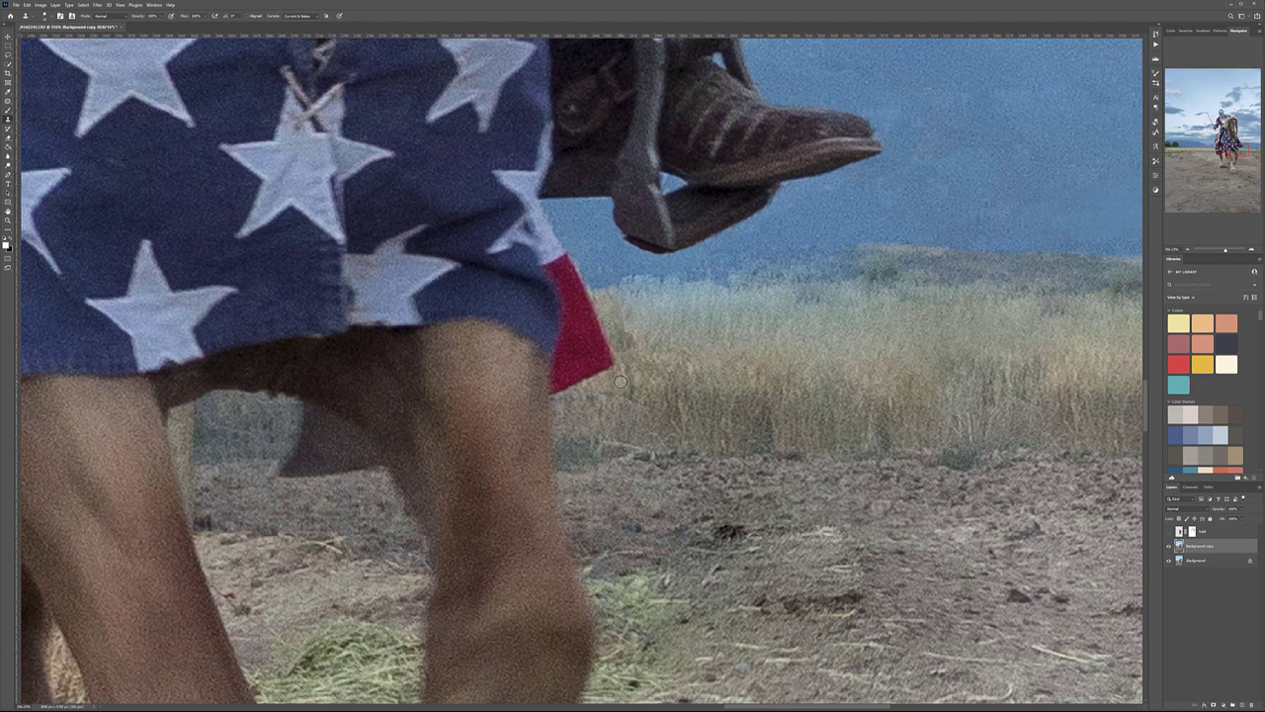
# Compare the full image before and after the fence removal by toggling the Background copy layer's visibility.
pyautogui.hotkey('ctrl', '0')
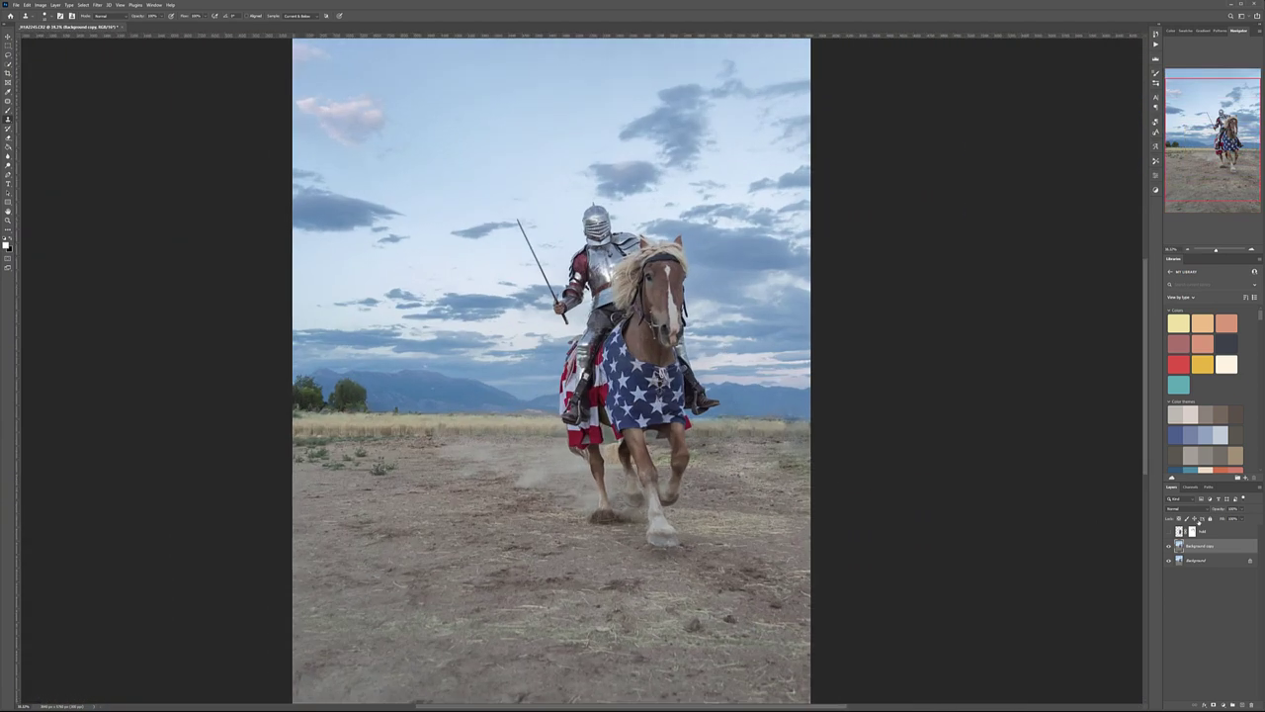
pyautogui.click(1169, 545)
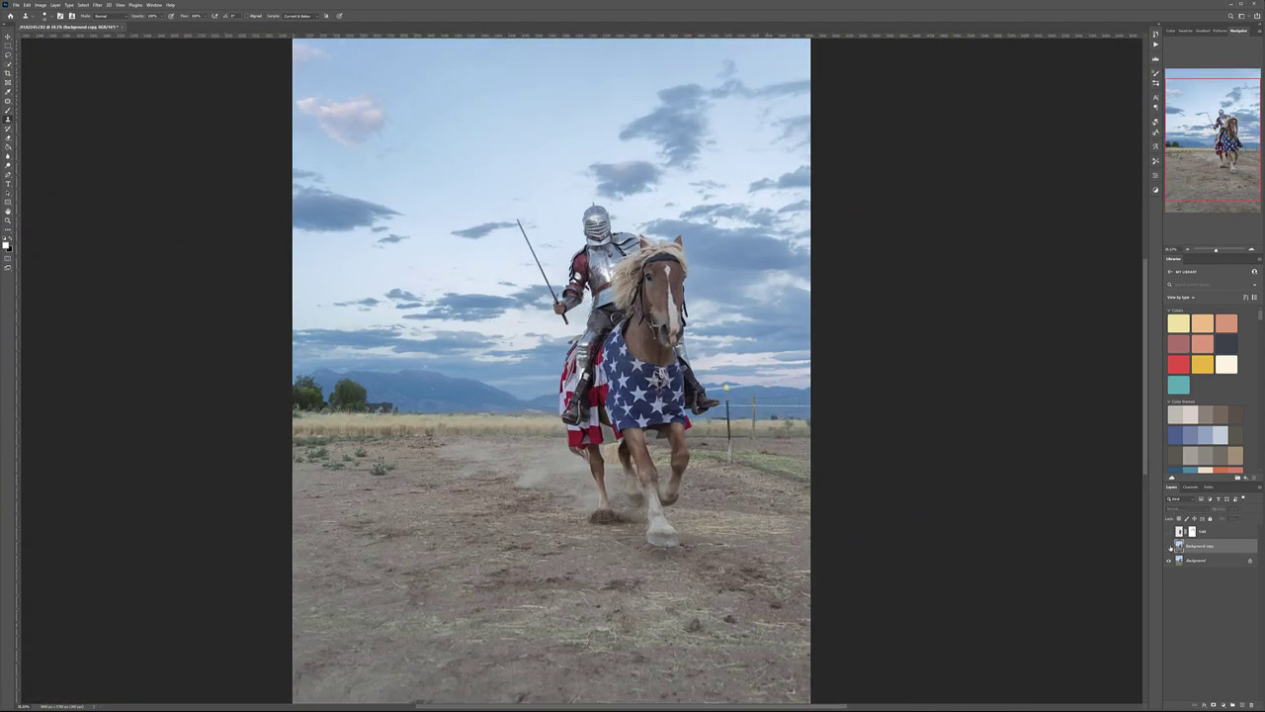
pyautogui.click(1170, 546)
pyautogui.click(1169, 546)
pyautogui.click(1170, 546)
pyautogui.click(1170, 546)
pyautogui.click(1168, 546)
# Clone mountain texture over the pale patch beside the stirrup strap above the boot.
pyautogui.scroll(8, 720, 385)
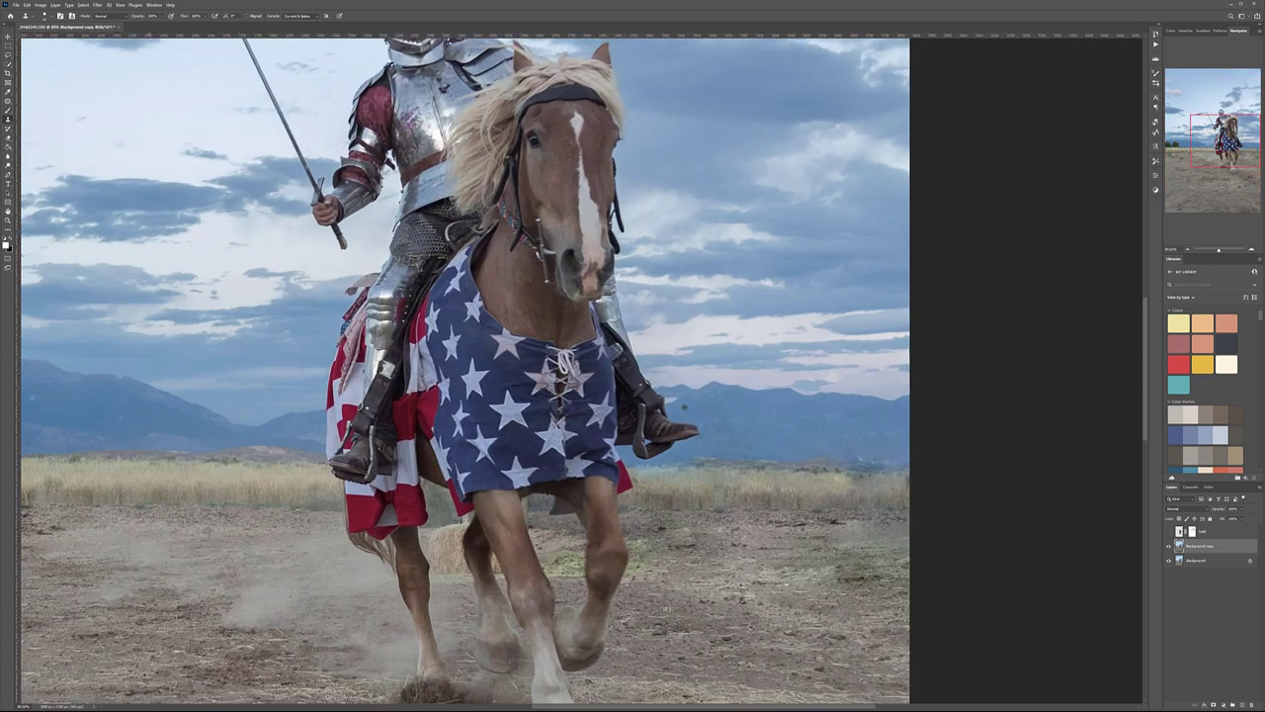
pyautogui.scroll(1, 759, 388)
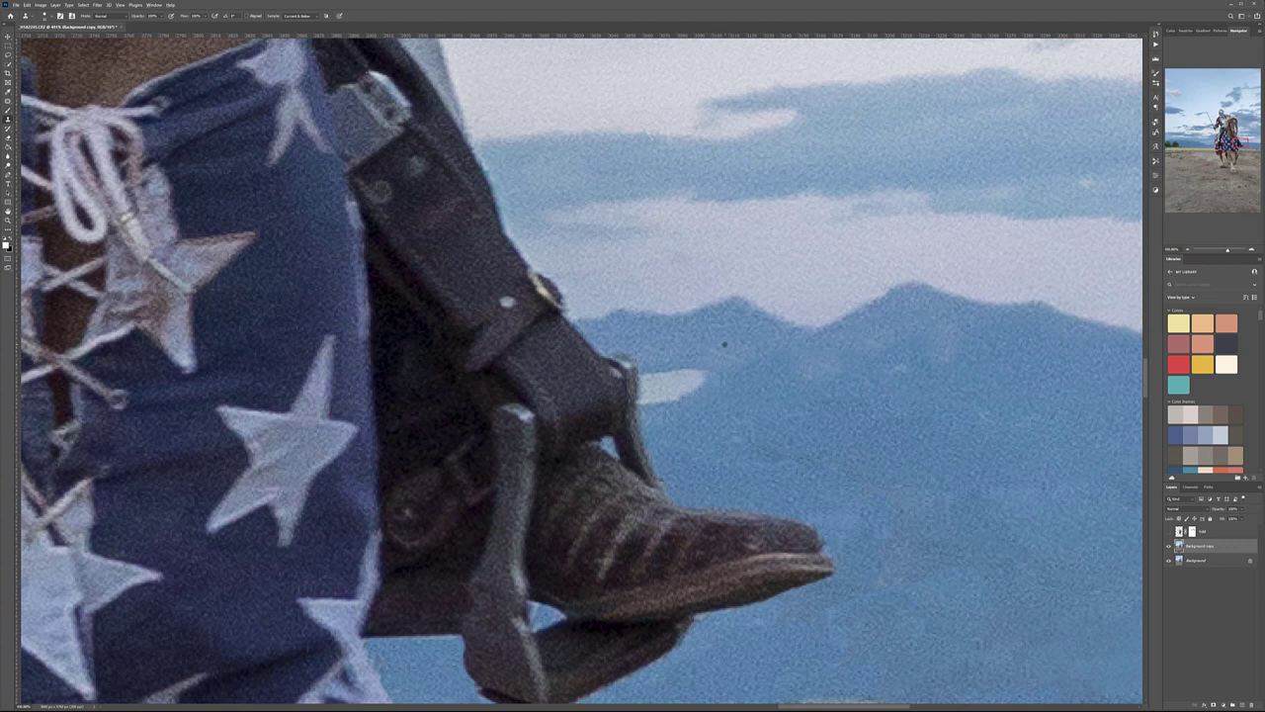
pyautogui.moveTo(695, 374)
pyautogui.mouseDown()
pyautogui.moveTo(652, 391)
pyautogui.moveTo(700, 384)
pyautogui.moveTo(652, 391)
pyautogui.mouseUp()
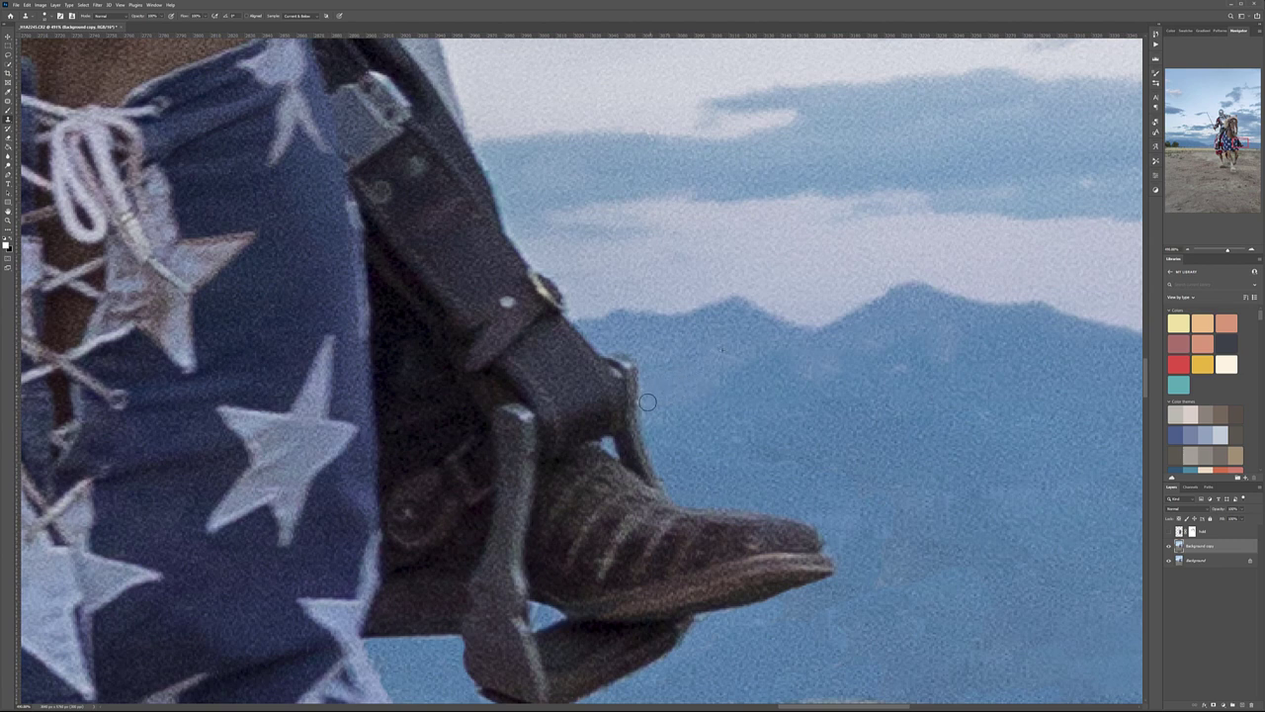
# Check the whole retouch against the original by hiding and showing the Background copy layer repeatedly.
pyautogui.scroll(-4, 793, 432)
pyautogui.scroll(-5, 793, 432)
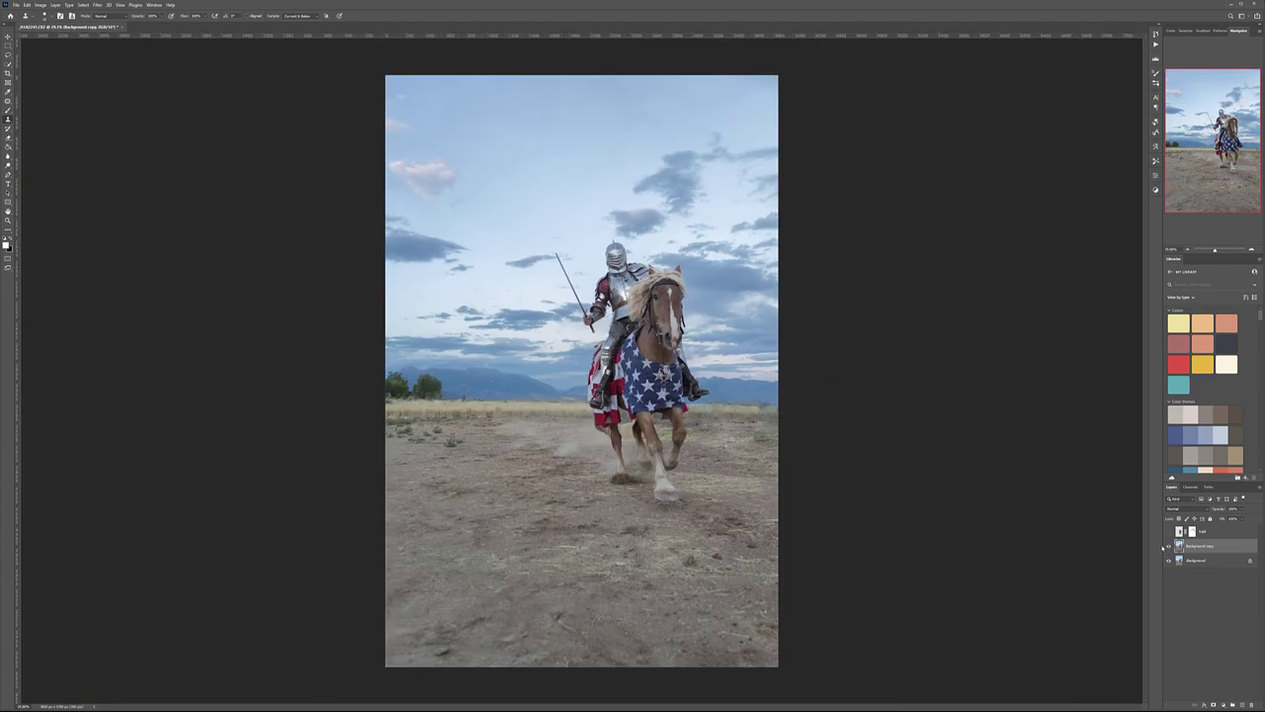
pyautogui.click(1168, 545)
pyautogui.click(1168, 544)
pyautogui.click(1168, 544)
pyautogui.click(1168, 545)
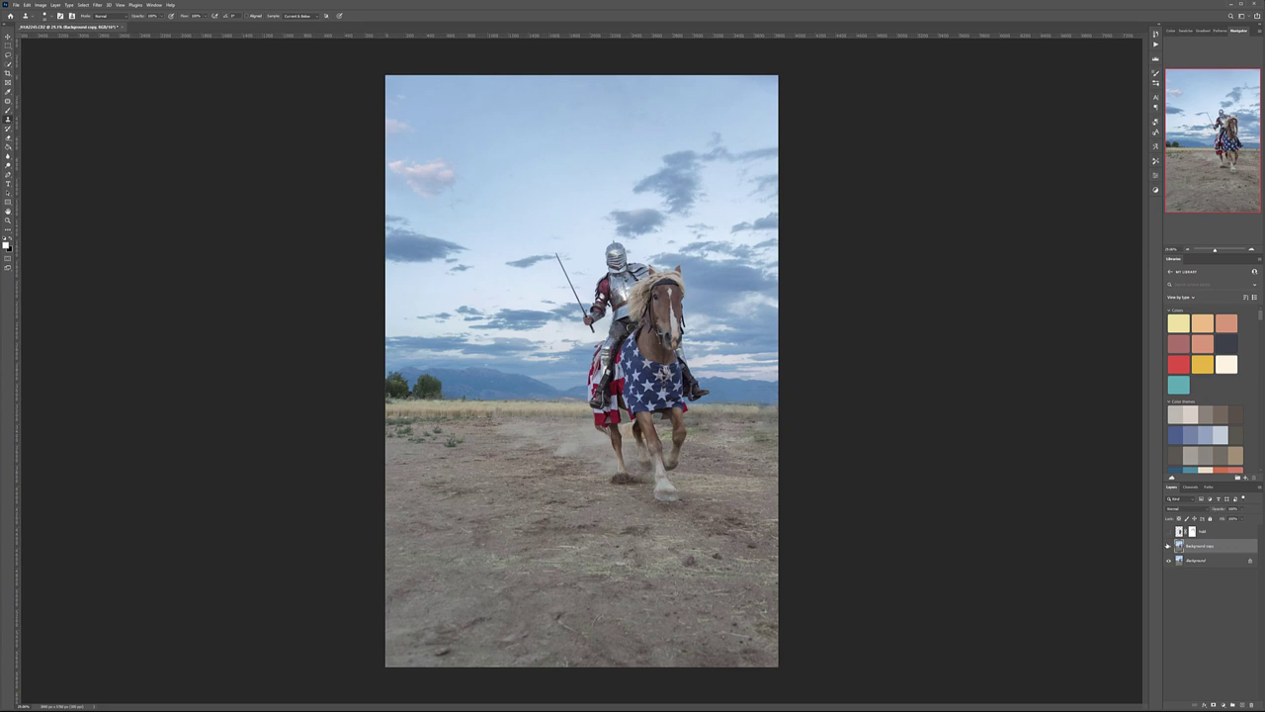
pyautogui.click(1168, 544)
pyautogui.click(1168, 545)
pyautogui.scroll(8, 405, 396)
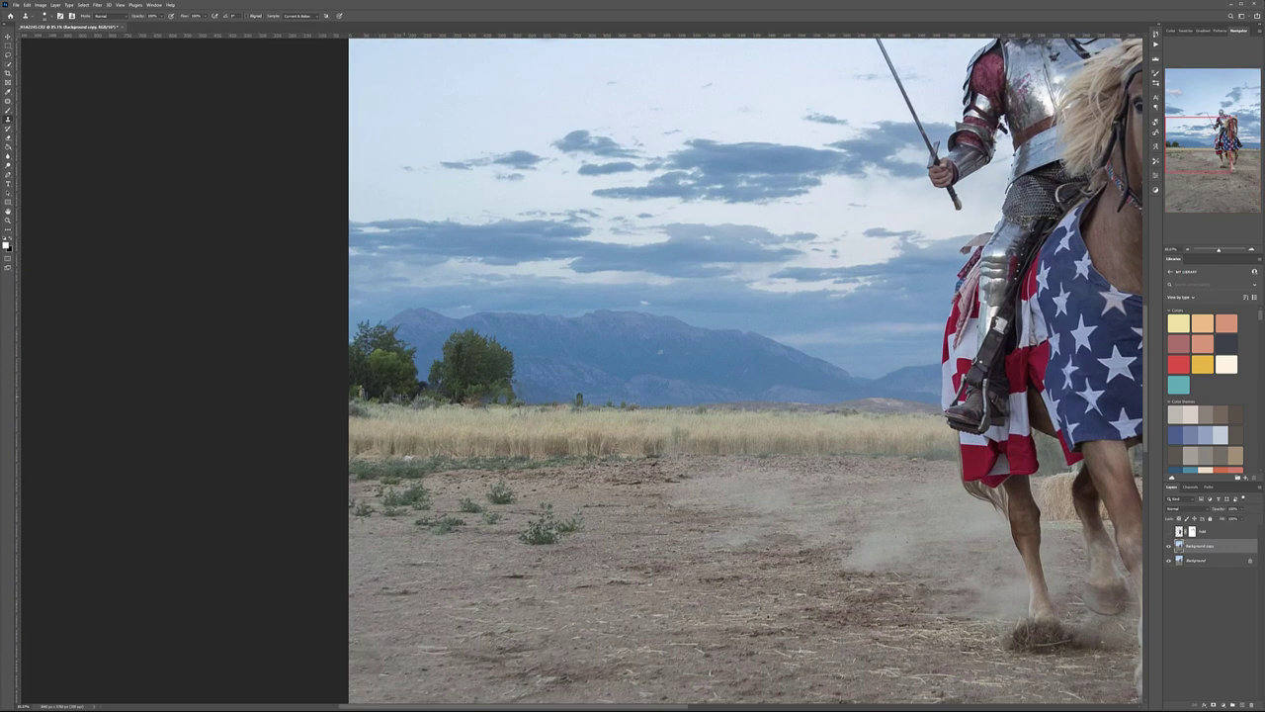
pyautogui.scroll(3, 304, 394)
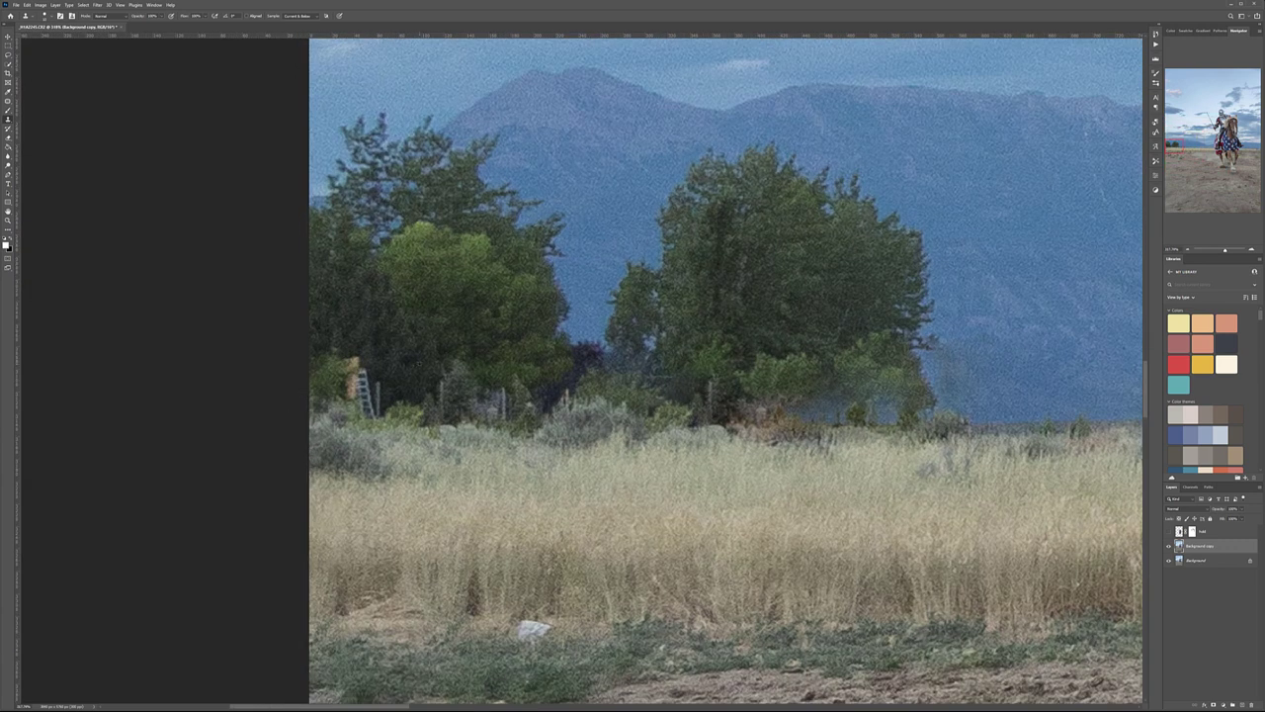
pyautogui.moveTo(364, 376)
pyautogui.mouseDown()
pyautogui.moveTo(371, 413)
pyautogui.moveTo(377, 387)
pyautogui.moveTo(382, 412)
pyautogui.moveTo(358, 368)
pyautogui.mouseUp()
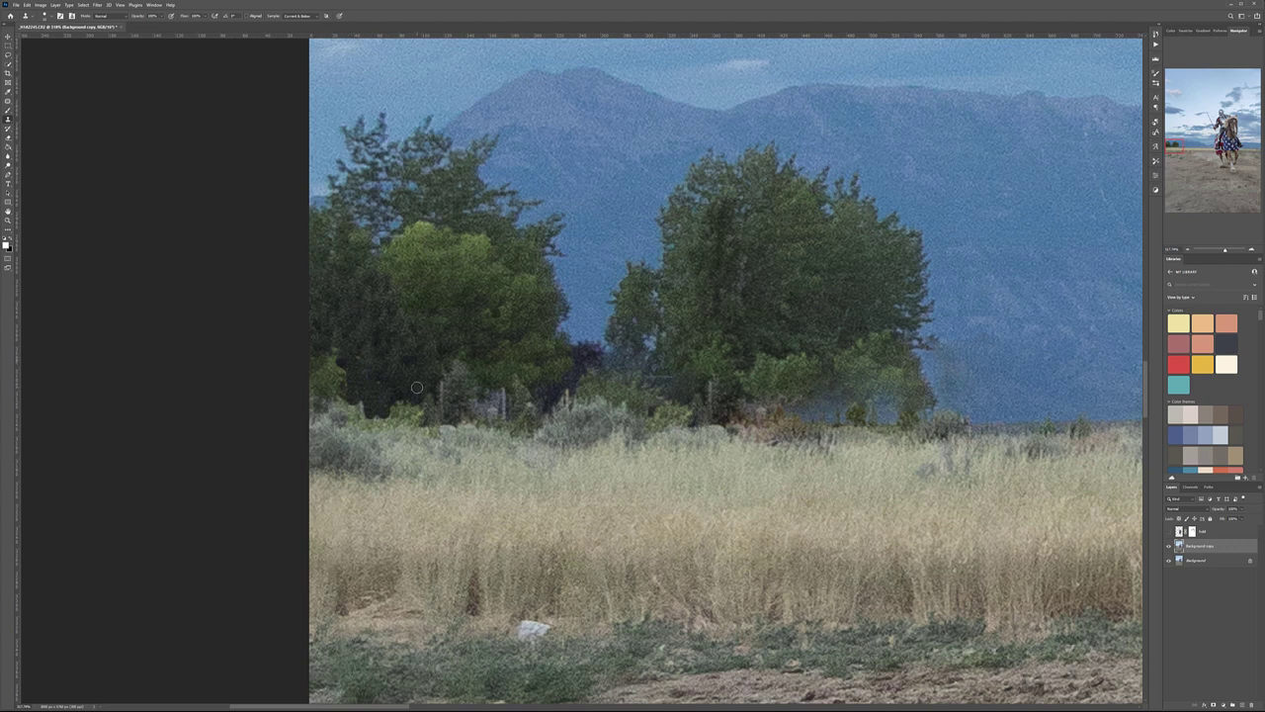
pyautogui.hotkey('ctrl', 'z')
pyautogui.hotkey('ctrl', 'z')
pyautogui.hotkey('ctrl', 'z')
pyautogui.hotkey('ctrl', 'z')
pyautogui.hotkey('ctrl', 'z')
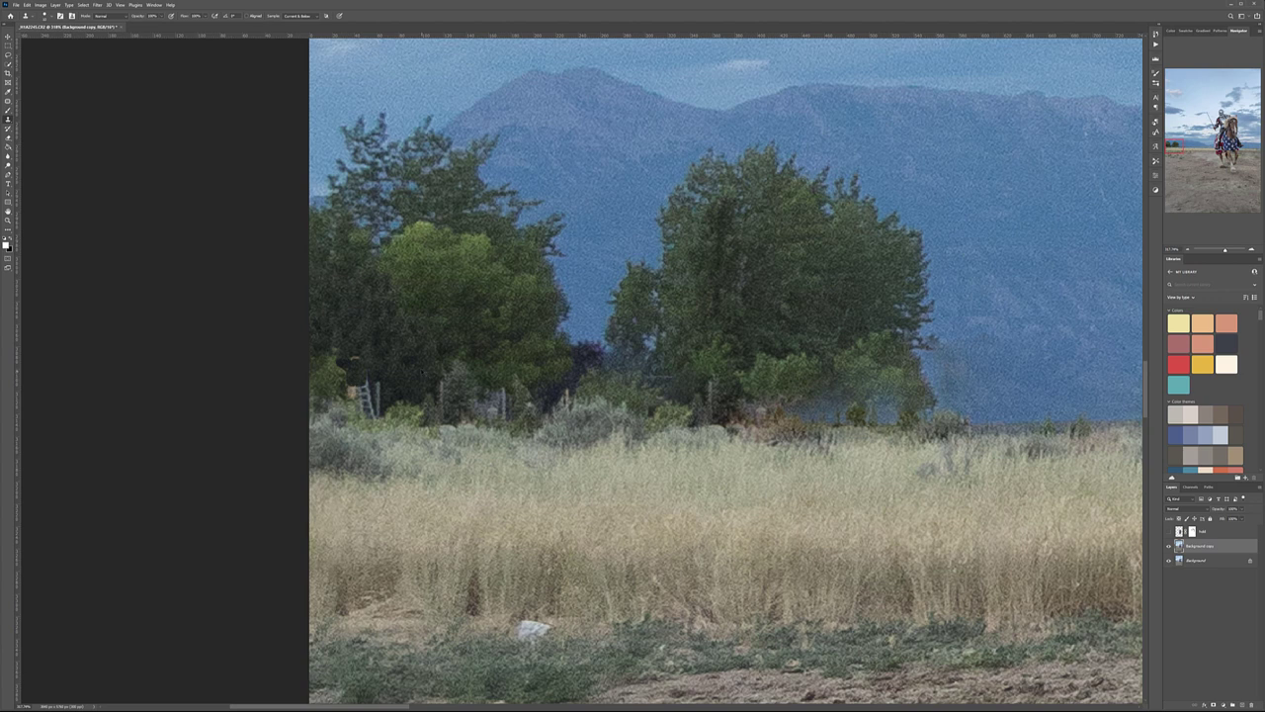
pyautogui.hotkey('ctrl', 'z')
pyautogui.hotkey('ctrl', 'z')
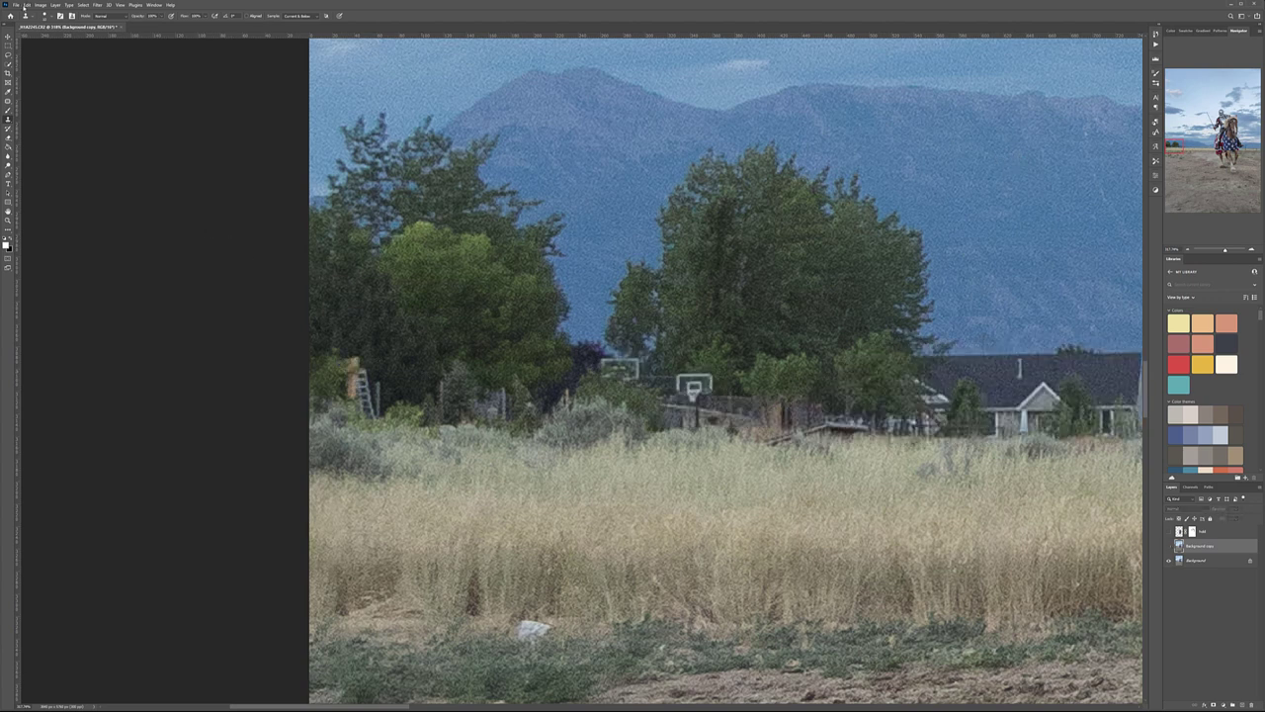
pyautogui.click(26, 5)
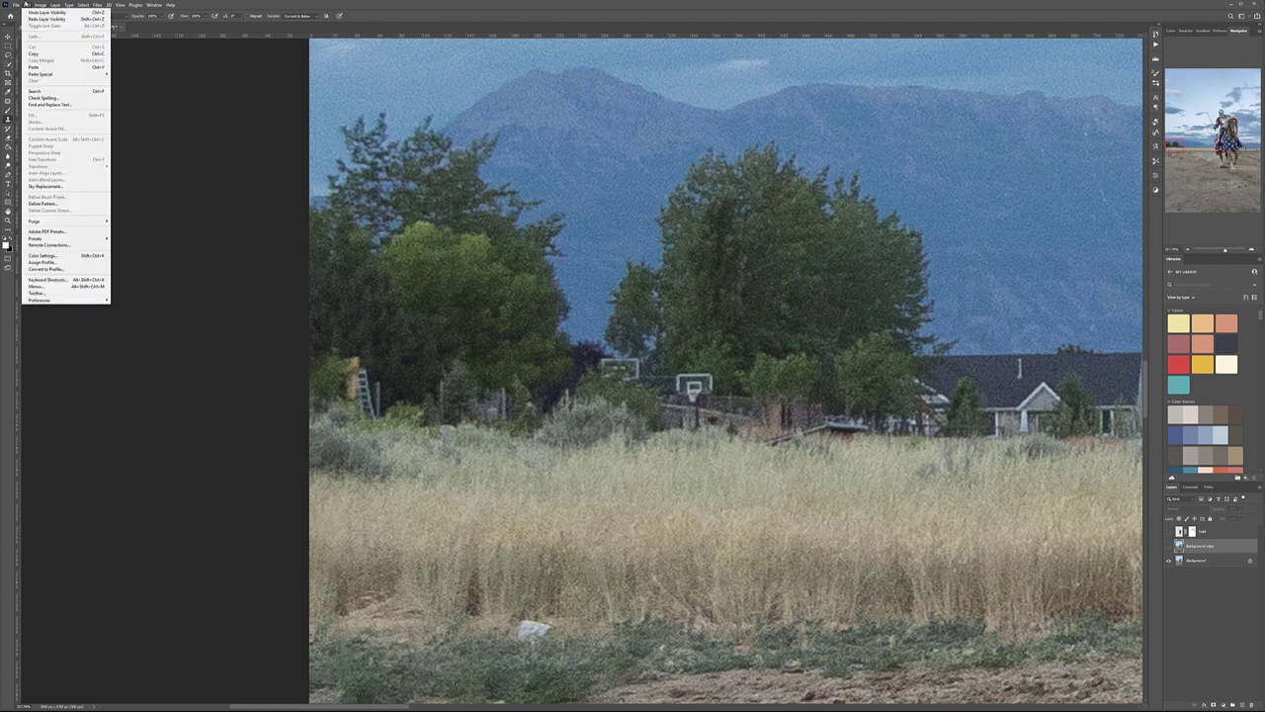
pyautogui.moveTo(40, 5)
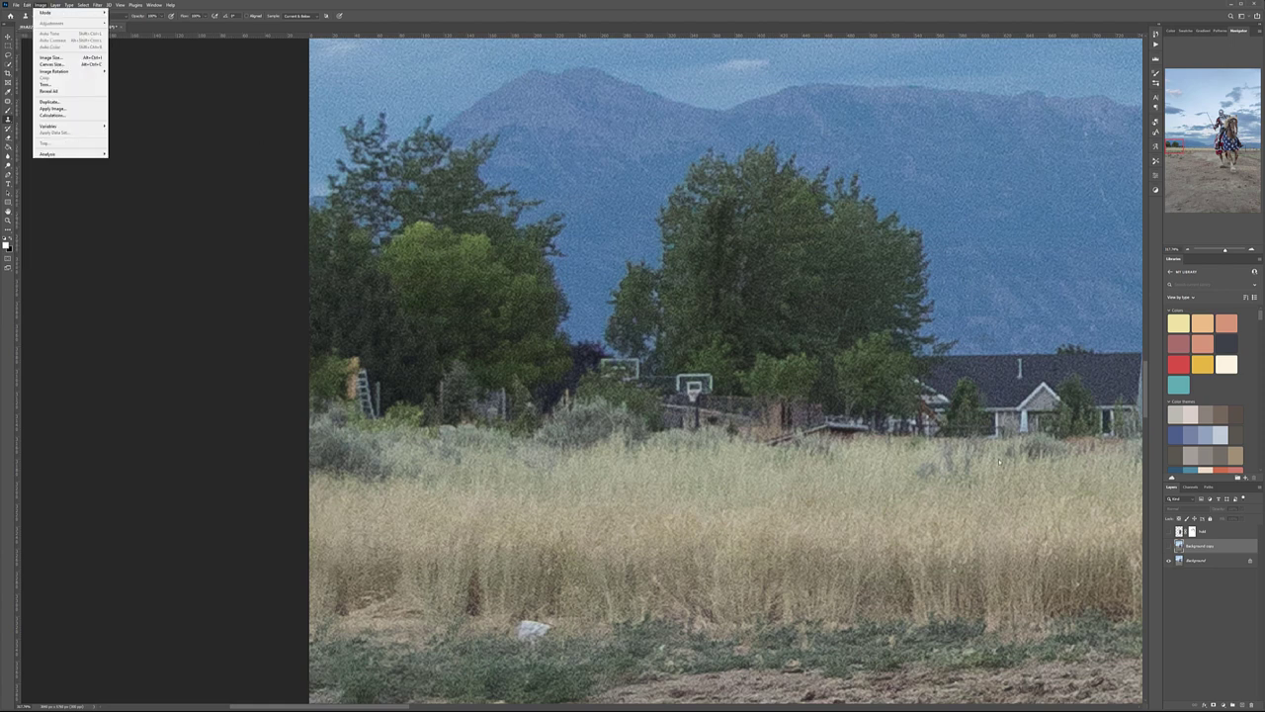
pyautogui.click(1168, 545)
pyautogui.click(1169, 545)
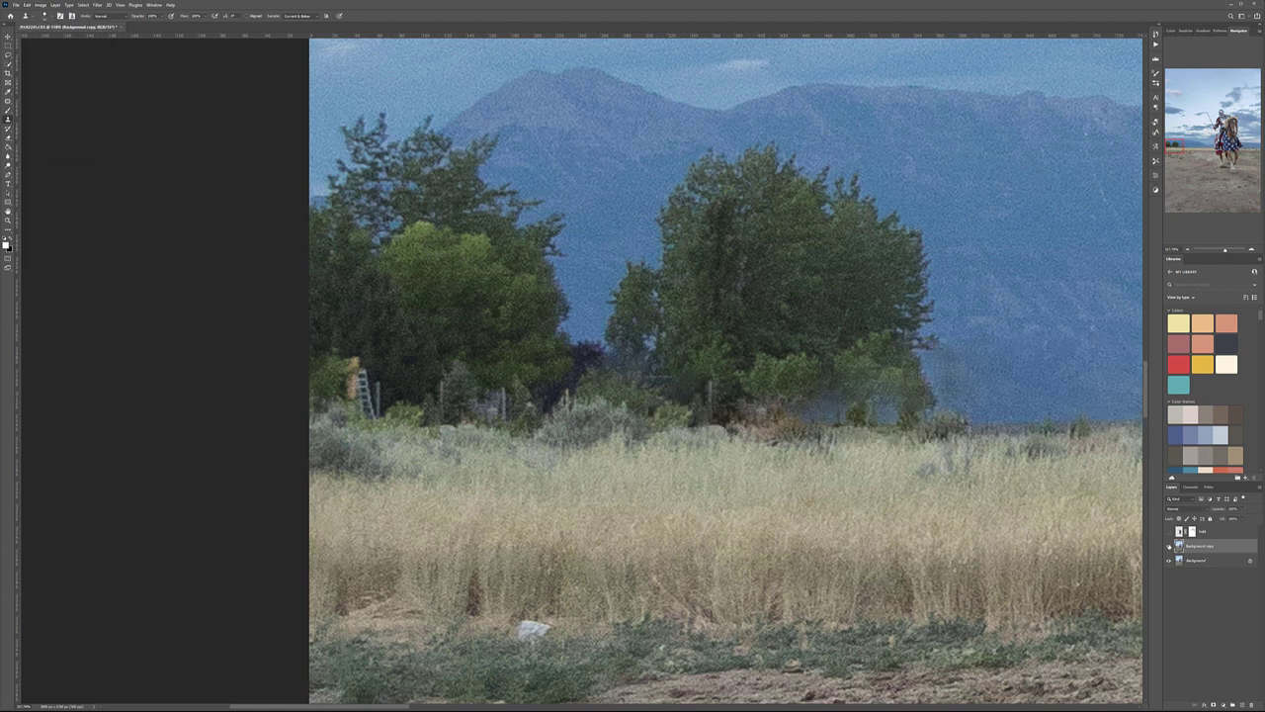
# Patch out the orange structure and ladder beneath the outer tree and the pale post beside the sagebrush with surrounding foliage.
pyautogui.click(7, 101)
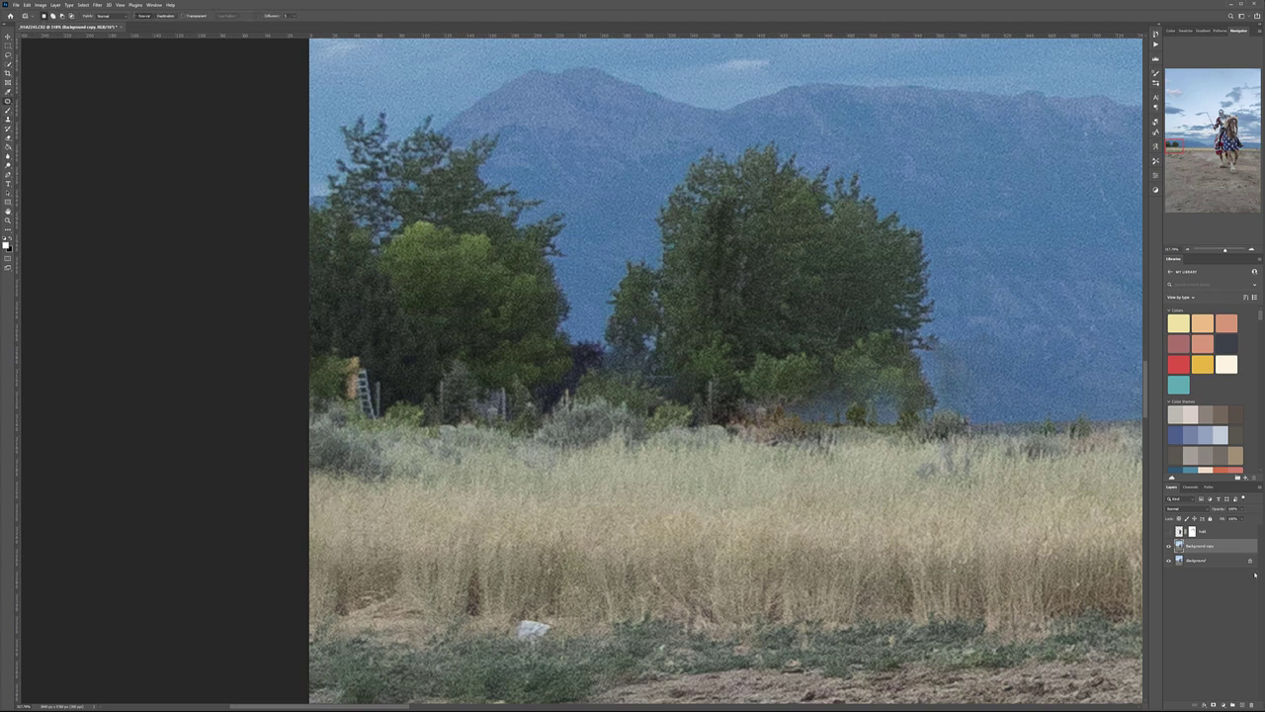
pyautogui.moveTo(369, 364)
pyautogui.mouseDown()
pyautogui.moveTo(345, 358)
pyautogui.moveTo(343, 396)
pyautogui.moveTo(369, 362)
pyautogui.moveTo(350, 413)
pyautogui.moveTo(387, 423)
pyautogui.moveTo(367, 356)
pyautogui.moveTo(440, 337)
pyautogui.mouseUp()
pyautogui.click(369, 359)
pyautogui.hotkey('ctrl', 'd')
pyautogui.moveTo(571, 398); pyautogui.dragTo(544, 388)
pyautogui.hotkey('ctrl', 'd')
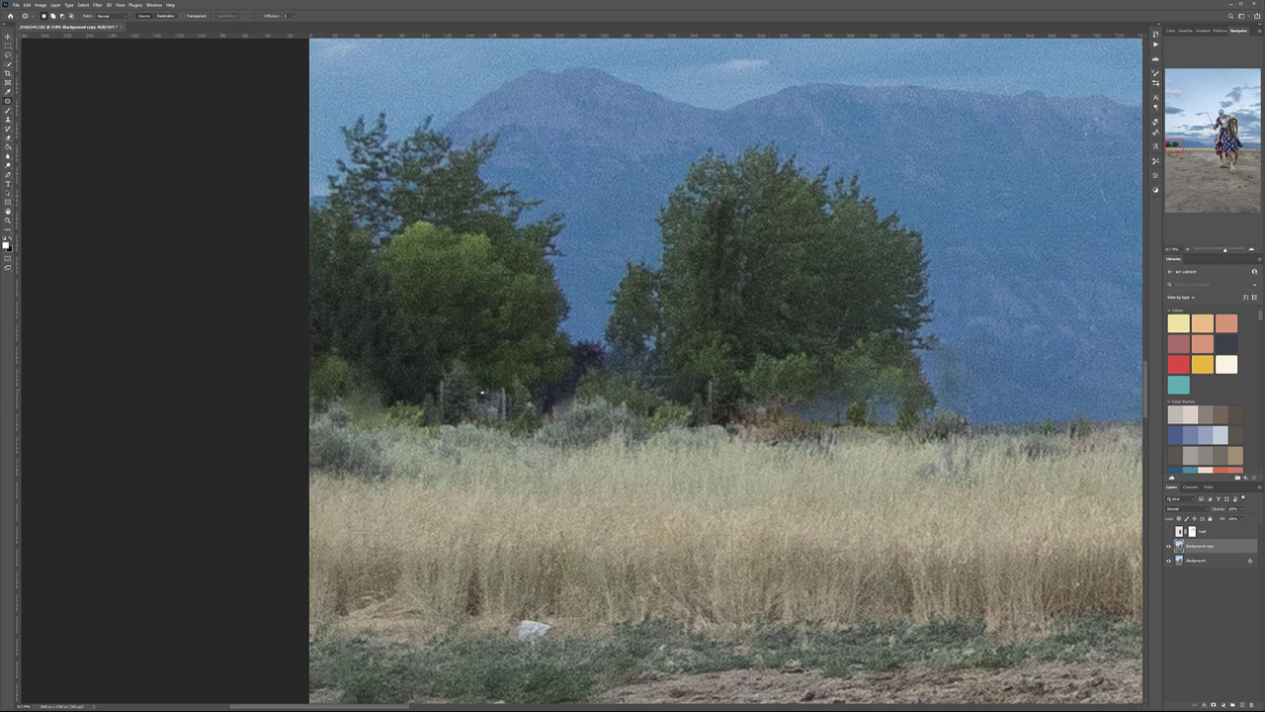
# Inspect the full image and the retouched field and horizon beside the horse for leftover distractions.
pyautogui.scroll(-4, 636, 460)
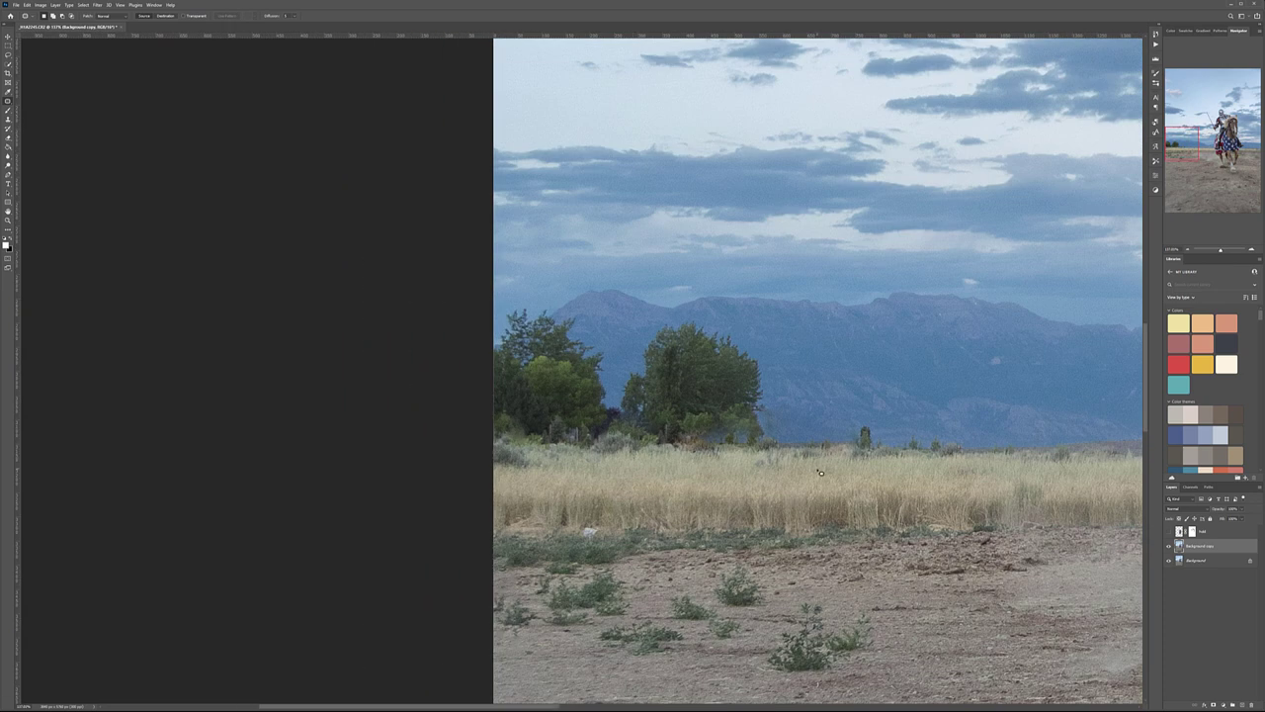
pyautogui.scroll(-6, 818, 473)
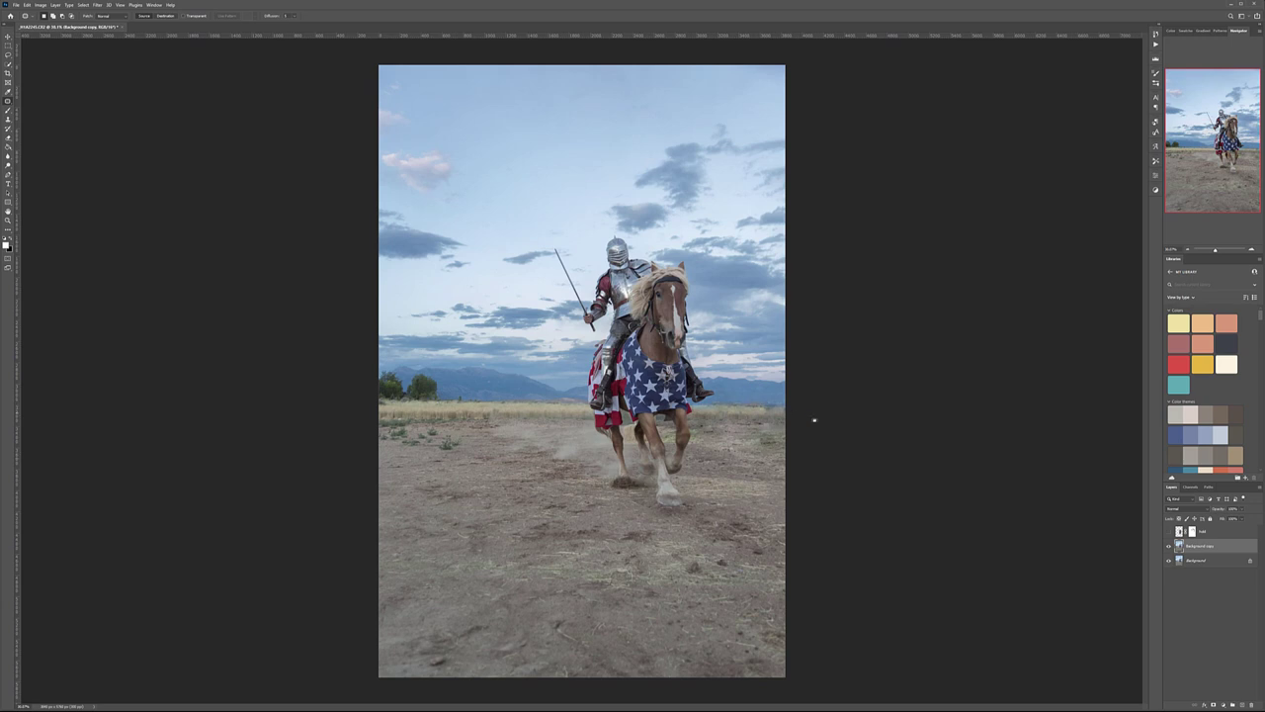
pyautogui.scroll(6, 792, 436)
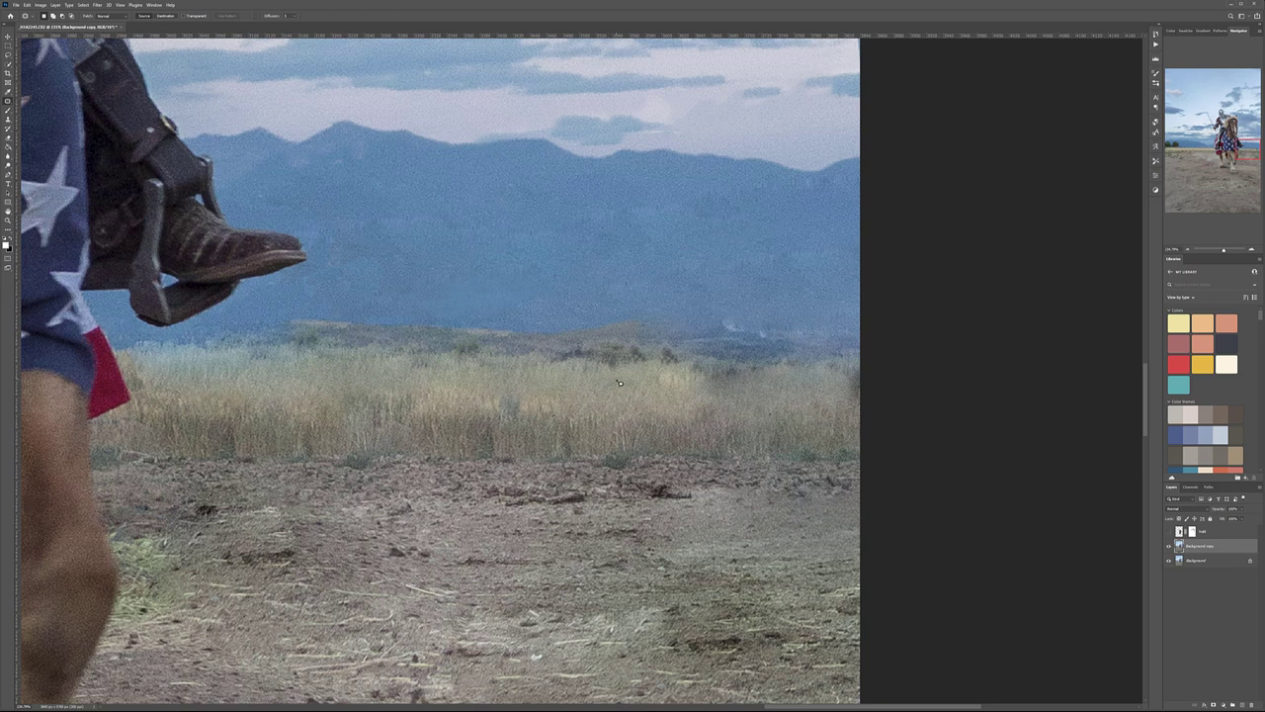
pyautogui.scroll(-5, 321, 414)
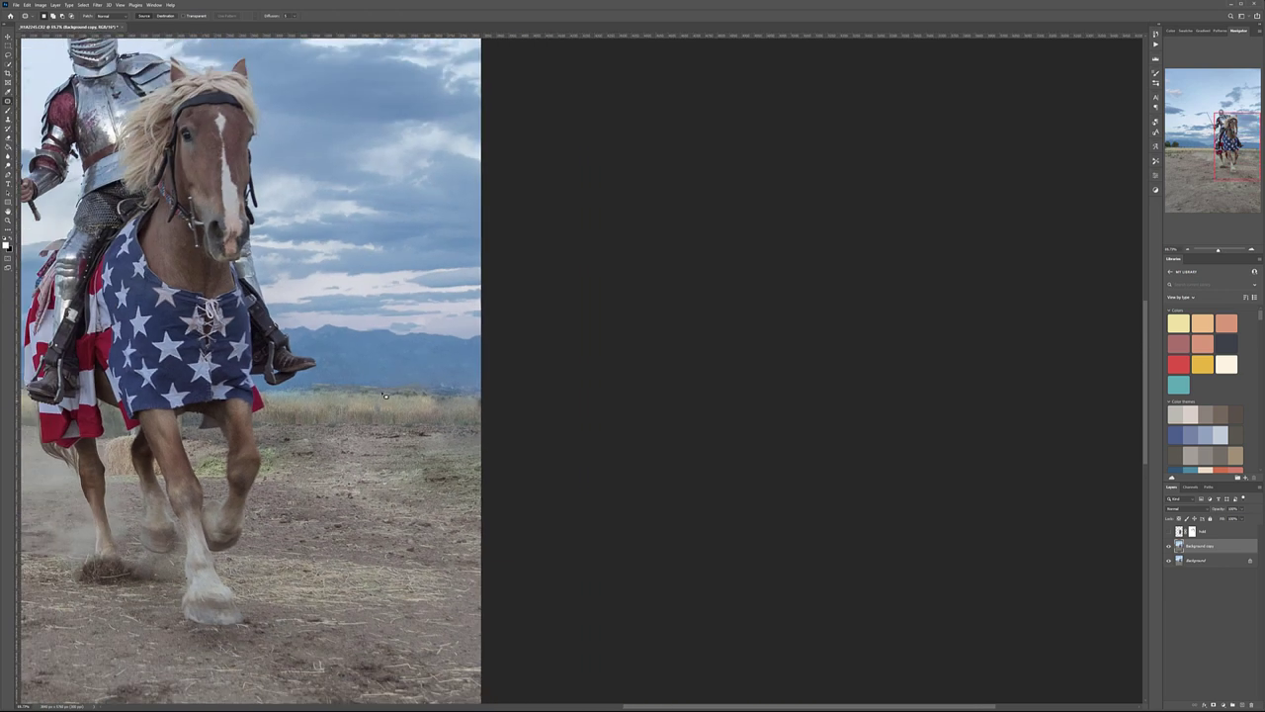
pyautogui.scroll(-5, 443, 395)
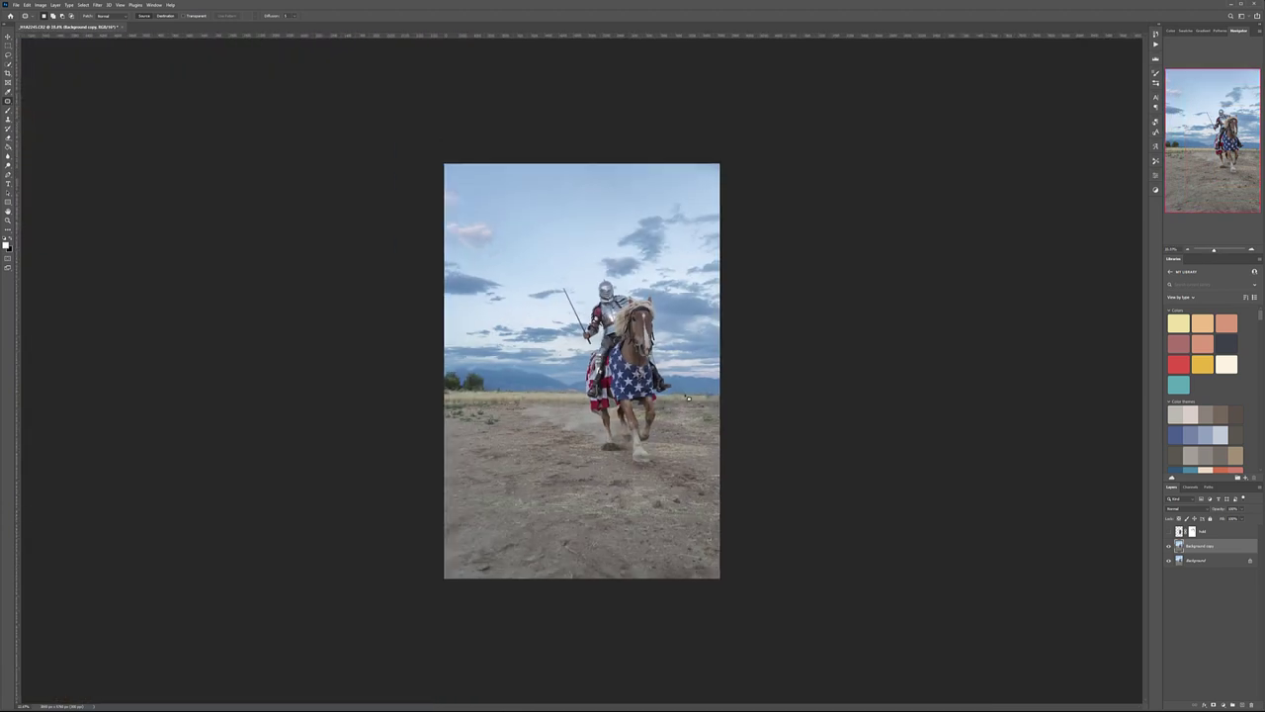
pyautogui.scroll(2, 701, 403)
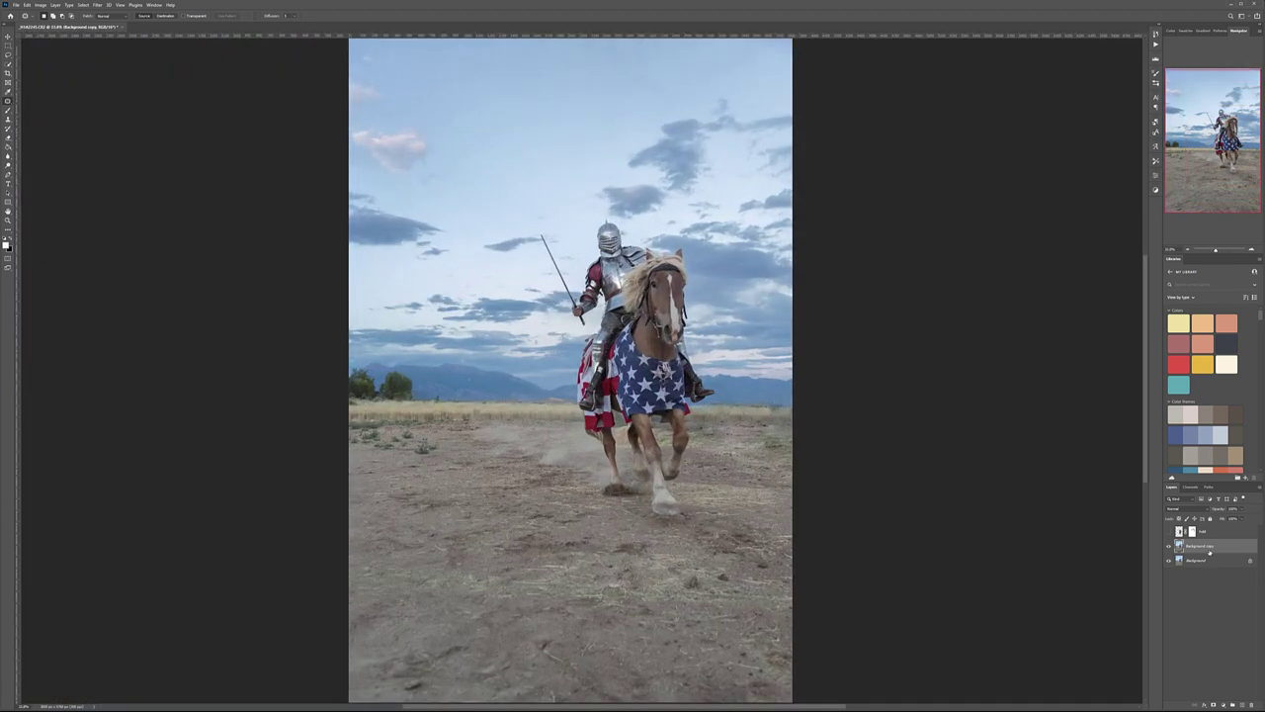
# Add a layer above the Background copy, naming the copy "background retouch" and the new layer "Model retouch".
pyautogui.click(1244, 704)
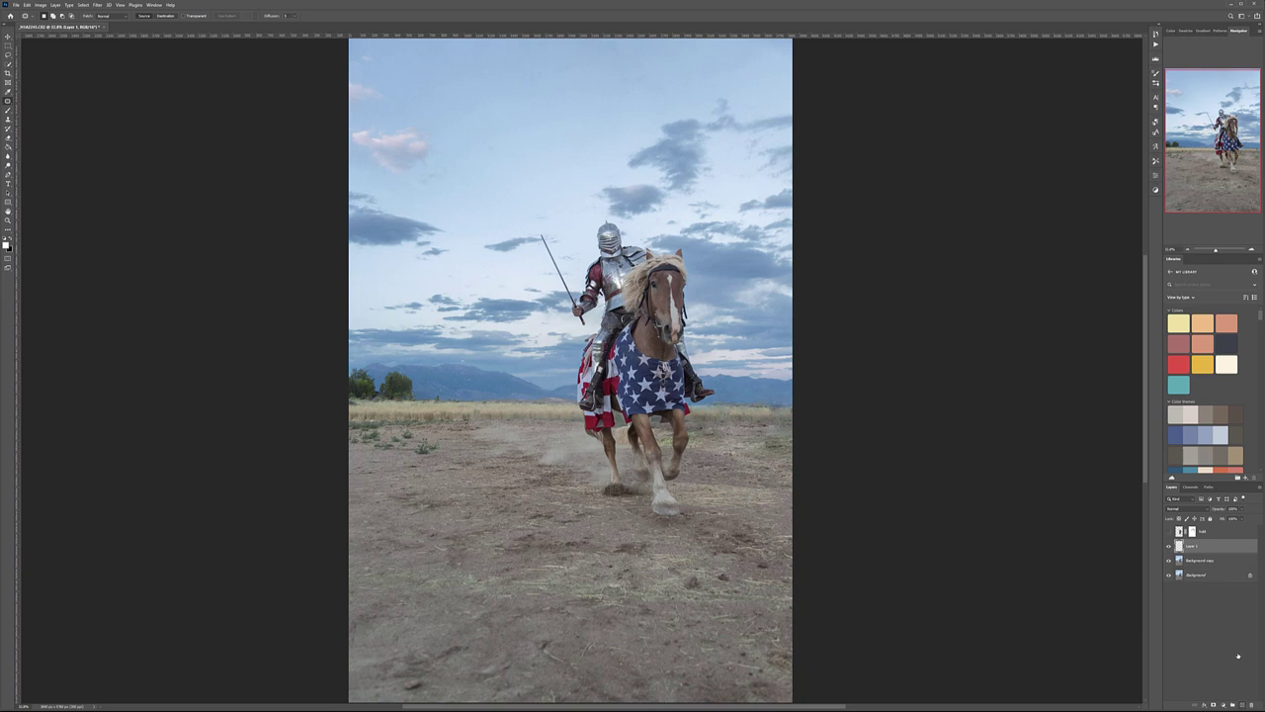
pyautogui.doubleClick(1201, 561)
pyautogui.write('p')
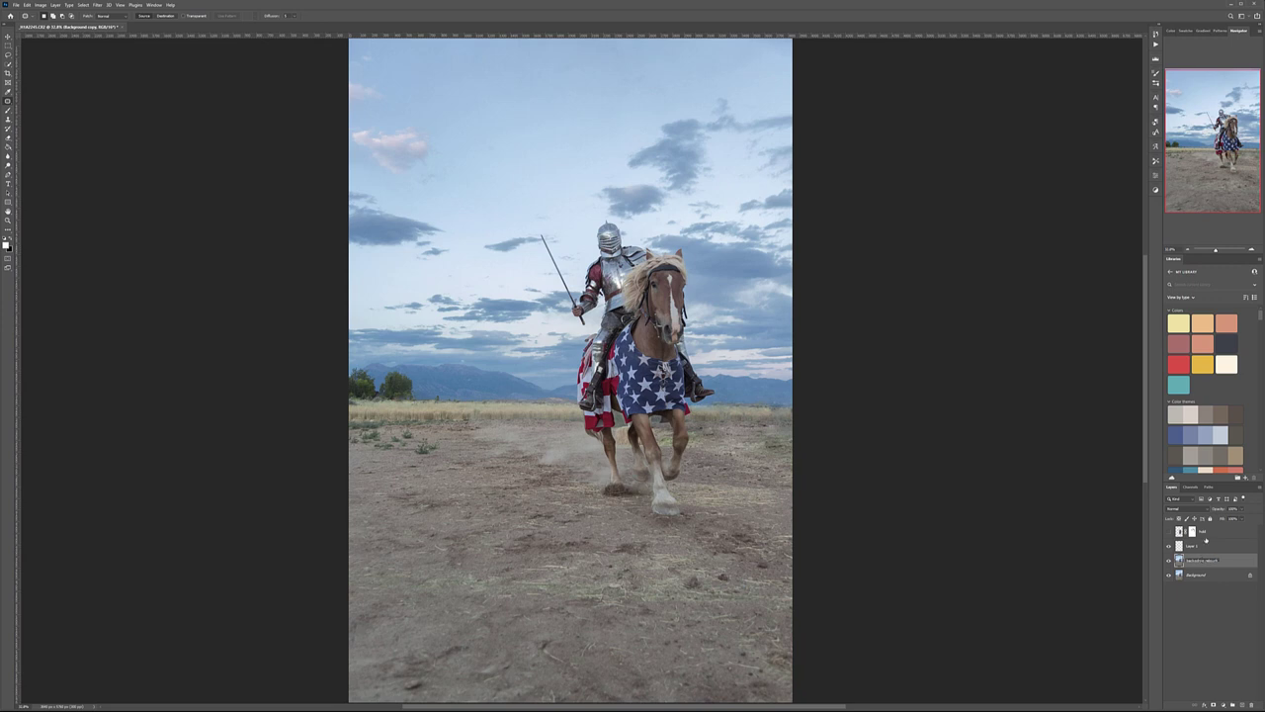
pyautogui.click(1230, 548)
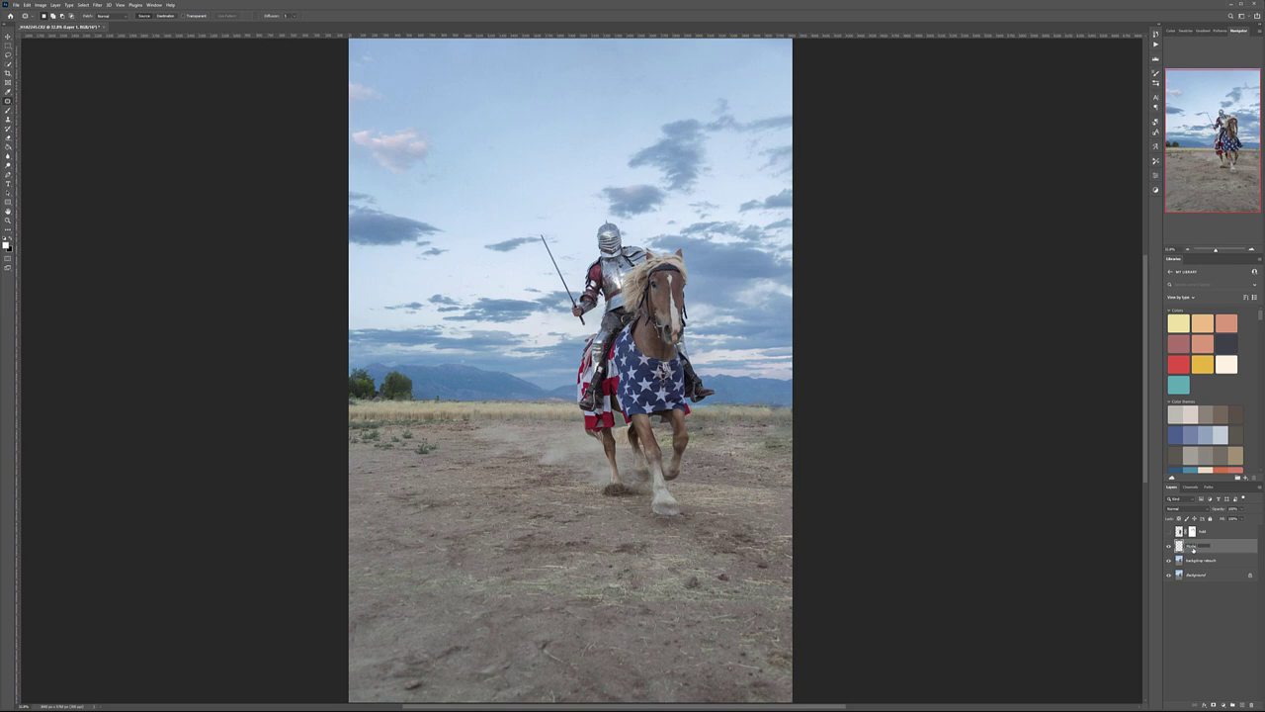
pyautogui.press('Return')
# Choose the Healing Brush for retouching on the Model retouch layer and dismiss the error message.
pyautogui.rightClick(9, 101)
pyautogui.click(40, 108)
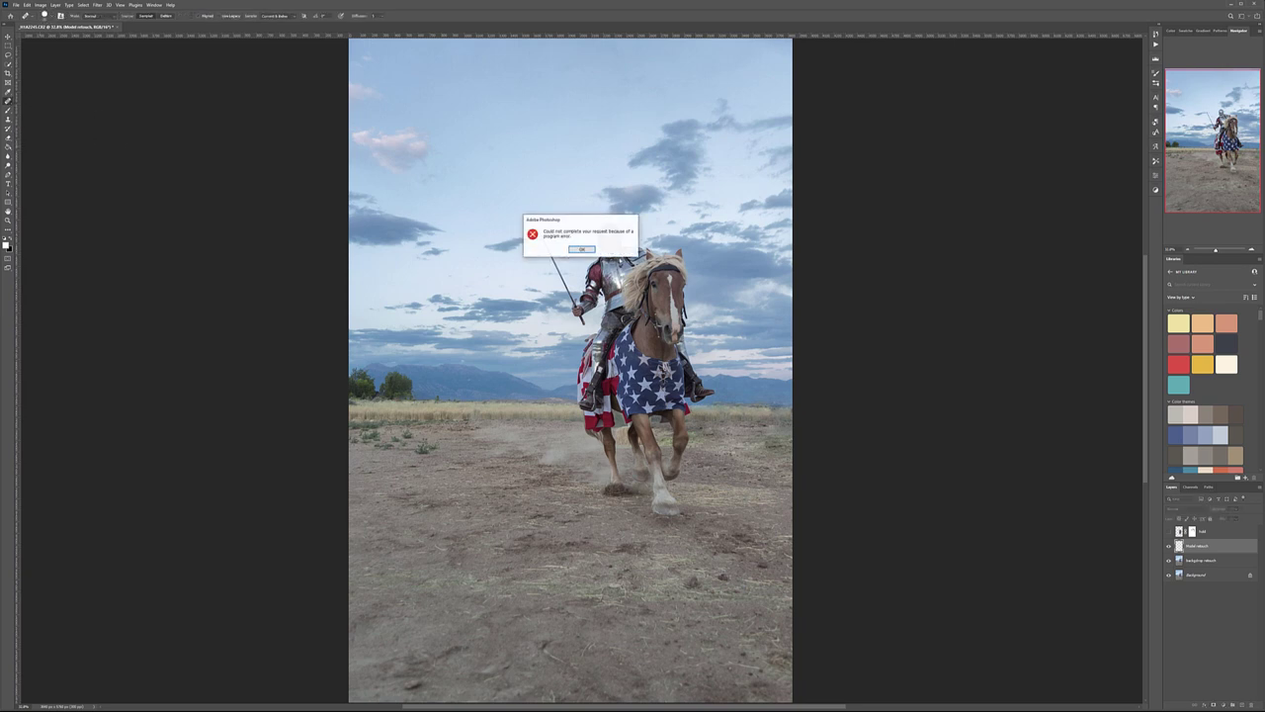
pyautogui.click(591, 250)
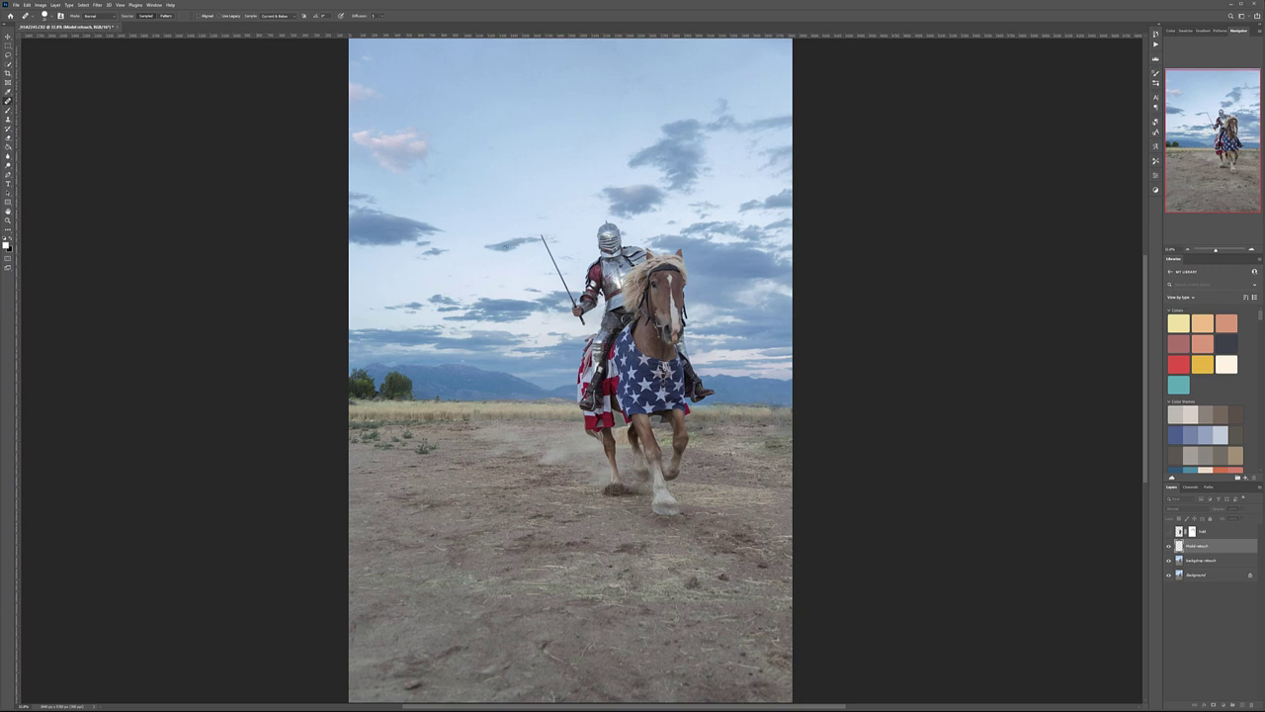
# Inspect the knight's armor, the horse and the flag drape up close for blemishes that need retouching.
pyautogui.scroll(2, 570, 370)
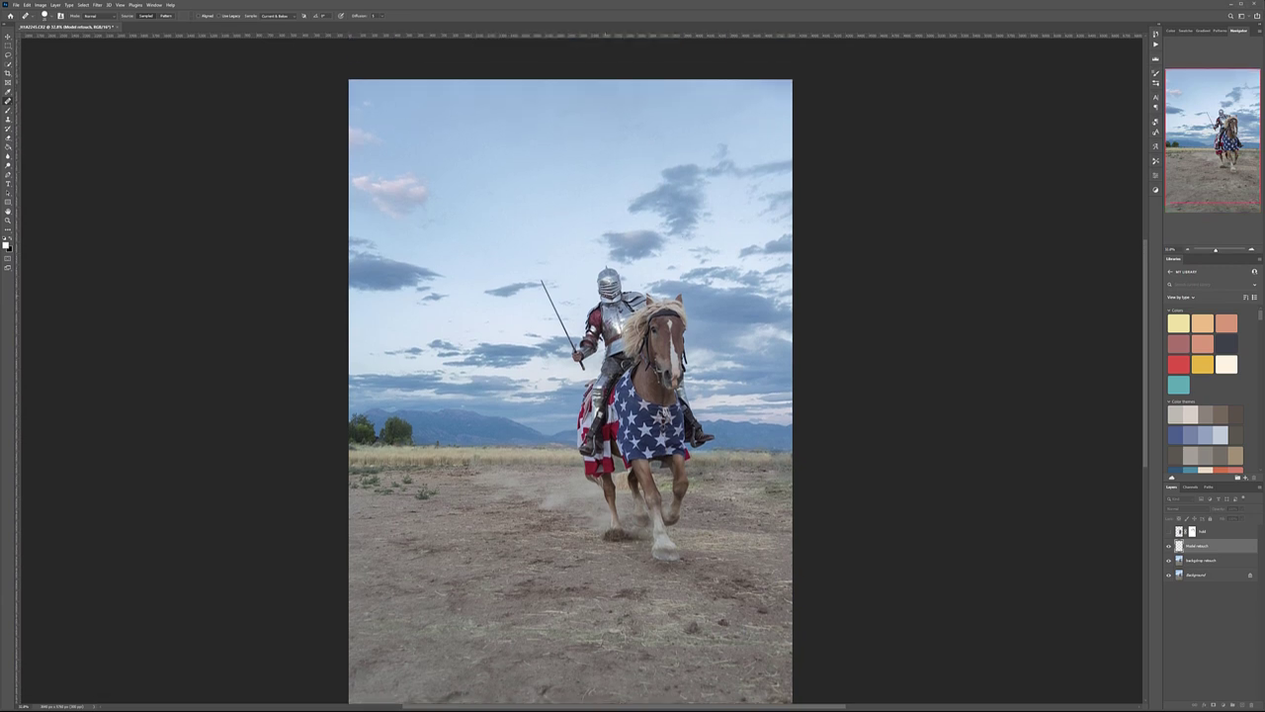
pyautogui.scroll(5, 610, 296)
pyautogui.moveTo(642, 228); pyautogui.dragTo(605, 234)
pyautogui.moveTo(699, 476); pyautogui.dragTo(762, 42)
pyautogui.moveTo(600, 618); pyautogui.dragTo(543, 350)
pyautogui.moveTo(637, 497); pyautogui.dragTo(740, 251)
pyautogui.moveTo(675, 457); pyautogui.dragTo(581, 253)
pyautogui.moveTo(759, 449); pyautogui.dragTo(492, 59)
pyautogui.moveTo(647, 319); pyautogui.dragTo(844, 189)
pyautogui.moveTo(821, 89); pyautogui.dragTo(943, 419)
pyautogui.moveTo(799, 154); pyautogui.dragTo(771, 407)
pyautogui.moveTo(1064, 57); pyautogui.dragTo(814, 460)
pyautogui.moveTo(730, 214); pyautogui.dragTo(789, 583)
pyautogui.moveTo(704, 311); pyautogui.dragTo(773, 552)
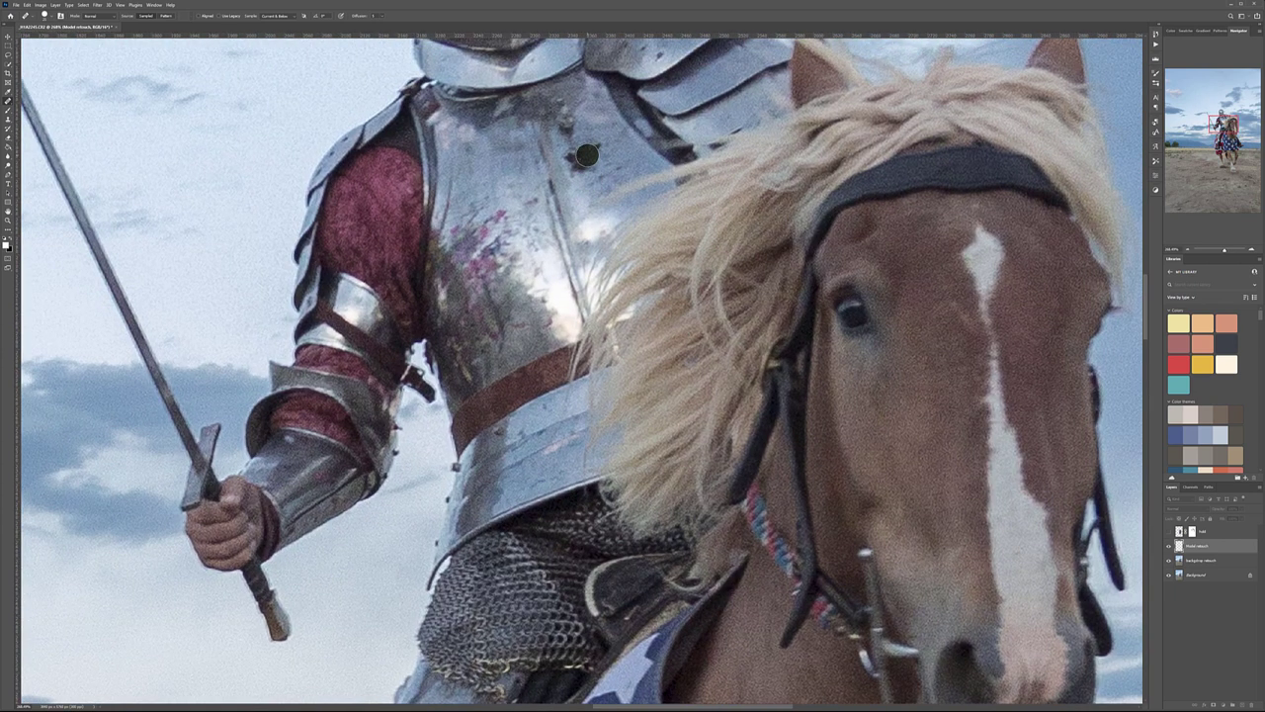
# Heal away the dark marks on the upper breastplate below the neck guard, using sampled clean metal.
pyautogui.scroll(1, 584, 150)
pyautogui.scroll(-1, 696, 198)
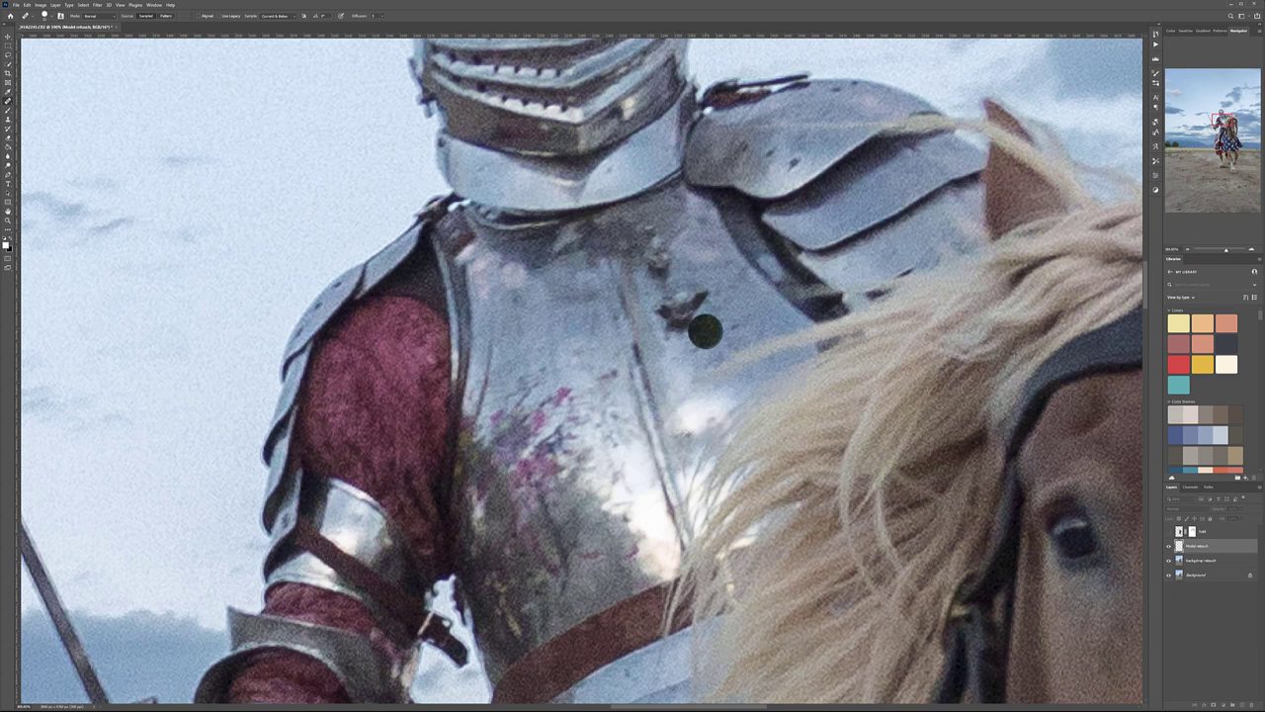
pyautogui.scroll(2, 712, 327)
pyautogui.keyDown('alt'); pyautogui.click(589, 323); pyautogui.keyUp('alt')
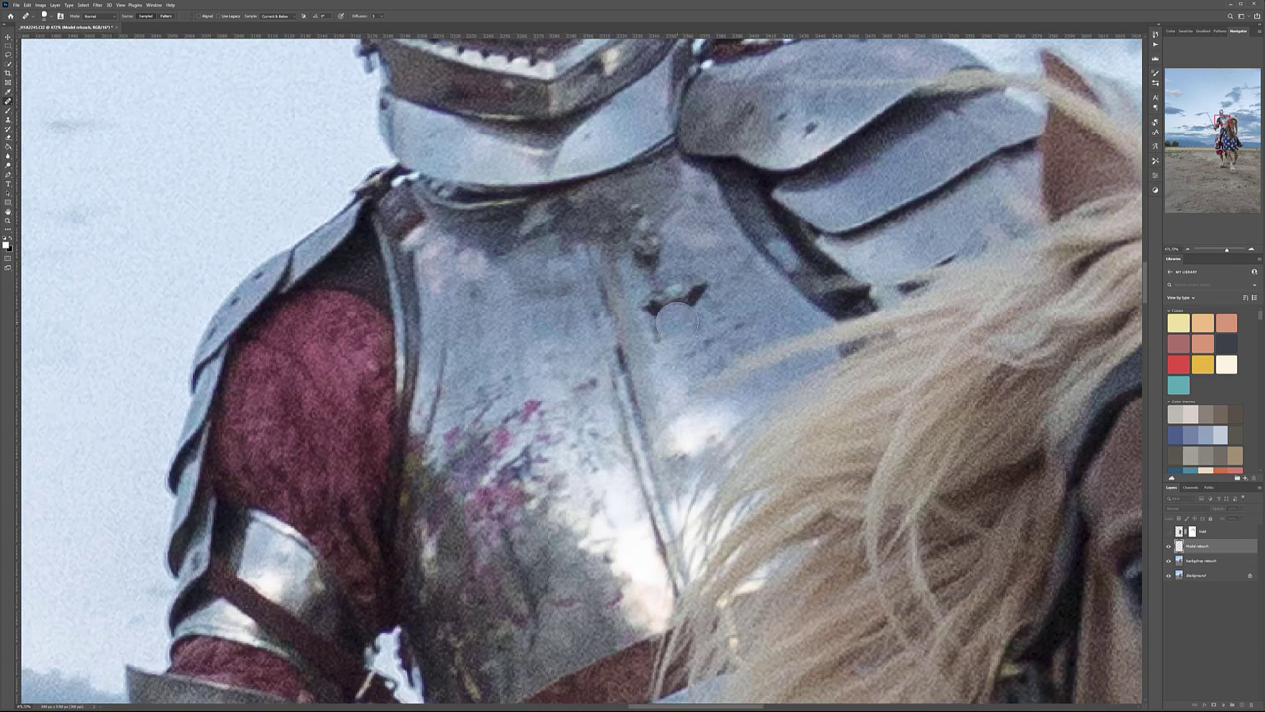
pyautogui.moveTo(677, 322)
pyautogui.mouseDown()
pyautogui.moveTo(670, 297)
pyautogui.moveTo(720, 302)
pyautogui.mouseUp()
pyautogui.moveTo(629, 262); pyautogui.dragTo(643, 245)
pyautogui.click(652, 269)
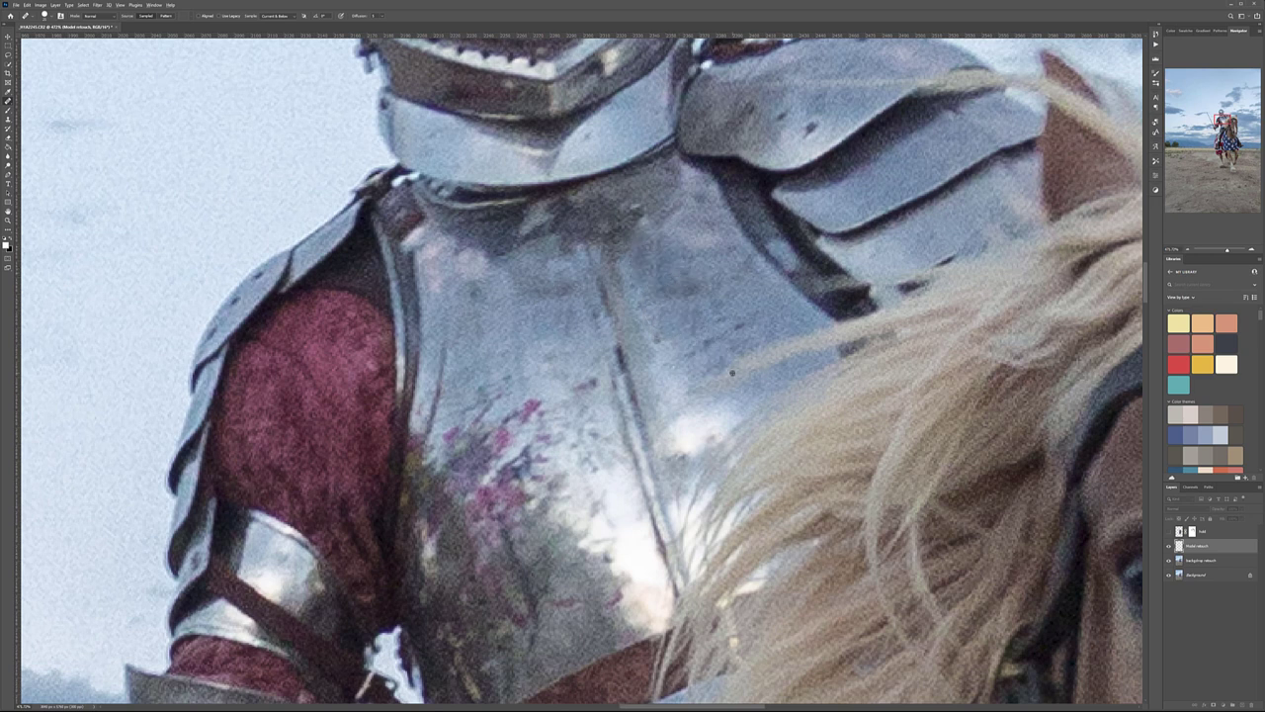
# Examine the armor, saddle, horse and drape, then the whole image, for any remaining blemishes.
pyautogui.scroll(-6, 732, 373)
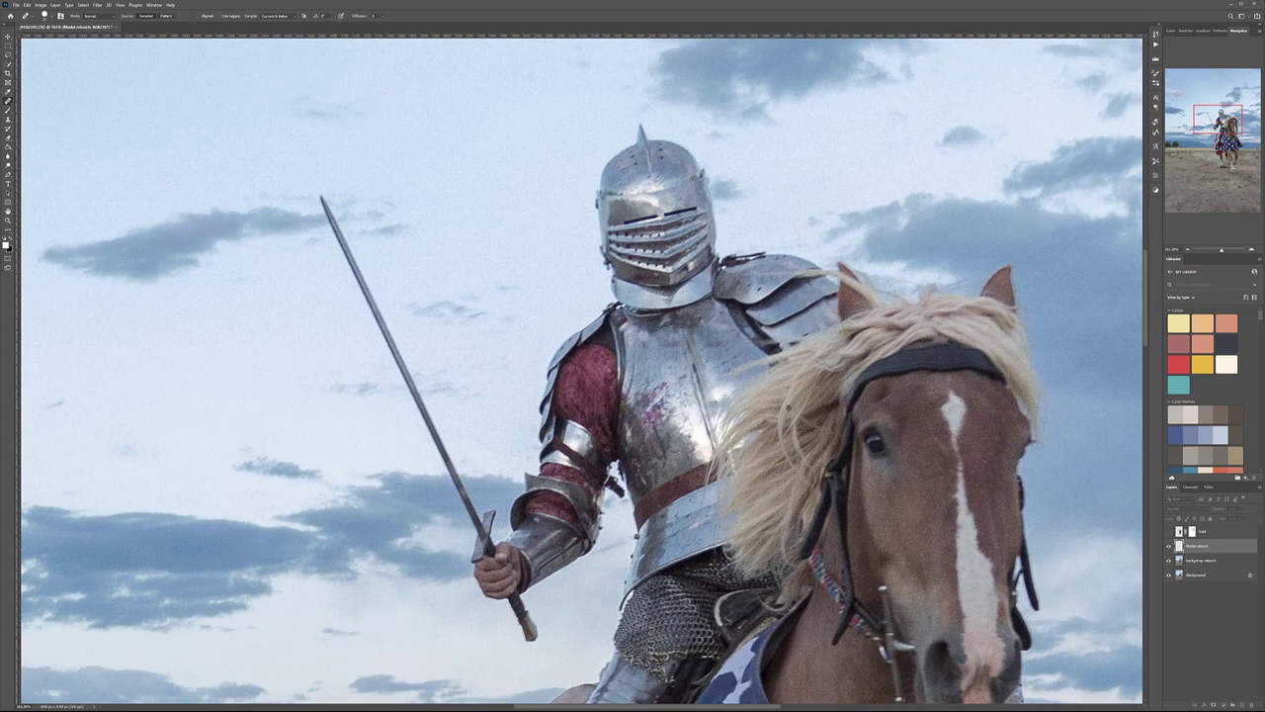
pyautogui.scroll(4, 756, 581)
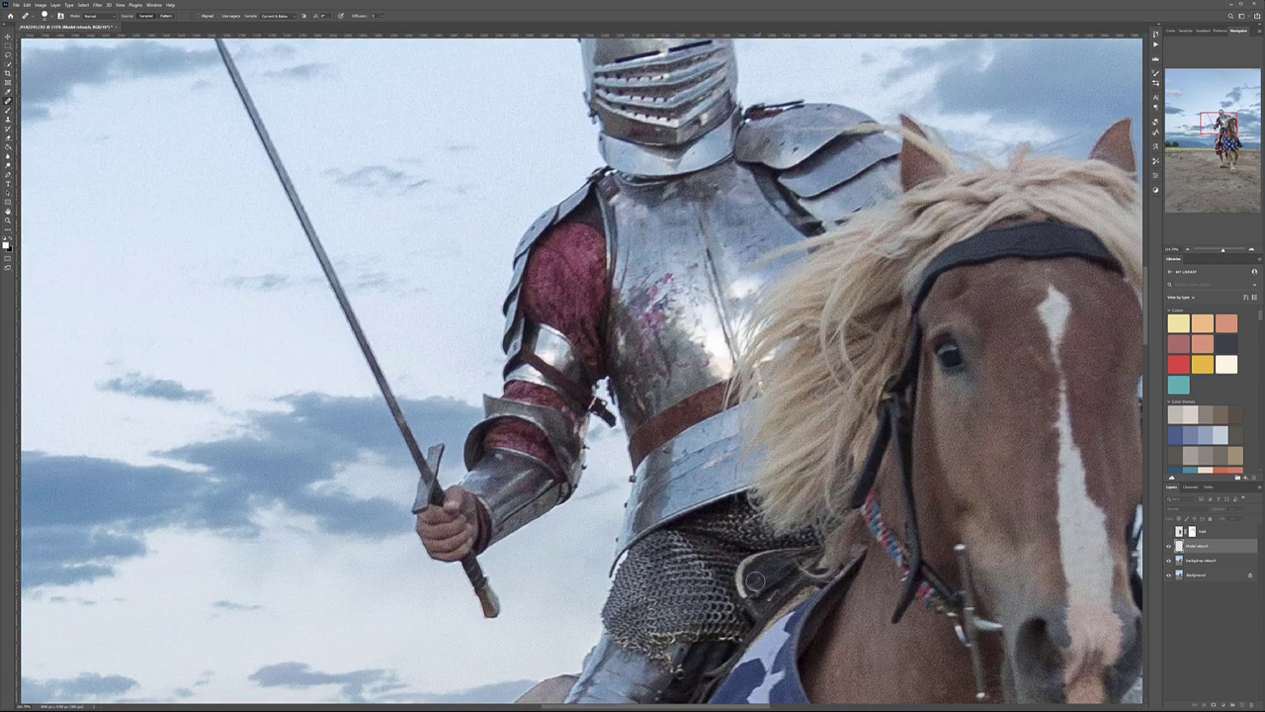
pyautogui.moveTo(755, 581); pyautogui.dragTo(718, 370)
pyautogui.moveTo(690, 450); pyautogui.dragTo(604, 700)
pyautogui.moveTo(662, 278); pyautogui.dragTo(433, 265)
pyautogui.moveTo(638, 682); pyautogui.dragTo(640, 427)
pyautogui.moveTo(645, 593); pyautogui.dragTo(678, 438)
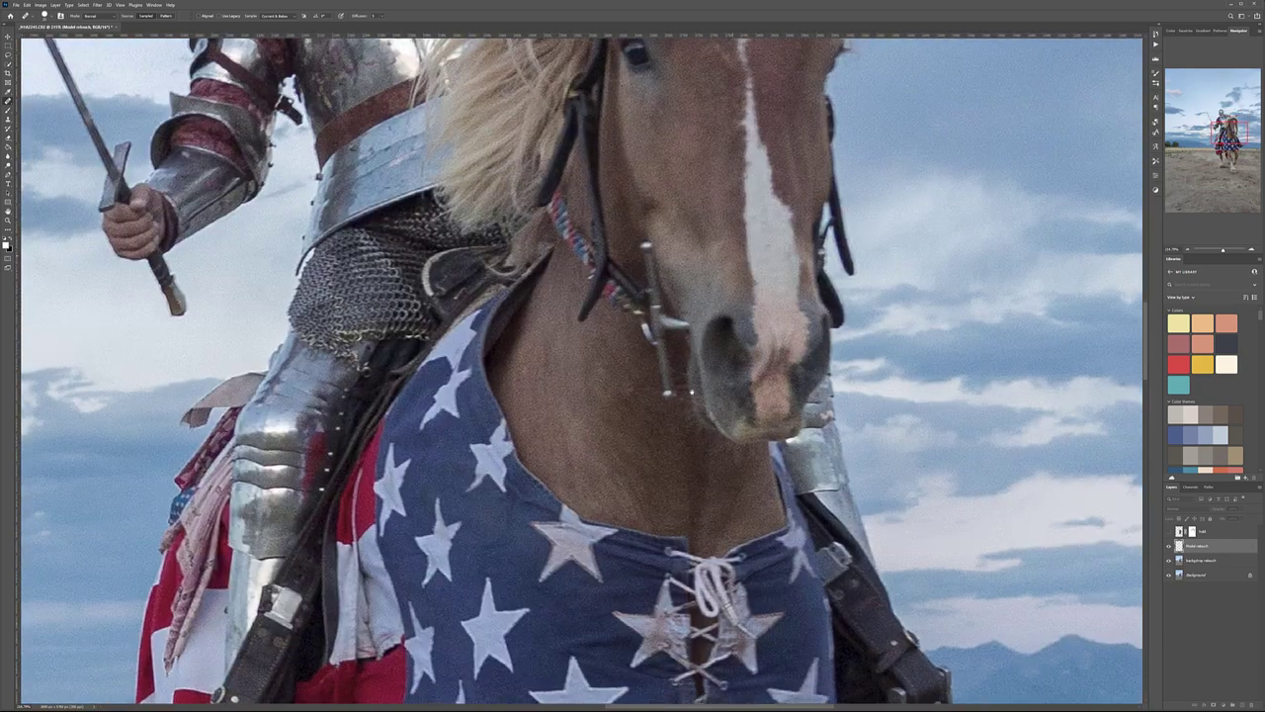
pyautogui.scroll(-4, 683, 440)
pyautogui.scroll(-6, 683, 438)
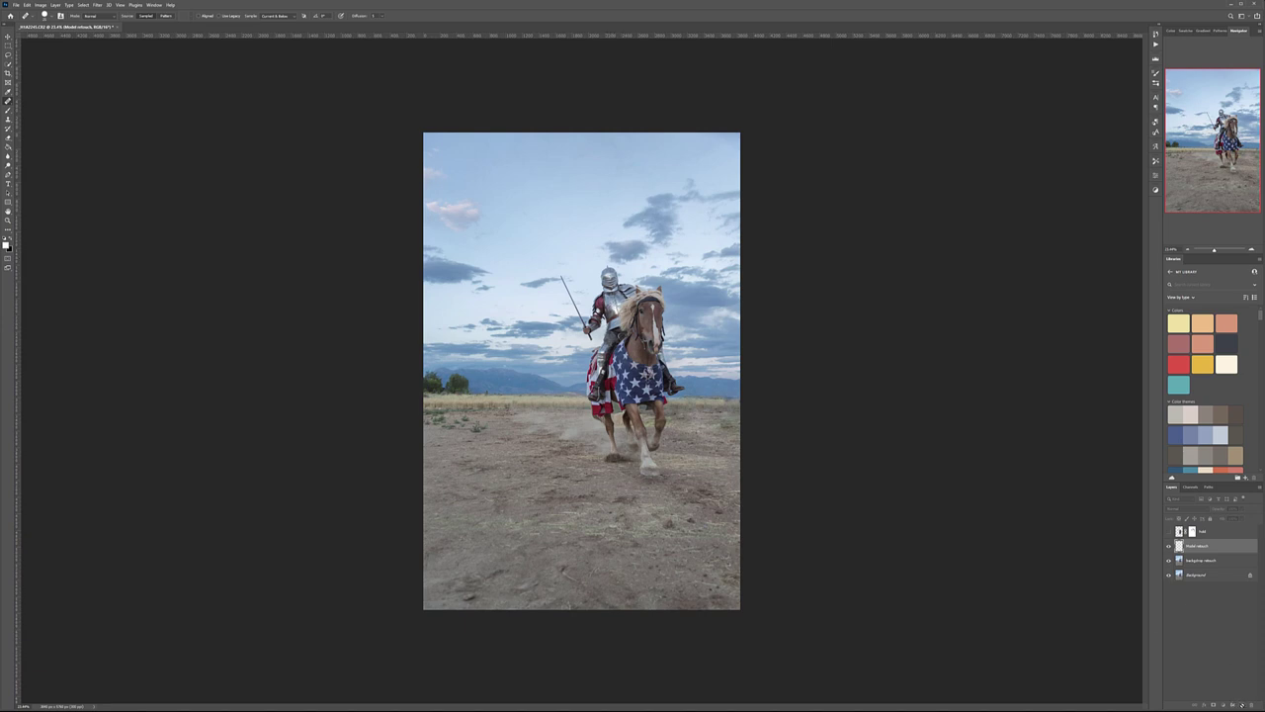
# Add a new layer named "DB" at the top of the layer stack.
pyautogui.press('v')
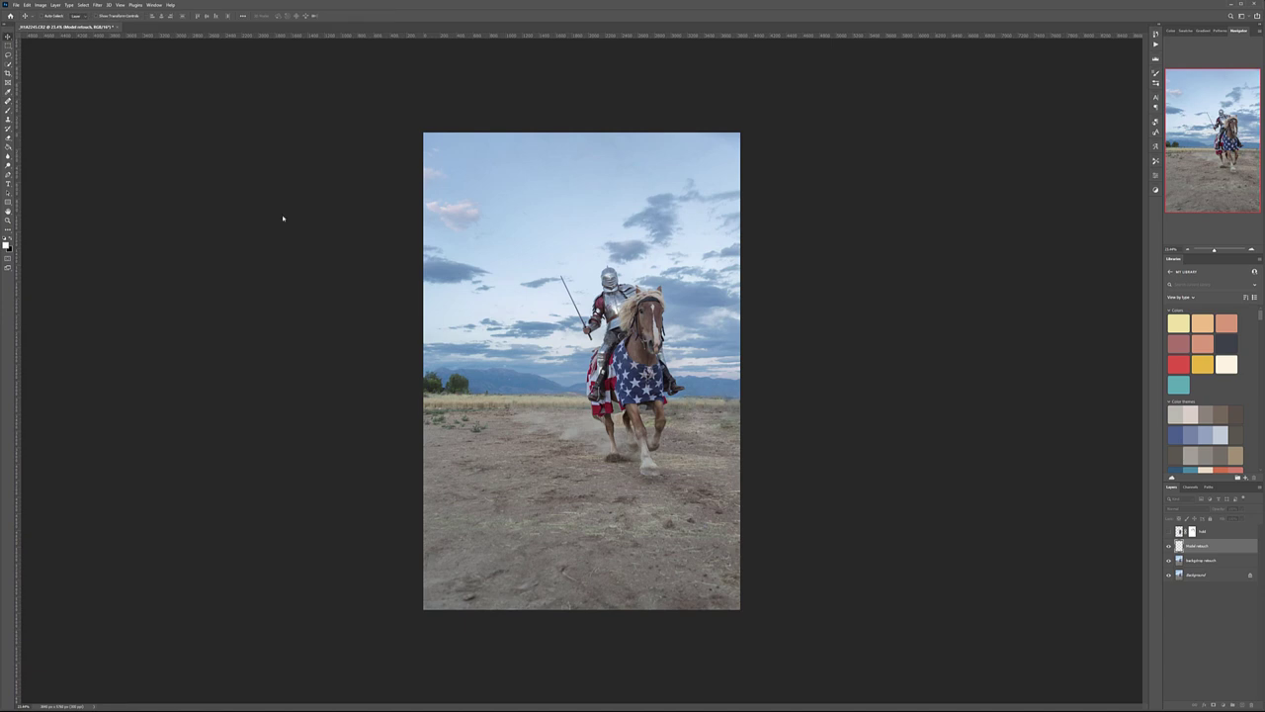
pyautogui.click(1251, 686)
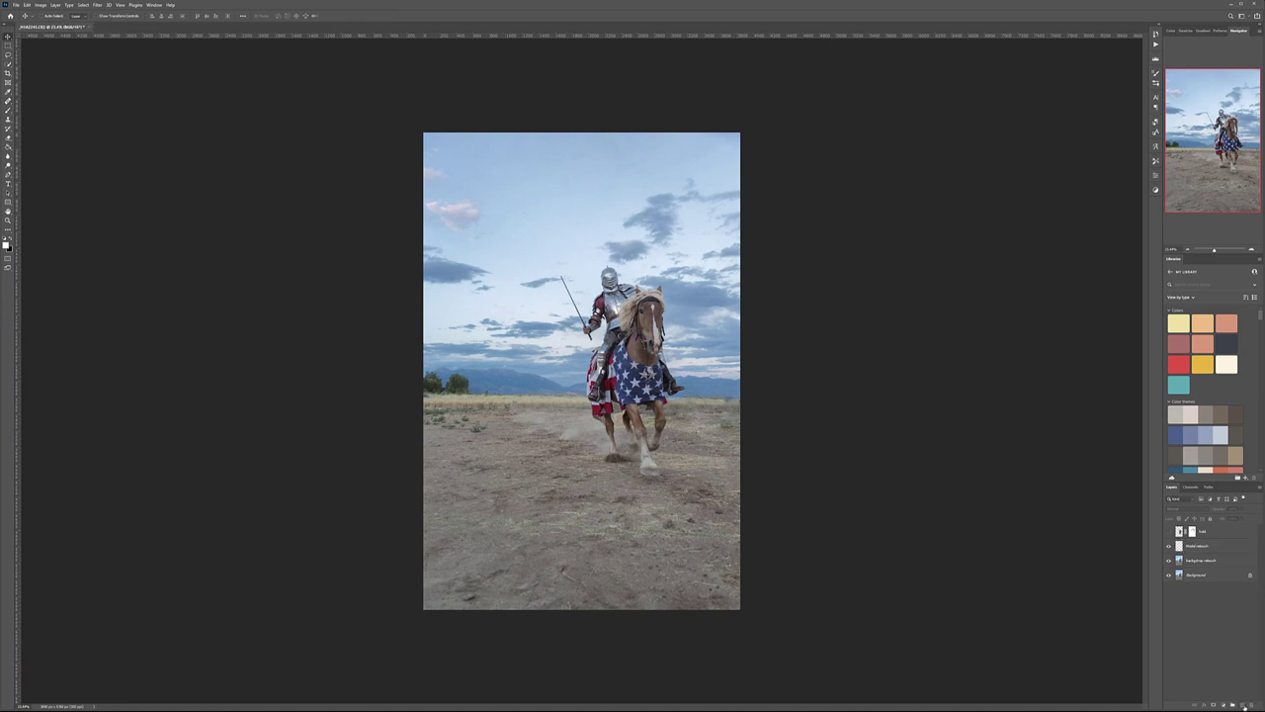
pyautogui.click(1244, 705)
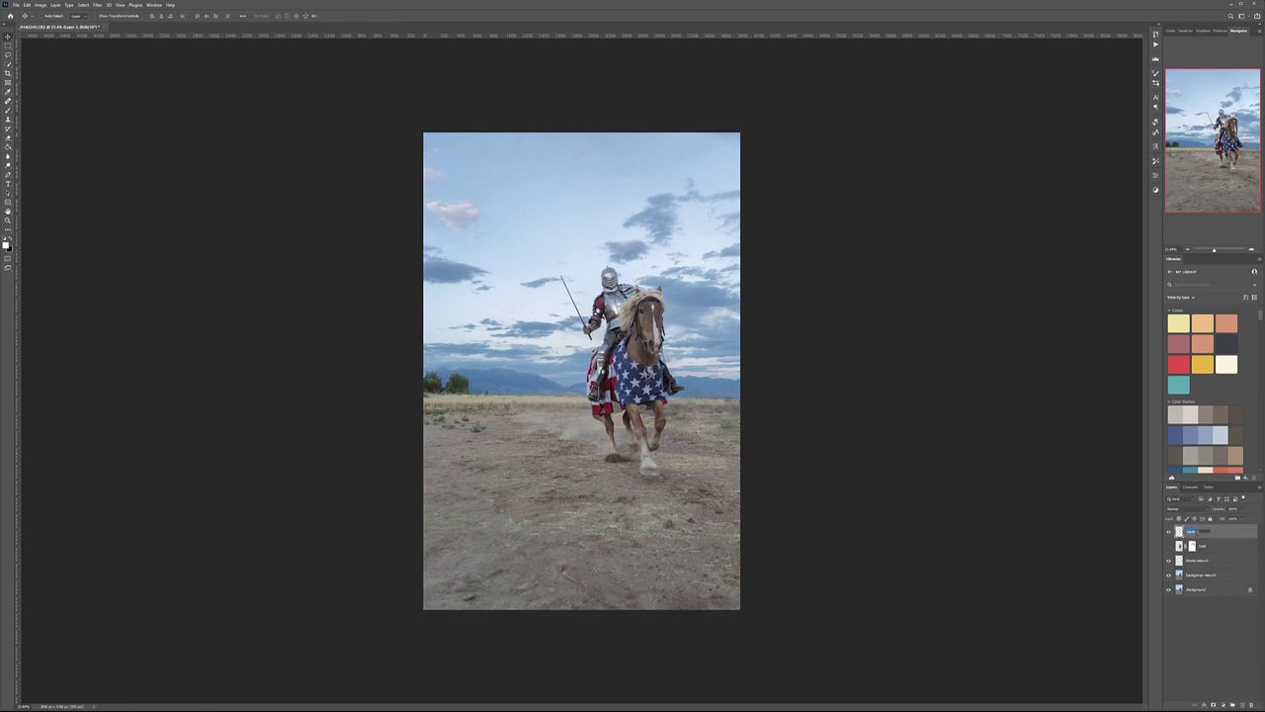
pyautogui.press('Return')
# Fill the DB layer with 50% Gray and set its blending mode to Soft Light.
pyautogui.hotkey('shift', 'BackSpace')
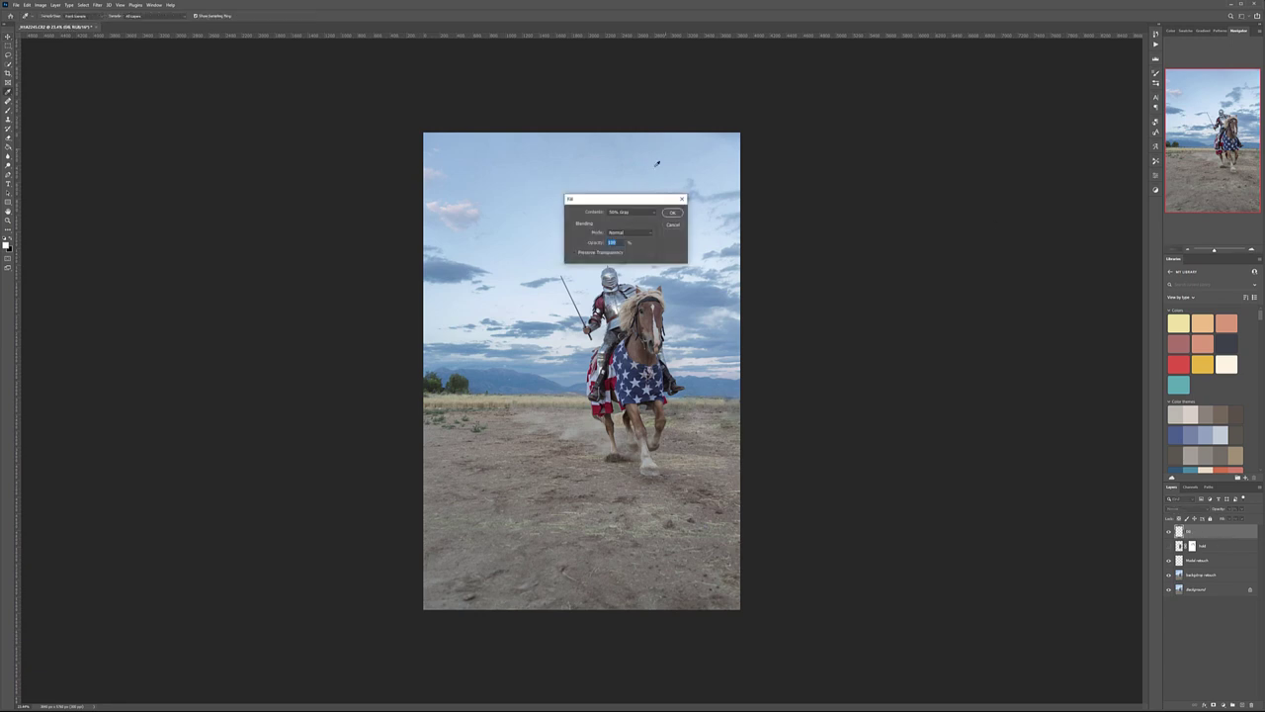
pyautogui.click(678, 213)
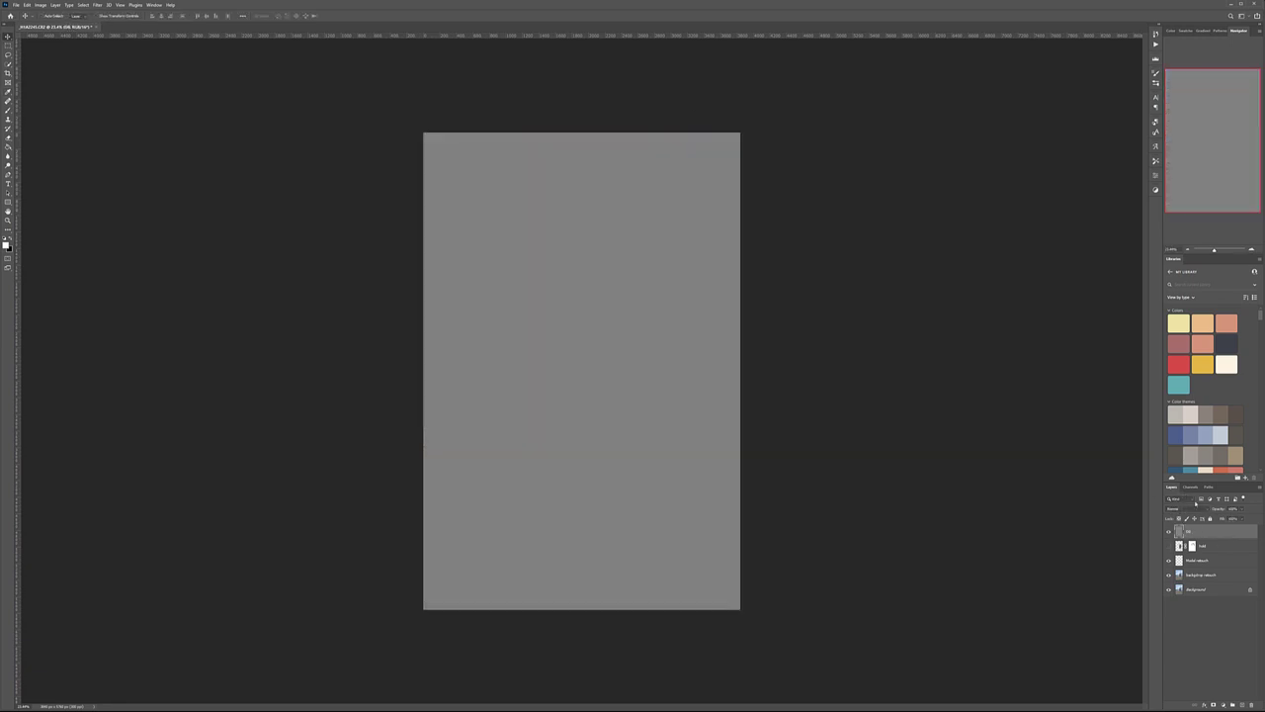
pyautogui.click(1187, 508)
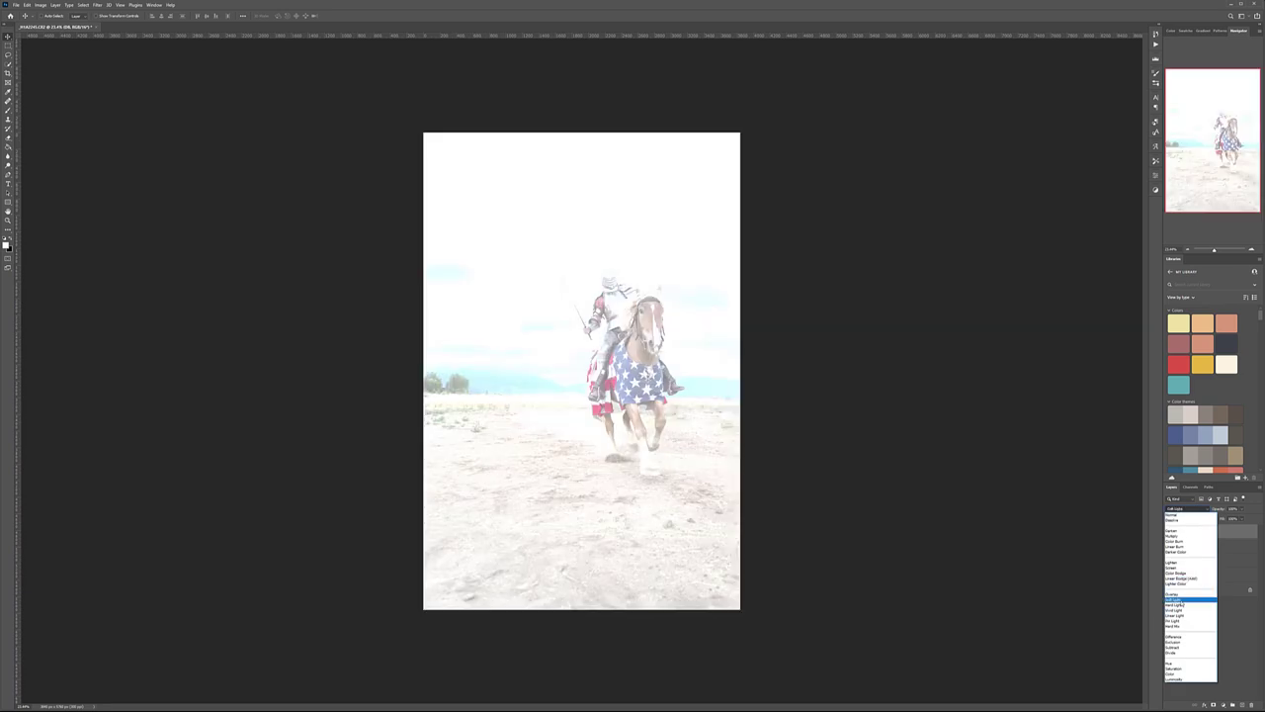
pyautogui.click(1186, 605)
# Choose the Soft Round brush and dodge and burn the knight's armor on the DB layer.
pyautogui.press('b')
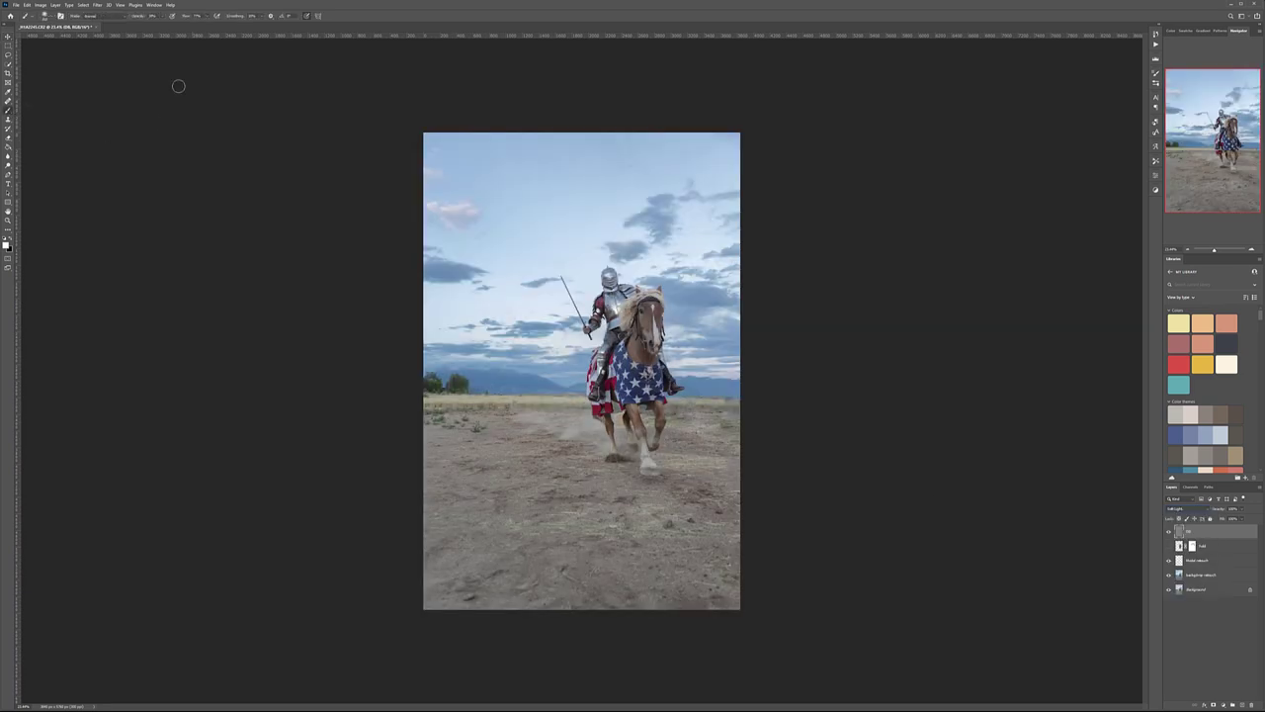
pyautogui.rightClick(480, 225)
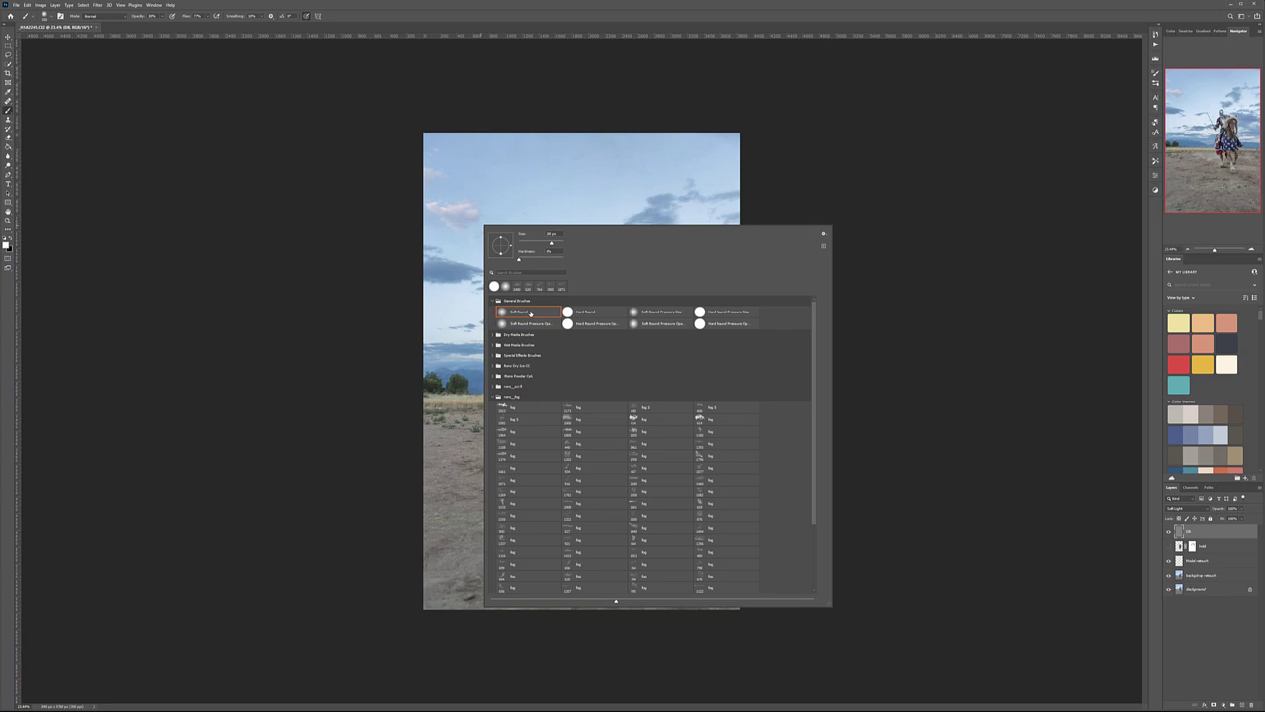
pyautogui.click(290, 215)
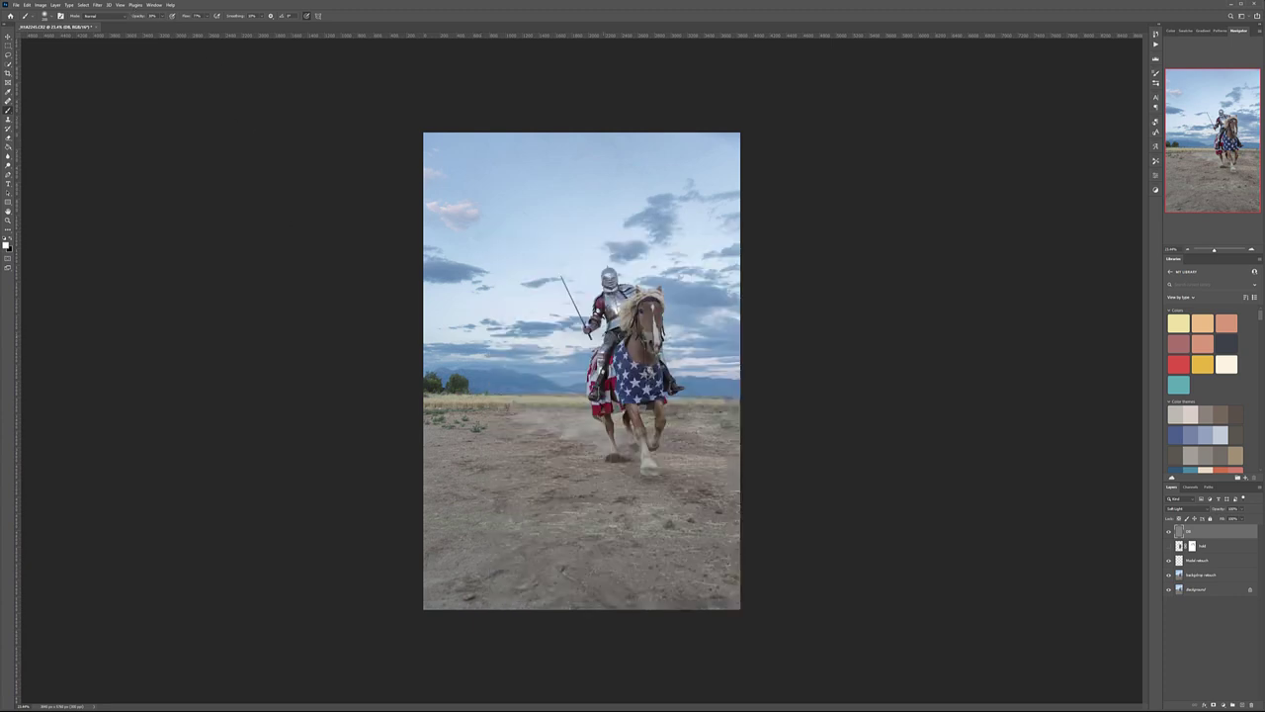
pyautogui.scroll(5, 593, 351)
pyautogui.scroll(4, 645, 241)
pyautogui.press('x')
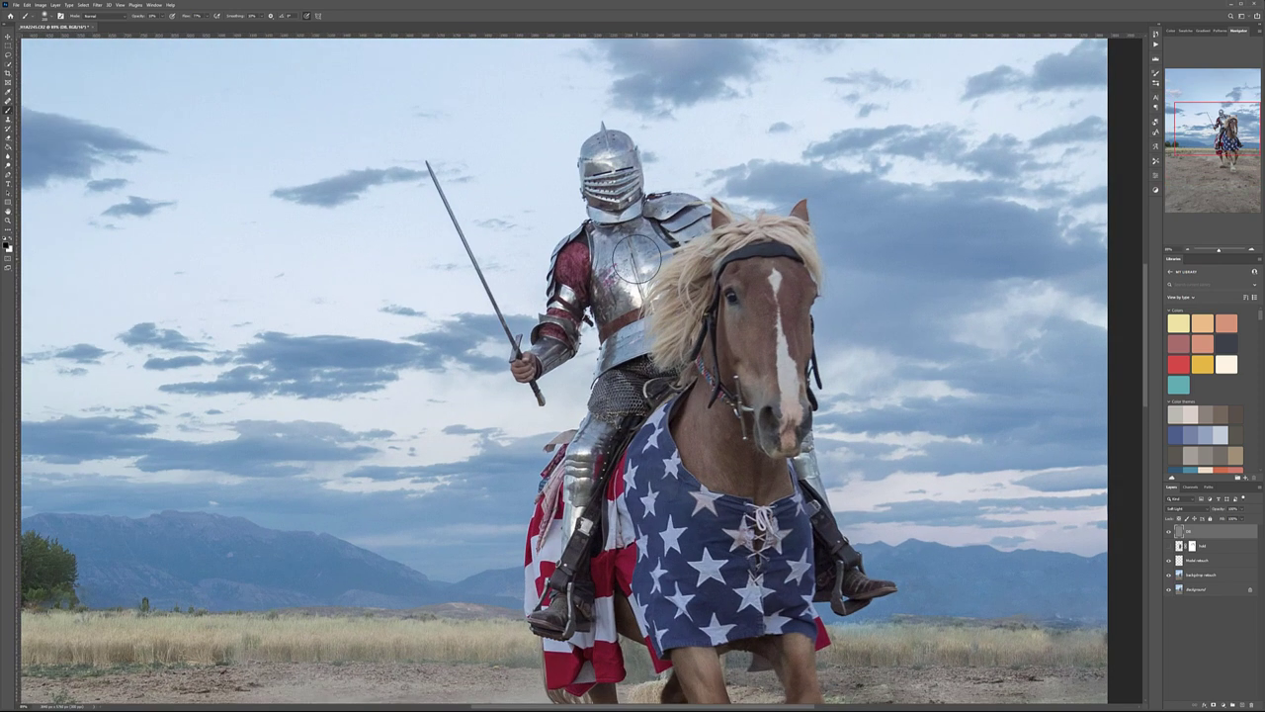
pyautogui.scroll(2, 637, 257)
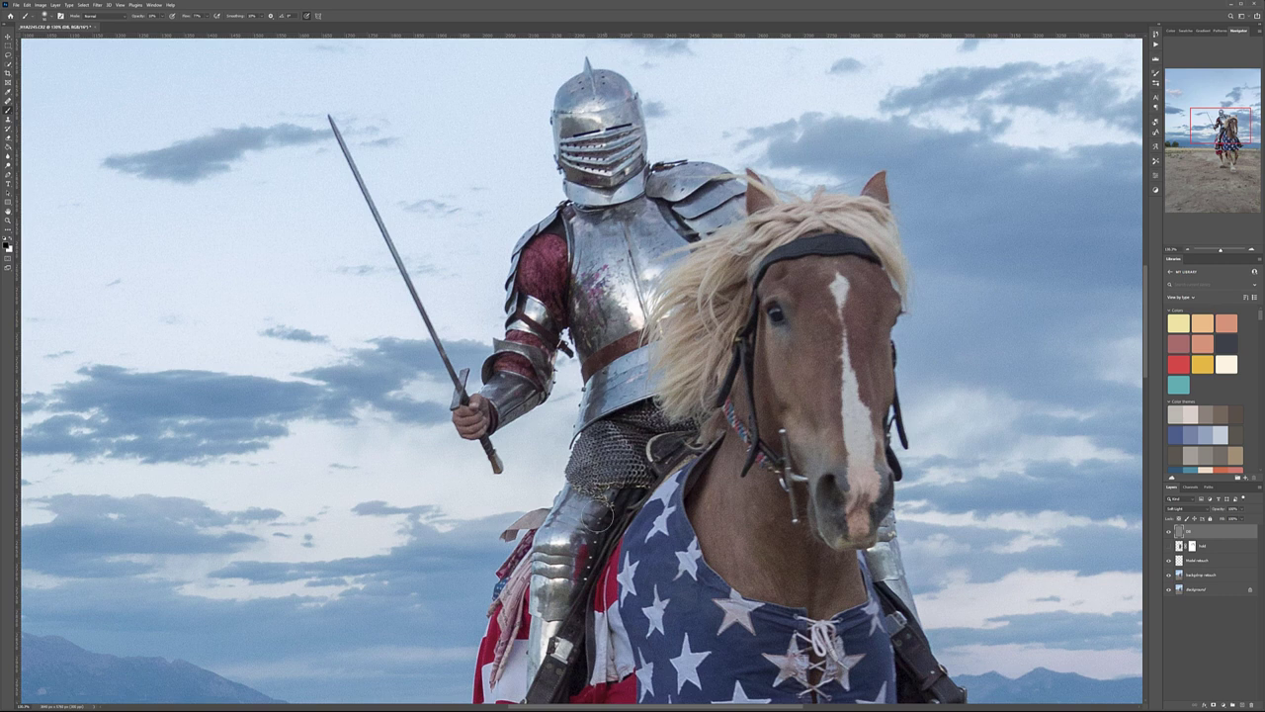
# Dodge and burn the horse's face, alternating between black and white paint to deepen its contours.
pyautogui.moveTo(700, 574); pyautogui.dragTo(685, 405)
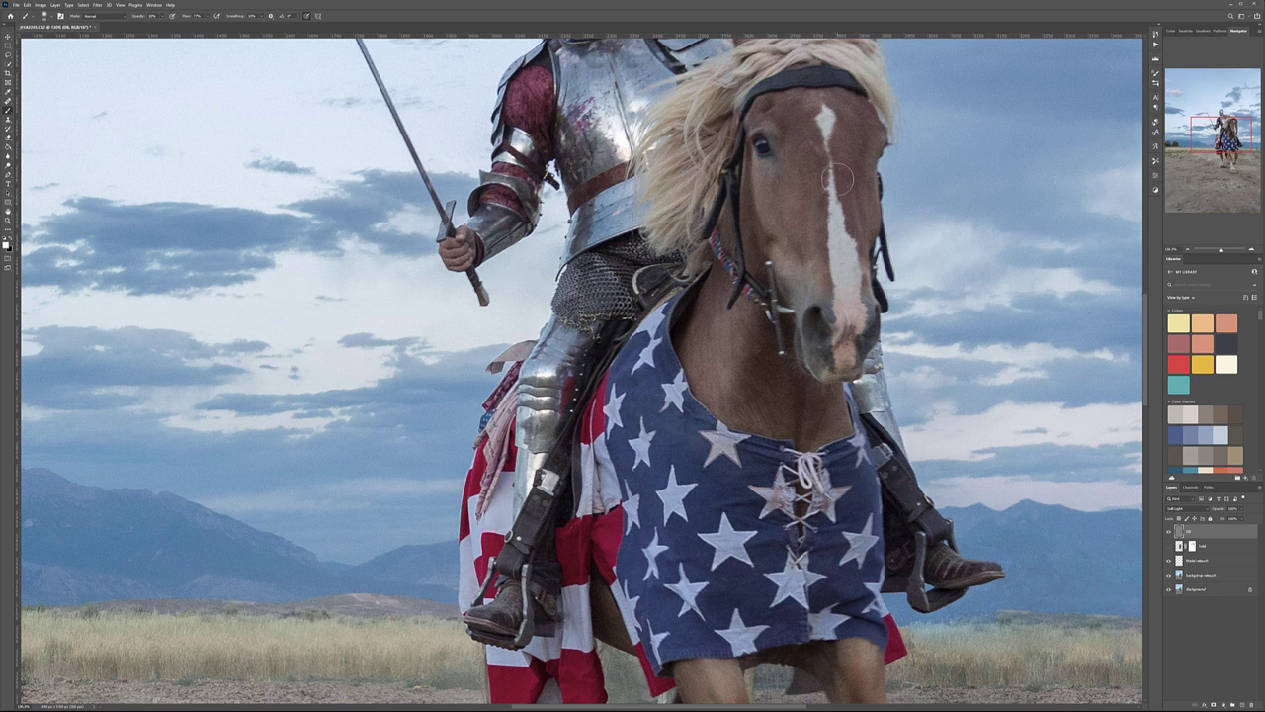
pyautogui.press('x')
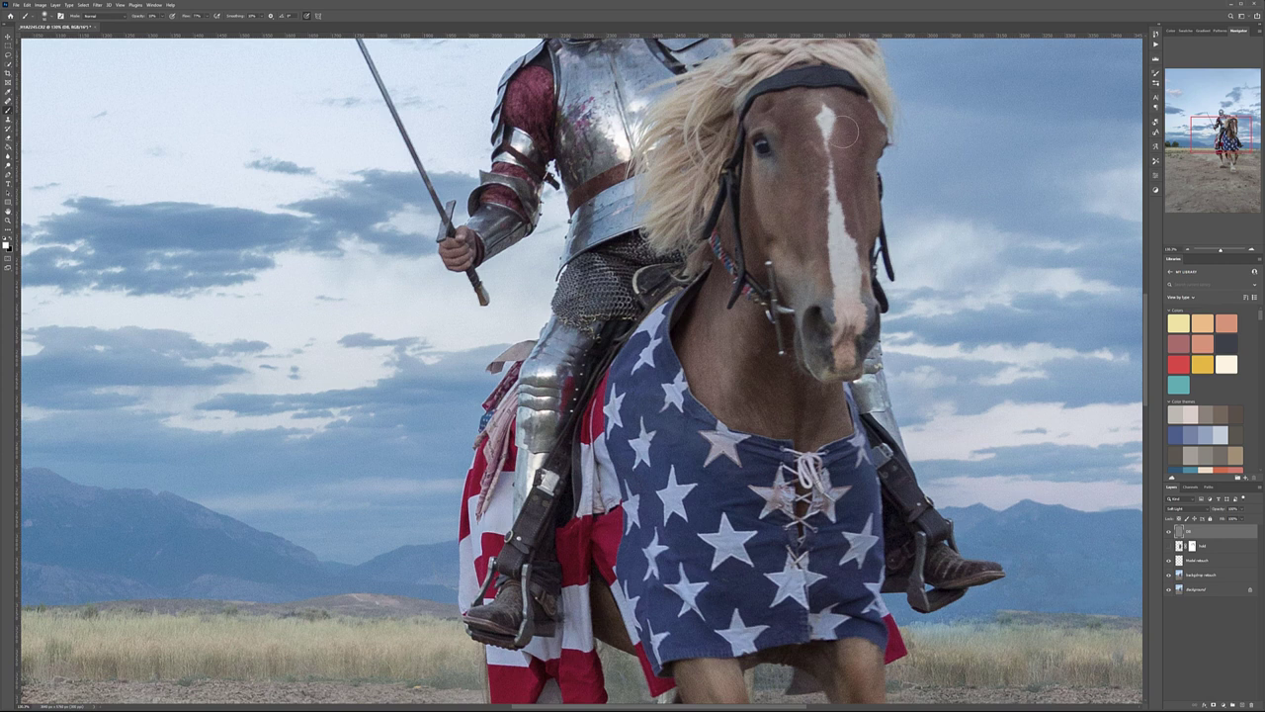
pyautogui.press('x')
# Dodge and burn the knight's upper body and the horse's head, alternating black and white paint.
pyautogui.moveTo(796, 121); pyautogui.dragTo(895, 404)
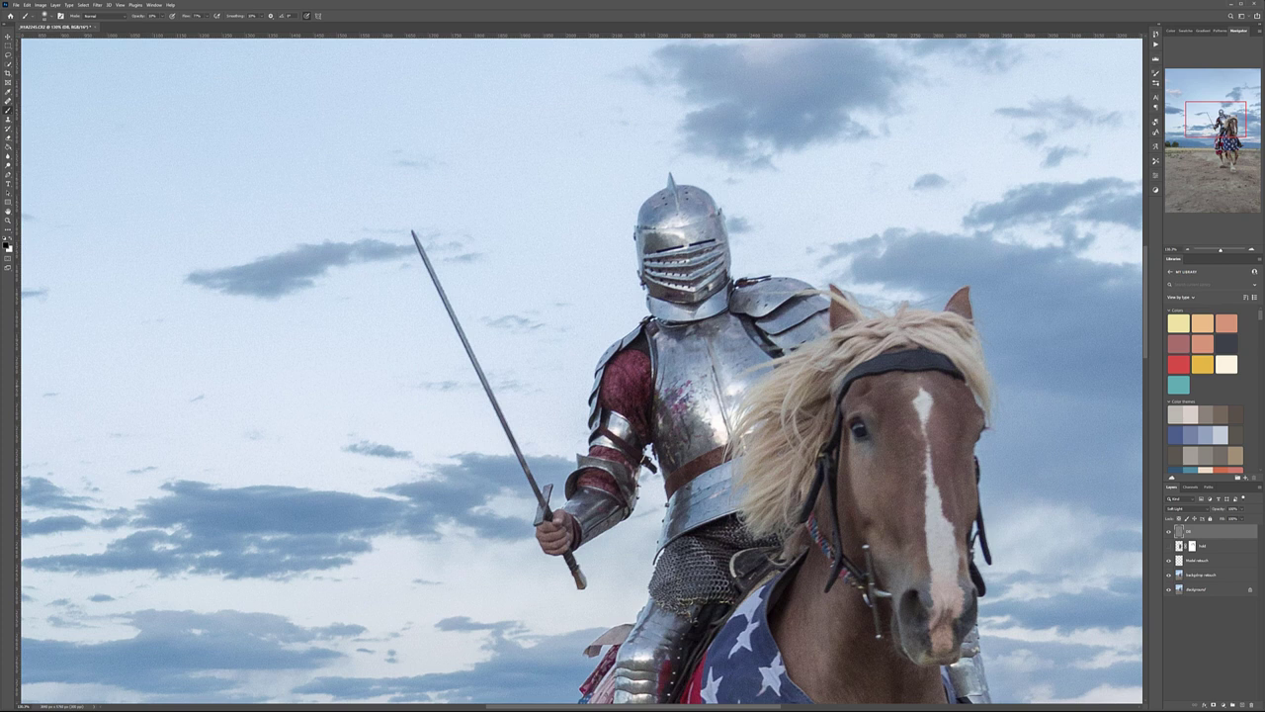
pyautogui.press('x')
pyautogui.moveTo(822, 548); pyautogui.dragTo(813, 371)
pyautogui.press('x')
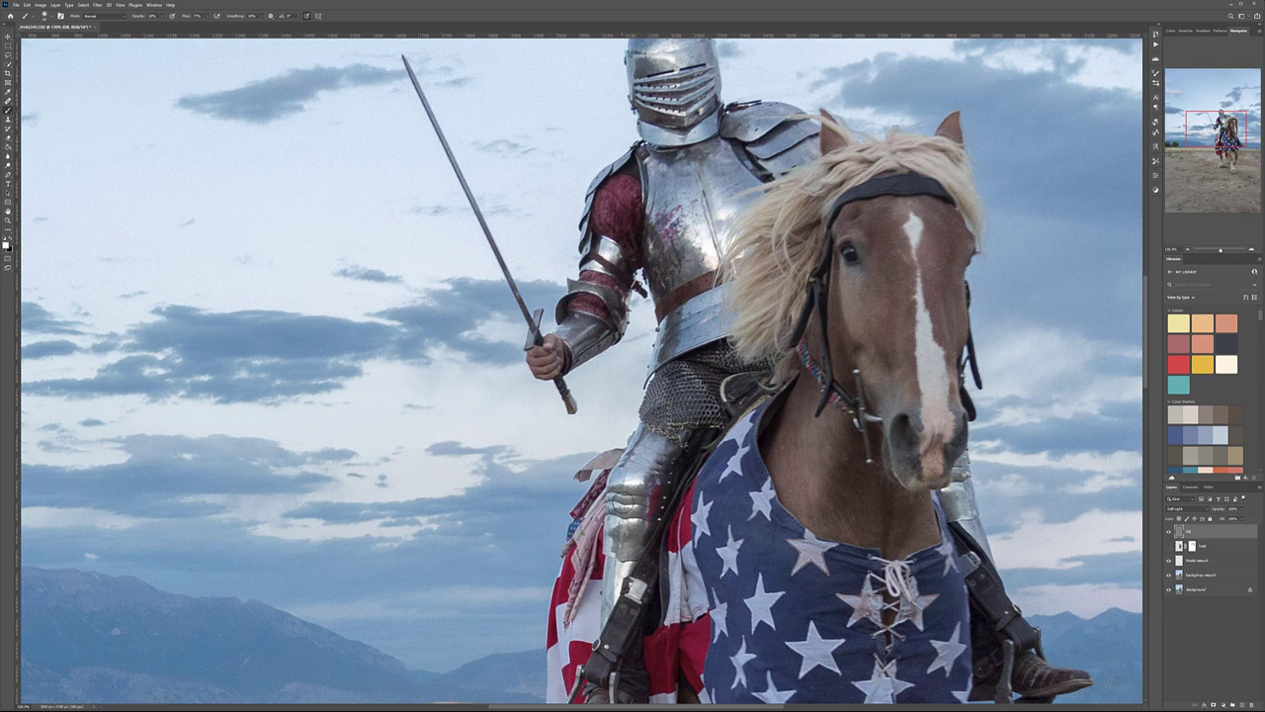
# Dodge and burn the horse's legs below the flag drape, alternating black and white paint.
pyautogui.moveTo(730, 557); pyautogui.dragTo(725, 309)
pyautogui.press('x')
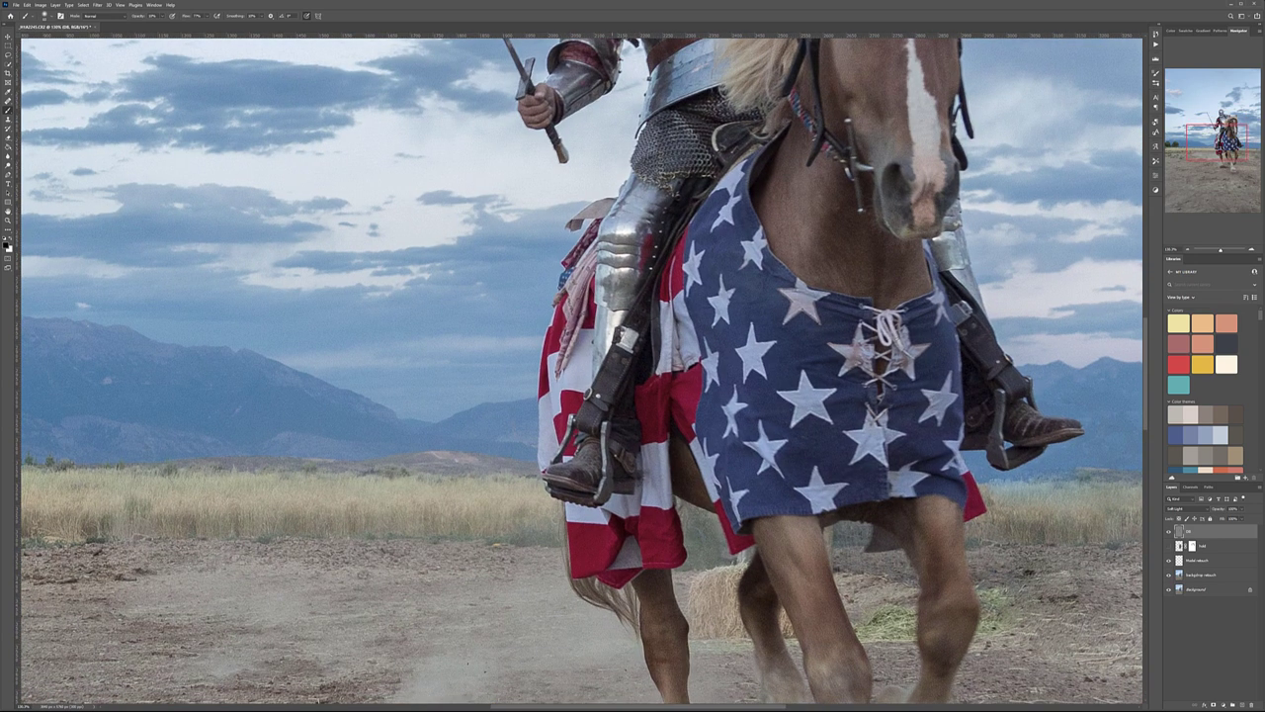
pyautogui.moveTo(892, 609); pyautogui.dragTo(753, 394)
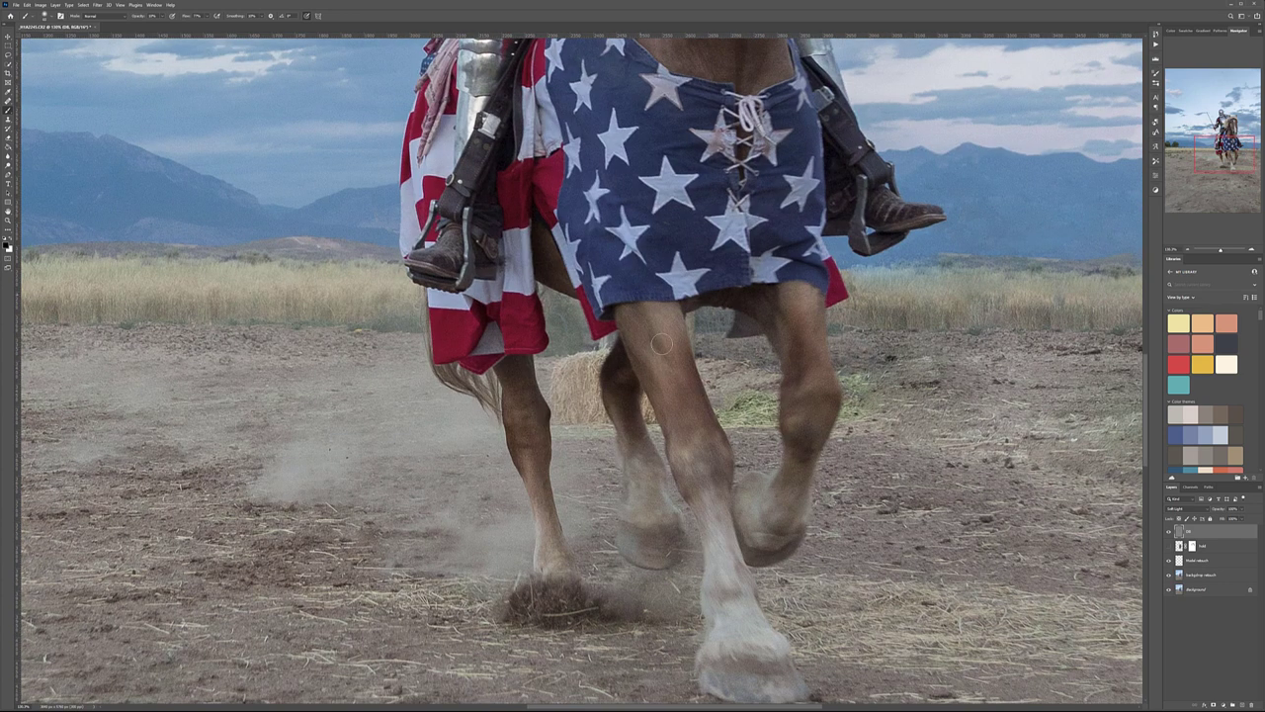
pyautogui.press('x')
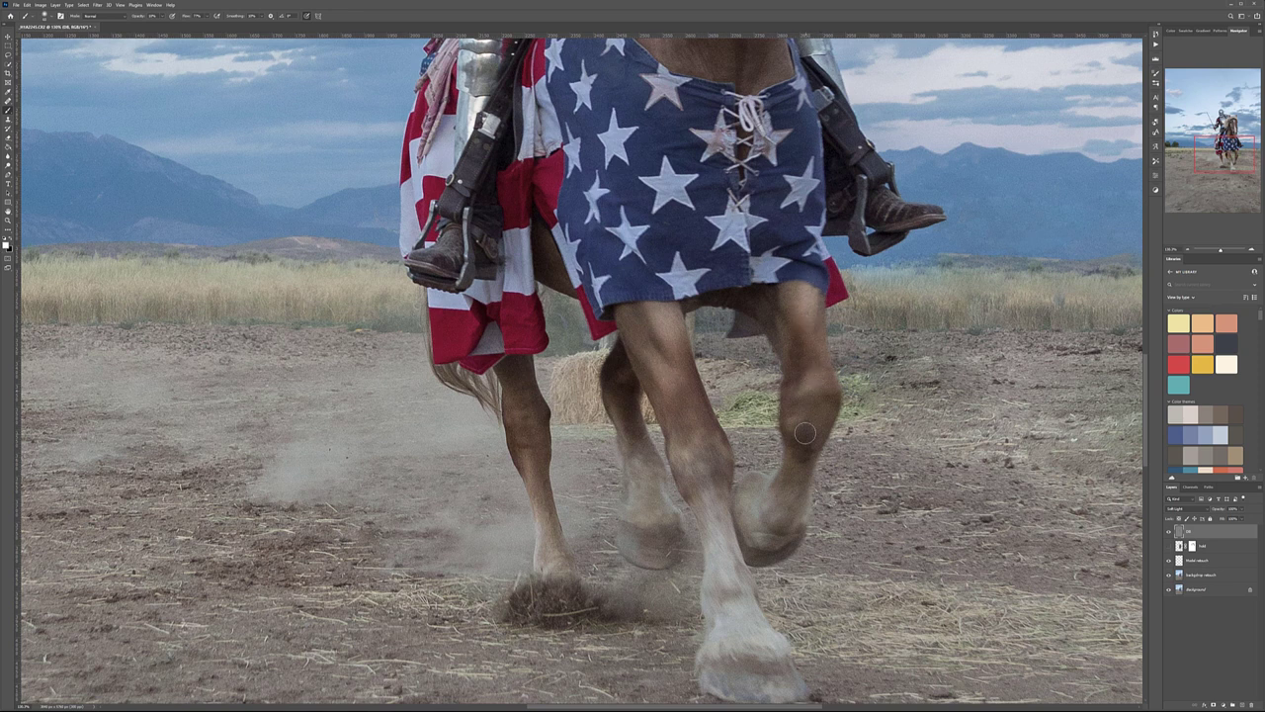
pyautogui.press('x')
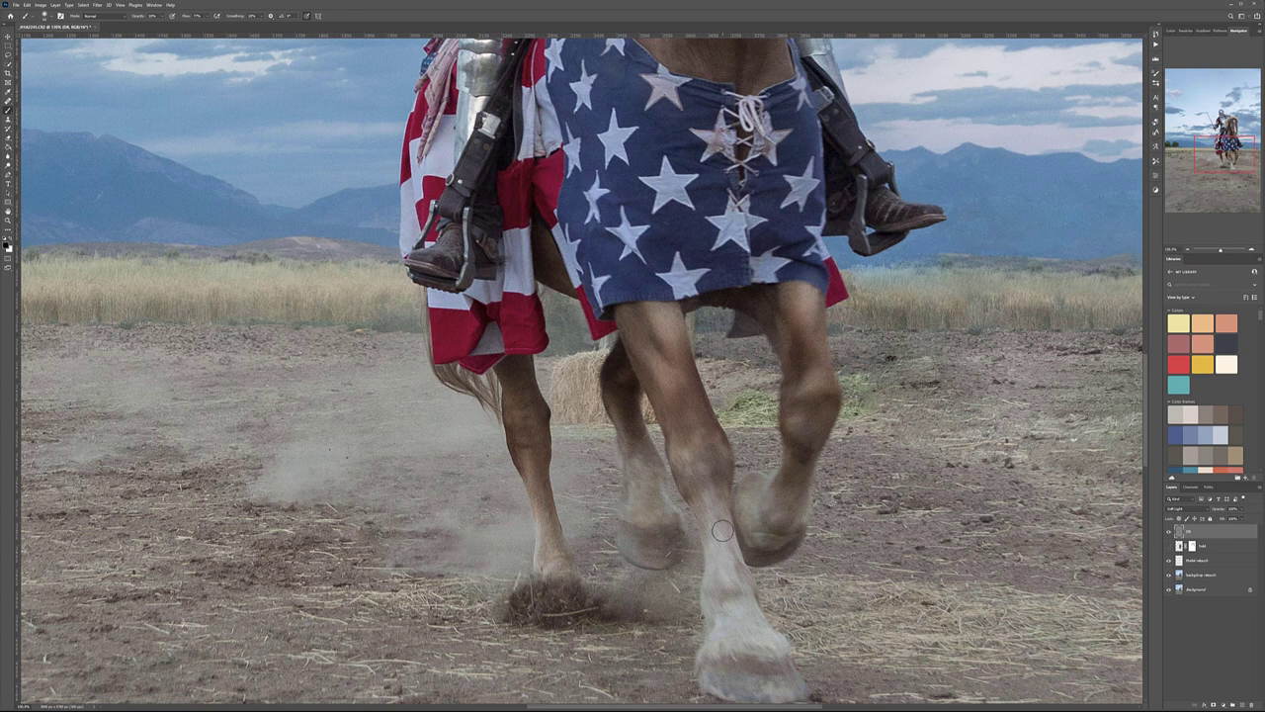
pyautogui.press('x')
pyautogui.press('x')
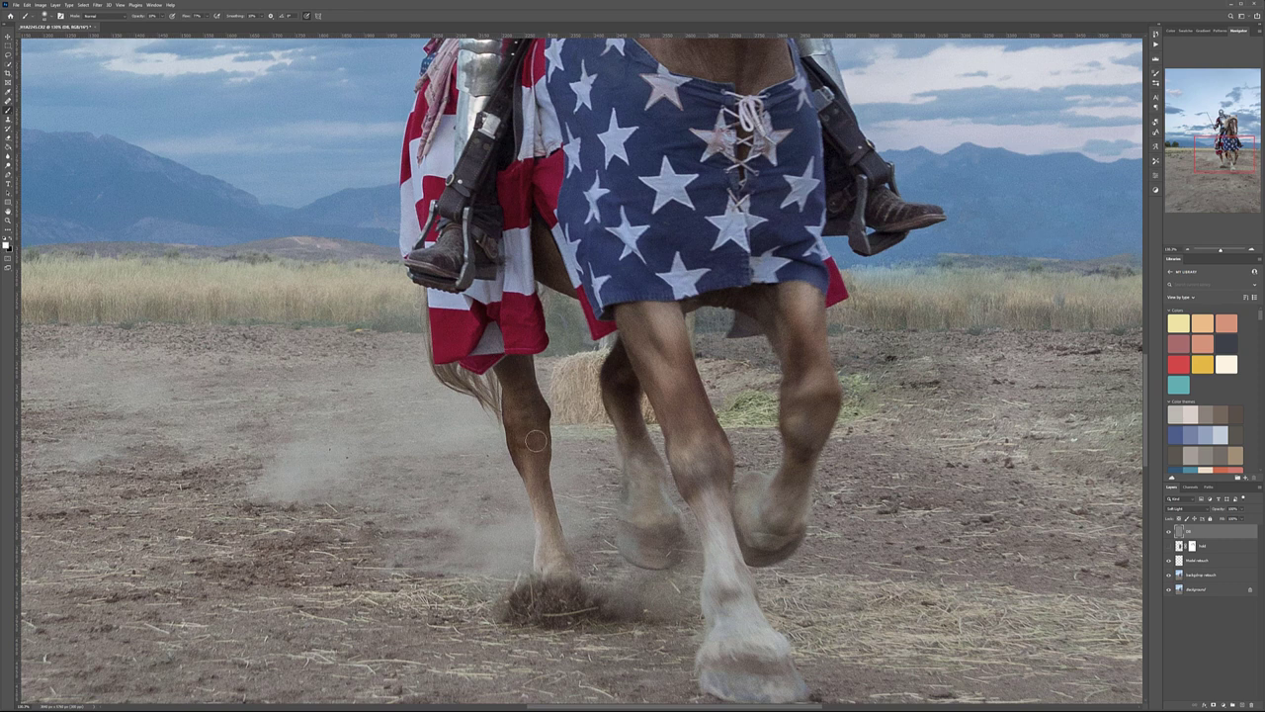
pyautogui.moveTo(539, 420); pyautogui.dragTo(655, 611)
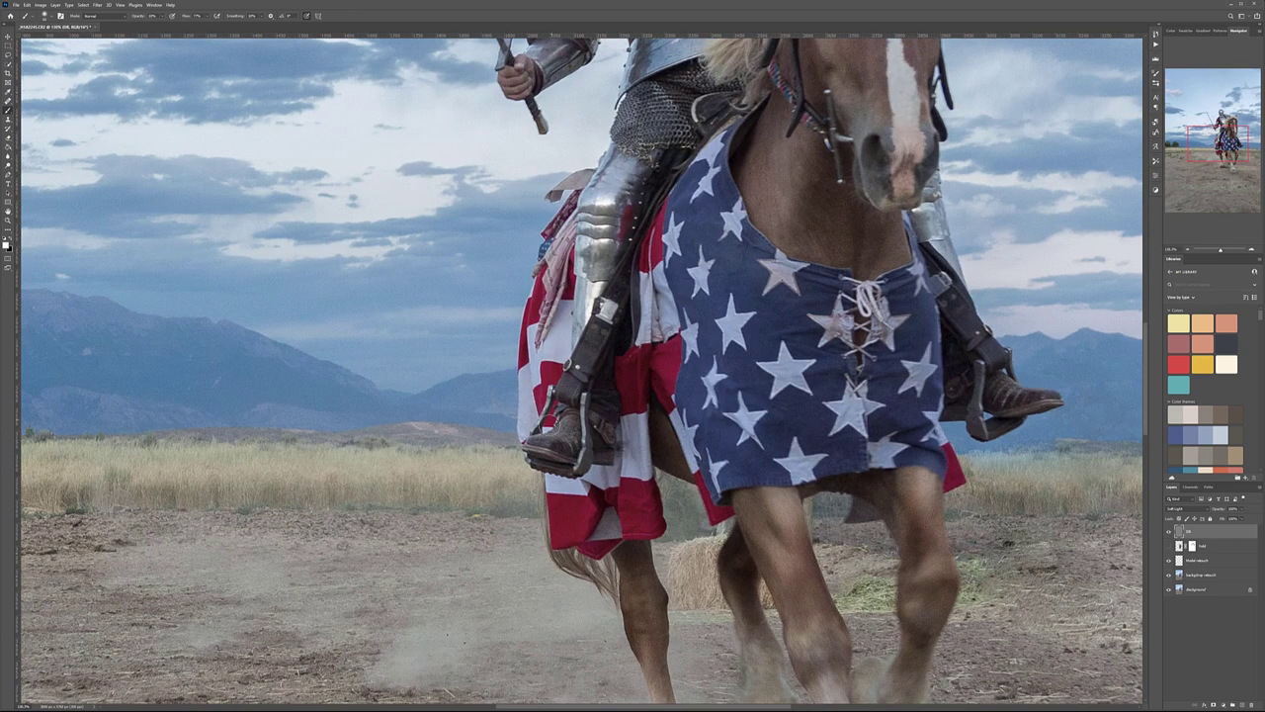
# Burn the shadowed folds of the red-and-white drape beside the knight's boot with black paint on the DB layer.
pyautogui.press('x')
pyautogui.moveTo(606, 500); pyautogui.dragTo(620, 448)
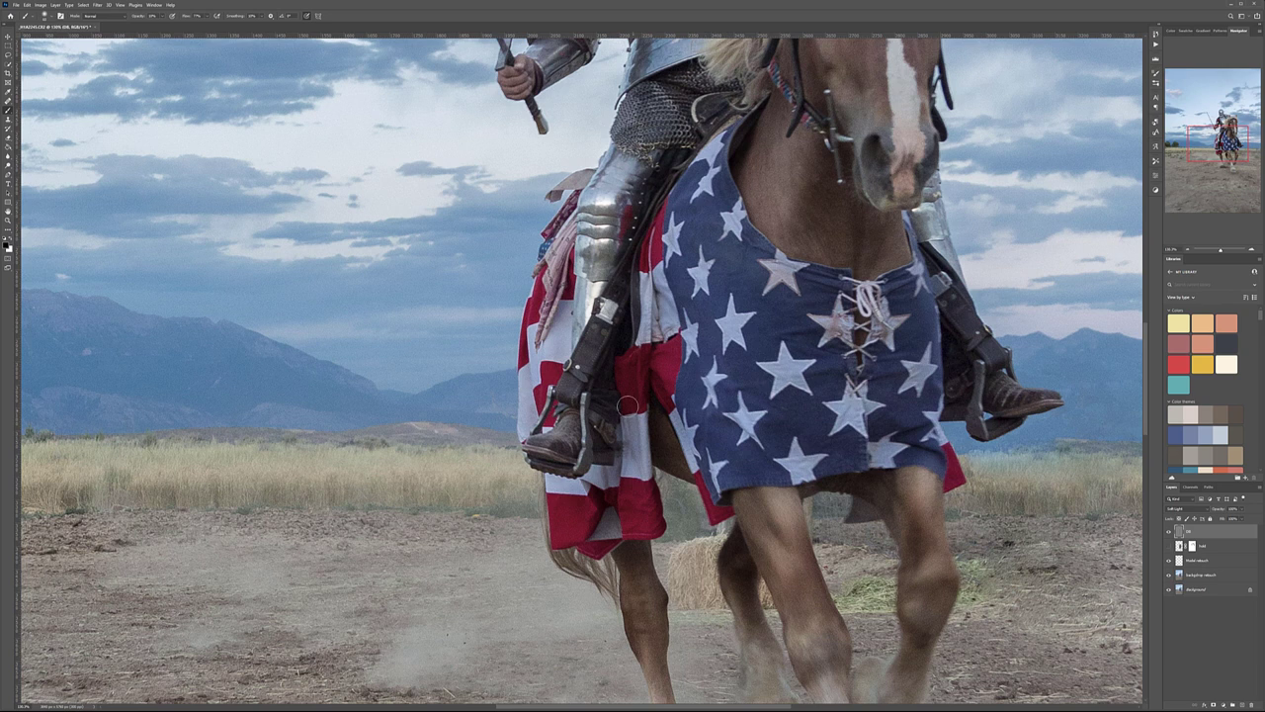
# Enlarge the brush greatly and burn the foreground ground and the photo's outer edges with broad black strokes on the DB layer.
pyautogui.scroll(-1, 726, 399)
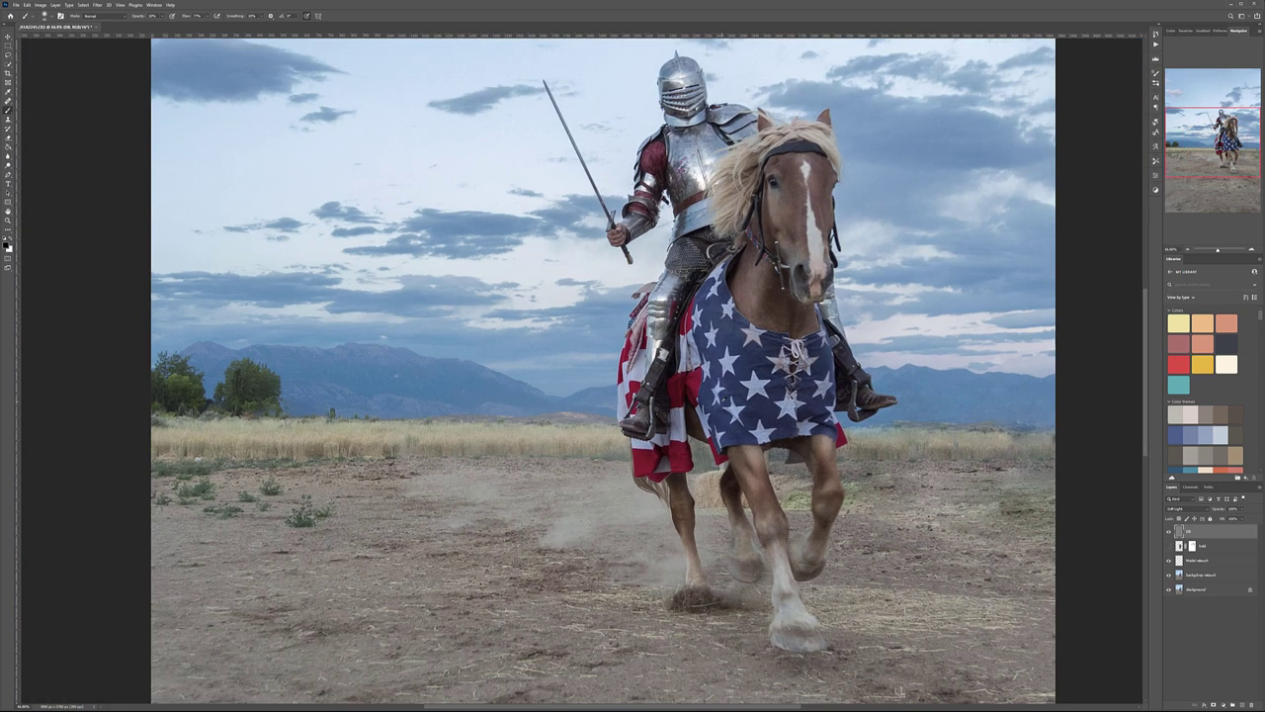
pyautogui.scroll(-2, 778, 351)
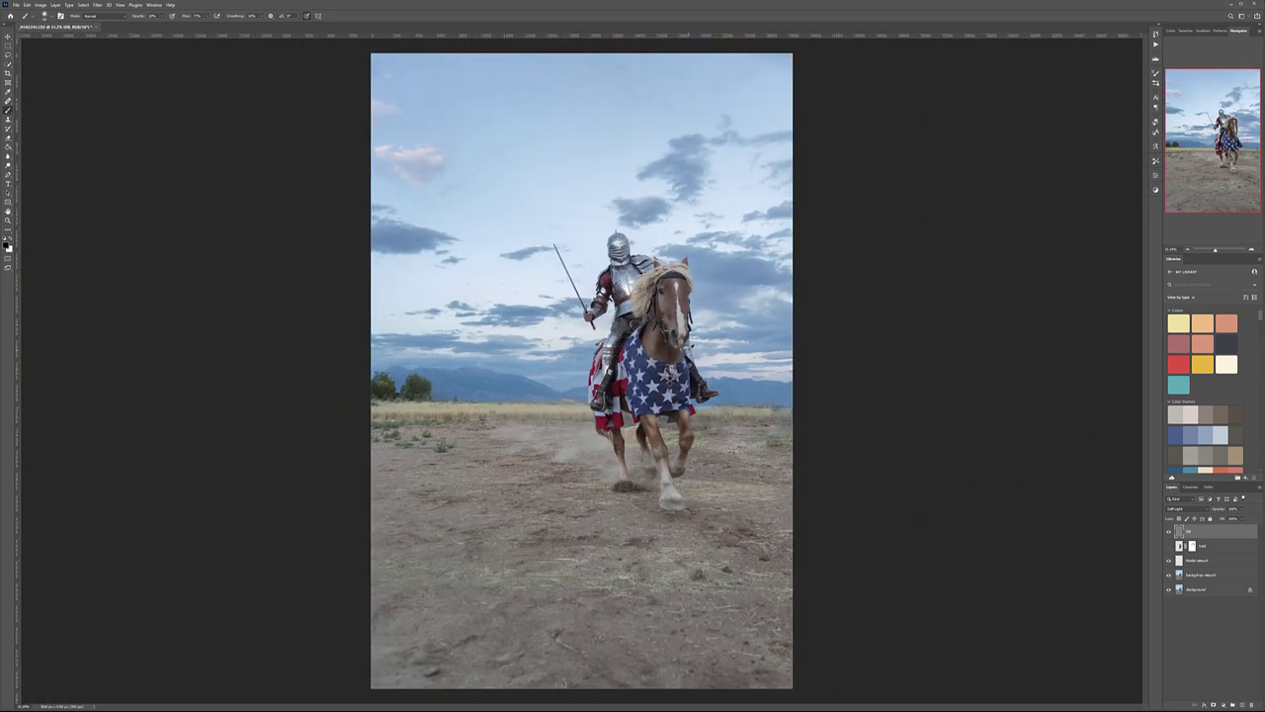
pyautogui.scroll(1, 691, 346)
pyautogui.scroll(-2, 647, 361)
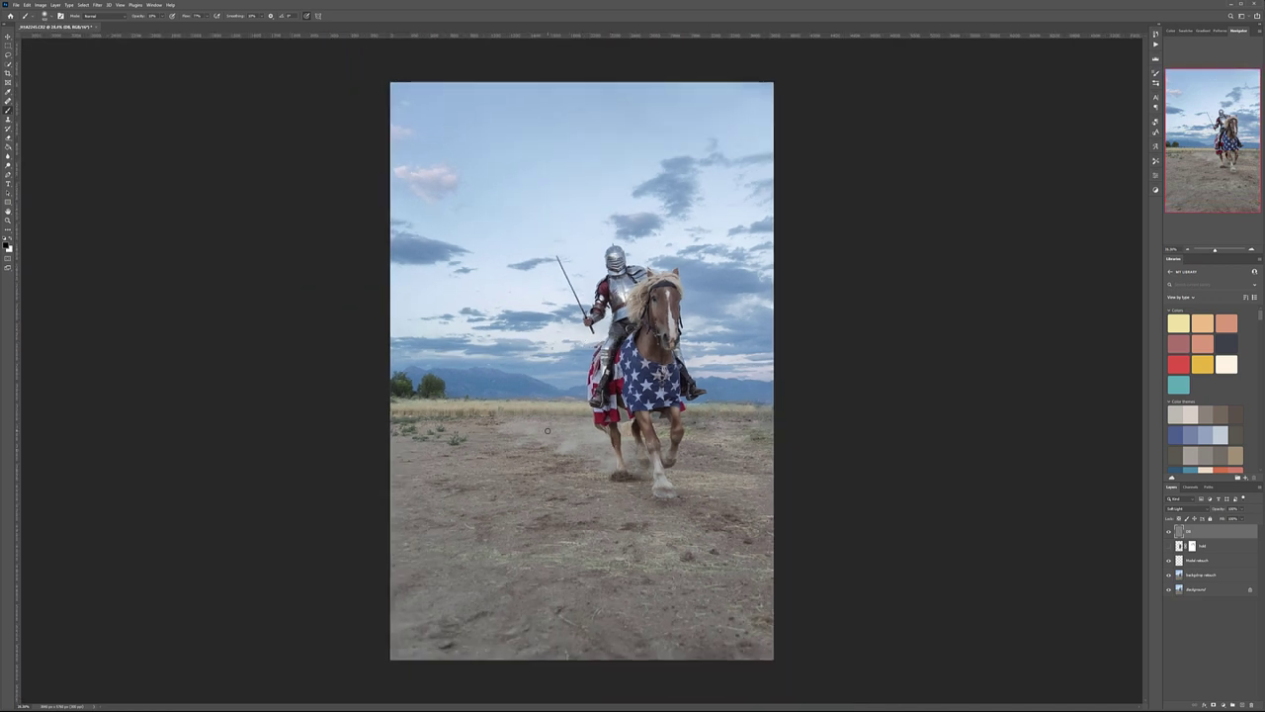
pyautogui.press(']')
pyautogui.press(']')
pyautogui.press(']')
pyautogui.press(']')
pyautogui.press(']')
pyautogui.press(']')
pyautogui.press(']')
pyautogui.press(']')
pyautogui.press(']')
pyautogui.press(']')
pyautogui.moveTo(379, 474)
pyautogui.mouseDown()
pyautogui.moveTo(409, 455)
pyautogui.moveTo(462, 618)
pyautogui.moveTo(424, 636)
pyautogui.moveTo(459, 612)
pyautogui.moveTo(474, 643)
pyautogui.moveTo(796, 605)
pyautogui.moveTo(829, 526)
pyautogui.moveTo(738, 599)
pyautogui.moveTo(788, 443)
pyautogui.mouseUp()
pyautogui.moveTo(385, 441)
pyautogui.mouseDown()
pyautogui.moveTo(417, 474)
pyautogui.moveTo(406, 556)
pyautogui.moveTo(427, 661)
pyautogui.moveTo(500, 632)
pyautogui.moveTo(797, 596)
pyautogui.moveTo(710, 624)
pyautogui.moveTo(380, 479)
pyautogui.moveTo(740, 662)
pyautogui.moveTo(805, 627)
pyautogui.moveTo(385, 593)
pyautogui.moveTo(388, 623)
pyautogui.mouseUp()
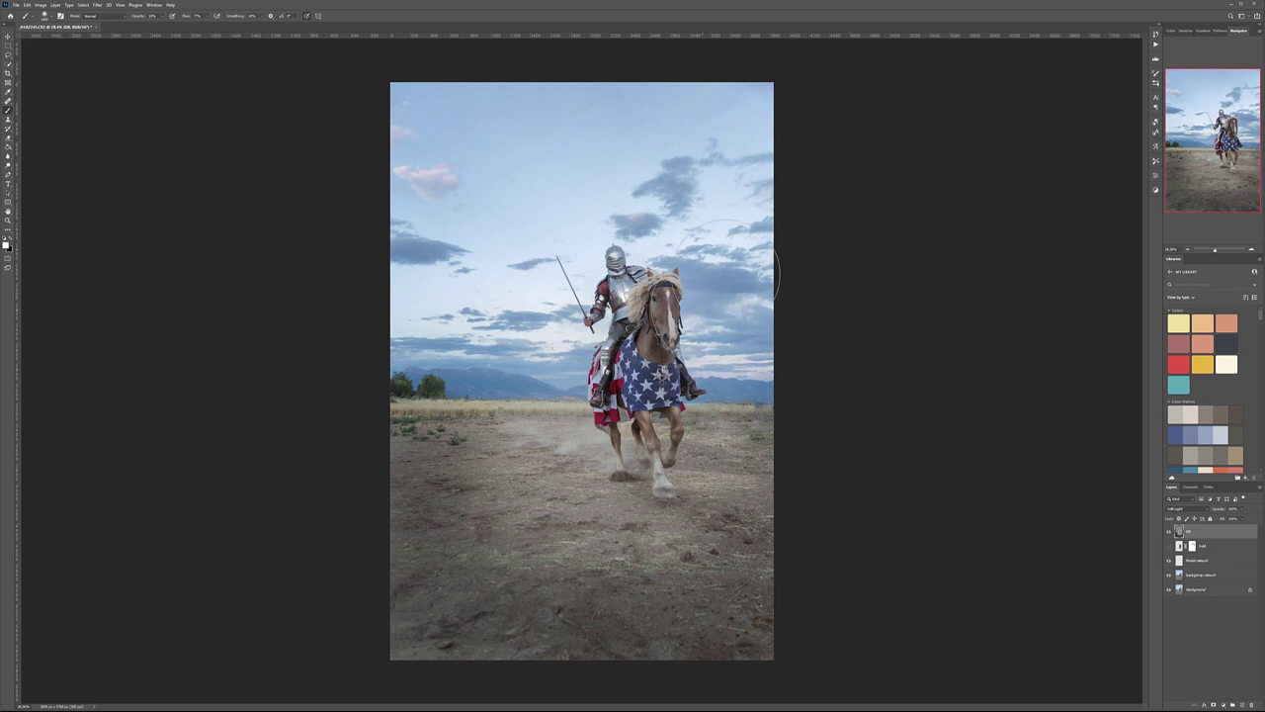
# Compare the photo with and without the dodge and burn layer.
pyautogui.click(1169, 531)
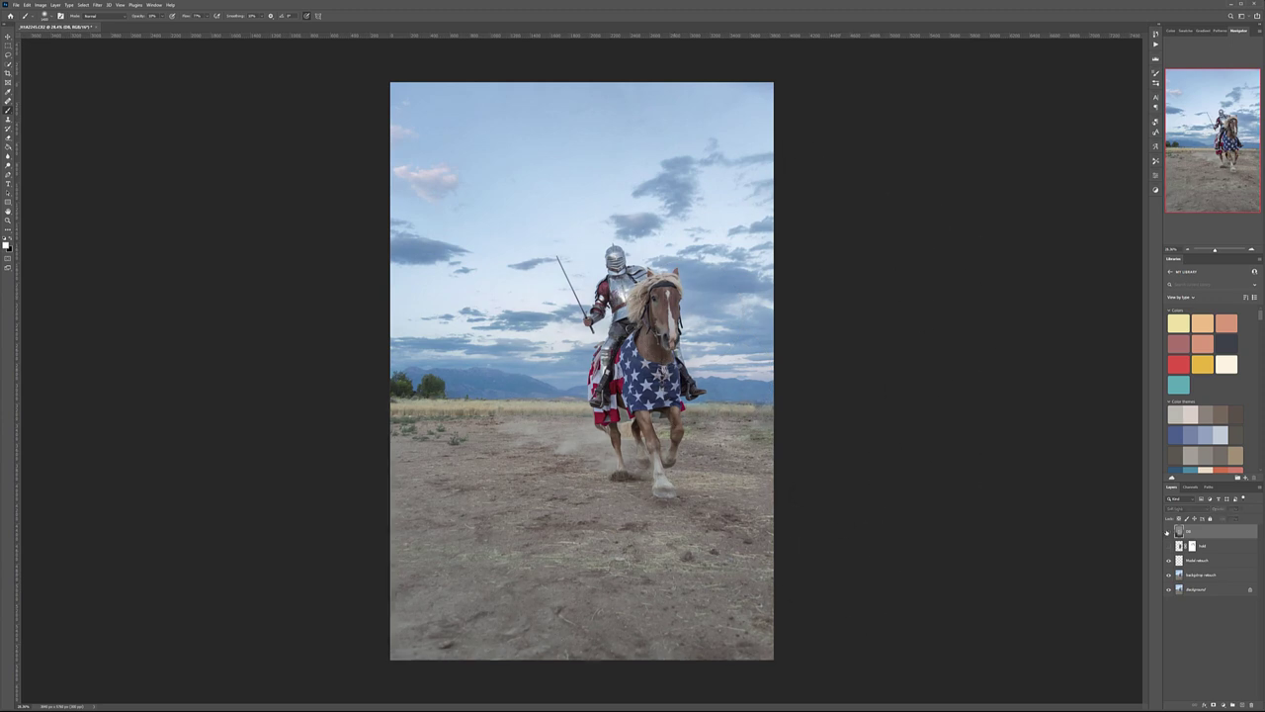
pyautogui.click(1168, 532)
pyautogui.click(1169, 532)
pyautogui.click(1169, 532)
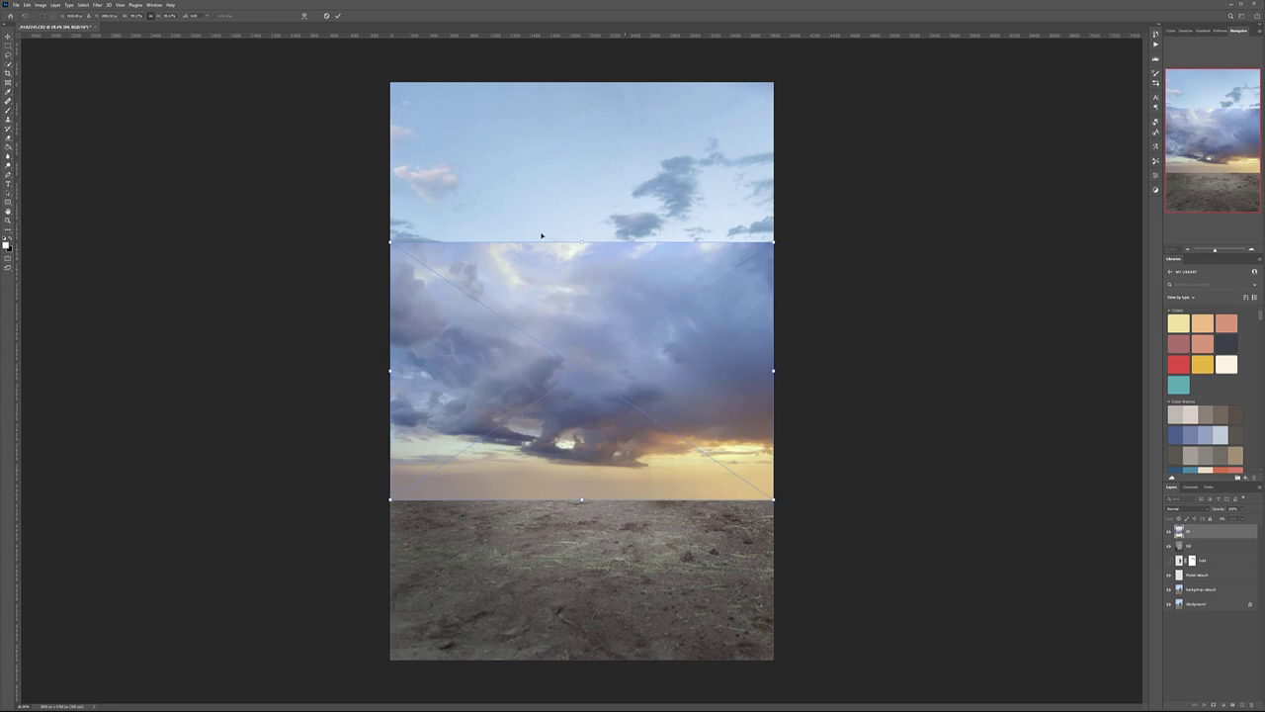
# Align the placed sunset sky with the canvas top, enlarge it past the photo's width and shift it to place the glow behind the horse.
pyautogui.moveTo(539, 252); pyautogui.dragTo(539, 114)
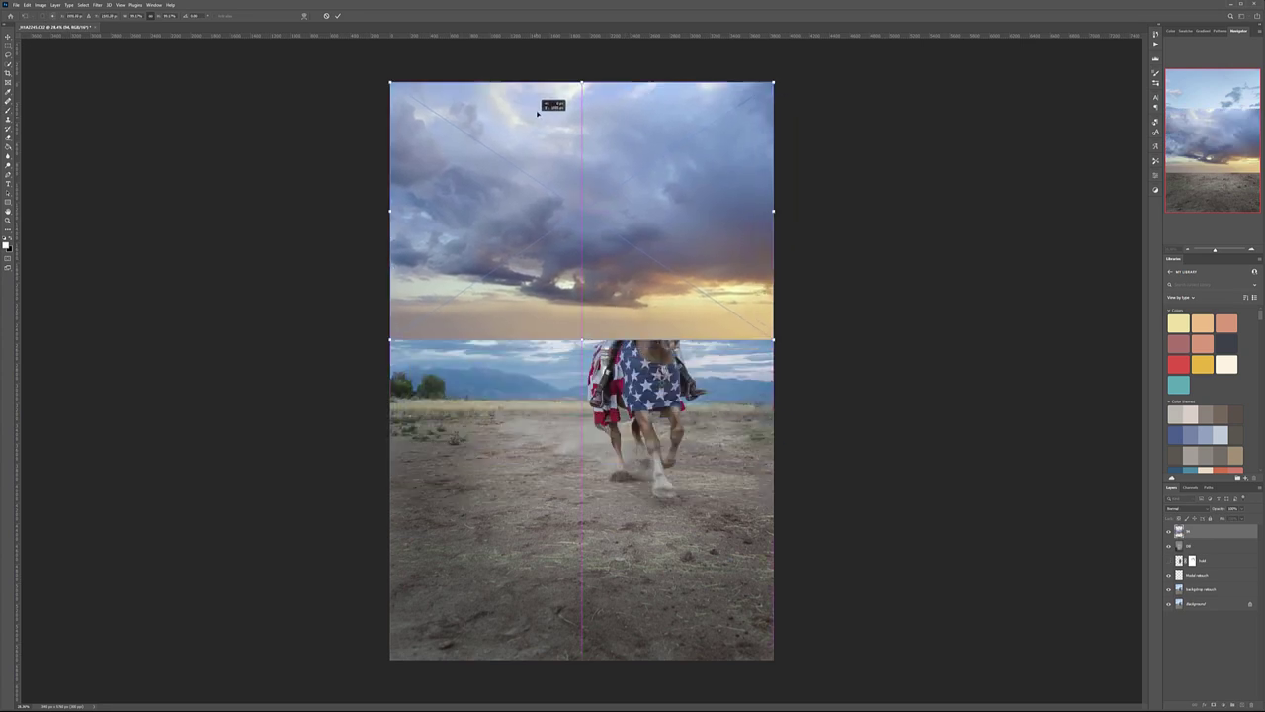
pyautogui.moveTo(775, 340); pyautogui.dragTo(867, 526)
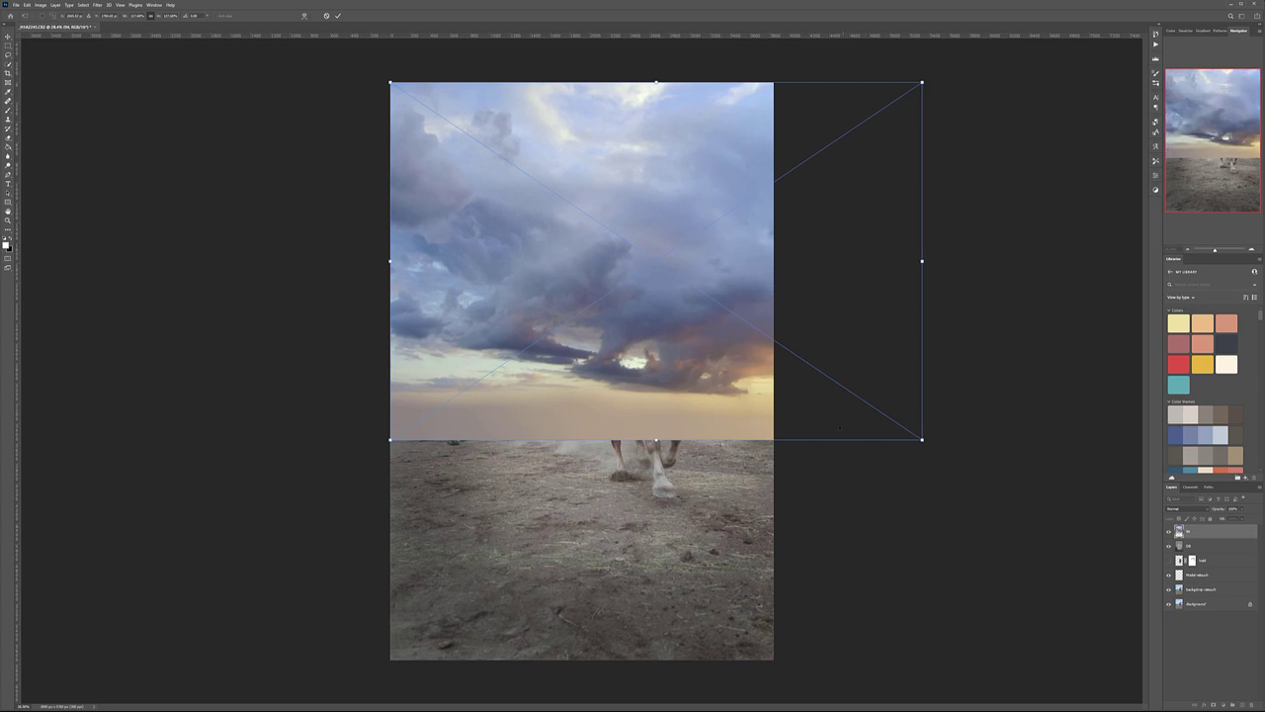
pyautogui.press('Return')
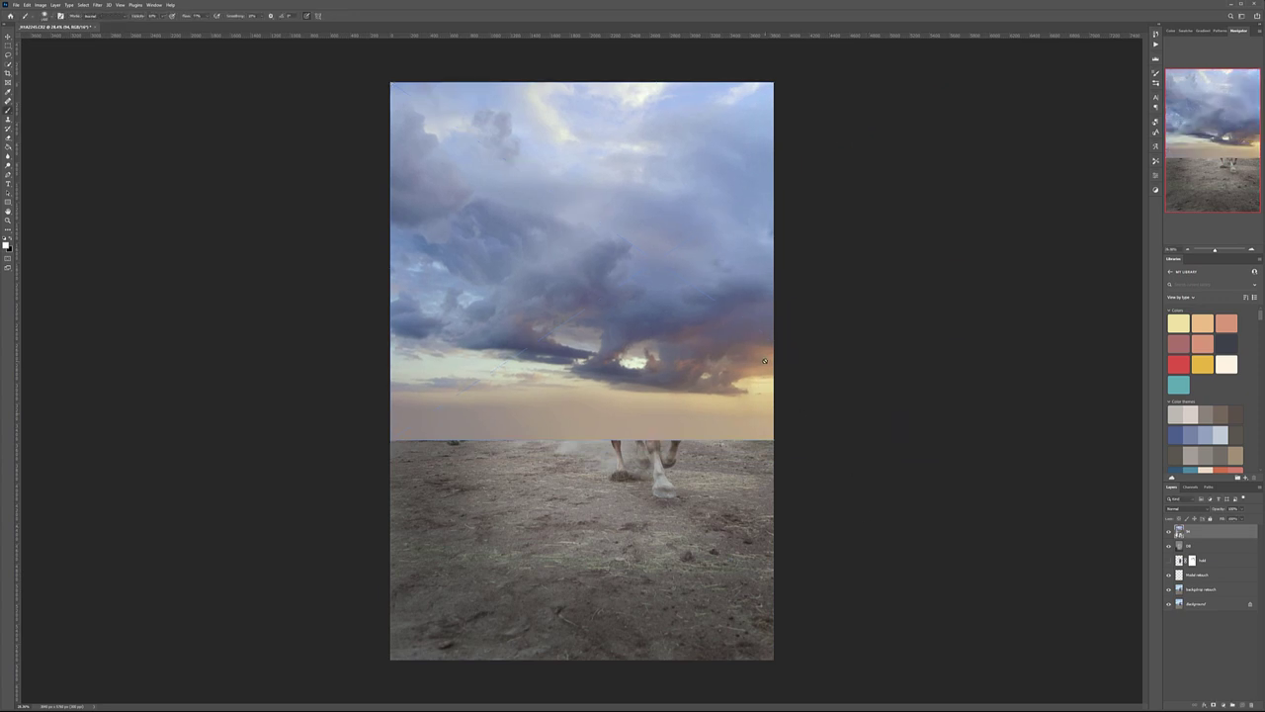
pyautogui.click(8, 36)
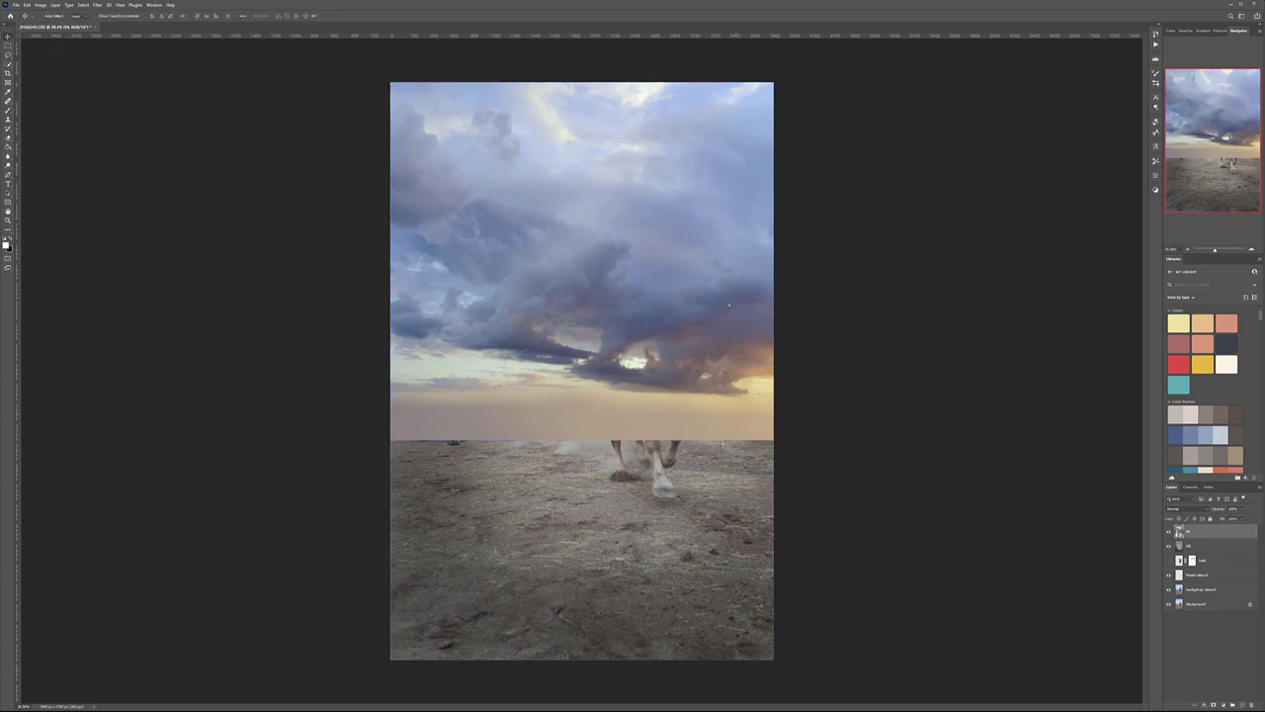
pyautogui.moveTo(737, 305); pyautogui.dragTo(610, 294)
pyautogui.moveTo(744, 379); pyautogui.dragTo(747, 341)
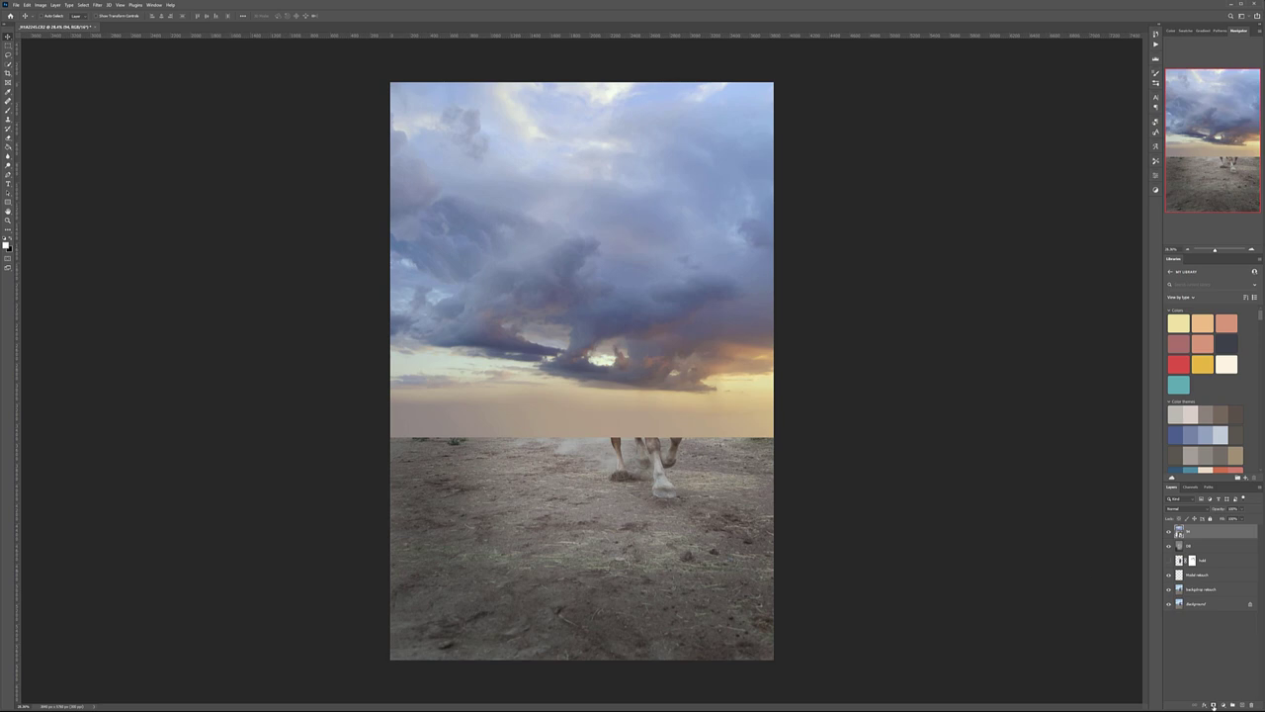
# Add a black mask to the sky layer, softly paint the upper clouds in with white, and compare with the layer hidden.
pyautogui.keyDown('alt'); pyautogui.click(1214, 704); pyautogui.keyUp('alt')
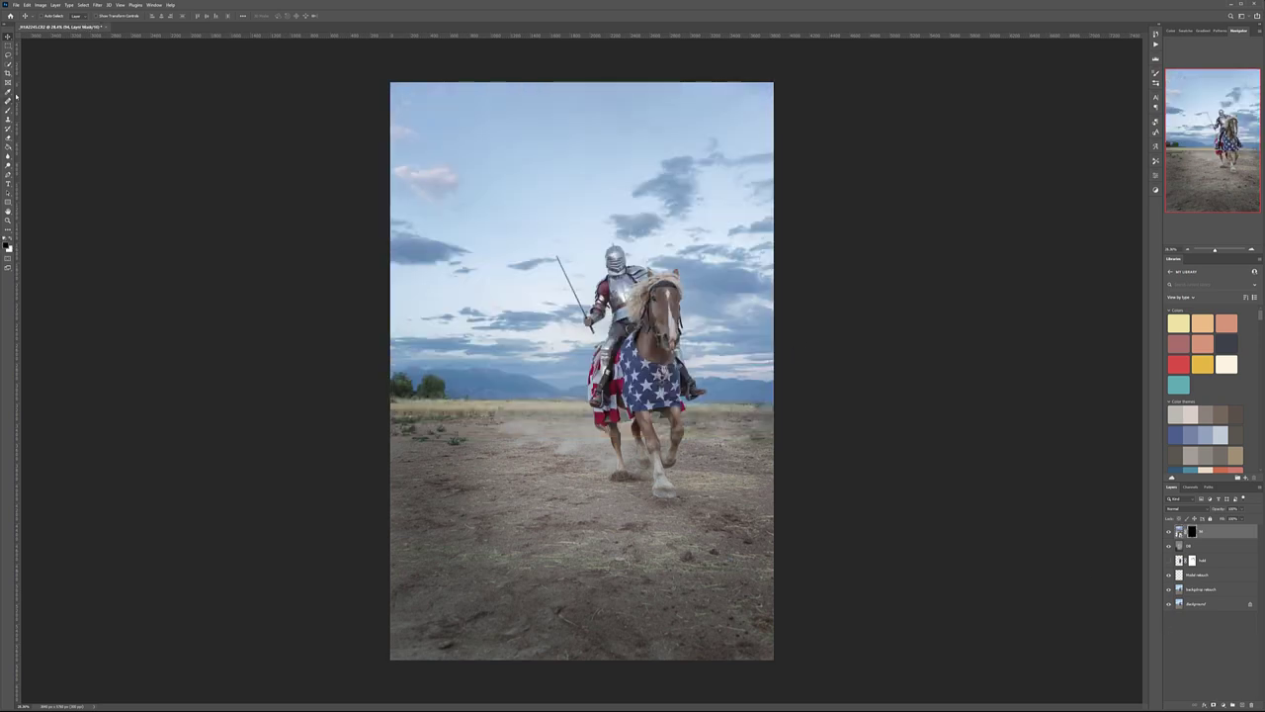
pyautogui.click(9, 107)
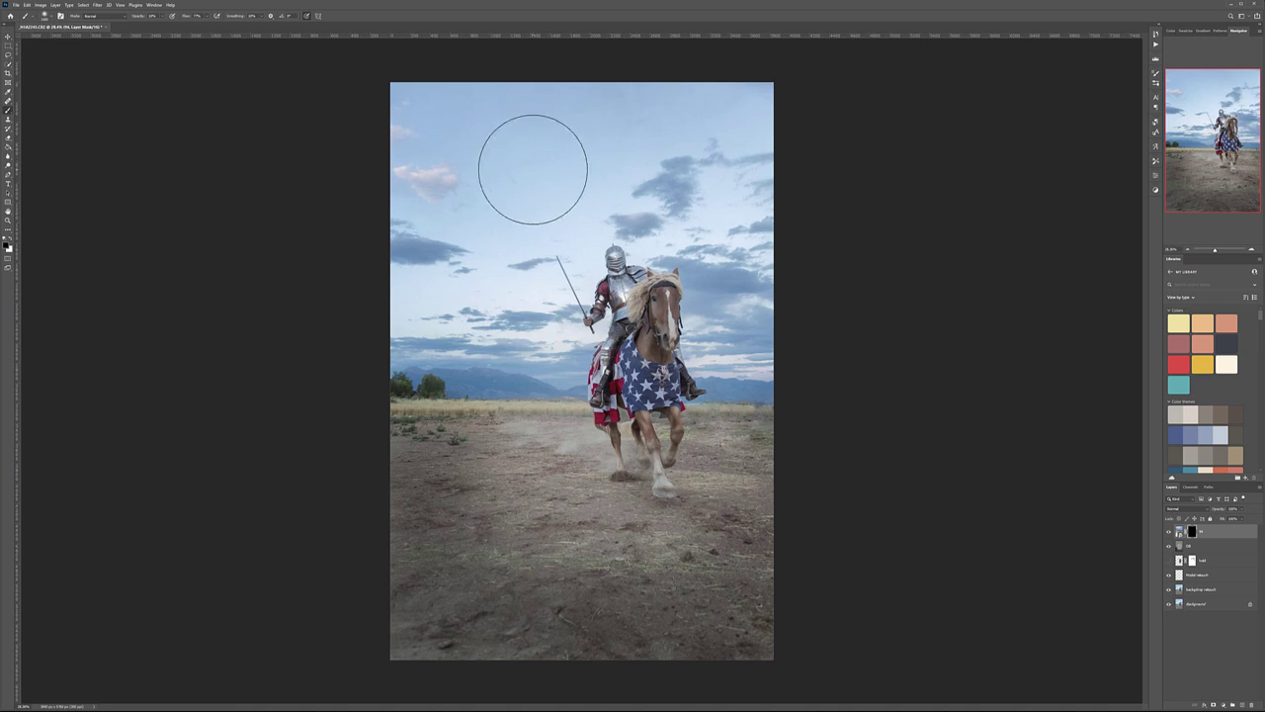
pyautogui.press('x')
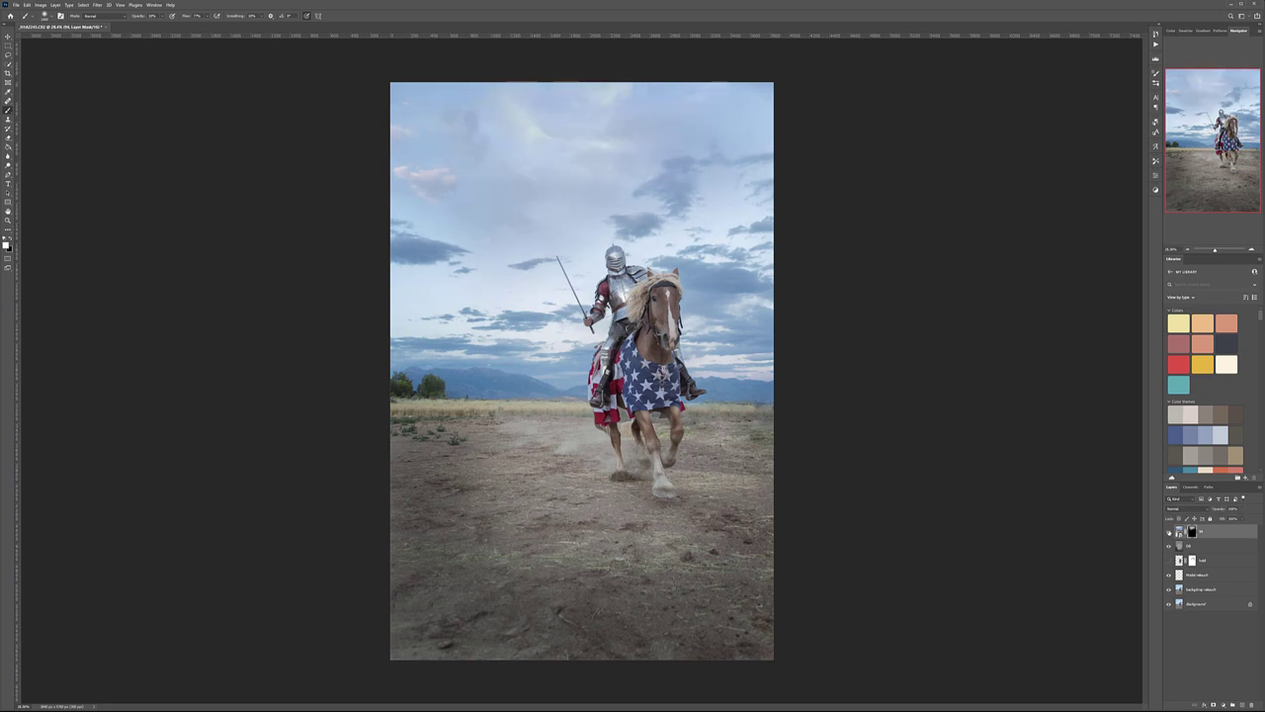
pyautogui.click(1168, 532)
pyautogui.click(1169, 532)
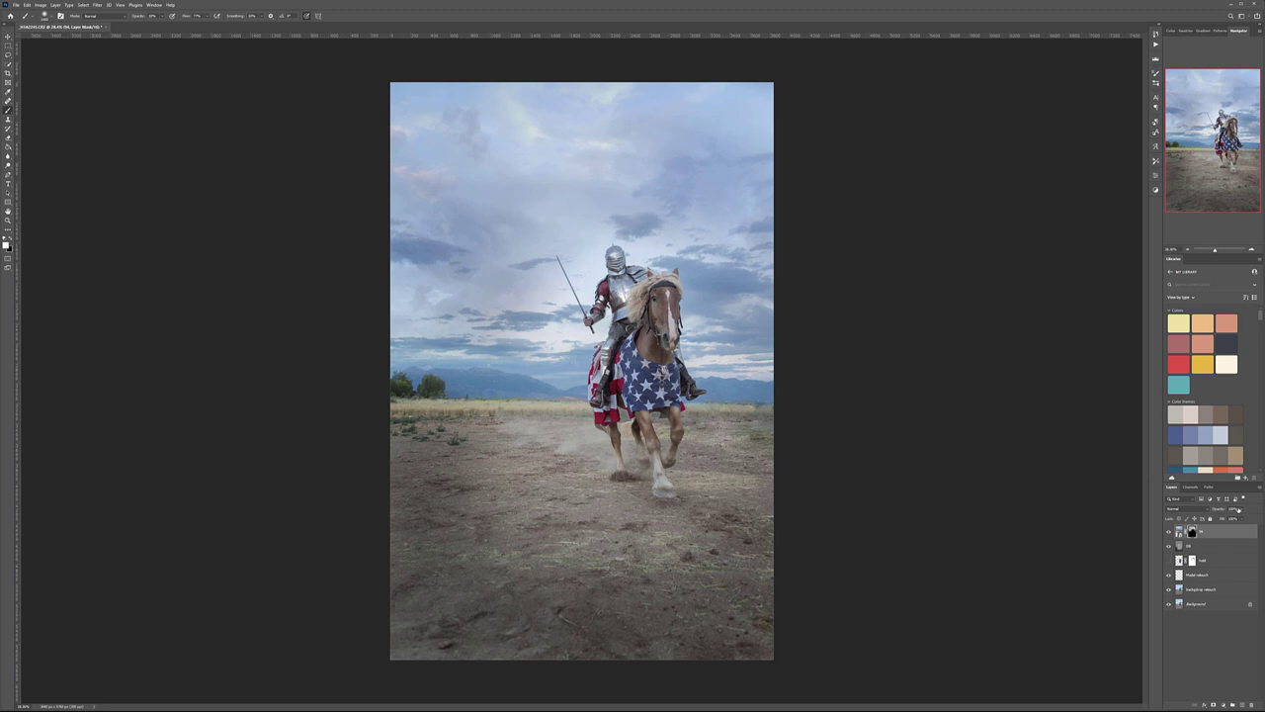
# Try Multiply on the sky layer, return it to Normal, and paint white on its mask to reveal clouds down to the horizon.
pyautogui.click(1205, 510)
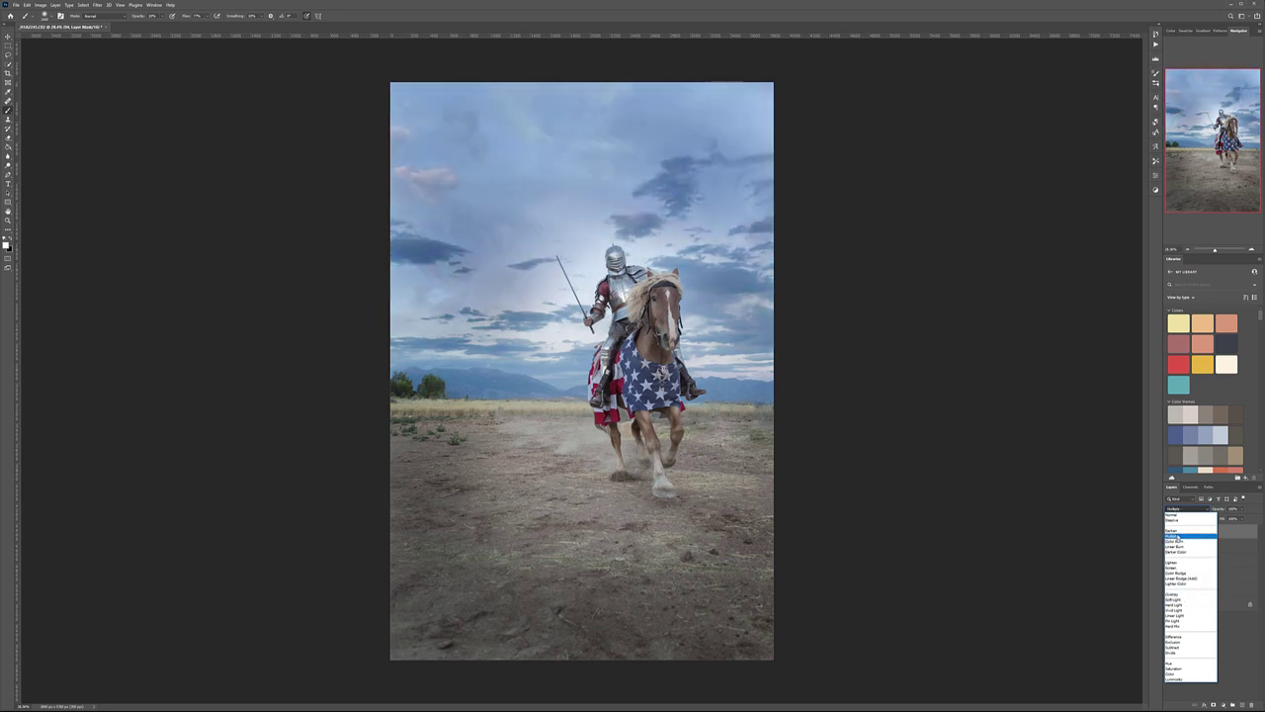
pyautogui.click(1179, 516)
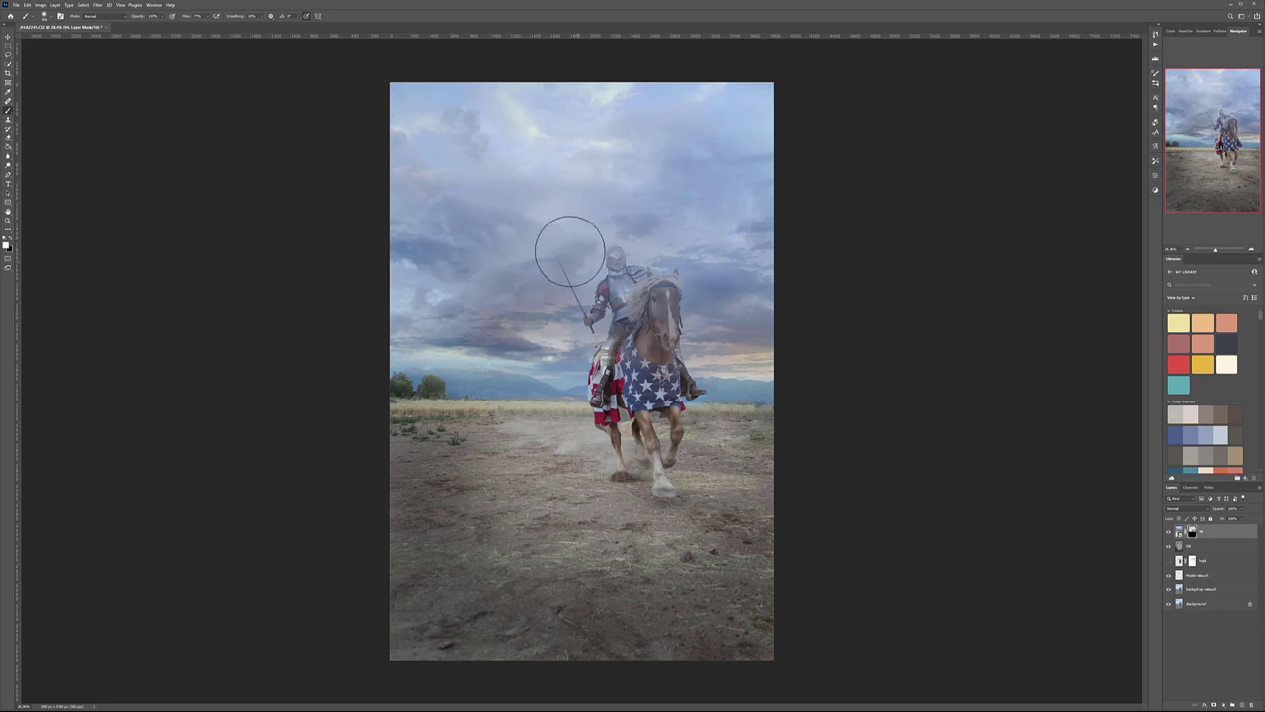
pyautogui.moveTo(386, 242); pyautogui.dragTo(860, 263)
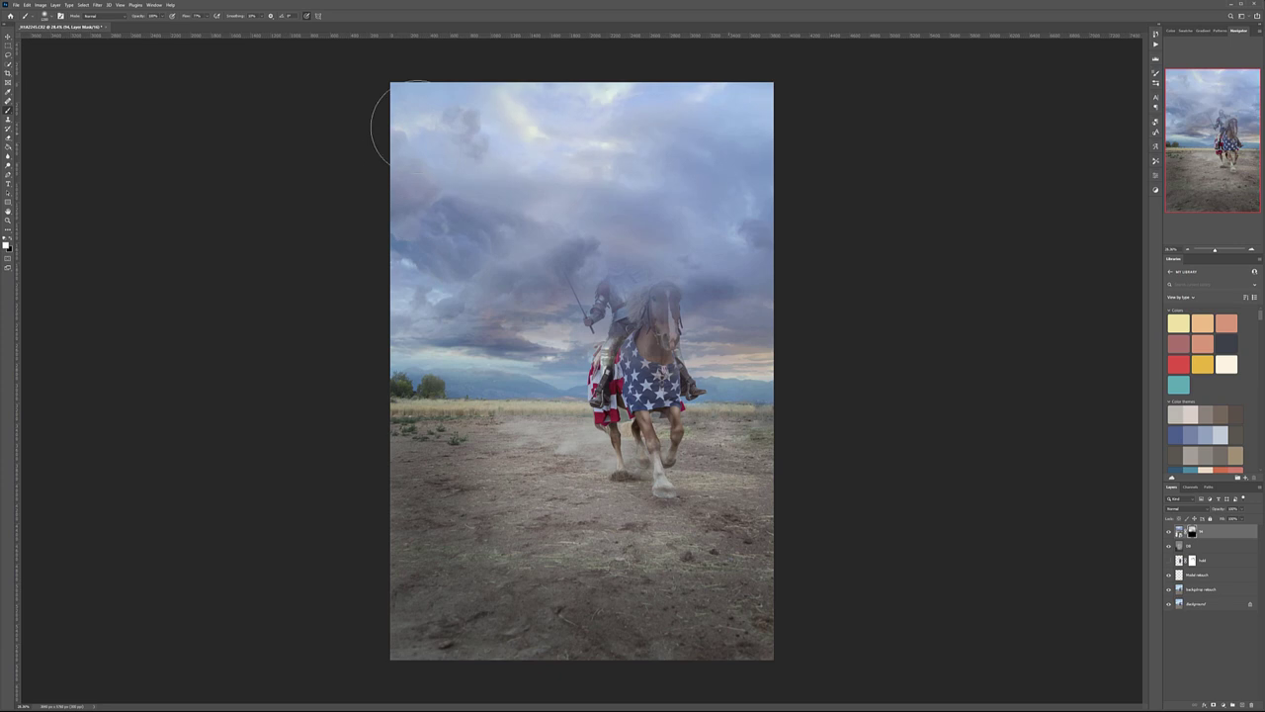
pyautogui.moveTo(771, 306)
pyautogui.mouseDown()
pyautogui.moveTo(435, 295)
pyautogui.moveTo(682, 316)
pyautogui.moveTo(791, 310)
pyautogui.moveTo(813, 330)
pyautogui.mouseUp()
pyautogui.moveTo(919, 340)
pyautogui.mouseDown()
pyautogui.moveTo(591, 289)
pyautogui.moveTo(757, 251)
pyautogui.moveTo(390, 188)
pyautogui.moveTo(699, 119)
pyautogui.mouseUp()
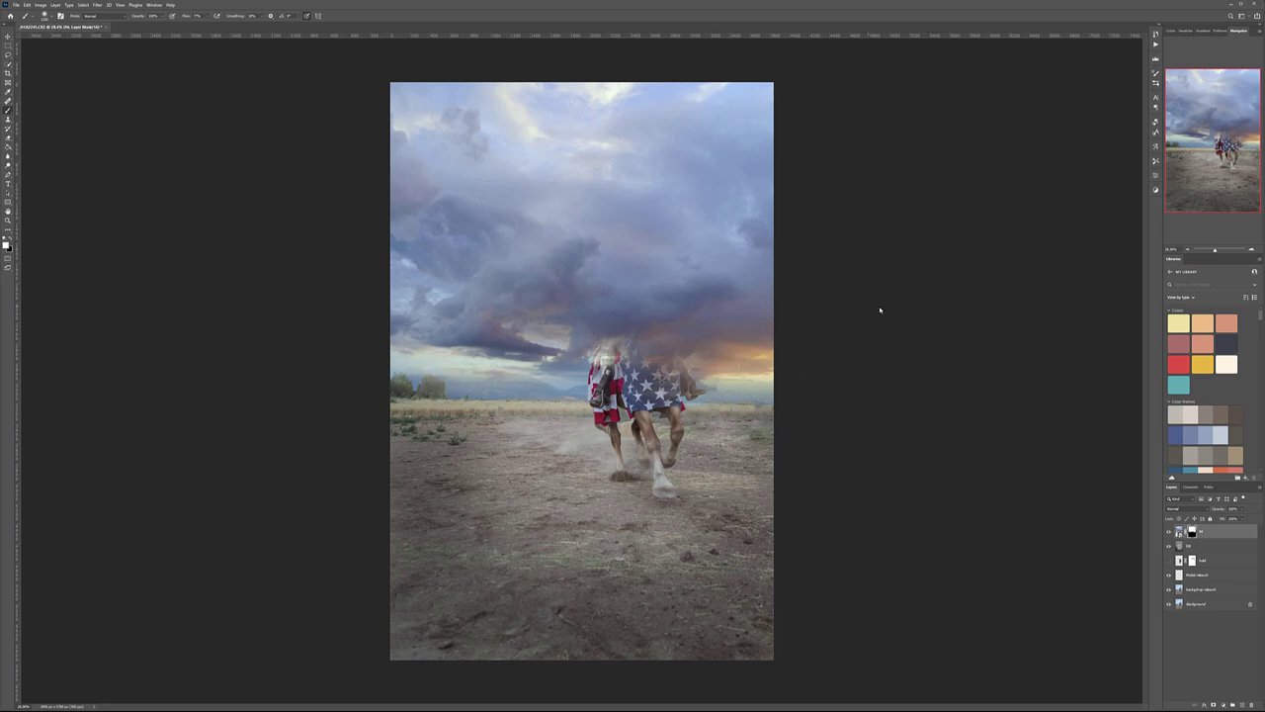
pyautogui.moveTo(636, 339); pyautogui.dragTo(566, 362)
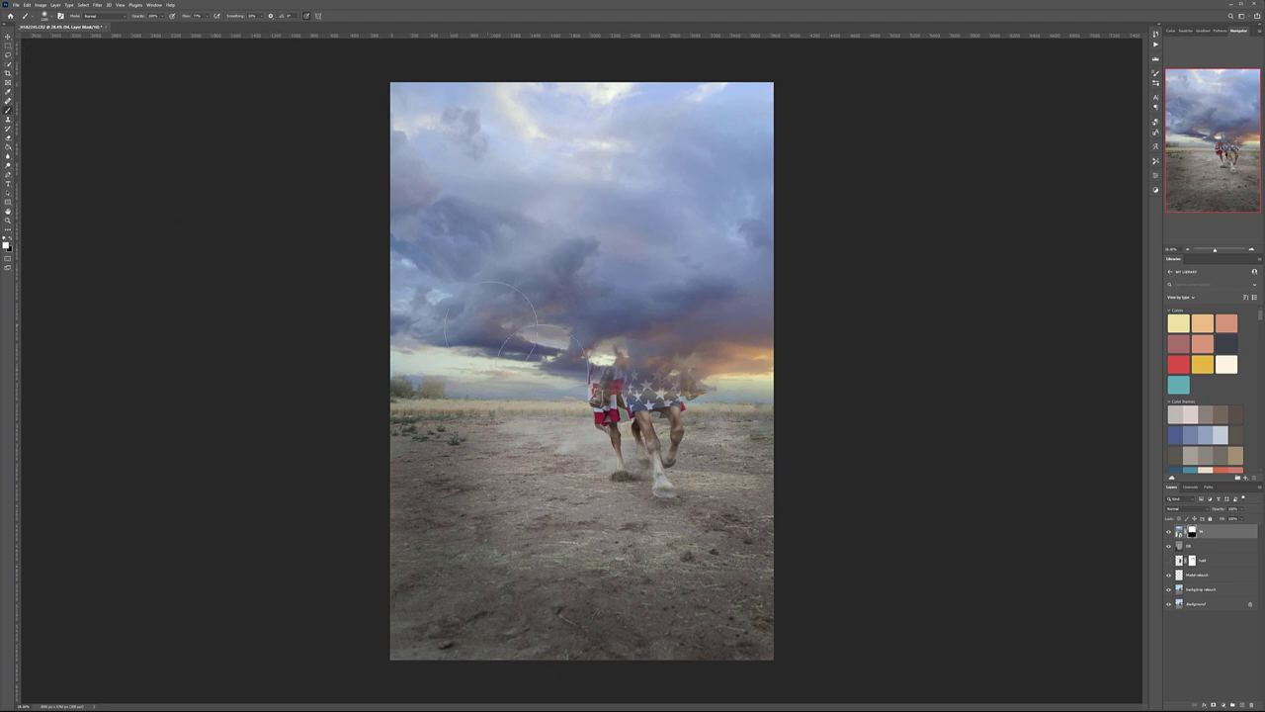
# Shrink the brush and paint black on the sky mask to bring back the knight, sword, horse and boots.
pyautogui.scroll(3, 638, 353)
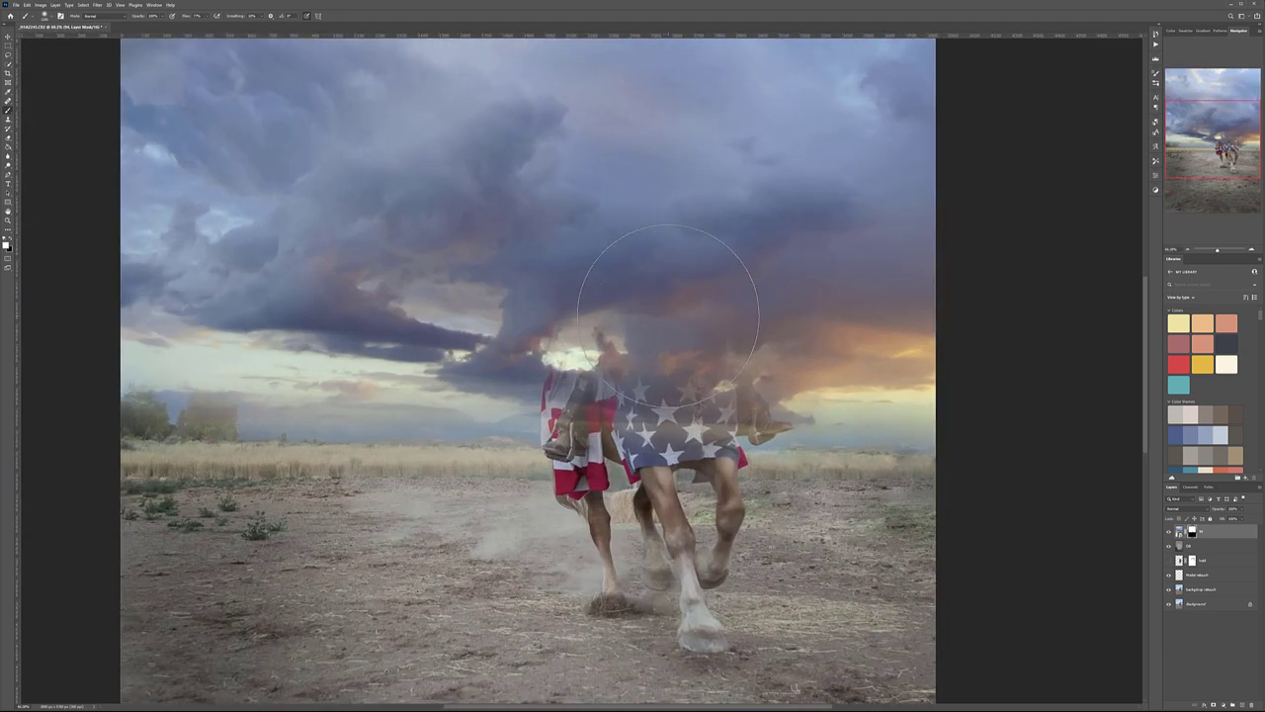
pyautogui.press('[')
pyautogui.press('[')
pyautogui.press('x')
pyautogui.moveTo(682, 324)
pyautogui.mouseDown()
pyautogui.moveTo(607, 401)
pyautogui.moveTo(578, 404)
pyautogui.moveTo(585, 367)
pyautogui.moveTo(692, 358)
pyautogui.moveTo(680, 223)
pyautogui.moveTo(593, 211)
pyautogui.moveTo(594, 147)
pyautogui.moveTo(585, 264)
pyautogui.moveTo(633, 259)
pyautogui.moveTo(574, 259)
pyautogui.moveTo(488, 160)
pyautogui.moveTo(578, 309)
pyautogui.moveTo(485, 146)
pyautogui.moveTo(582, 267)
pyautogui.mouseUp()
pyautogui.moveTo(687, 218)
pyautogui.mouseDown()
pyautogui.moveTo(731, 182)
pyautogui.moveTo(704, 169)
pyautogui.moveTo(744, 317)
pyautogui.moveTo(753, 451)
pyautogui.moveTo(739, 322)
pyautogui.mouseUp()
pyautogui.moveTo(740, 321); pyautogui.dragTo(797, 443)
pyautogui.moveTo(603, 336); pyautogui.dragTo(568, 361)
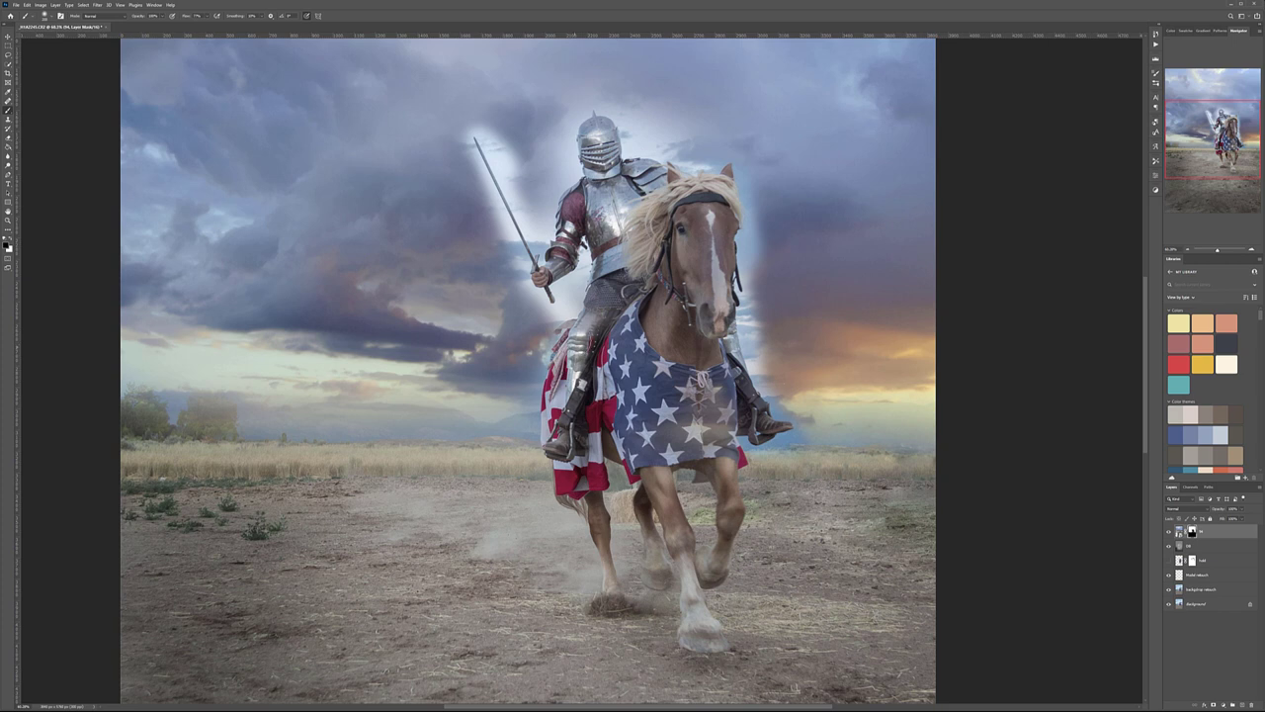
# Paint black on the sky mask along the horizon to restore the trees and distant mountains.
pyautogui.hscroll(-5, 591, 411)
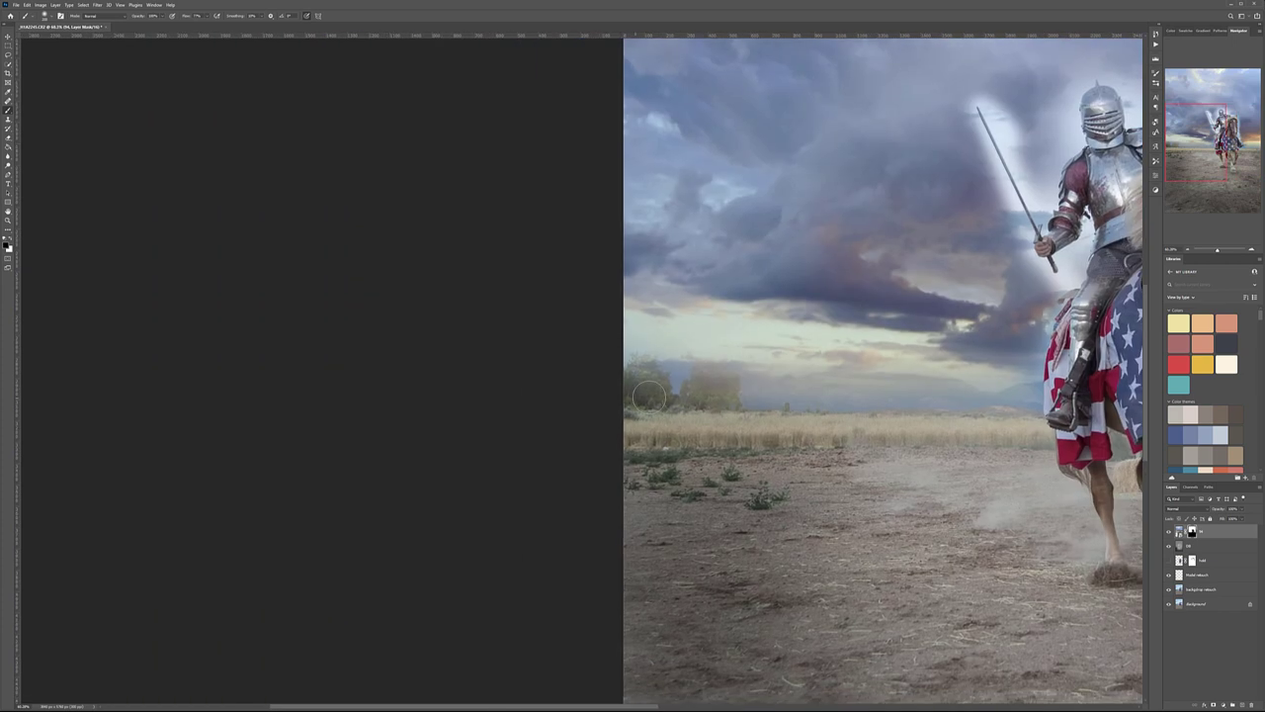
pyautogui.moveTo(745, 374)
pyautogui.mouseDown()
pyautogui.moveTo(710, 370)
pyautogui.moveTo(720, 340)
pyautogui.moveTo(663, 354)
pyautogui.moveTo(791, 356)
pyautogui.moveTo(921, 379)
pyautogui.mouseUp()
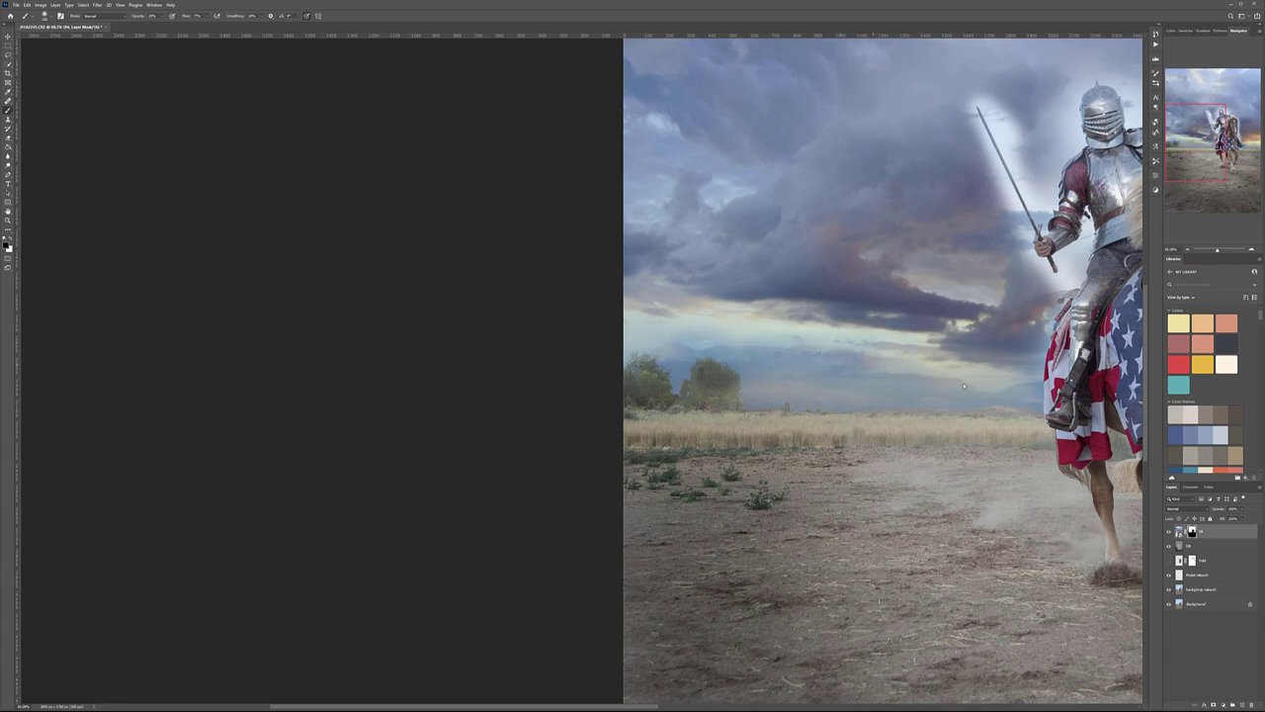
pyautogui.moveTo(878, 435); pyautogui.dragTo(222, 375)
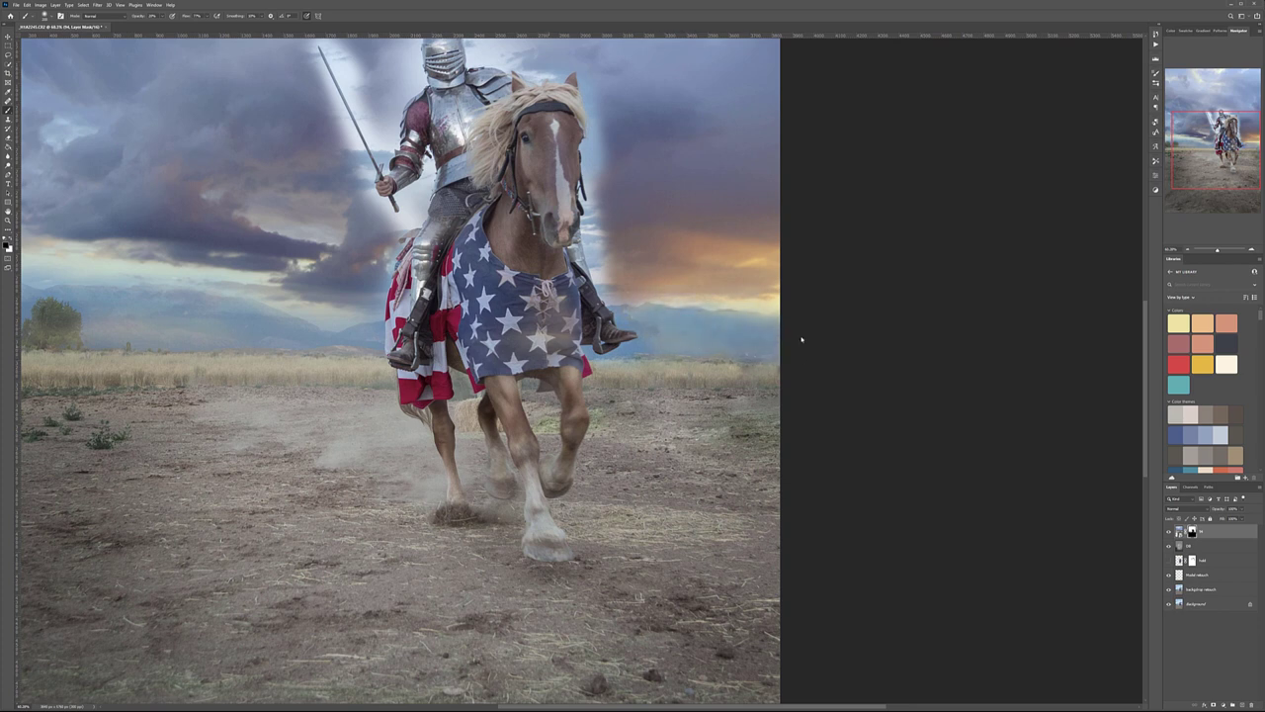
pyautogui.scroll(-8, 692, 384)
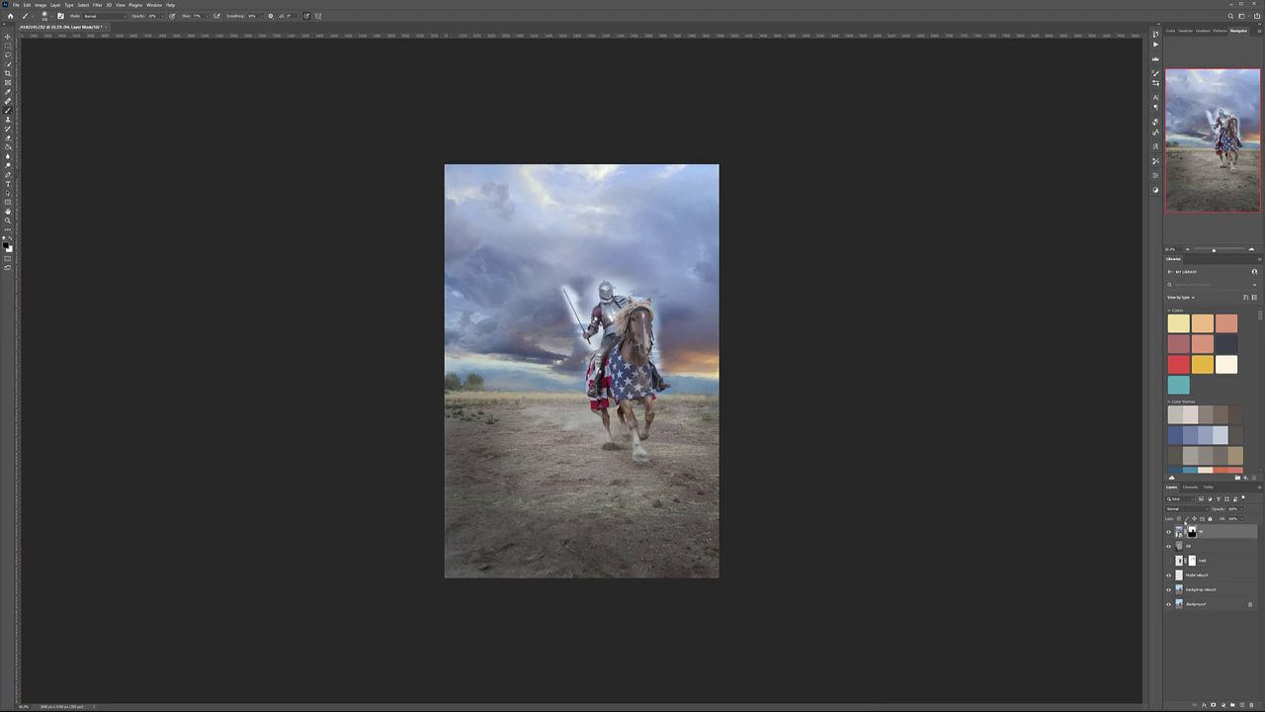
# Delete the sunset sky layer and create a new blank layer above the DB layer.
pyautogui.click(1235, 533)
pyautogui.press('Delete')
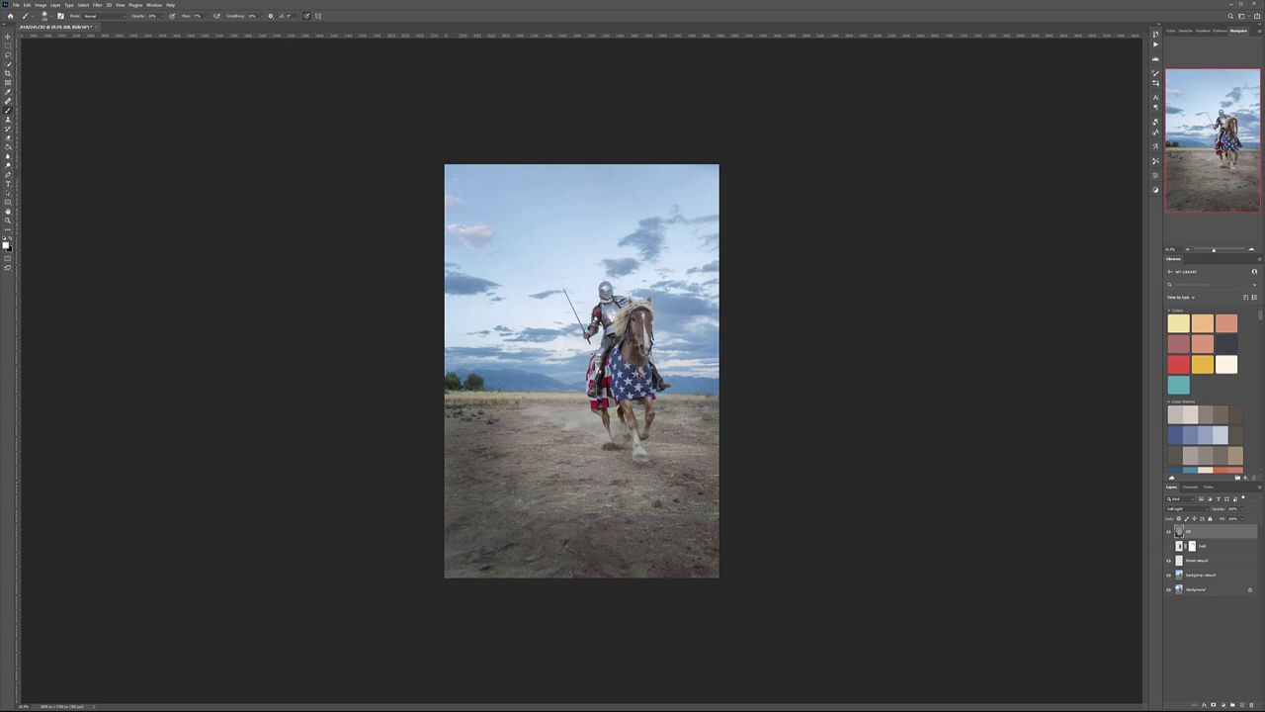
pyautogui.click(1243, 705)
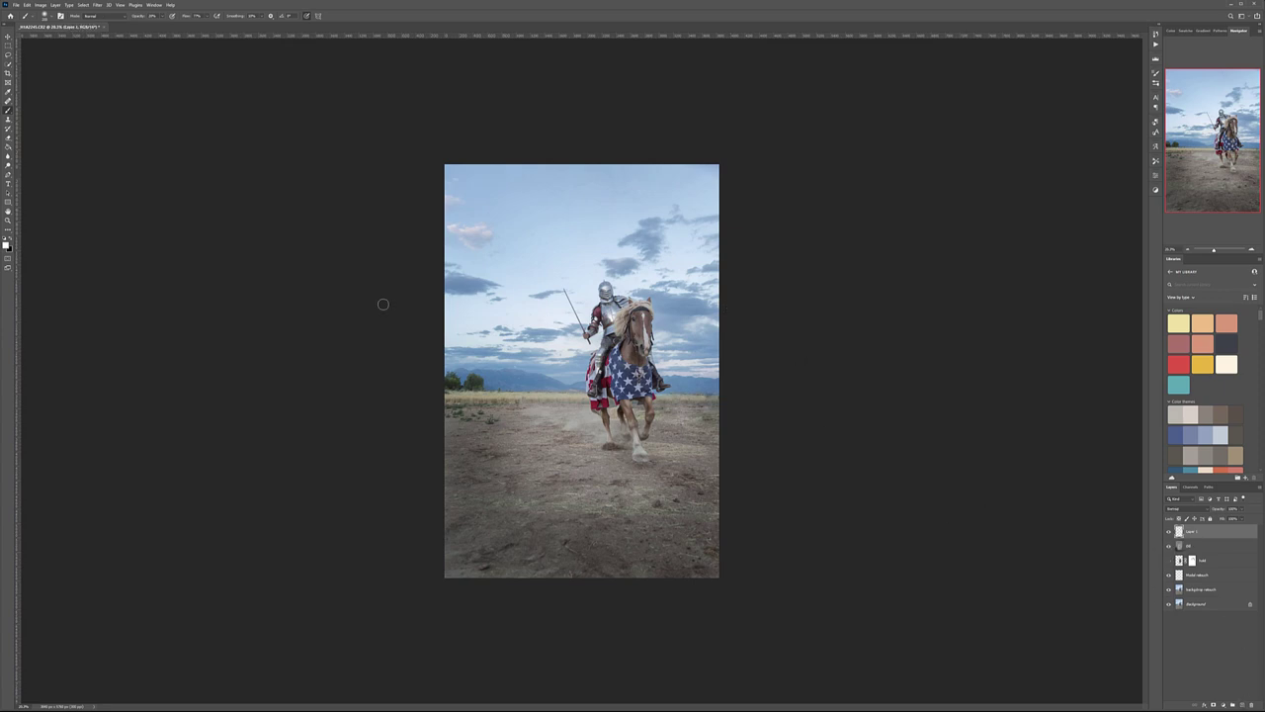
# Choose the Pincel muestreado 6 cloud brush and try stamping a white cloud in the sky above the knight.
pyautogui.rightClick(538, 237)
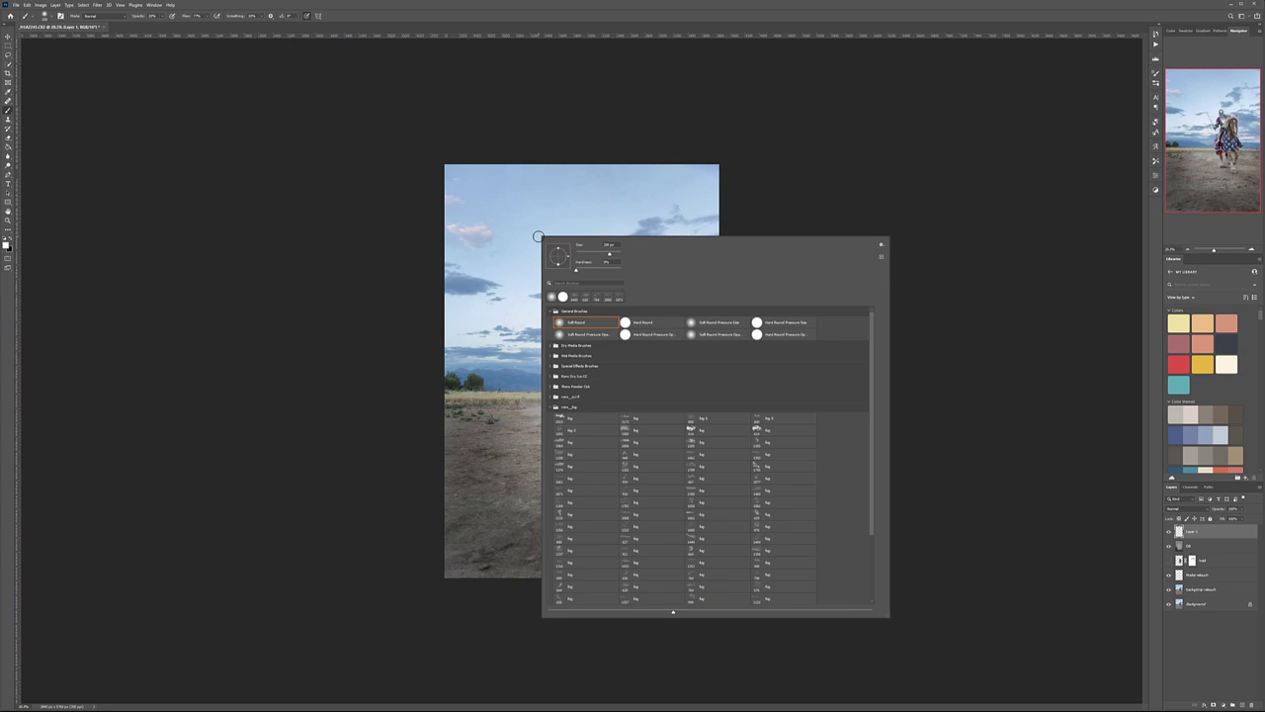
pyautogui.click(550, 408)
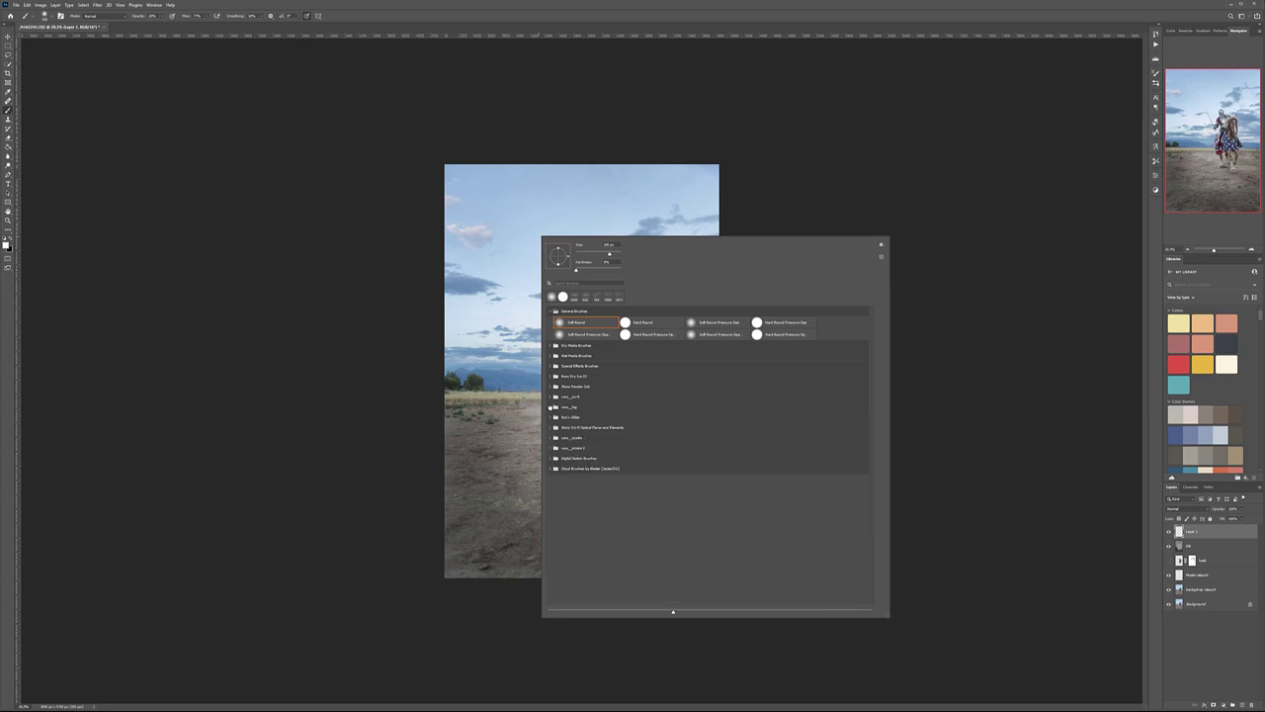
pyautogui.click(555, 469)
pyautogui.click(551, 469)
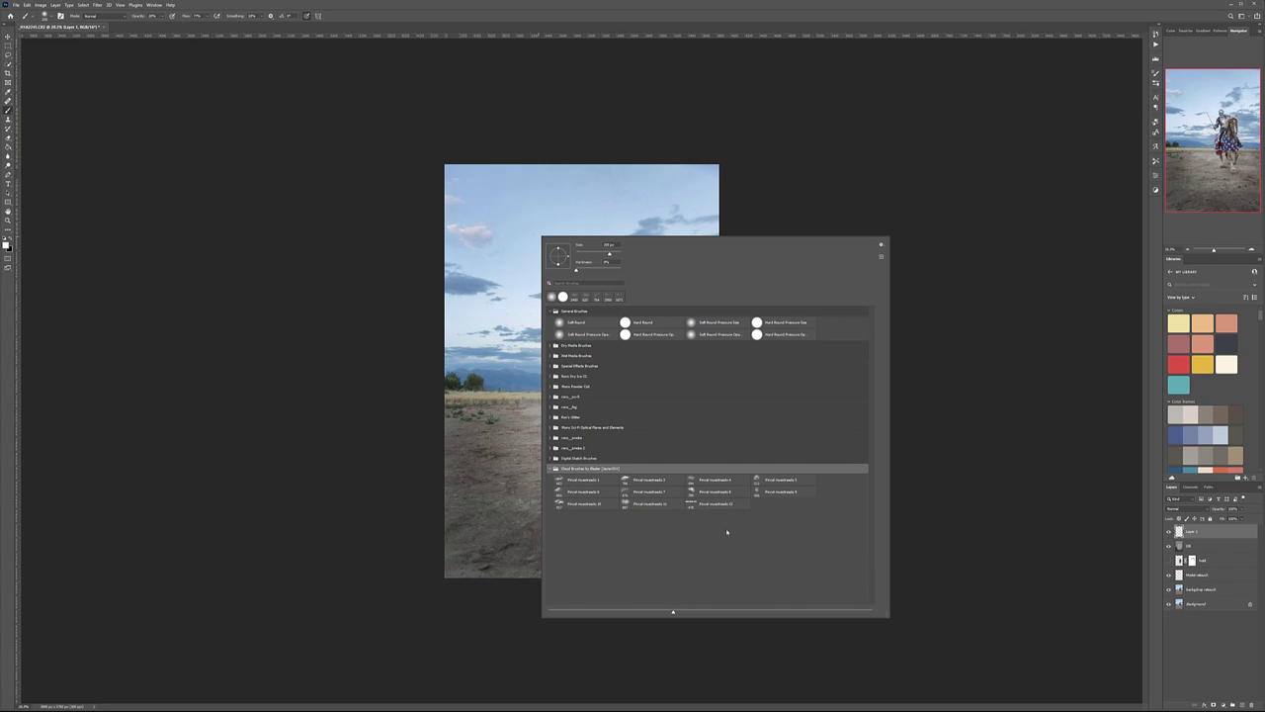
pyautogui.click(605, 493)
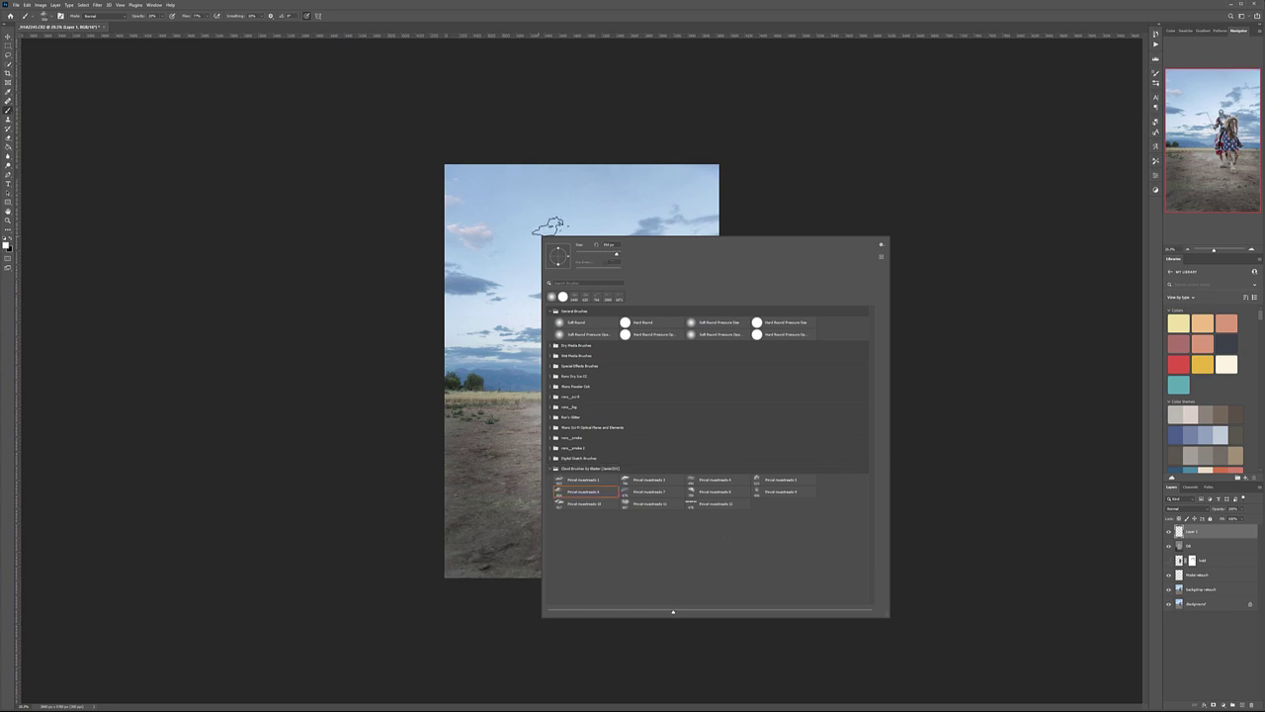
pyautogui.click(551, 226)
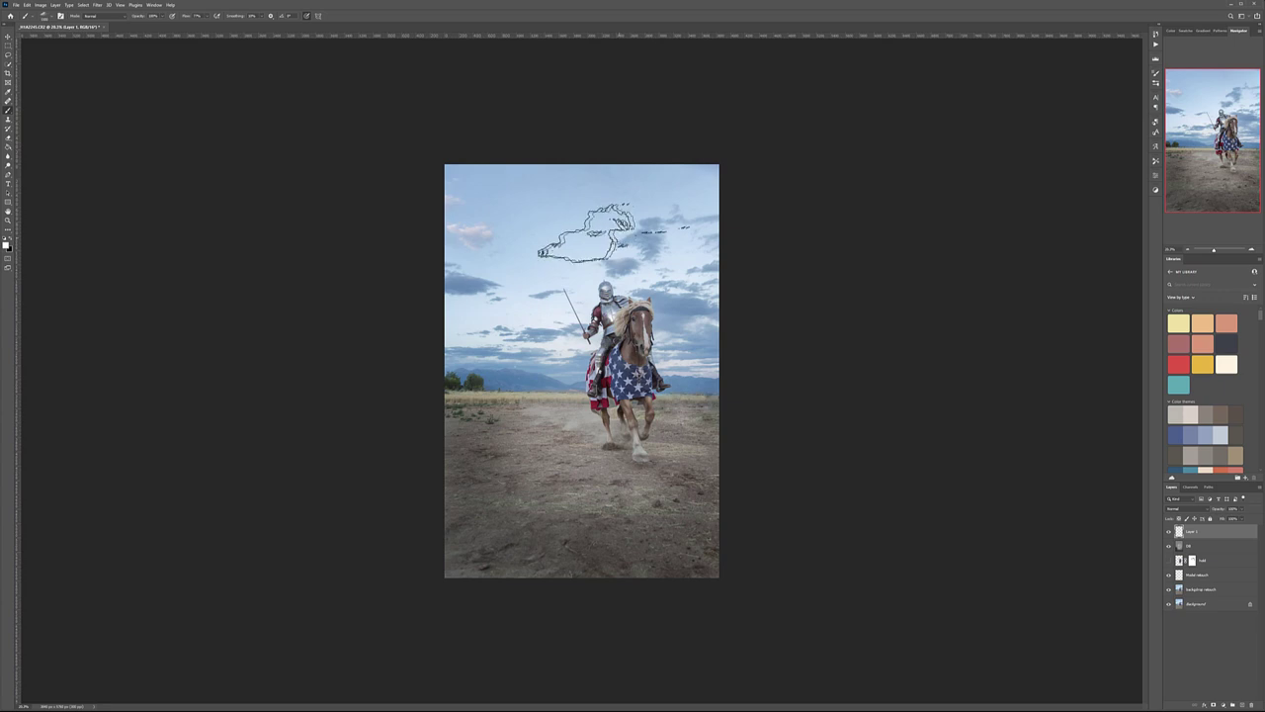
pyautogui.click(558, 228)
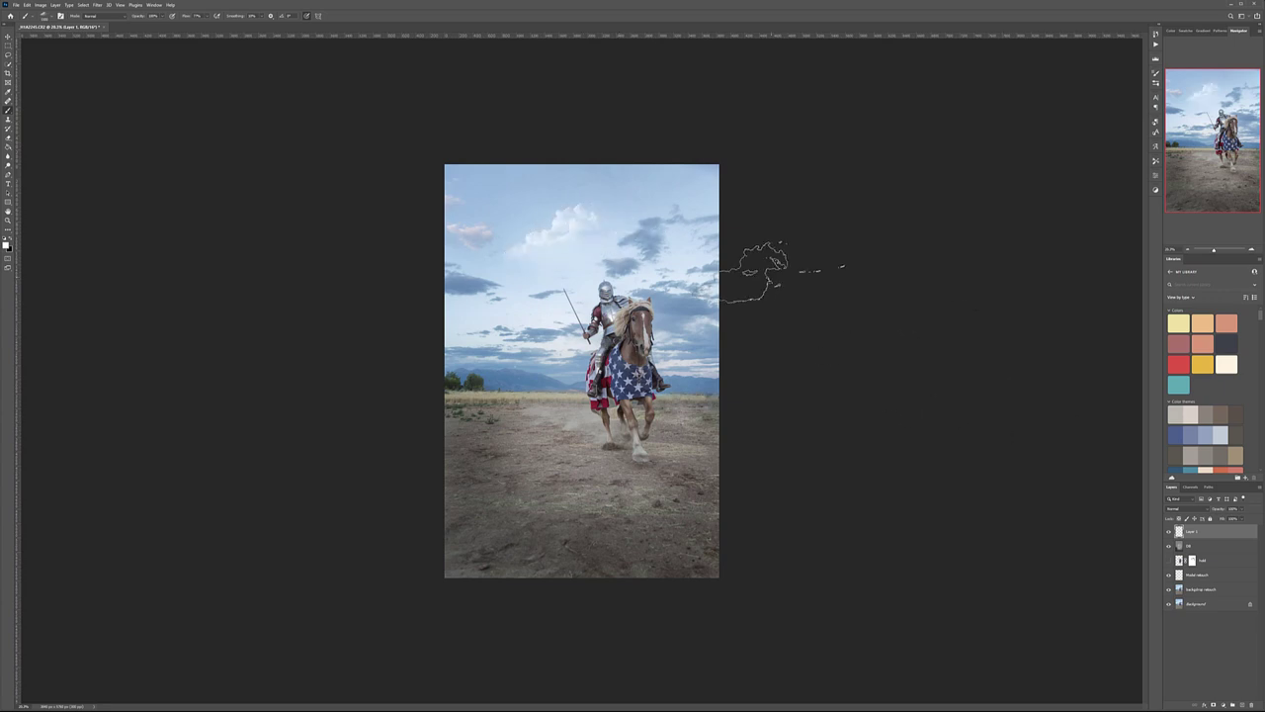
pyautogui.hotkey('ctrl', 'z')
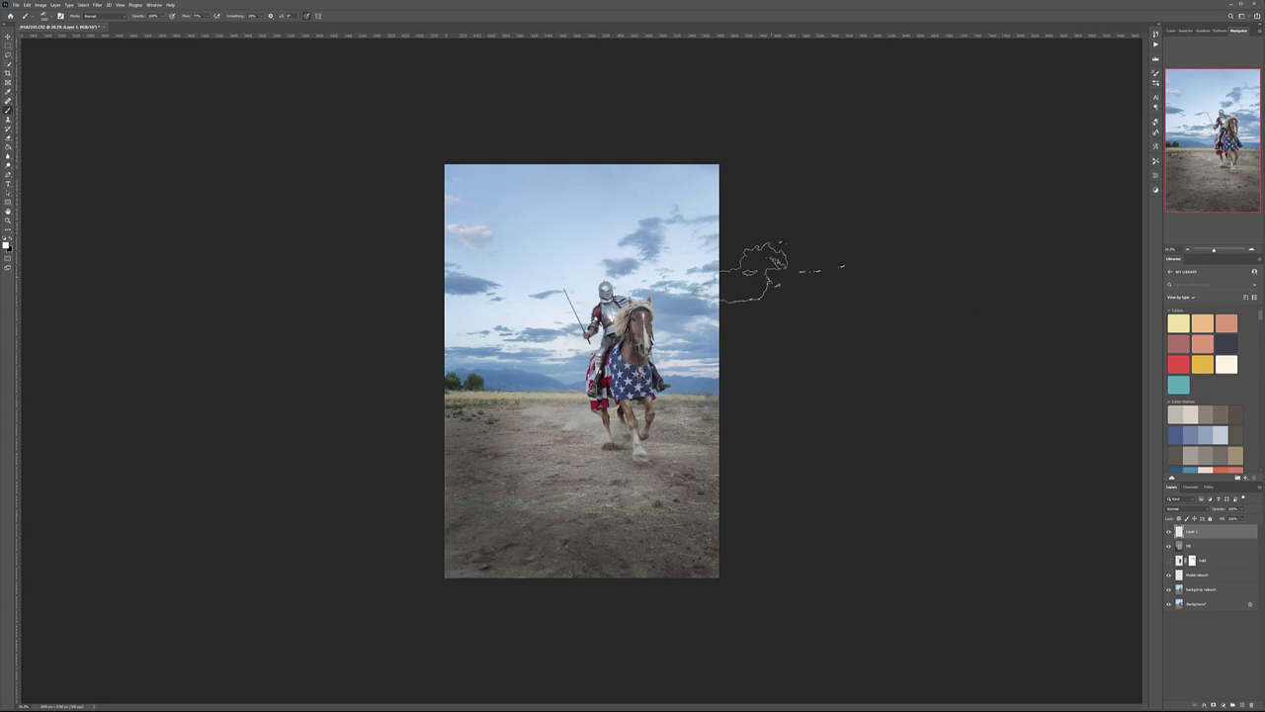
# Sample the grey-blue colour of a cloud beside the knight and switch to the Pincel muestreado 4 cloud brush.
pyautogui.click(660, 239)
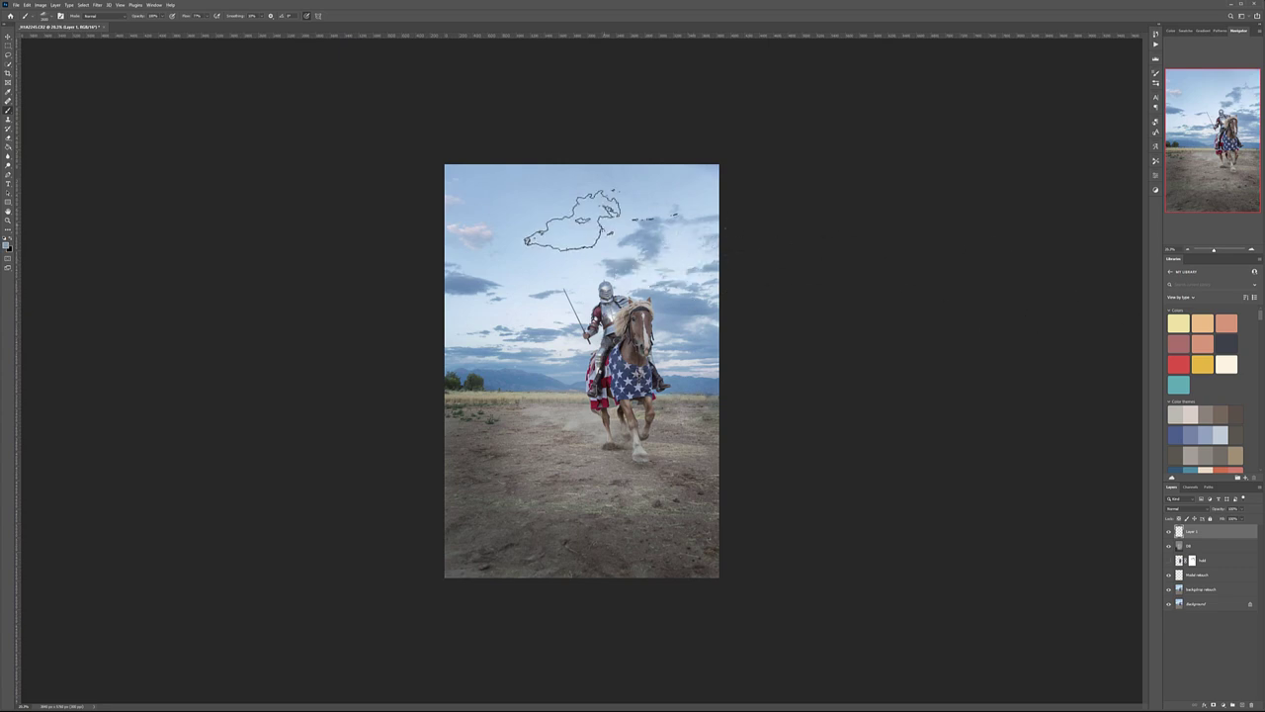
pyautogui.rightClick(575, 223)
pyautogui.doubleClick(781, 470)
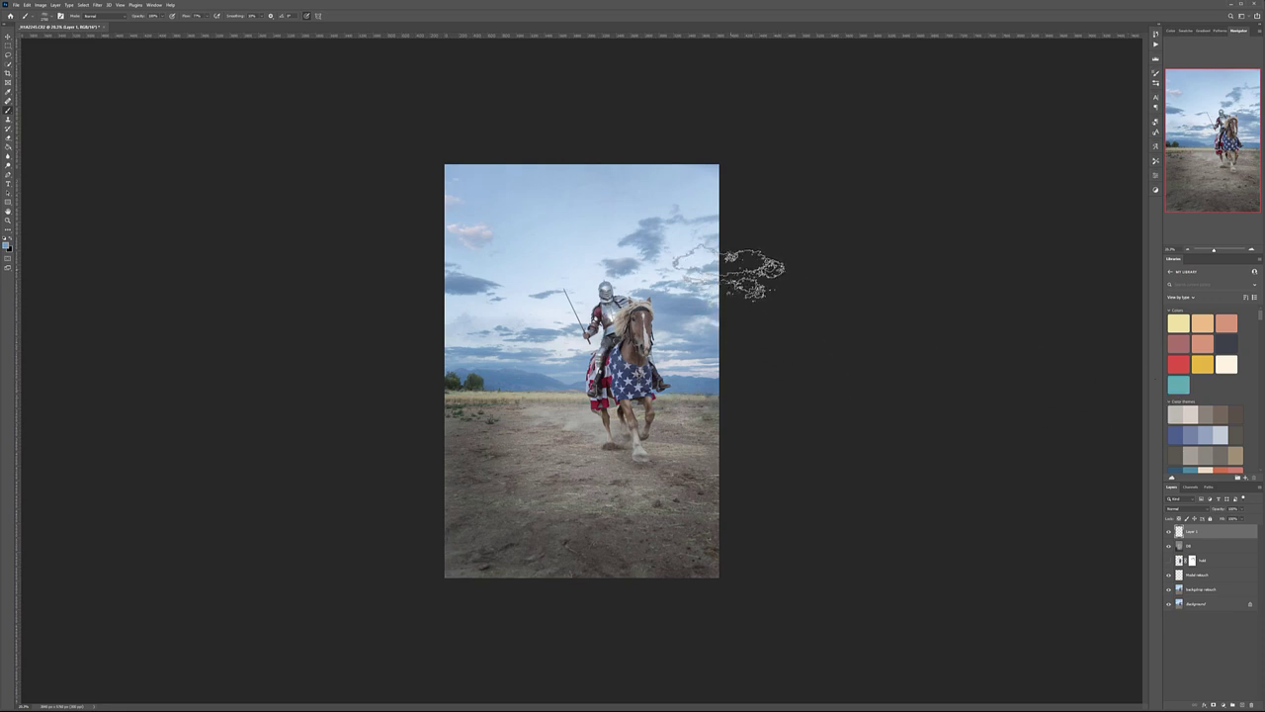
pyautogui.rightClick(573, 255)
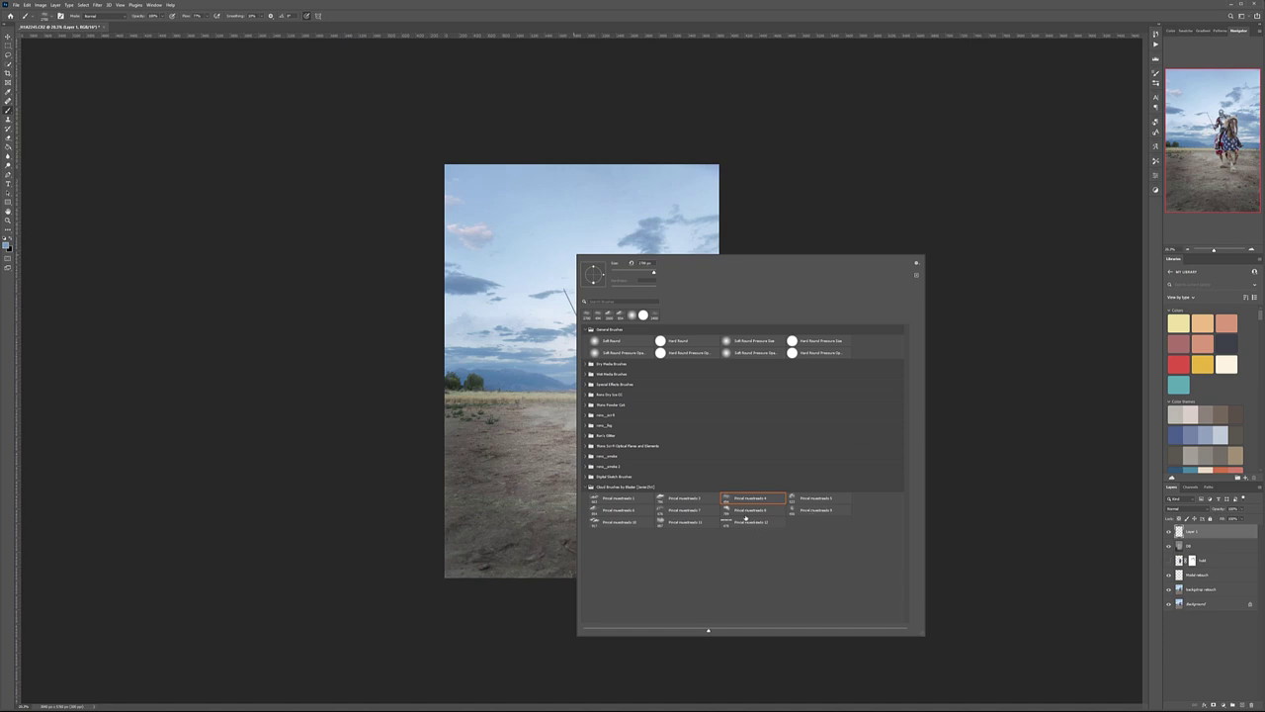
# Choose a cloud brush preset and delete the empty Layer 1.
pyautogui.doubleClick(684, 512)
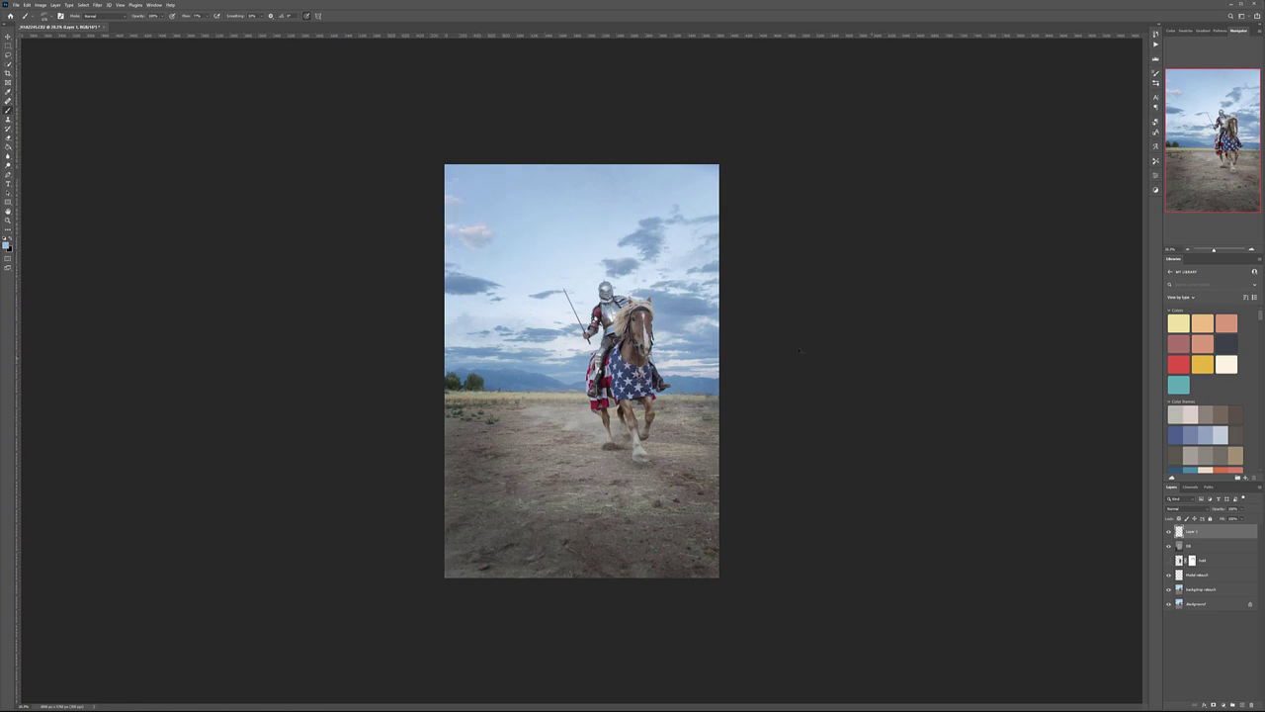
pyautogui.hotkey('ctrl', '+')
pyautogui.hotkey('ctrl', '+')
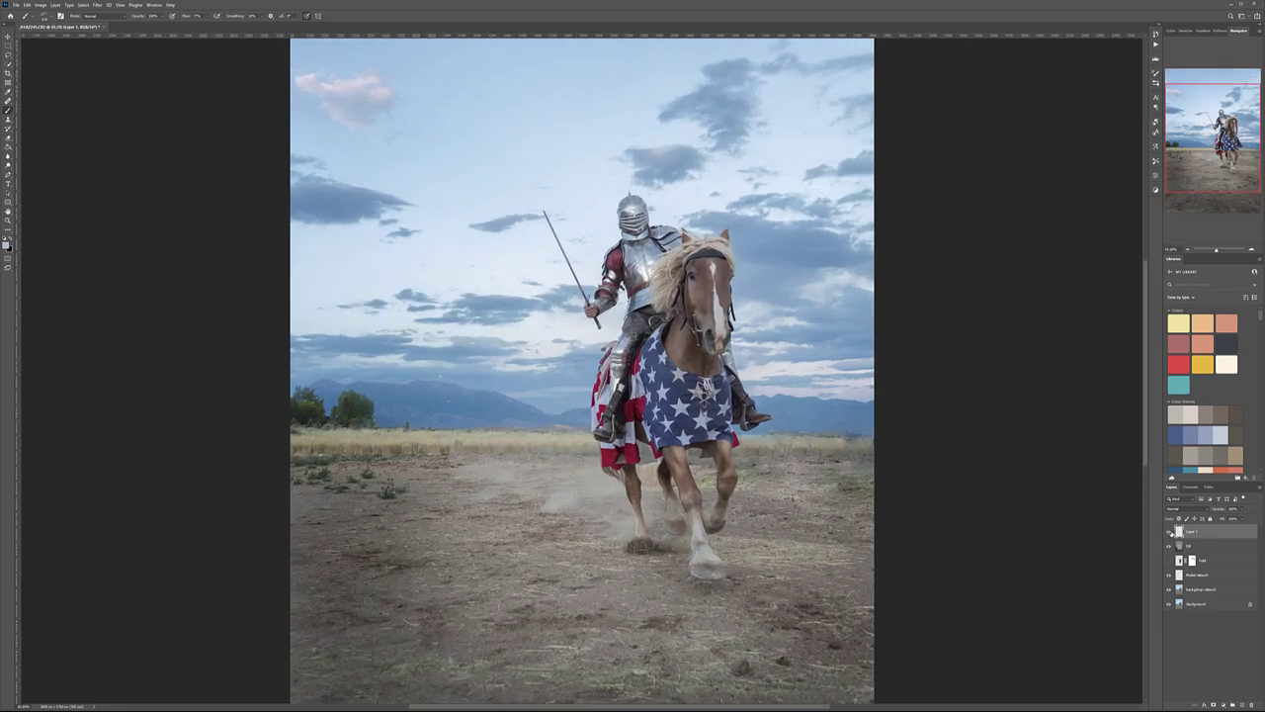
pyautogui.press('Delete')
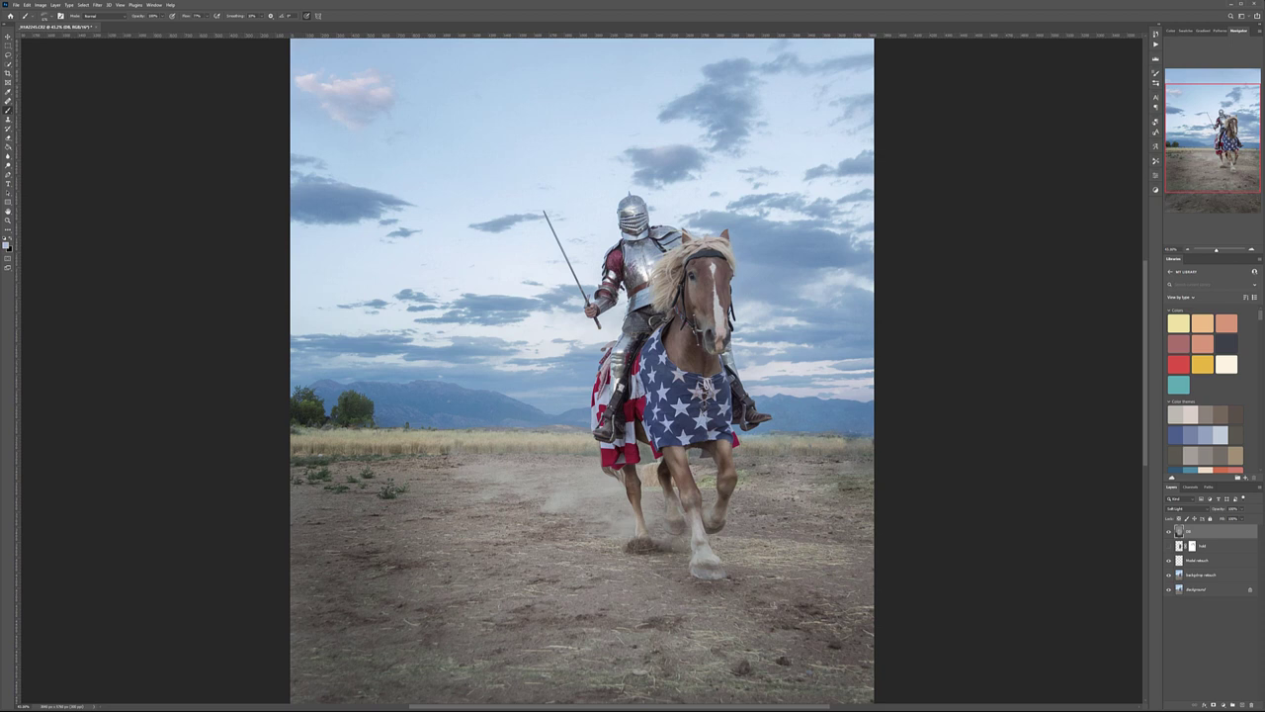
# Place the streaked blue-sky image in the document and move it up to the canvas's upper edge.
pyautogui.moveTo(104, 209); pyautogui.dragTo(571, 274)
pyautogui.scroll(-5, 579, 273)
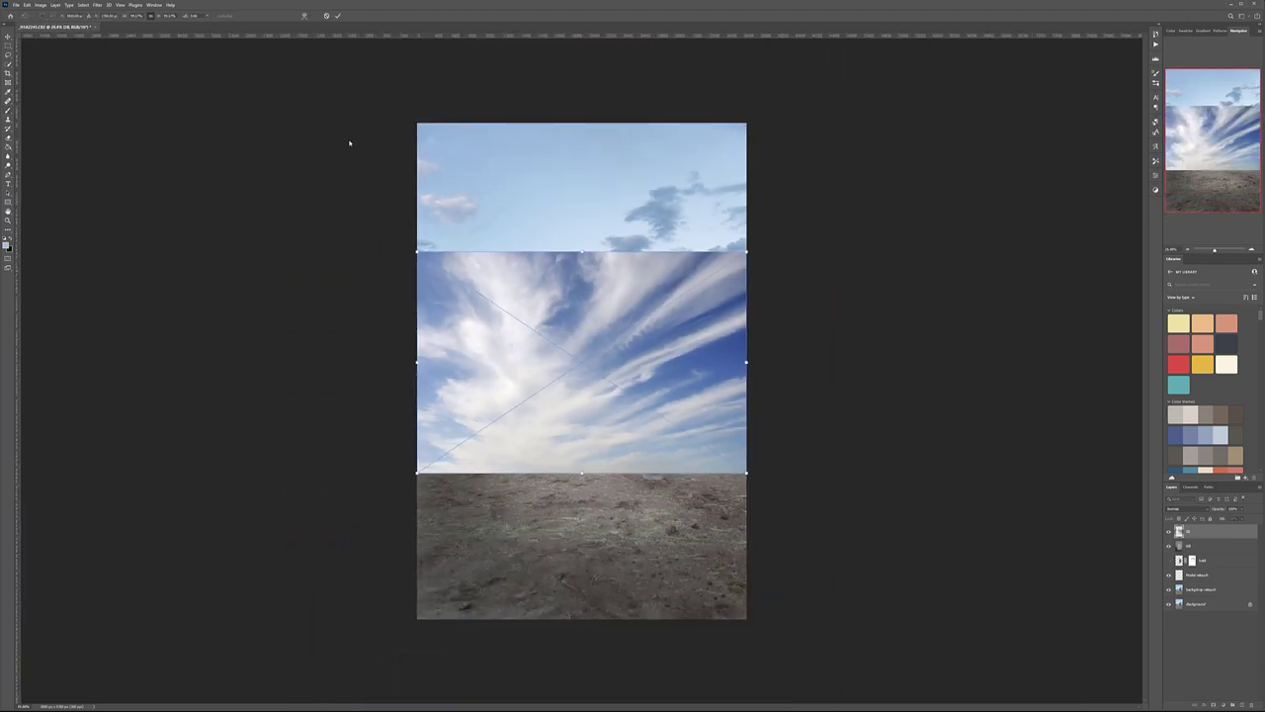
pyautogui.press('Return')
pyautogui.moveTo(543, 245); pyautogui.dragTo(550, 140)
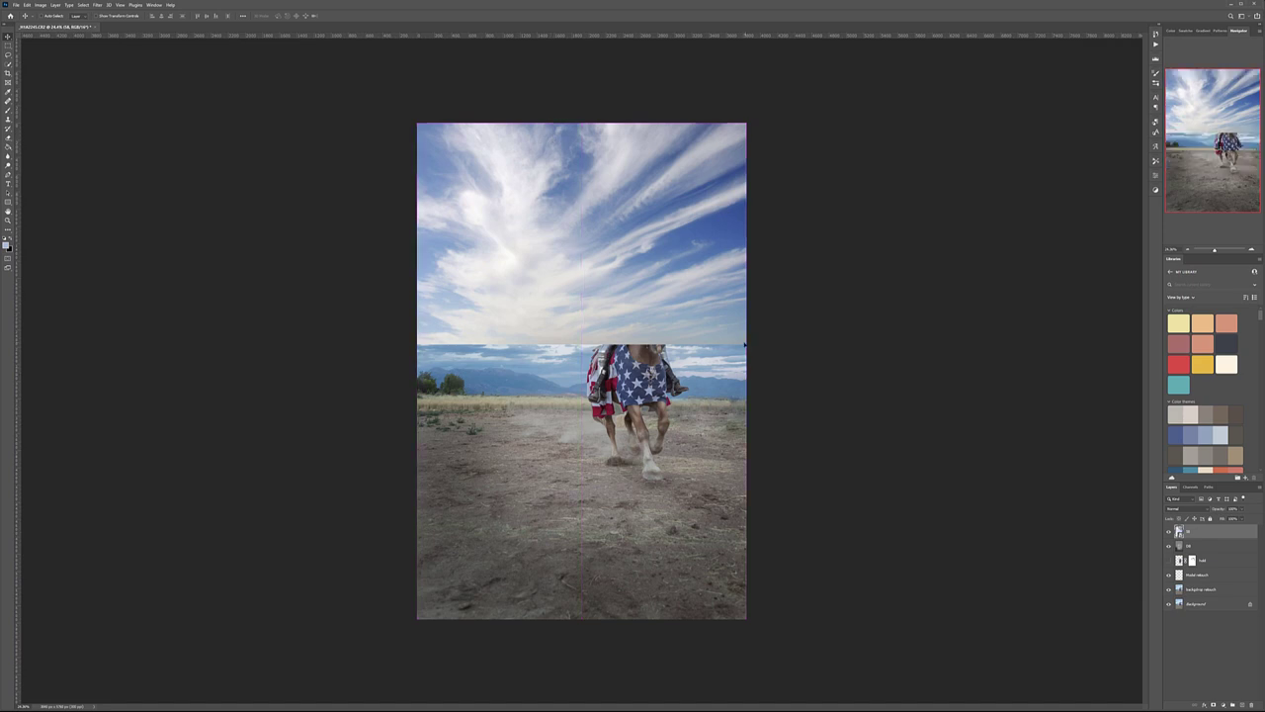
# Scale up the sky image from its lower corner until it reaches down to the mountains.
pyautogui.hotkey('ctrl', 't')
pyautogui.moveTo(747, 344); pyautogui.dragTo(795, 377)
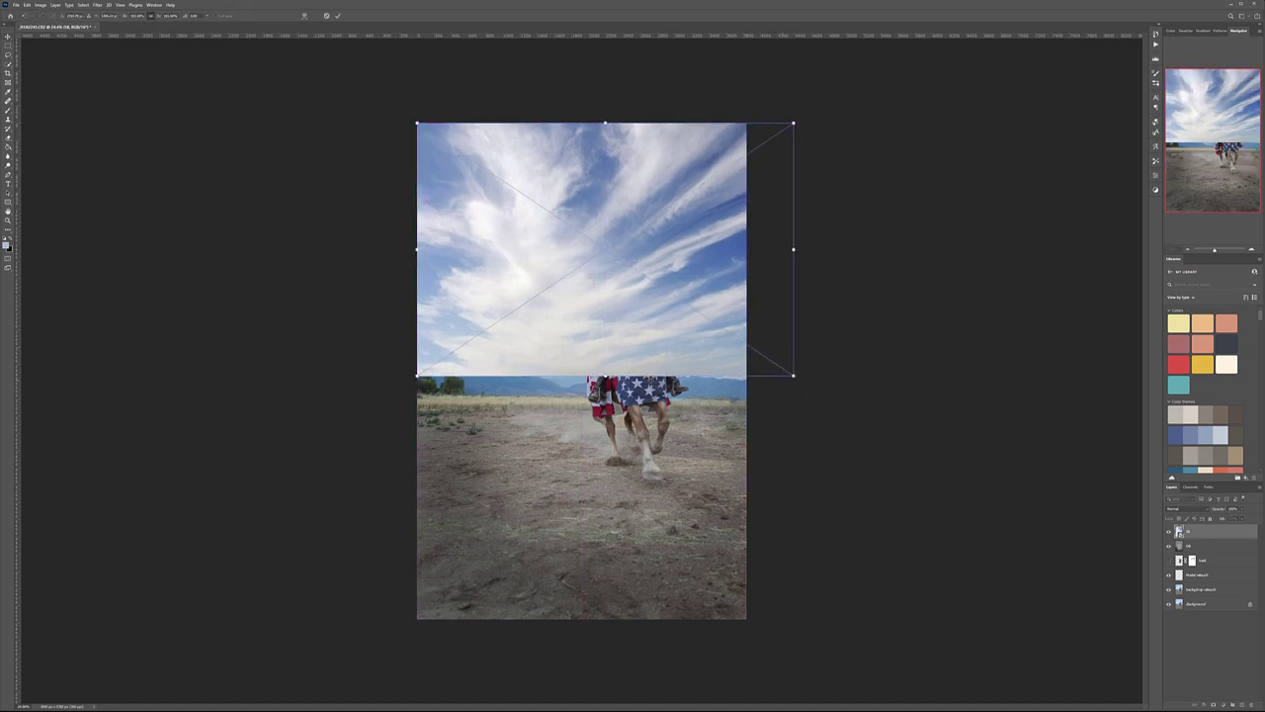
pyautogui.press('Escape')
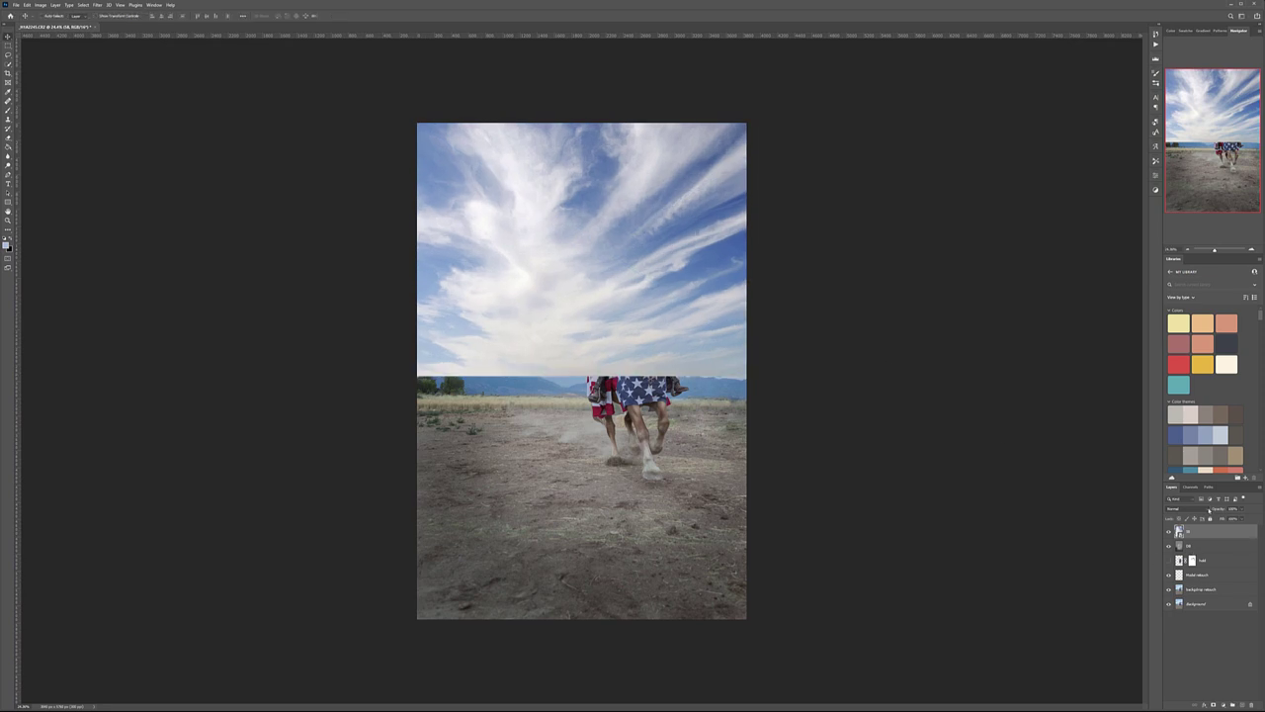
# Set the sky image layer's blend mode to Soft Light and add a black layer mask that hides it.
pyautogui.click(1208, 509)
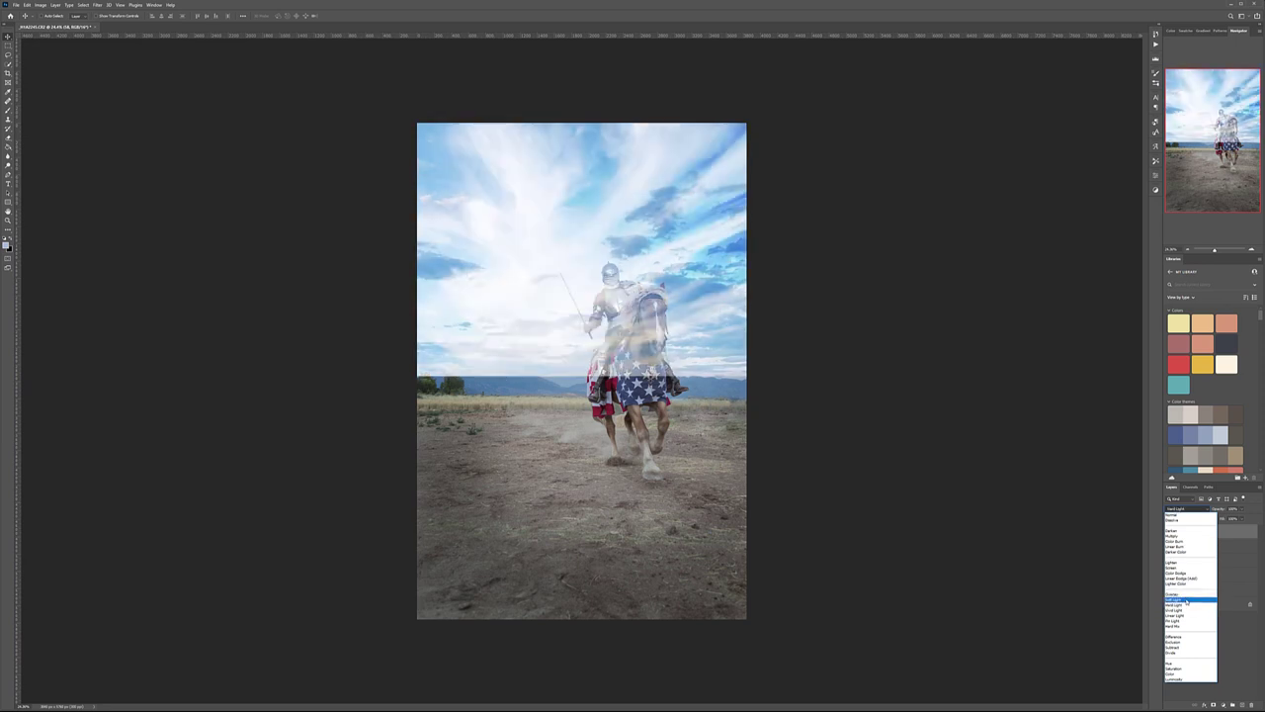
pyautogui.click(1181, 599)
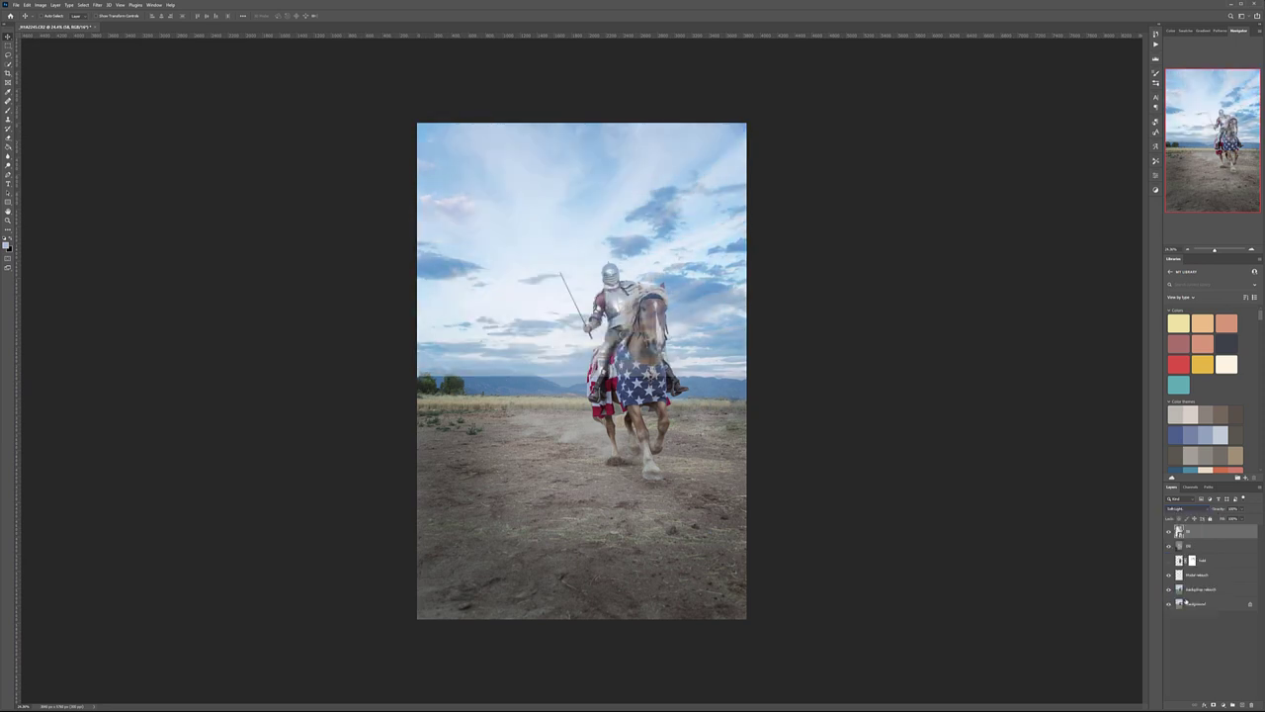
pyautogui.keyDown('alt'); pyautogui.click(1214, 705); pyautogui.keyUp('alt')
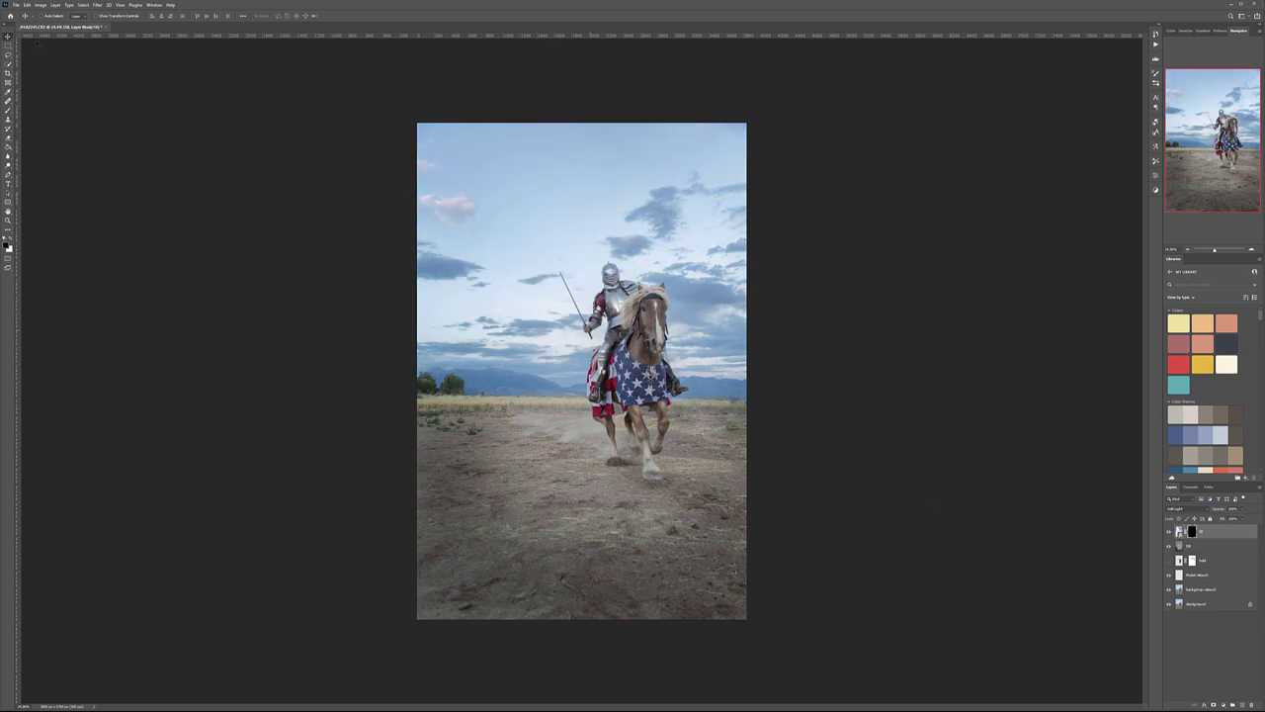
# Paint white on the sky layer's mask over the upper sky with a Soft Round brush at 30% opacity.
pyautogui.click(8, 111)
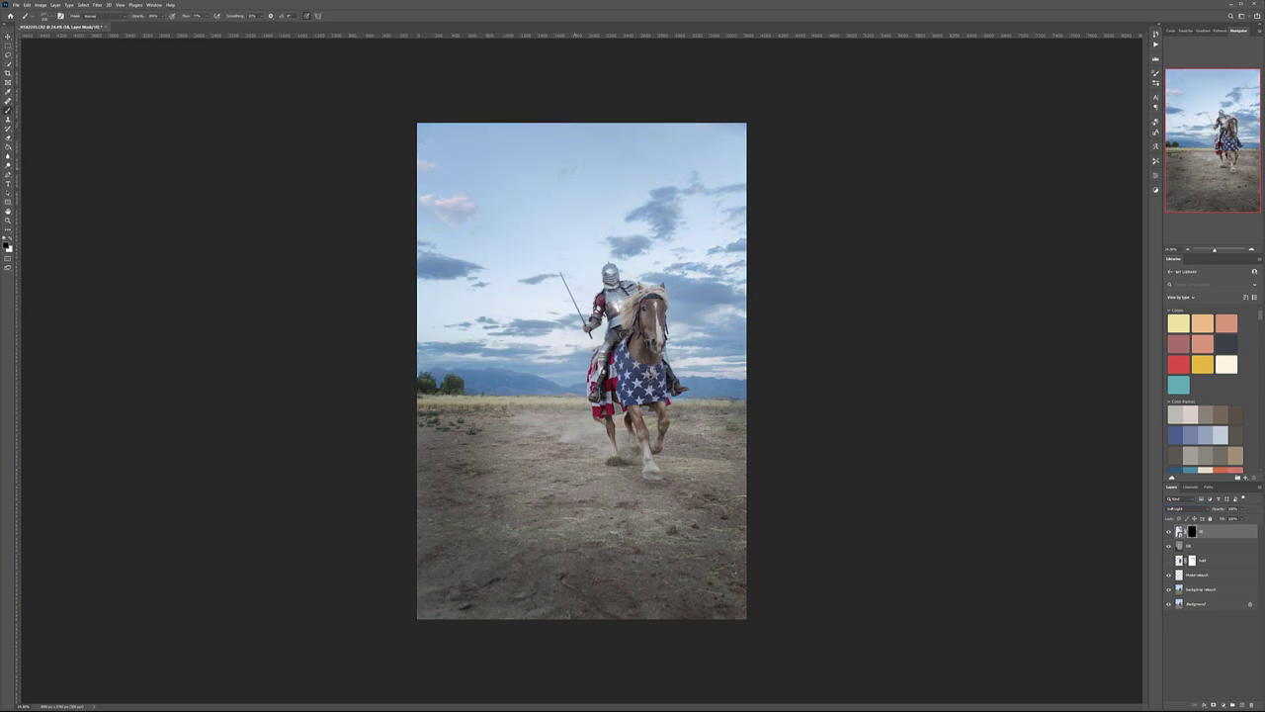
pyautogui.rightClick(568, 181)
pyautogui.click(611, 267)
pyautogui.click(255, 192)
pyautogui.press('x')
pyautogui.press('3')
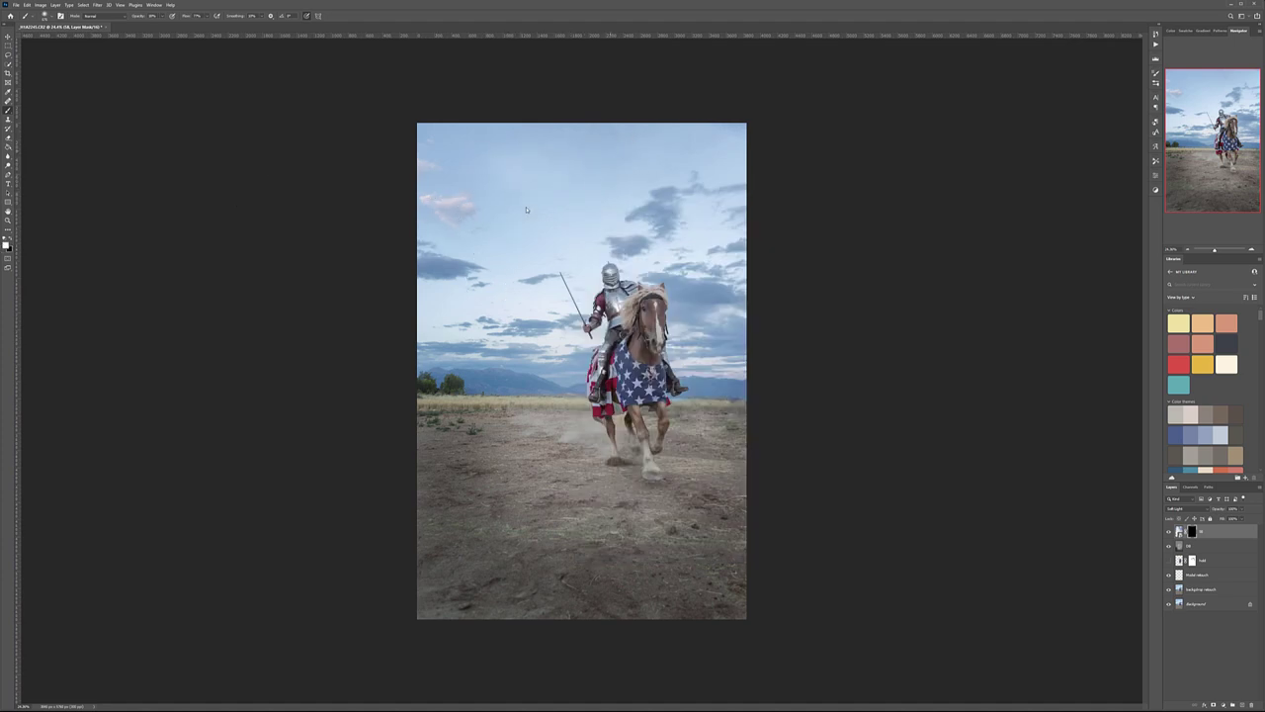
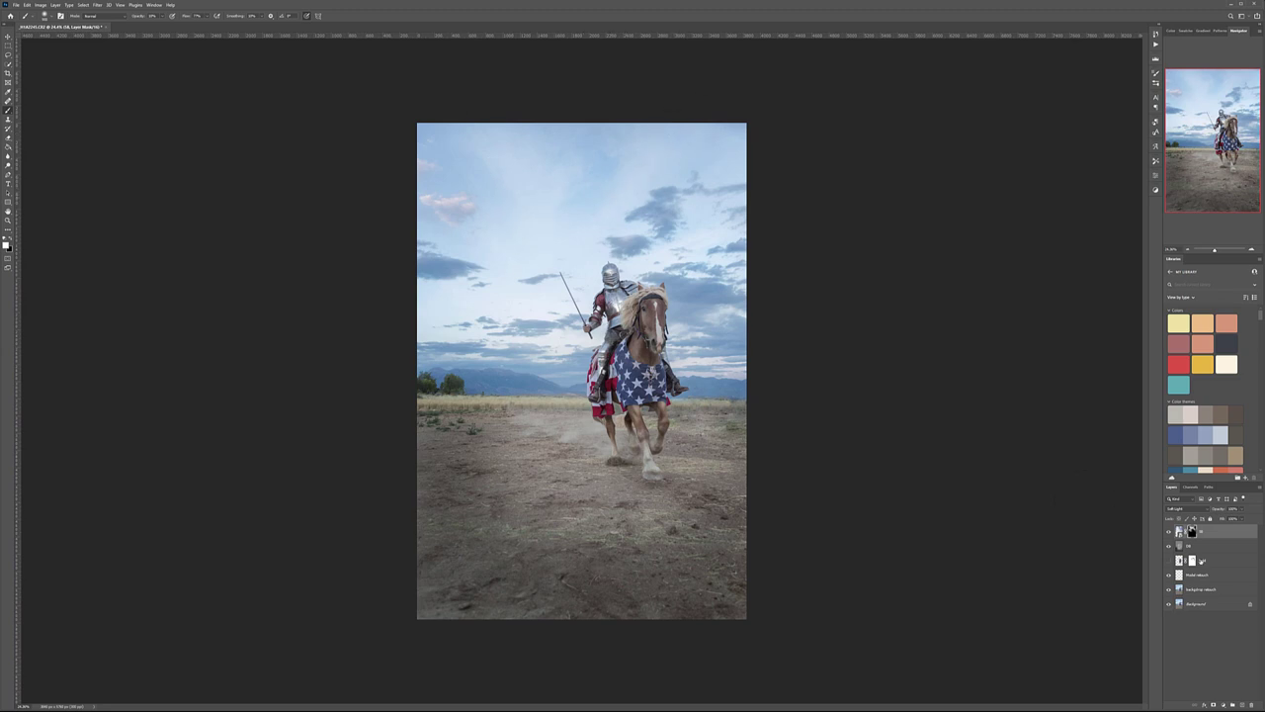
# Compare the picture with and without the sky layer, and rename the layer cloud.
pyautogui.click(1170, 532)
pyautogui.click(1169, 532)
pyautogui.click(1170, 532)
pyautogui.click(1169, 532)
pyautogui.doubleClick(1202, 533)
pyautogui.press('Return')
# Add a new layer above the cloud layer and rename it for the dirt particles.
pyautogui.click(1244, 704)
pyautogui.doubleClick(1191, 532)
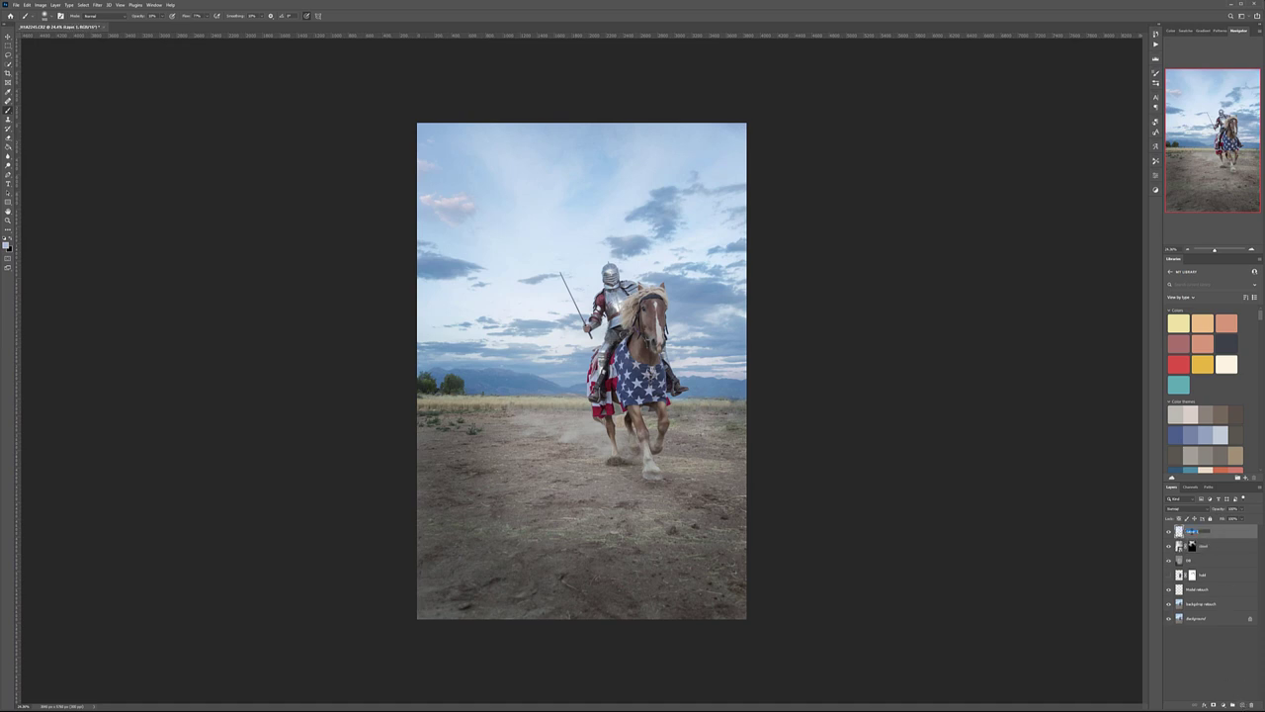
pyautogui.press('Return')
# Choose a particle brush preset from the powder brush set.
pyautogui.rightClick(548, 394)
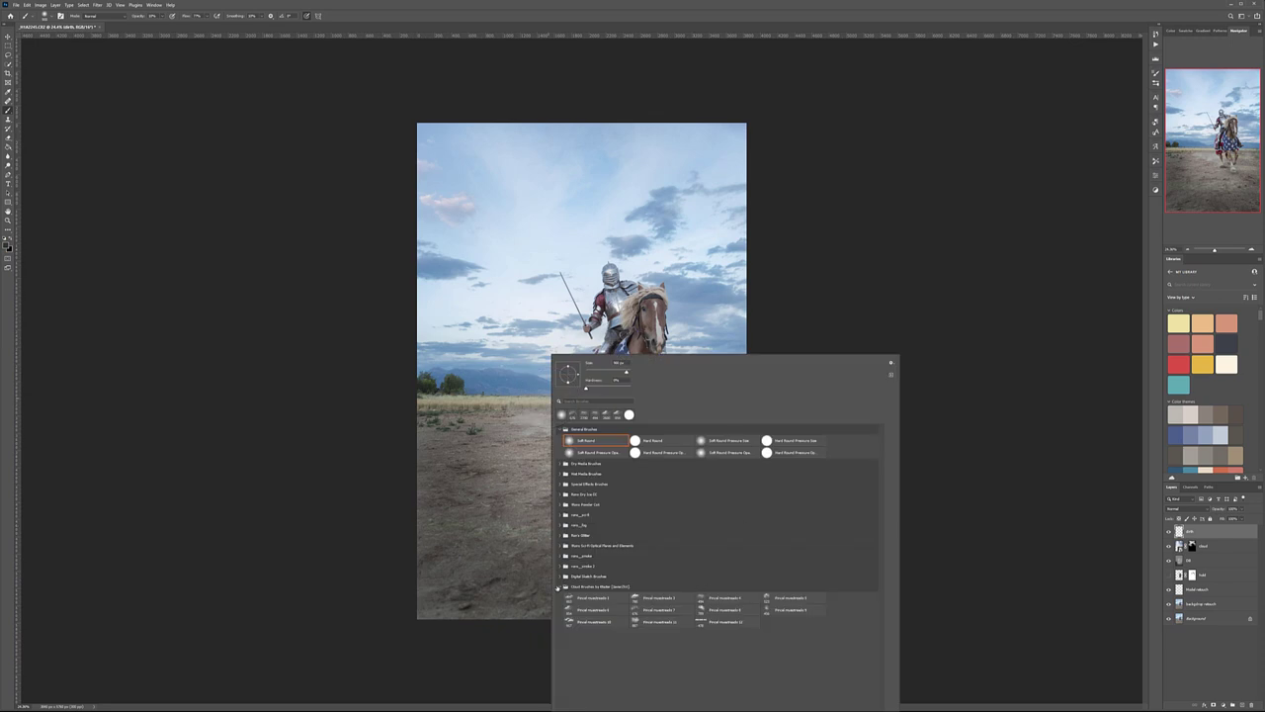
pyautogui.click(562, 586)
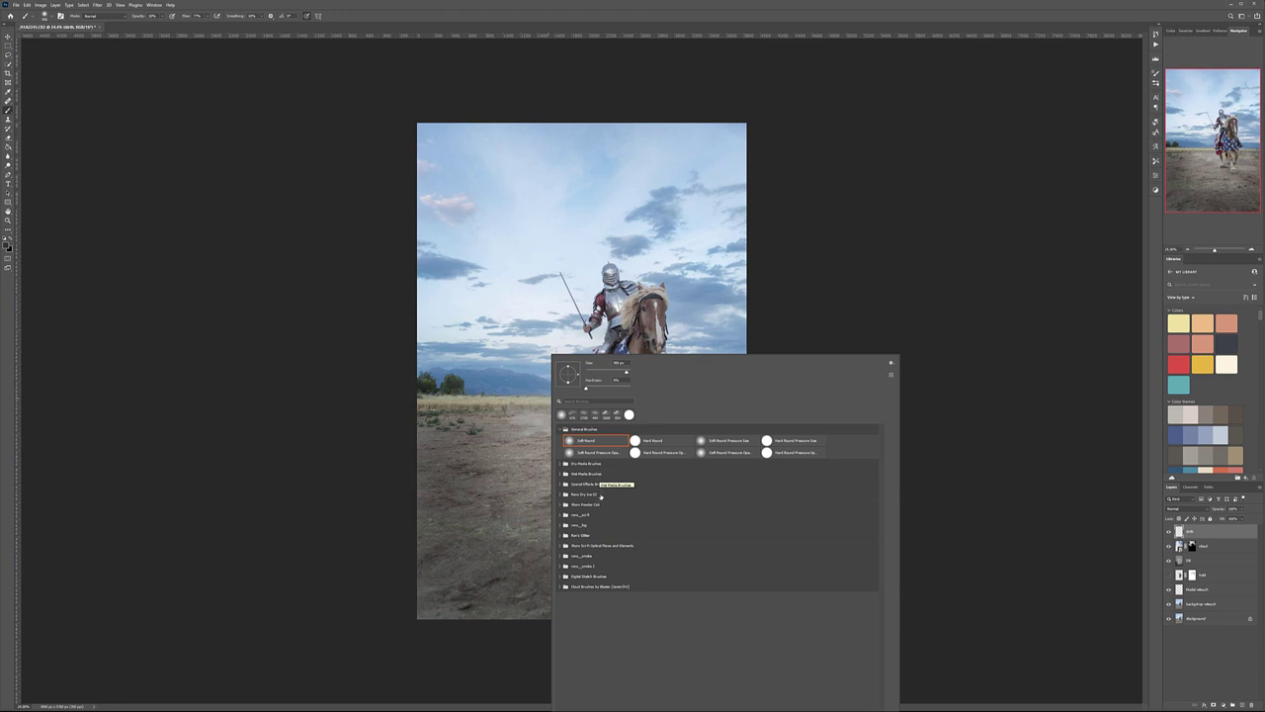
pyautogui.click(592, 508)
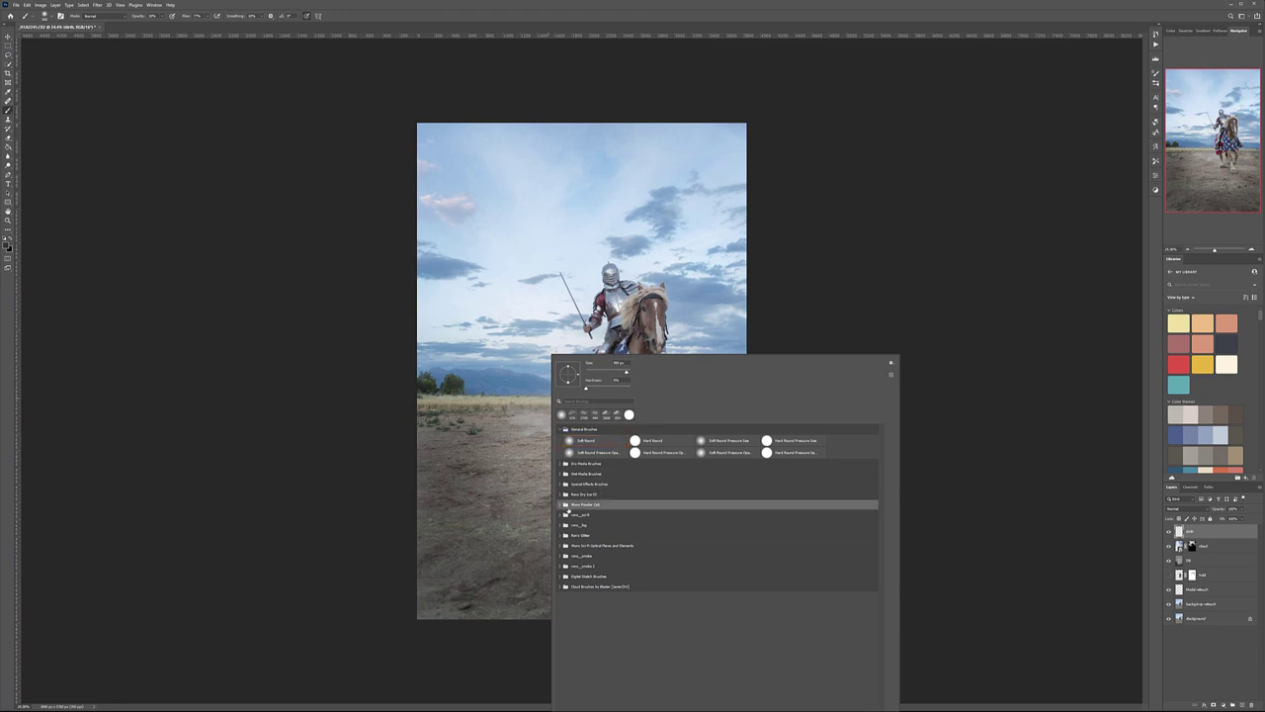
pyautogui.click(566, 505)
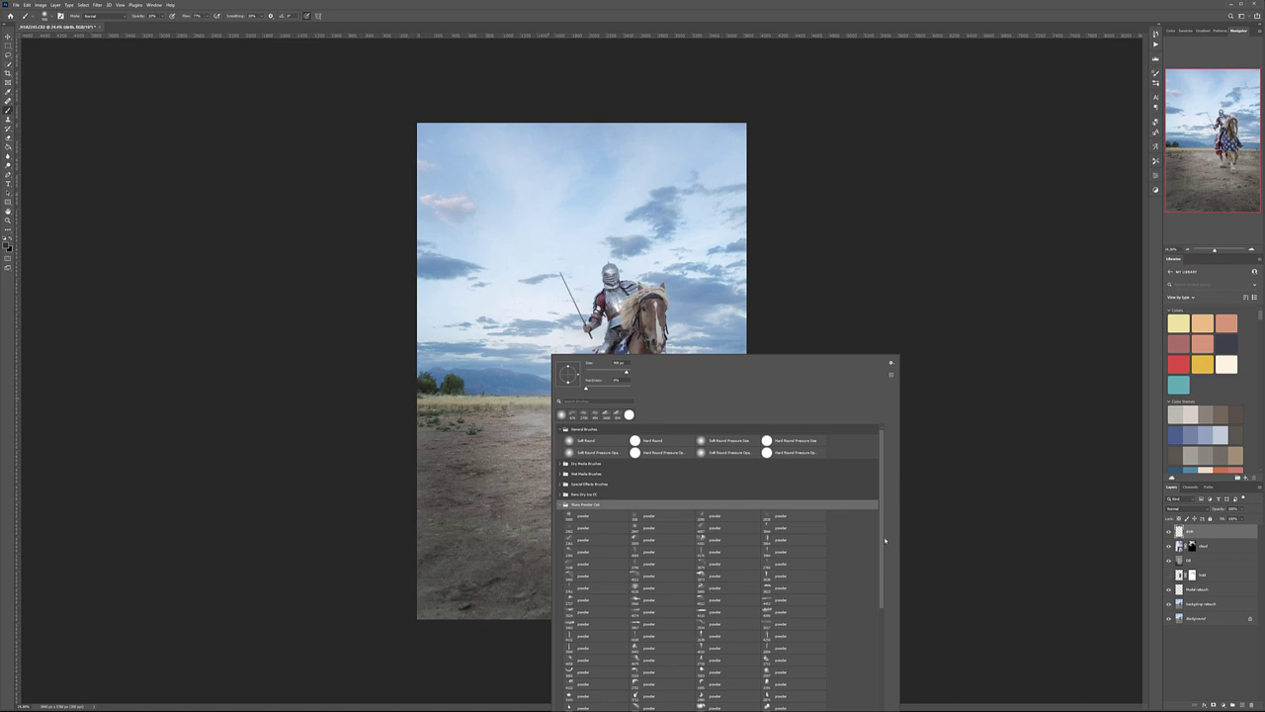
pyautogui.moveTo(884, 538)
pyautogui.mouseDown()
pyautogui.moveTo(883, 633)
pyautogui.moveTo(881, 589)
pyautogui.mouseUp()
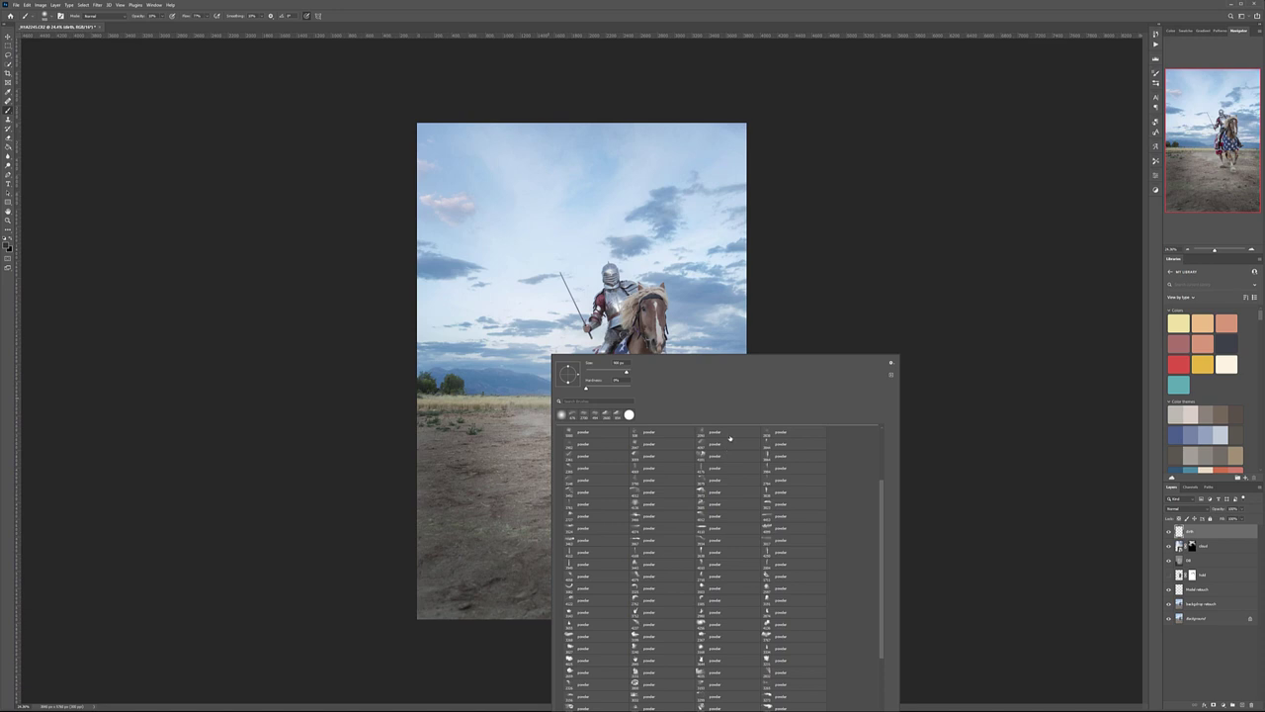
pyautogui.press('Return')
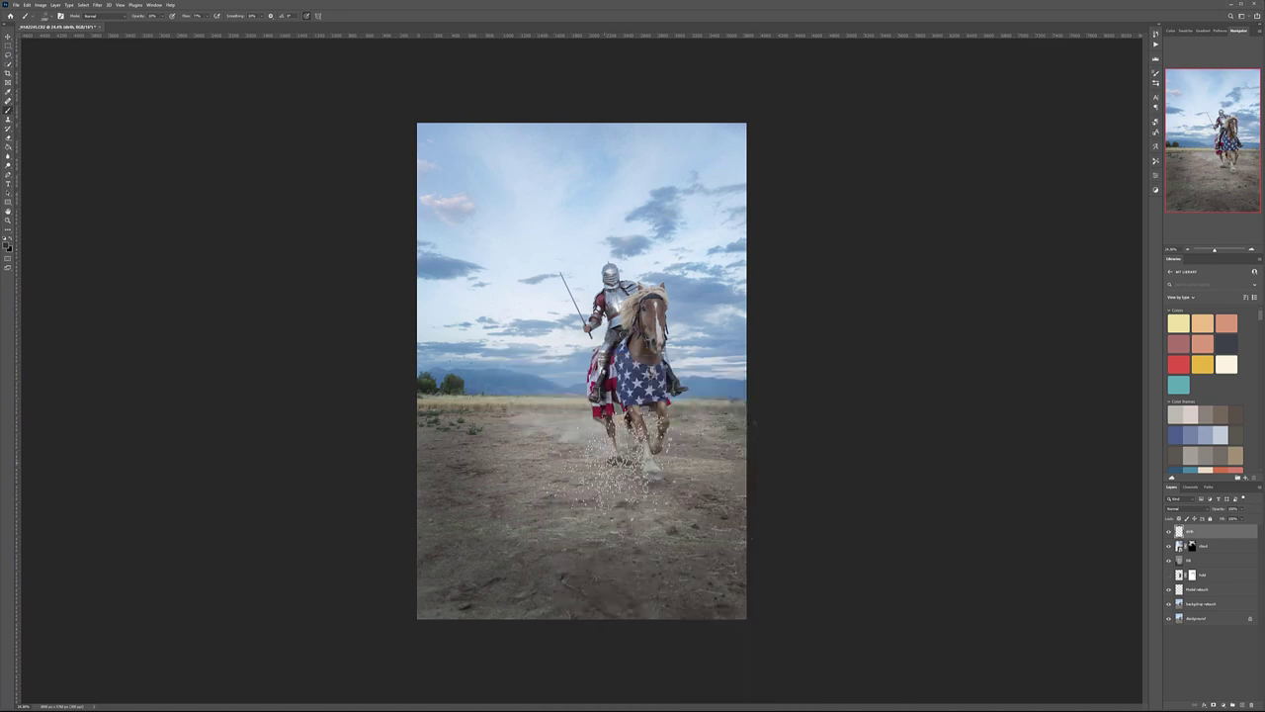
# Reduce the powder brush to fit the area around the horse's hooves.
pyautogui.press('[')
pyautogui.press('[')
pyautogui.press('[')
pyautogui.press('[')
pyautogui.press('[')
pyautogui.press('[')
pyautogui.press('[')
pyautogui.press('[')
pyautogui.press('[')
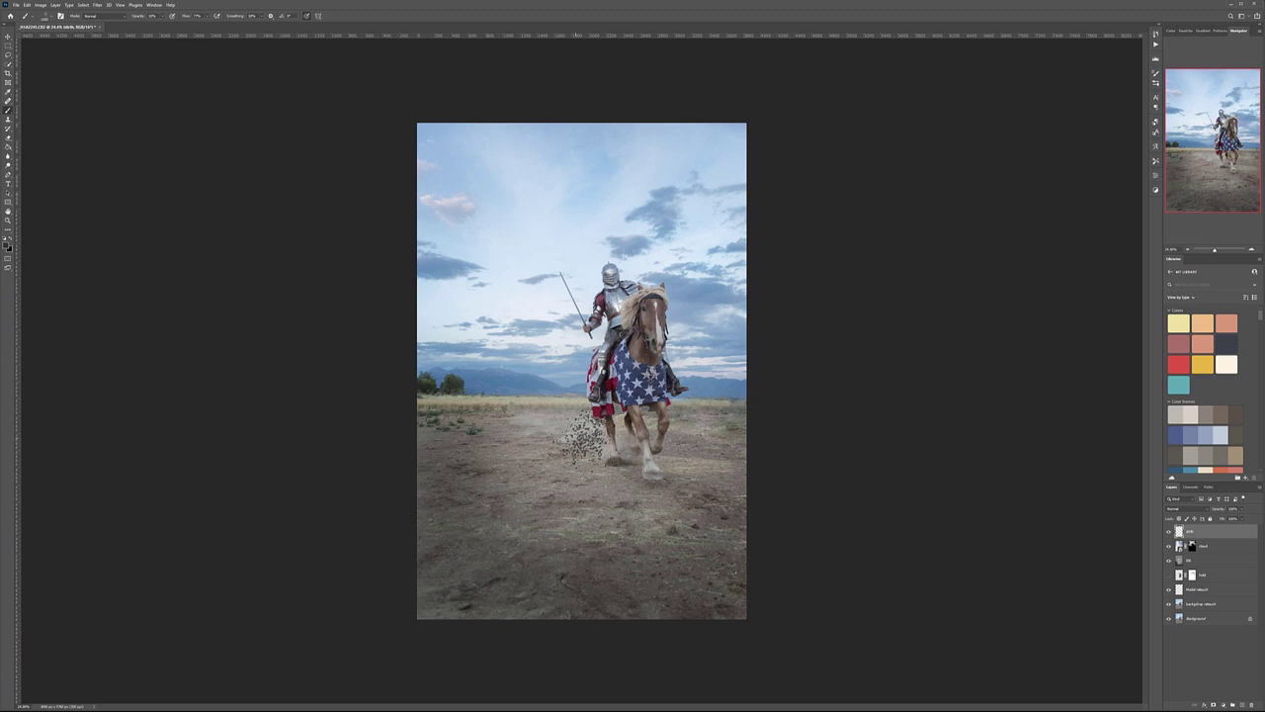
pyautogui.moveTo(623, 458); pyautogui.dragTo(675, 515)
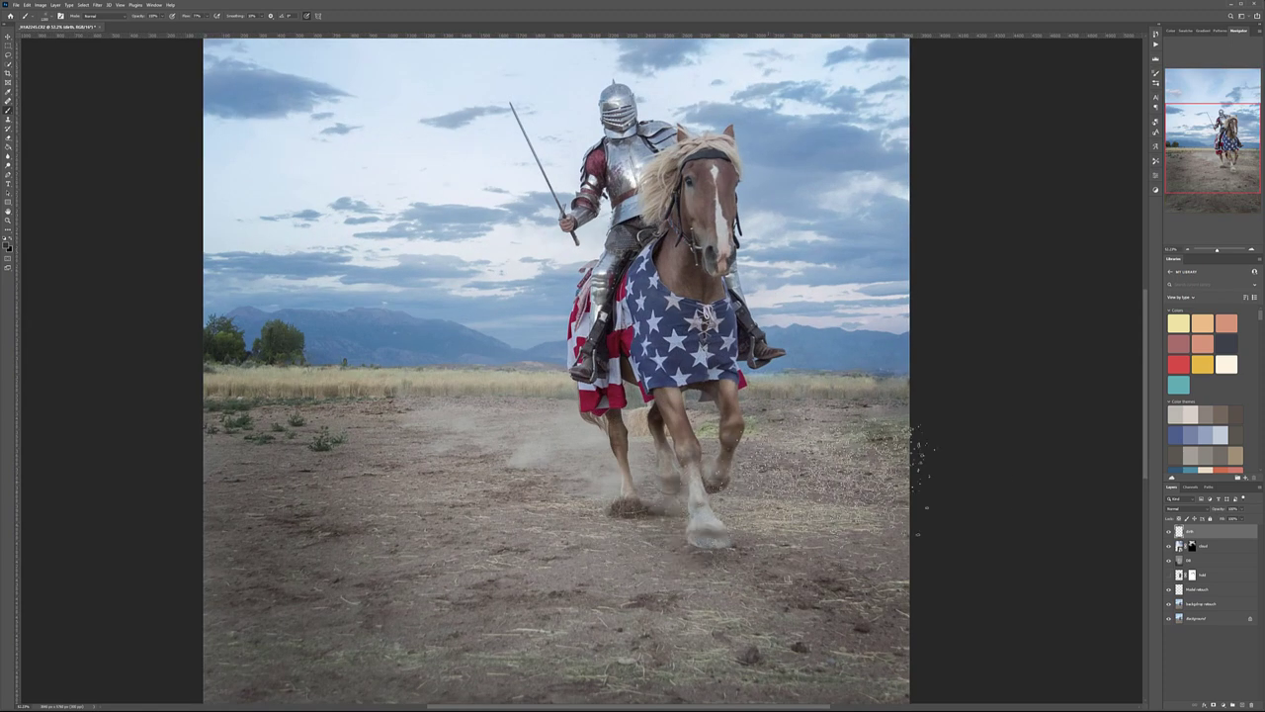
# Set the dirt layer's blend mode to Multiply and undo the test powder stamp over the front hoof.
pyautogui.click(1191, 509)
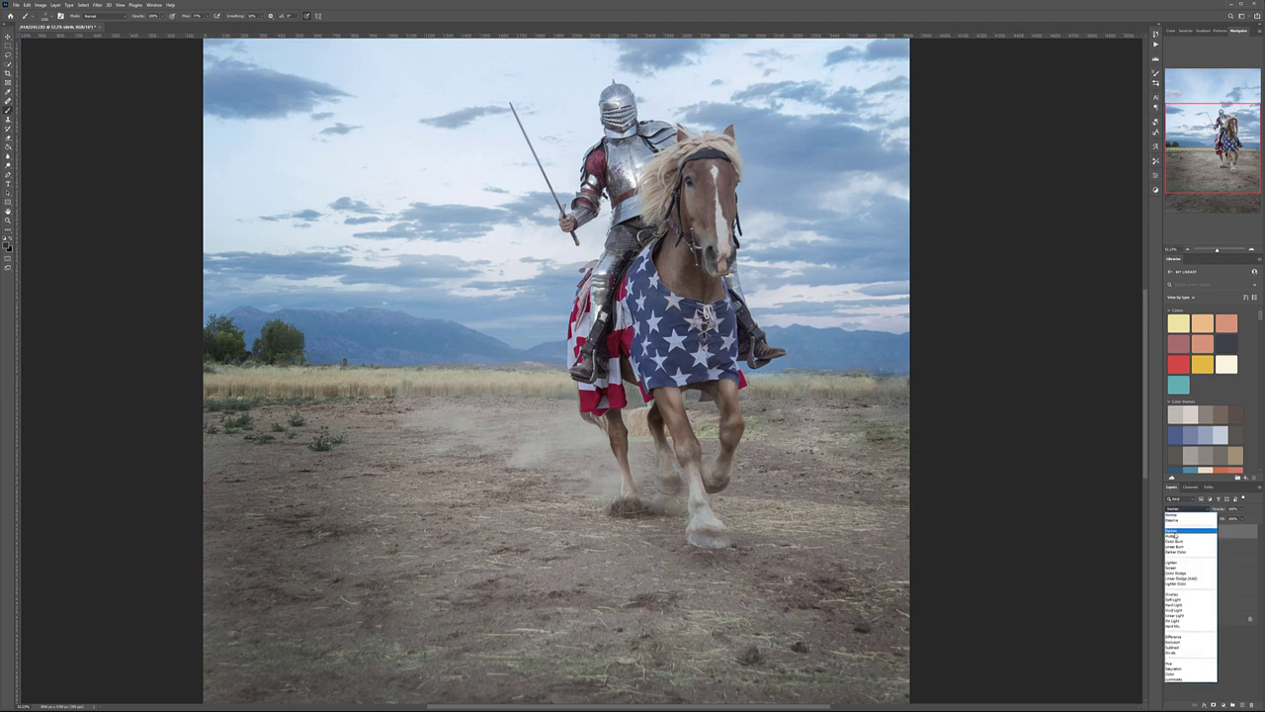
pyautogui.click(1174, 535)
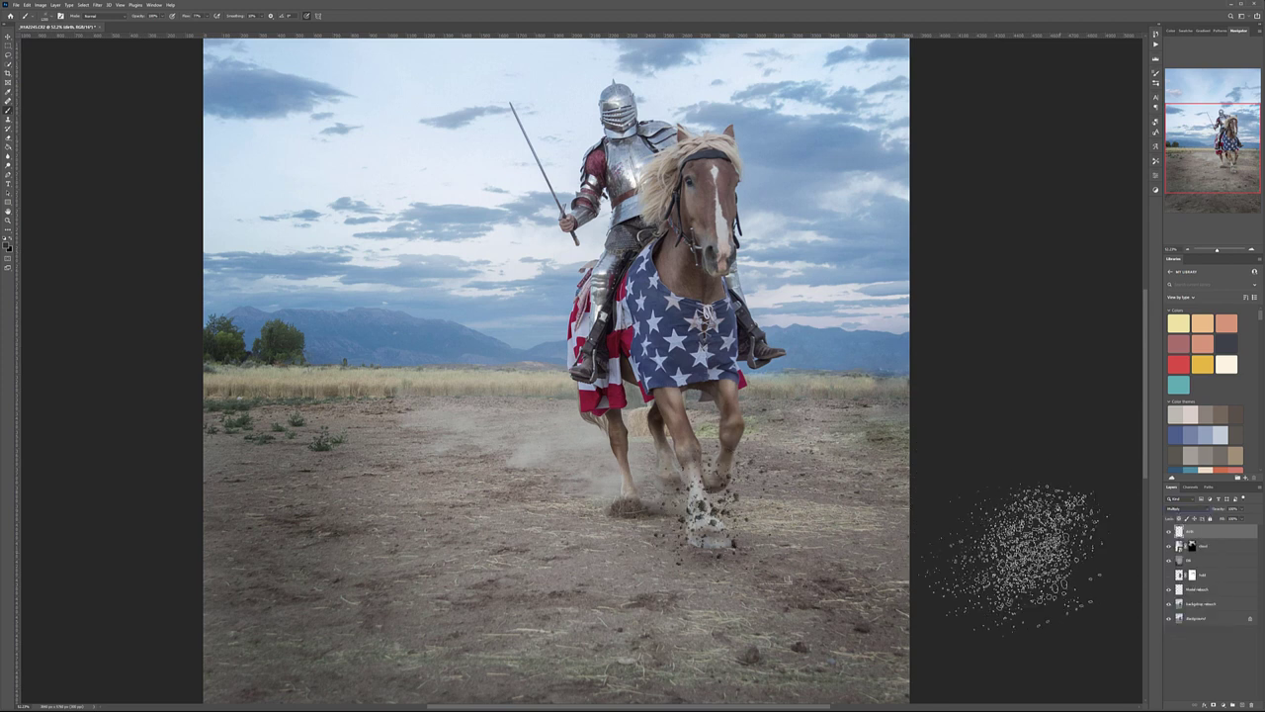
pyautogui.hotkey('ctrl', 'z')
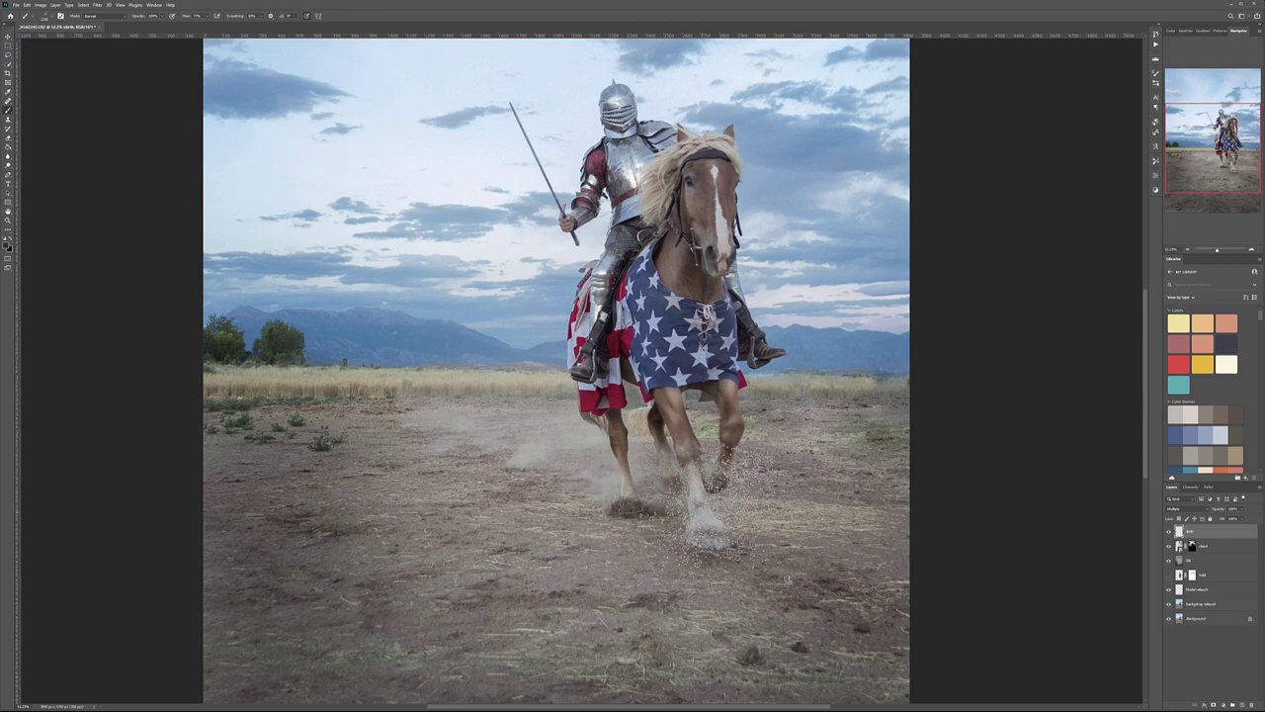
# Try smaller sizes of the current powder brush and switch to a different preset from the powder set.
pyautogui.press('[')
pyautogui.press('[')
pyautogui.press('[')
pyautogui.press('[')
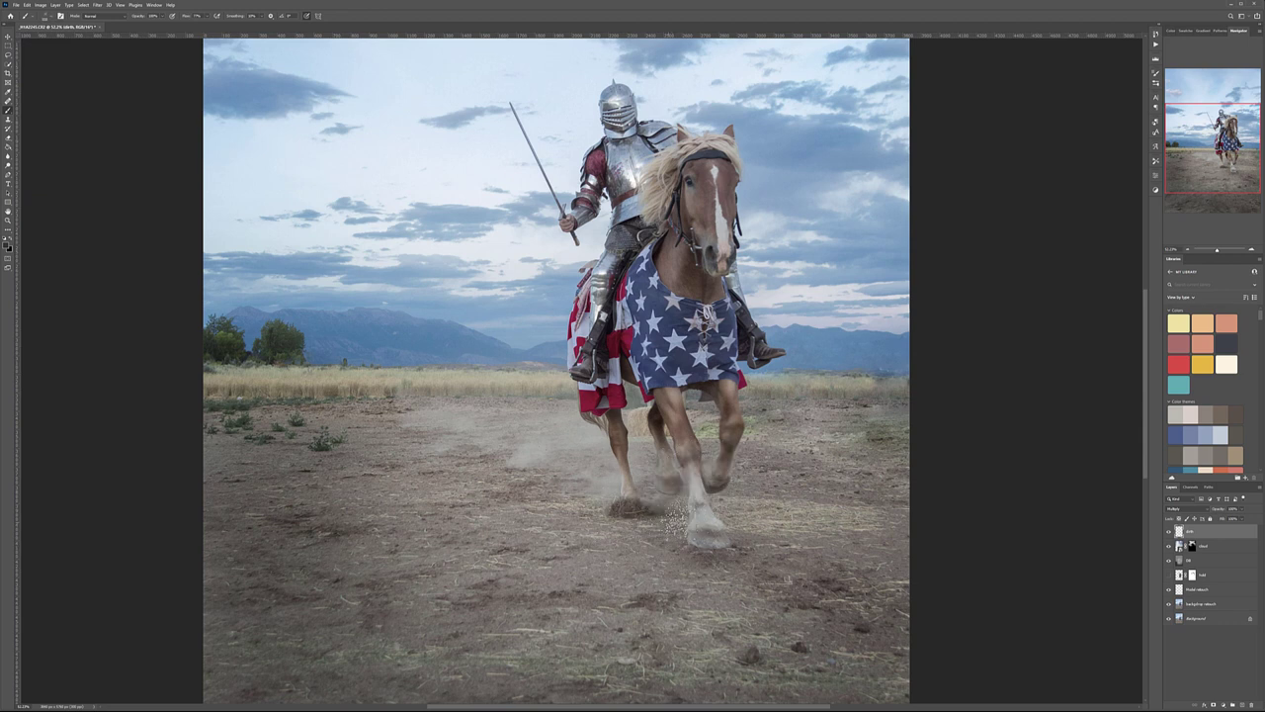
pyautogui.press('[')
pyautogui.press('[')
pyautogui.rightClick(625, 487)
pyautogui.click(862, 516)
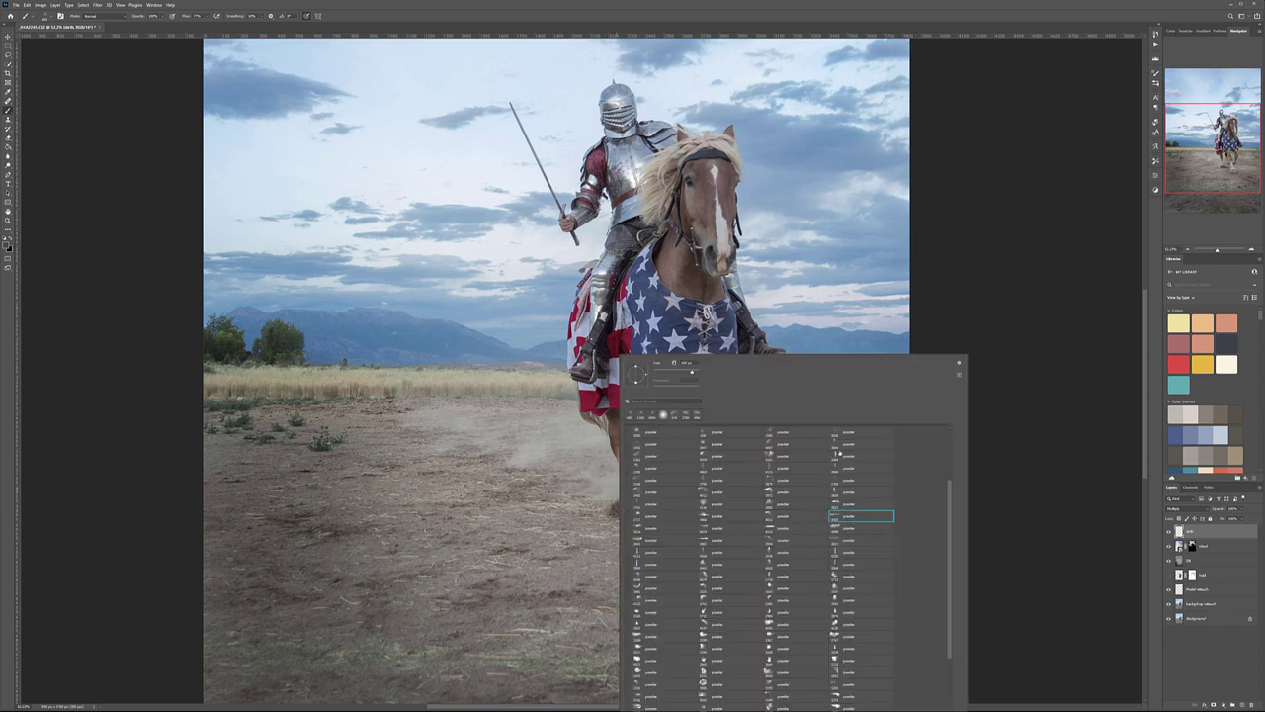
pyautogui.press('Return')
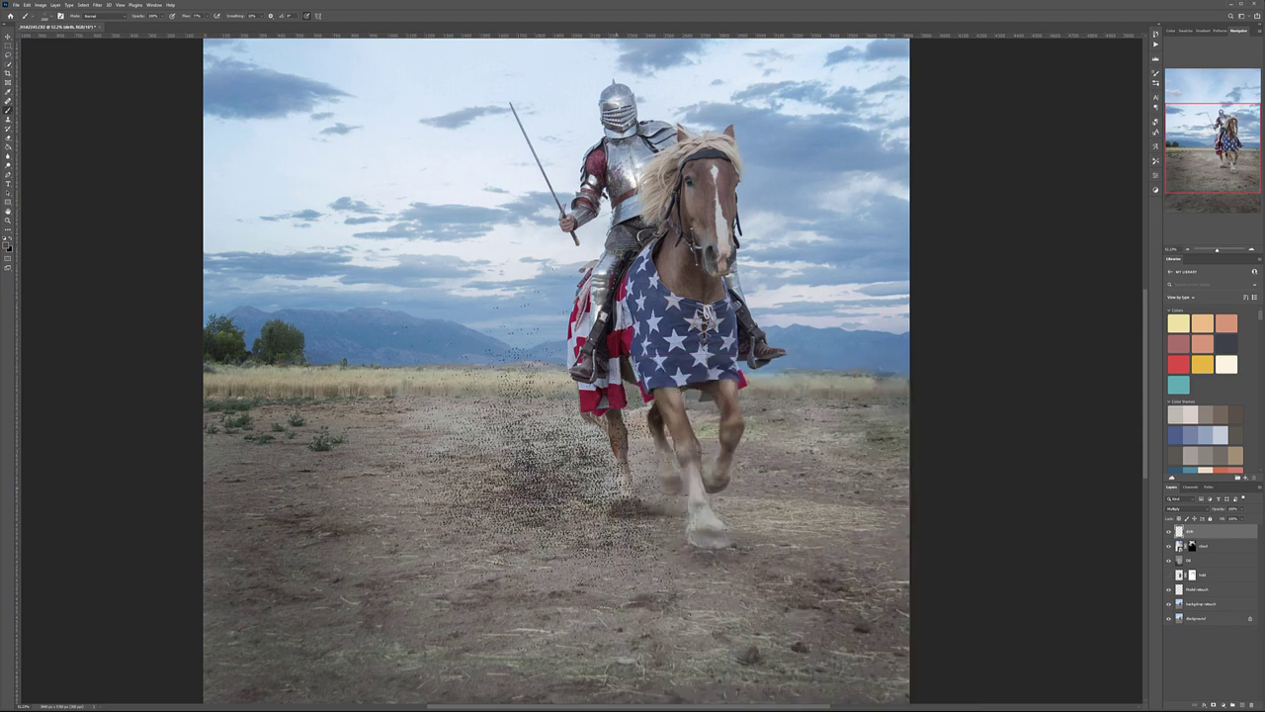
# Paint powder particles around and behind the horse's hind legs, using a smaller brush size.
pyautogui.moveTo(608, 440)
pyautogui.mouseDown()
pyautogui.moveTo(559, 430)
pyautogui.moveTo(573, 440)
pyautogui.mouseUp()
pyautogui.press('[')
pyautogui.press('[')
pyautogui.press('[')
pyautogui.press('[')
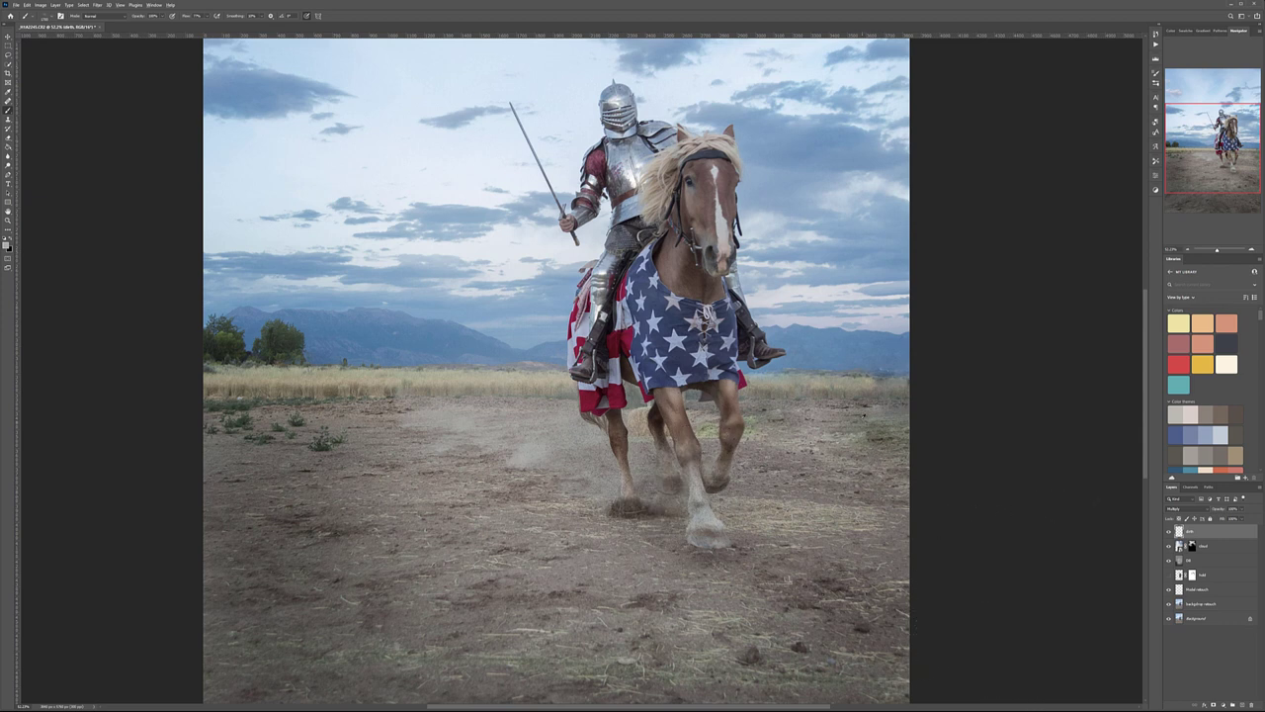
pyautogui.moveTo(643, 487); pyautogui.dragTo(583, 465)
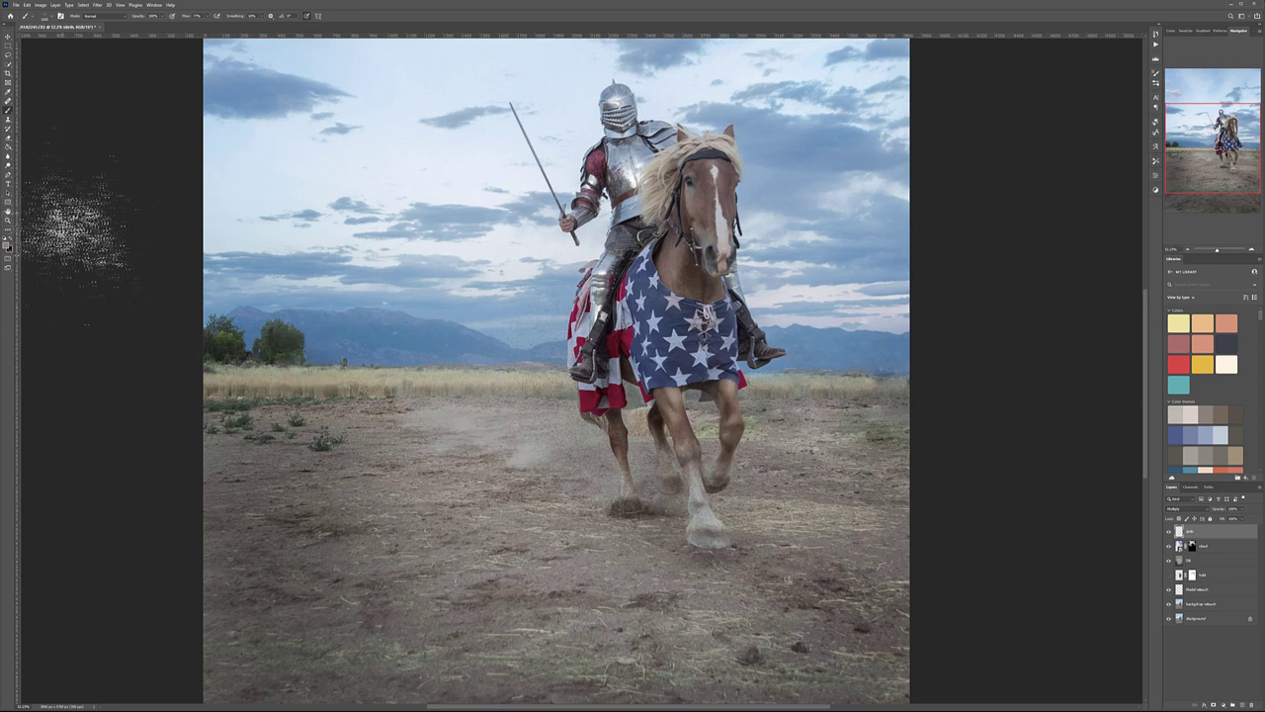
# Set the foreground colour to near white and add a renamed layer above the dirt layer for light particles.
pyautogui.click(6, 243)
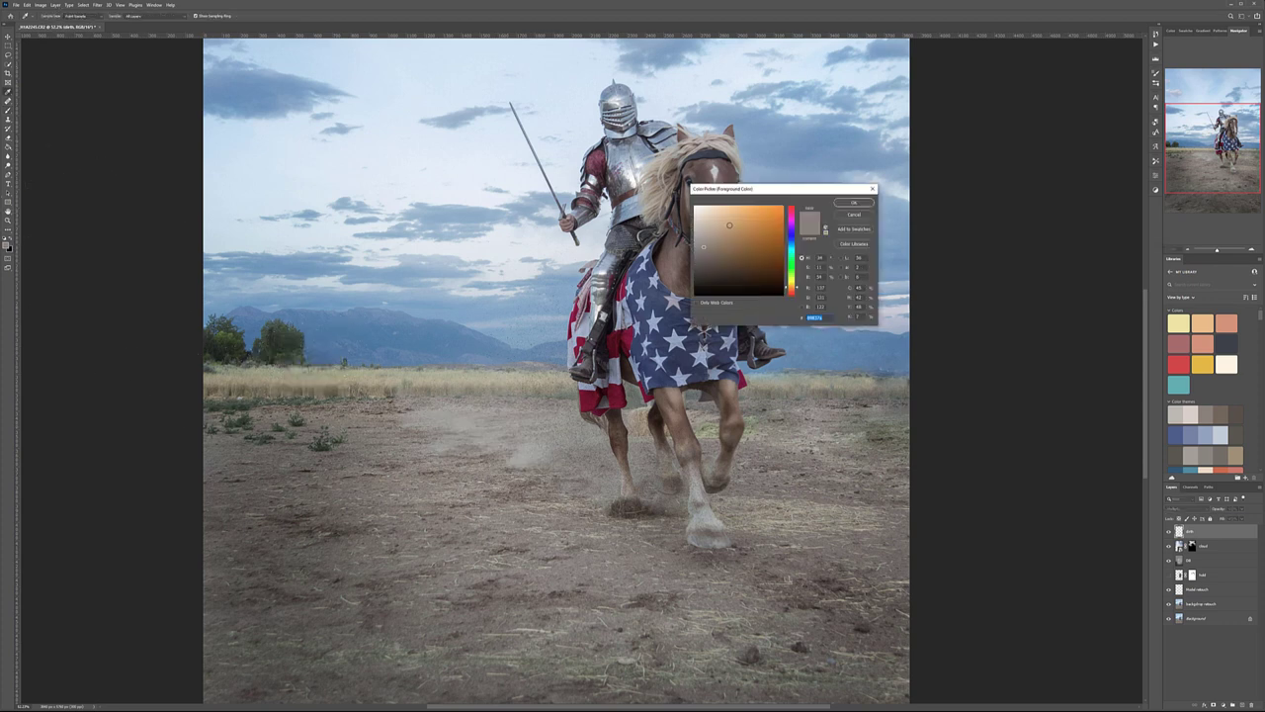
pyautogui.click(867, 203)
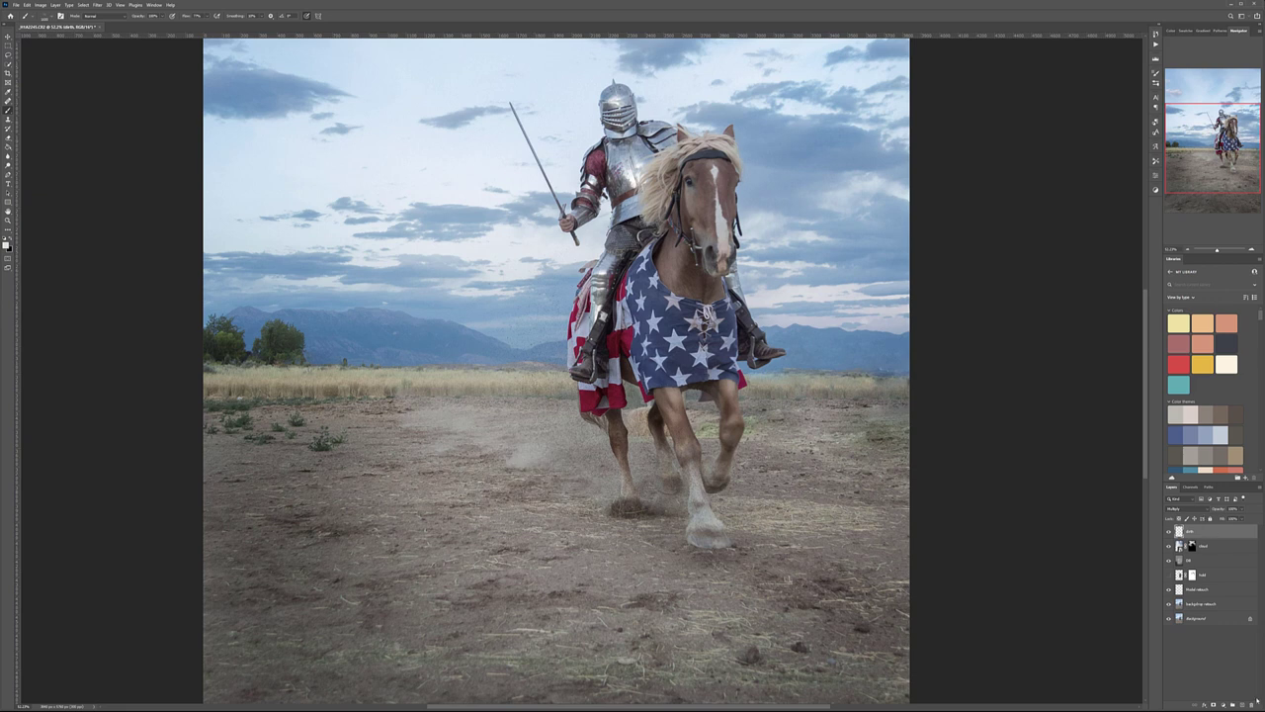
pyautogui.click(1243, 704)
pyautogui.doubleClick(1193, 532)
pyautogui.press('Return')
# Try Soft Light on the light-particle layer and settle on the Screen blend mode.
pyautogui.click(1185, 510)
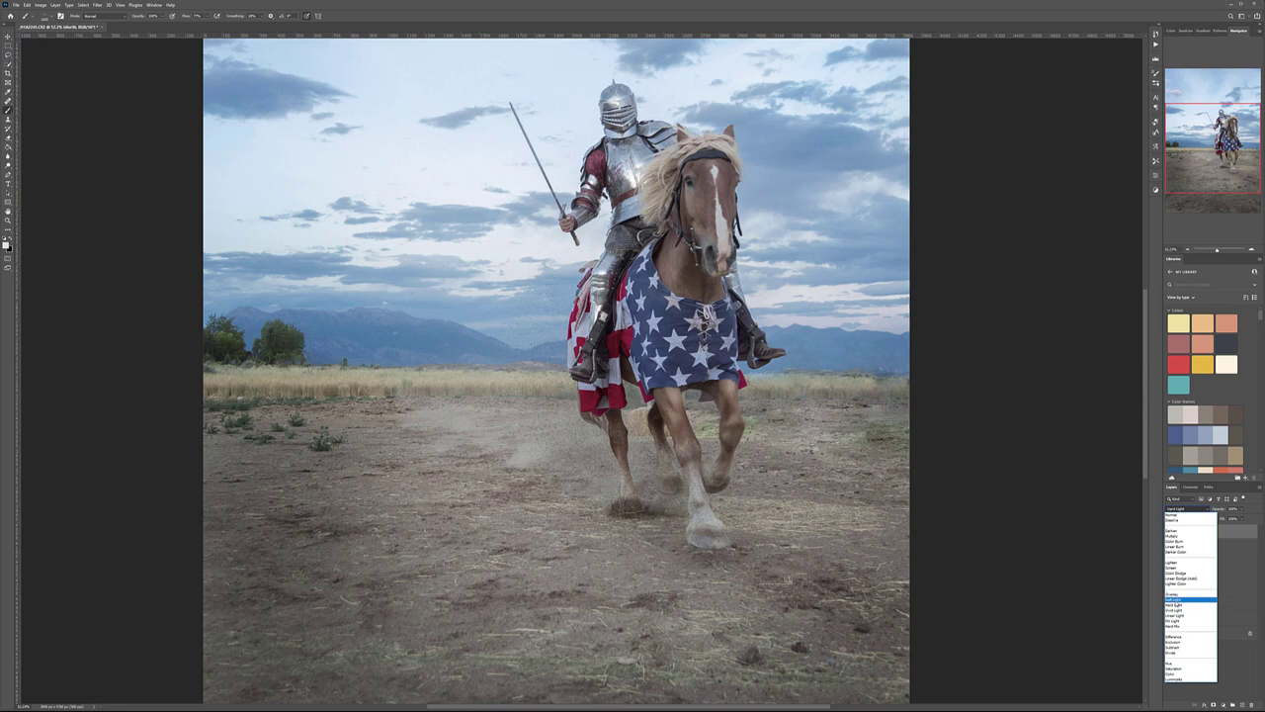
pyautogui.click(1174, 599)
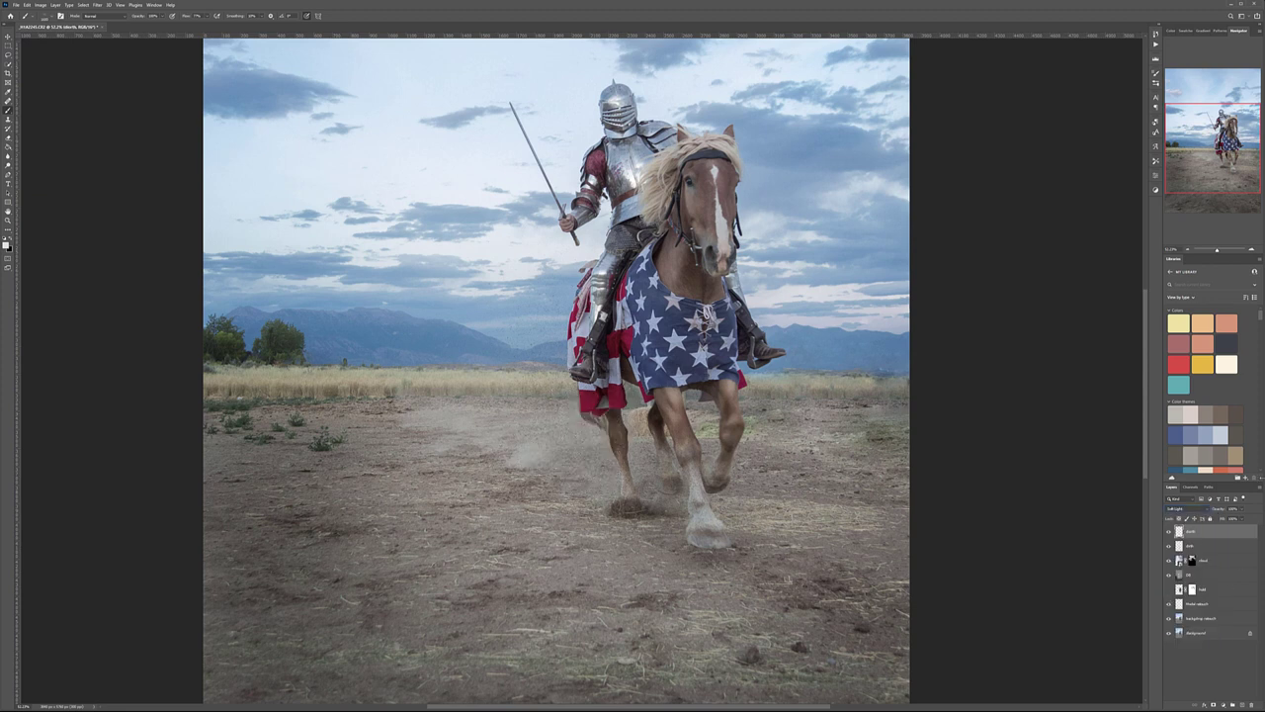
pyautogui.click(1205, 510)
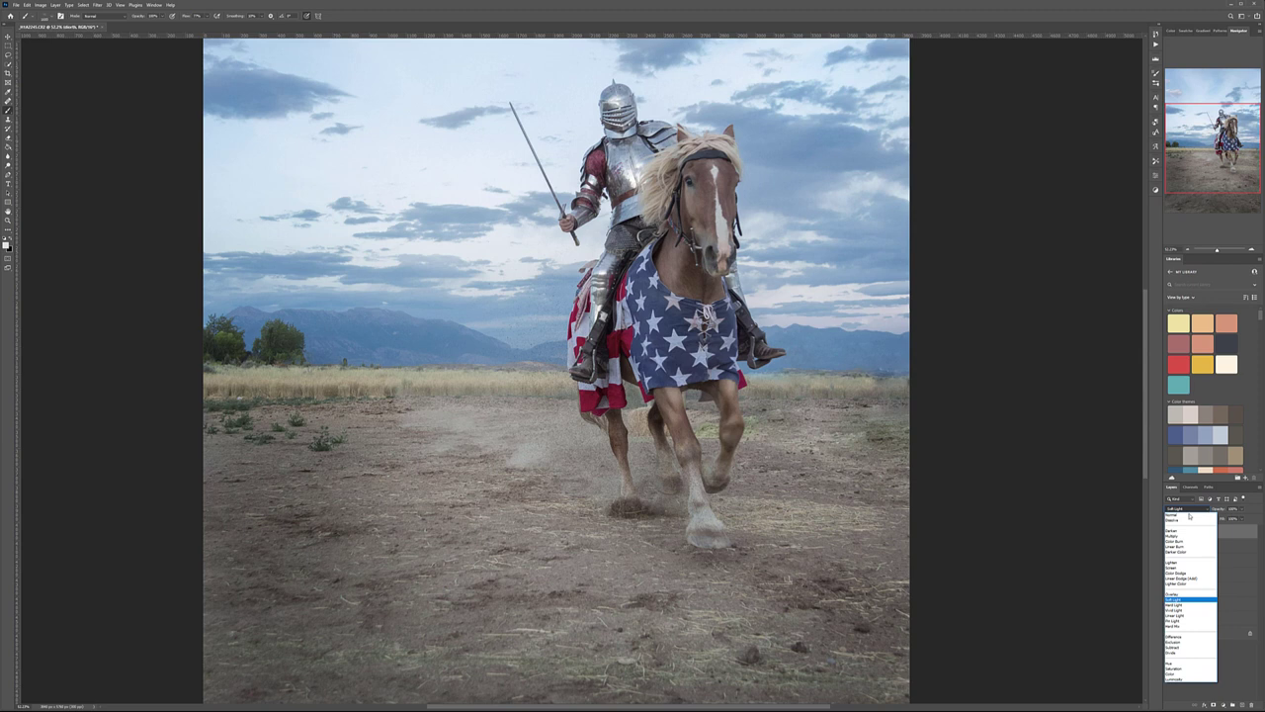
pyautogui.click(1182, 569)
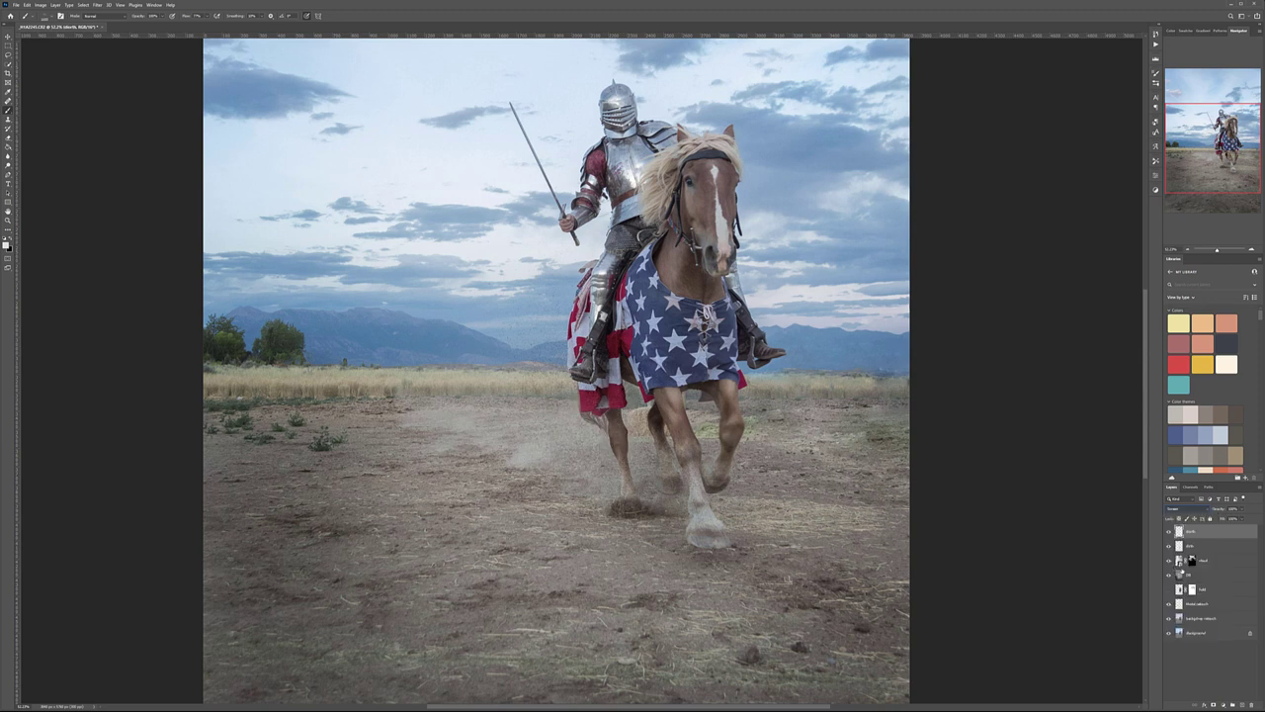
# Compare the image with and without the light-particle layer.
pyautogui.click(1169, 531)
pyautogui.click(1169, 531)
pyautogui.click(1169, 531)
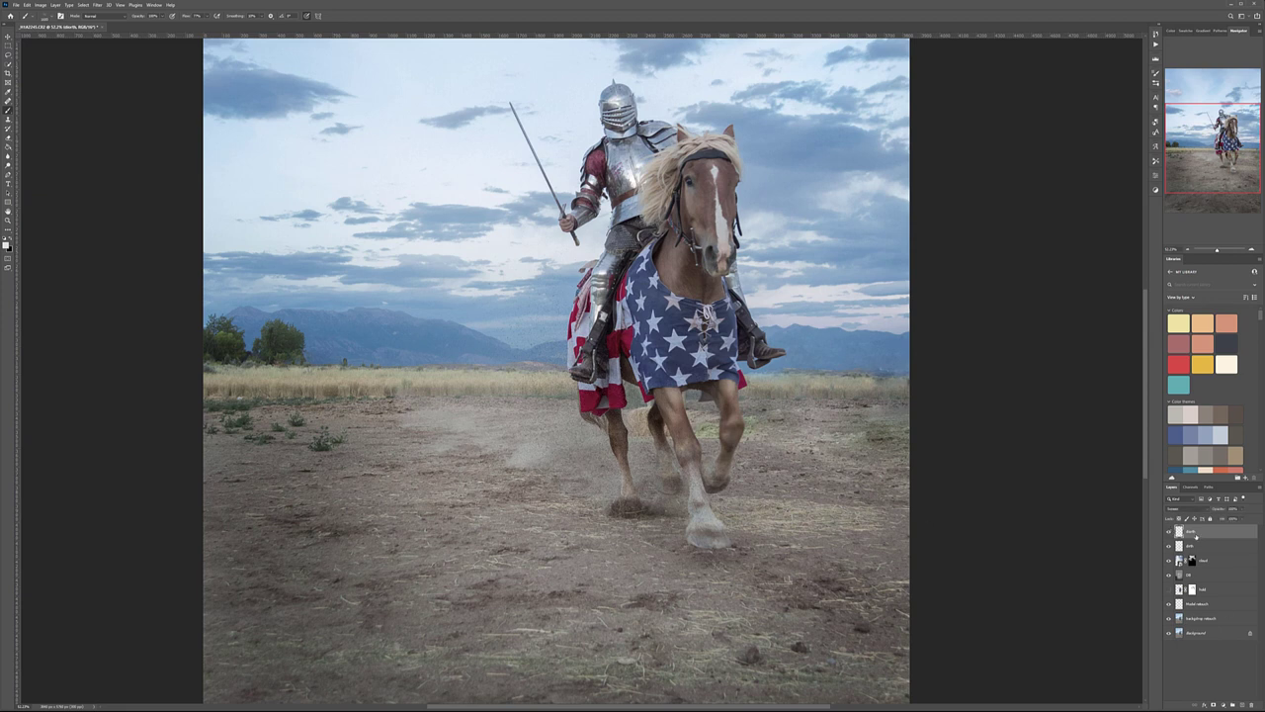
pyautogui.click(1170, 531)
pyautogui.click(1169, 531)
pyautogui.click(1170, 530)
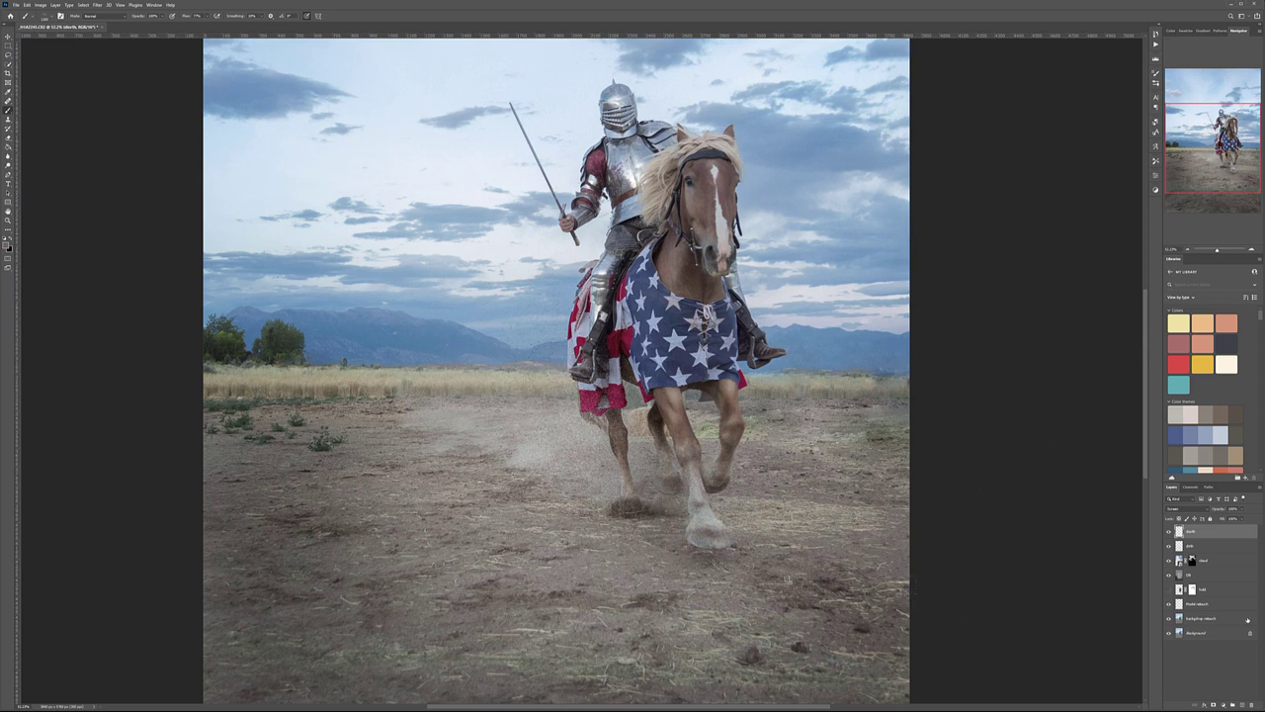
# Add a new layer above the light particles and choose a different preset from the powder brush set.
pyautogui.click(1243, 705)
pyautogui.rightClick(460, 356)
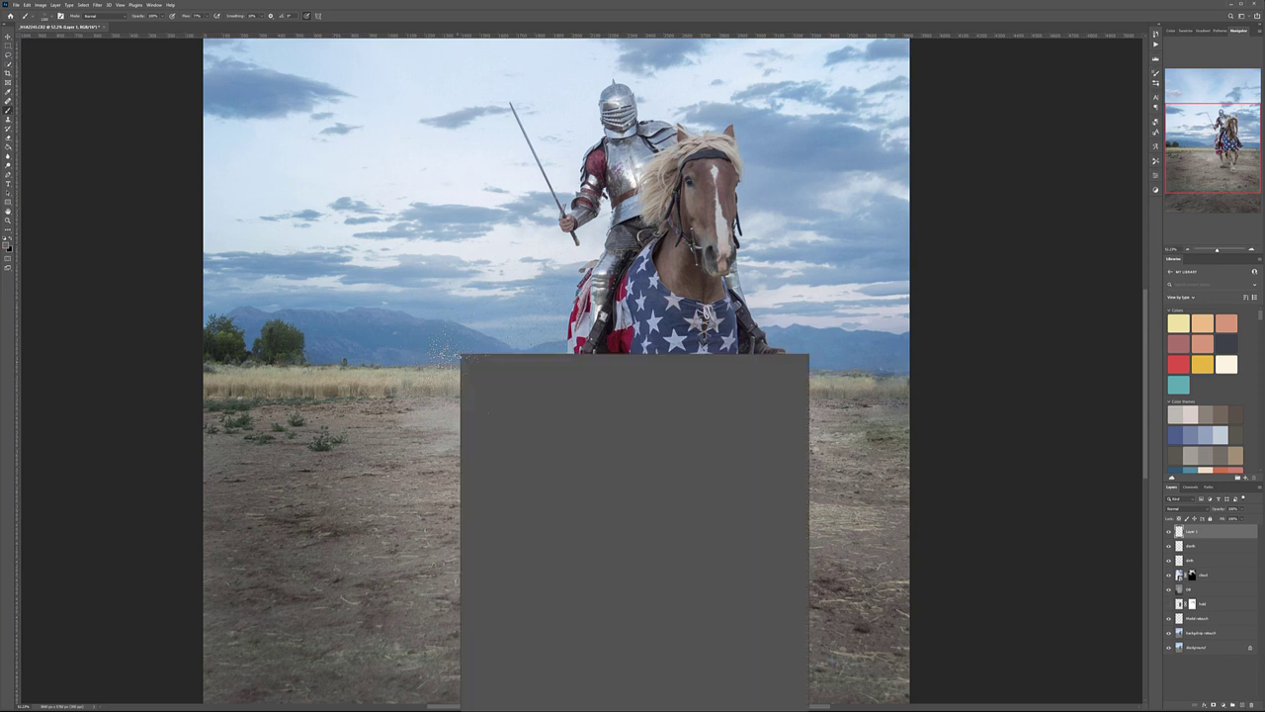
pyautogui.scroll(2, 601, 544)
pyautogui.click(492, 583)
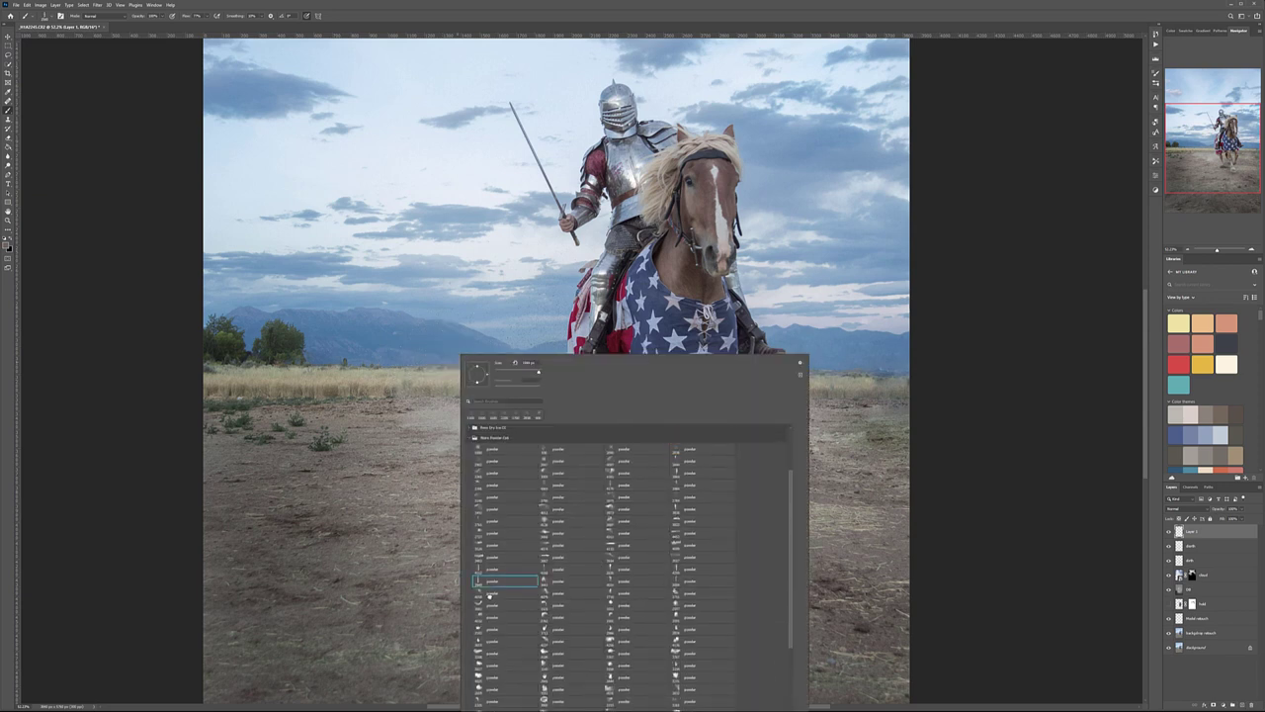
pyautogui.click(491, 592)
# Test the powder brush with a stamp over the sky beside the knight and undo it.
pyautogui.click(390, 263)
pyautogui.click(443, 190)
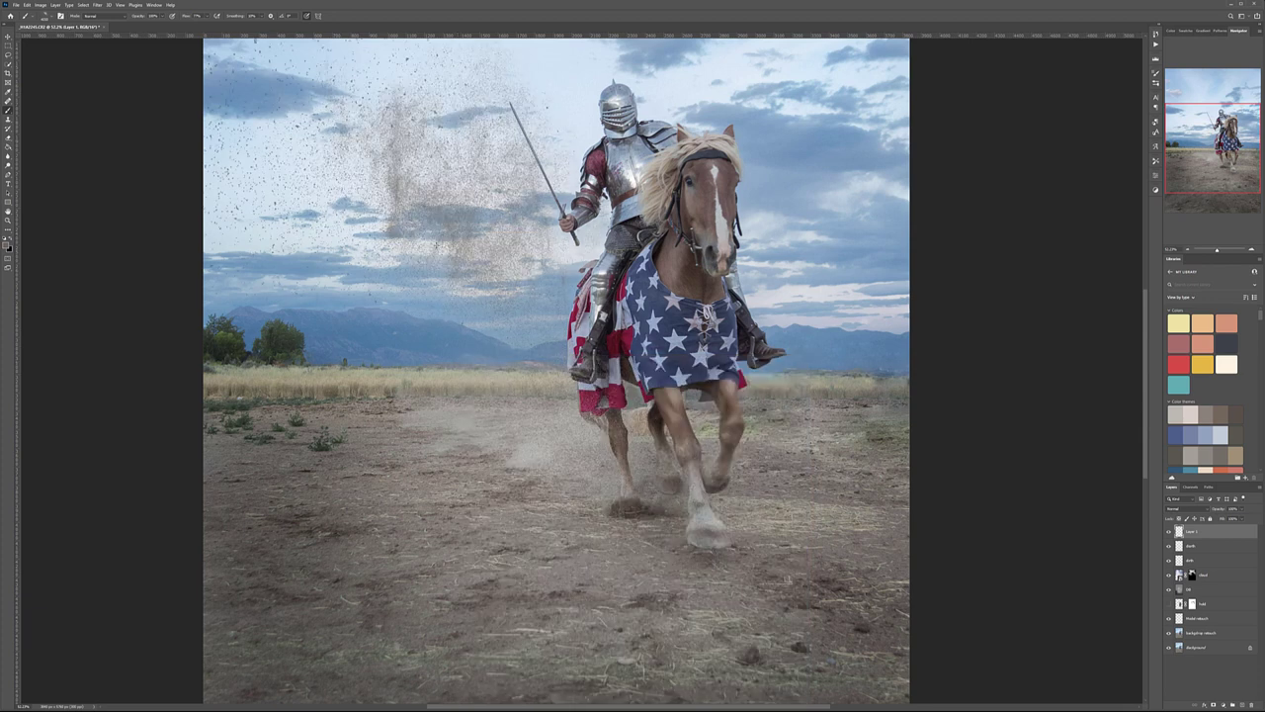
pyautogui.hotkey('ctrl', 'z')
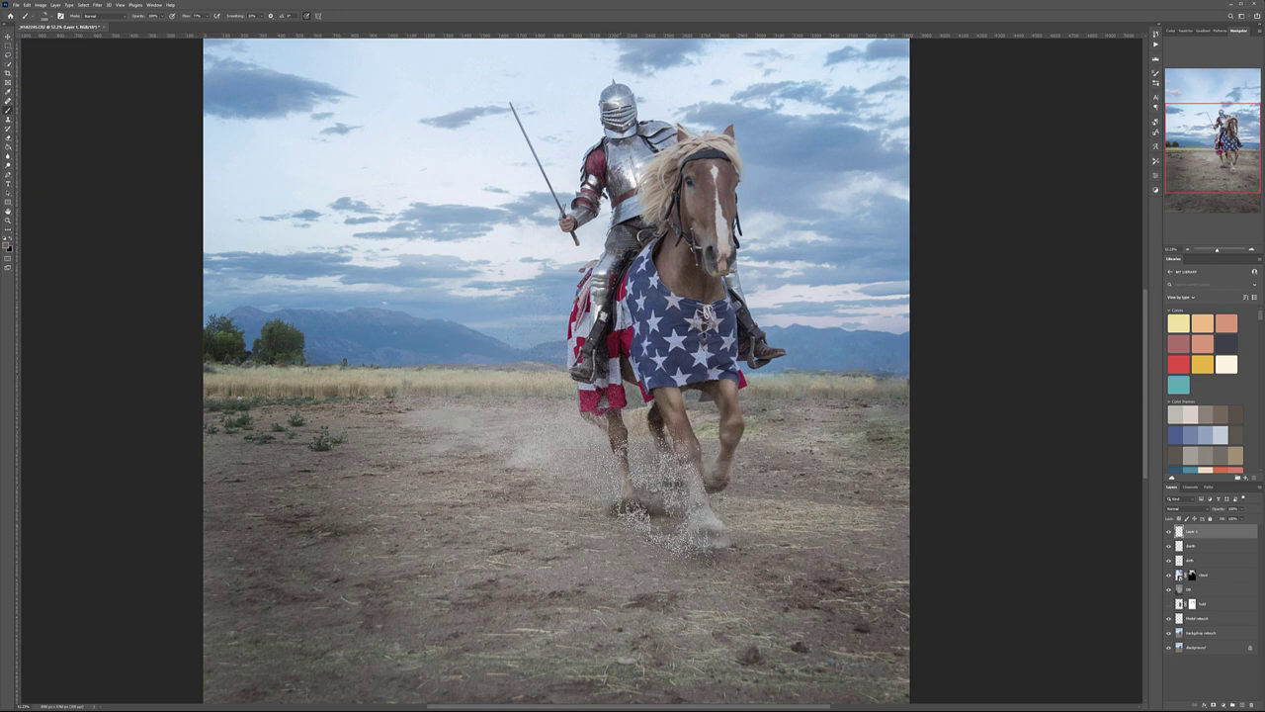
# Sample a dark brown from the ground, undo the powder stamp between the legs, and paint dark powder beside the hind leg.
pyautogui.click(534, 450)
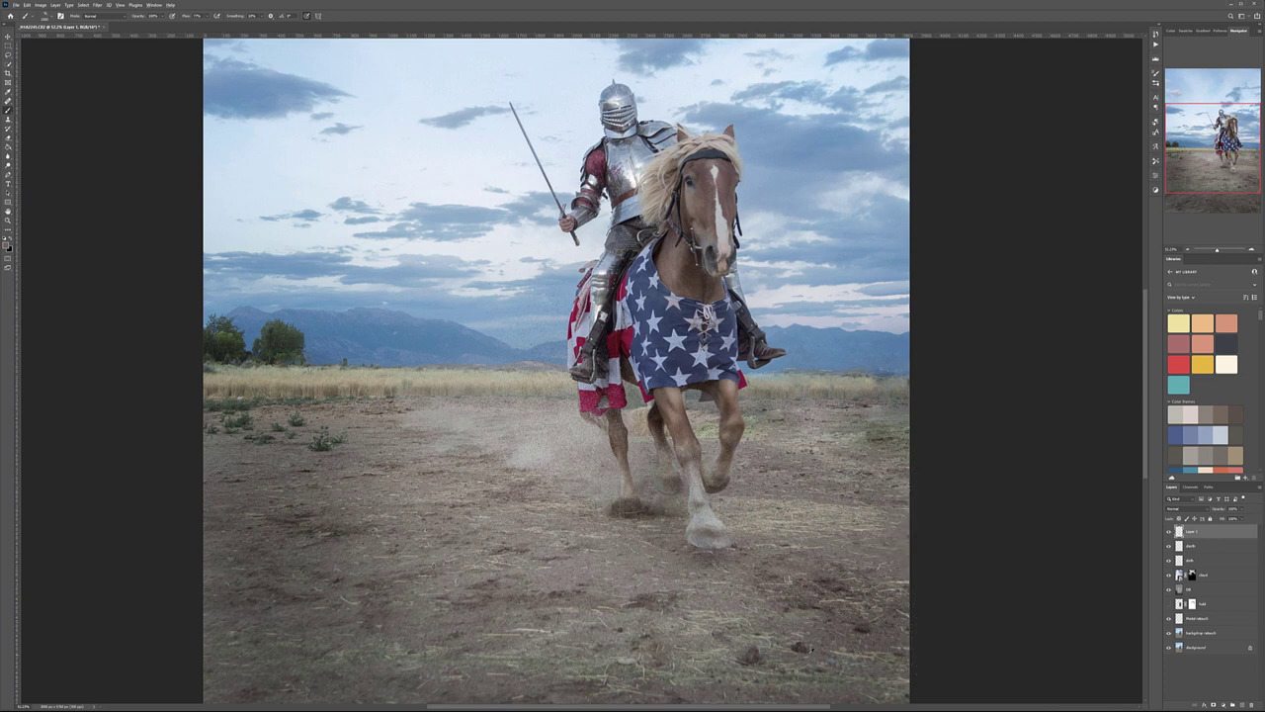
pyautogui.keyDown('alt'); pyautogui.click(802, 647); pyautogui.keyUp('alt')
pyautogui.click(638, 473)
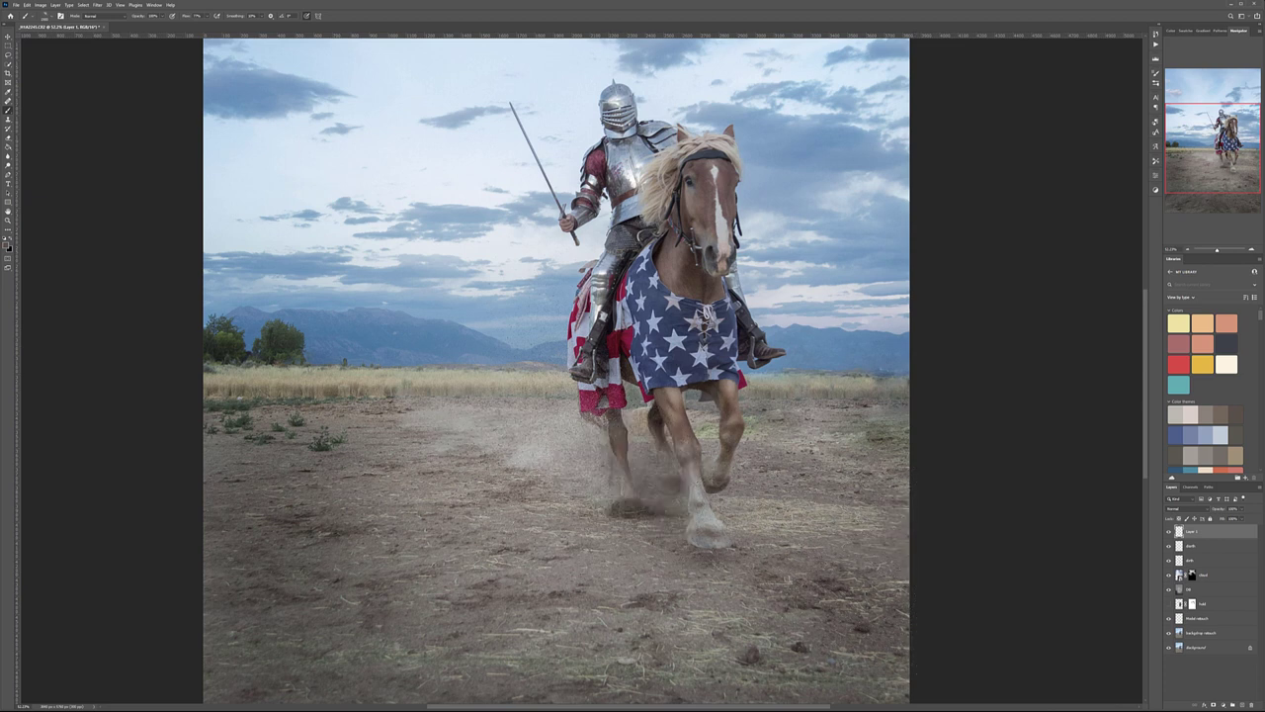
pyautogui.scroll(-3, 825, 534)
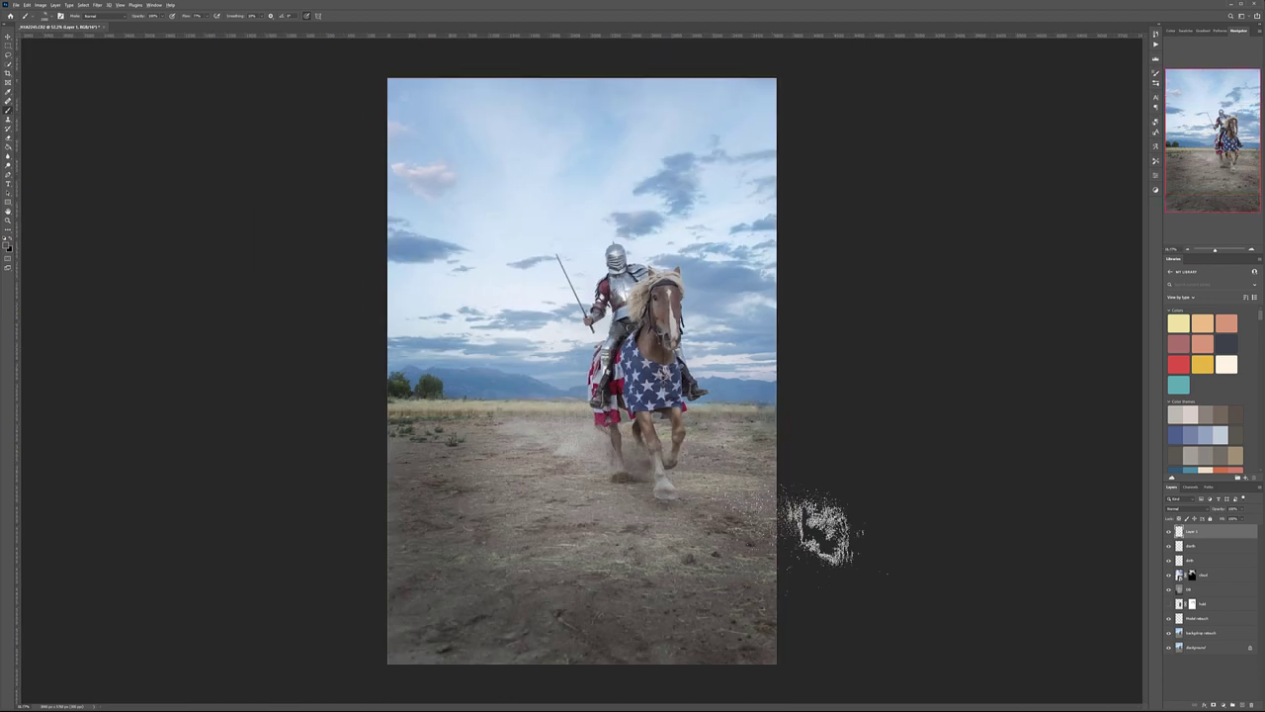
pyautogui.scroll(2, 813, 529)
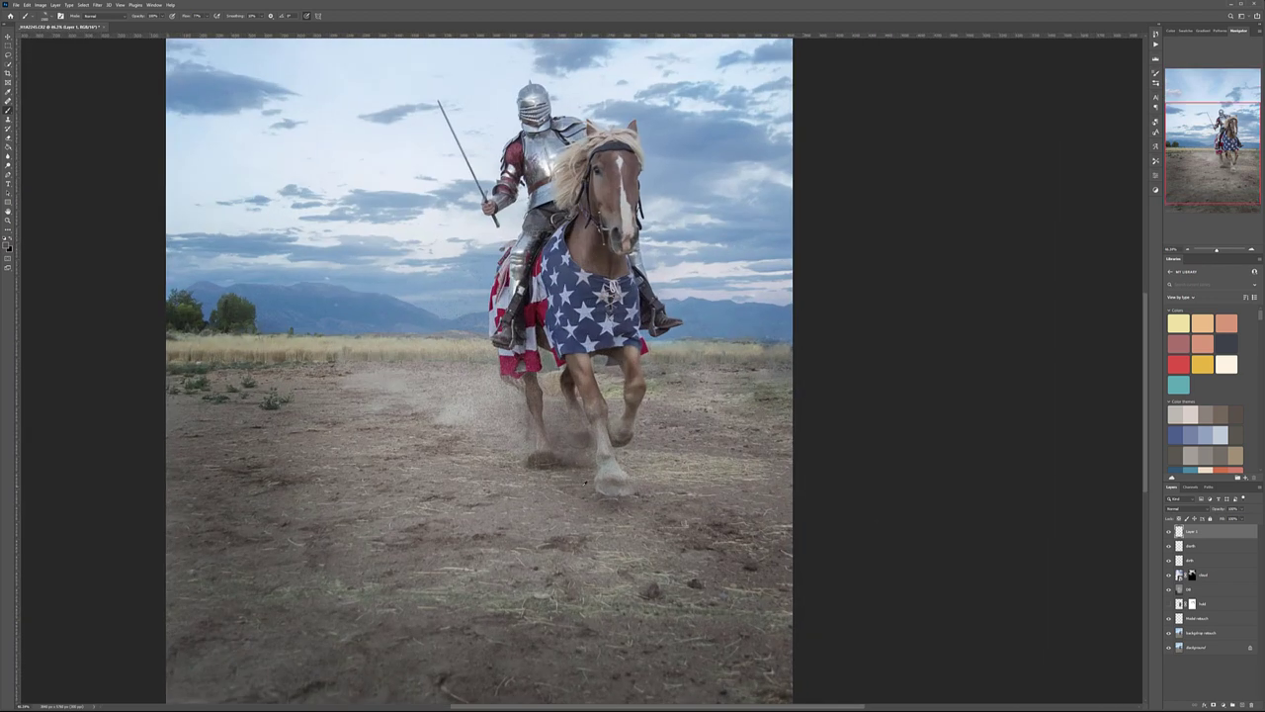
pyautogui.hotkey('ctrl', 'z')
pyautogui.moveTo(500, 415); pyautogui.dragTo(502, 437)
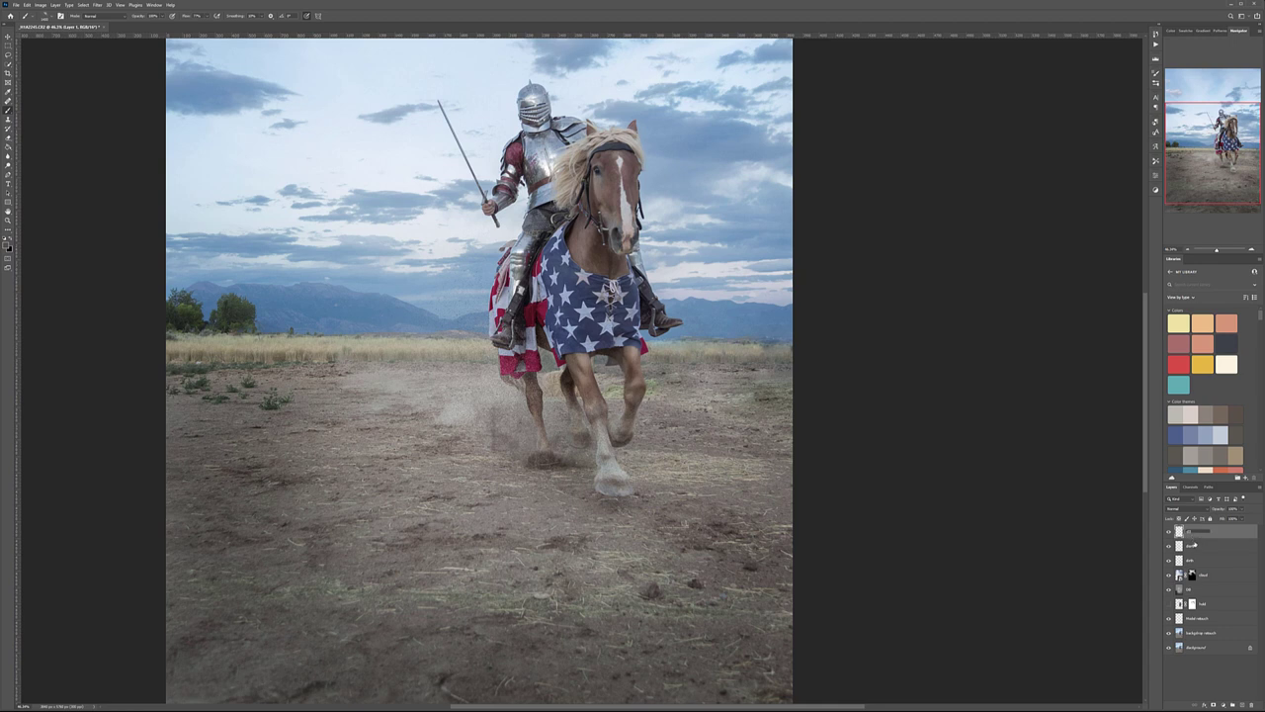
# Rename the existing particle layers with short numbered names, using d3 for the lowest one.
pyautogui.doubleClick(1192, 546)
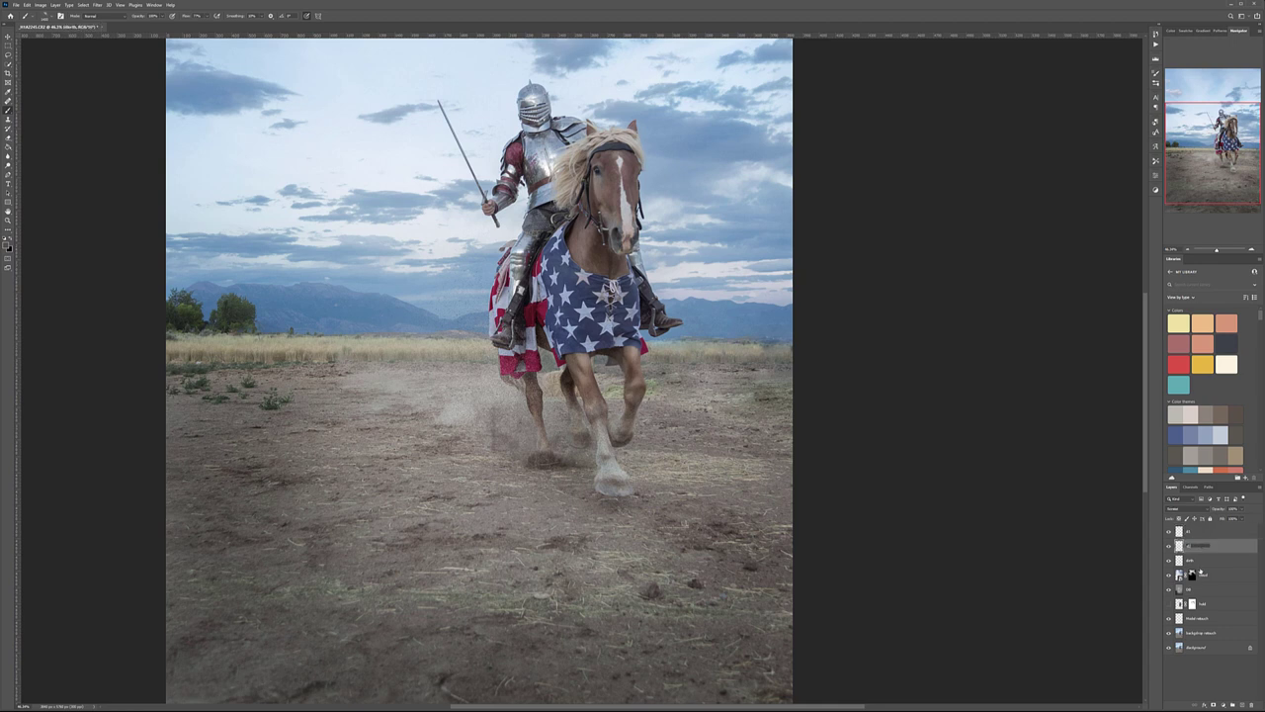
pyautogui.click(1194, 561)
pyautogui.write('d3')
pyautogui.press('Return')
# Add a new layer named d4 above the other particle layers.
pyautogui.click(1220, 534)
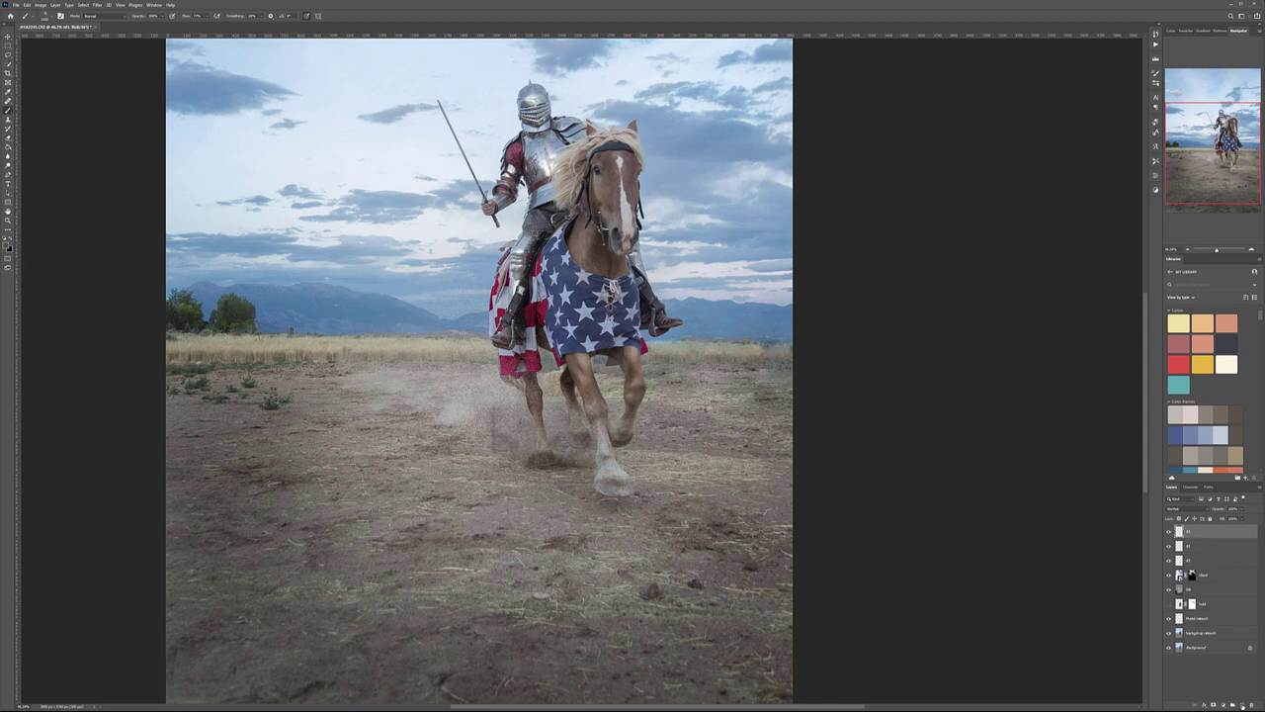
pyautogui.click(1243, 706)
pyautogui.doubleClick(1193, 532)
pyautogui.write('d4')
pyautogui.press('Return')
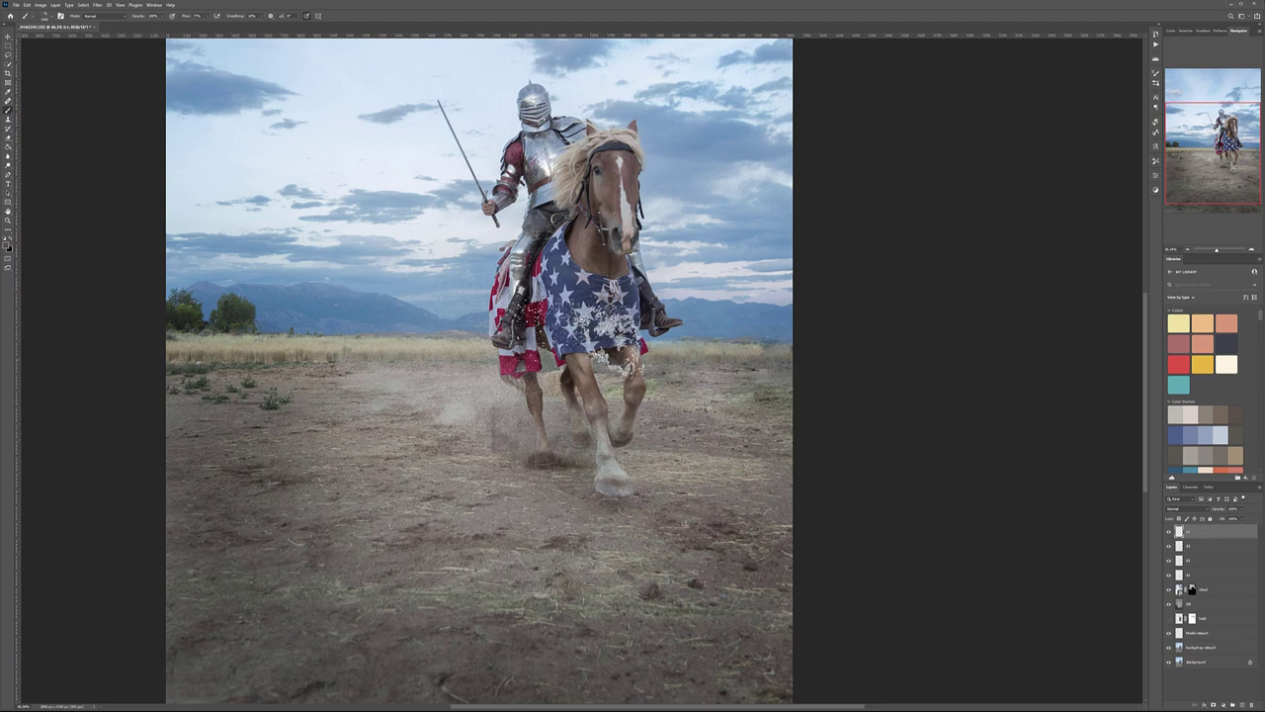
# Collapse the powder brush set, open the fog brush set, and choose one of its fog presets.
pyautogui.rightClick(479, 354)
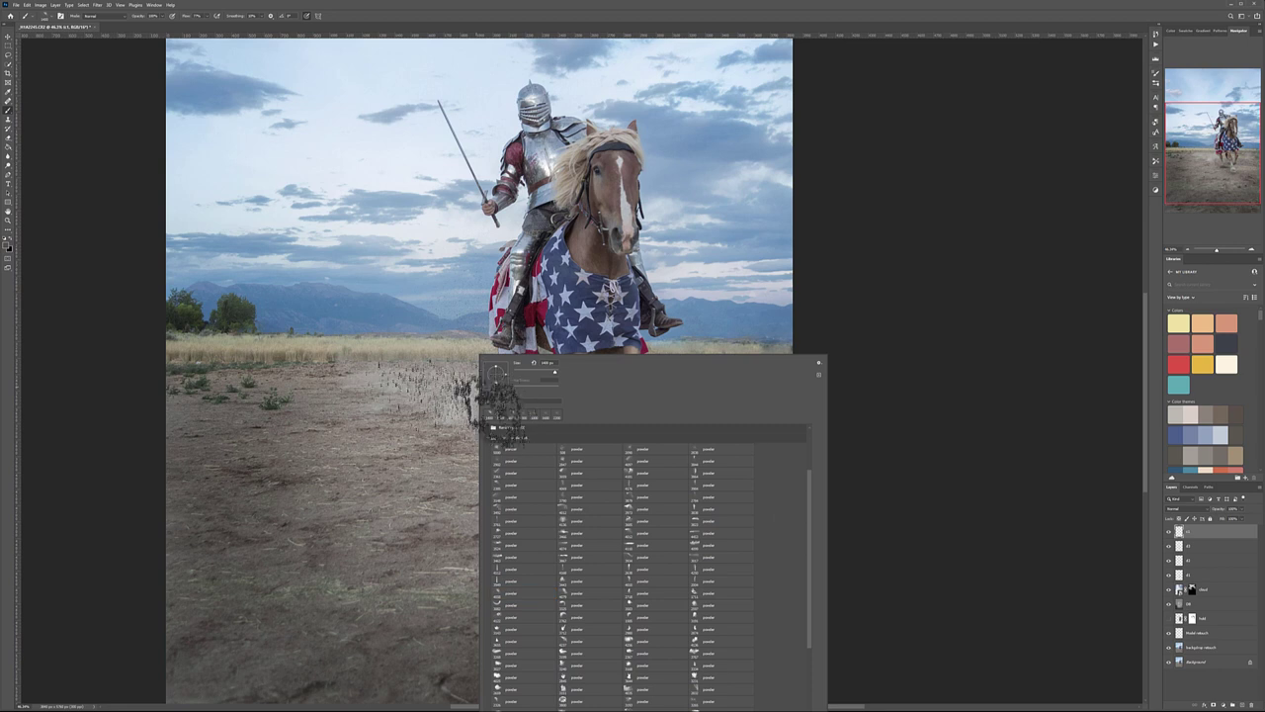
pyautogui.click(487, 437)
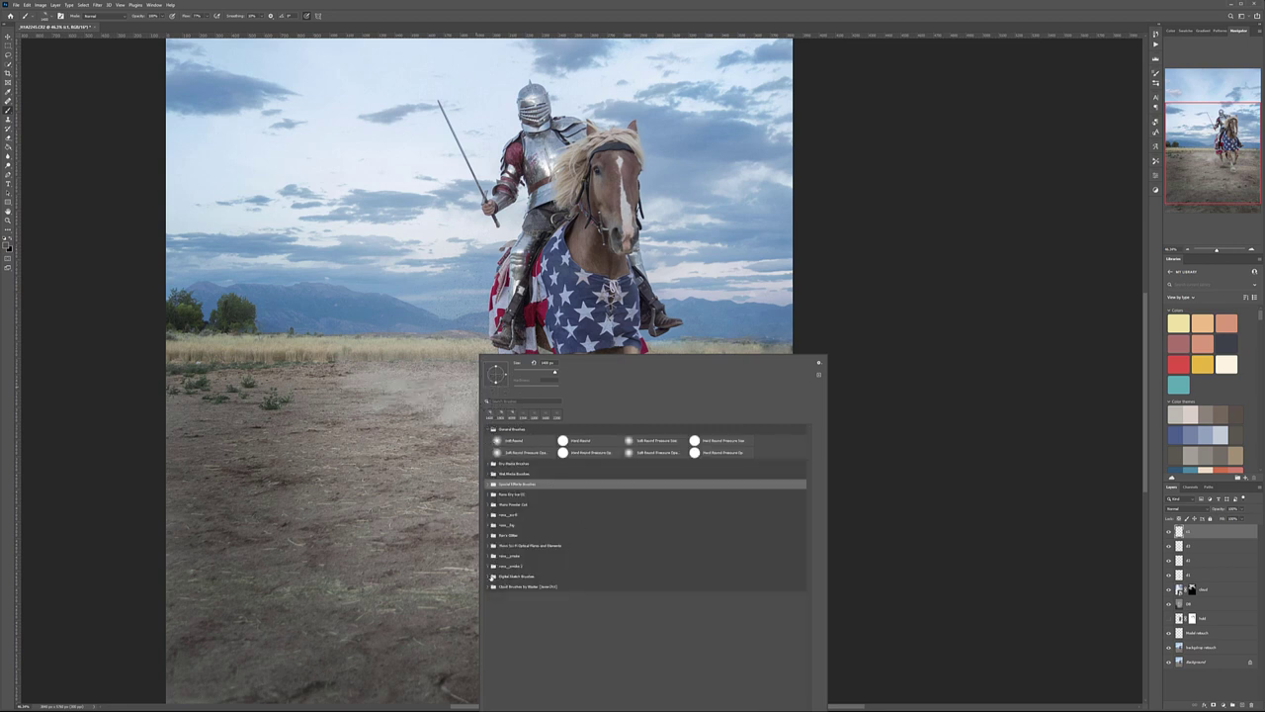
pyautogui.click(491, 525)
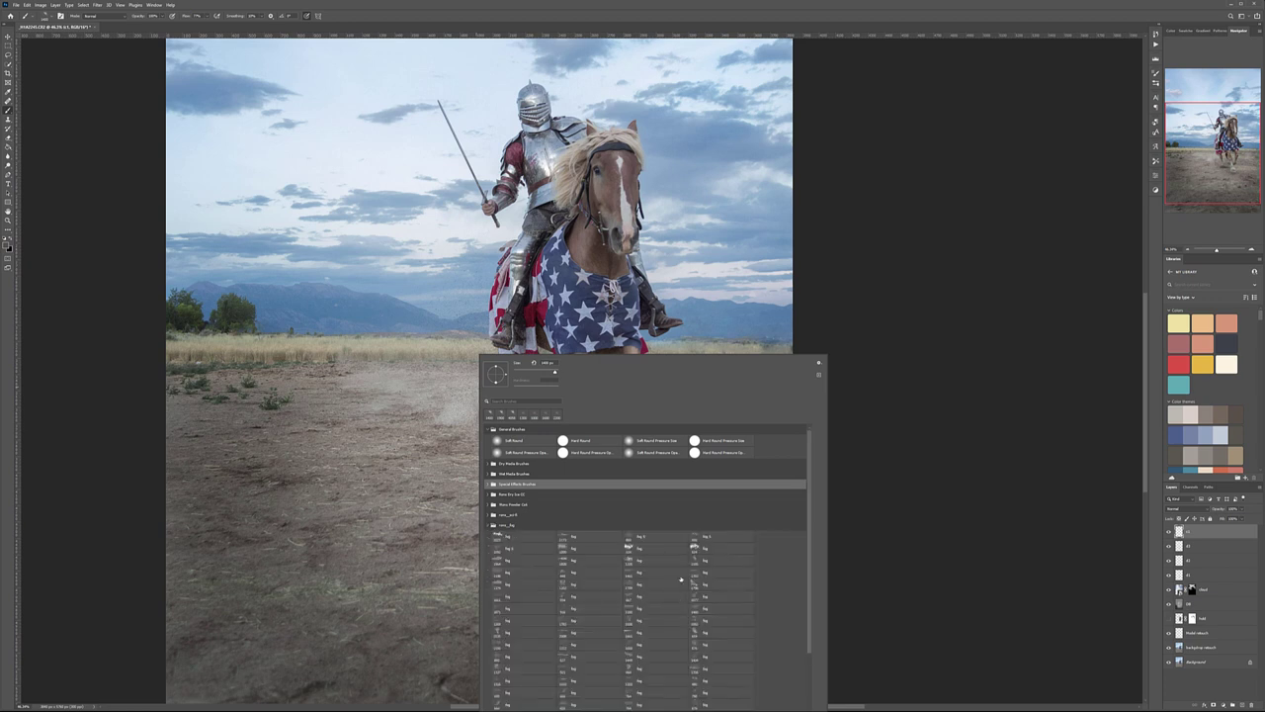
pyautogui.moveTo(809, 540); pyautogui.dragTo(809, 593)
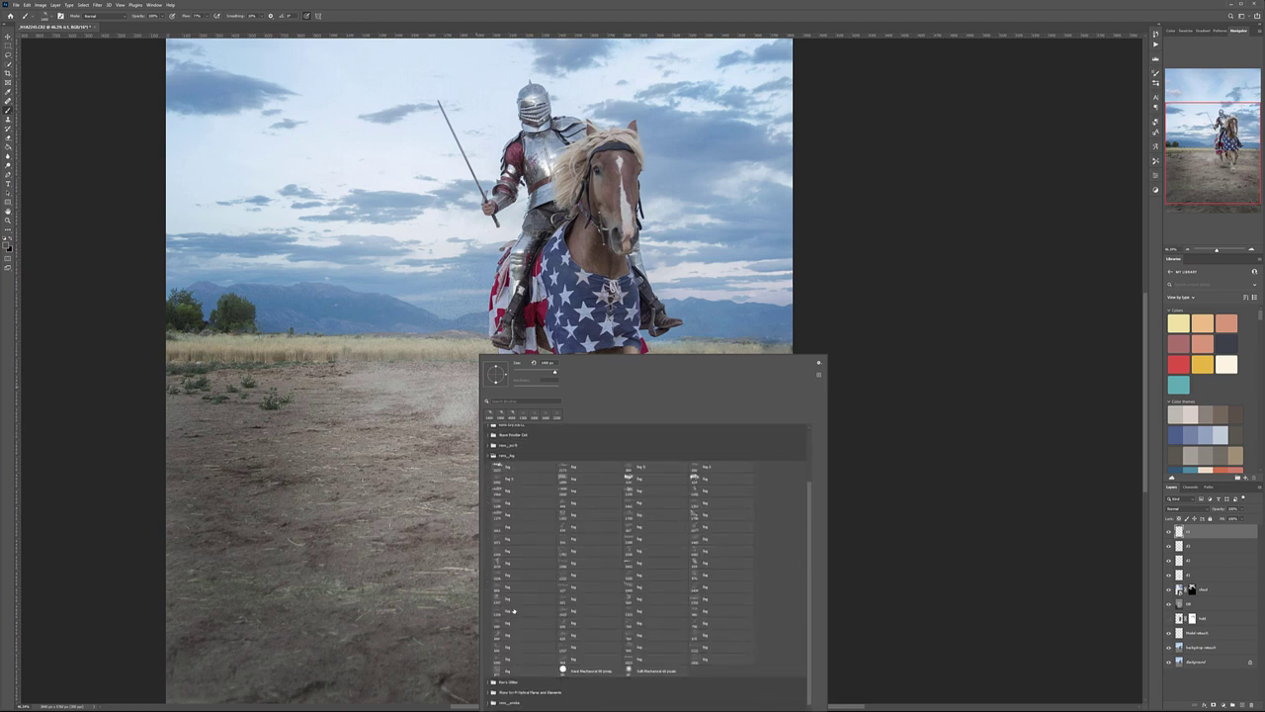
pyautogui.click(512, 600)
pyautogui.click(416, 361)
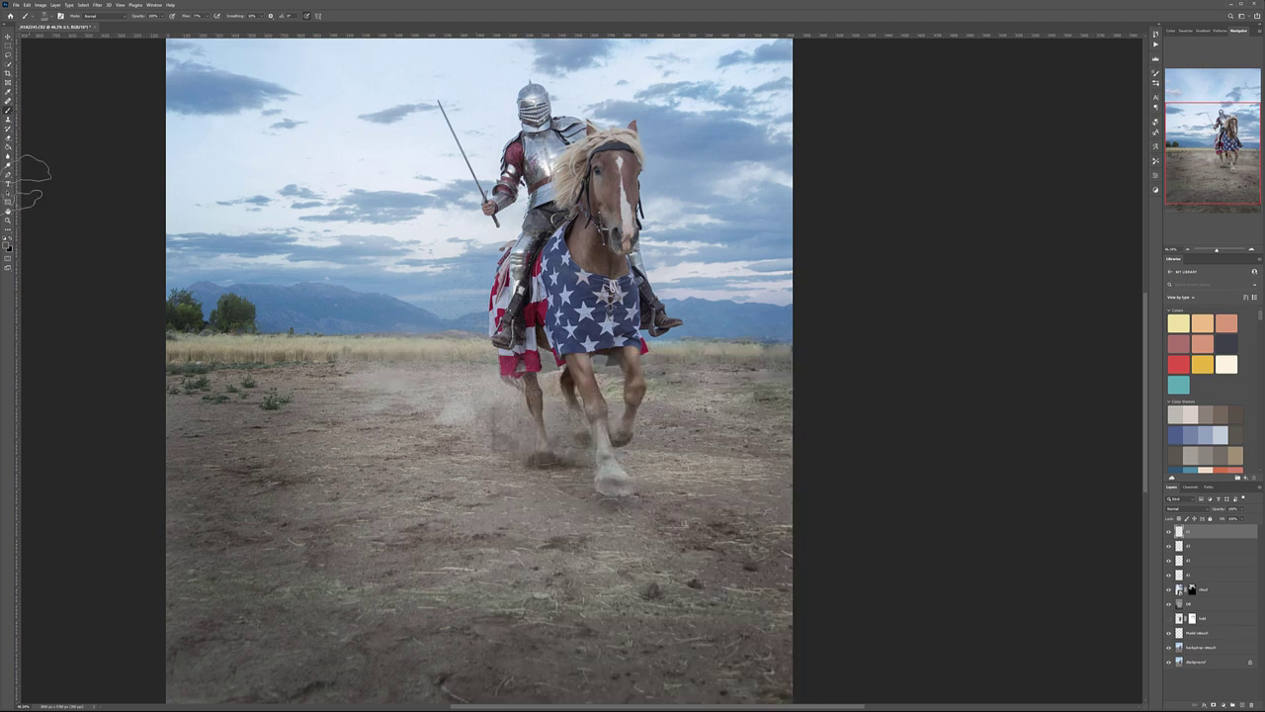
# Set the foreground colour to a light beige, choose another fog preset, and stamp dust near the hind legs.
pyautogui.click(8, 246)
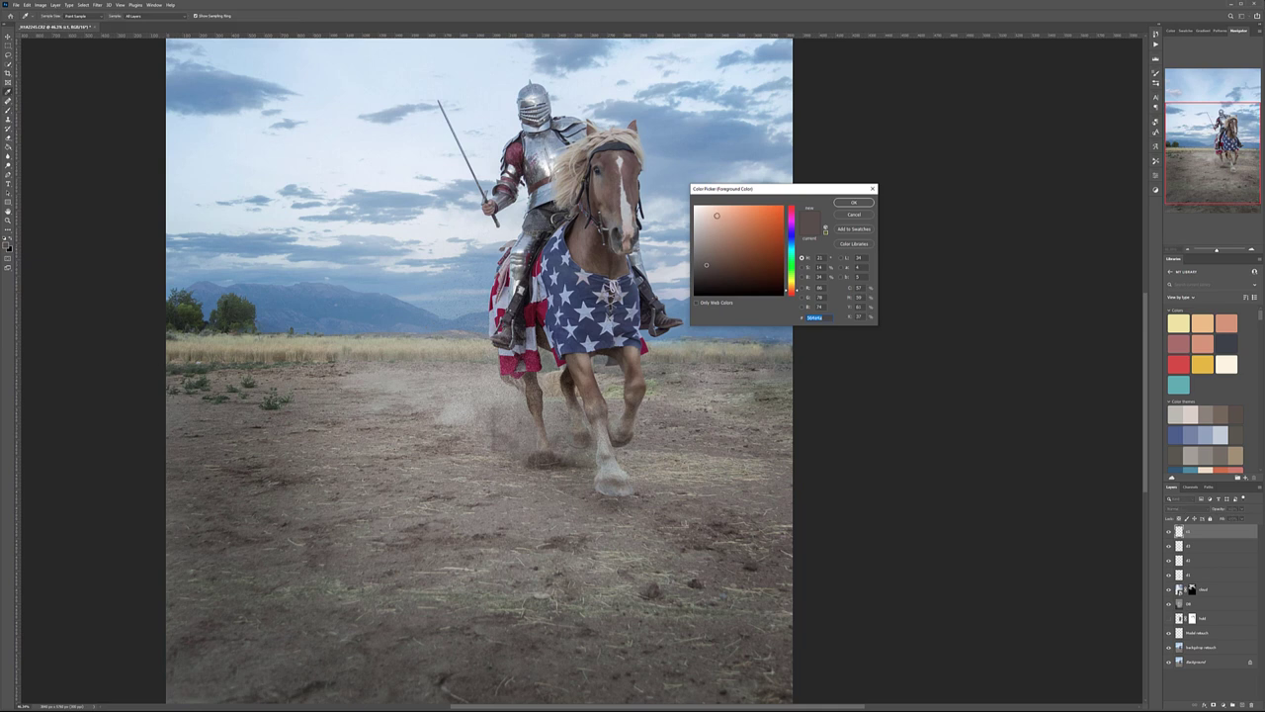
pyautogui.click(854, 202)
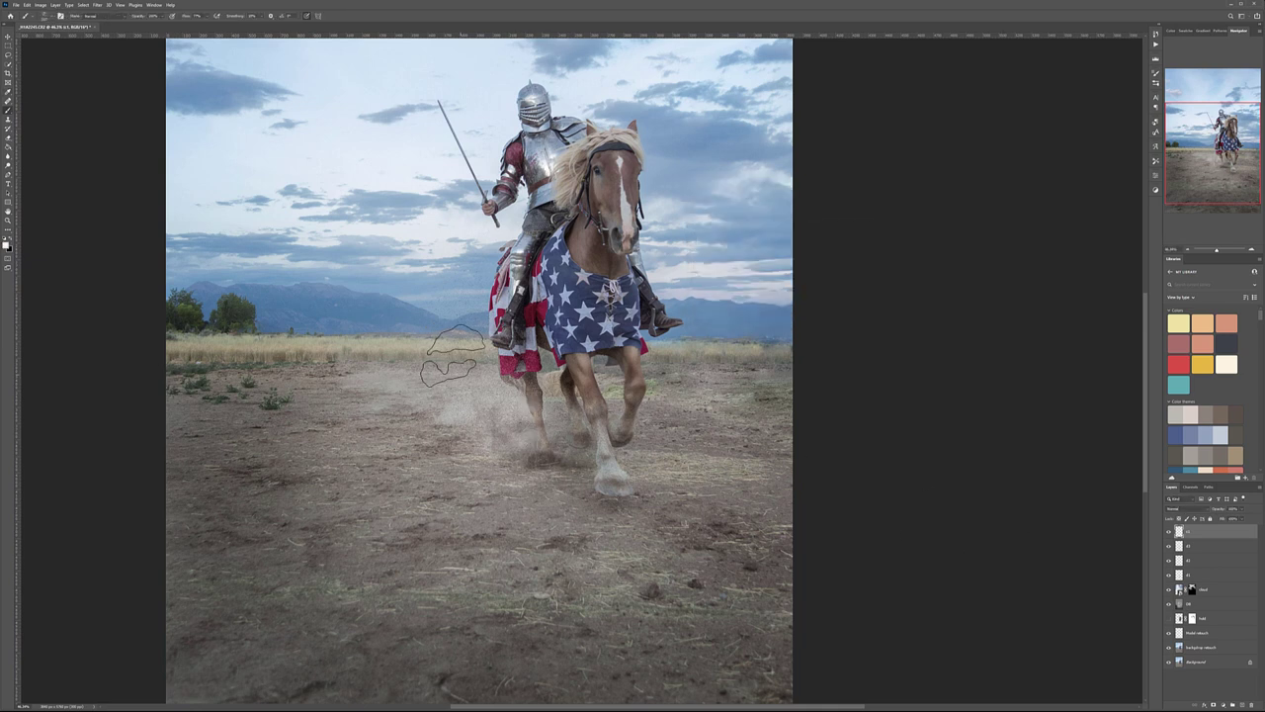
pyautogui.rightClick(454, 352)
pyautogui.click(643, 614)
pyautogui.press('Return')
pyautogui.click(568, 449)
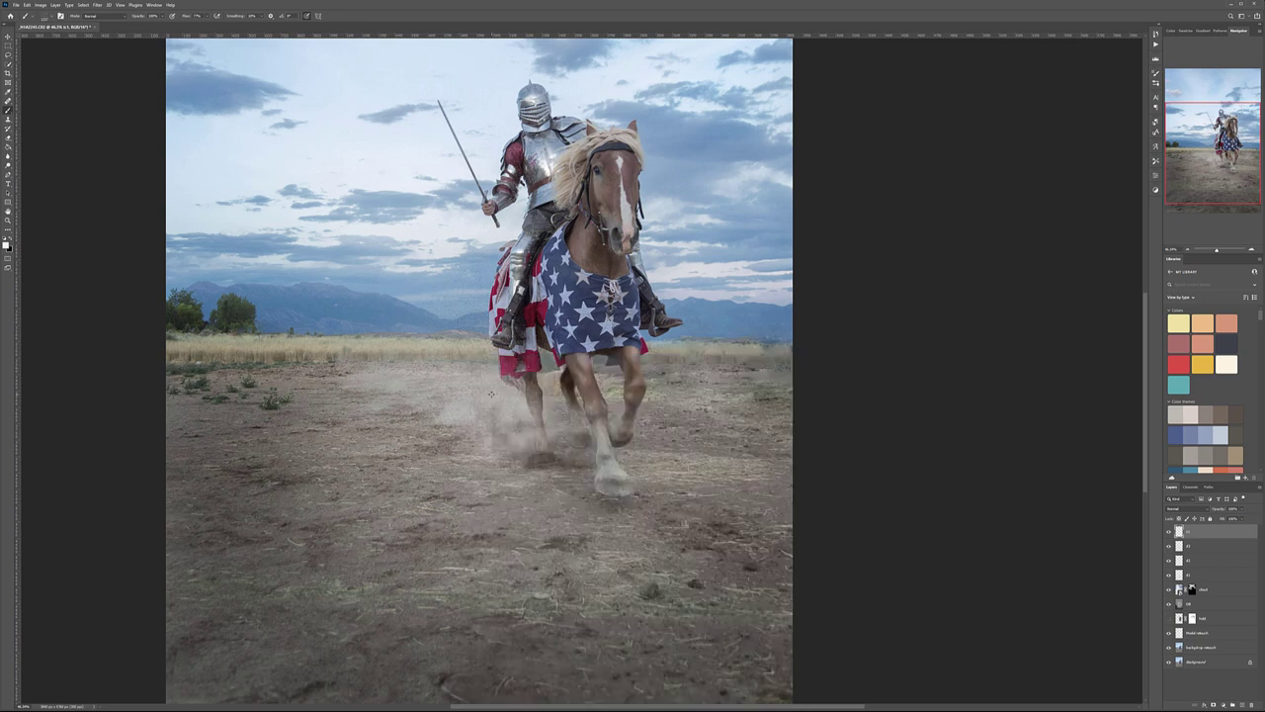
# Choose a further preset from the fog set to vary the dust behind the horse.
pyautogui.rightClick(488, 394)
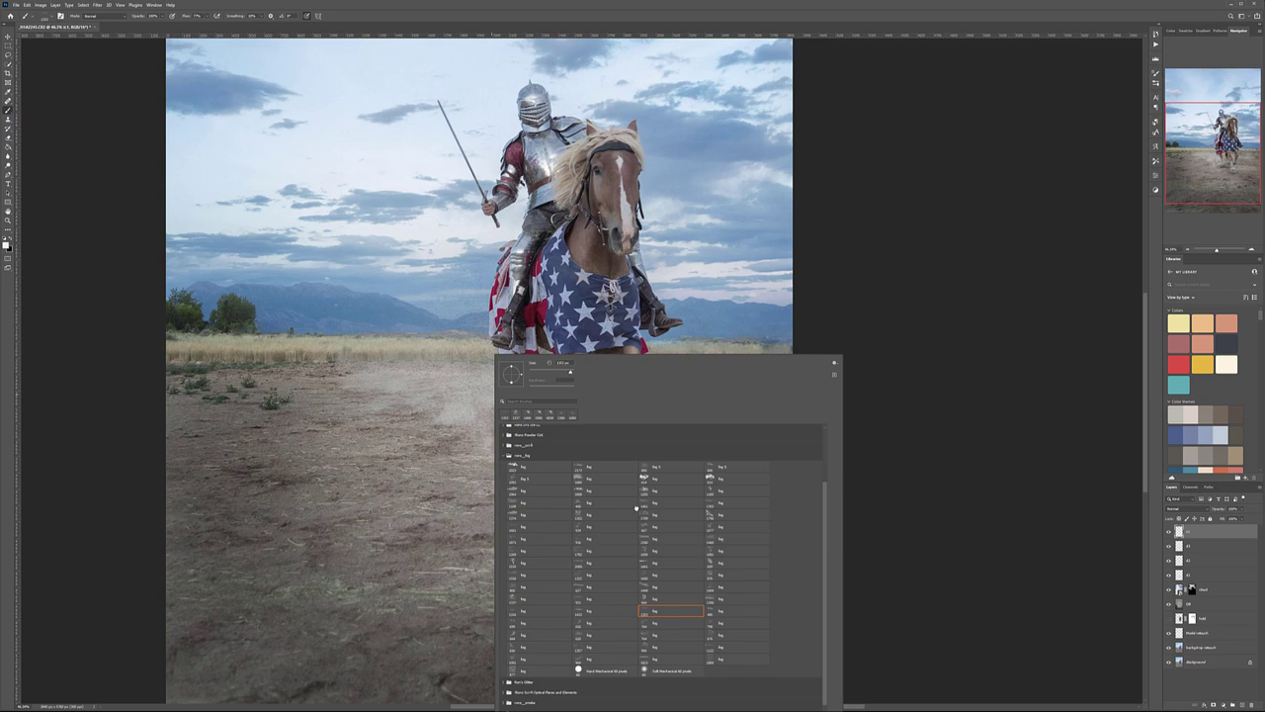
pyautogui.doubleClick(721, 536)
pyautogui.click(514, 346)
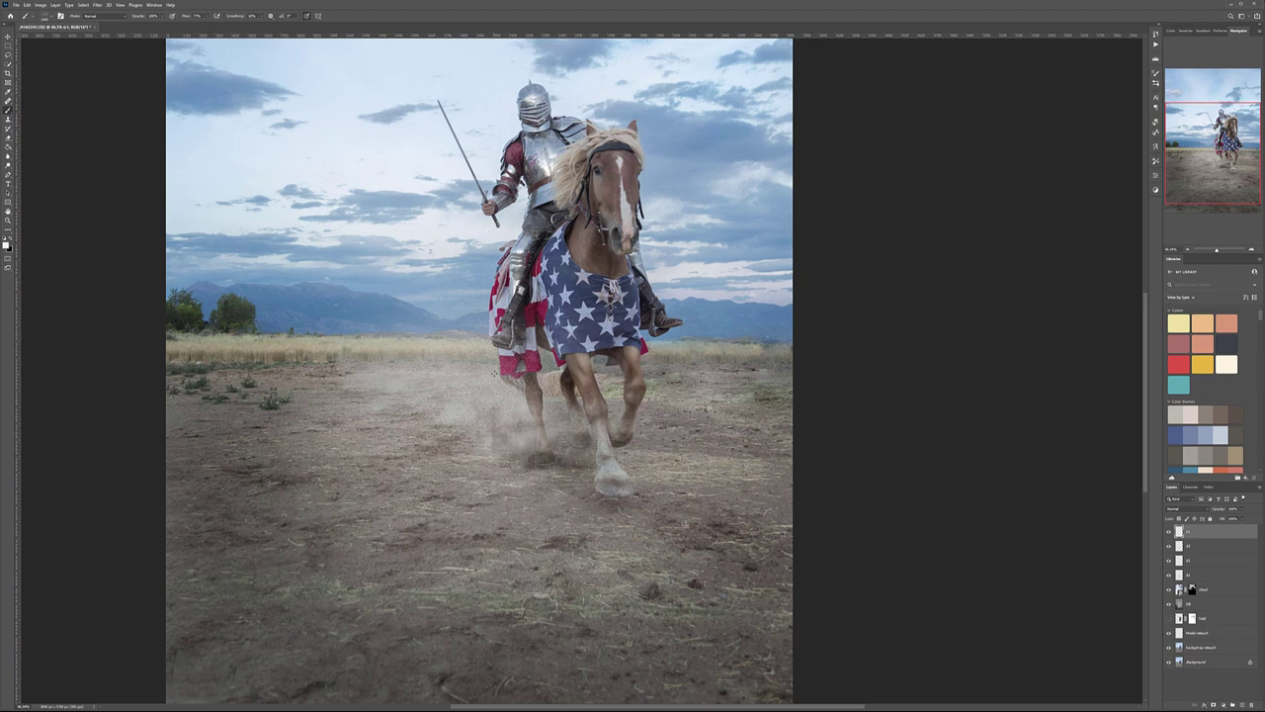
# Switch to another fog preset and paint soft dust around the front hoof and behind the hind legs.
pyautogui.rightClick(496, 353)
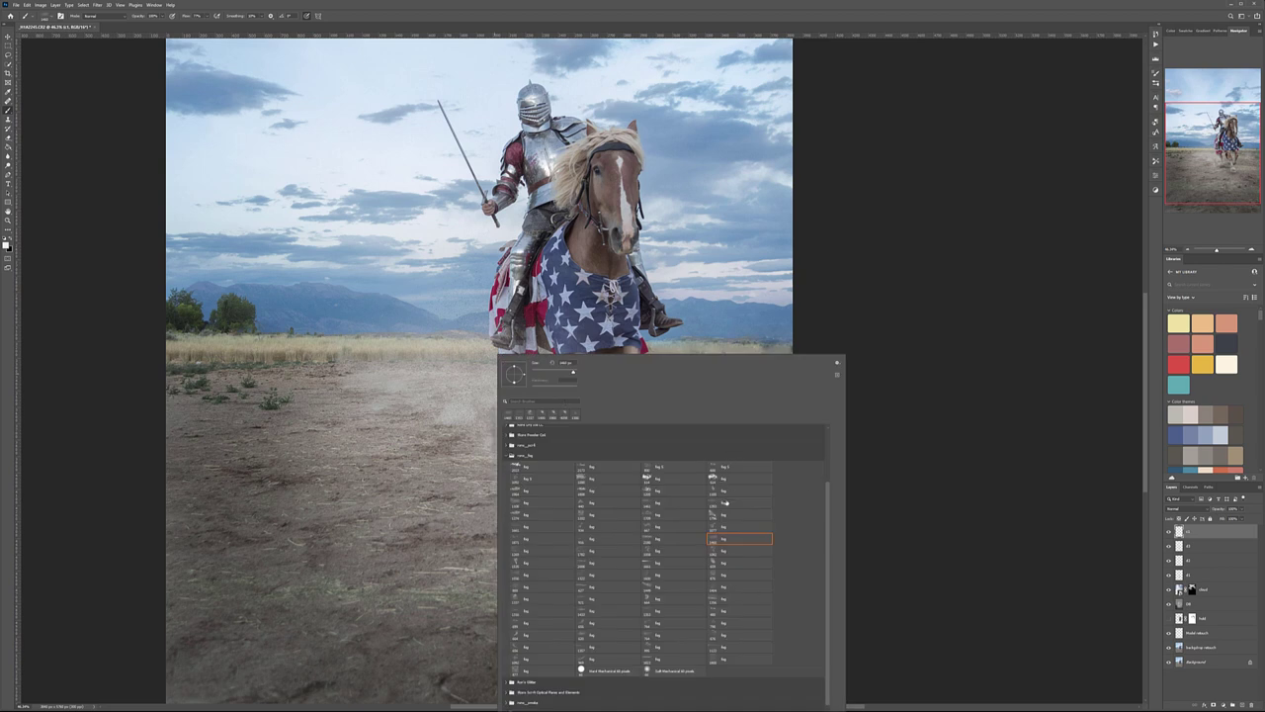
pyautogui.click(602, 504)
pyautogui.press('Return')
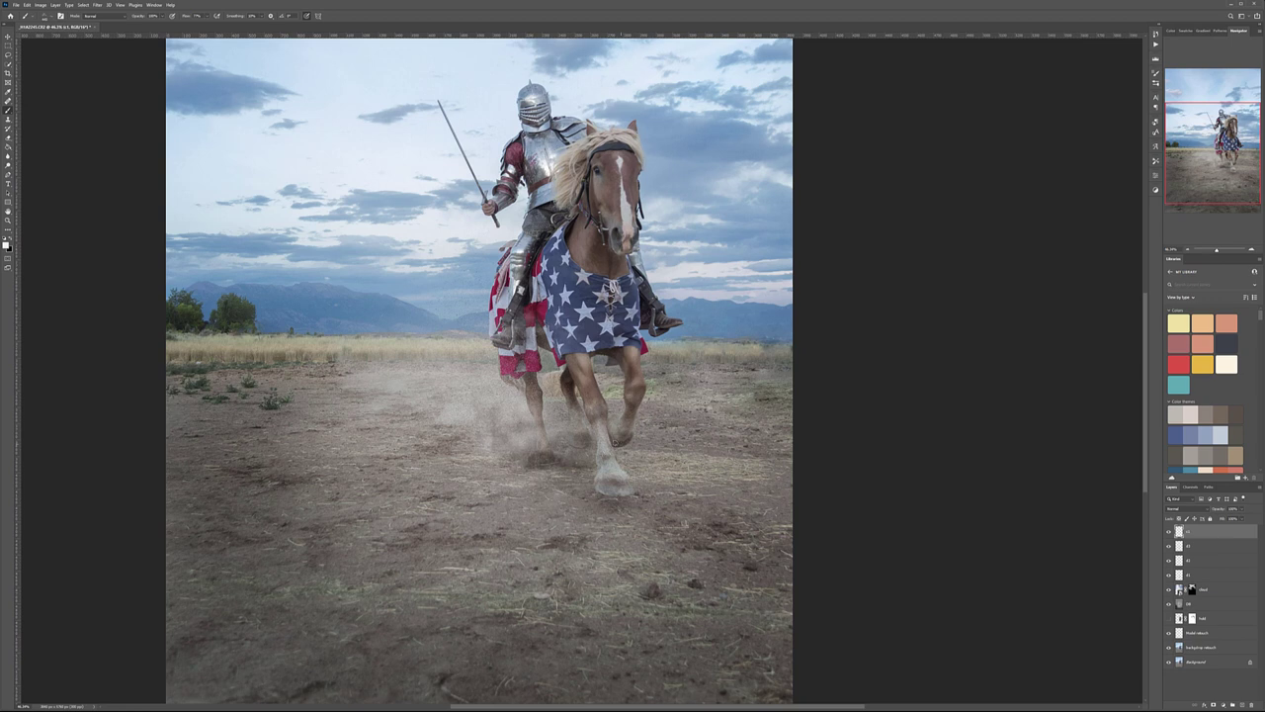
pyautogui.click(592, 473)
pyautogui.moveTo(570, 465); pyautogui.dragTo(594, 435)
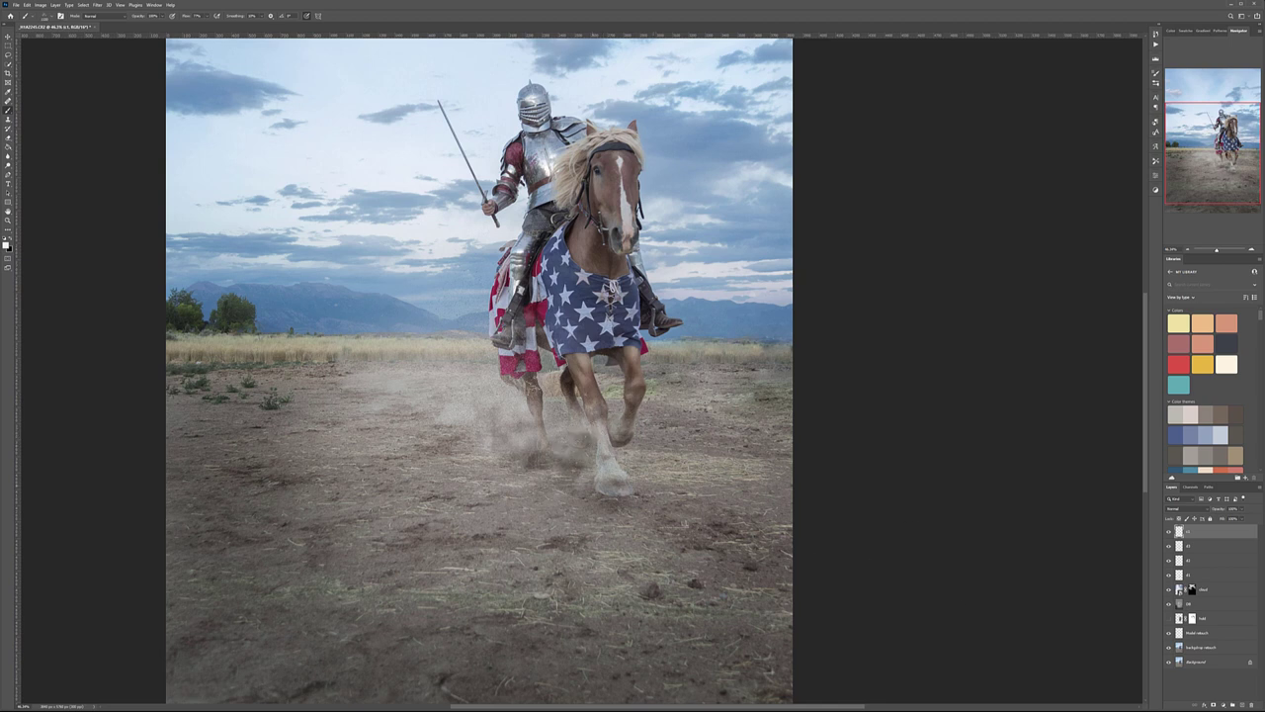
pyautogui.moveTo(475, 327); pyautogui.dragTo(471, 327)
# Set the foreground colour to f4e5dd for the dust.
pyautogui.click(6, 243)
pyautogui.write('f4e5dd')
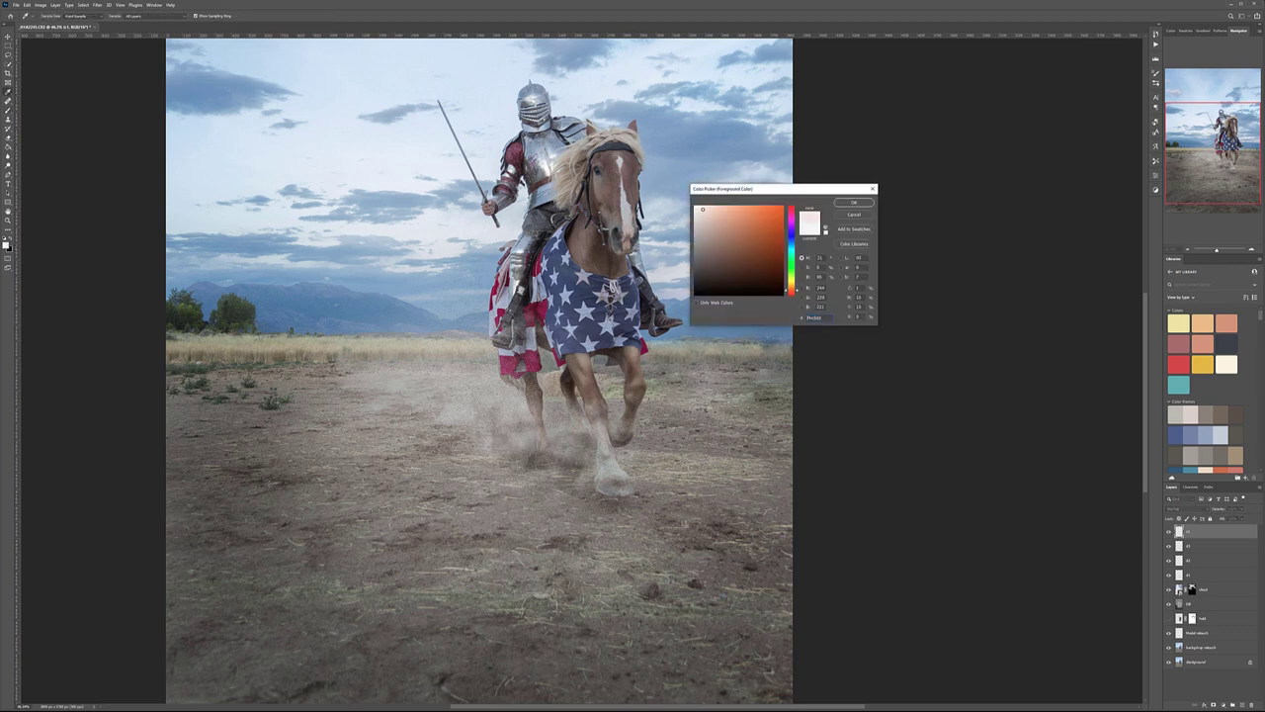
pyautogui.click(854, 202)
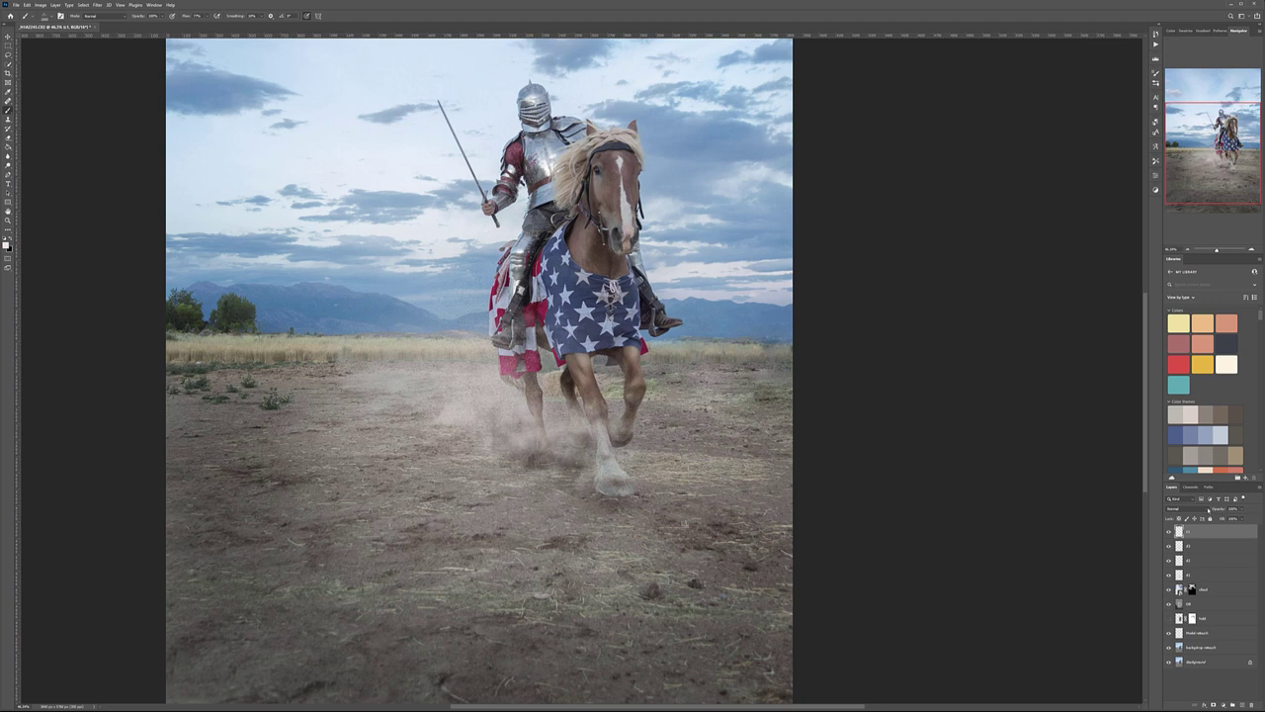
# Set the d4 layer's blend mode to Soft Light and compare the image with and without the layer.
pyautogui.click(1177, 508)
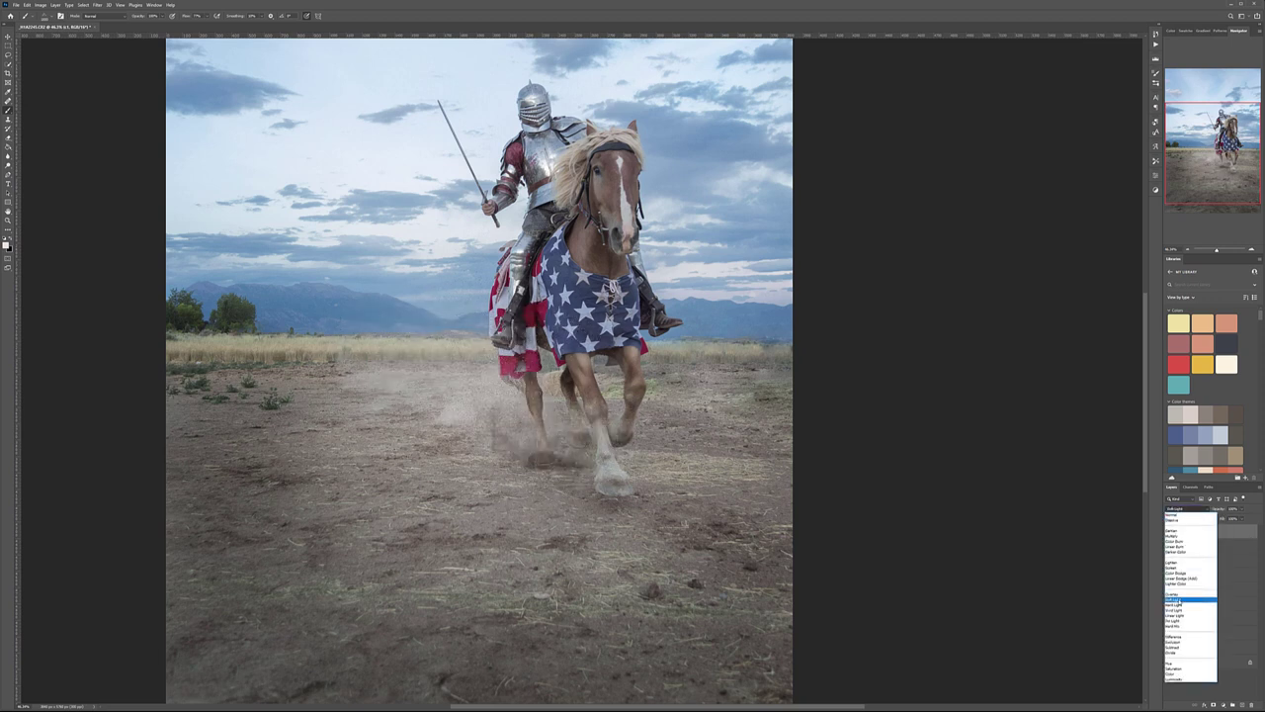
pyautogui.click(1174, 600)
pyautogui.click(1169, 531)
pyautogui.click(1169, 530)
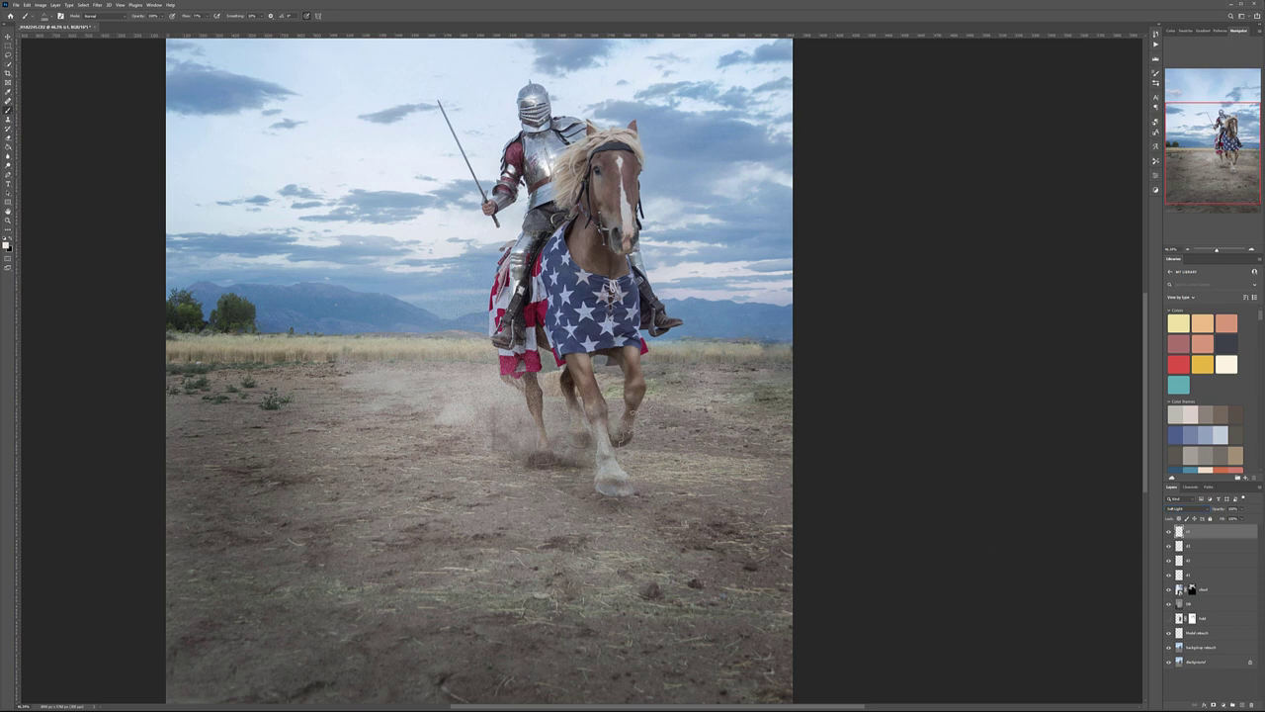
# Group the four dust layers at the top of the stack and rename the group.
pyautogui.scroll(-5, 645, 413)
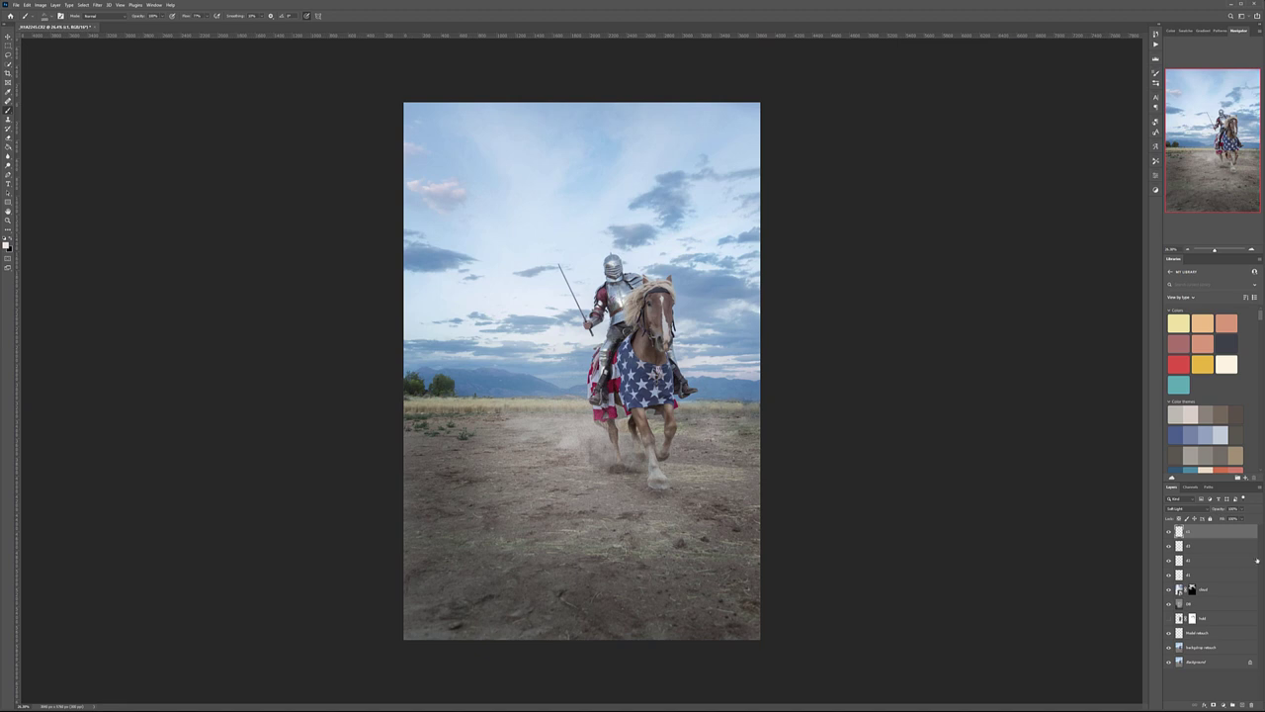
pyautogui.keyDown('shift'); pyautogui.click(1222, 576); pyautogui.keyUp('shift')
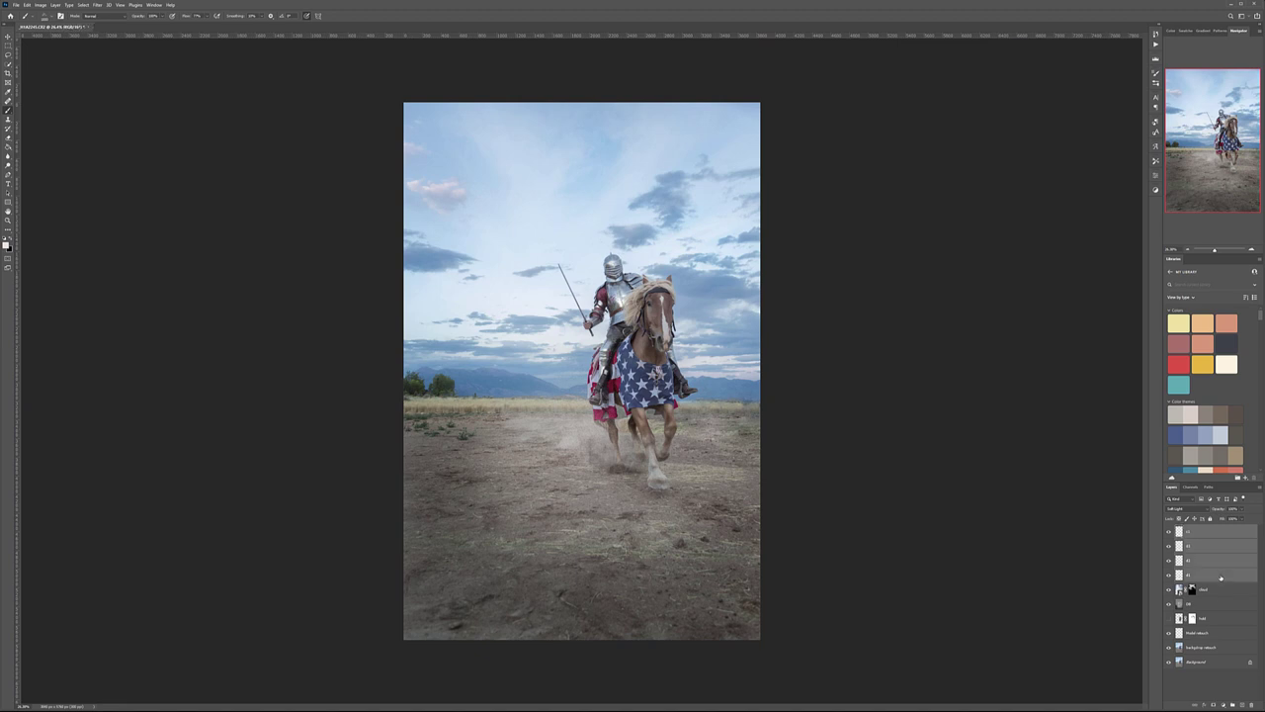
pyautogui.hotkey('ctrl', 'g')
pyautogui.doubleClick(1193, 530)
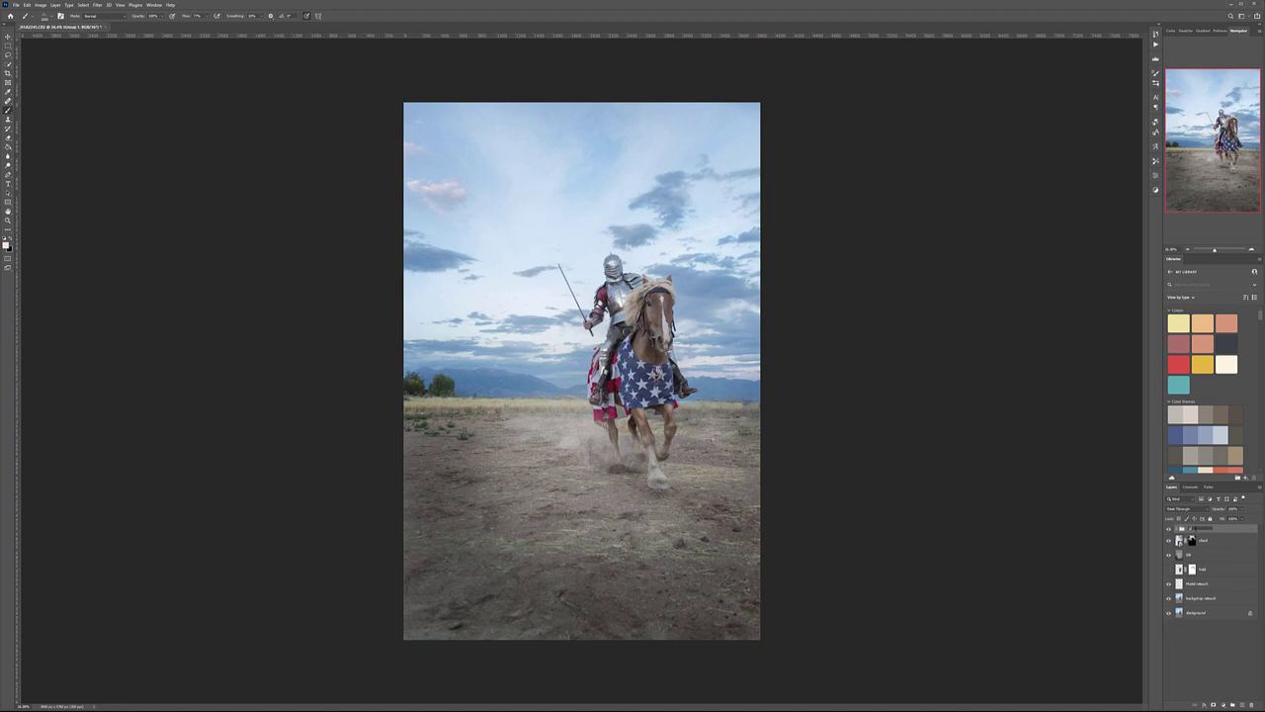
pyautogui.press('Return')
pyautogui.doubleClick(1189, 531)
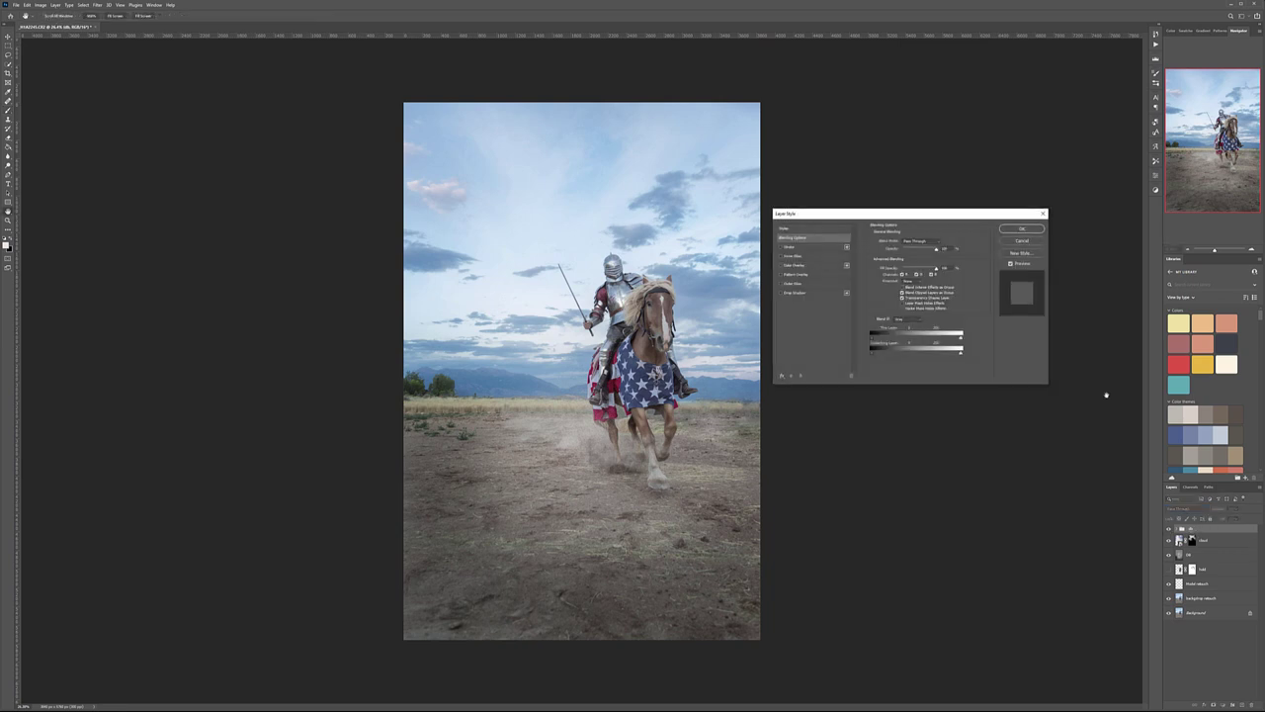
pyautogui.click(1024, 240)
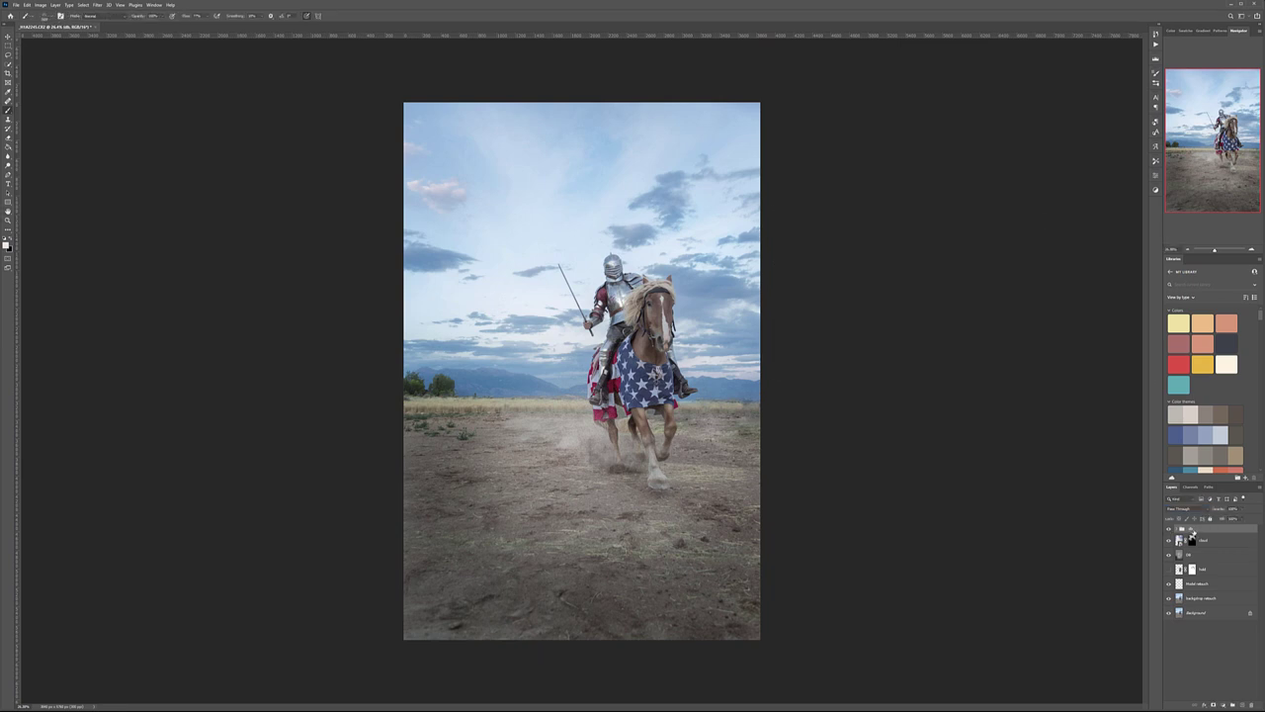
pyautogui.doubleClick(1192, 530)
pyautogui.press('Return')
# Toggle the dust group's visibility to compare the image with and without the dust.
pyautogui.click(1170, 530)
pyautogui.click(1170, 530)
pyautogui.click(1171, 530)
pyautogui.click(1170, 530)
pyautogui.click(1171, 530)
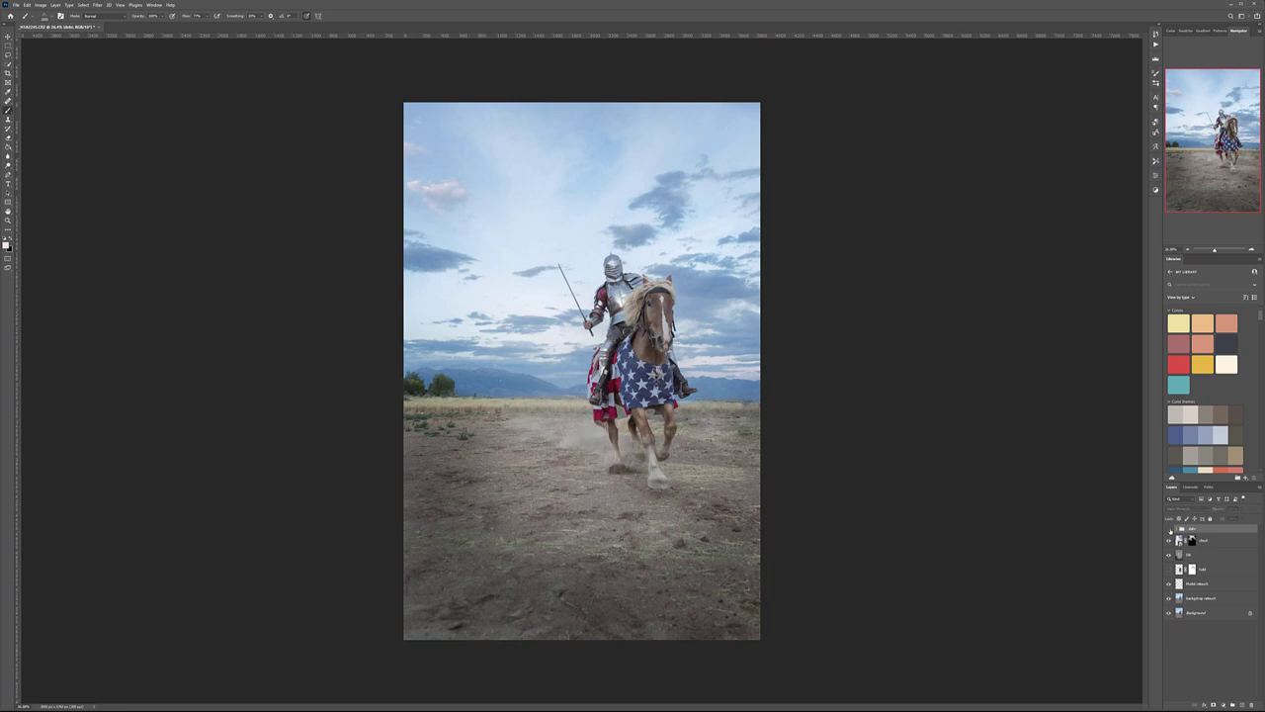
pyautogui.click(1171, 530)
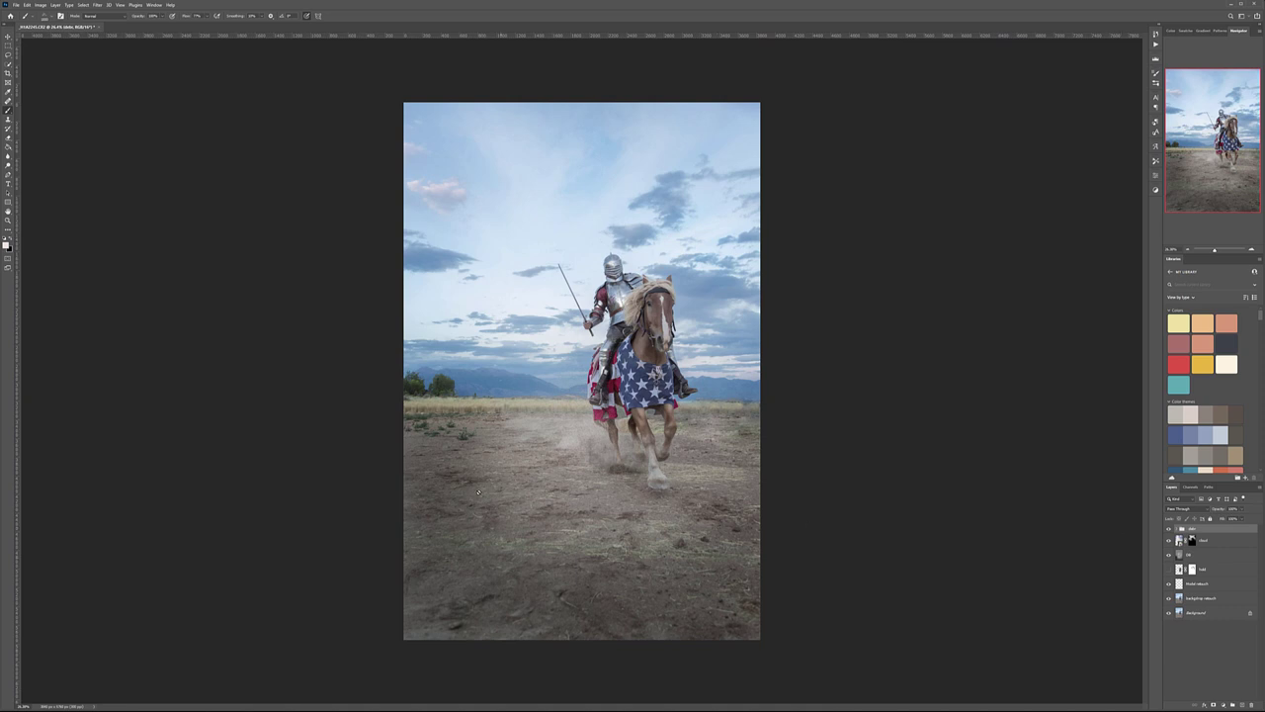
# Frame a tighter crop that trims the foreground ground from below and a narrow strip along the image's right edge.
pyautogui.click(8, 72)
pyautogui.moveTo(581, 640); pyautogui.dragTo(581, 633)
pyautogui.moveTo(760, 370); pyautogui.dragTo(749, 367)
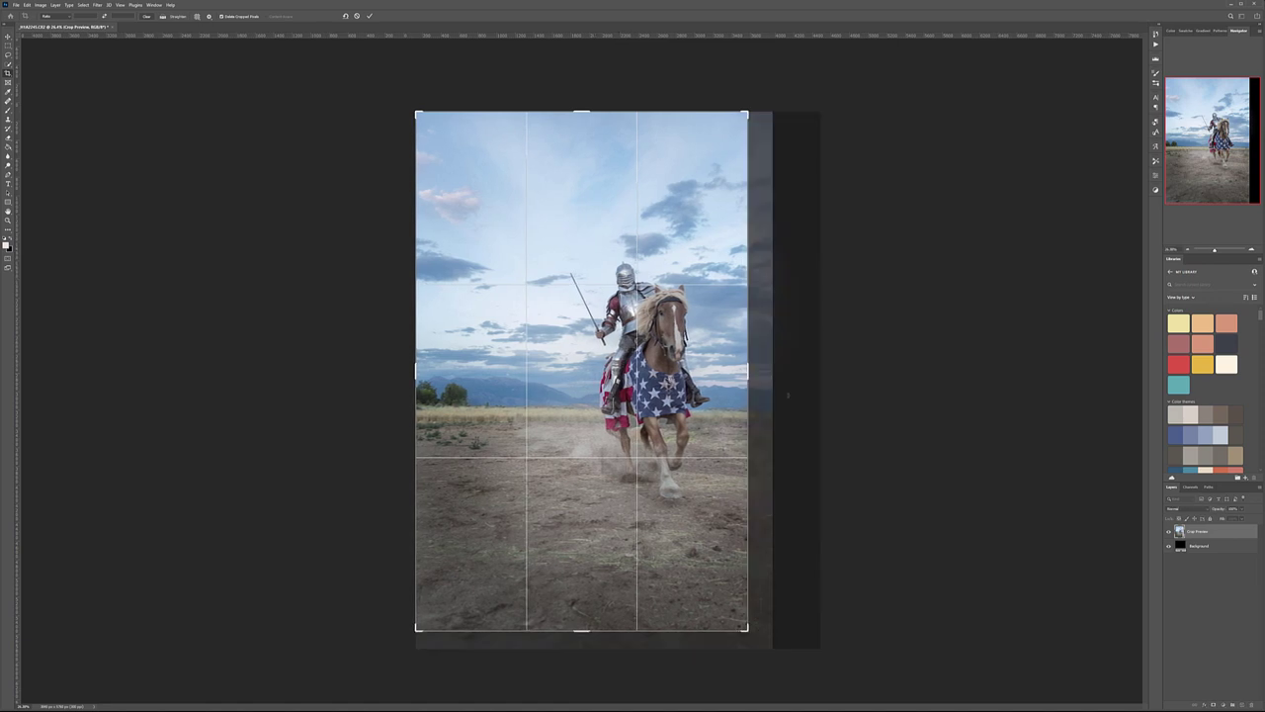
pyautogui.moveTo(748, 370); pyautogui.dragTo(761, 371)
pyautogui.moveTo(581, 630); pyautogui.dragTo(581, 605)
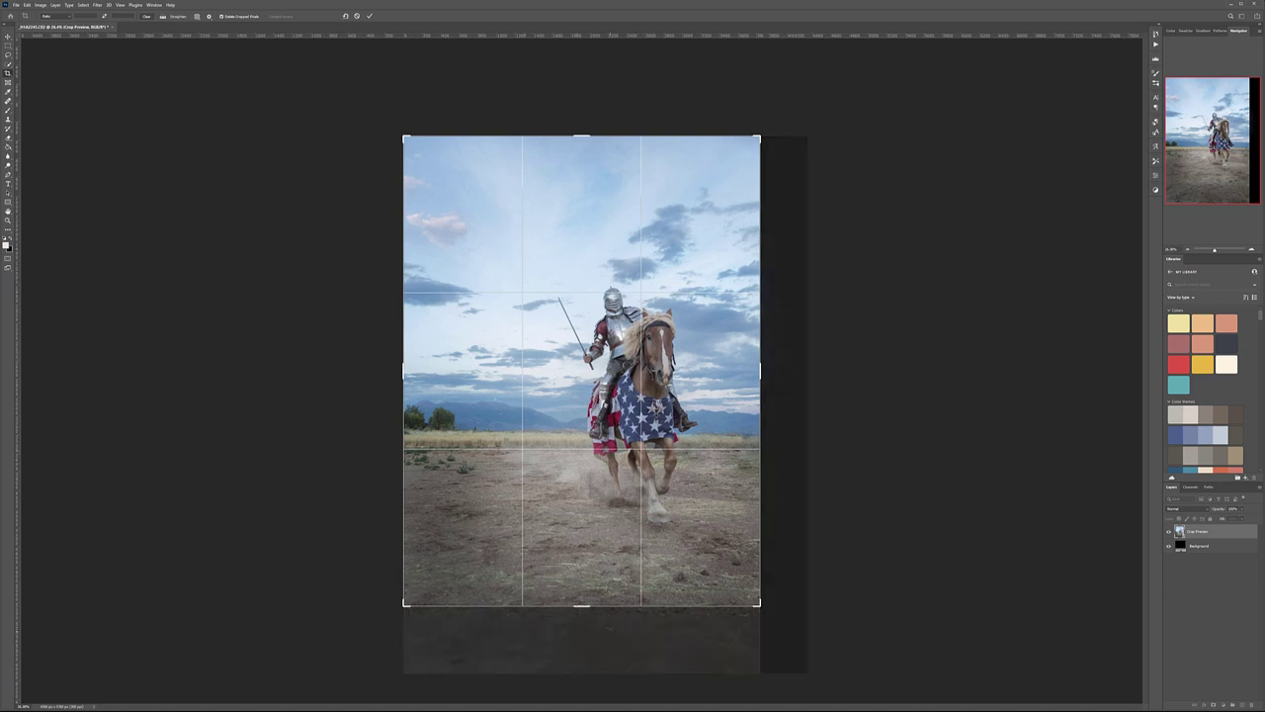
pyautogui.moveTo(581, 605); pyautogui.dragTo(580, 619)
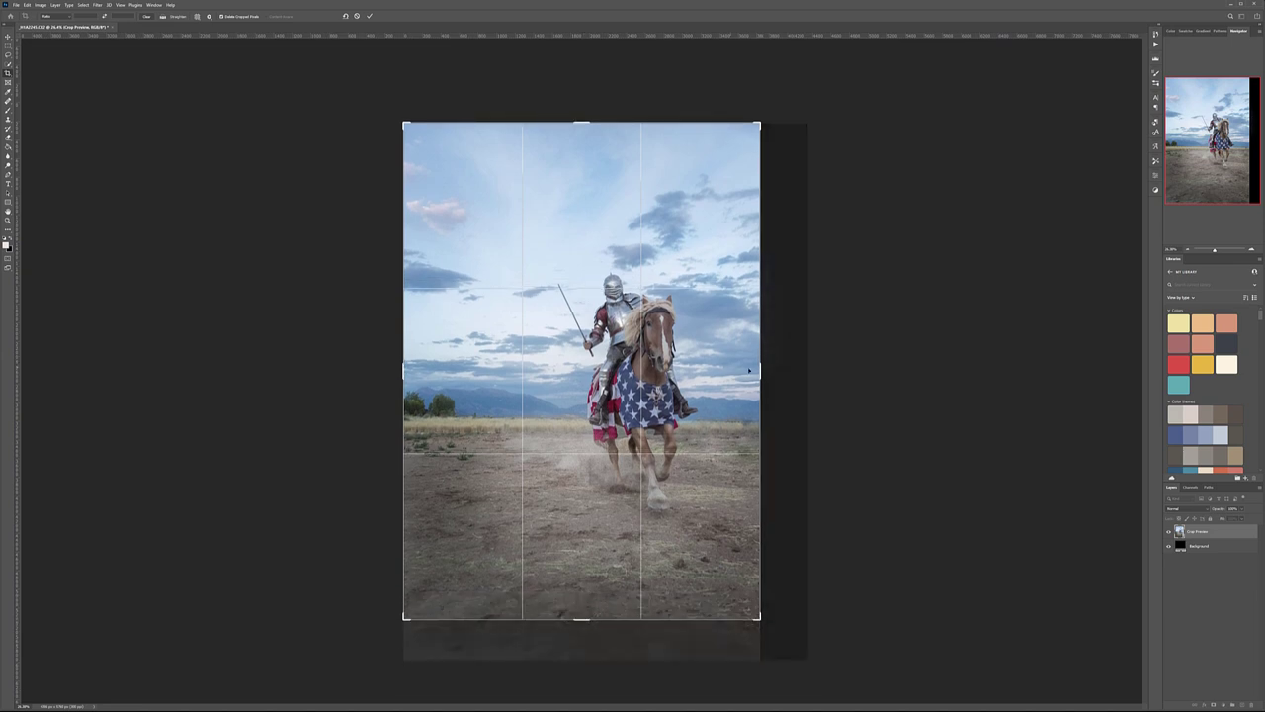
pyautogui.moveTo(760, 370); pyautogui.dragTo(714, 382)
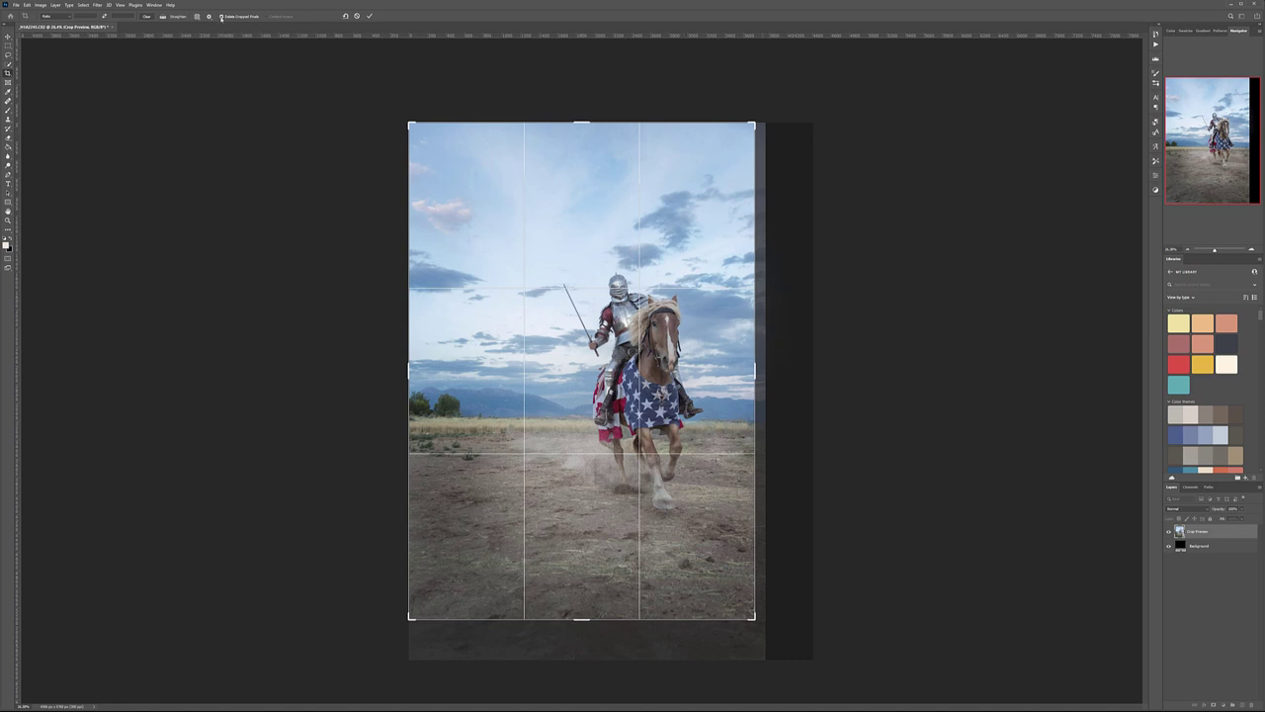
# Disable Delete Cropped Pixels and apply the crop.
pyautogui.click(222, 17)
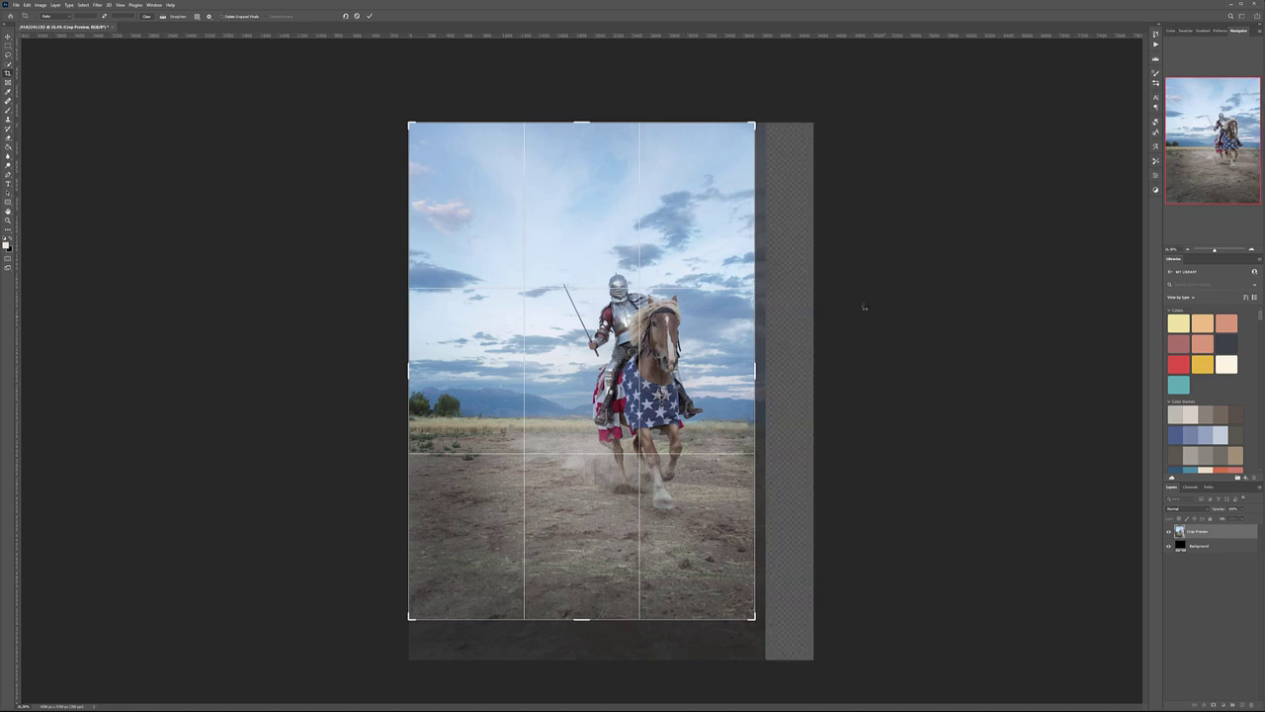
pyautogui.press('Return')
pyautogui.press('v')
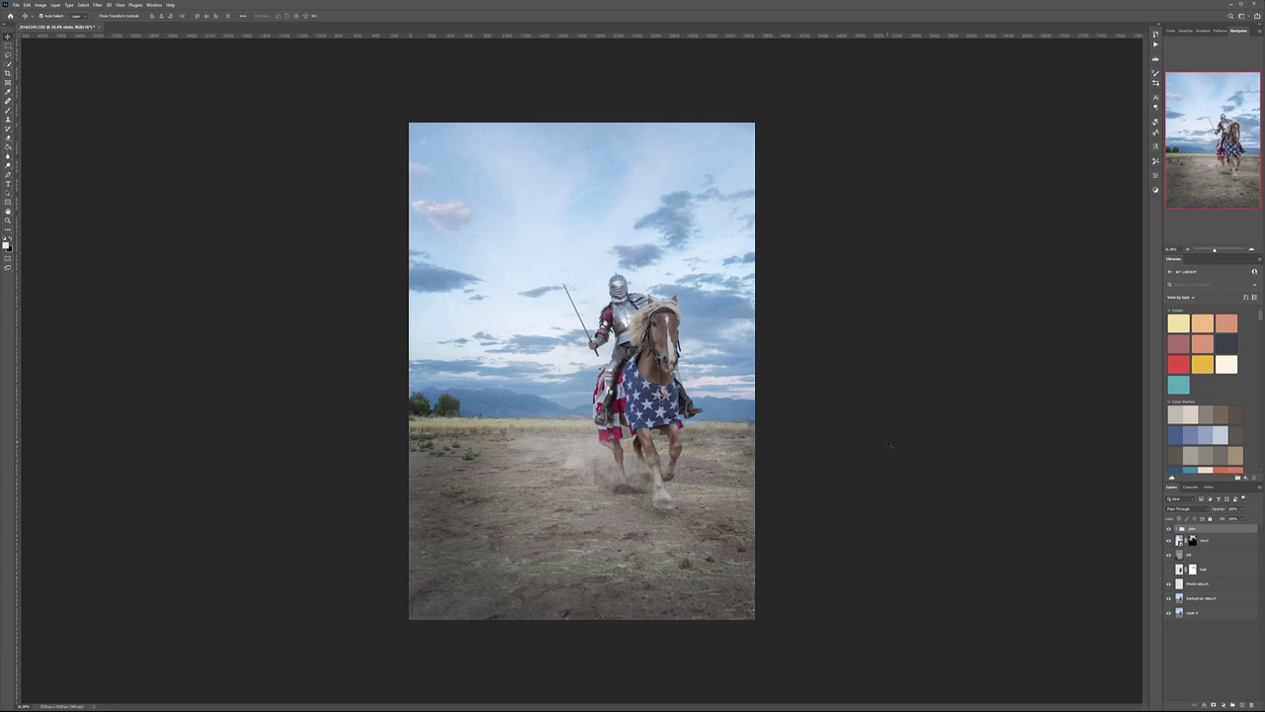
# Stamp all visible layers into a new layer and name it split.
pyautogui.hotkey('ctrl', 'shift', 'alt', 'e')
pyautogui.doubleClick(1193, 532)
pyautogui.write('split')
pyautogui.press('Return')
# Convert the split layer with a Black & White adjustment, raising Reds and lowering Yellows, Cyans and Blues to darken the sky.
pyautogui.click(39, 5)
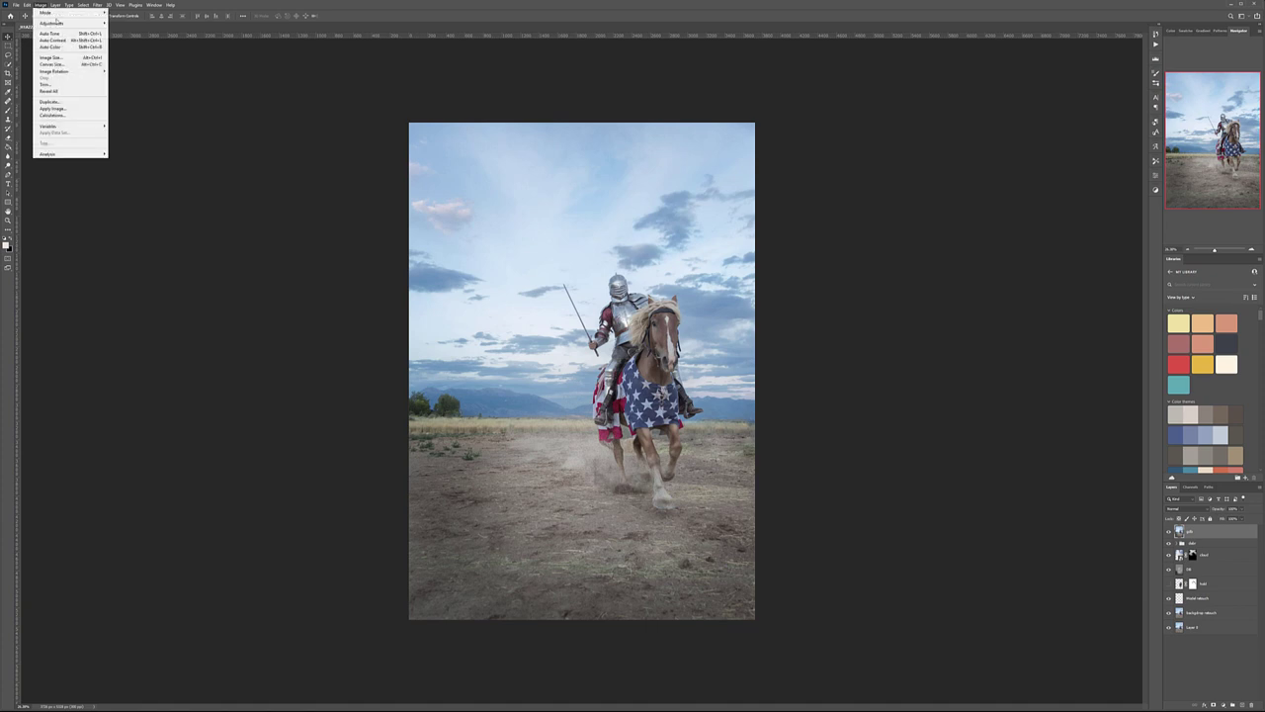
pyautogui.moveTo(61, 24)
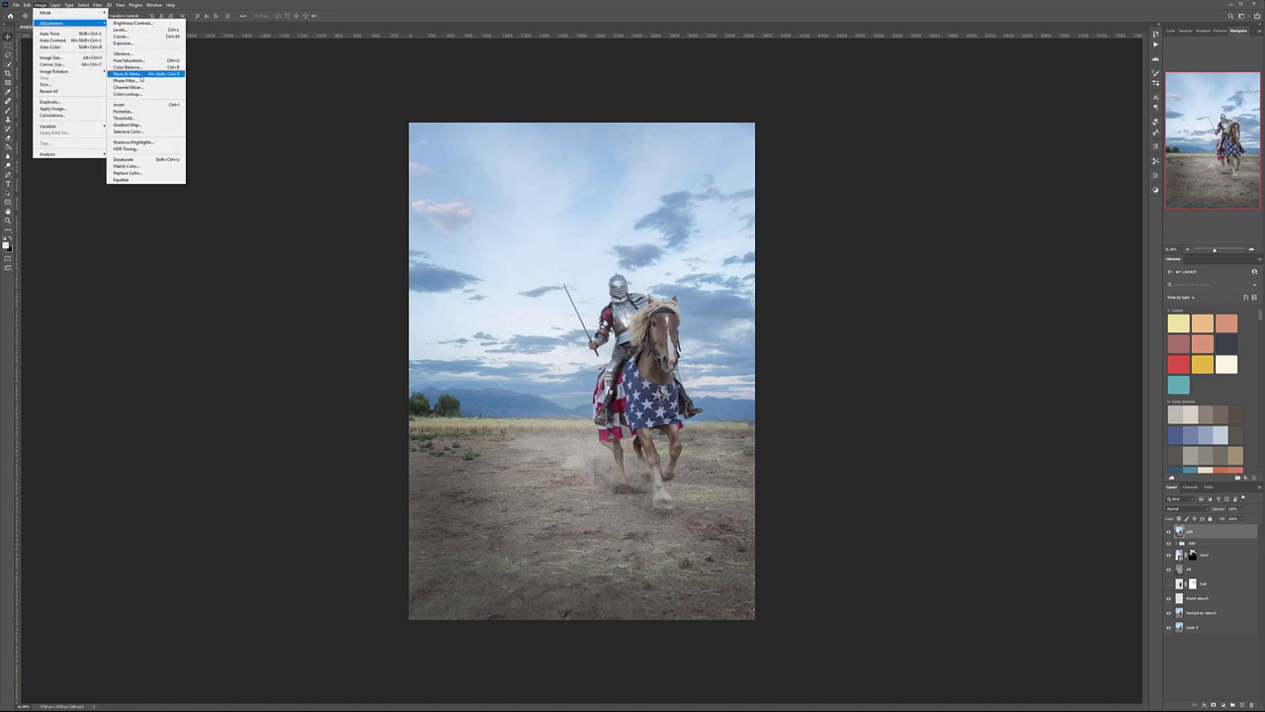
pyautogui.click(133, 73)
pyautogui.moveTo(816, 190); pyautogui.dragTo(845, 200)
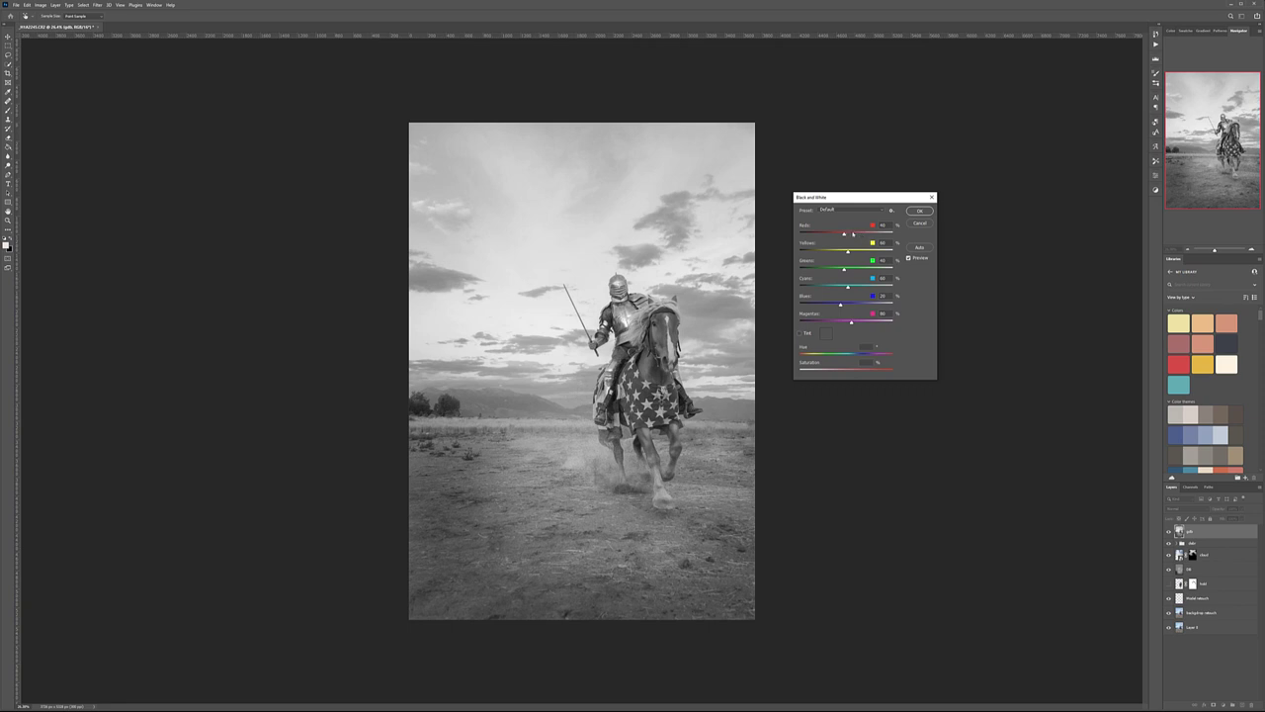
pyautogui.moveTo(860, 235); pyautogui.dragTo(870, 254)
pyautogui.moveTo(871, 252); pyautogui.dragTo(829, 255)
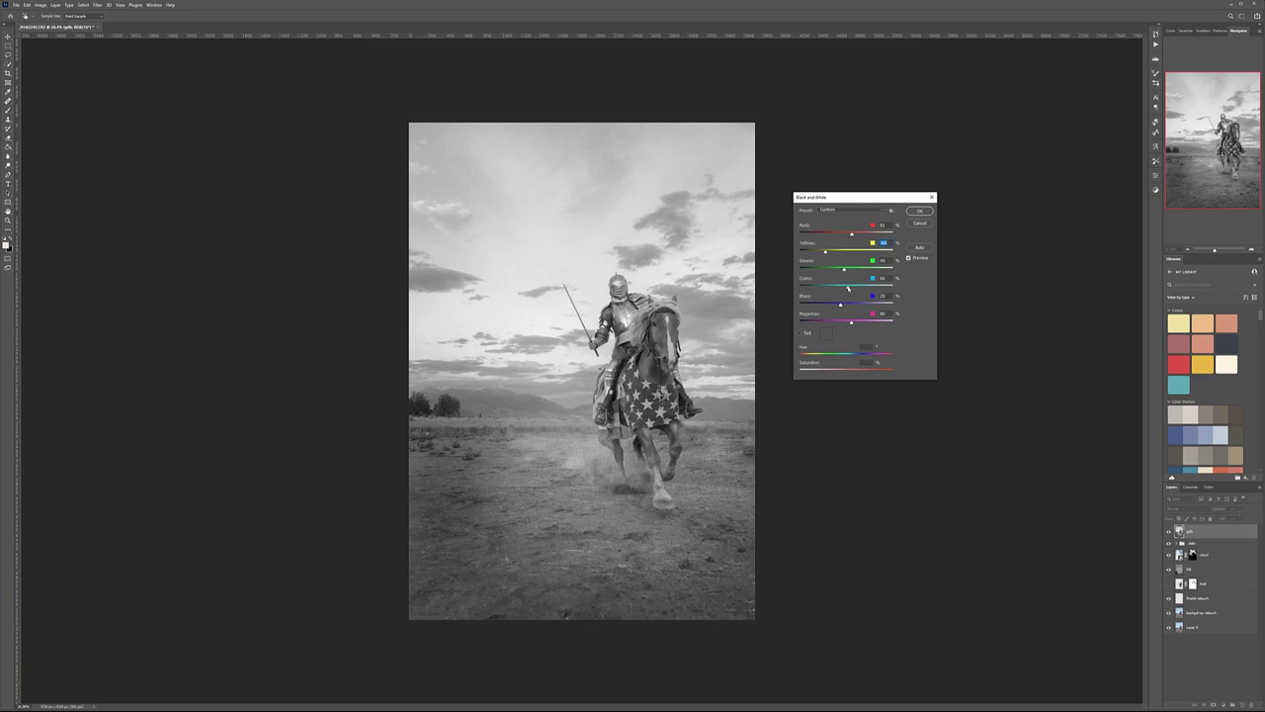
pyautogui.moveTo(819, 288)
pyautogui.mouseDown()
pyautogui.moveTo(834, 306)
pyautogui.moveTo(831, 288)
pyautogui.mouseUp()
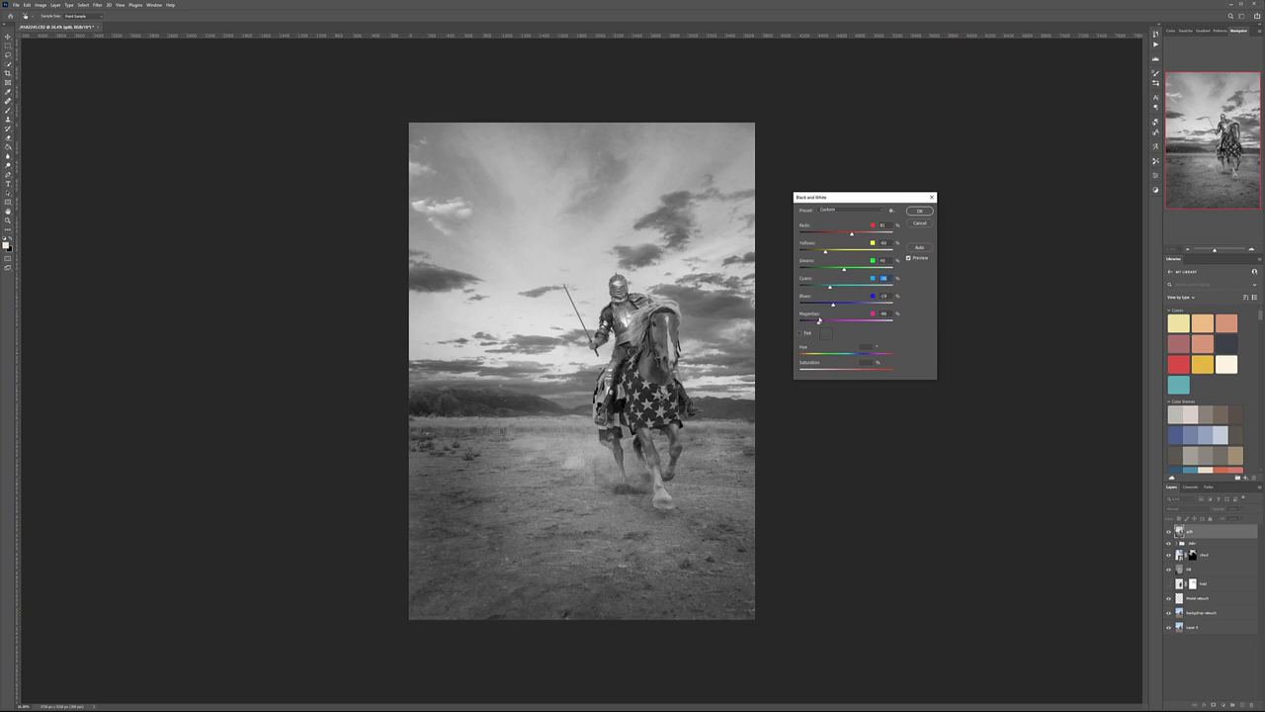
pyautogui.moveTo(844, 321); pyautogui.dragTo(855, 322)
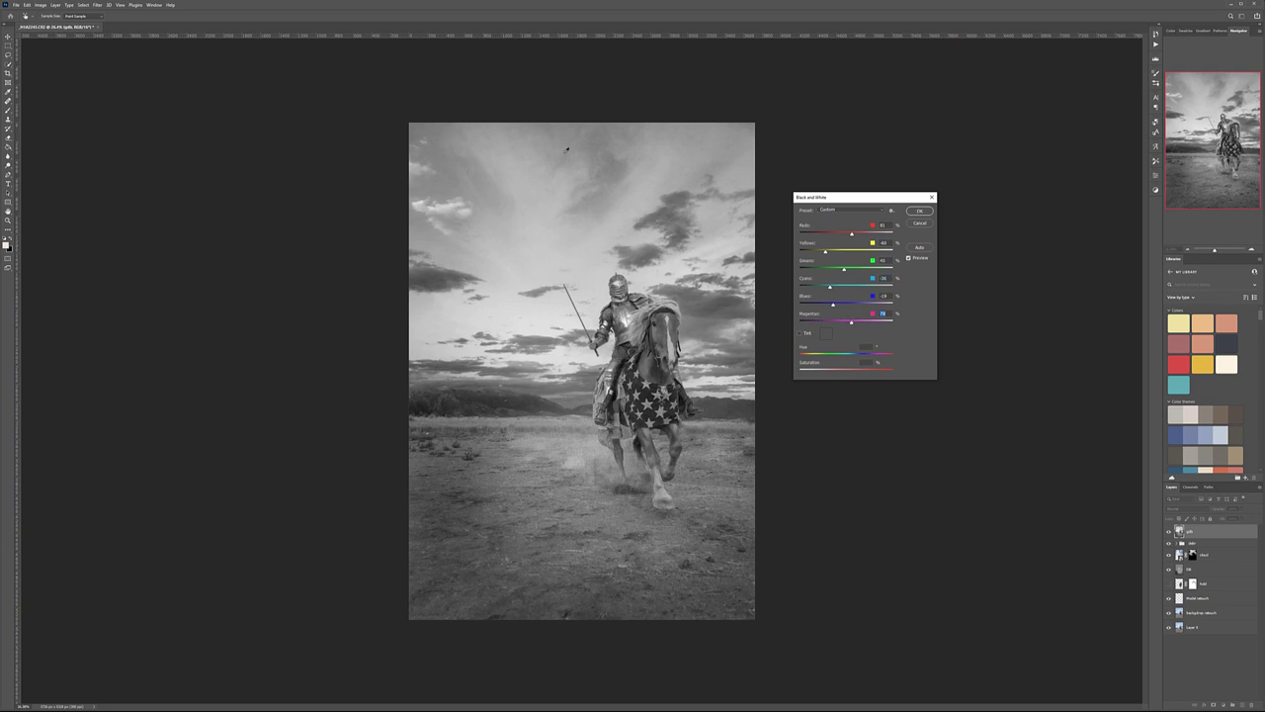
pyautogui.click(916, 210)
# Start a Shadows/Highlights adjustment on the split layer with more options shown and both radii at 11 px.
pyautogui.click(39, 5)
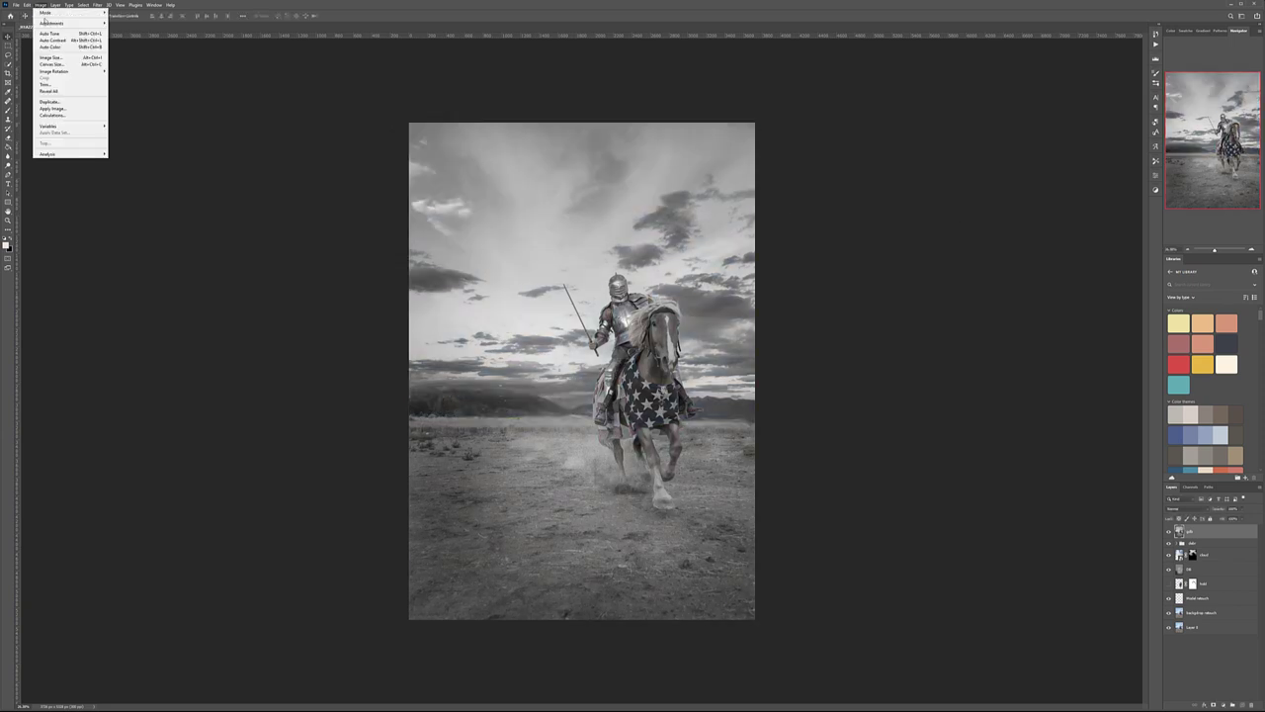
pyautogui.moveTo(48, 23)
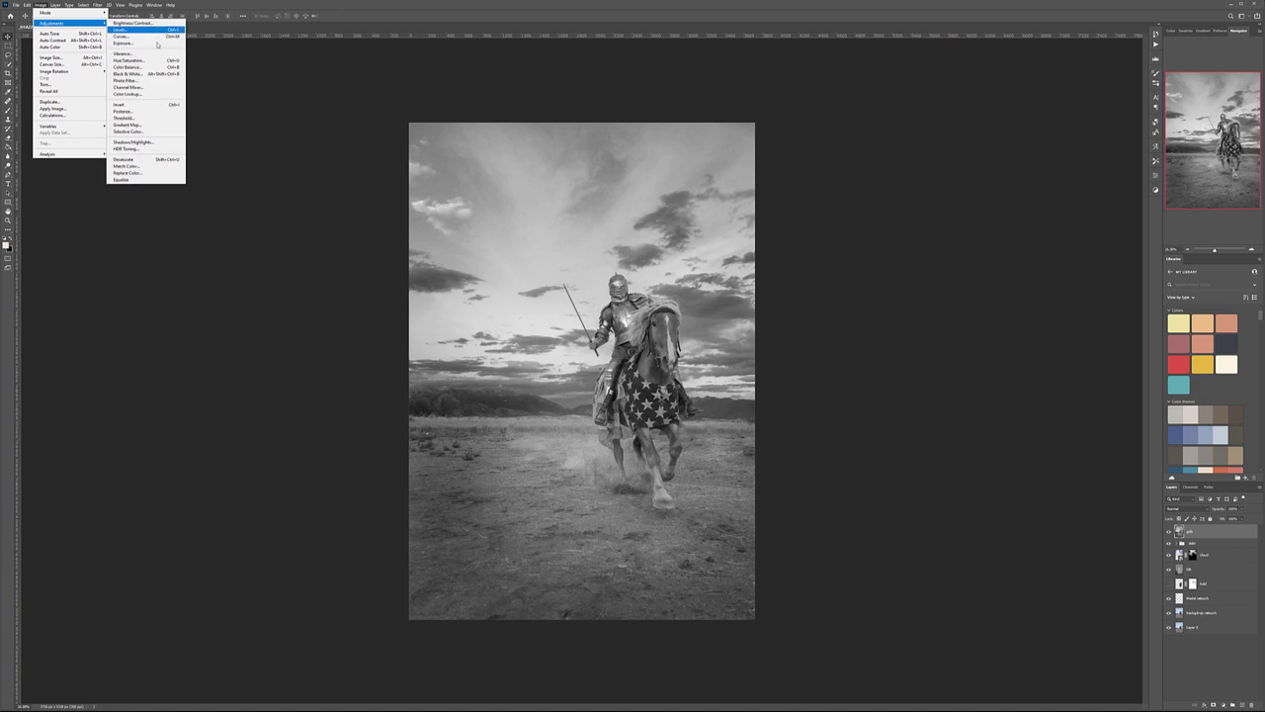
pyautogui.click(146, 142)
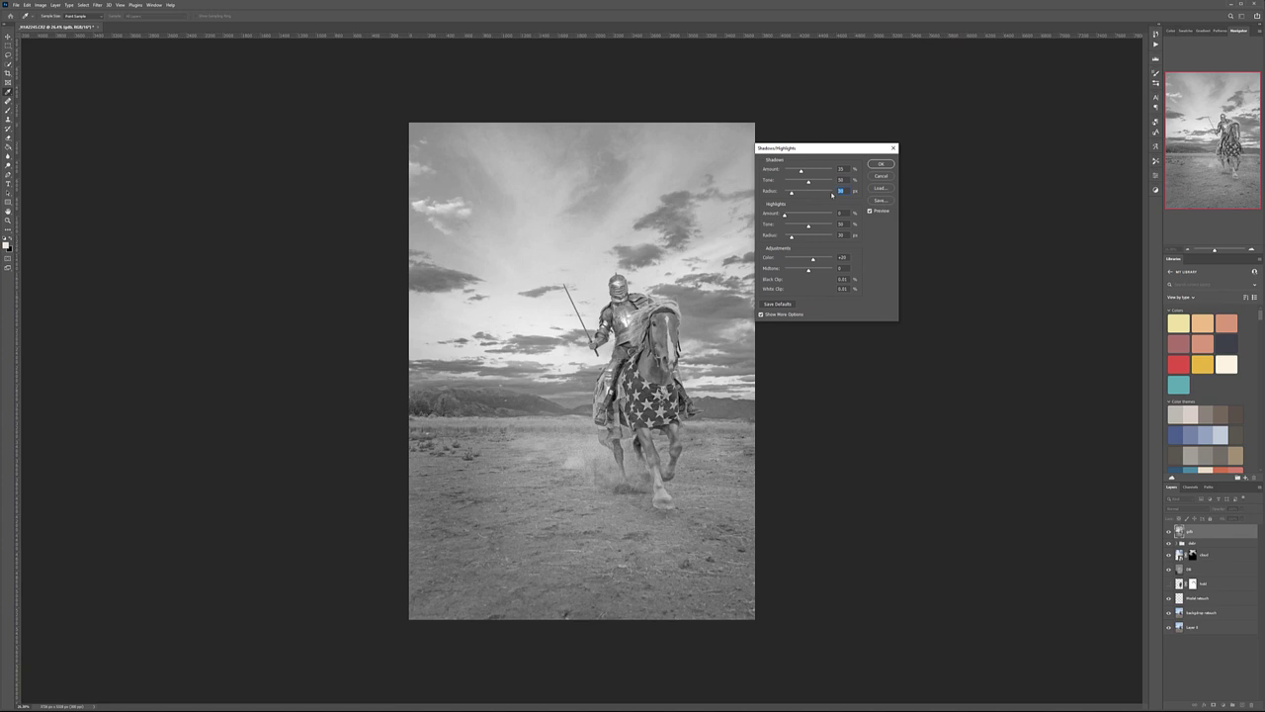
pyautogui.write('0')
pyautogui.click(769, 314)
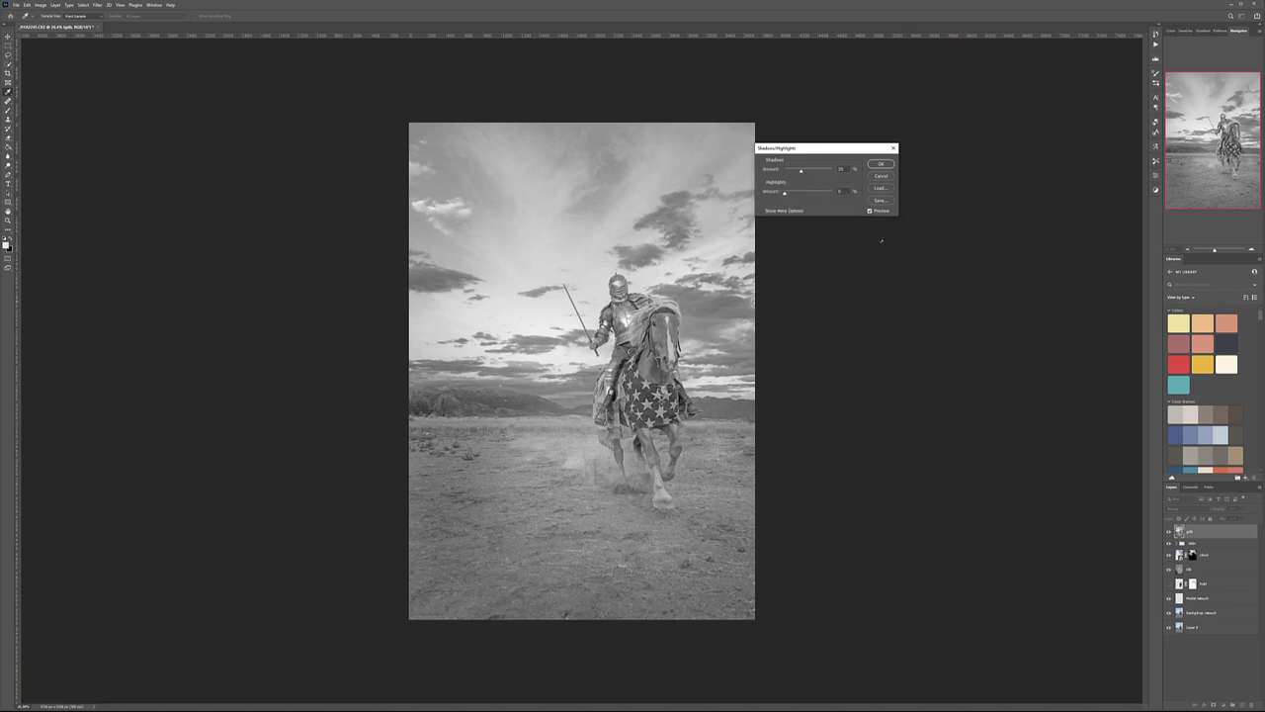
pyautogui.click(760, 211)
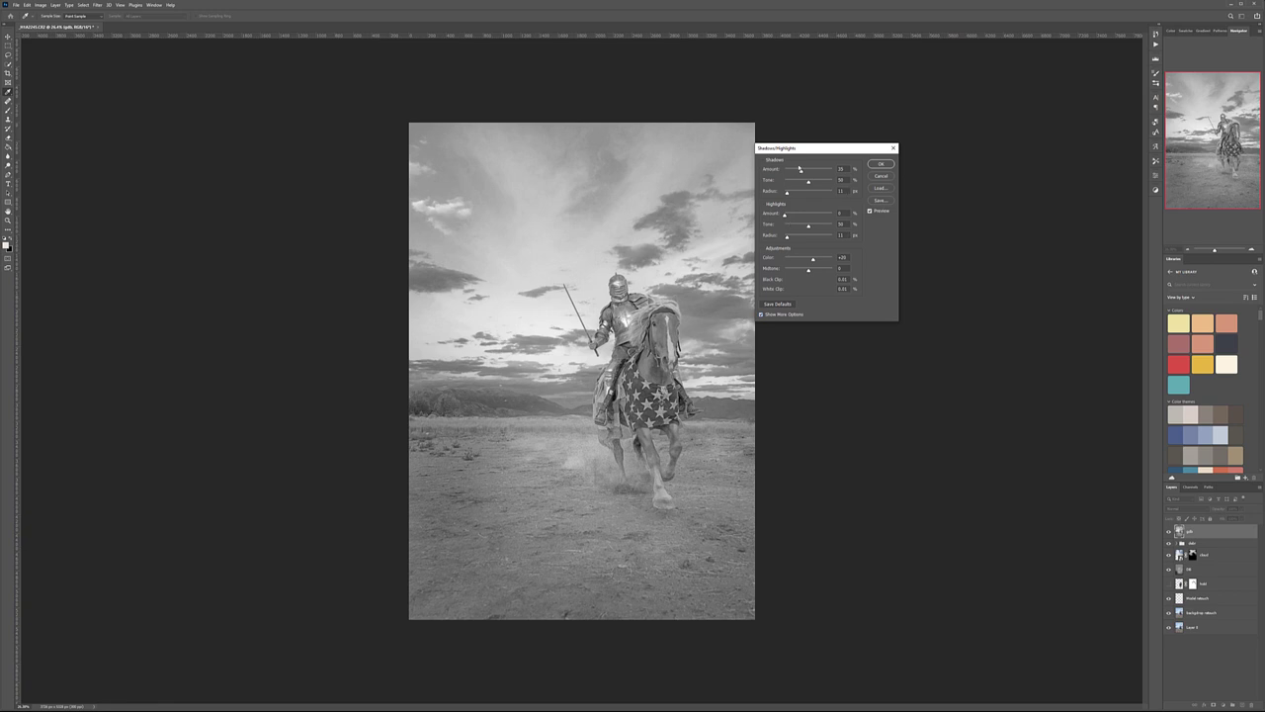
# Set the Shadows and Highlights amounts to 100%, lower both tones to about 30%, and apply the adjustment.
pyautogui.moveTo(834, 170); pyautogui.dragTo(872, 173)
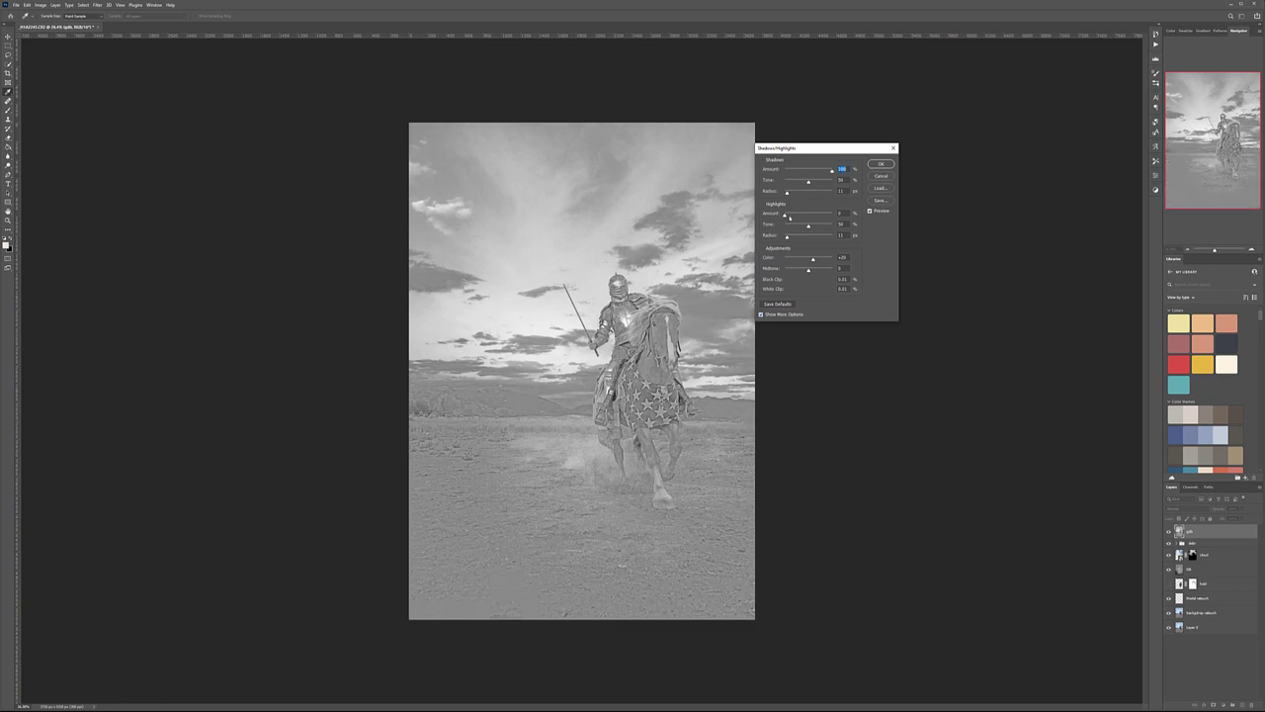
pyautogui.moveTo(805, 216); pyautogui.dragTo(846, 206)
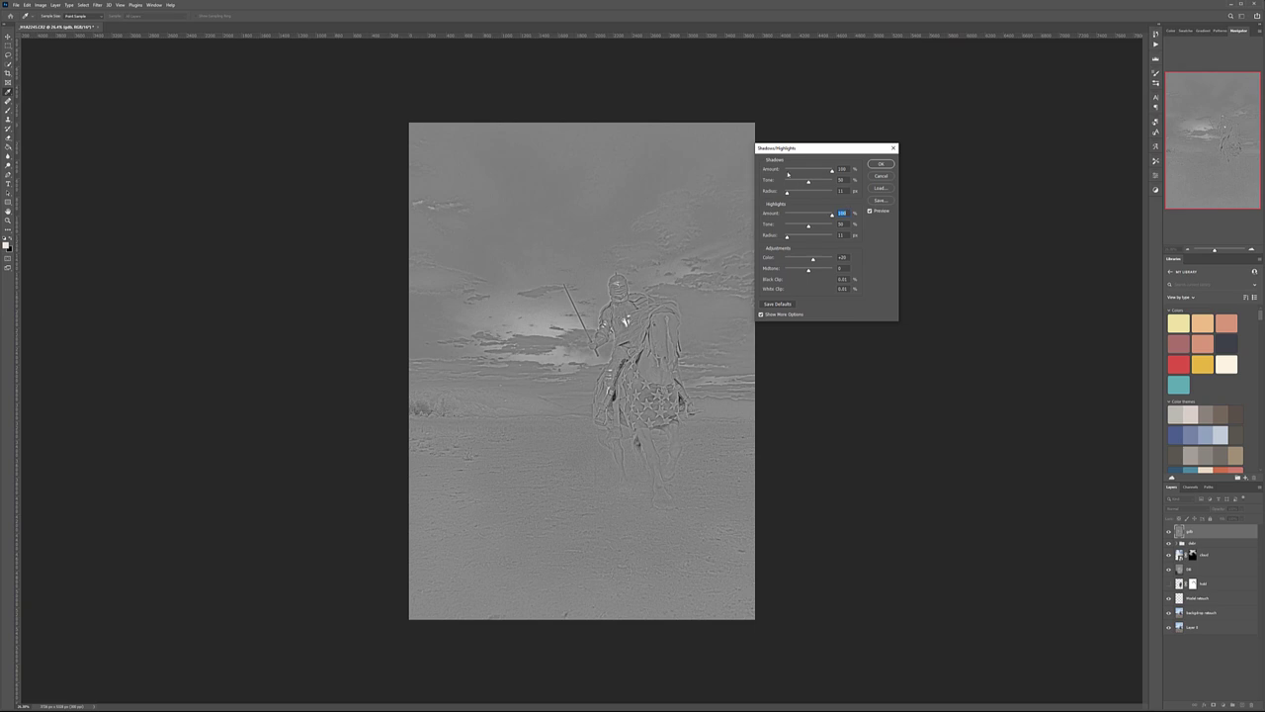
pyautogui.moveTo(807, 183); pyautogui.dragTo(802, 183)
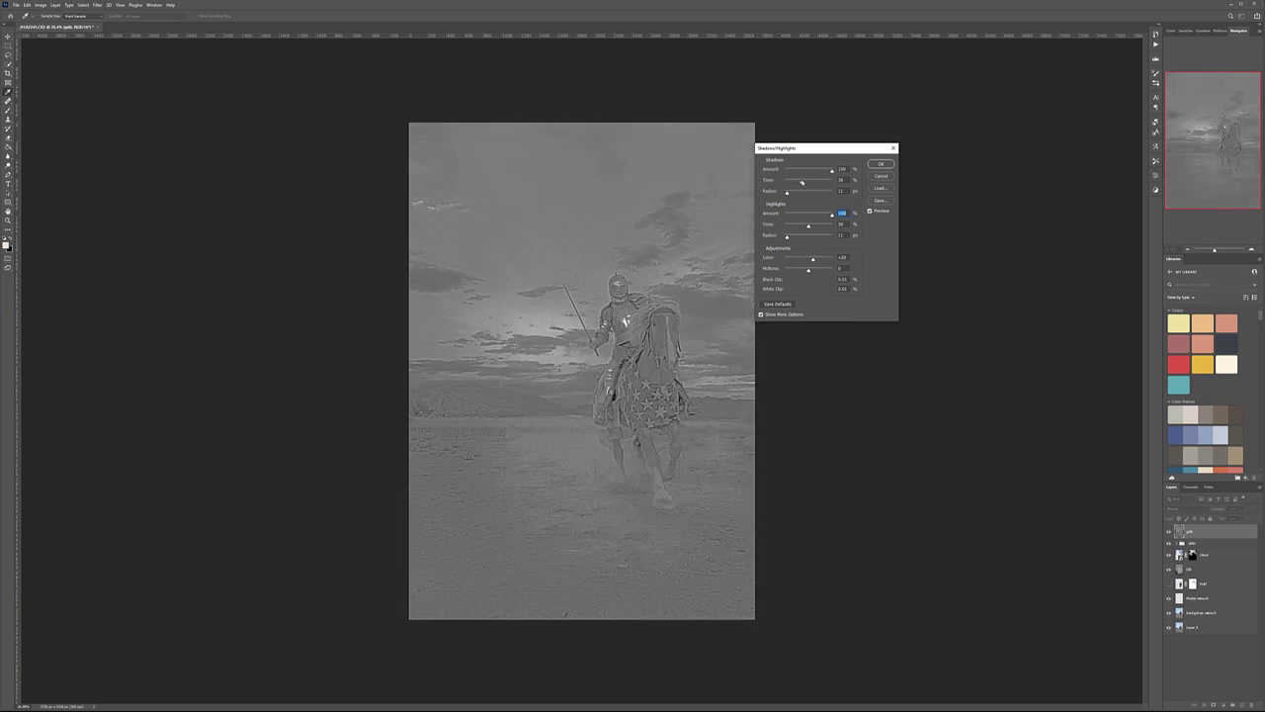
pyautogui.moveTo(809, 226); pyautogui.dragTo(800, 227)
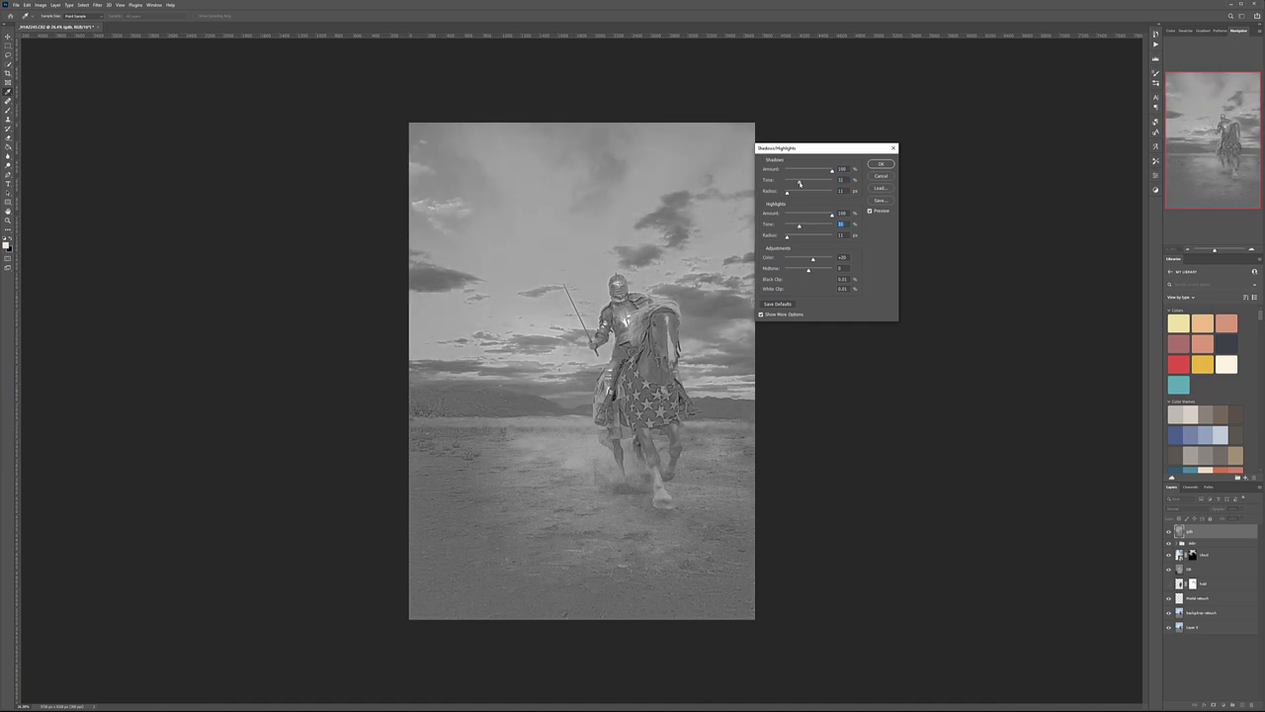
pyautogui.click(880, 164)
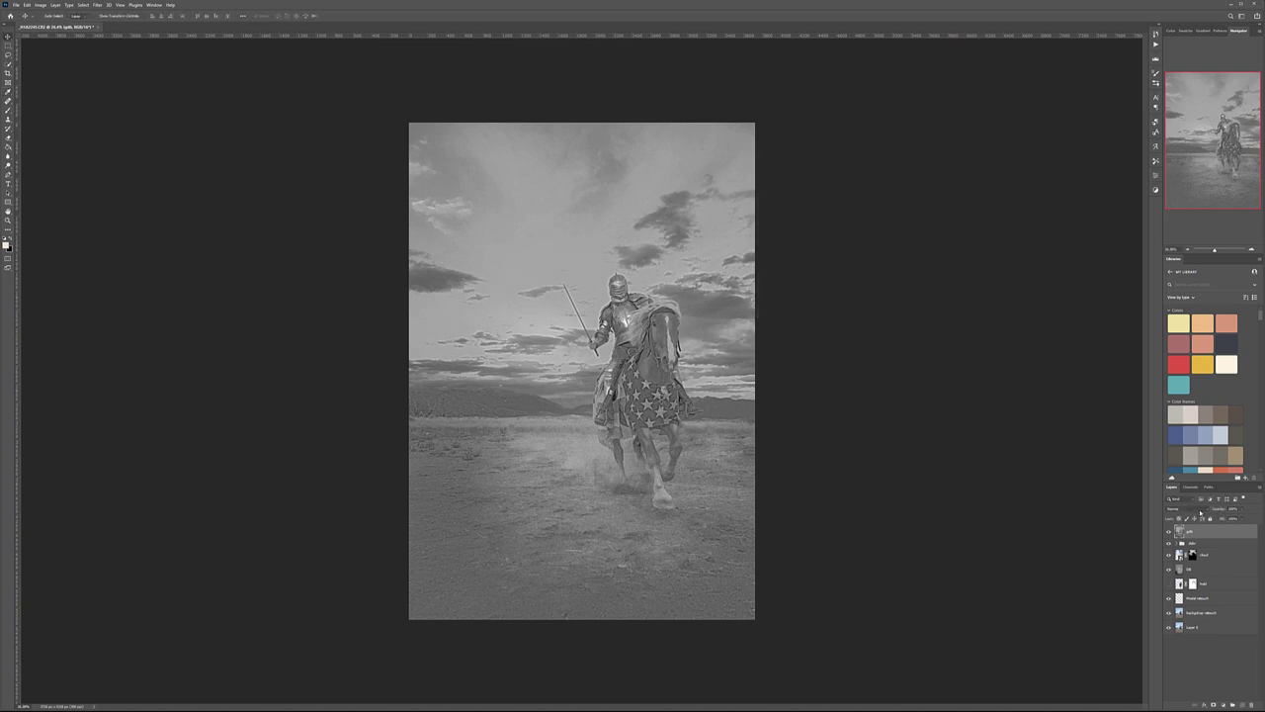
# Set the split layer's blend mode to Soft Light and compare the image with and without the layer.
pyautogui.click(1200, 510)
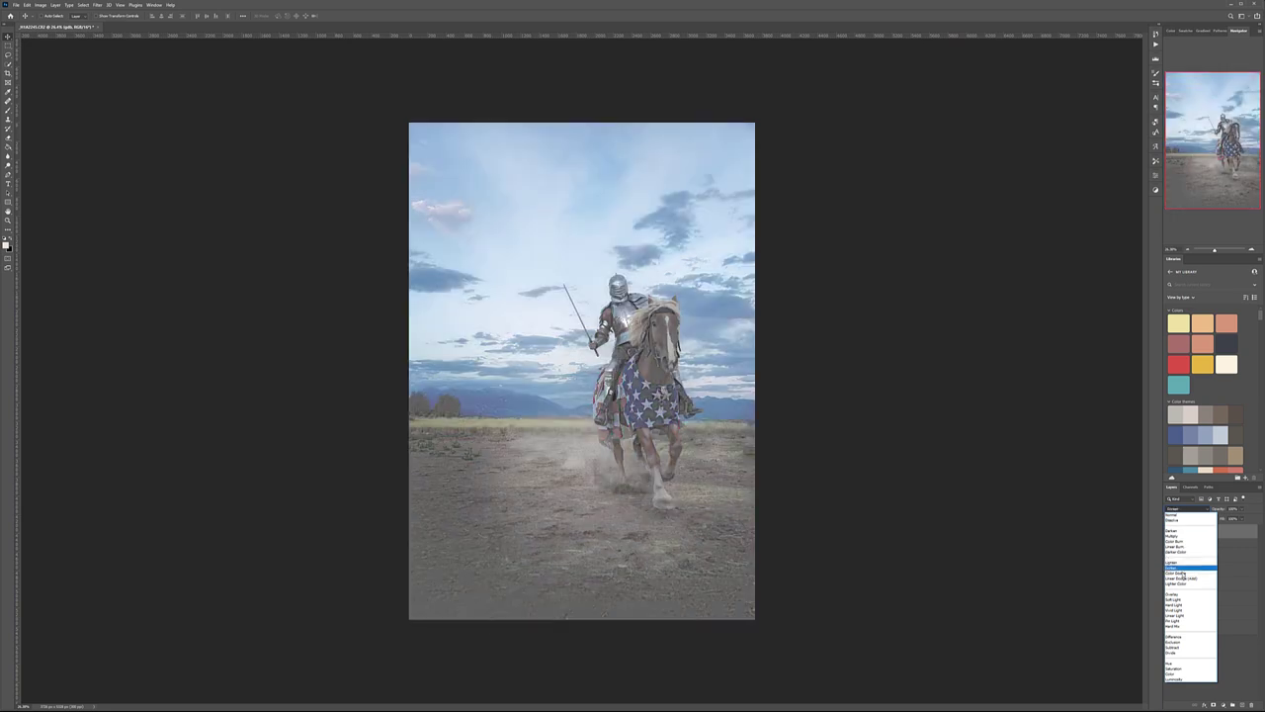
pyautogui.click(1179, 600)
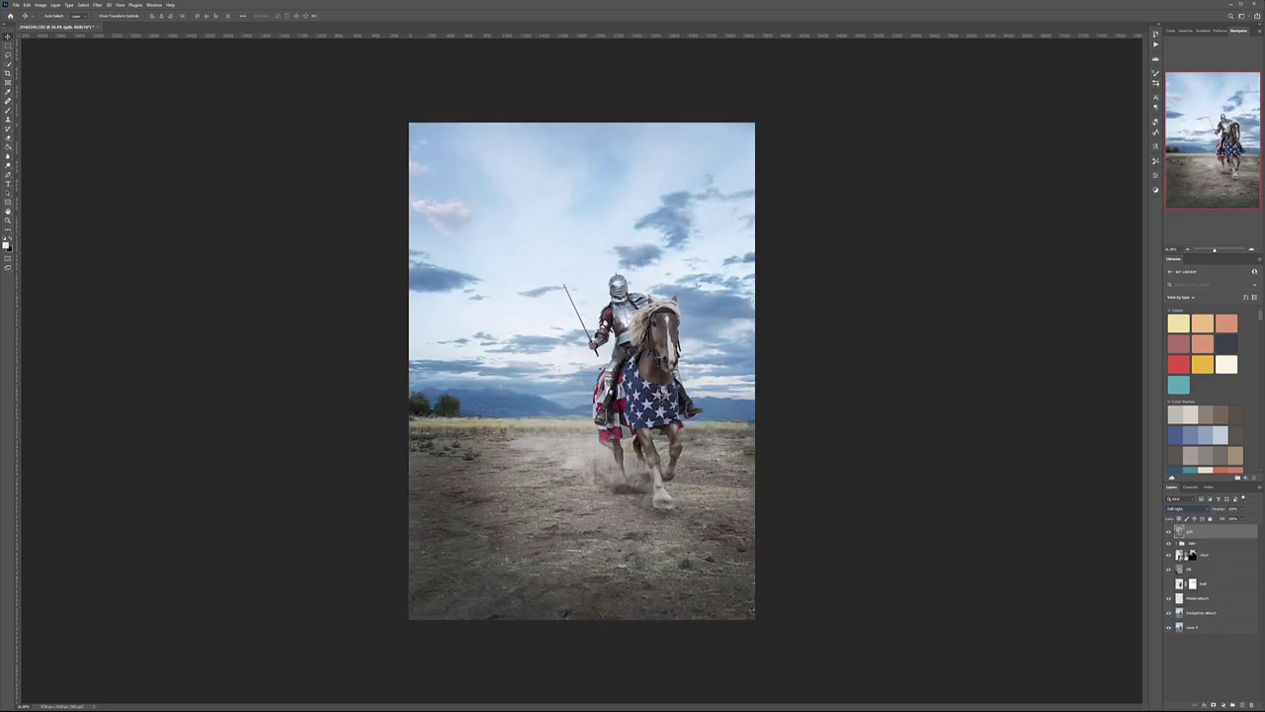
pyautogui.click(1170, 532)
pyautogui.click(1170, 531)
pyautogui.click(1169, 532)
pyautogui.click(1169, 532)
pyautogui.click(1169, 532)
pyautogui.click(1170, 532)
pyautogui.click(1170, 532)
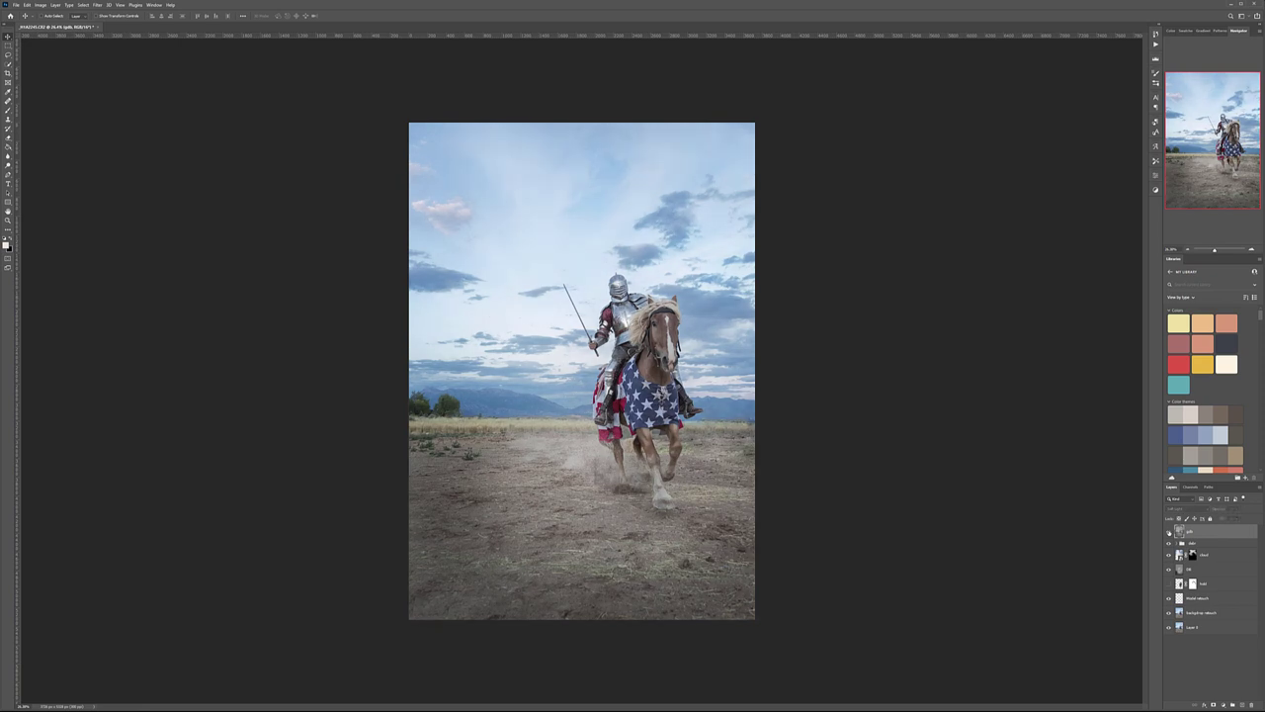
pyautogui.click(1170, 532)
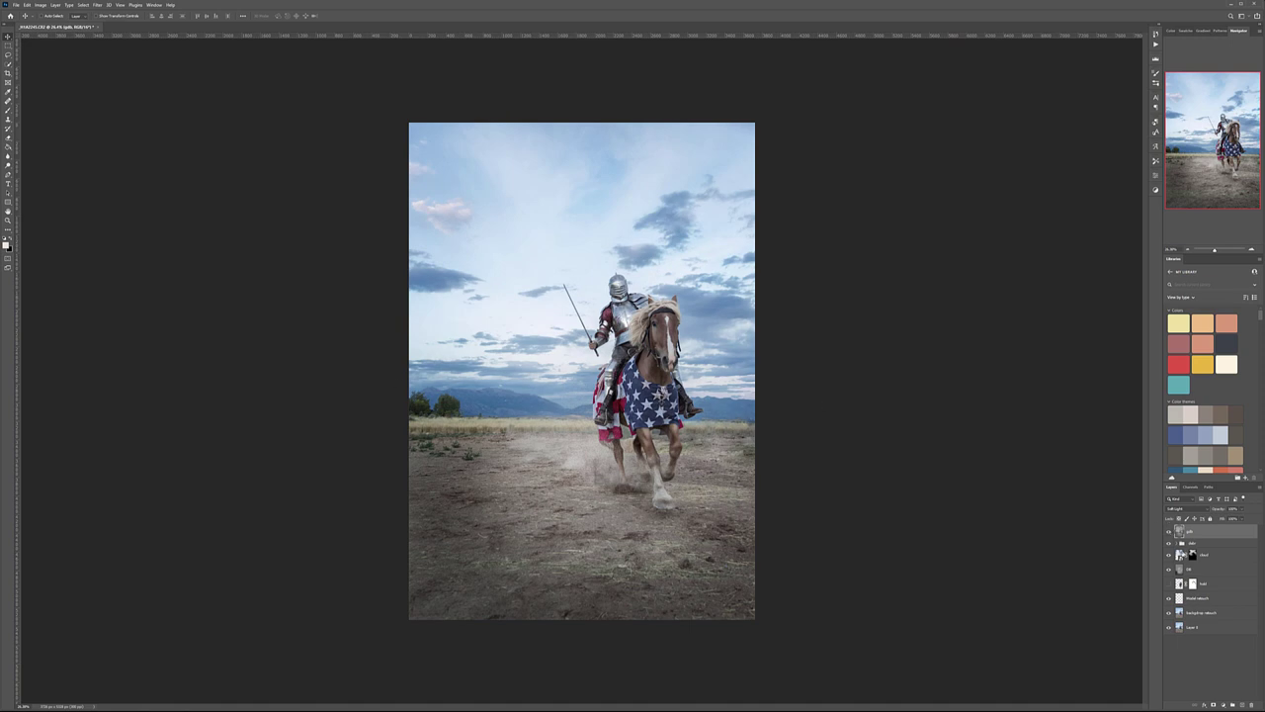
# Add a layer mask to the split layer and swap the textured brush tip for a soft round one.
pyautogui.click(1214, 705)
pyautogui.press('b')
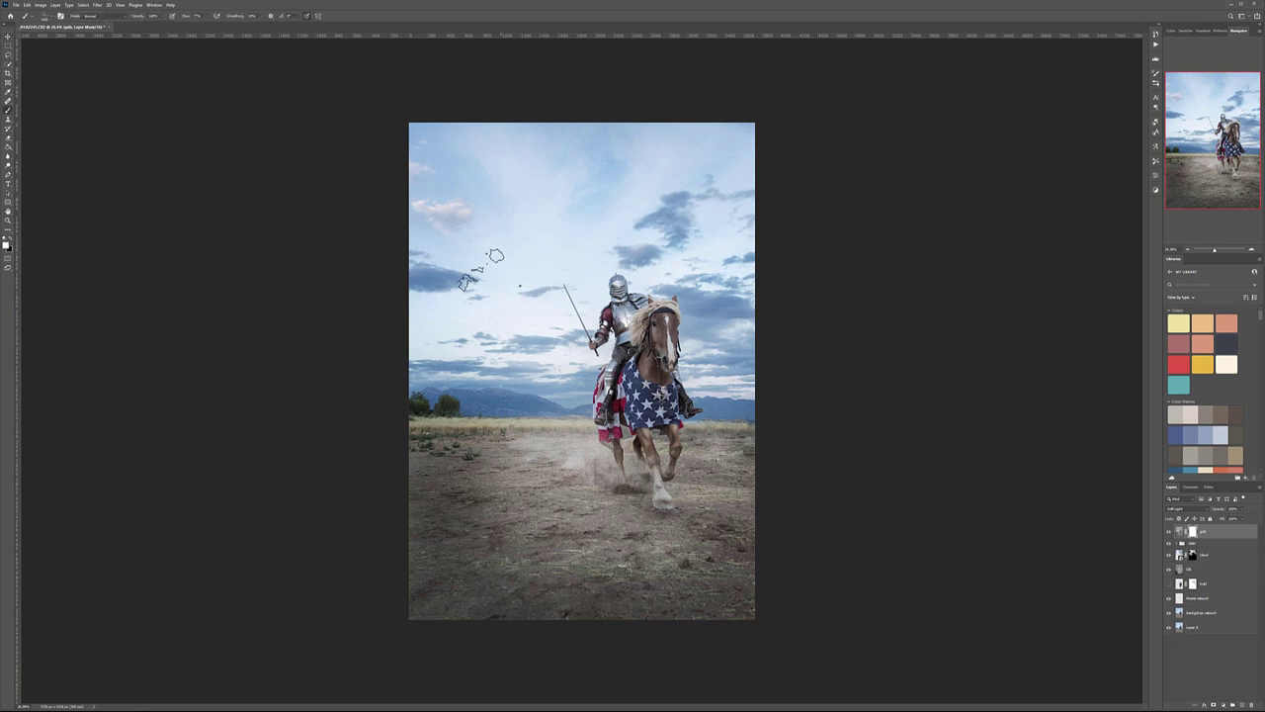
pyautogui.rightClick(484, 269)
pyautogui.scroll(5, 740, 430)
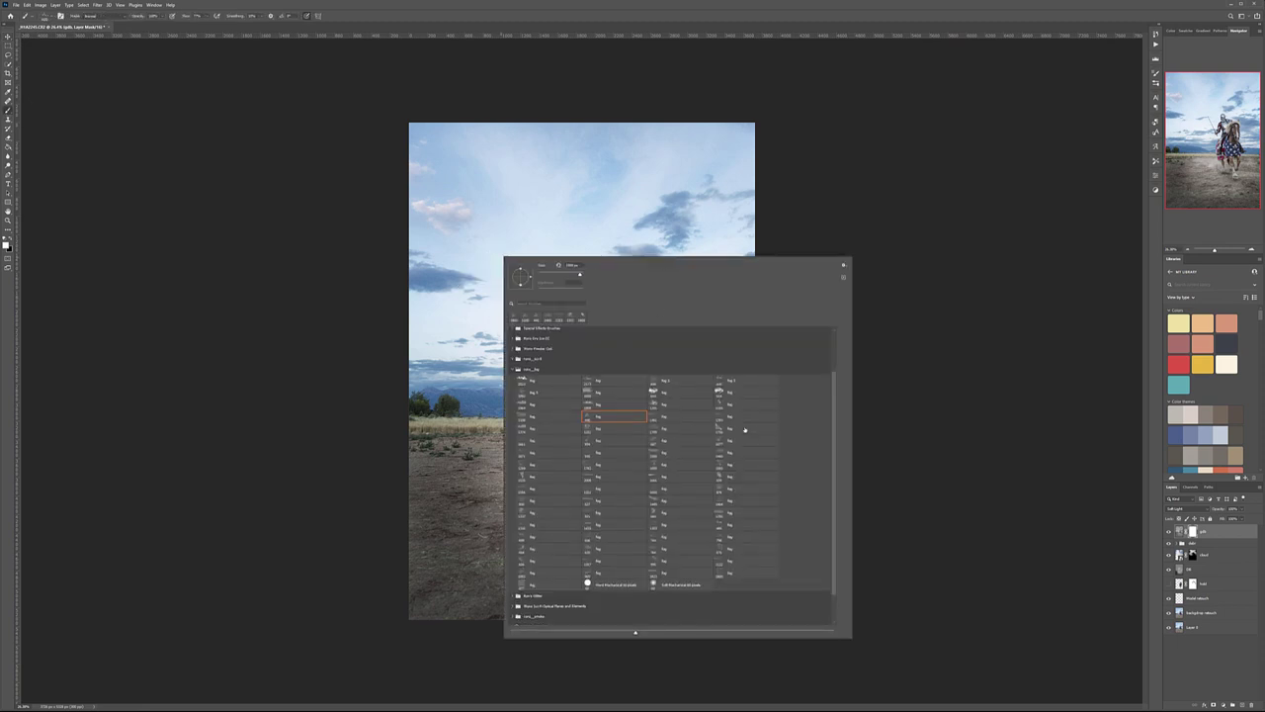
pyautogui.click(539, 344)
pyautogui.click(208, 195)
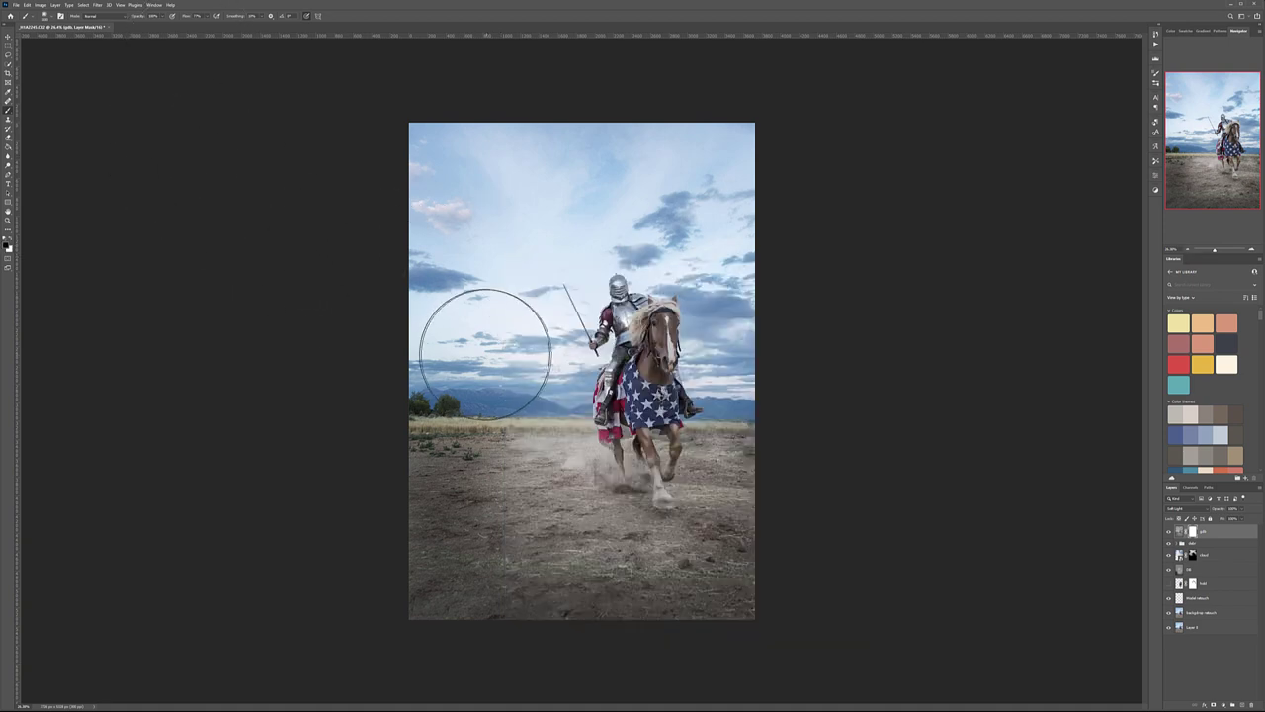
# Paint black on the split layer's mask with a smaller brush to reduce the local contrast in selected areas.
pyautogui.press('[')
pyautogui.press('[')
pyautogui.press('[')
pyautogui.press('[')
pyautogui.press('[')
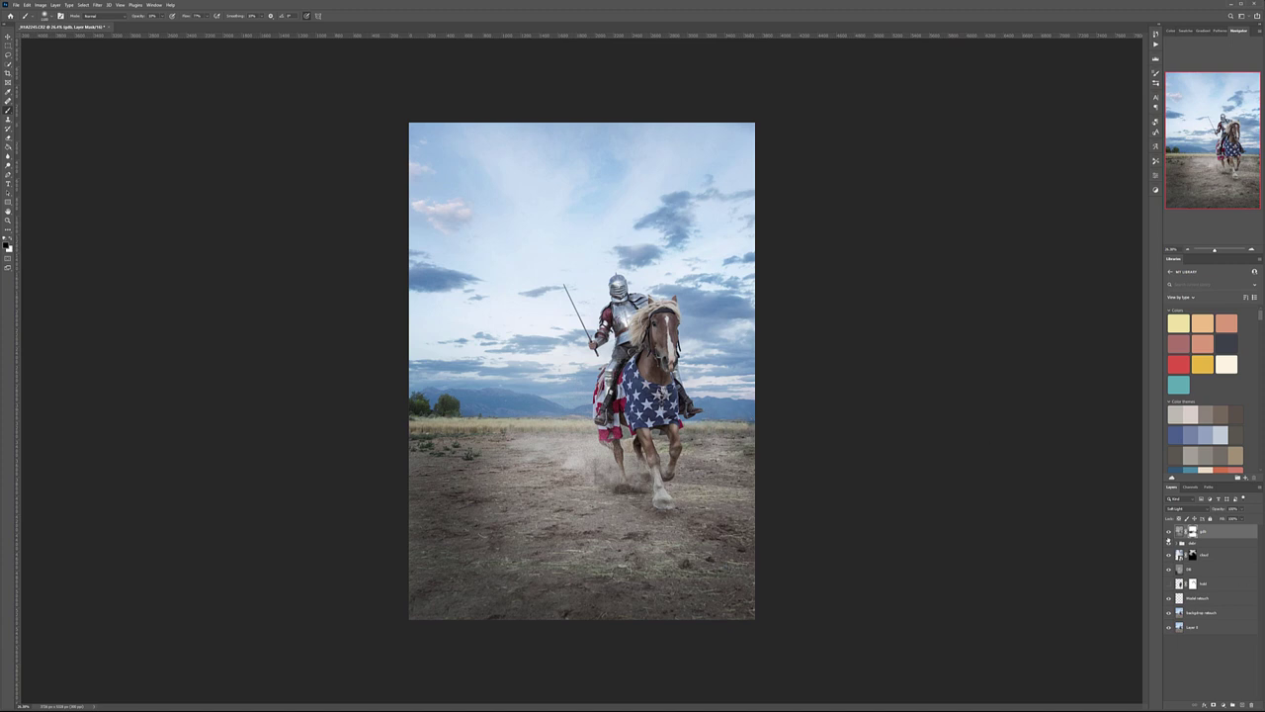
# Compare the image with and without the split layer, and reduce the layer's opacity to about 70%.
pyautogui.click(1169, 532)
pyautogui.click(1170, 532)
pyautogui.click(1170, 532)
pyautogui.click(1169, 532)
pyautogui.click(1170, 531)
pyautogui.click(1170, 532)
pyautogui.click(1243, 510)
pyautogui.moveTo(1232, 518); pyautogui.dragTo(1217, 518)
pyautogui.click(1232, 537)
pyautogui.click(1180, 531)
pyautogui.press('v')
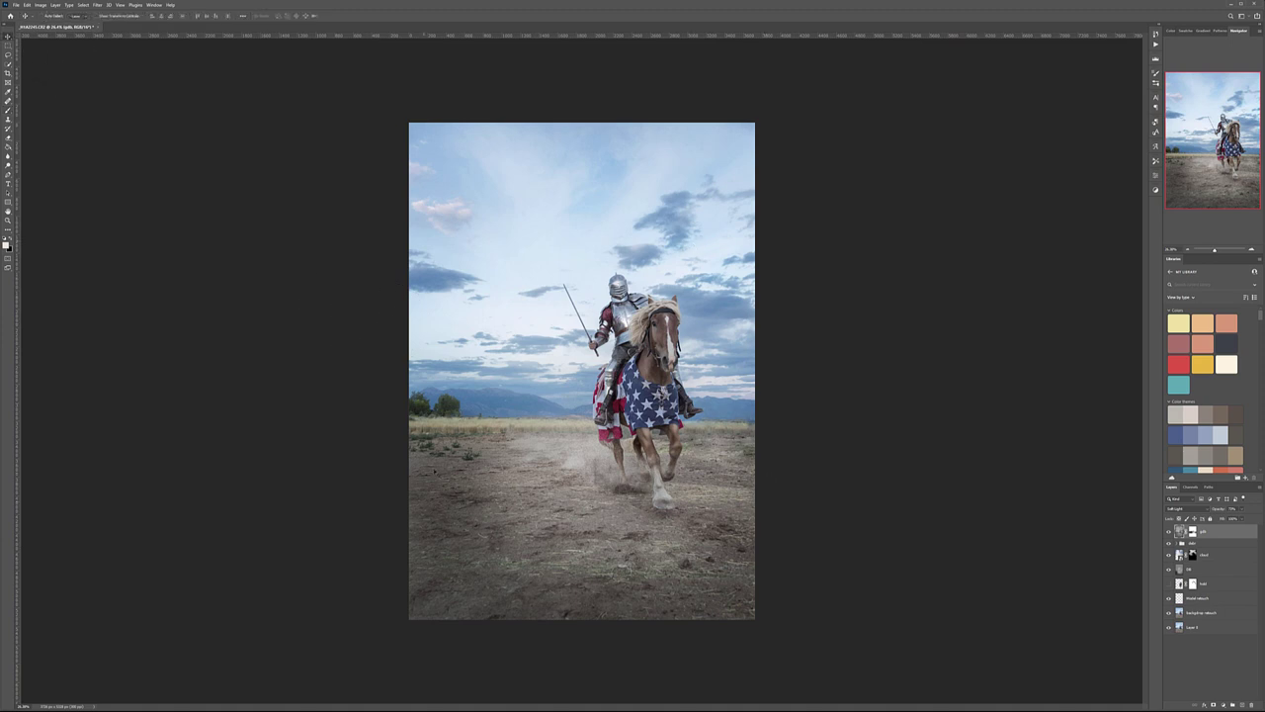
# Create a layer named db above the split layer, fill it with 50% gray, and set its blend mode to Soft Light.
pyautogui.click(1242, 705)
pyautogui.doubleClick(1194, 532)
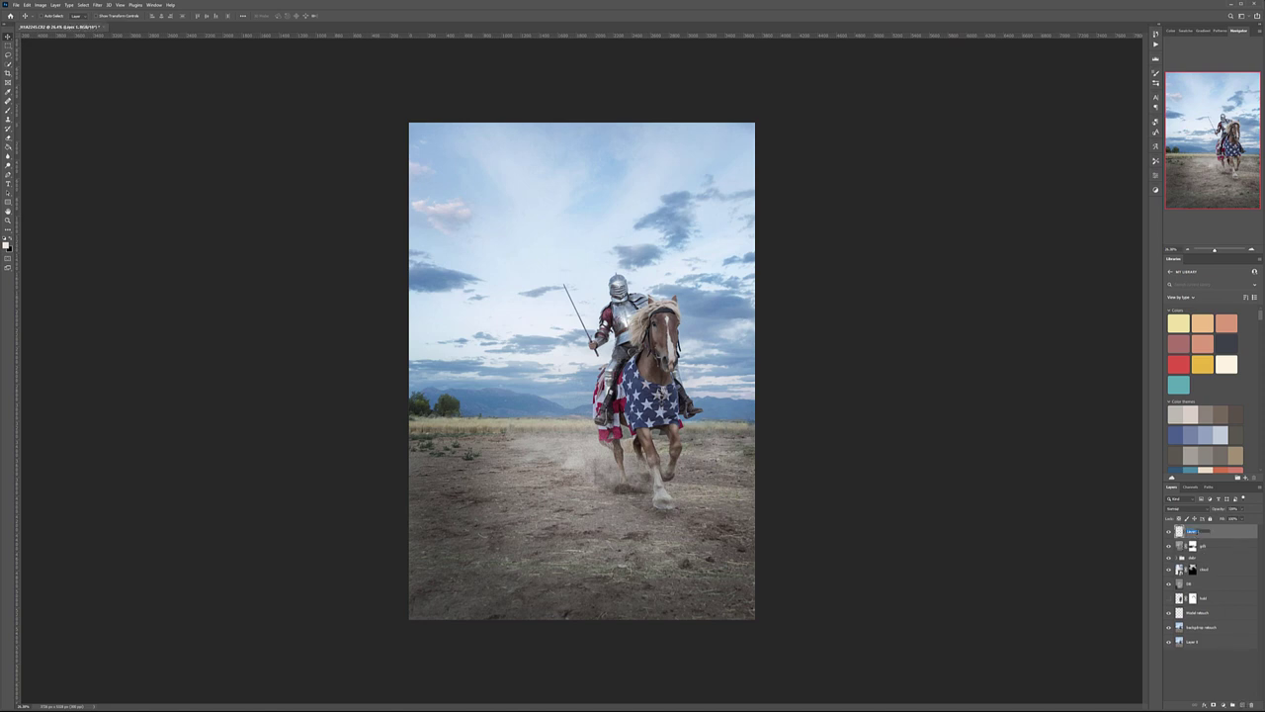
pyautogui.write('du')
pyautogui.press('Return')
pyautogui.hotkey('shift', 'F5')
pyautogui.press('Return')
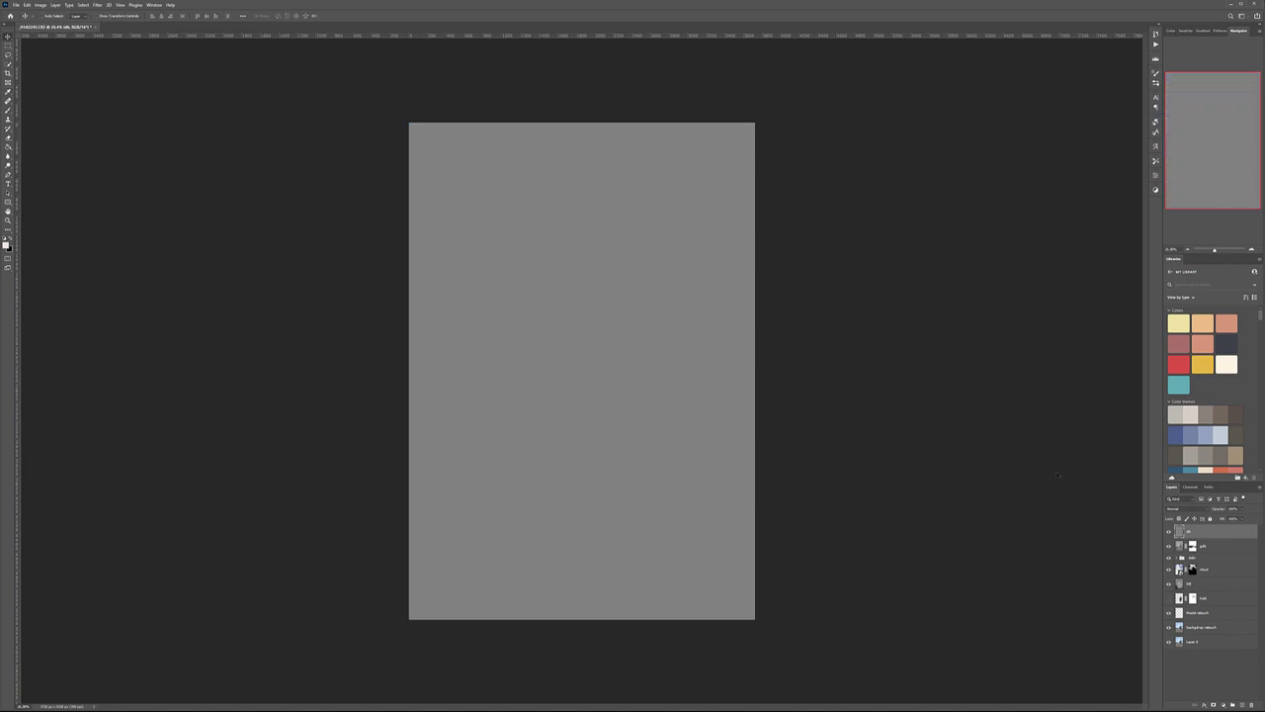
pyautogui.click(1205, 508)
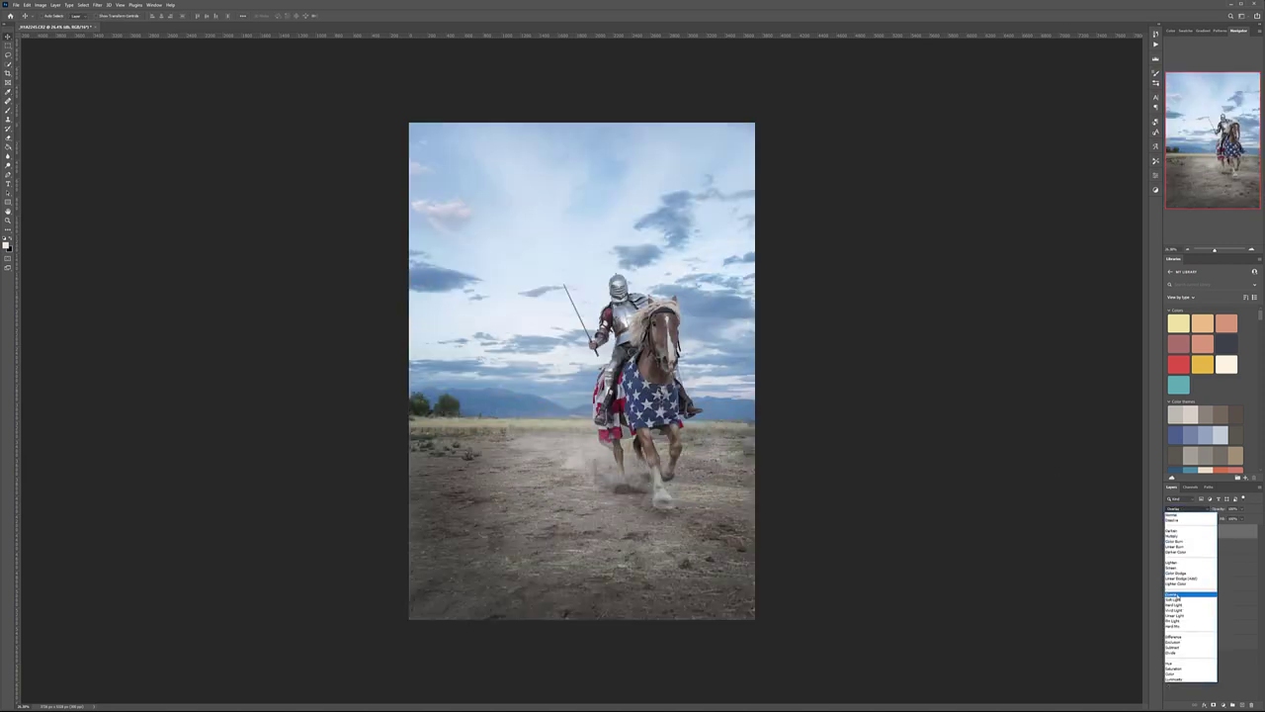
pyautogui.click(1192, 597)
# Burn the foreground dirt and parts of the sky with large black brush strokes on the gray db layer.
pyautogui.press('b')
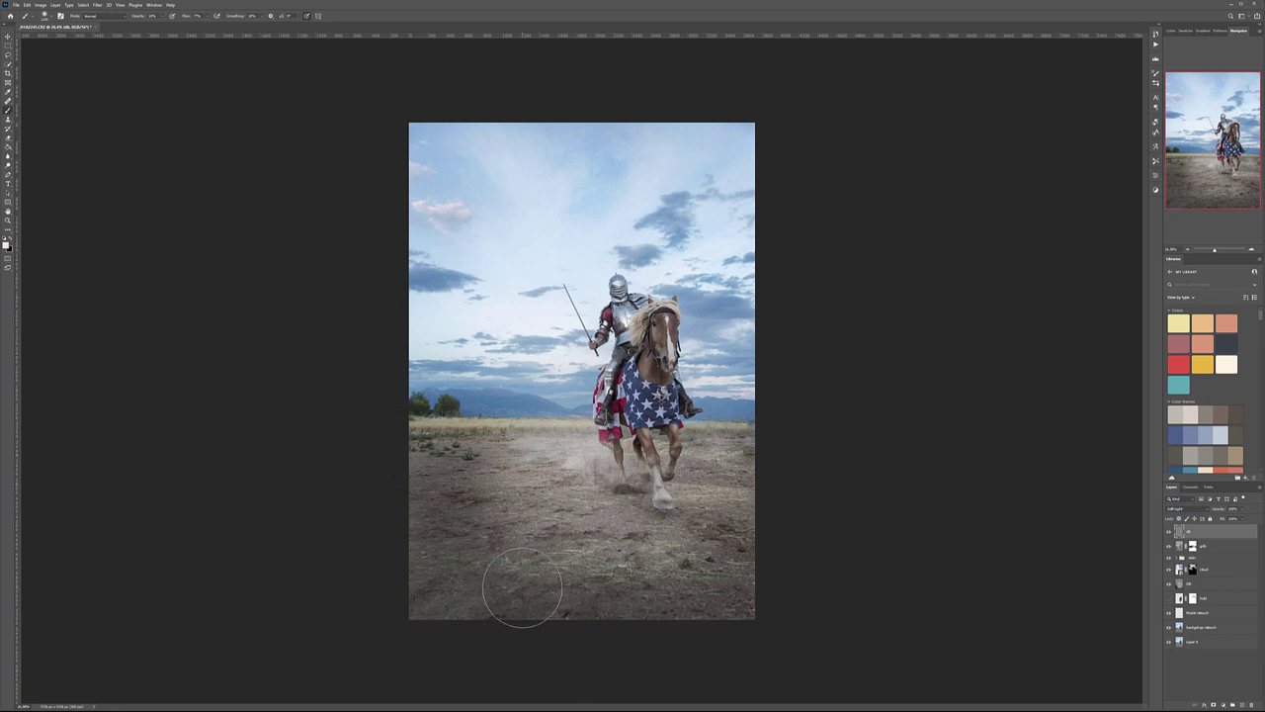
pyautogui.press('x')
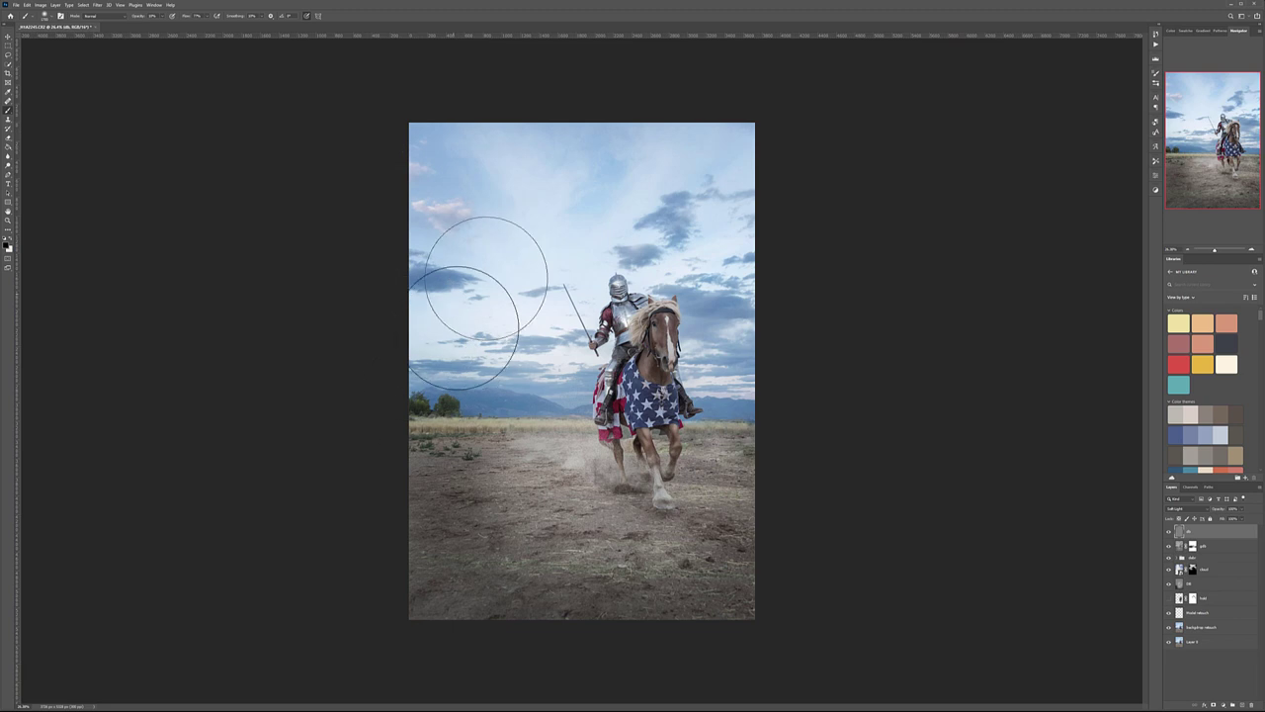
pyautogui.moveTo(644, 622)
pyautogui.mouseDown()
pyautogui.moveTo(474, 599)
pyautogui.moveTo(441, 607)
pyautogui.mouseUp()
pyautogui.moveTo(584, 591)
pyautogui.mouseDown()
pyautogui.moveTo(683, 562)
pyautogui.moveTo(564, 530)
pyautogui.moveTo(714, 508)
pyautogui.moveTo(764, 525)
pyautogui.mouseUp()
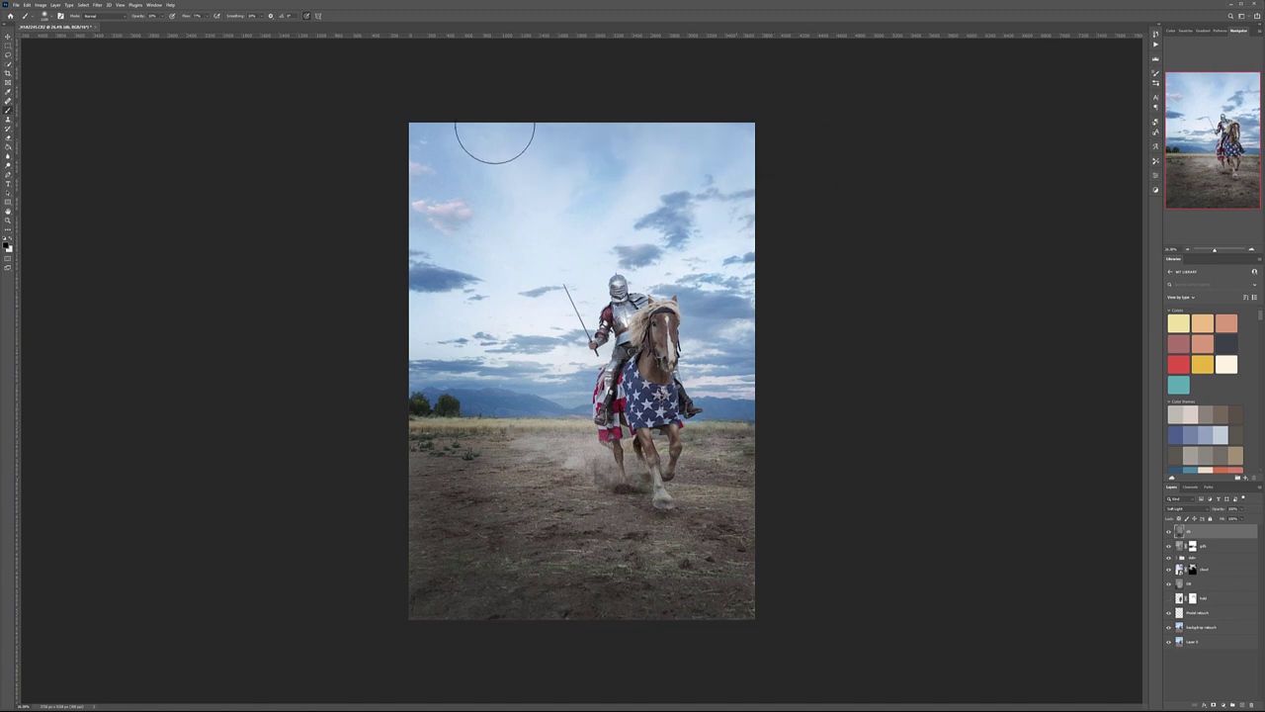
pyautogui.click(588, 210)
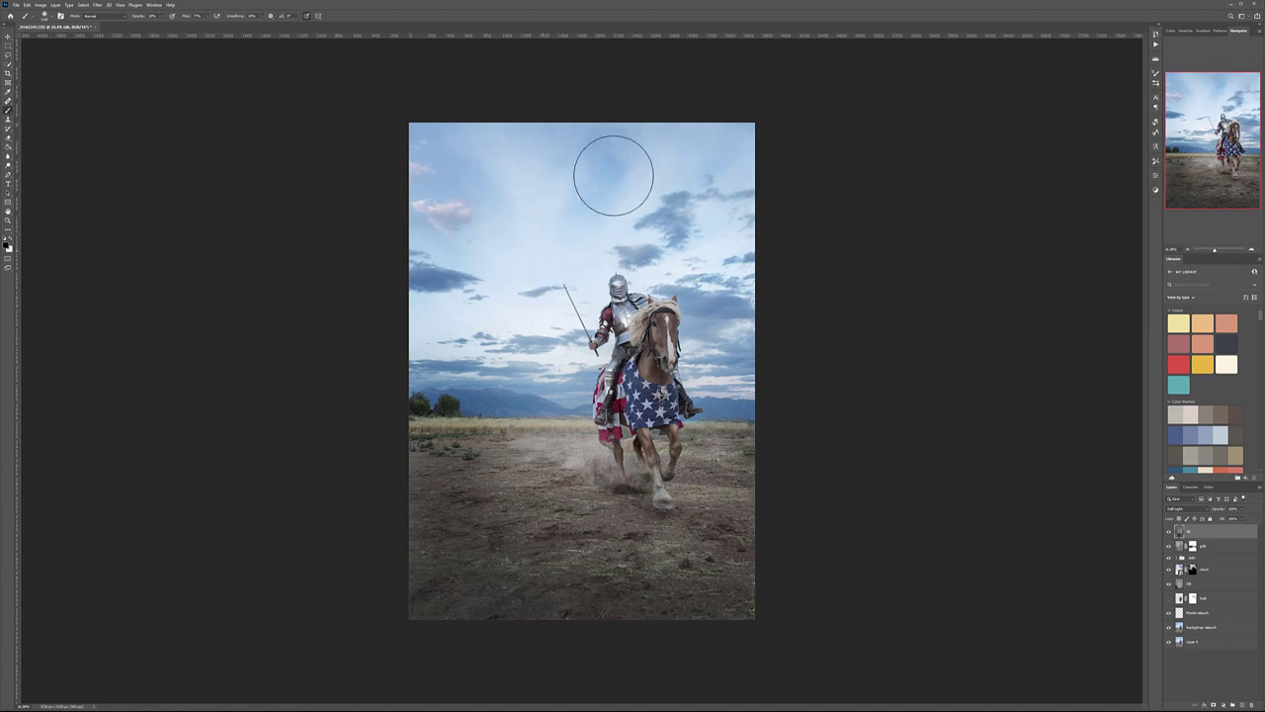
pyautogui.moveTo(599, 262); pyautogui.dragTo(578, 343)
# Dodge the area around the knight with white brush strokes, and compare the image with and without the db layer.
pyautogui.press('x')
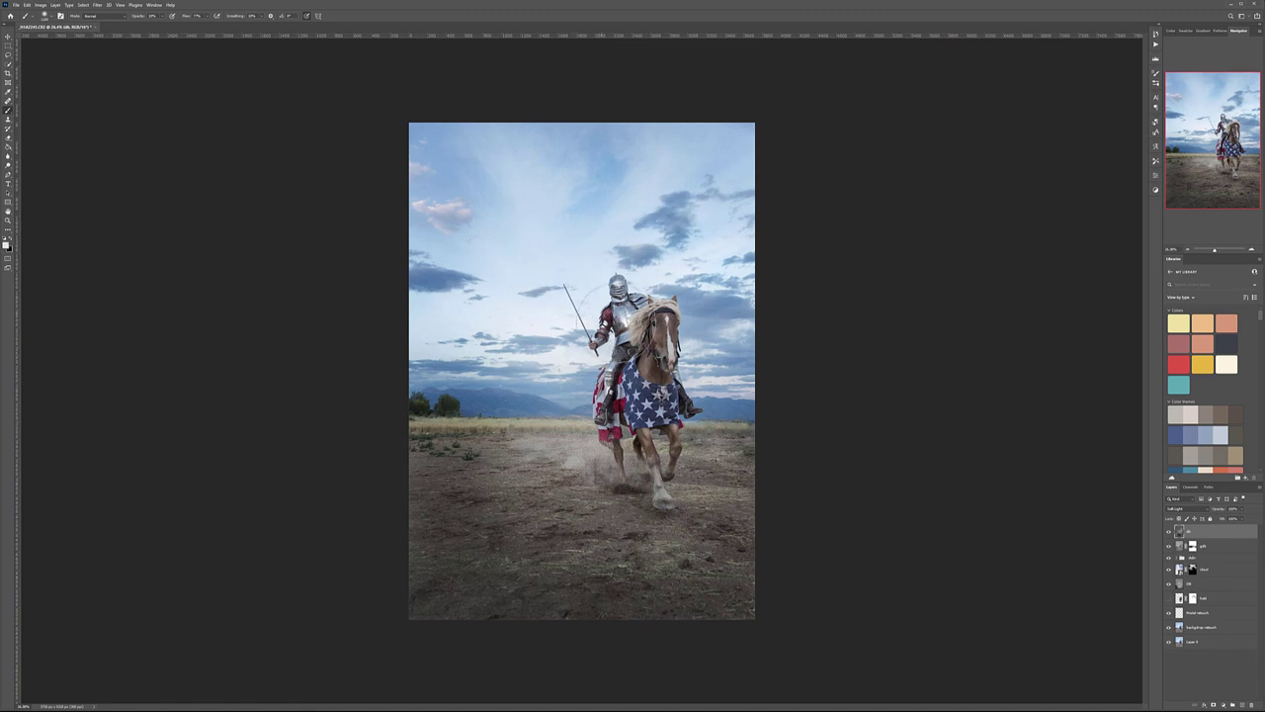
pyautogui.moveTo(568, 318)
pyautogui.mouseDown()
pyautogui.moveTo(541, 301)
pyautogui.moveTo(595, 294)
pyautogui.moveTo(578, 247)
pyautogui.mouseUp()
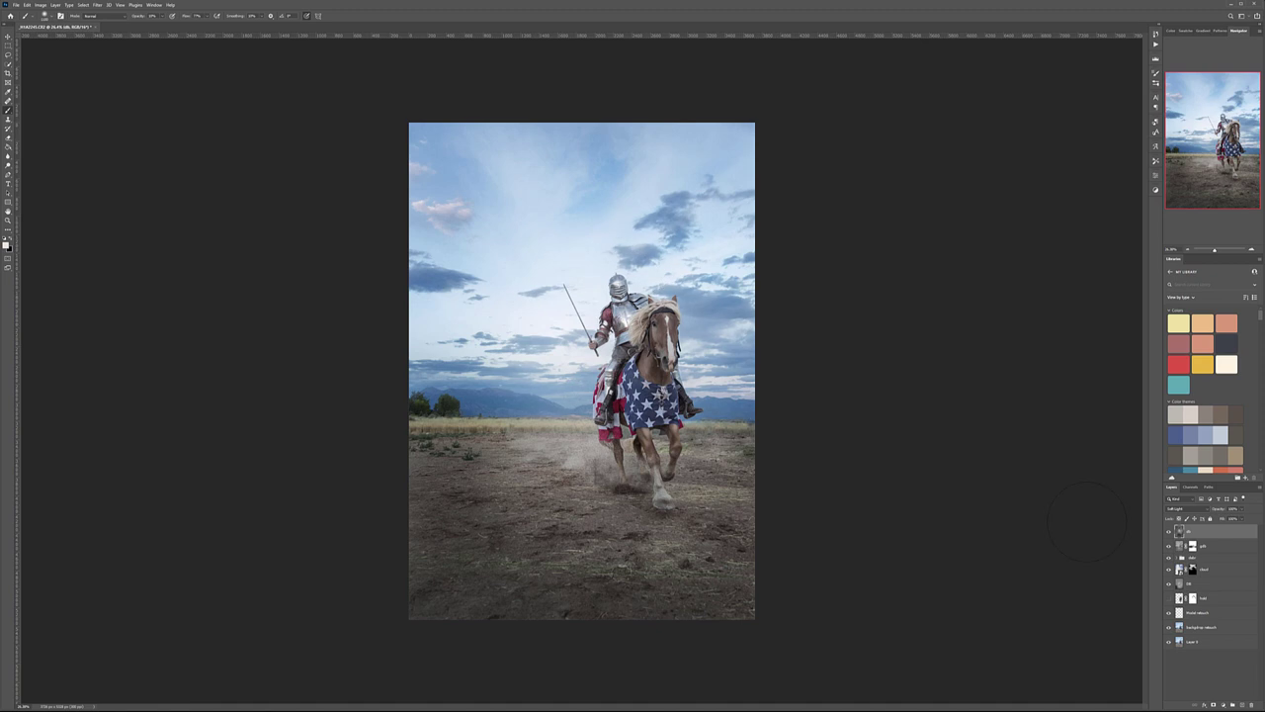
pyautogui.click(1170, 533)
pyautogui.click(1169, 533)
pyautogui.click(1169, 533)
pyautogui.click(1170, 533)
pyautogui.click(8, 36)
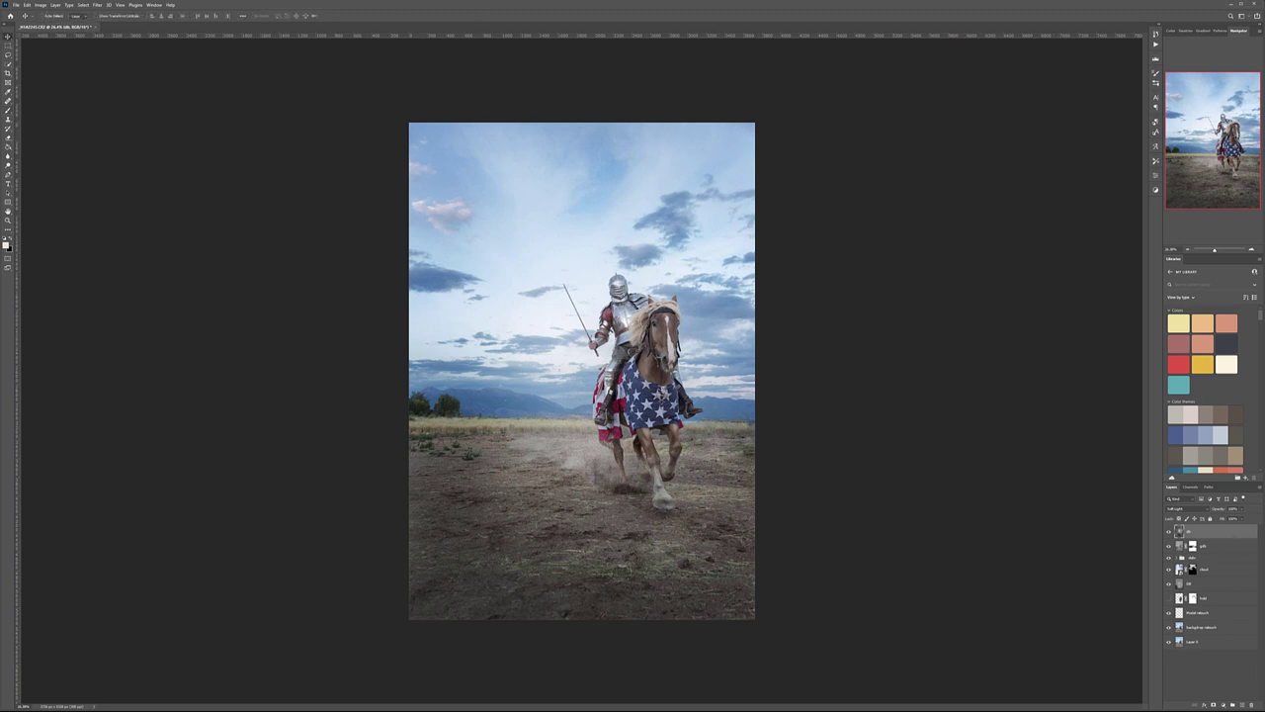
# Add a Selective Color adjustment layer at the top of the stack, hide it, and select the db layer.
pyautogui.click(1226, 705)
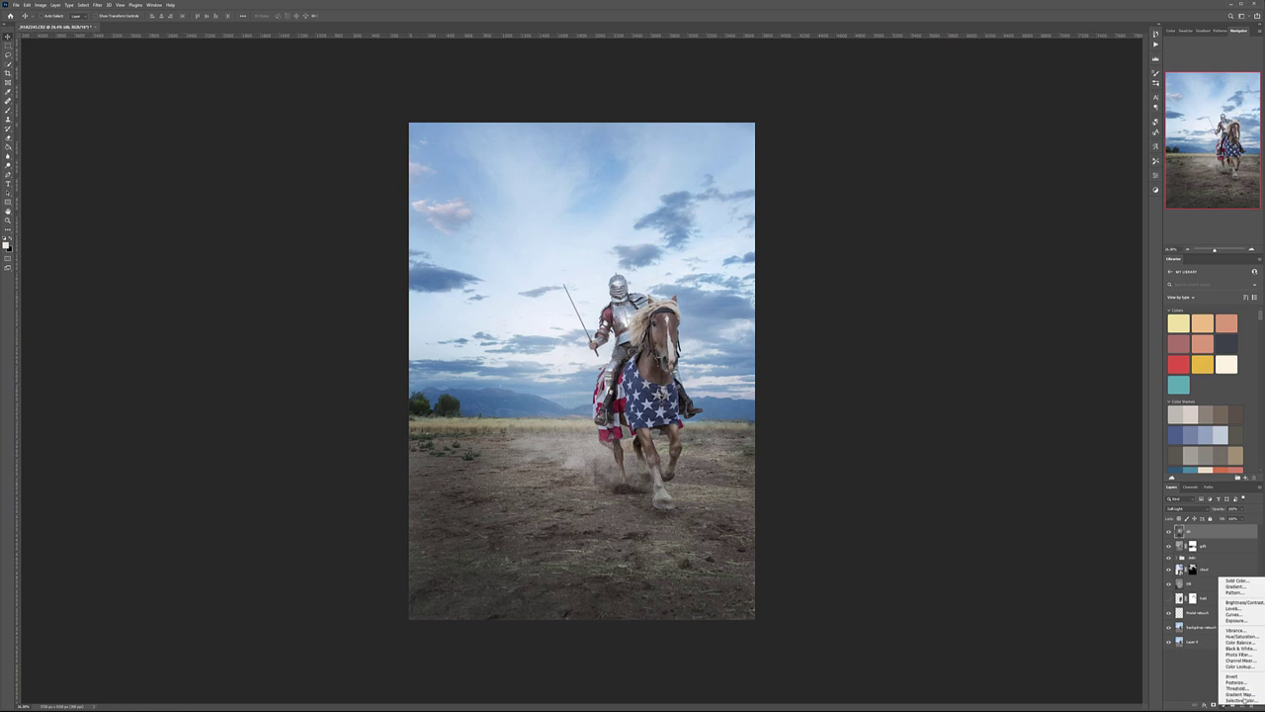
pyautogui.click(1235, 703)
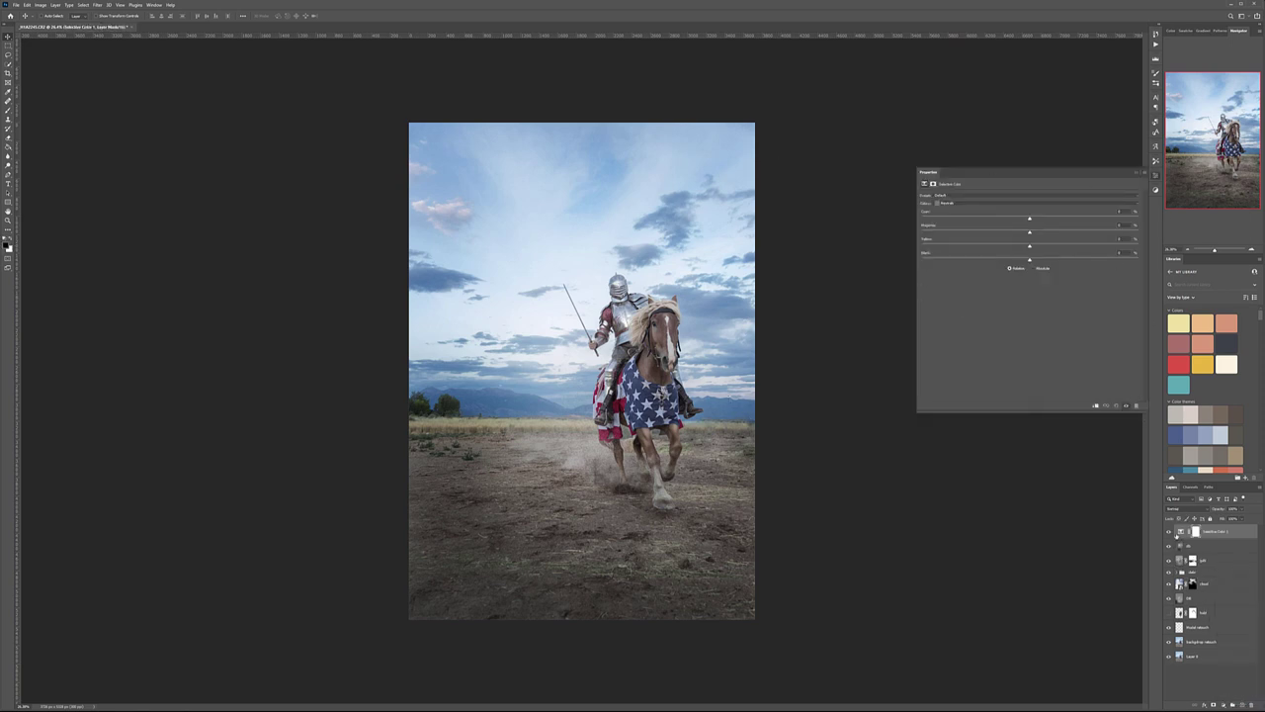
pyautogui.click(1198, 545)
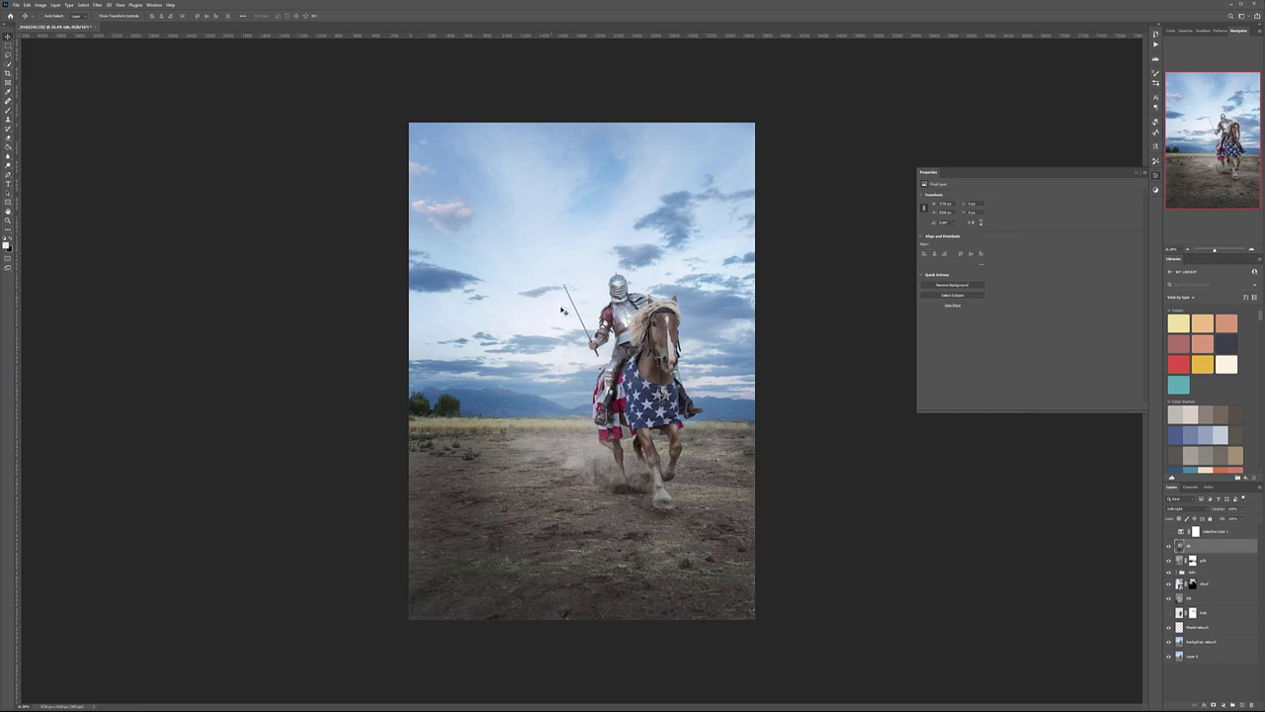
# Create a layer above db, fill it with 50% gray, and apply uniform monochromatic noise to it.
pyautogui.click(1236, 704)
pyautogui.hotkey('shift', 'BackSpace')
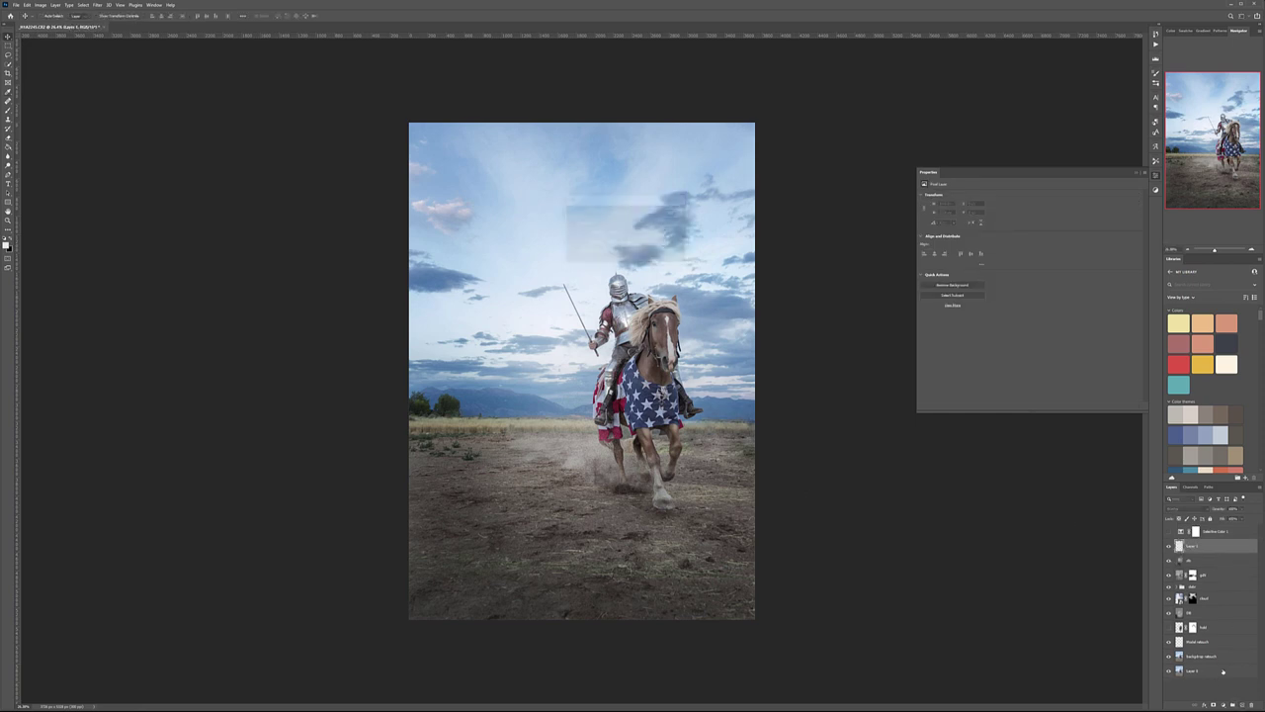
pyautogui.press('Return')
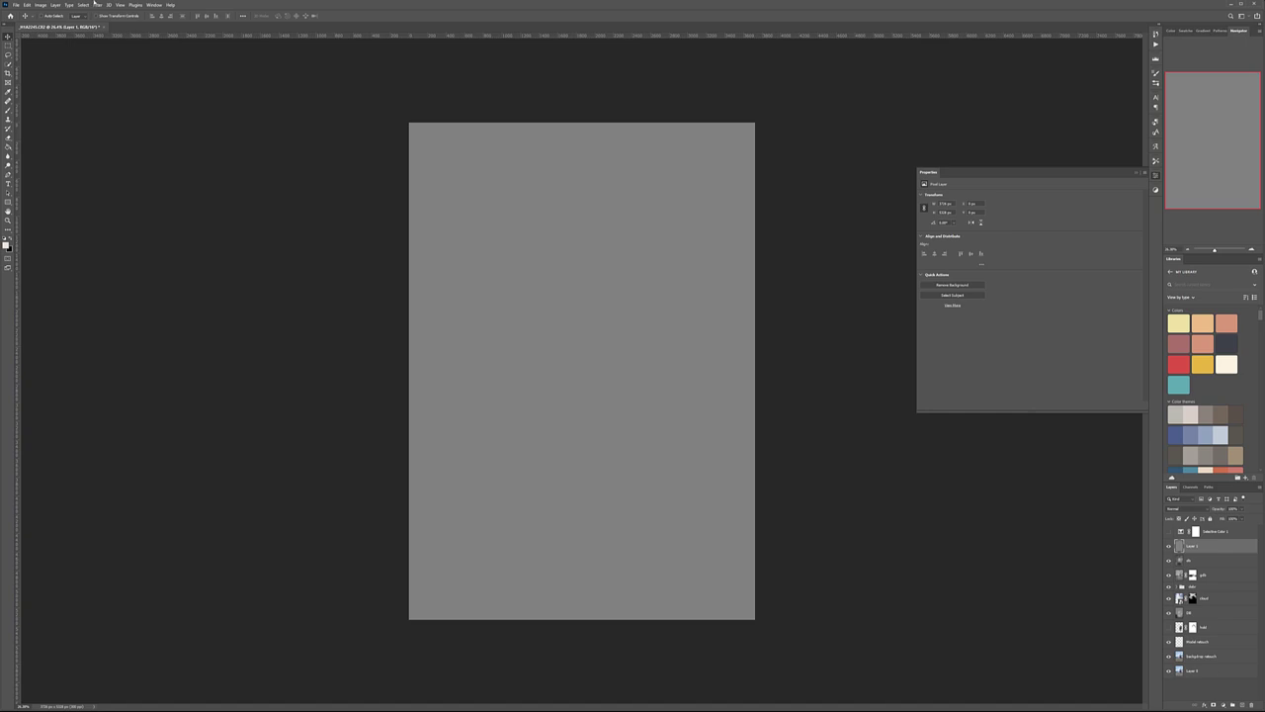
pyautogui.click(97, 5)
pyautogui.moveTo(111, 114)
pyautogui.click(212, 116)
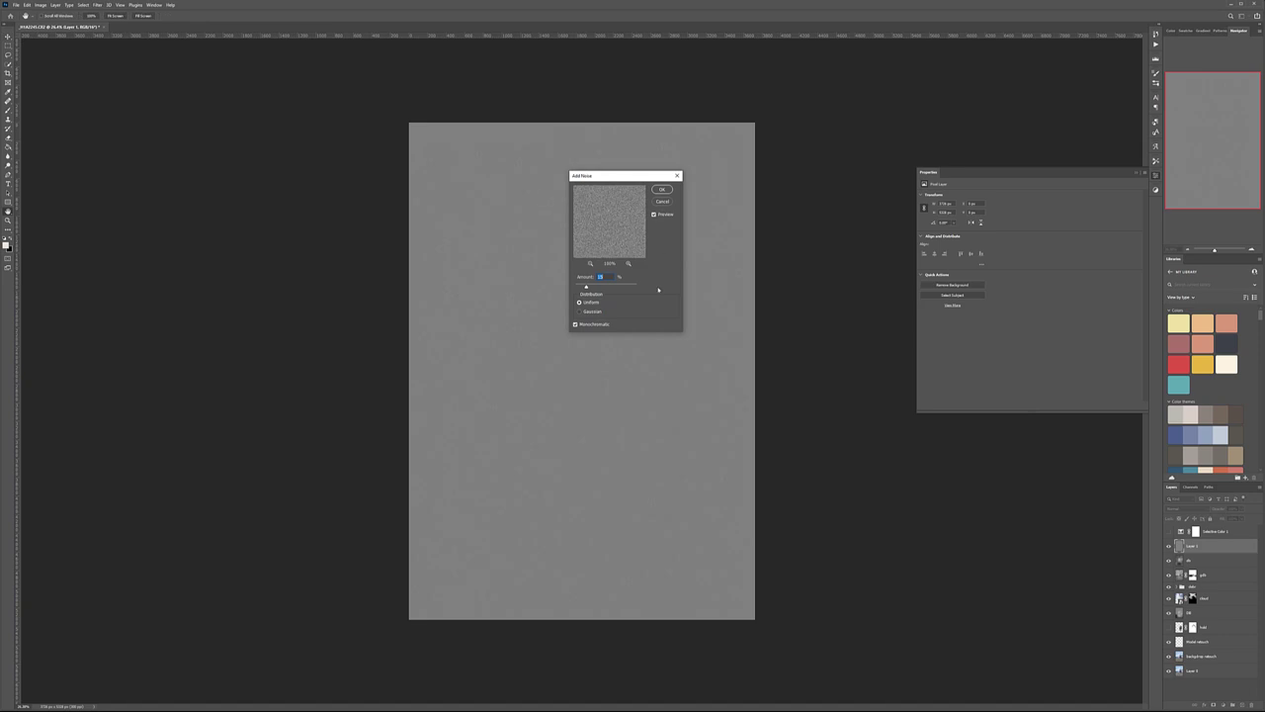
pyautogui.click(662, 188)
# Set the noise layer's blend mode to Soft Light and reduce its opacity until the film grain looks subtle at high magnification.
pyautogui.click(1204, 510)
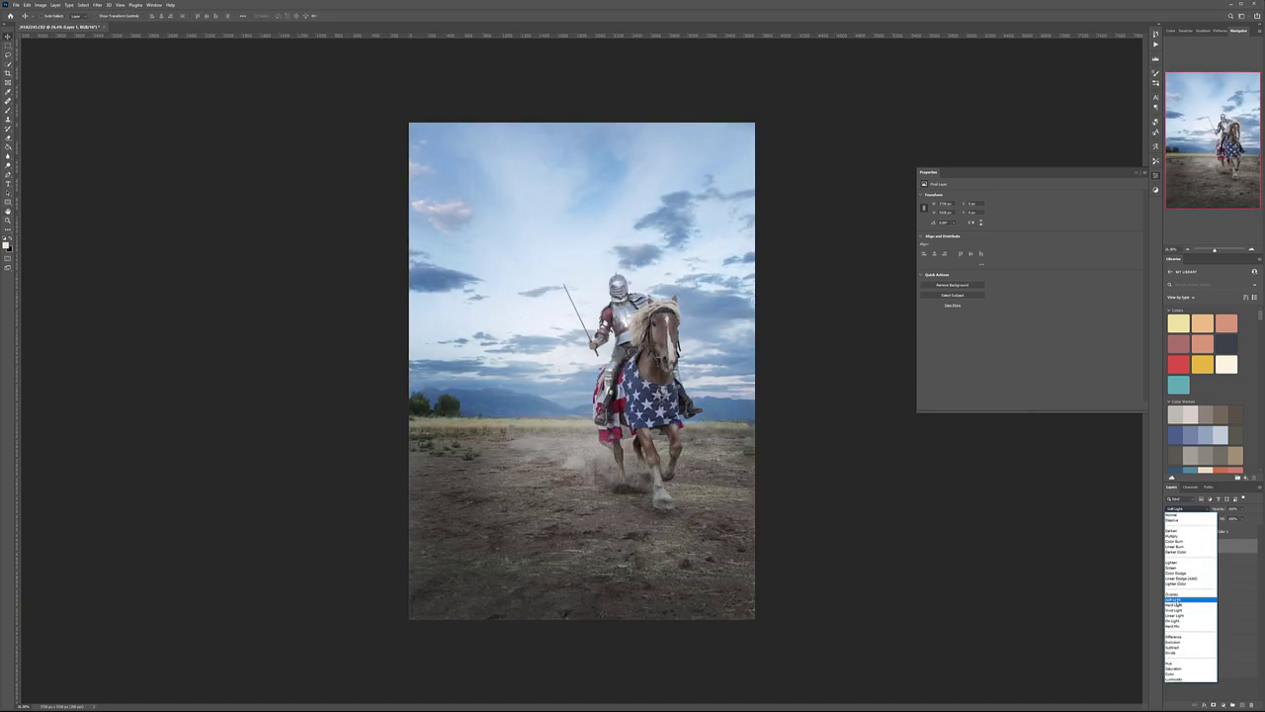
pyautogui.click(1196, 599)
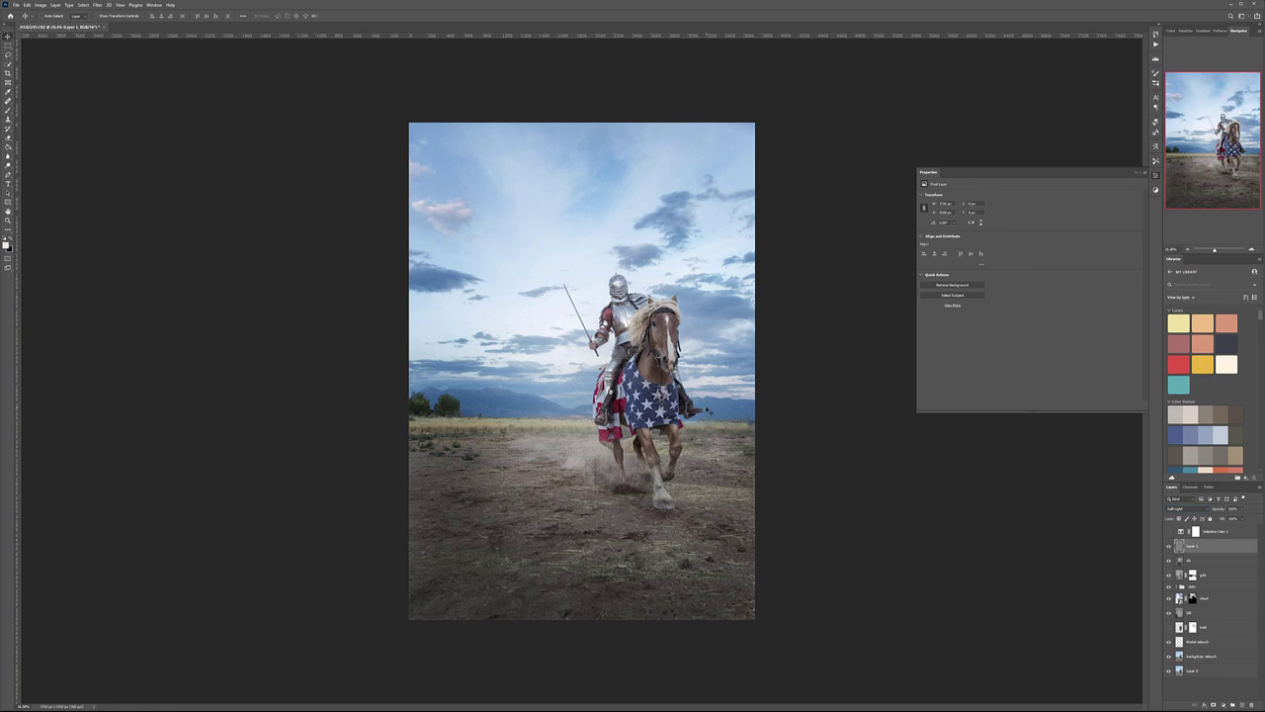
pyautogui.scroll(3, 704, 409)
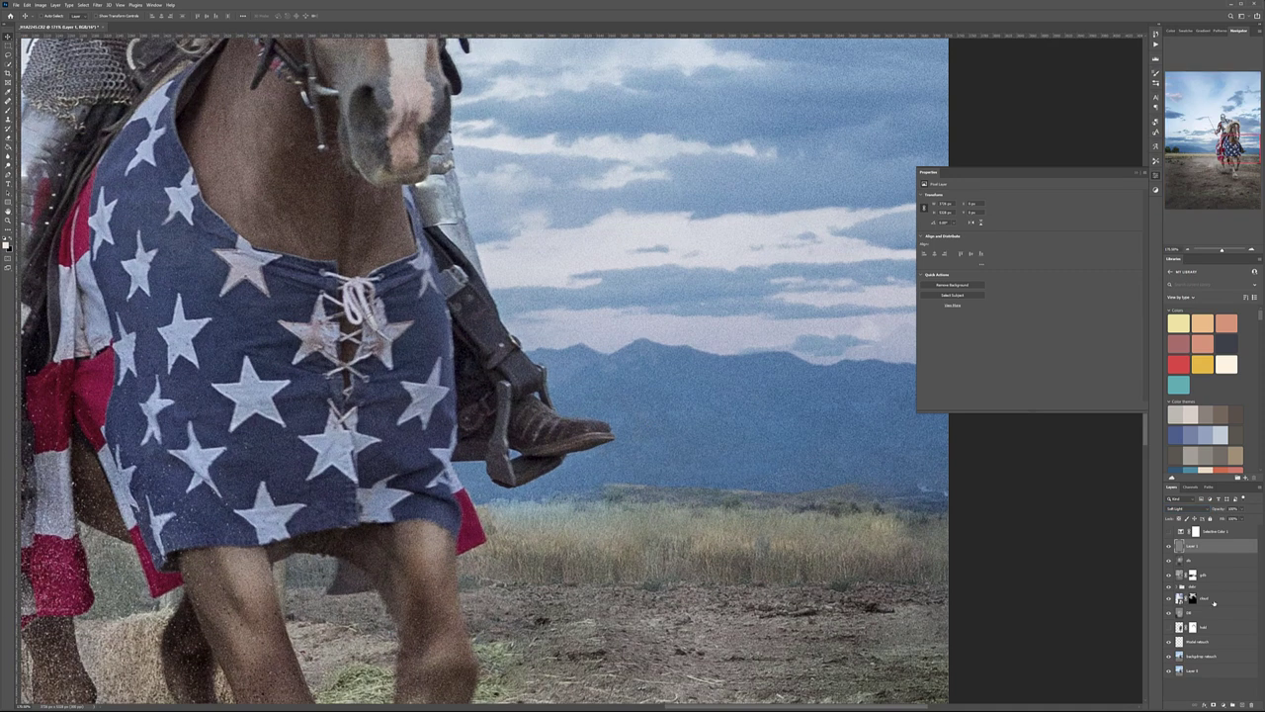
pyautogui.scroll(2, 681, 501)
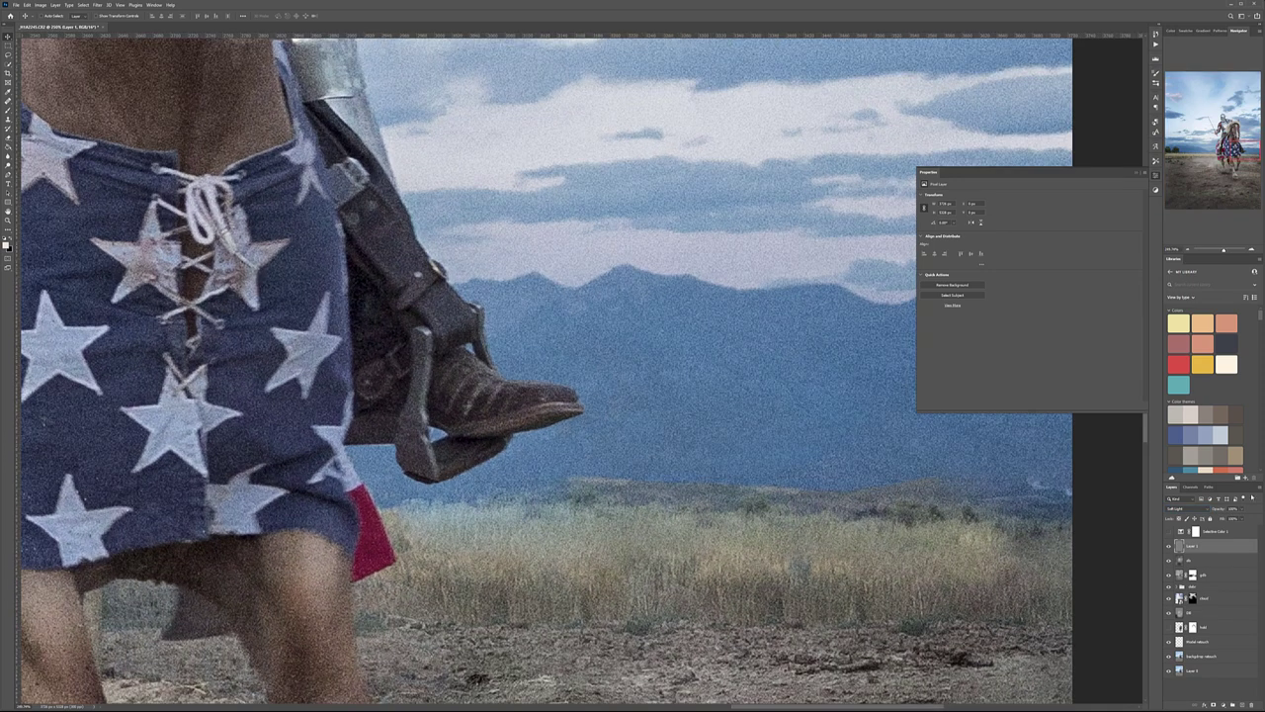
pyautogui.moveTo(1242, 510); pyautogui.dragTo(1216, 518)
pyautogui.scroll(2, 809, 459)
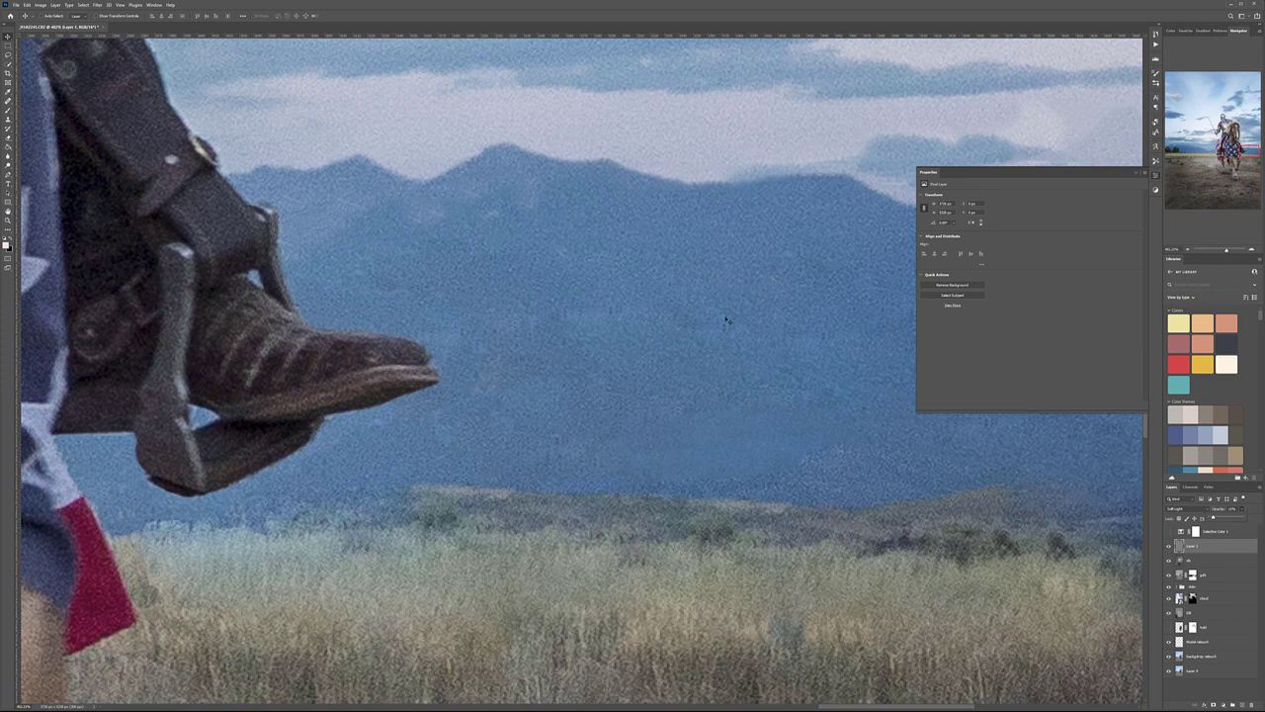
pyautogui.moveTo(1227, 517); pyautogui.dragTo(1221, 518)
pyautogui.scroll(-5, 643, 395)
pyautogui.scroll(-3, 664, 443)
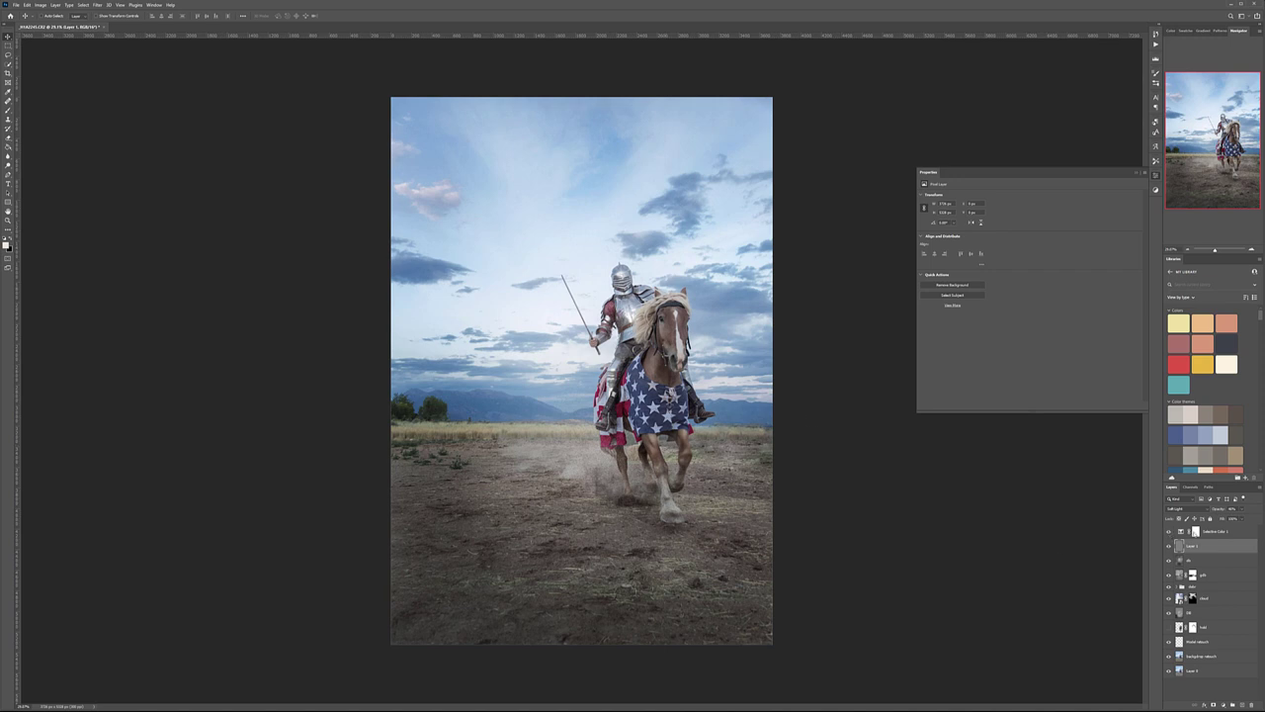
# In the Blacks of the Selective Color layer, lower Black, Yellow and Magenta and raise Cyan to tint the shadows.
pyautogui.click(1186, 531)
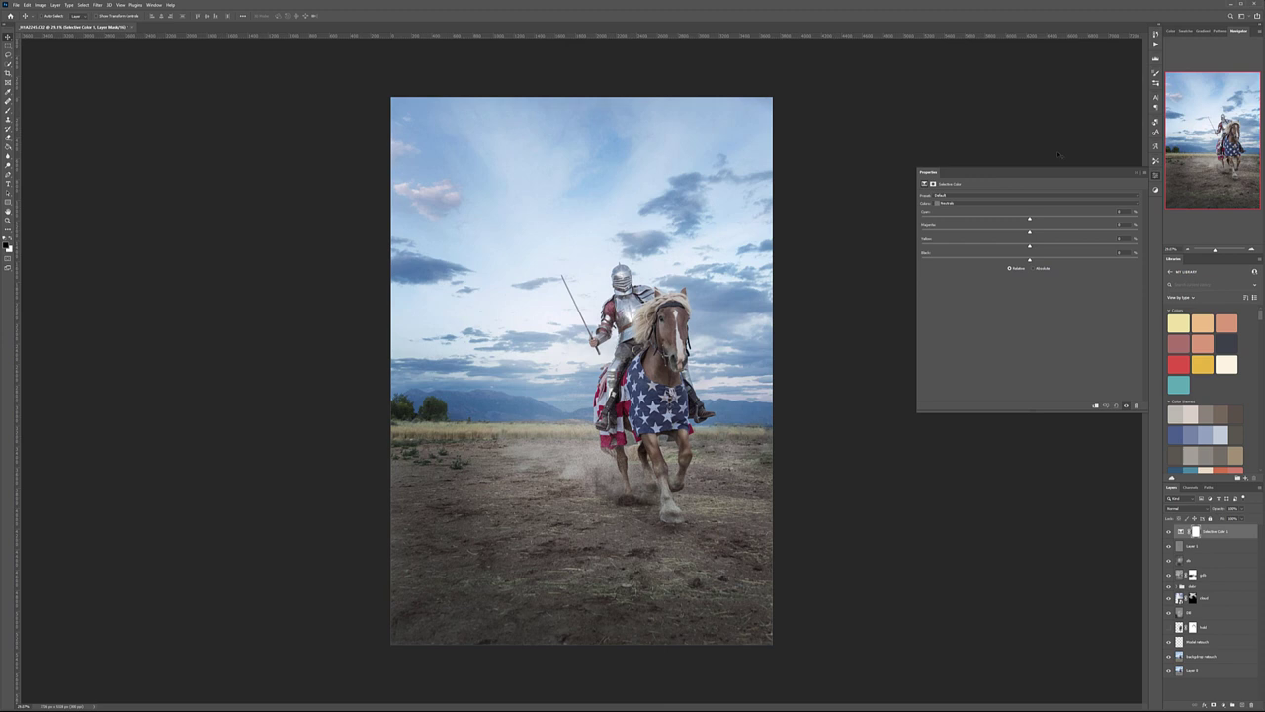
pyautogui.click(977, 203)
pyautogui.click(1031, 258)
pyautogui.moveTo(1030, 262)
pyautogui.mouseDown()
pyautogui.moveTo(1011, 262)
pyautogui.moveTo(1028, 262)
pyautogui.moveTo(1017, 248)
pyautogui.mouseUp()
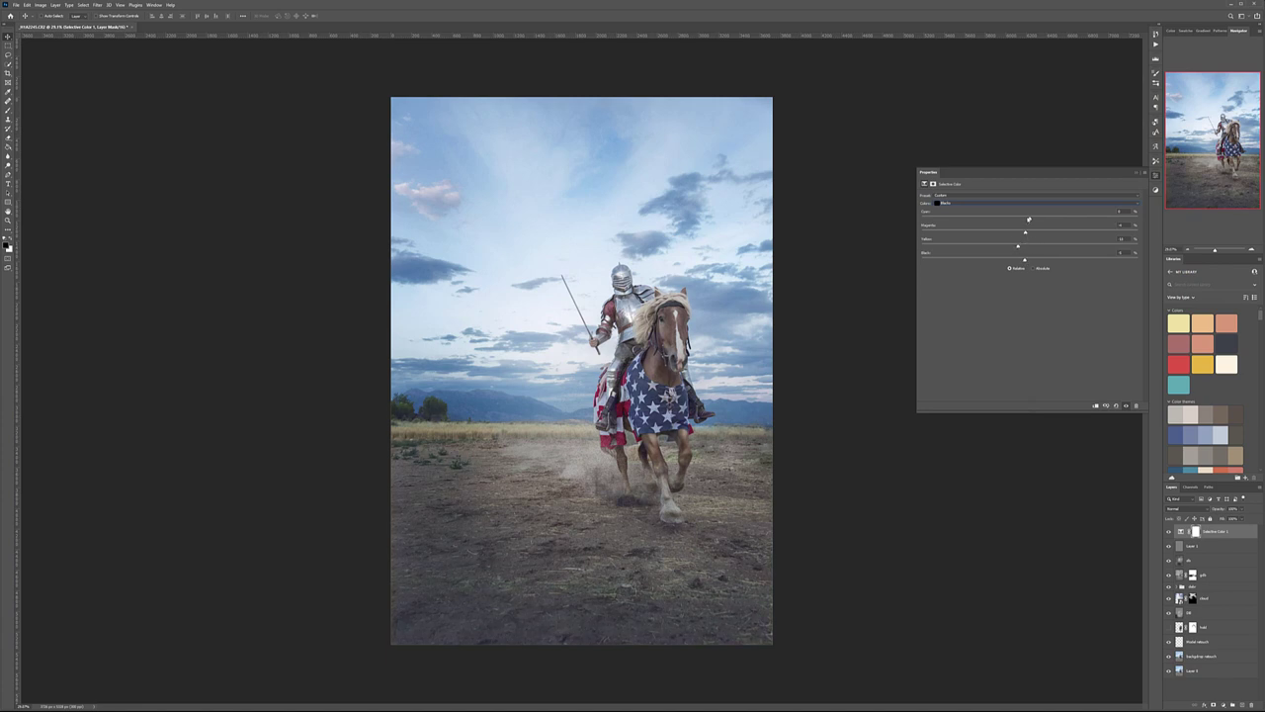
pyautogui.moveTo(1047, 219); pyautogui.dragTo(1106, 218)
# In the Neutrals of the Selective Color layer, raise Yellow slightly and adjust Cyan to warm the midtones.
pyautogui.click(962, 206)
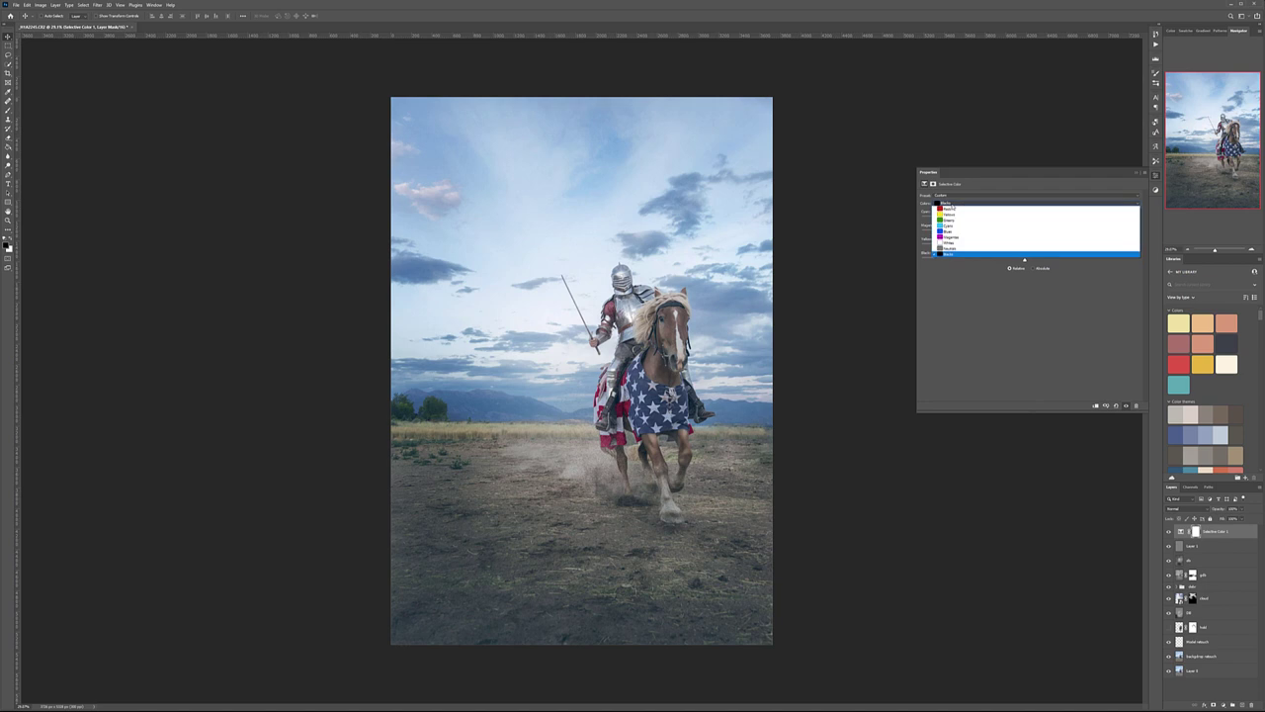
pyautogui.click(969, 246)
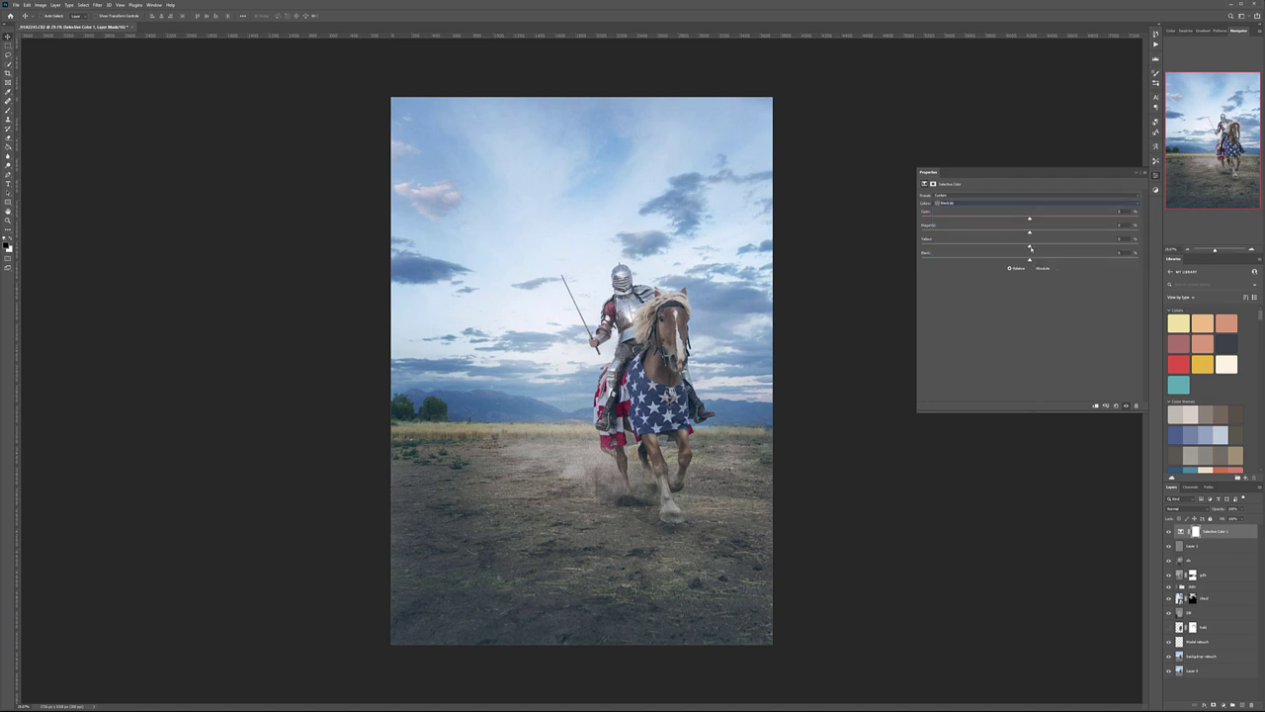
pyautogui.moveTo(1031, 248); pyautogui.dragTo(1042, 247)
pyautogui.click(1009, 218)
# In the Whites, raise Yellow, slightly lower Magenta and Black, and compare the image with and without the Selective Color layer.
pyautogui.click(991, 204)
pyautogui.click(988, 241)
pyautogui.moveTo(1031, 260)
pyautogui.mouseDown()
pyautogui.moveTo(1014, 260)
pyautogui.moveTo(1071, 260)
pyautogui.moveTo(1077, 275)
pyautogui.moveTo(1040, 275)
pyautogui.mouseUp()
pyautogui.moveTo(965, 233); pyautogui.dragTo(1030, 229)
pyautogui.moveTo(1047, 222); pyautogui.dragTo(1024, 225)
pyautogui.click(1170, 533)
pyautogui.click(1171, 533)
pyautogui.click(1171, 533)
pyautogui.click(1169, 532)
# Add a Curves adjustment layer directly above the noise layer, beneath the Selective Color layer.
pyautogui.keyDown('shift'); pyautogui.click(1236, 659); pyautogui.keyUp('shift')
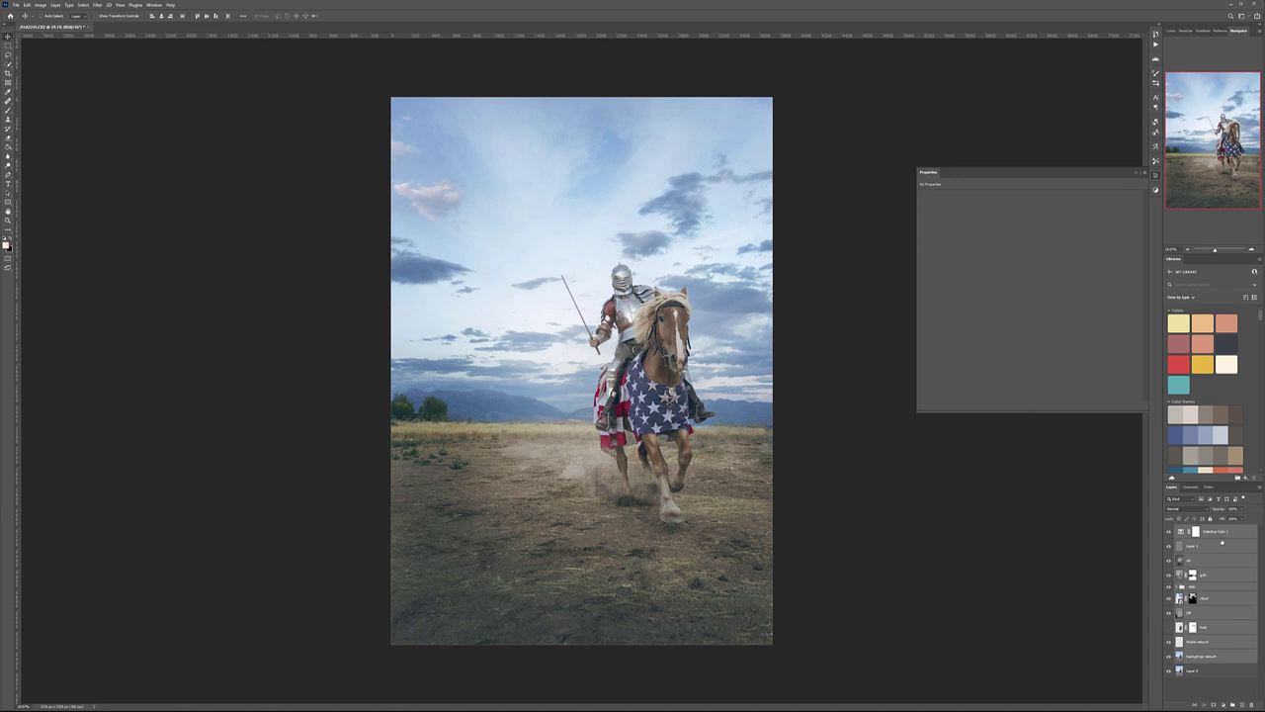
pyautogui.click(1226, 543)
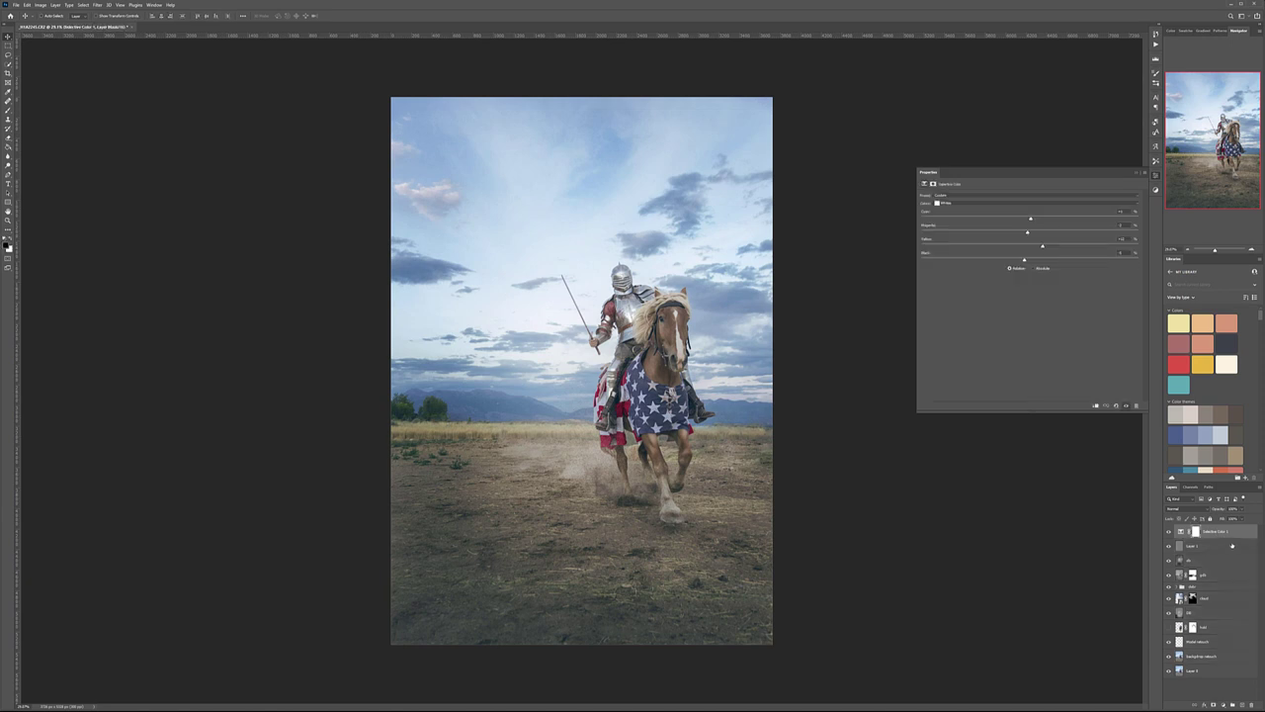
pyautogui.click(1223, 705)
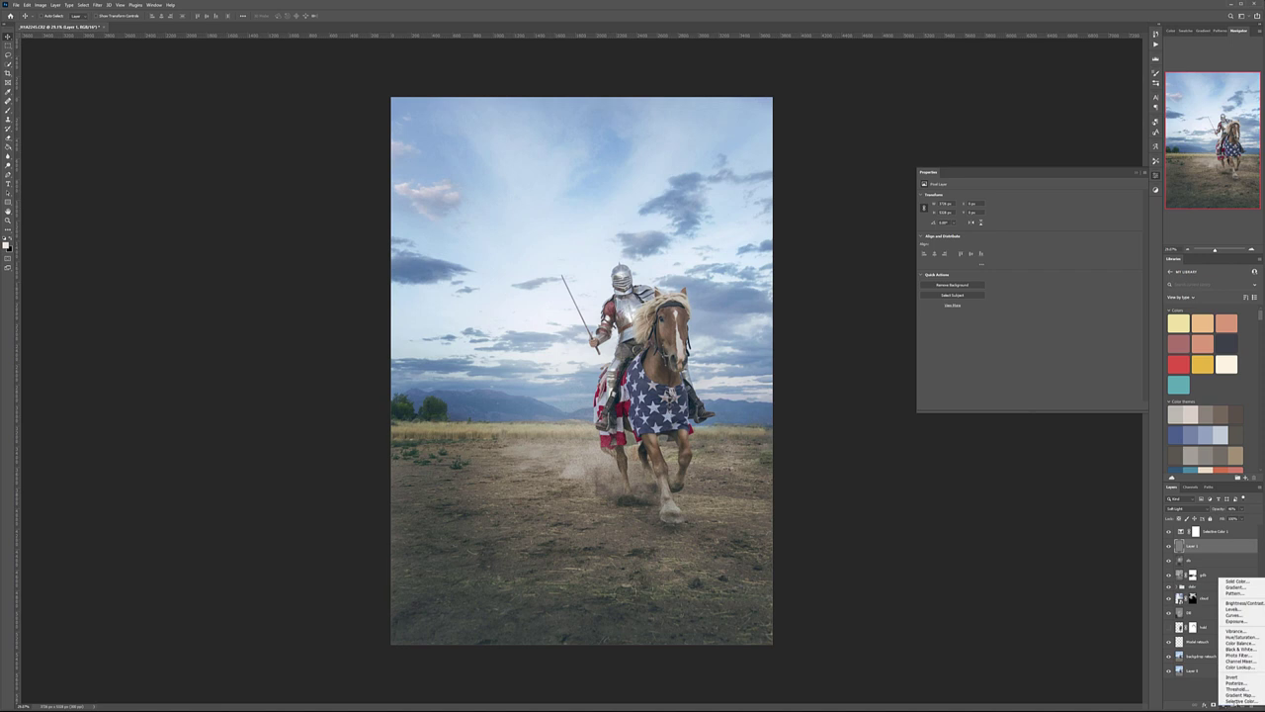
pyautogui.click(1251, 615)
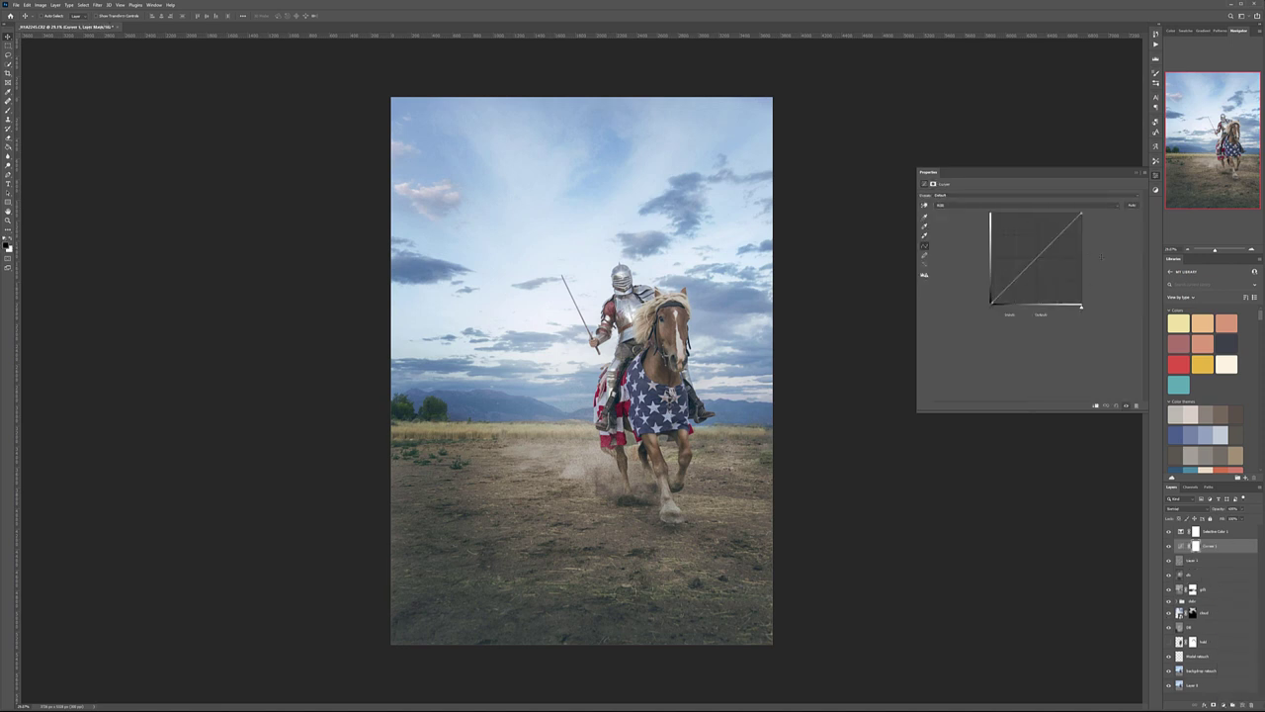
# Pull the Curves highlight point down to near black, then mask out a rectangle just inside the image edges, leaving a dark border.
pyautogui.moveTo(1082, 213); pyautogui.dragTo(1059, 301)
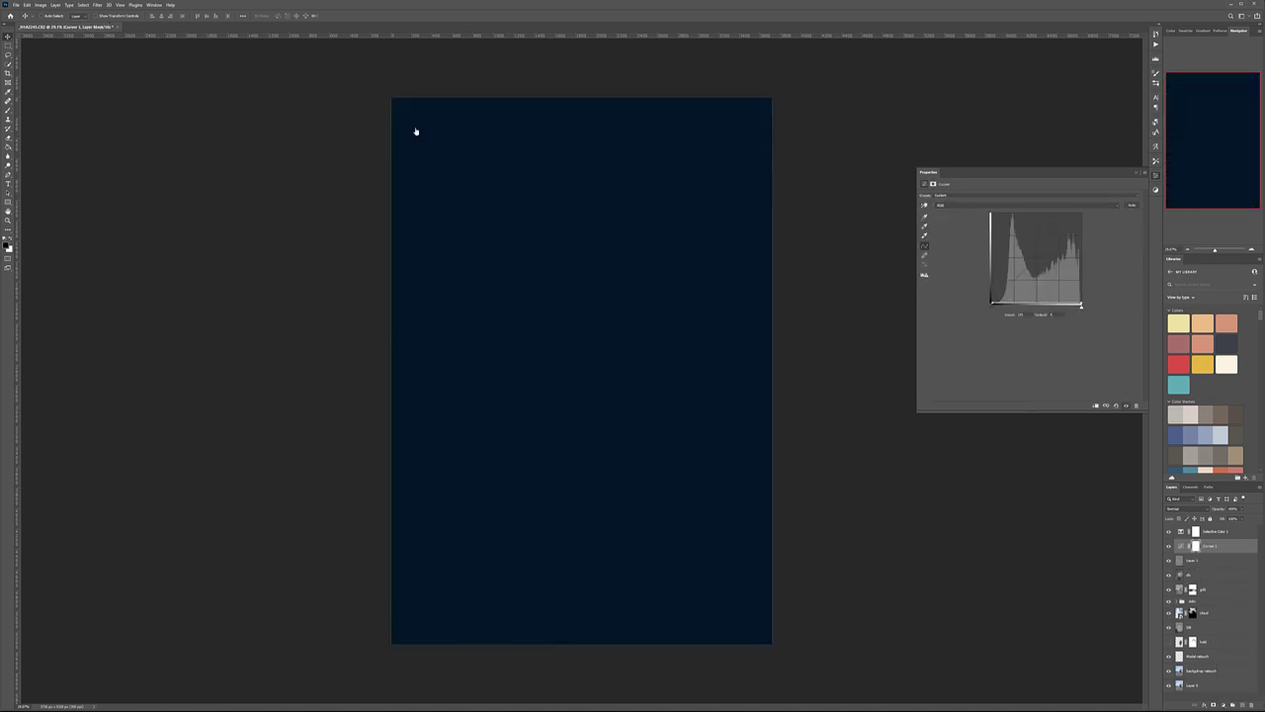
pyautogui.click(8, 45)
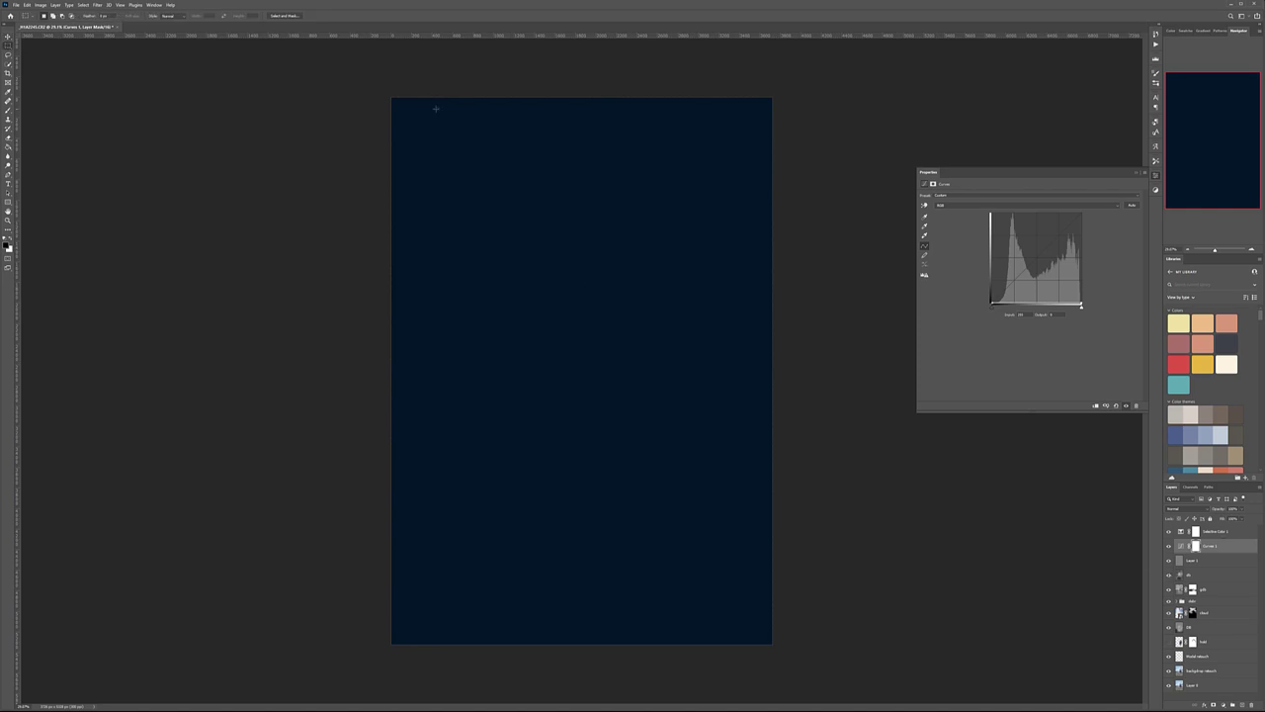
pyautogui.moveTo(397, 100); pyautogui.dragTo(768, 638)
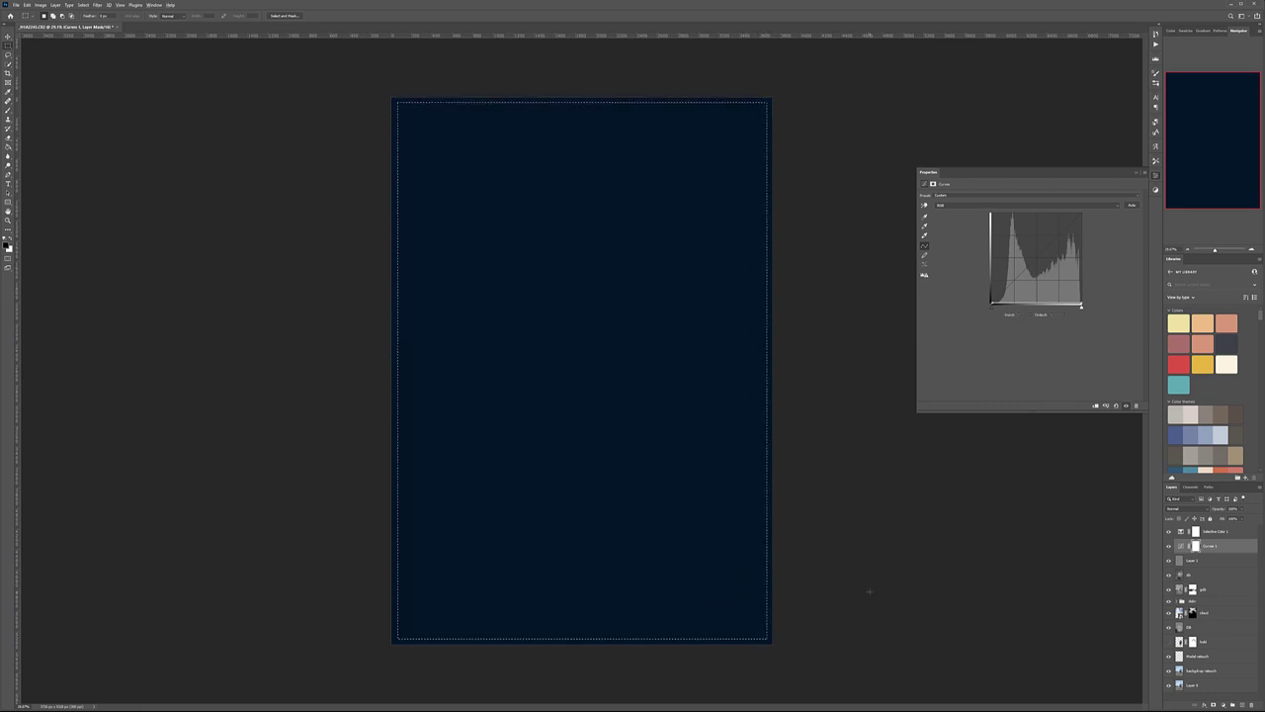
pyautogui.hotkey('alt', 'BackSpace')
pyautogui.hotkey('ctrl', 'd')
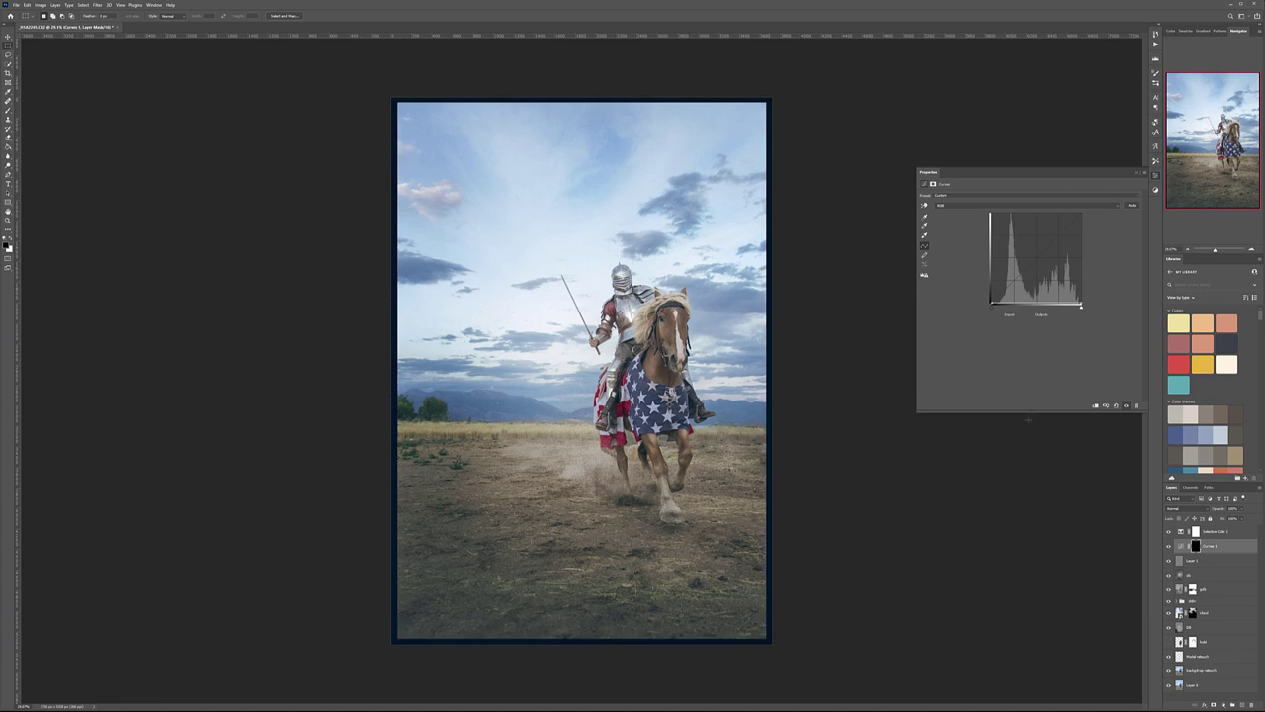
# Feather the Curves mask heavily into a soft vignette, set the layer's blend mode to Soft Light, and compare it on and off.
pyautogui.click(934, 185)
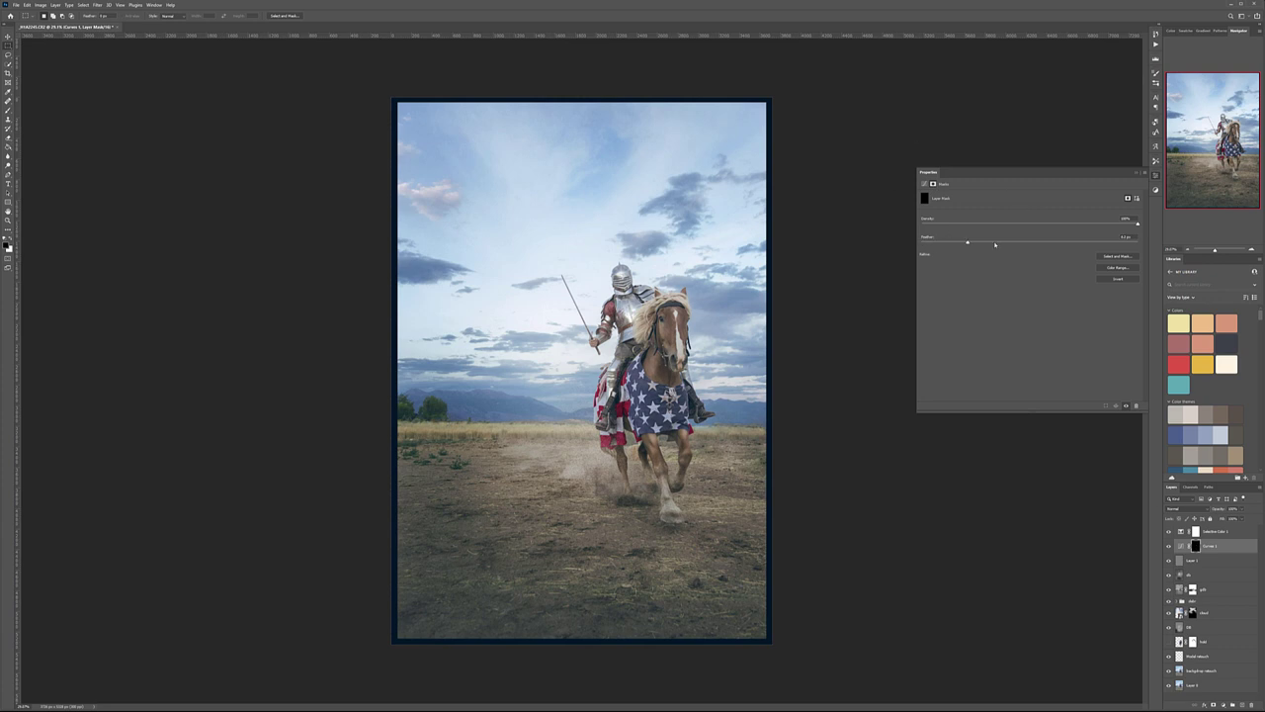
pyautogui.moveTo(1096, 243); pyautogui.dragTo(1099, 243)
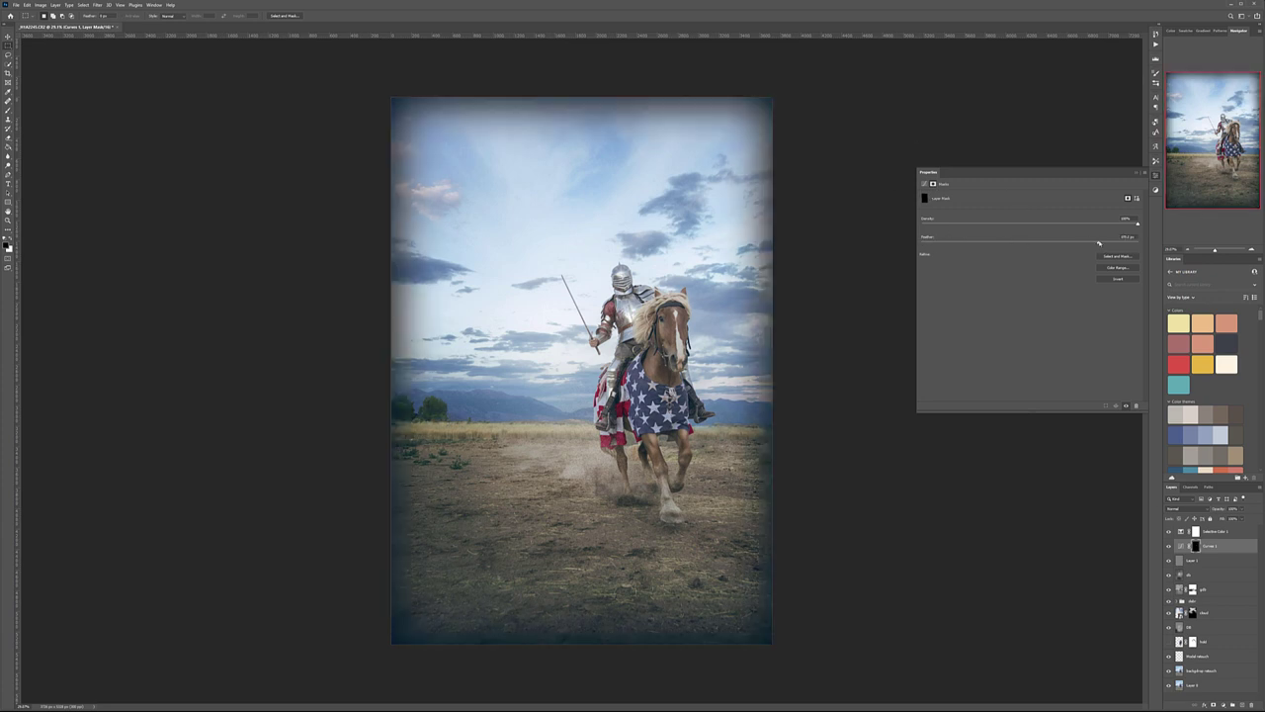
pyautogui.click(1174, 510)
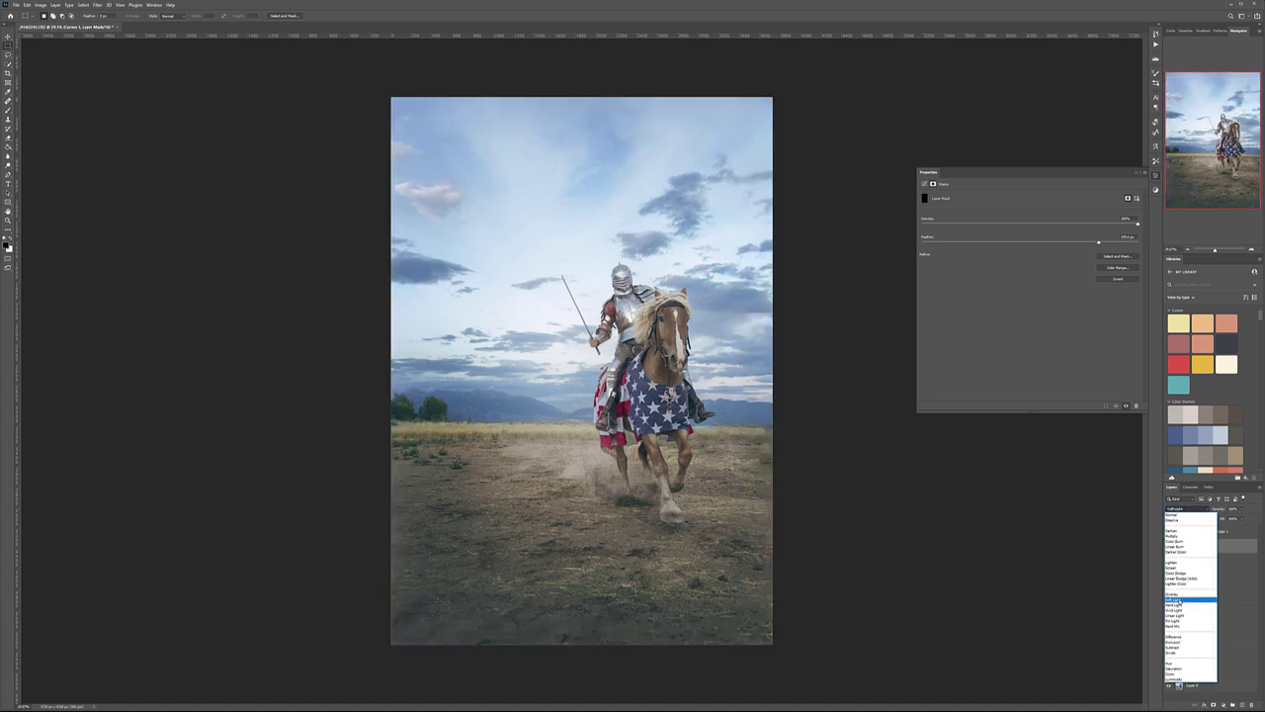
pyautogui.click(1174, 600)
pyautogui.click(1169, 546)
pyautogui.click(1169, 545)
pyautogui.click(1168, 546)
pyautogui.click(1169, 545)
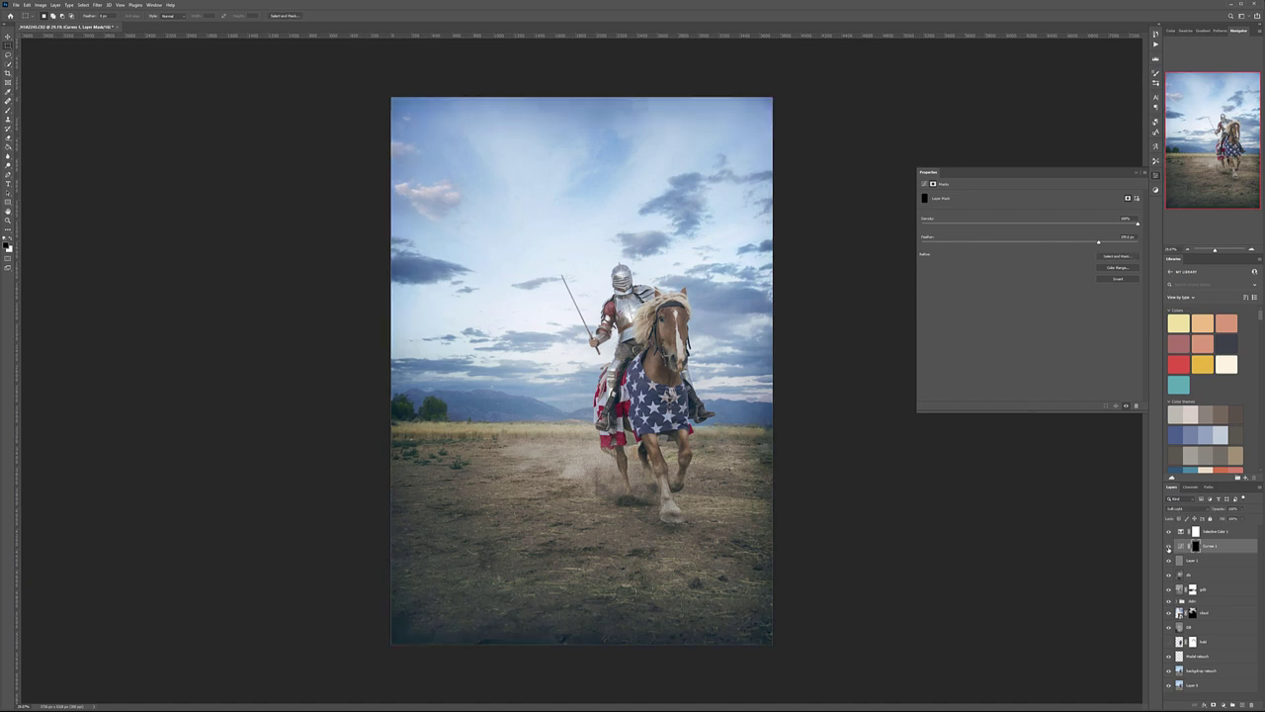
# Lower the opacity of the vignette Curves layer and compare the image with and without it.
pyautogui.click(1225, 518)
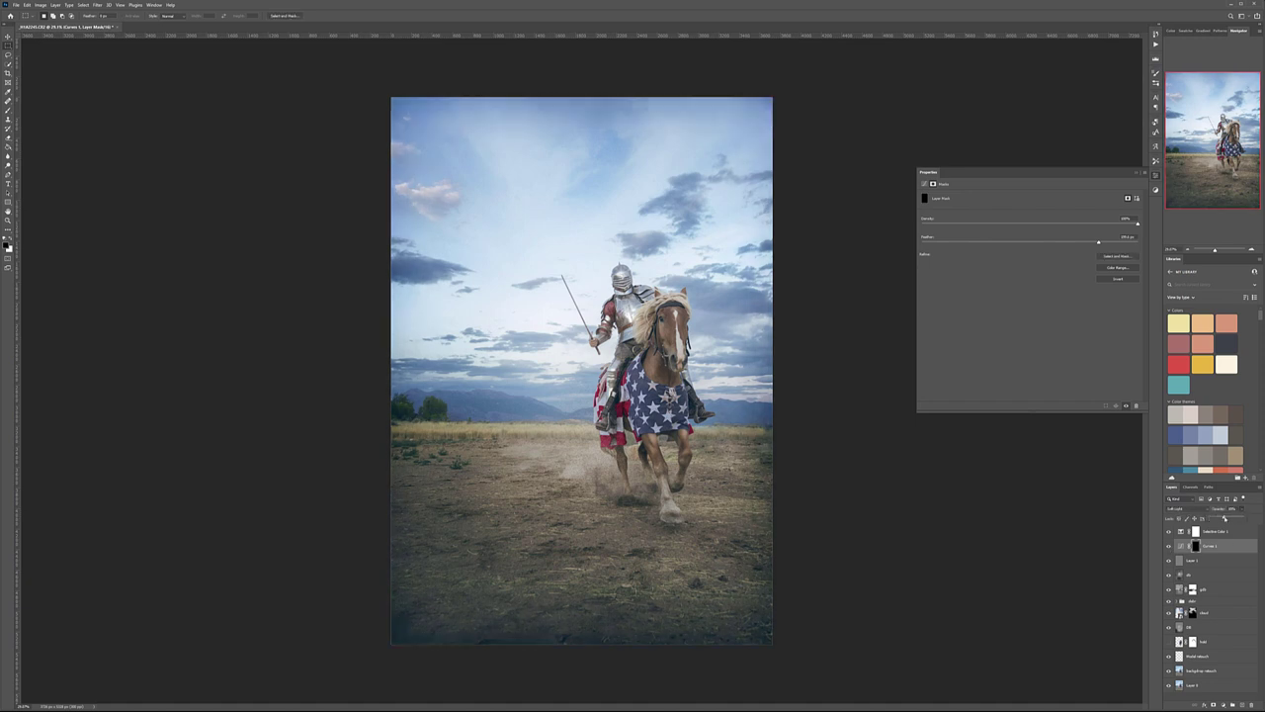
pyautogui.click(1168, 546)
pyautogui.click(1169, 546)
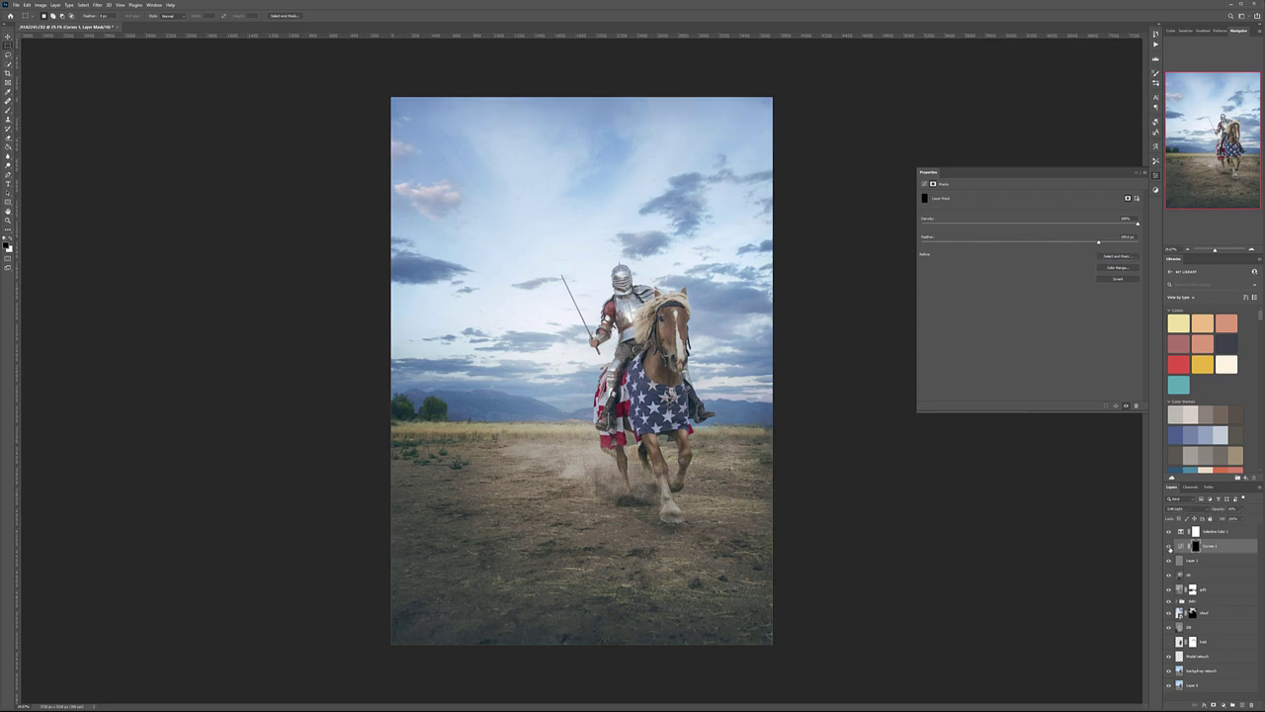
pyautogui.click(1168, 546)
pyautogui.click(1169, 546)
# Toggle the Selective Color layer to compare the grading, leaving it hidden.
pyautogui.click(1168, 532)
pyautogui.click(1169, 532)
pyautogui.click(1168, 532)
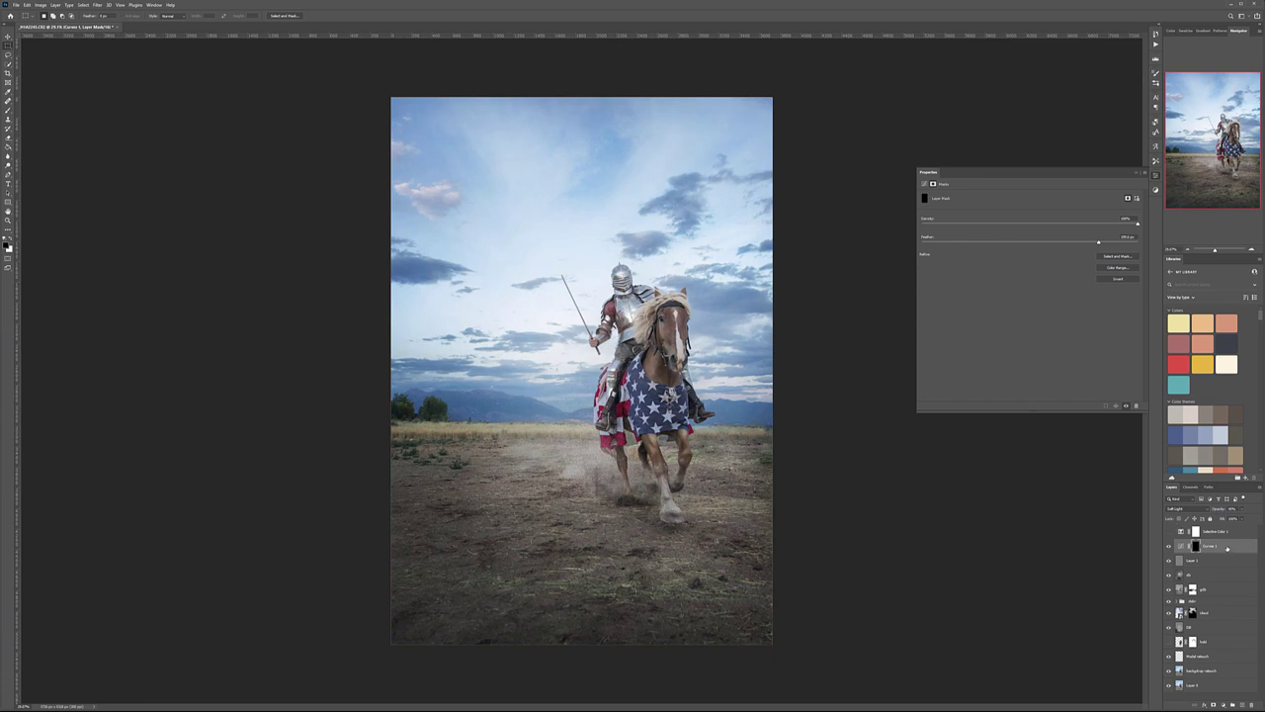
# Rename the vignette Curves layer and rename the noise layer beneath it as grain.
pyautogui.doubleClick(1211, 546)
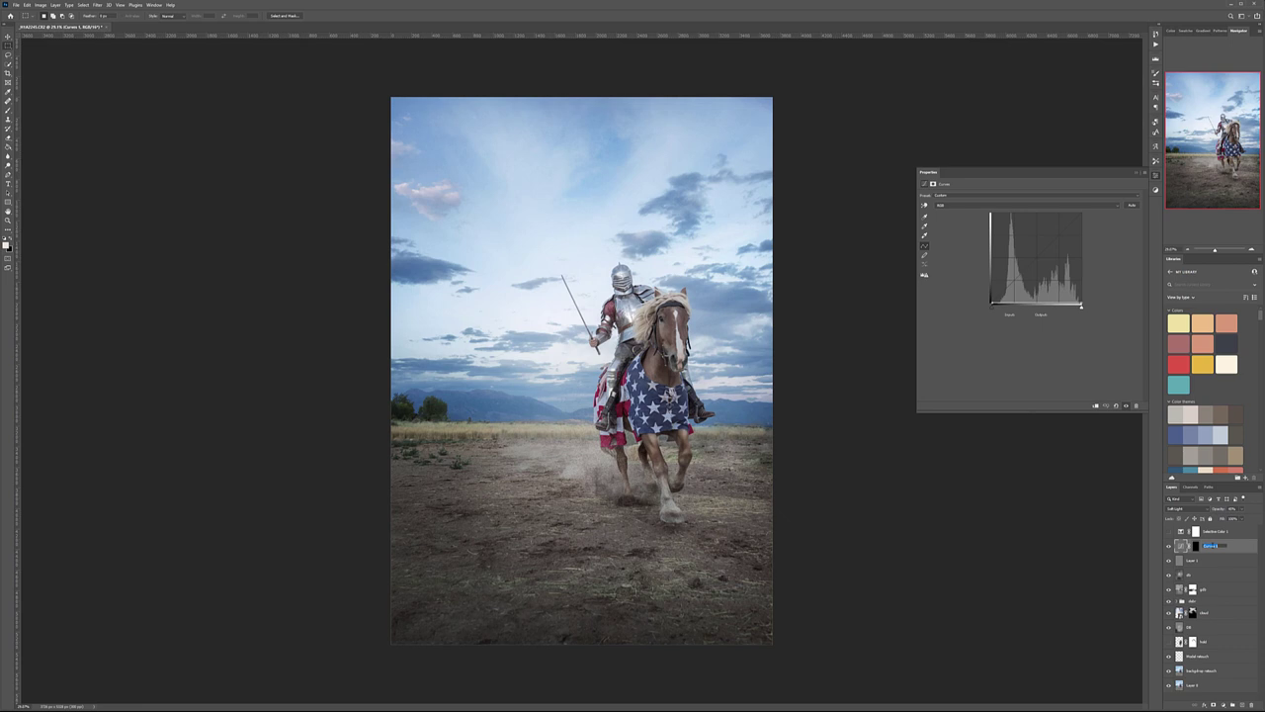
pyautogui.write('con')
pyautogui.press('Tab')
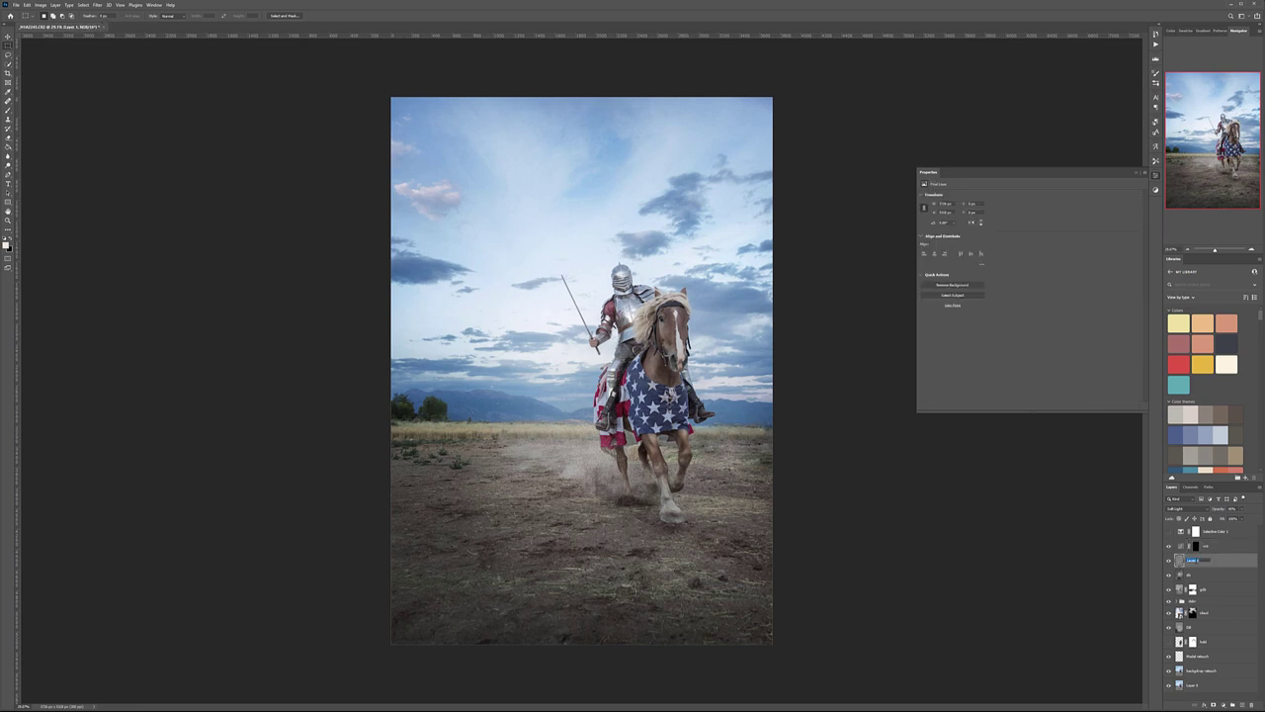
pyautogui.write('d')
pyautogui.press('Return')
# Stamp the visible layers into a new layer above the vignette Curves layer and name it glow.
pyautogui.click(1226, 534)
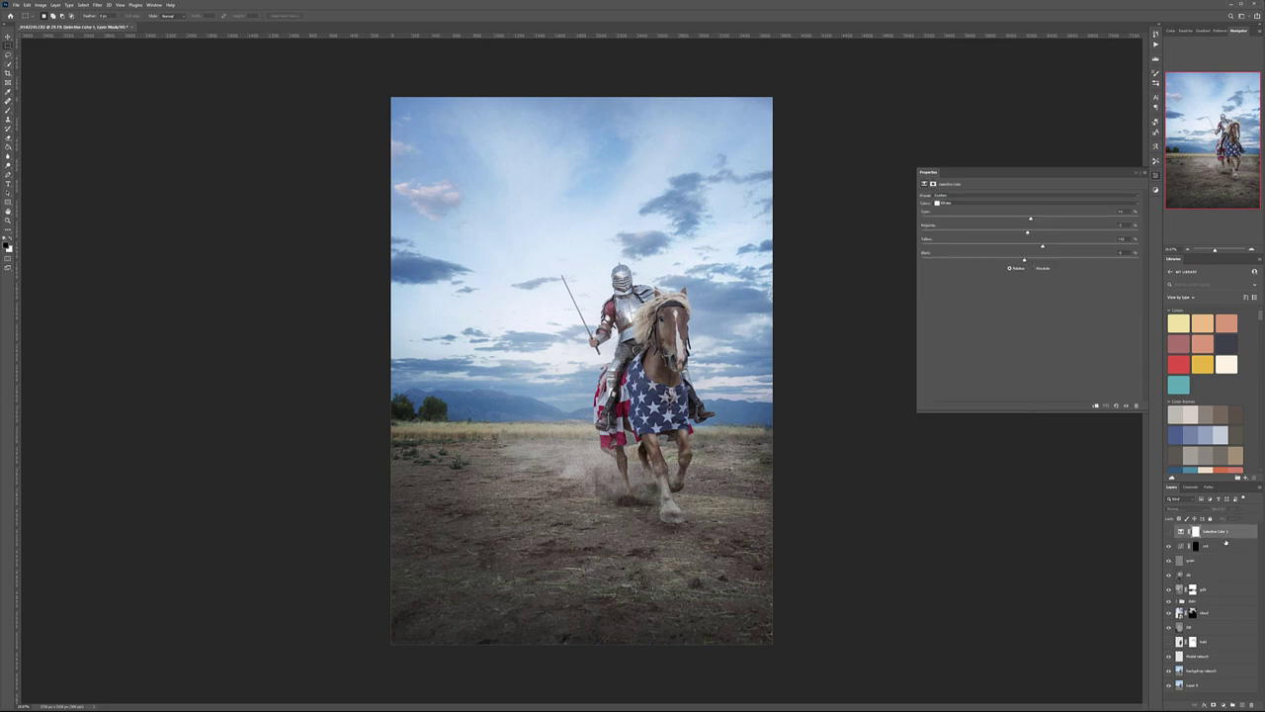
pyautogui.click(1225, 550)
pyautogui.click(1225, 550)
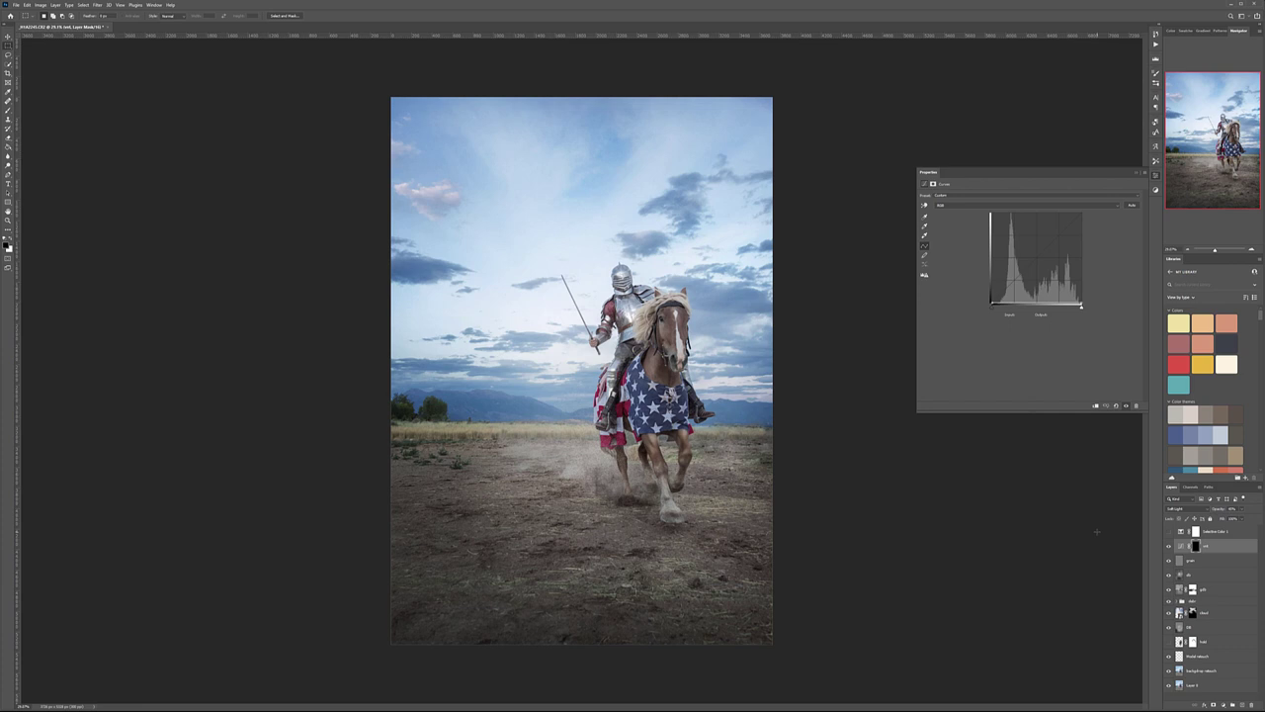
pyautogui.hotkey('ctrl', 'alt', 'shift', 'e')
pyautogui.doubleClick(1193, 545)
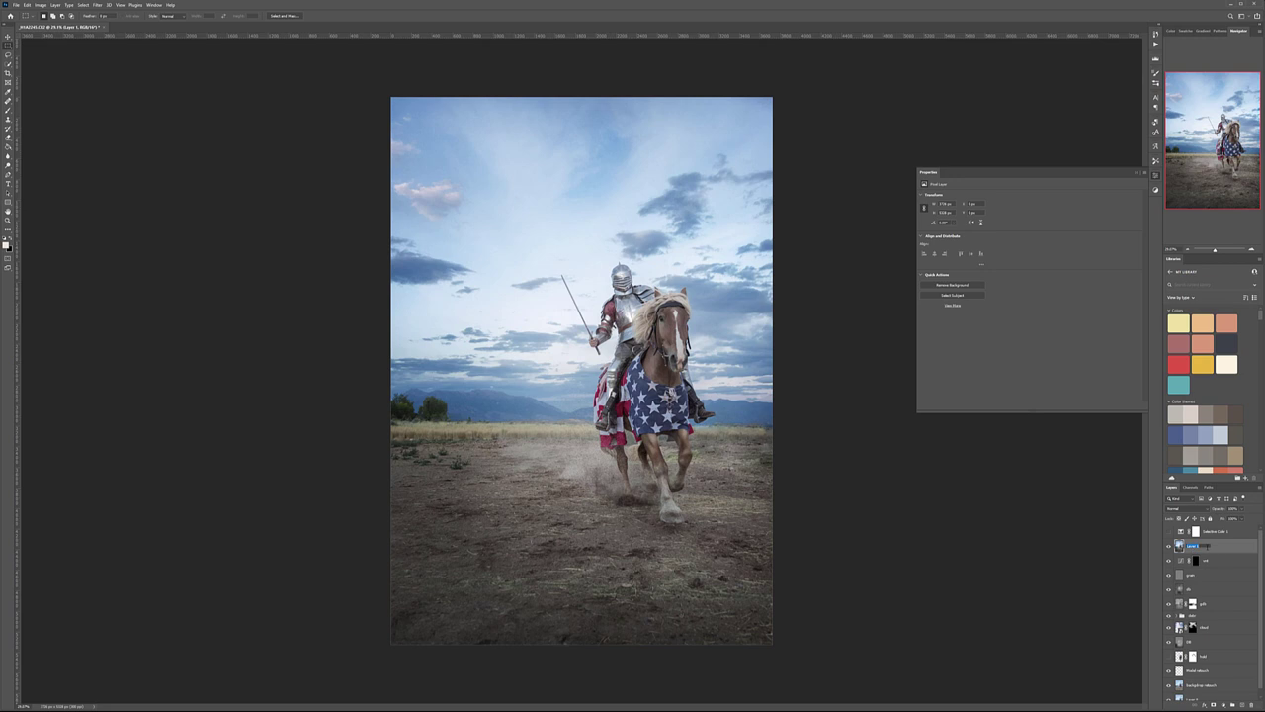
pyautogui.write('s')
pyautogui.write('glow')
pyautogui.press('Return')
# Apply a light Gaussian Blur to the glow layer, keeping the knight and horse recognizable.
pyautogui.click(97, 5)
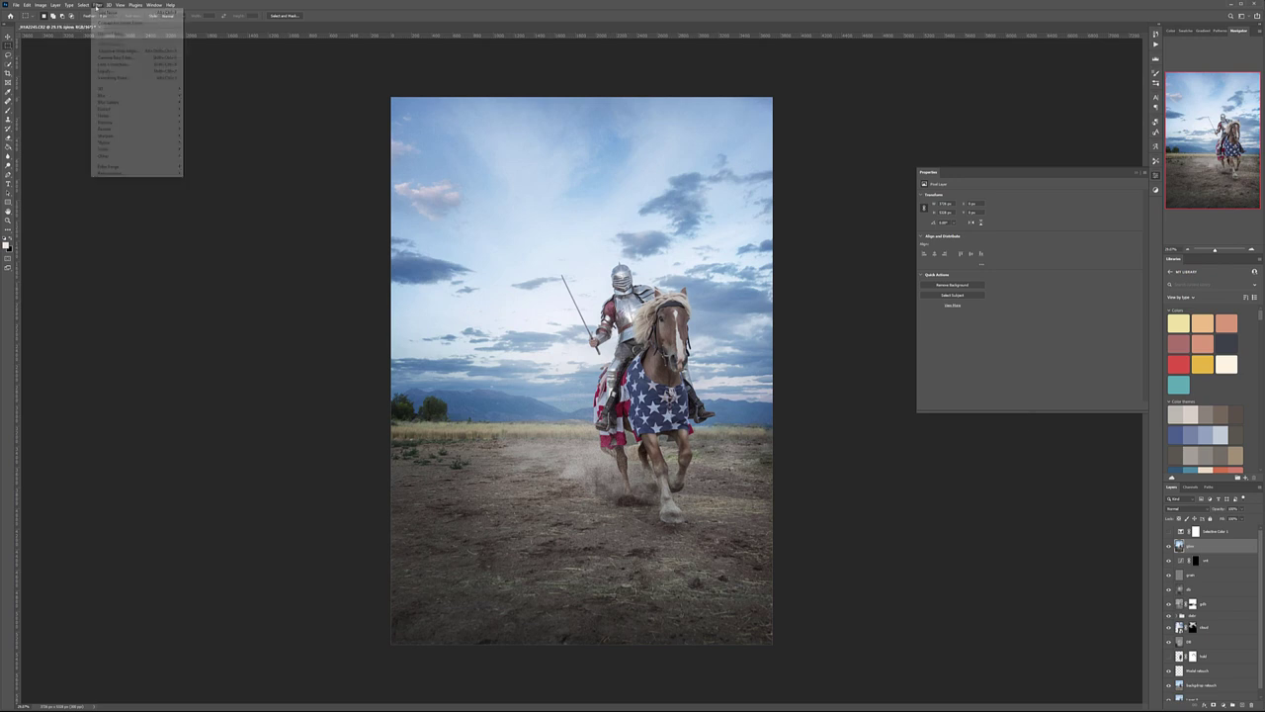
pyautogui.moveTo(149, 95)
pyautogui.click(201, 121)
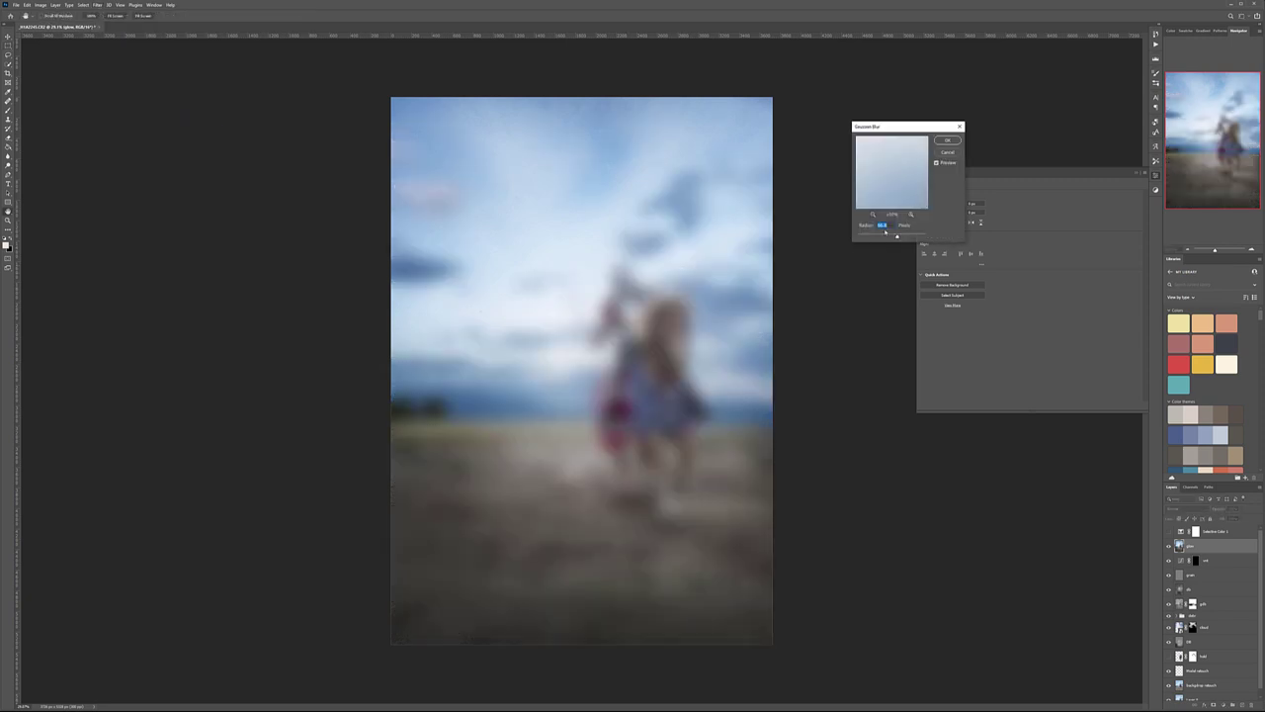
pyautogui.moveTo(884, 237); pyautogui.dragTo(886, 237)
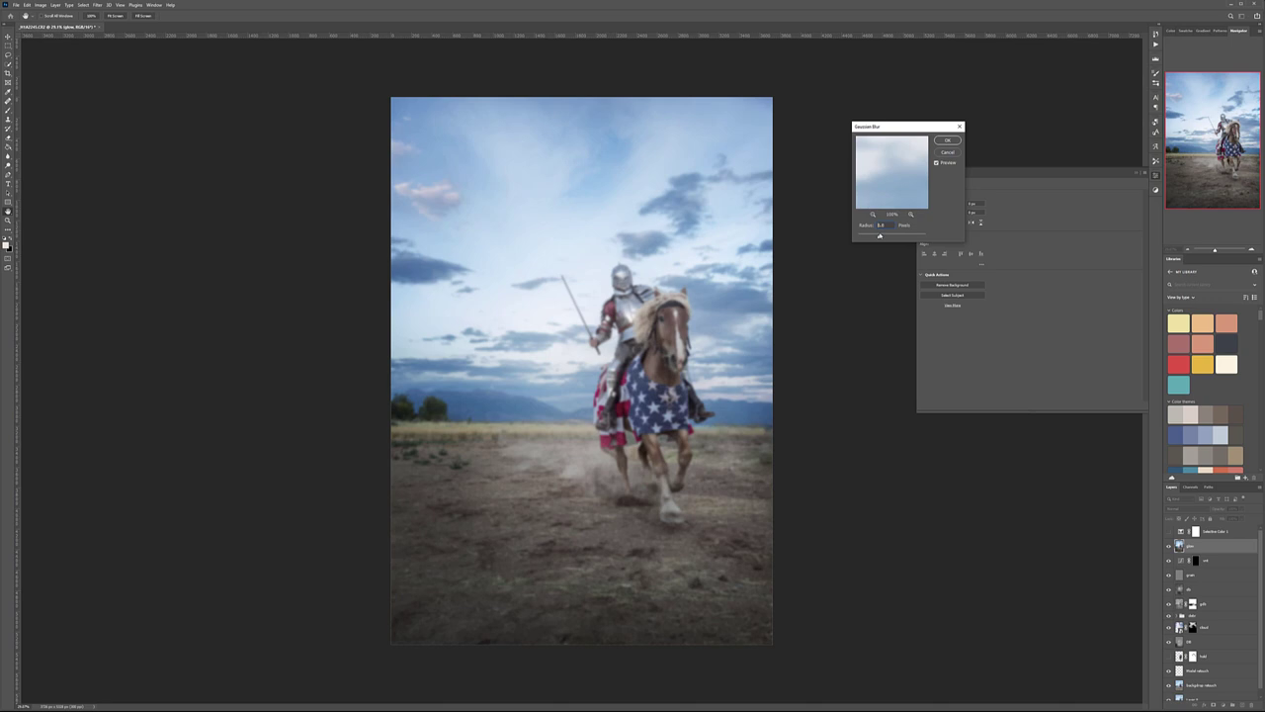
pyautogui.click(941, 141)
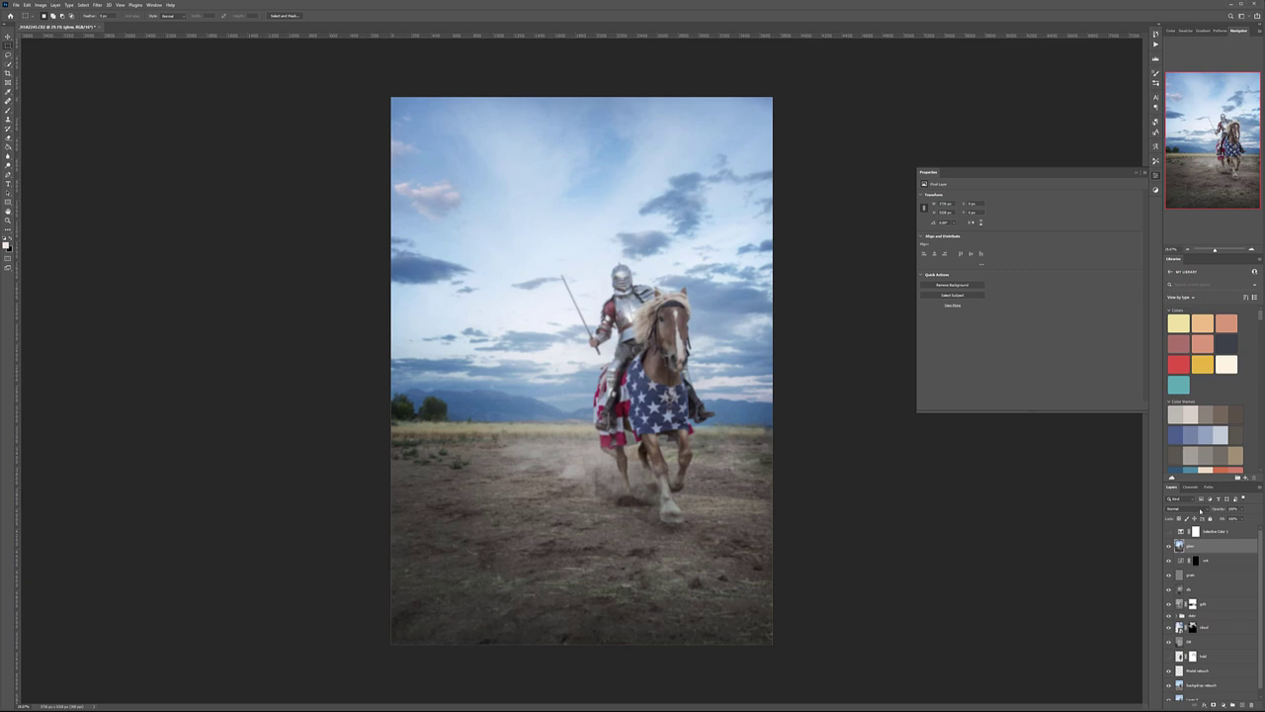
# Set the glow layer's blend mode to Screen and hide its effect with a black mask.
pyautogui.click(1197, 509)
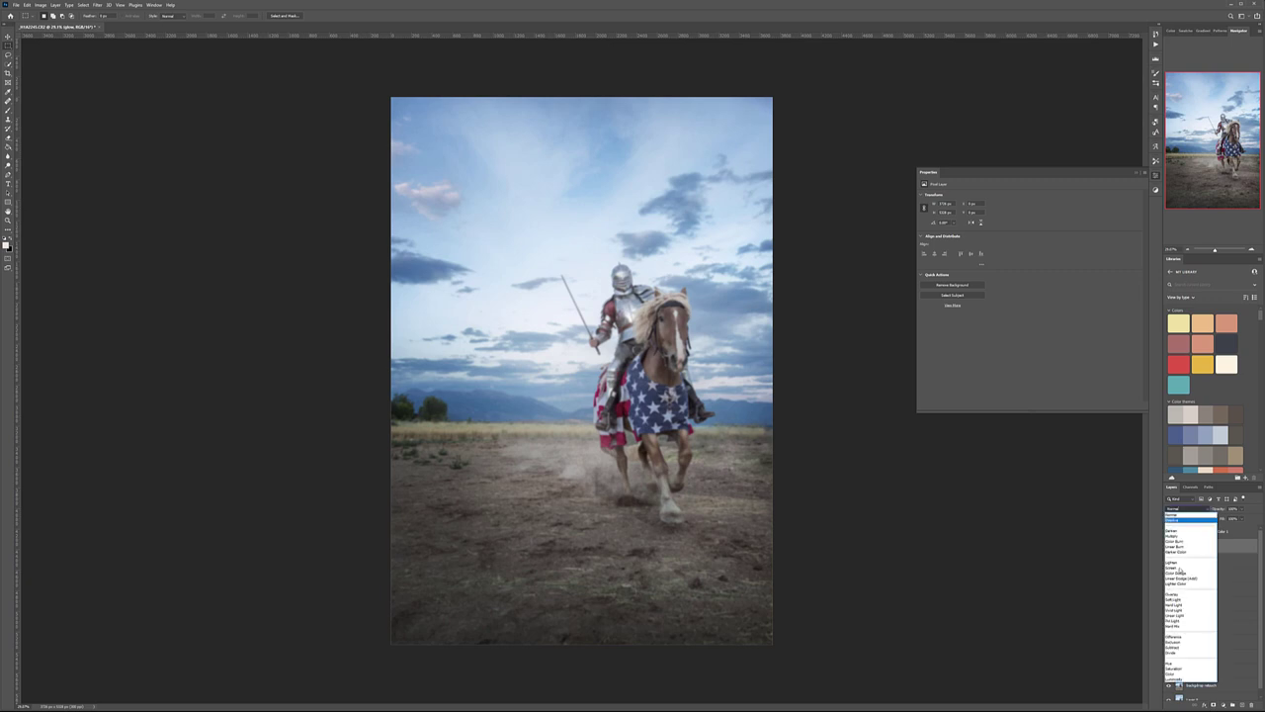
pyautogui.click(1180, 568)
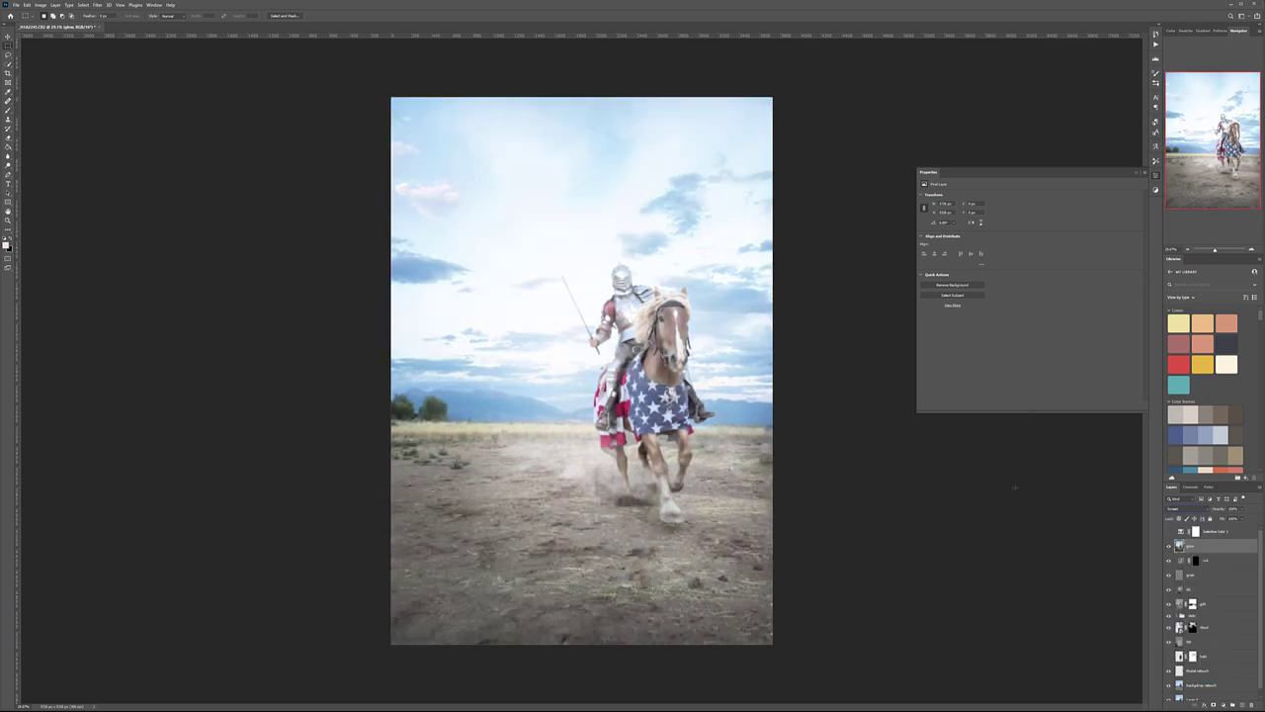
pyautogui.keyDown('alt'); pyautogui.click(1214, 704); pyautogui.keyUp('alt')
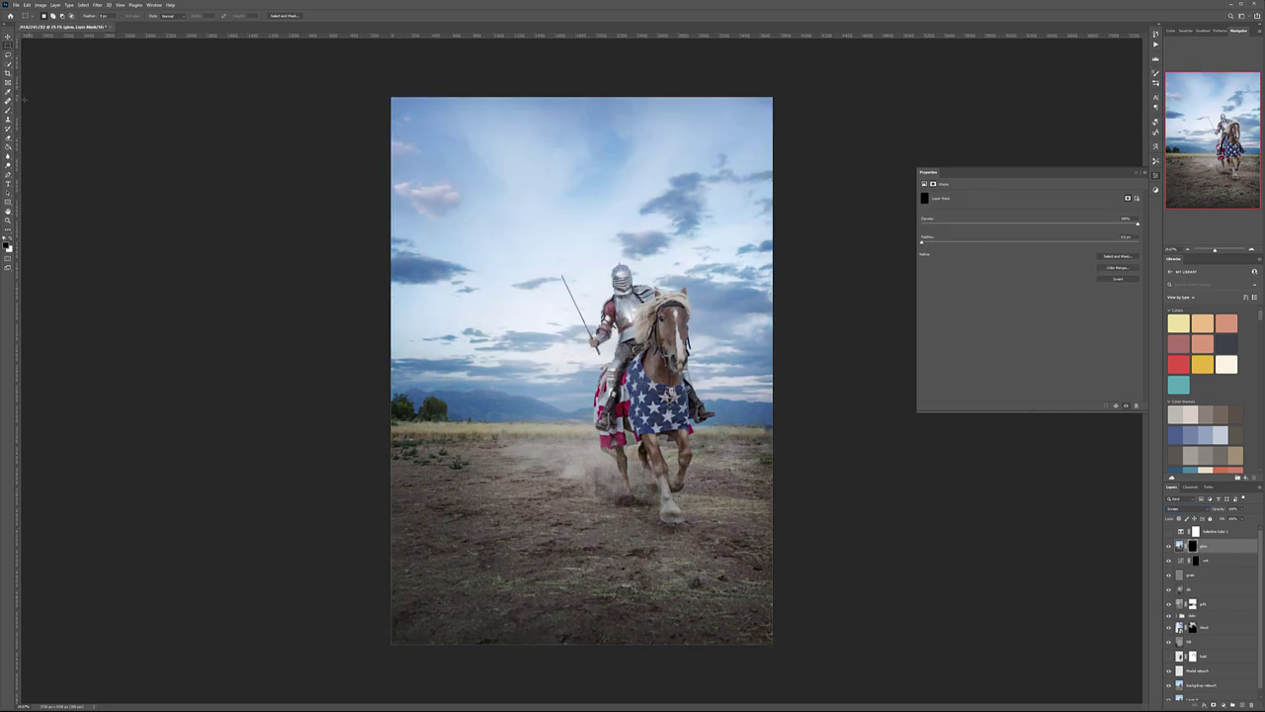
# With a small white brush, paint the glow mask over the highlights of the knight's helmet, breastplate and sword.
pyautogui.click(8, 110)
pyautogui.scroll(5, 672, 264)
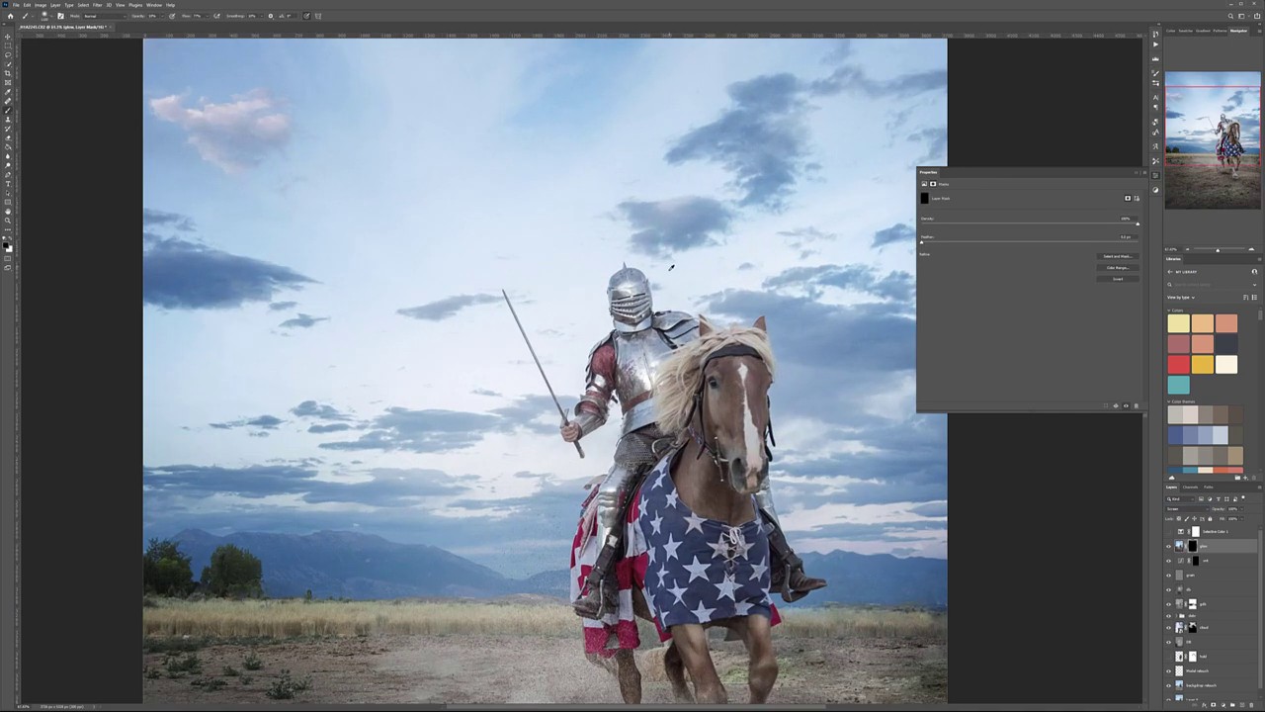
pyautogui.scroll(3, 672, 263)
pyautogui.press('[')
pyautogui.press('[')
pyautogui.press('[')
pyautogui.press('[')
pyautogui.press('[')
pyautogui.press('[')
pyautogui.press('[')
pyautogui.press('[')
pyautogui.press('[')
pyautogui.press('[')
pyautogui.press('[')
pyautogui.press('[')
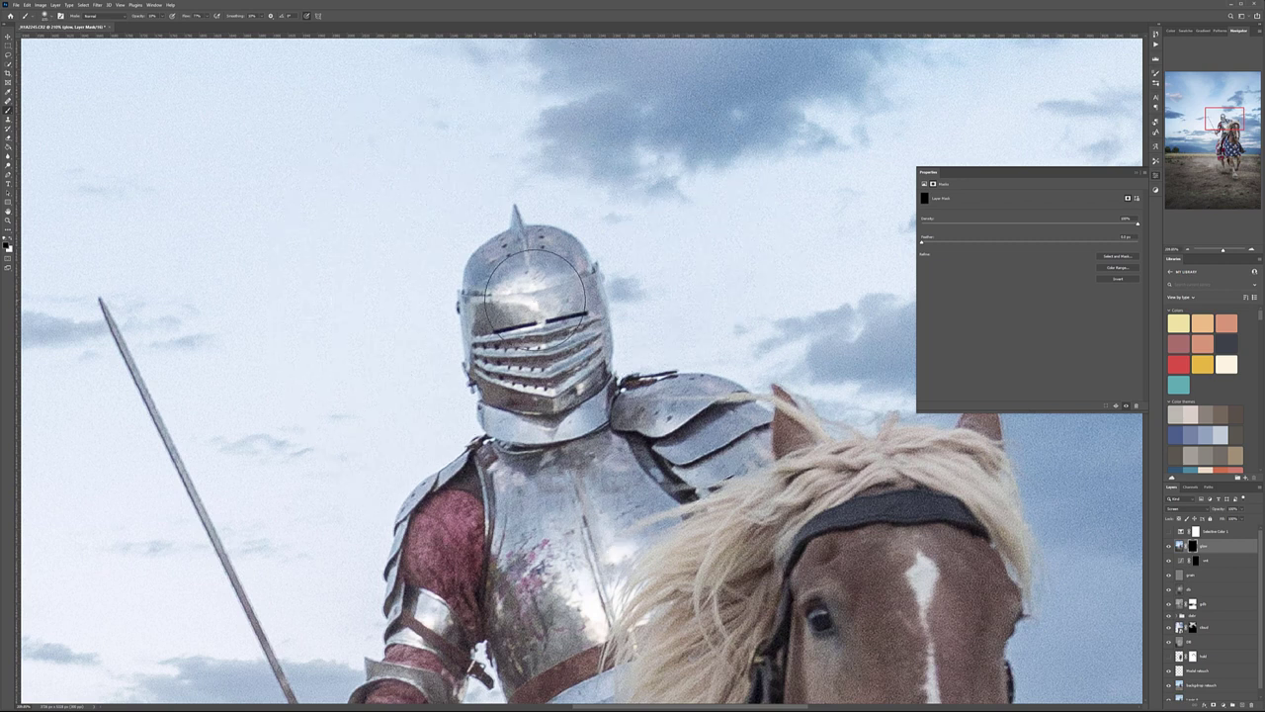
pyautogui.press('[')
pyautogui.press('[')
pyautogui.press('[')
pyautogui.press('[')
pyautogui.press('[')
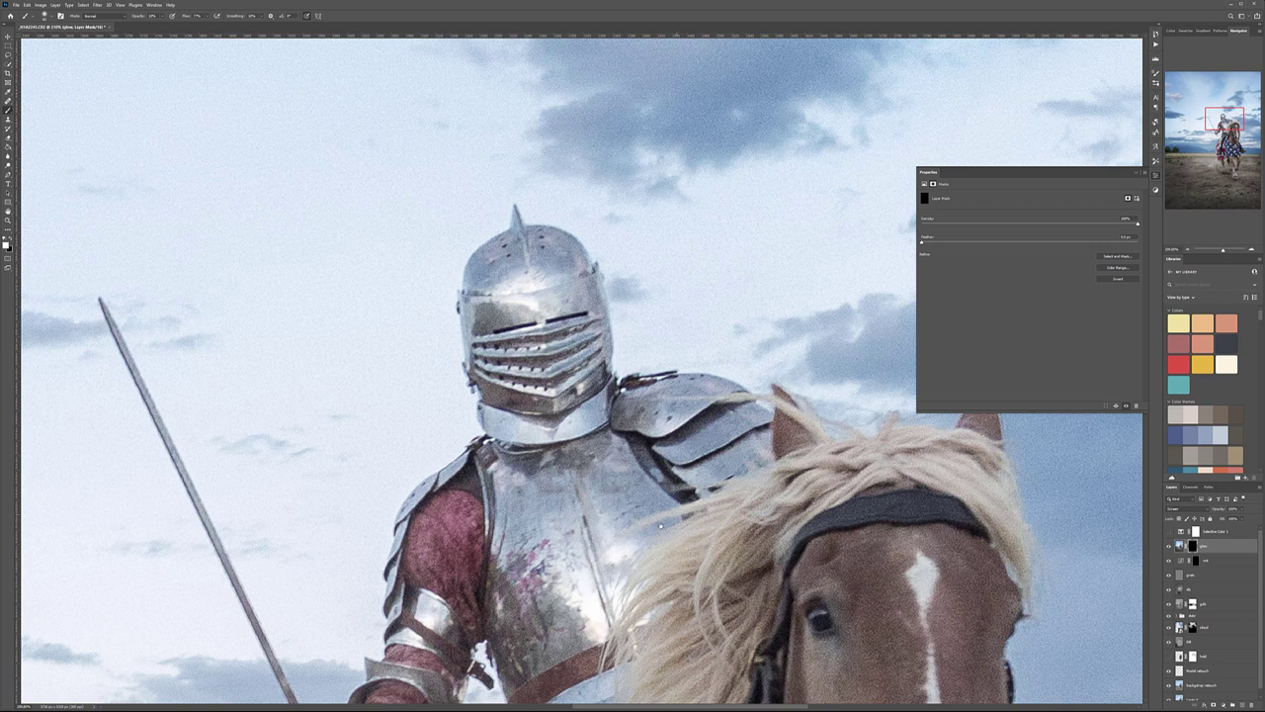
pyautogui.moveTo(661, 528); pyautogui.dragTo(758, 234)
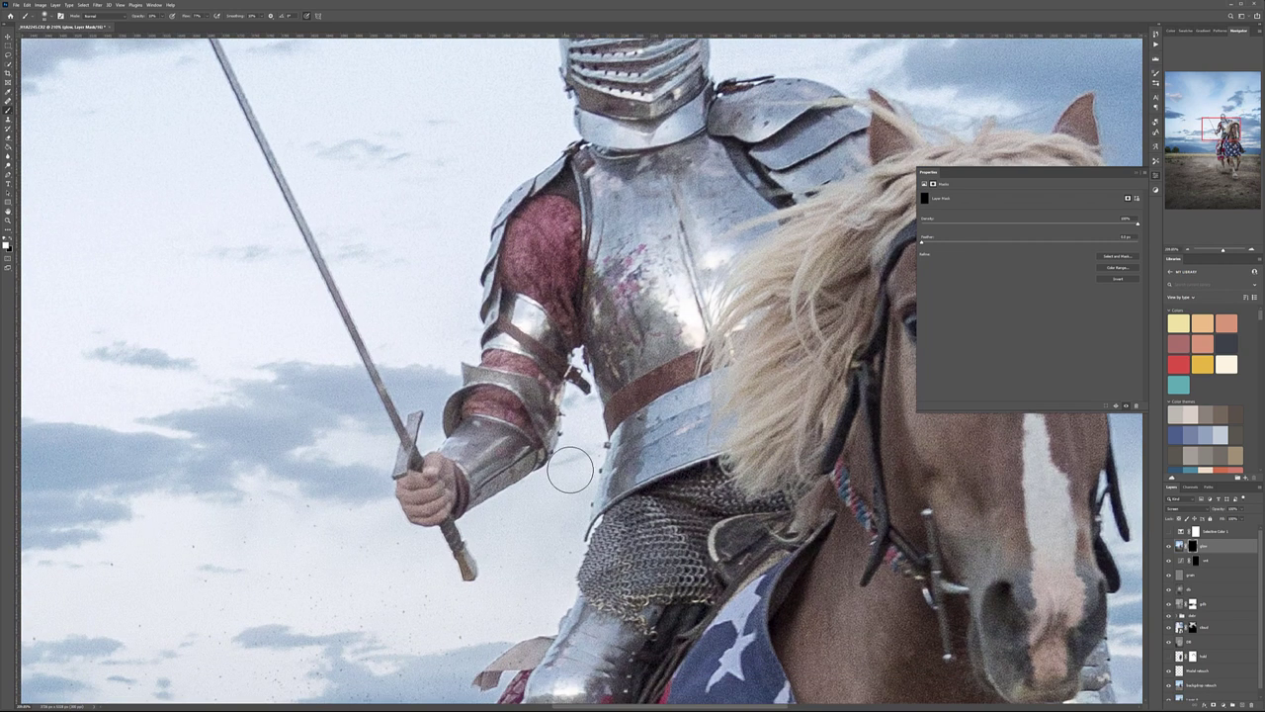
pyautogui.scroll(2, 420, 415)
pyautogui.hscroll(-2, 420, 415)
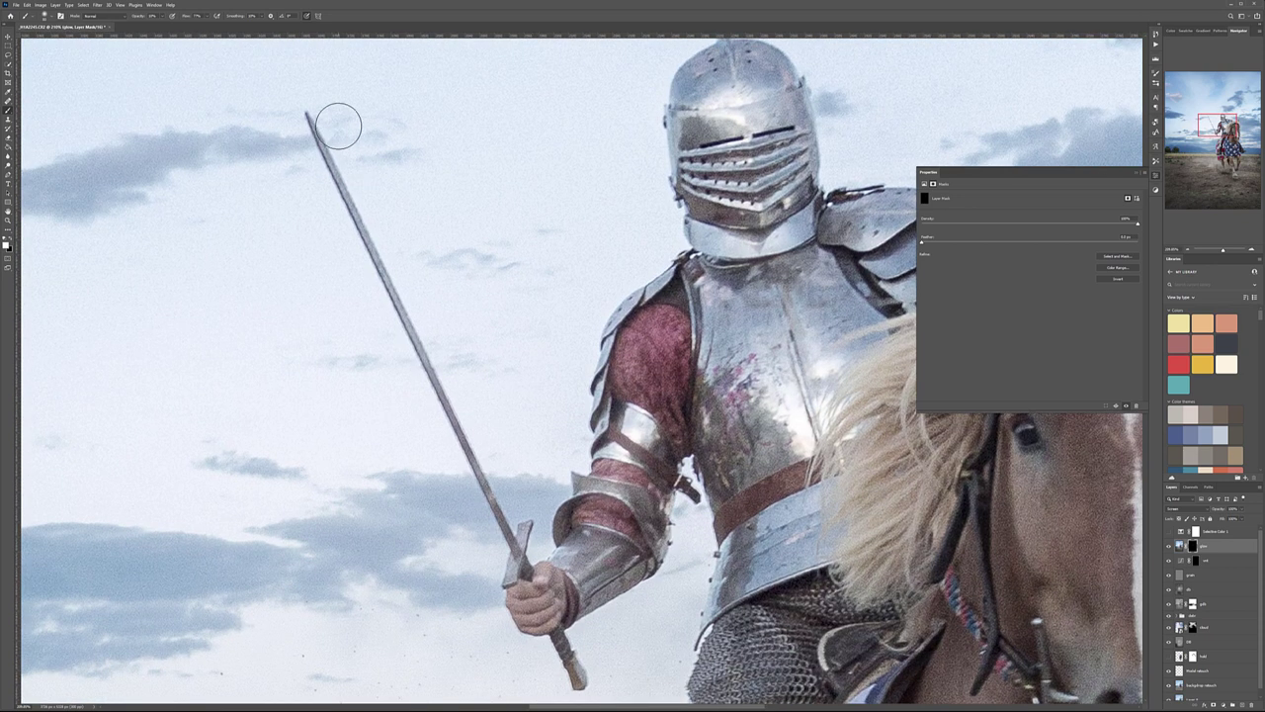
# Continue painting the glow mask over the arm and leg armor, then enlarge the brush for the horse's mane.
pyautogui.scroll(-5, 708, 582)
pyautogui.hscroll(2, 709, 583)
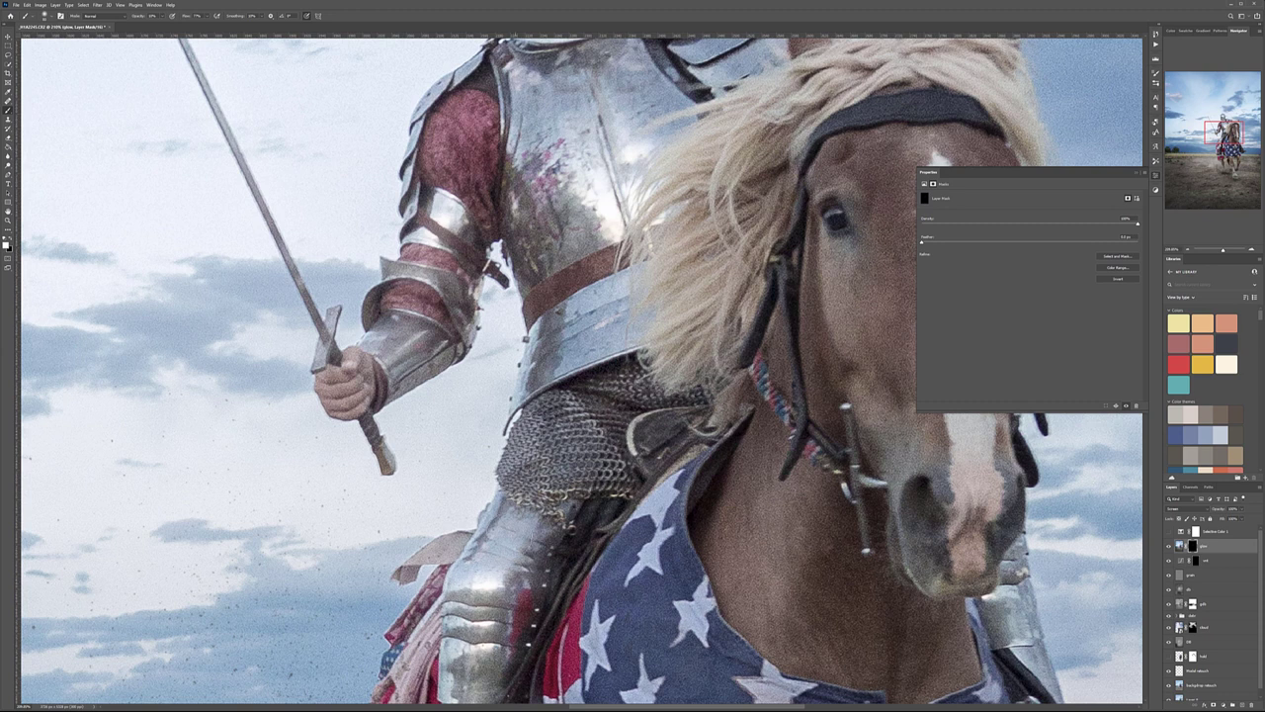
pyautogui.scroll(3, 509, 452)
pyautogui.hscroll(2, 509, 451)
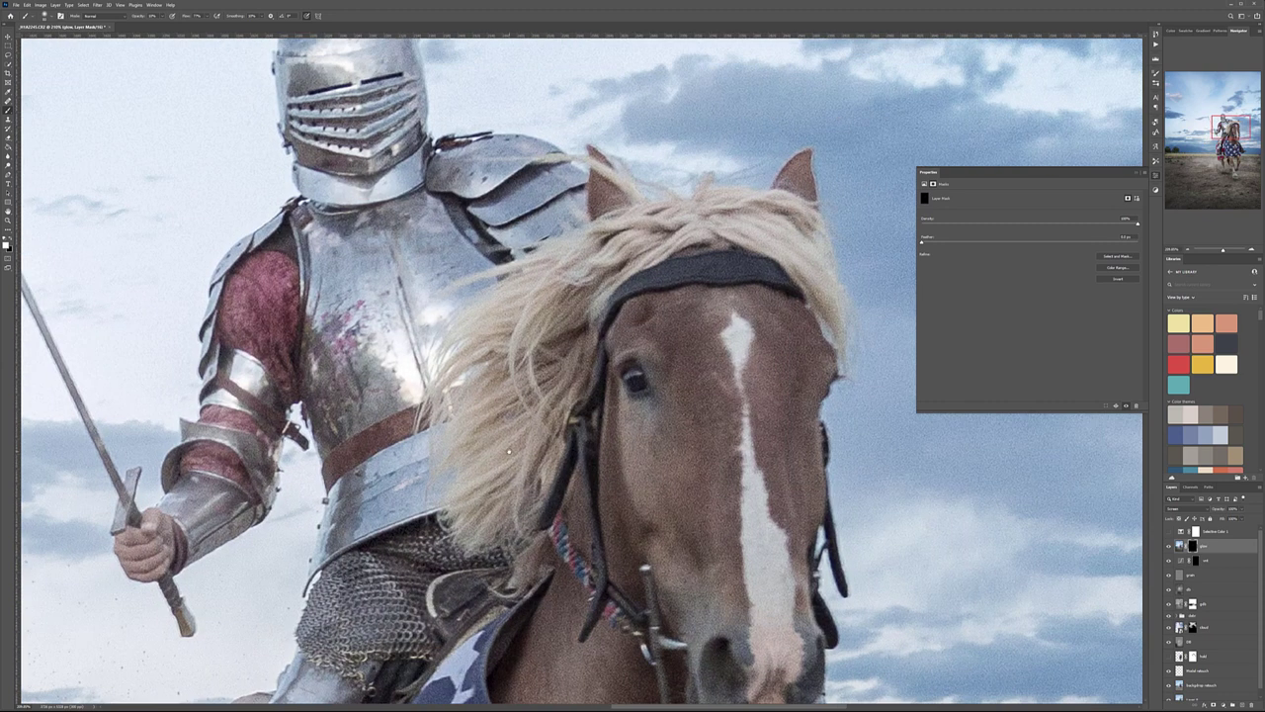
pyautogui.press(']')
pyautogui.press(']')
pyautogui.press(']')
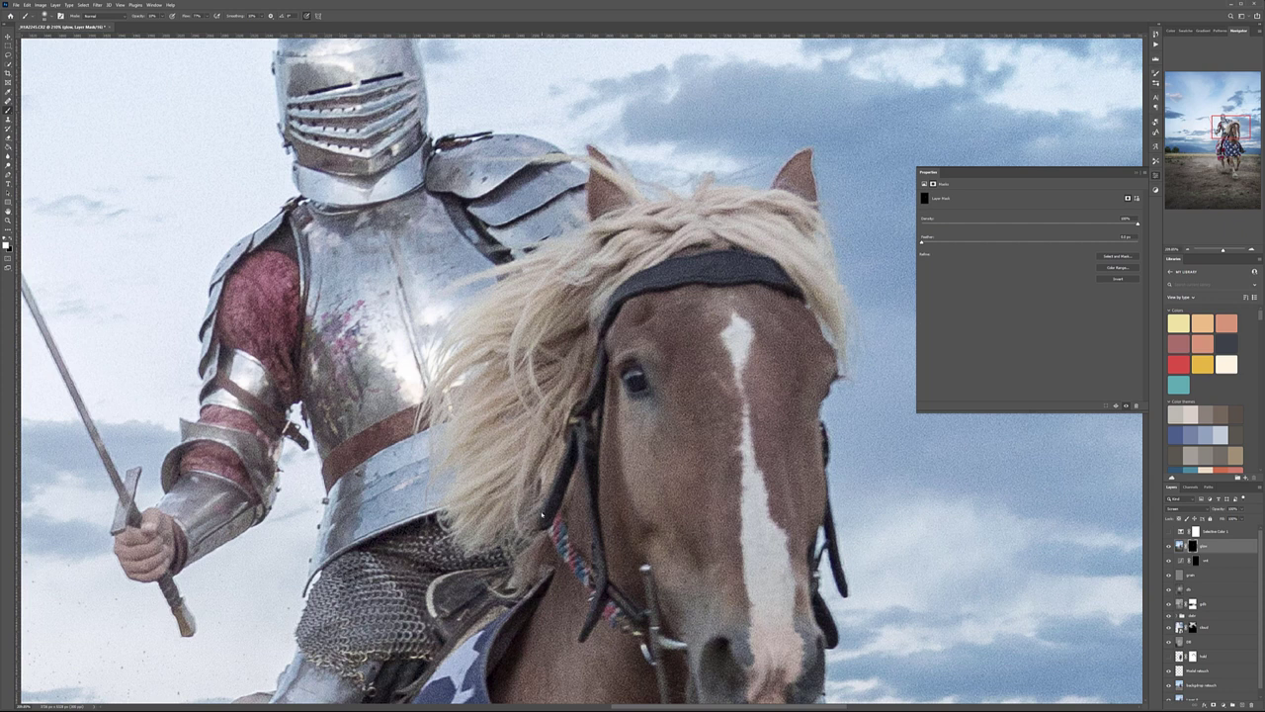
# Paint the glow mask over the knight's waist armor beside the horse's mane.
pyautogui.scroll(-5, 547, 504)
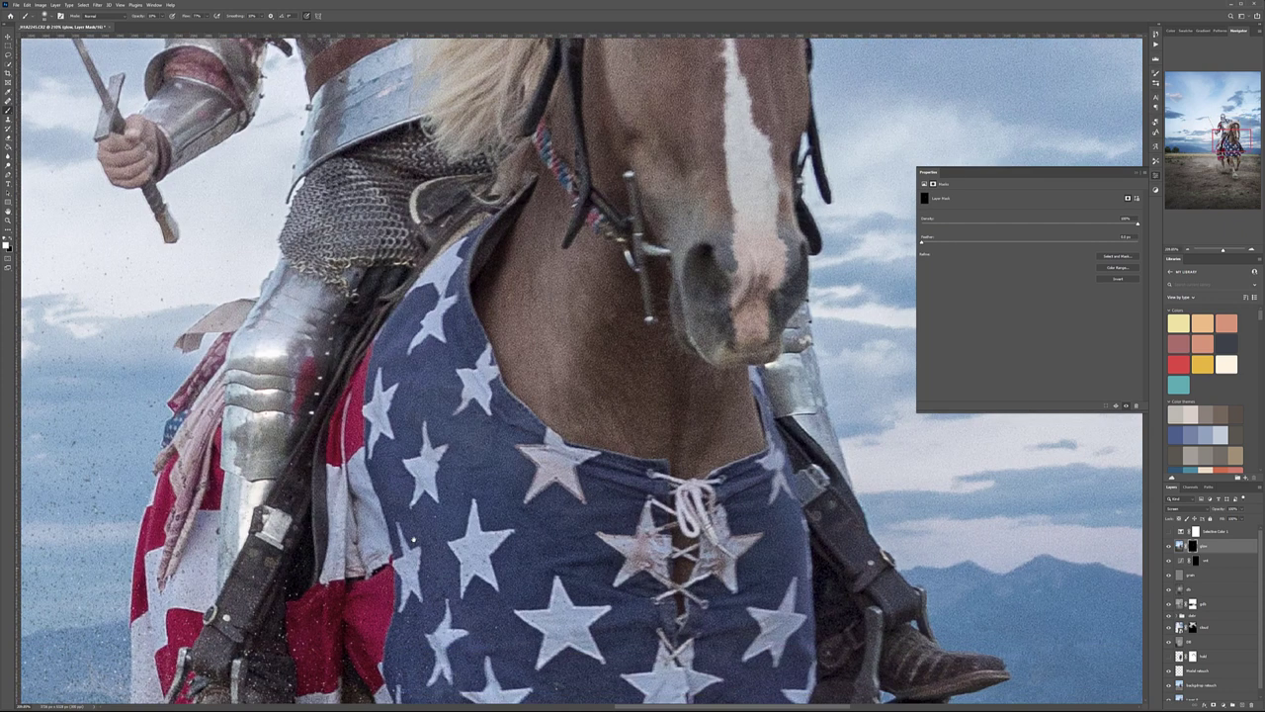
pyautogui.moveTo(406, 569); pyautogui.dragTo(298, 258)
pyautogui.moveTo(349, 383); pyautogui.dragTo(661, 380)
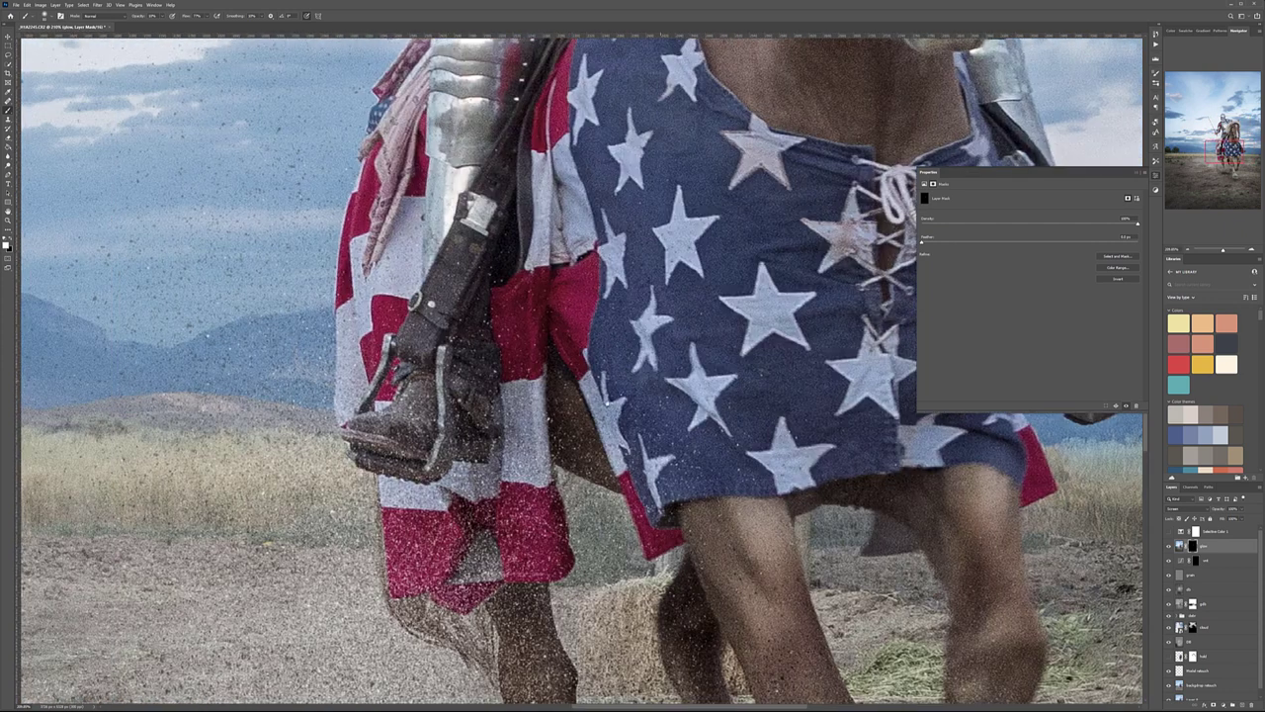
pyautogui.scroll(6, 415, 435)
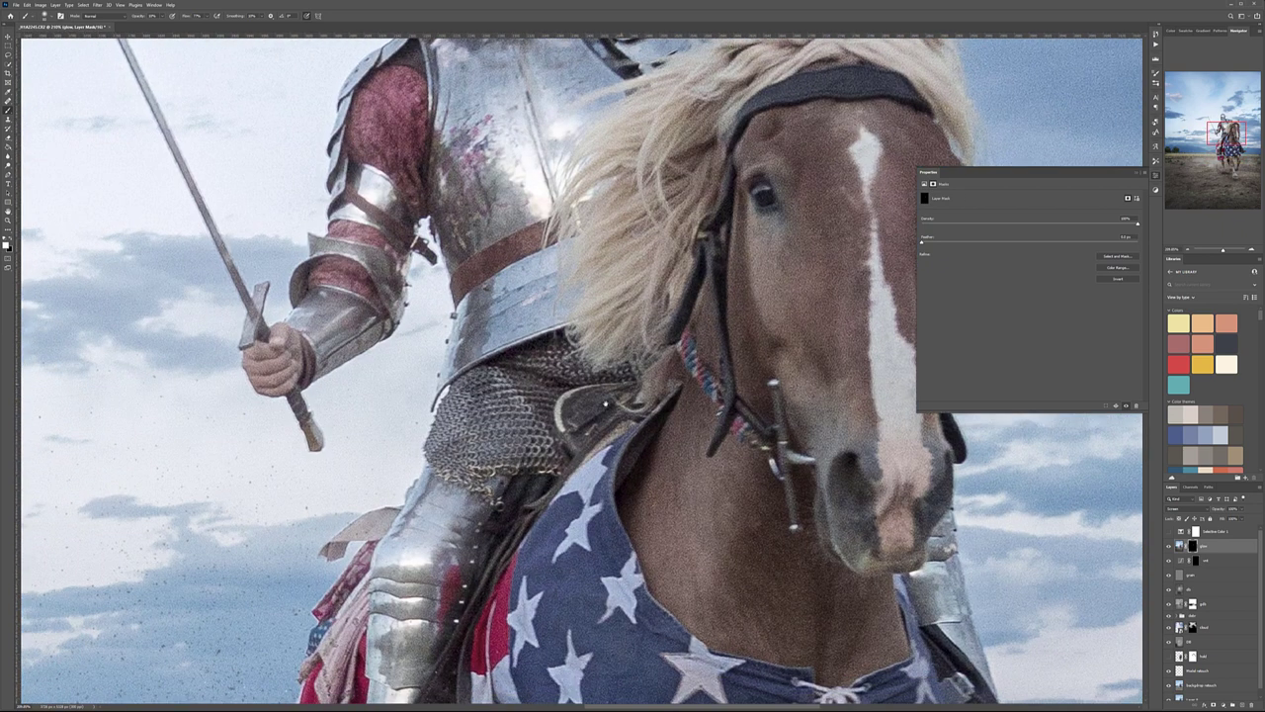
pyautogui.moveTo(540, 297); pyautogui.dragTo(542, 333)
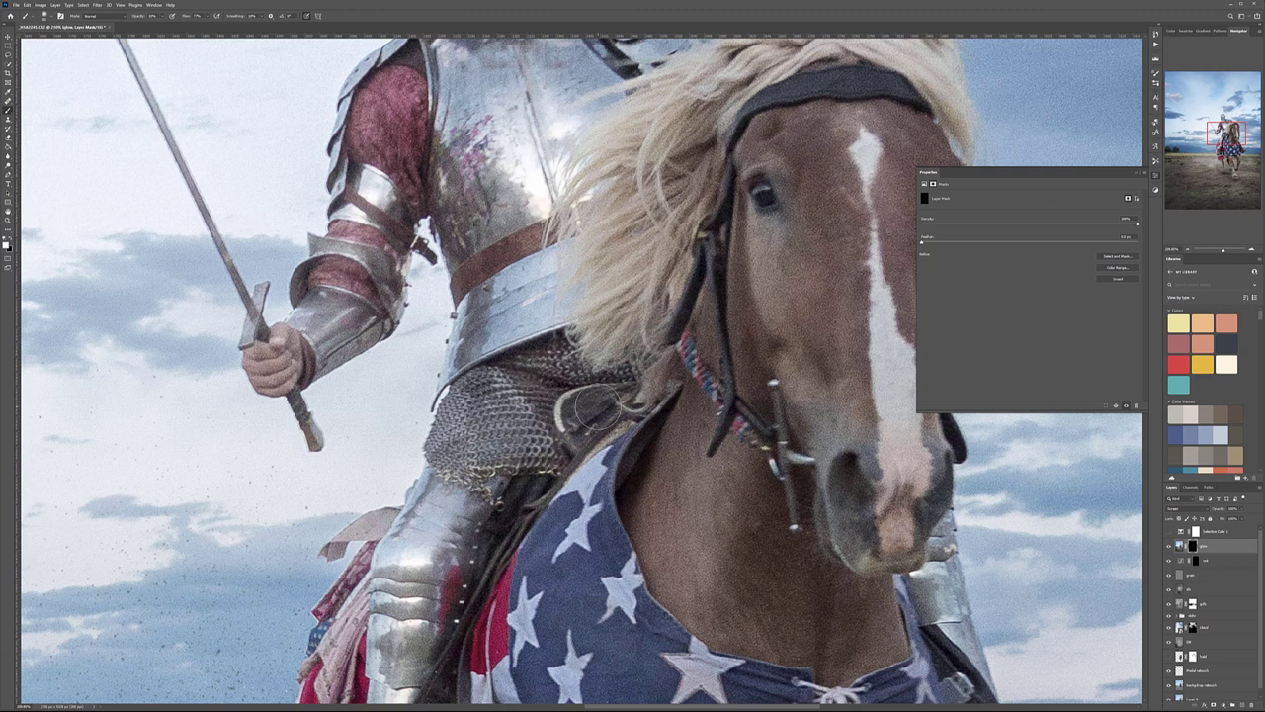
# Toggle the glow layer's visibility to compare the whole image with and without the glow.
pyautogui.scroll(-3, 599, 406)
pyautogui.scroll(-3, 593, 400)
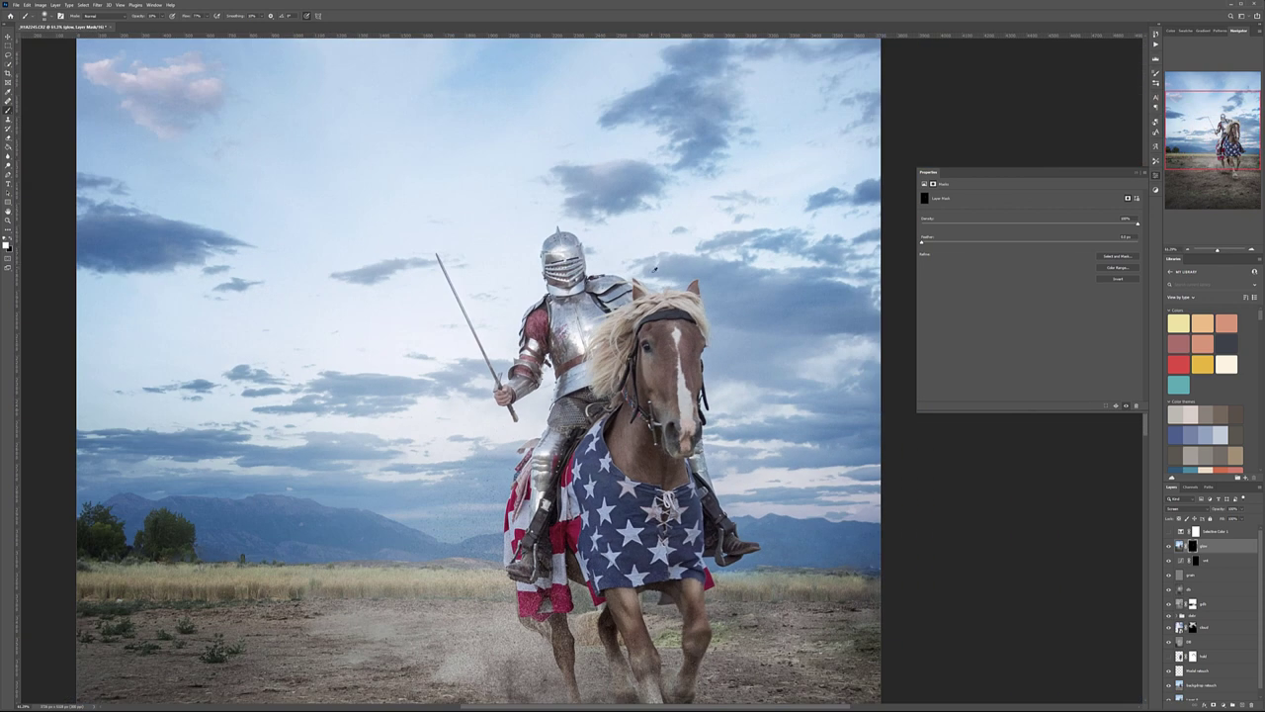
pyautogui.scroll(-2, 654, 262)
pyautogui.click(1169, 546)
pyautogui.click(1168, 545)
pyautogui.click(1169, 546)
pyautogui.hotkey('ctrl', 'z')
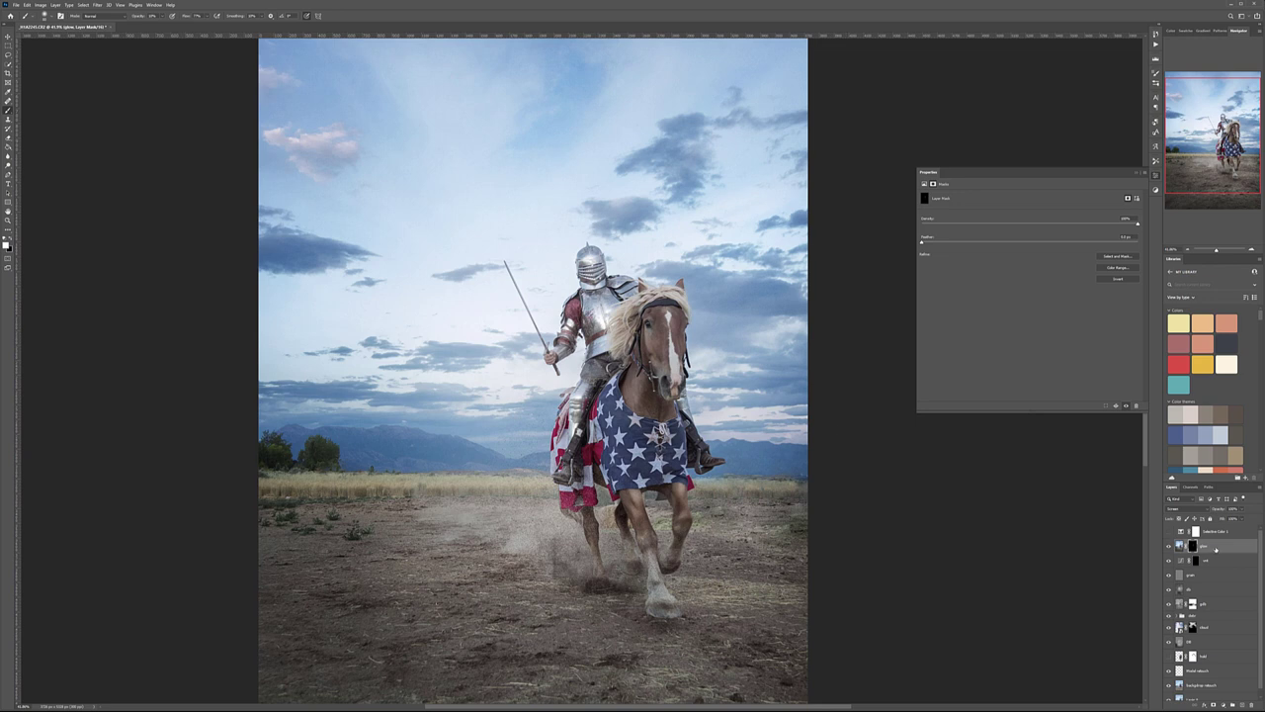
# Move the glow layer below the grain layer and compare the image with the glow off and on.
pyautogui.moveTo(1216, 549); pyautogui.dragTo(1216, 577)
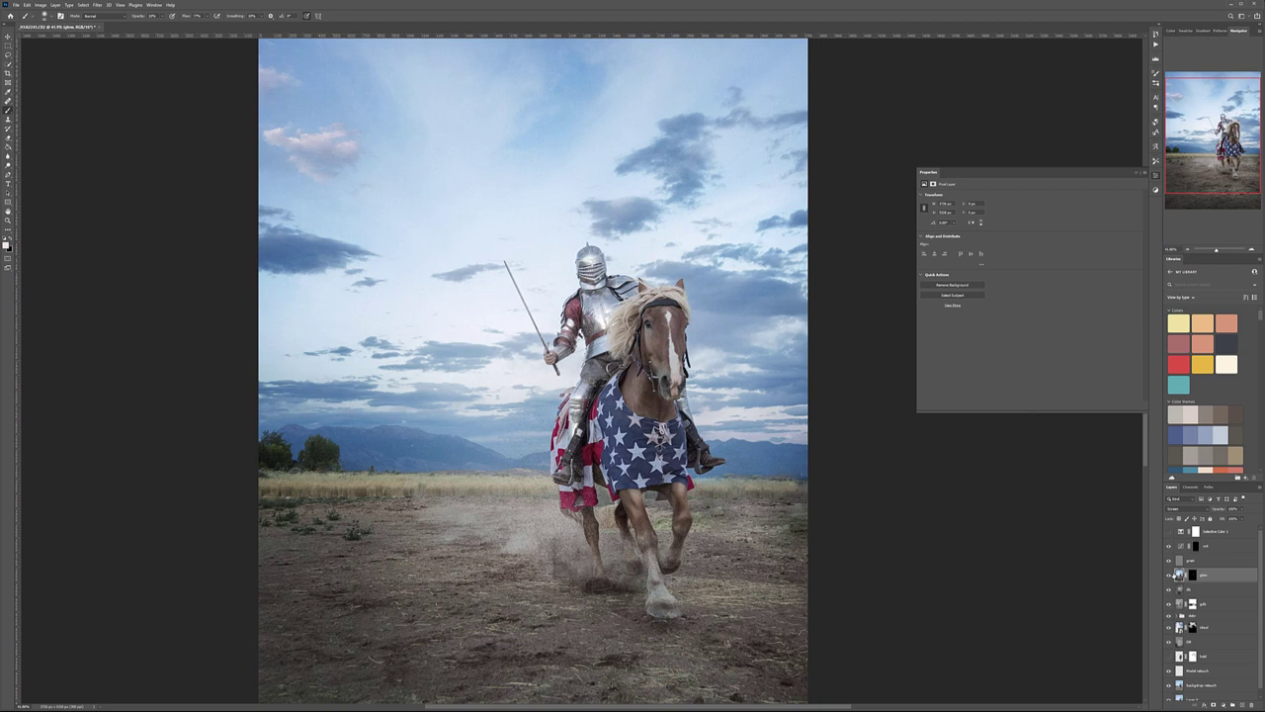
pyautogui.click(1170, 575)
pyautogui.click(1170, 575)
pyautogui.click(8, 37)
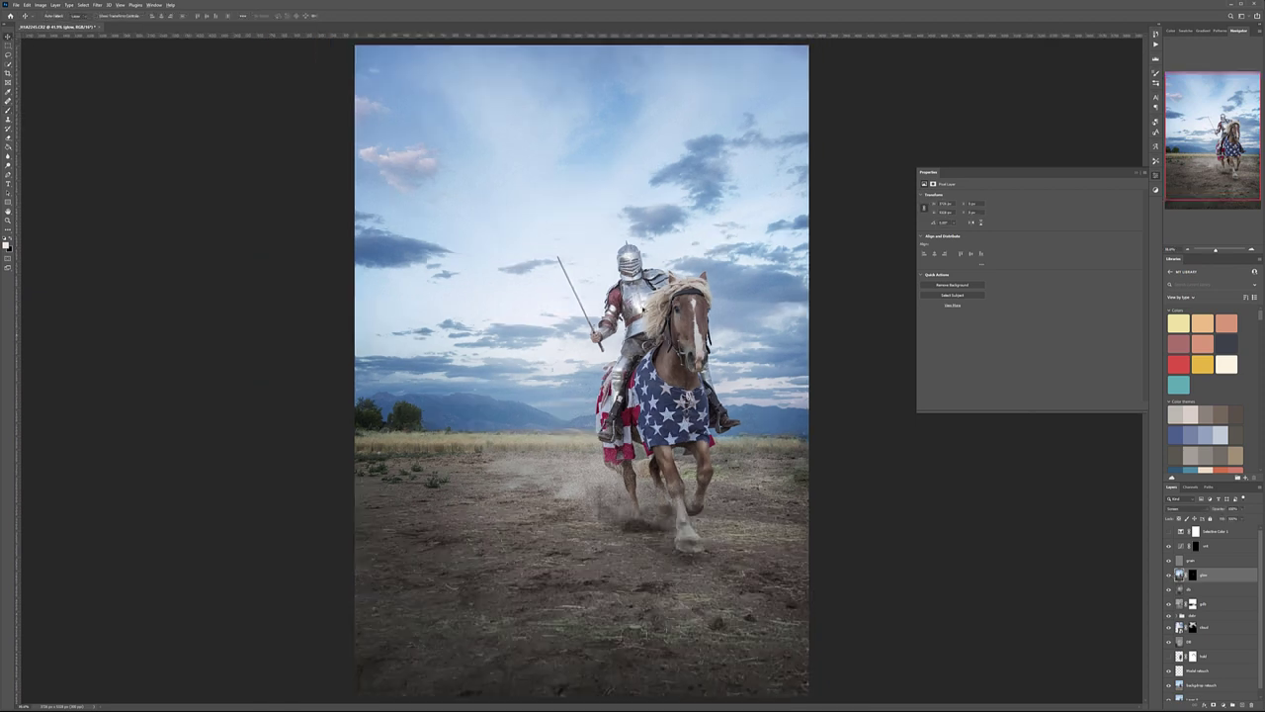
pyautogui.scroll(-1, 581, 370)
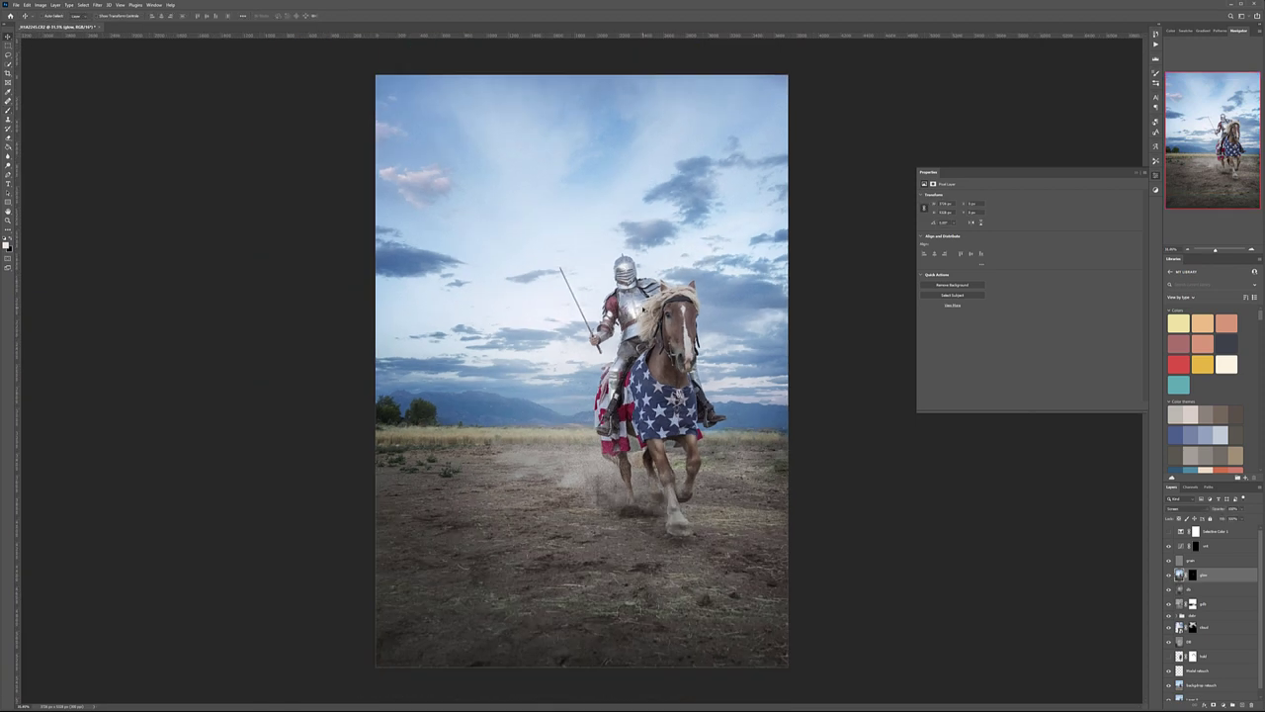
# Place the glow layer directly above the grain layer and delete the merged copy stamped before that reordering.
pyautogui.click(1239, 546)
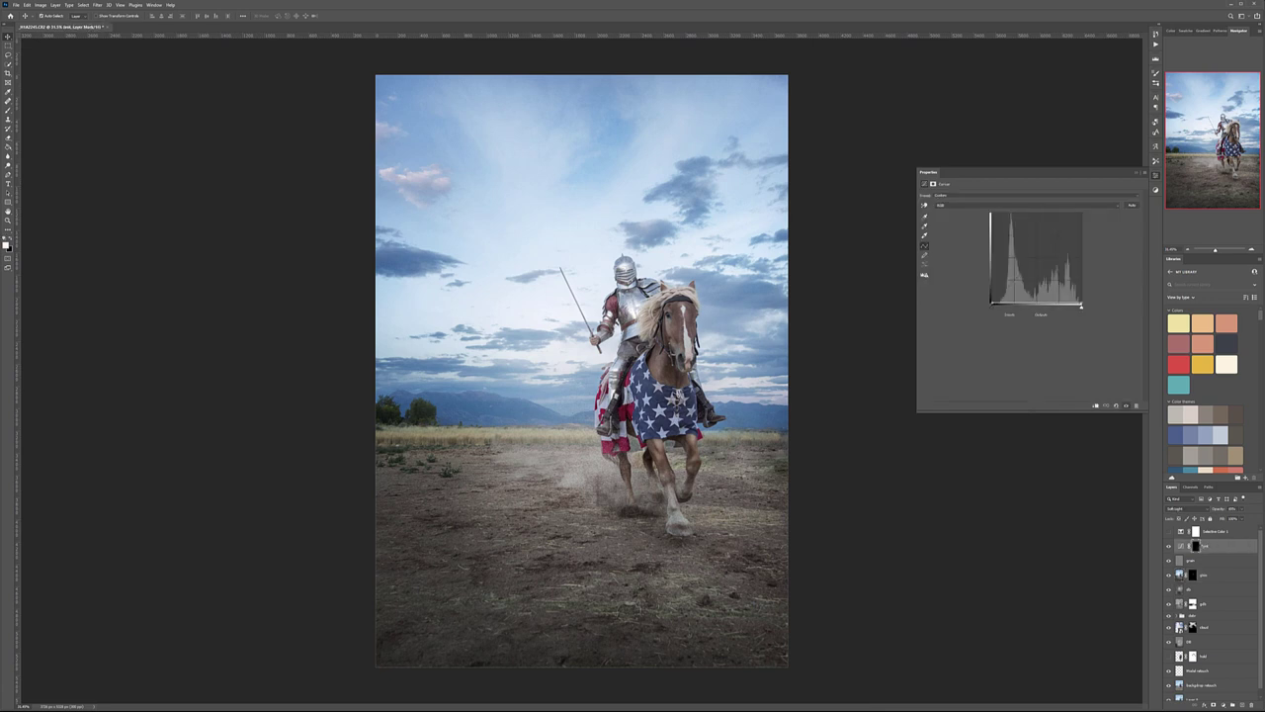
pyautogui.hotkey('ctrl', 'shift', 'alt', 'e')
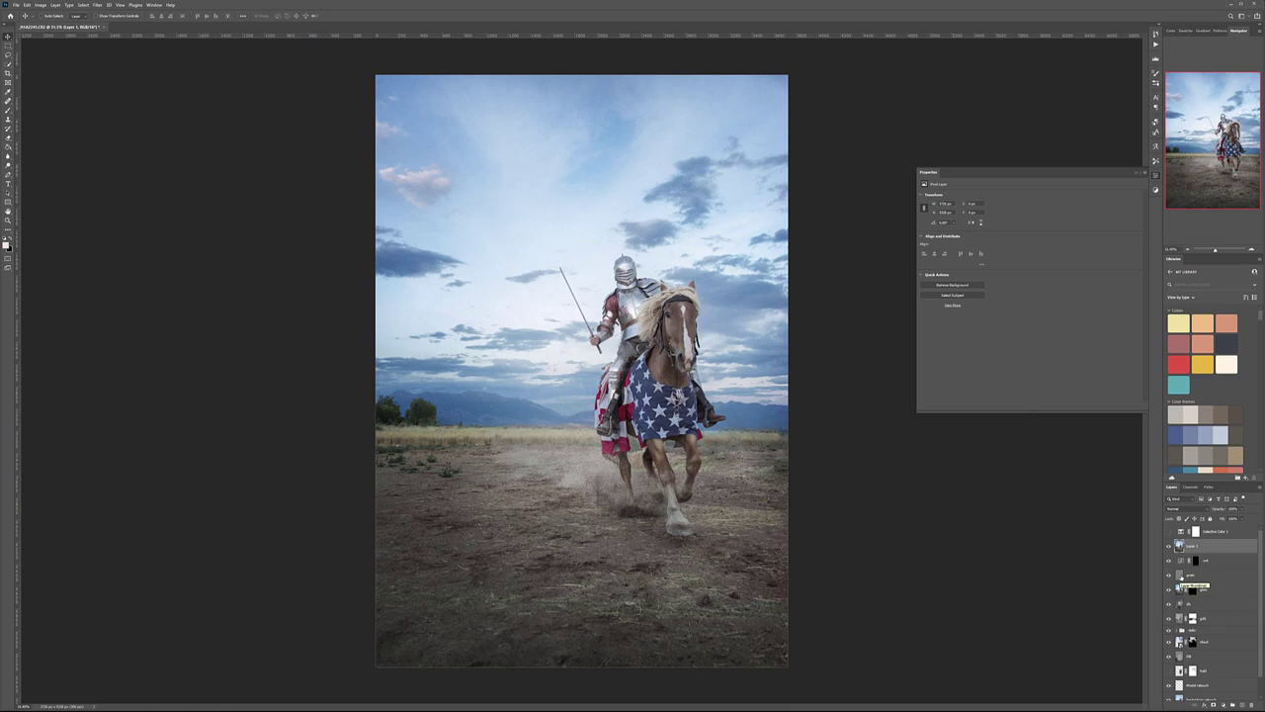
pyautogui.moveTo(1181, 587); pyautogui.dragTo(1176, 573)
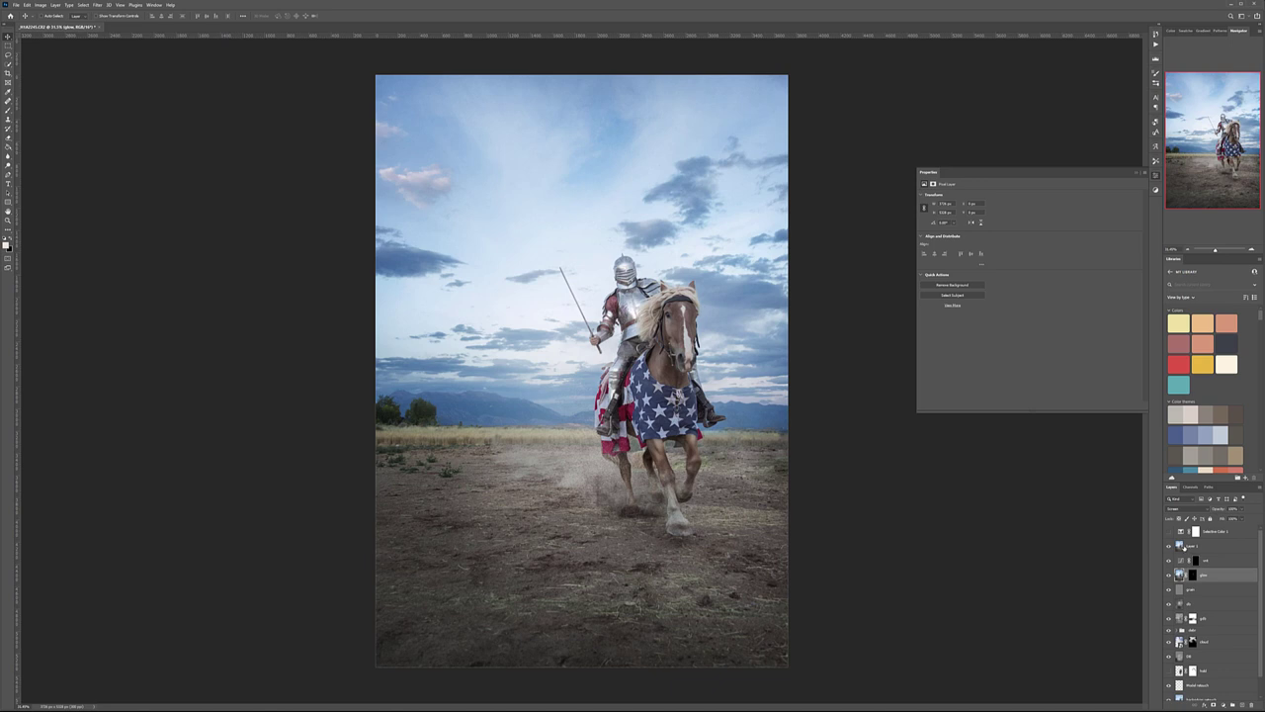
pyautogui.click(1194, 550)
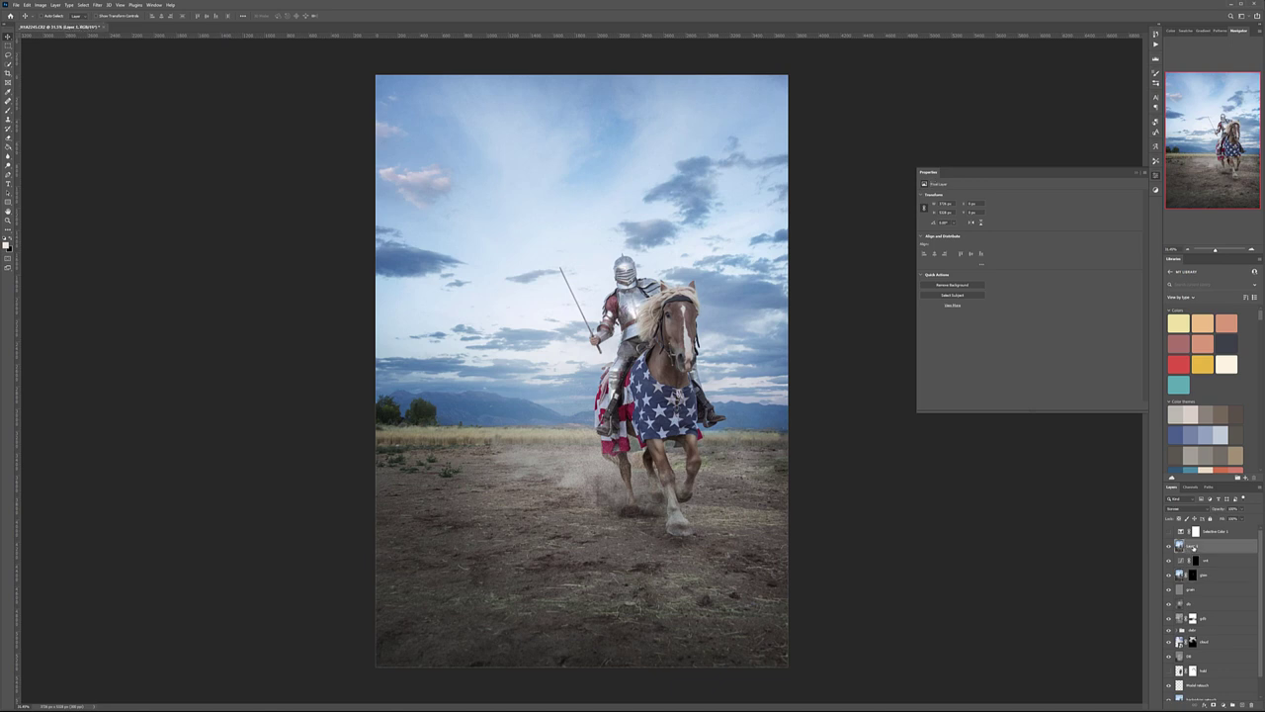
pyautogui.press('Delete')
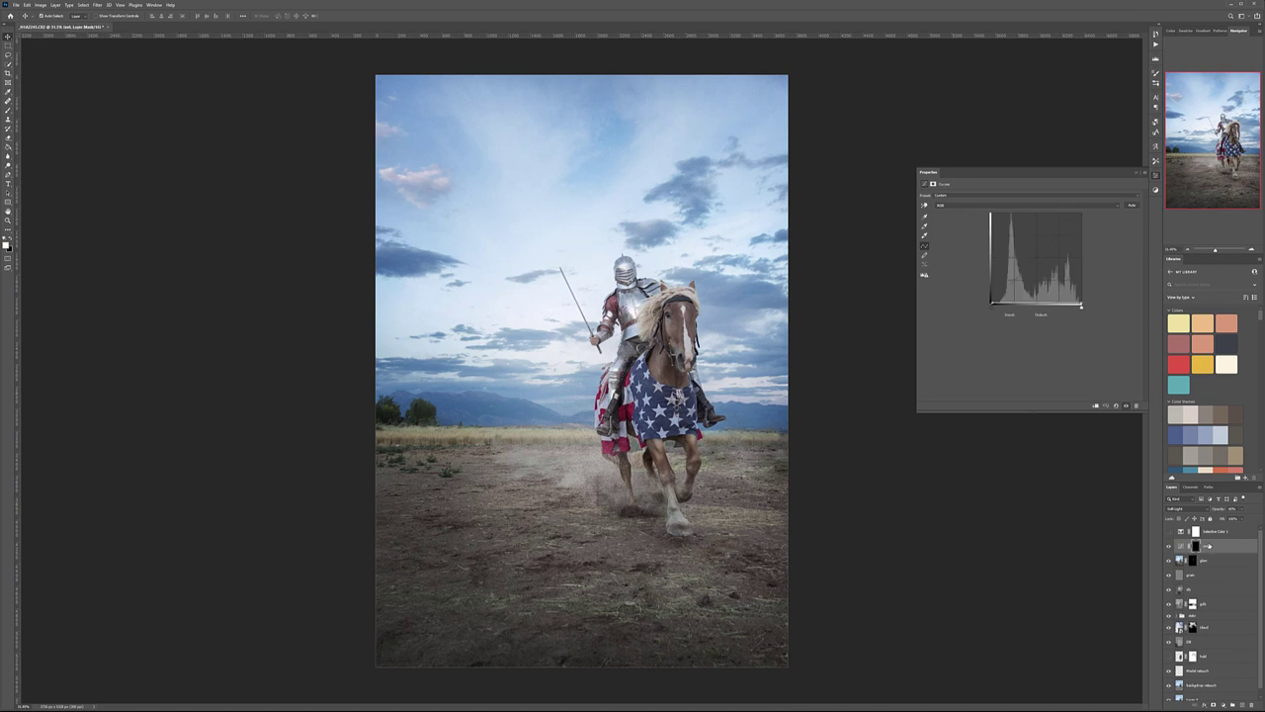
# Stamp all visible layers into a new merged layer above the vignette curves layer and name it ff.
pyautogui.hotkey('ctrl', 'shift', 'alt', 'e')
pyautogui.doubleClick(1193, 545)
pyautogui.write('li')
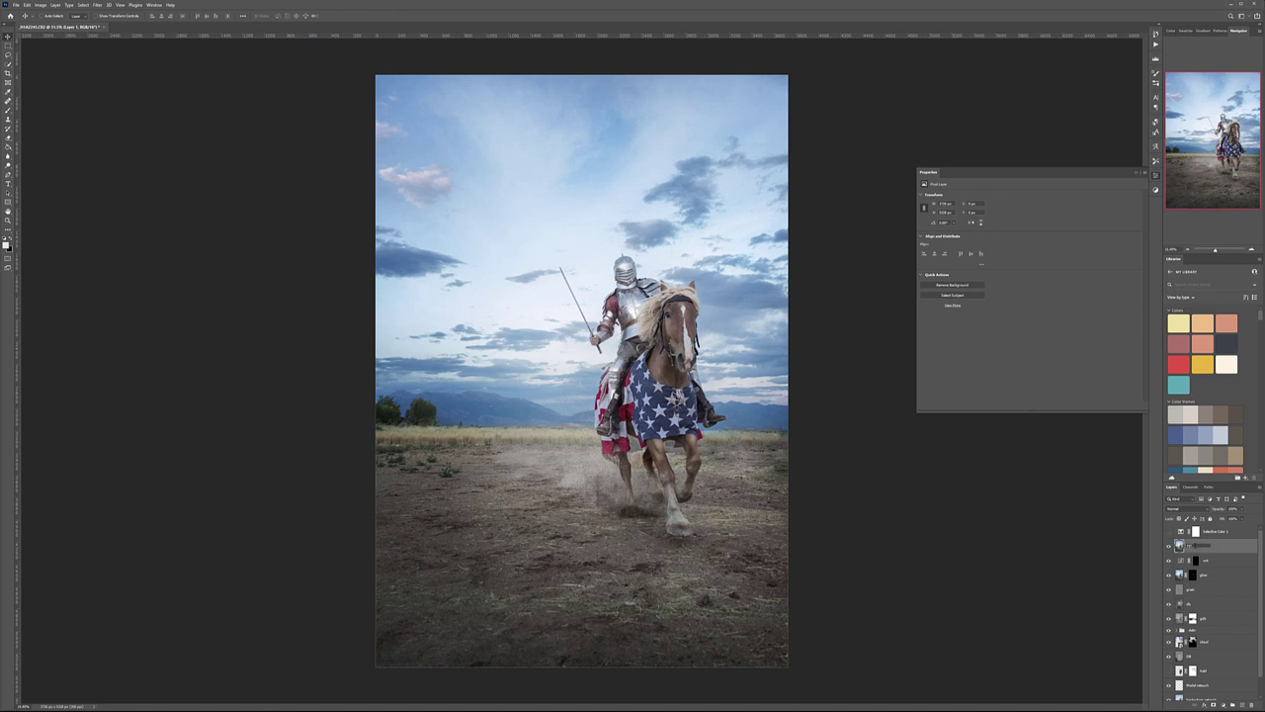
pyautogui.press('Return')
# Open the merged layer in the Filter Forge 10 plug-in and skip the update check.
pyautogui.click(84, 5)
pyautogui.moveTo(97, 6)
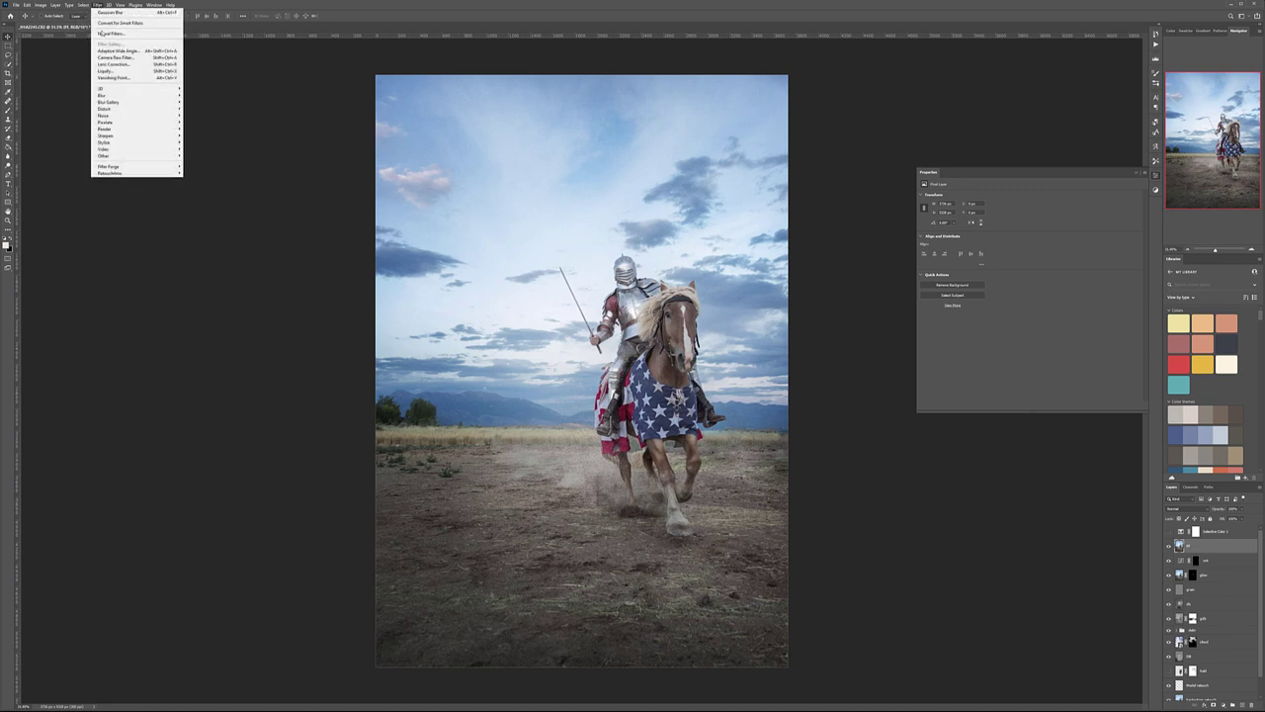
pyautogui.moveTo(111, 172)
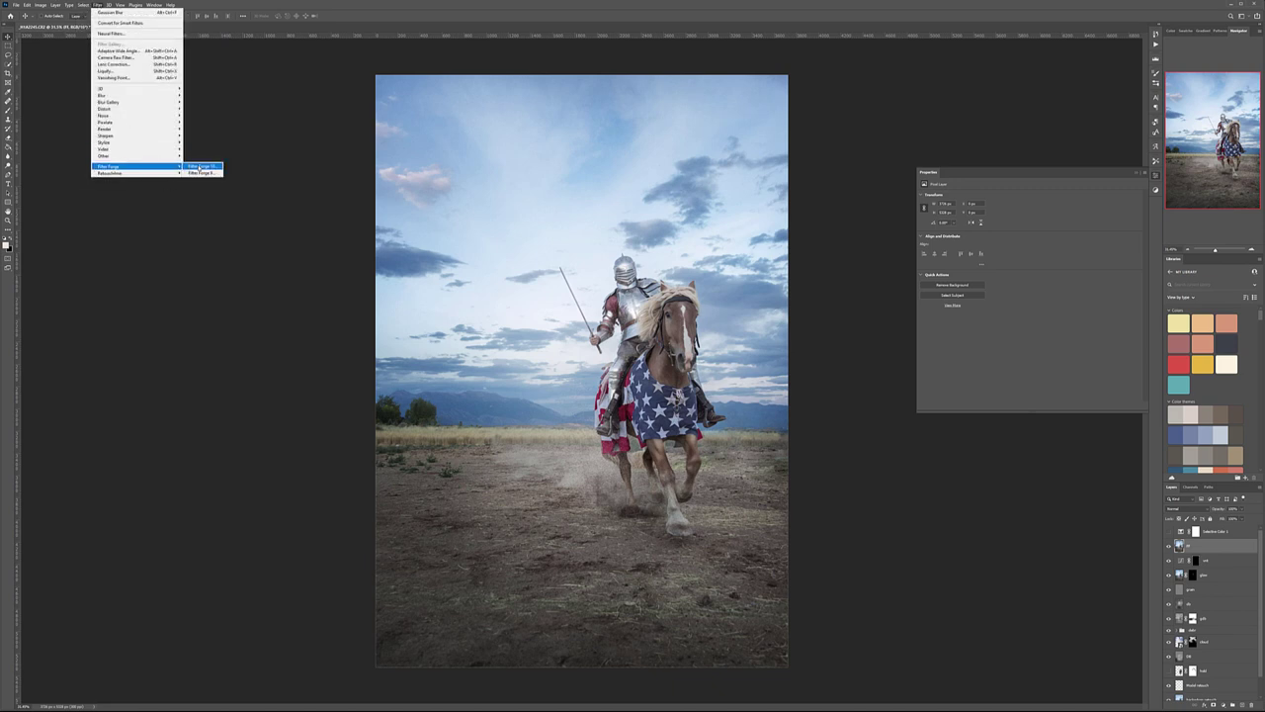
pyautogui.click(203, 166)
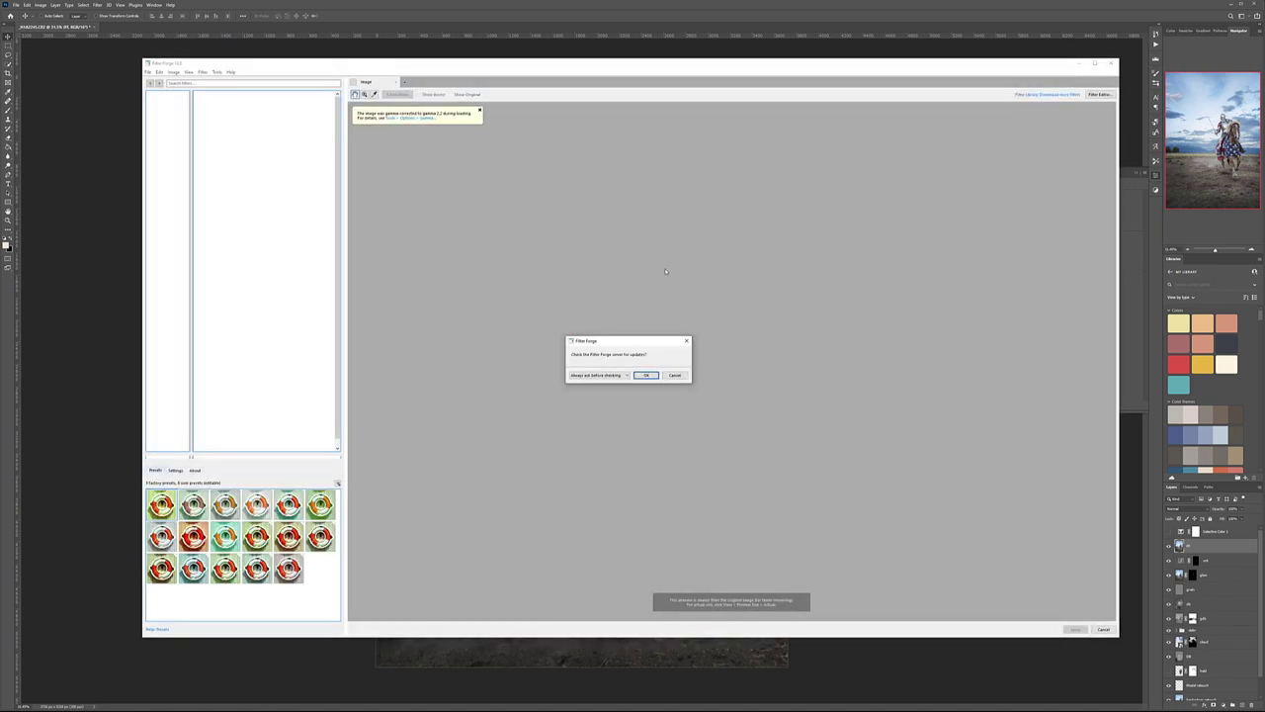
pyautogui.click(674, 374)
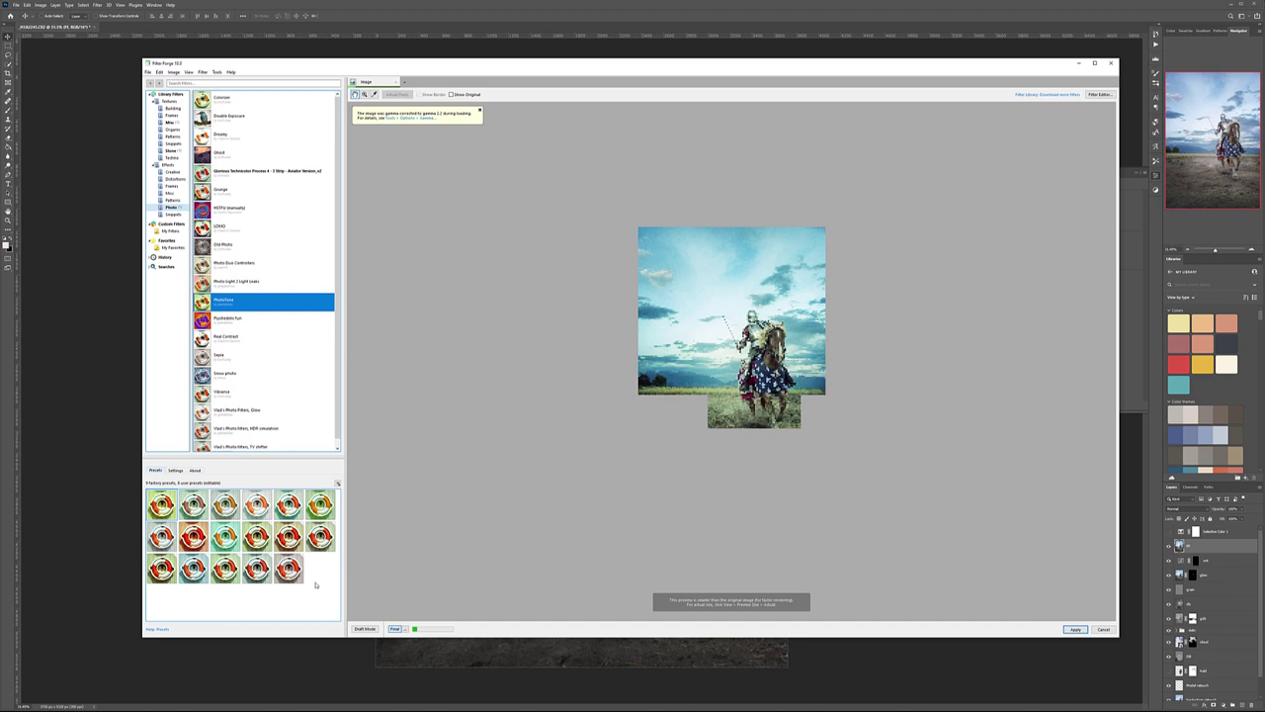
# Try several presets of the PhotoTone filter and choose the one with a teal sky and warm brown ground.
pyautogui.click(288, 569)
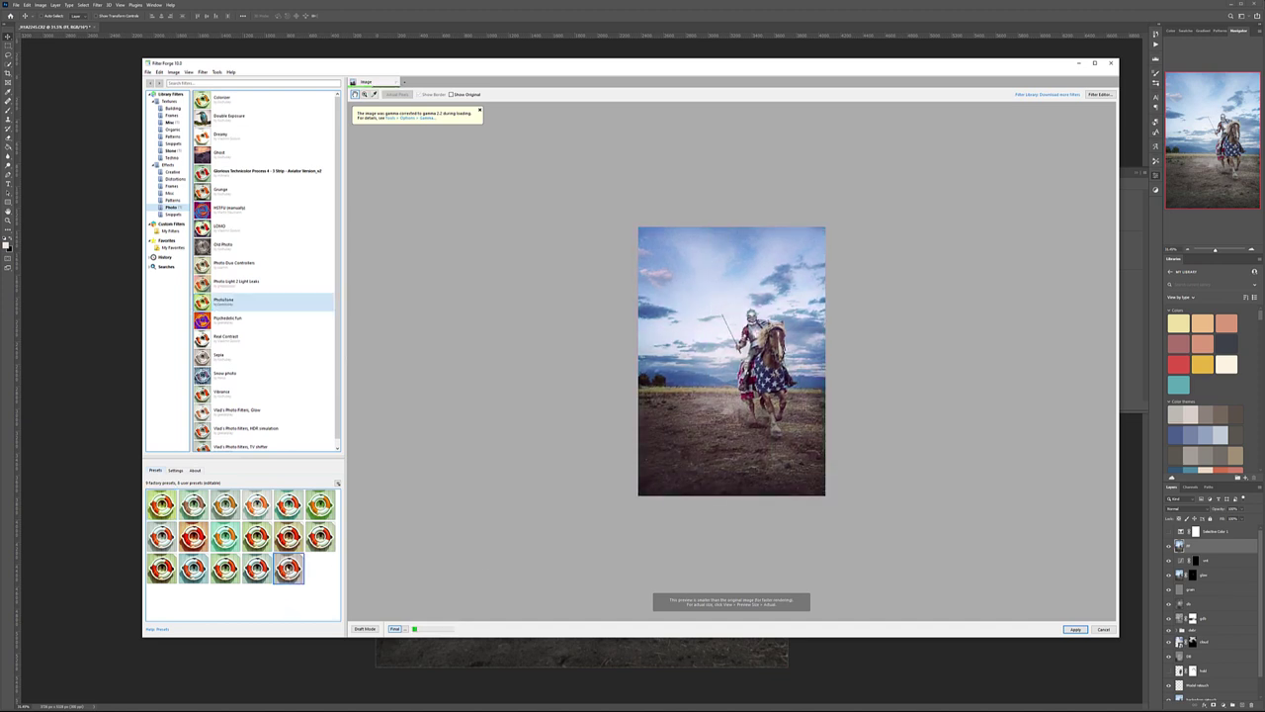
pyautogui.click(256, 569)
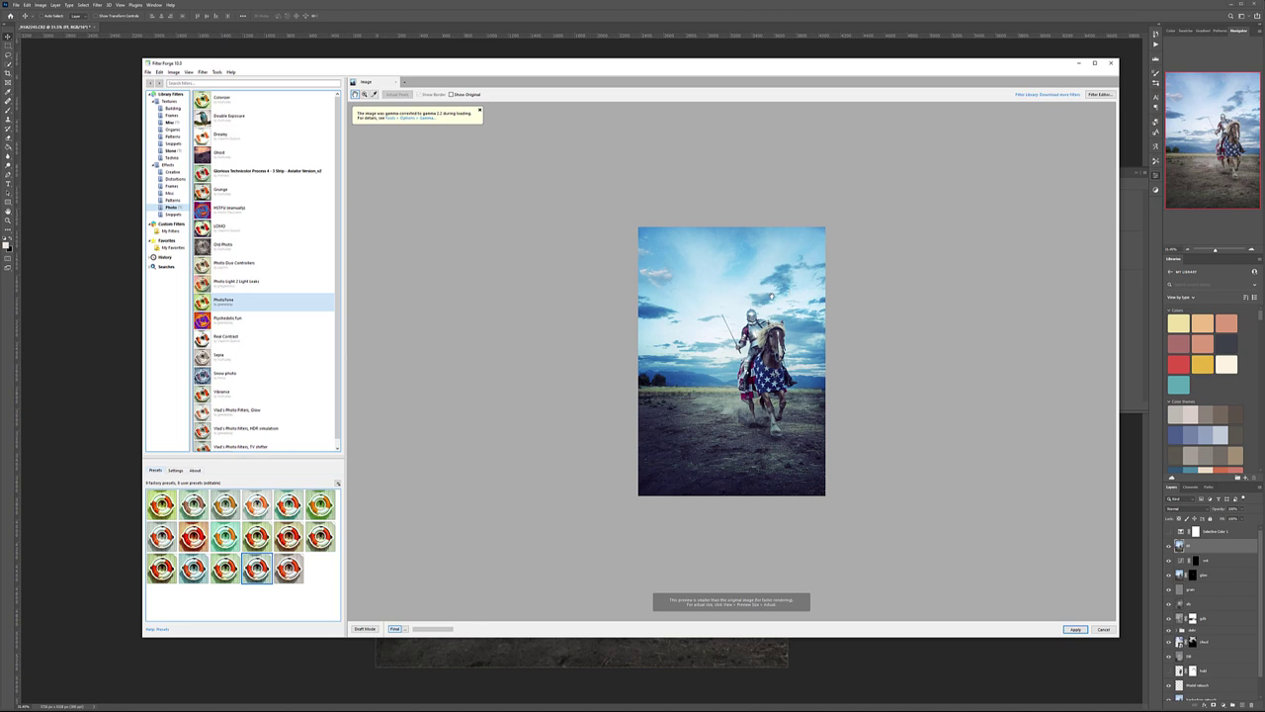
pyautogui.click(225, 567)
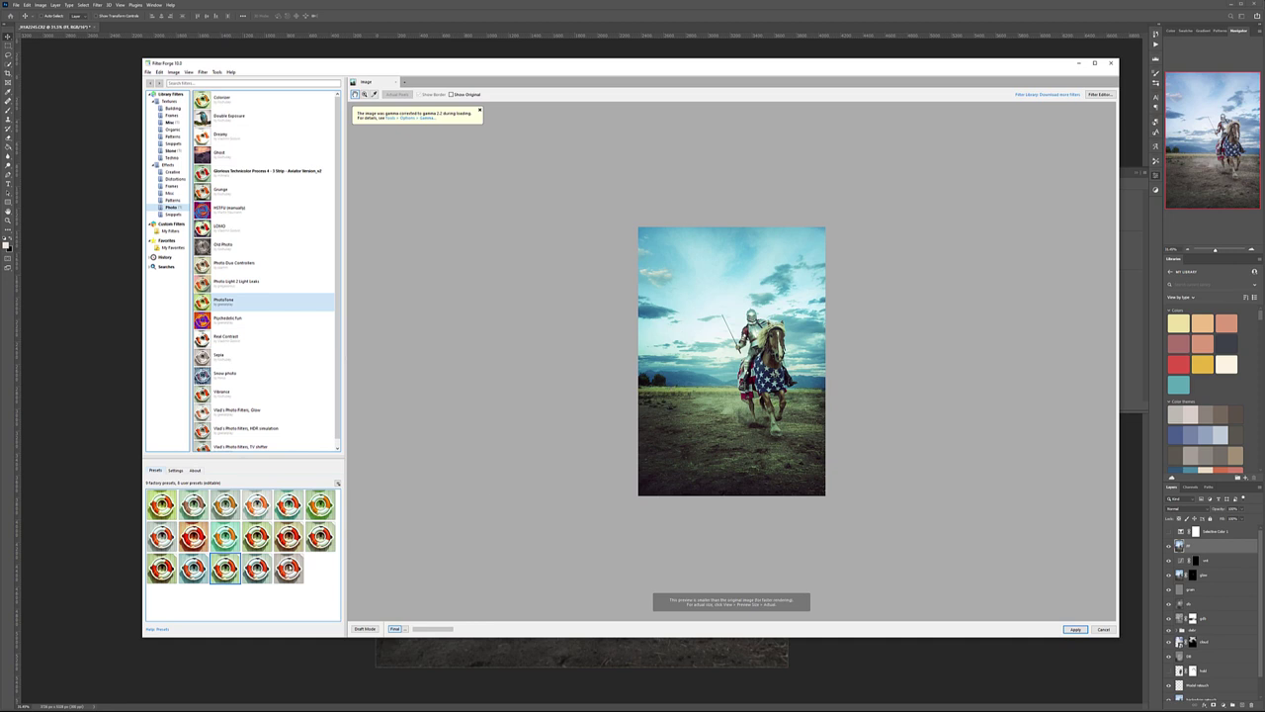
pyautogui.click(161, 567)
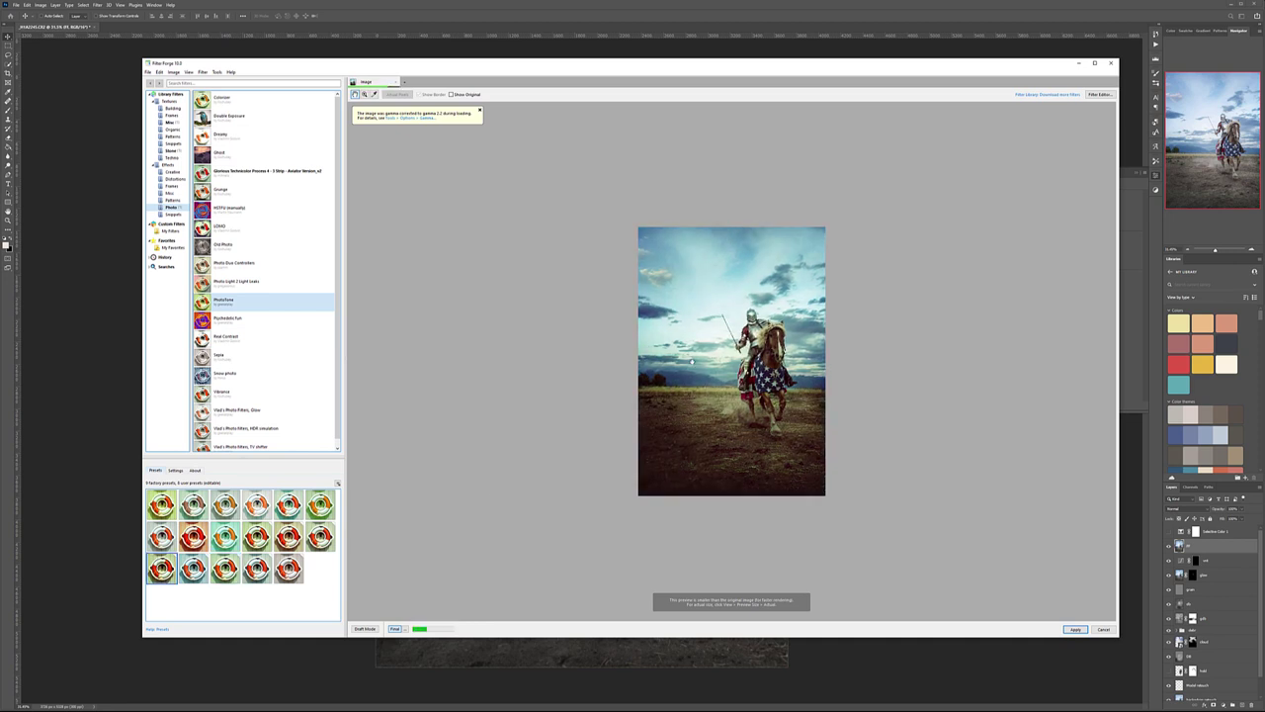
# Raise the filter's Red, set Blue to 100, fine-tune B Cycle, Vibrance and Saturation, and apply it to the layer.
pyautogui.click(175, 470)
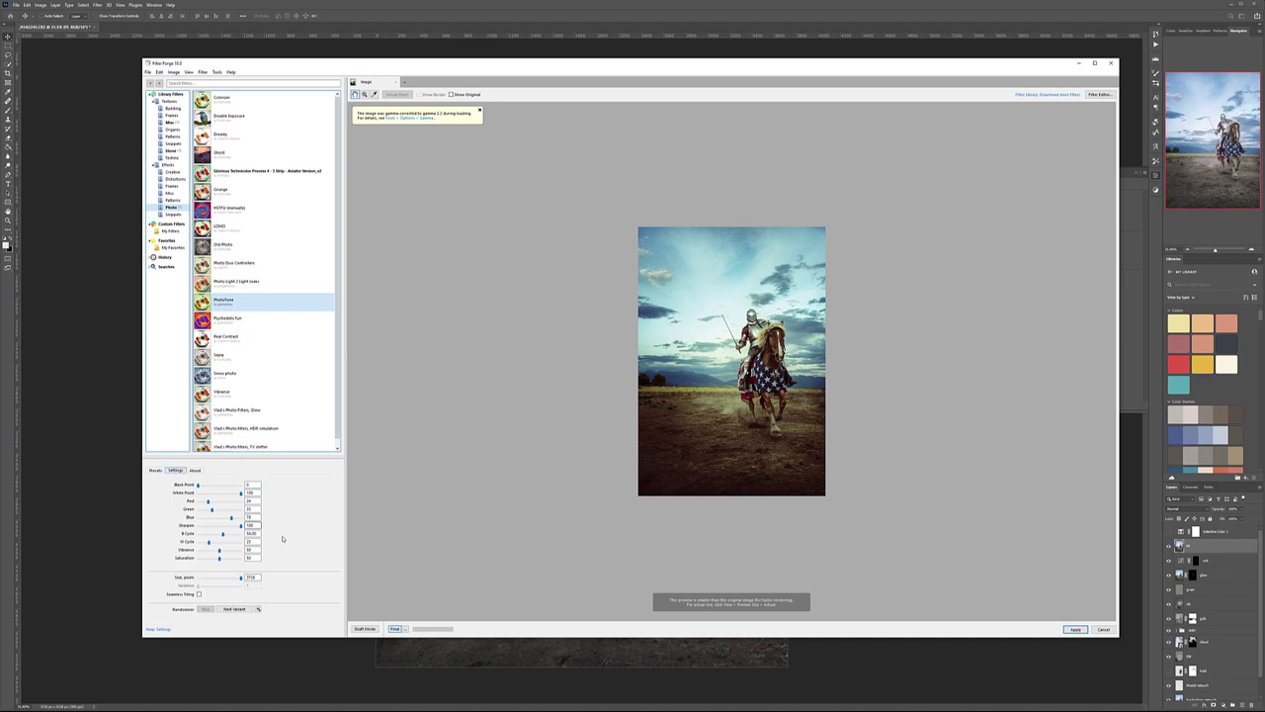
pyautogui.moveTo(209, 502); pyautogui.dragTo(229, 503)
pyautogui.moveTo(211, 509); pyautogui.dragTo(206, 543)
pyautogui.moveTo(223, 535)
pyautogui.mouseDown()
pyautogui.moveTo(243, 537)
pyautogui.moveTo(220, 535)
pyautogui.mouseUp()
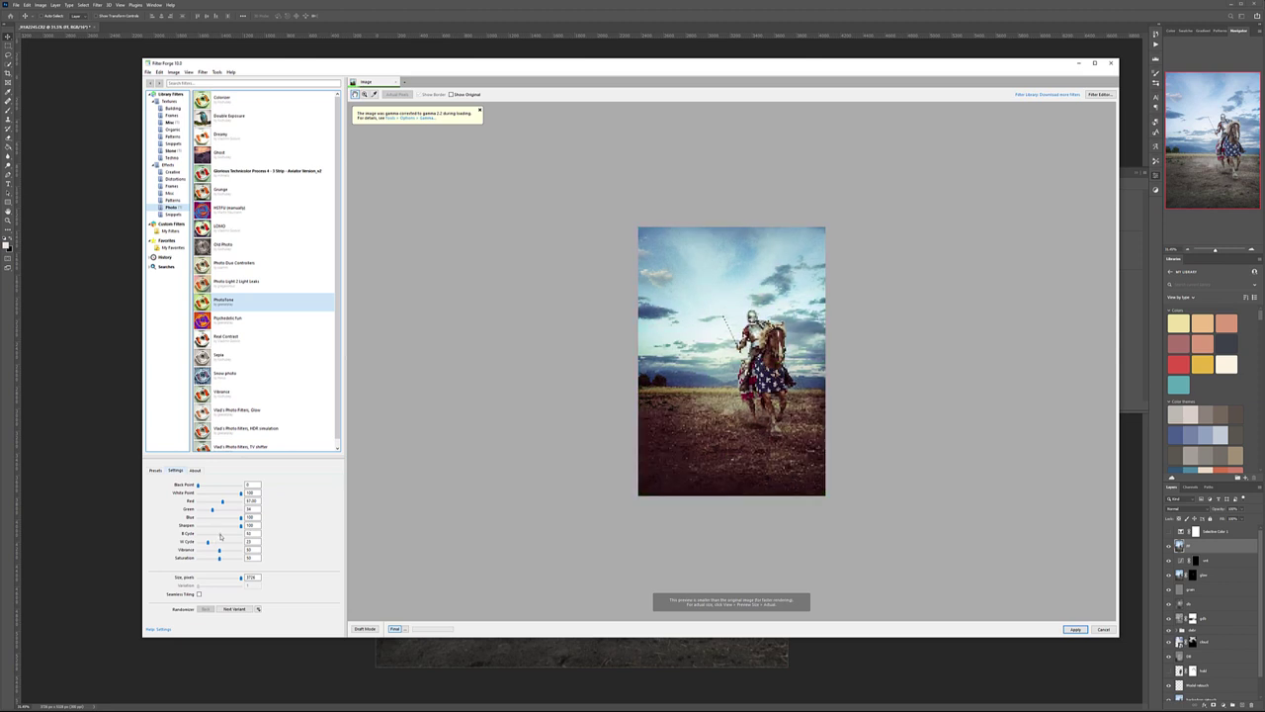
pyautogui.click(226, 535)
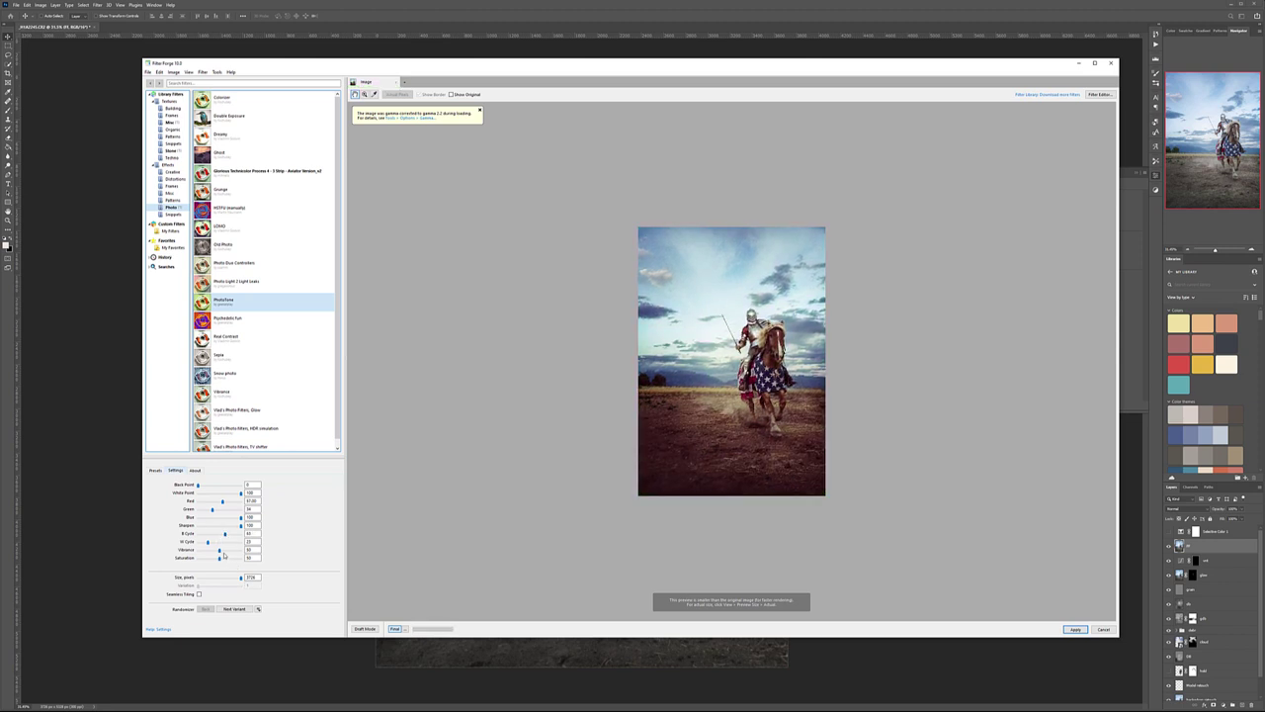
pyautogui.moveTo(219, 550)
pyautogui.mouseDown()
pyautogui.moveTo(233, 552)
pyautogui.moveTo(219, 552)
pyautogui.mouseUp()
pyautogui.moveTo(233, 562); pyautogui.dragTo(222, 562)
pyautogui.click(1068, 630)
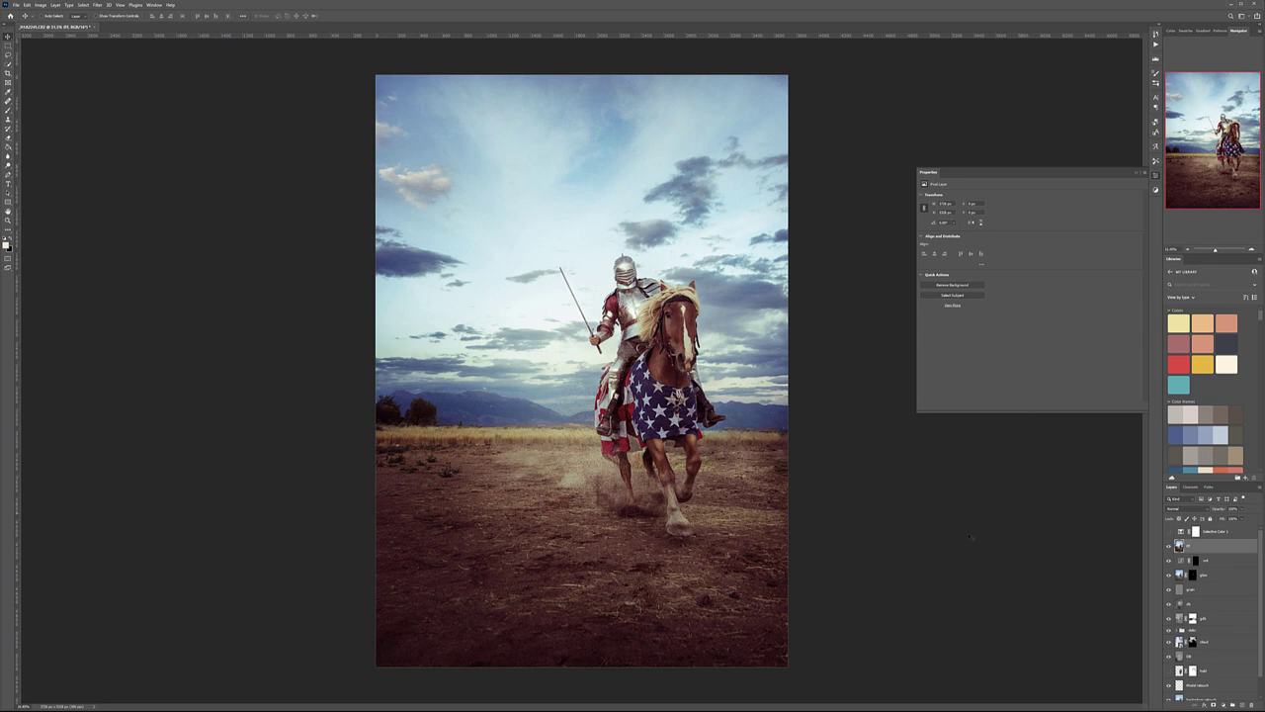
# Compare the filtered layer off and on, and strongly reduce its opacity for a subtle color effect.
pyautogui.click(1169, 546)
pyautogui.click(1170, 545)
pyautogui.click(1242, 506)
pyautogui.moveTo(1217, 518); pyautogui.dragTo(1216, 517)
# Turn on the Selective Color adjustment and slightly raise the opacity of the filtered layer beneath it.
pyautogui.click(1169, 532)
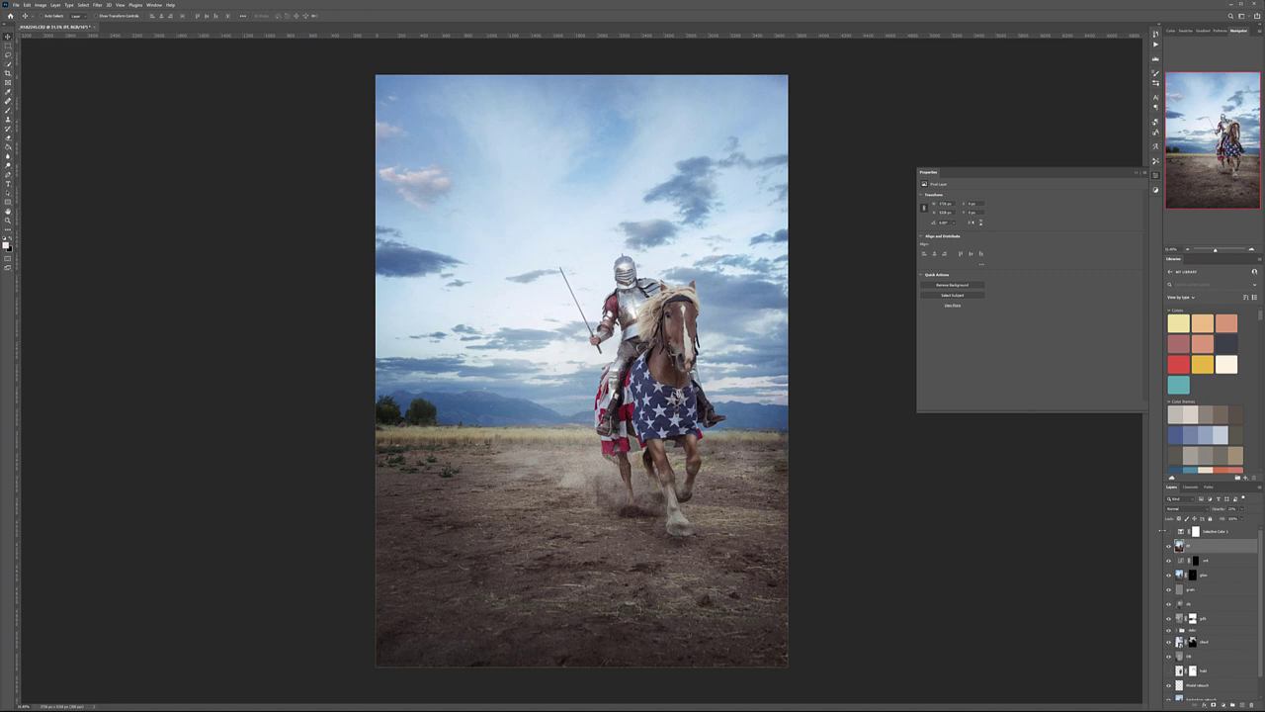
pyautogui.click(1168, 532)
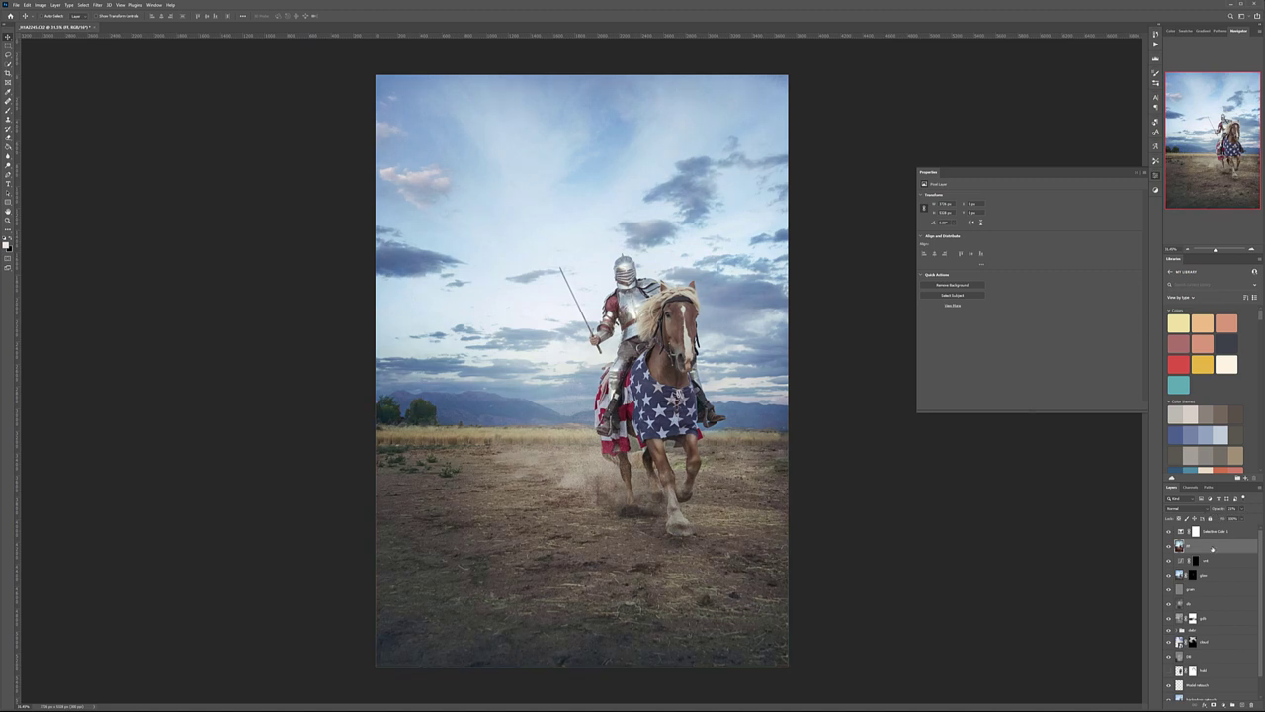
pyautogui.moveTo(1246, 517); pyautogui.dragTo(1238, 518)
# Add a Curves adjustment above the Selective Color layer, name it color and set its blend mode to Color.
pyautogui.click(1226, 532)
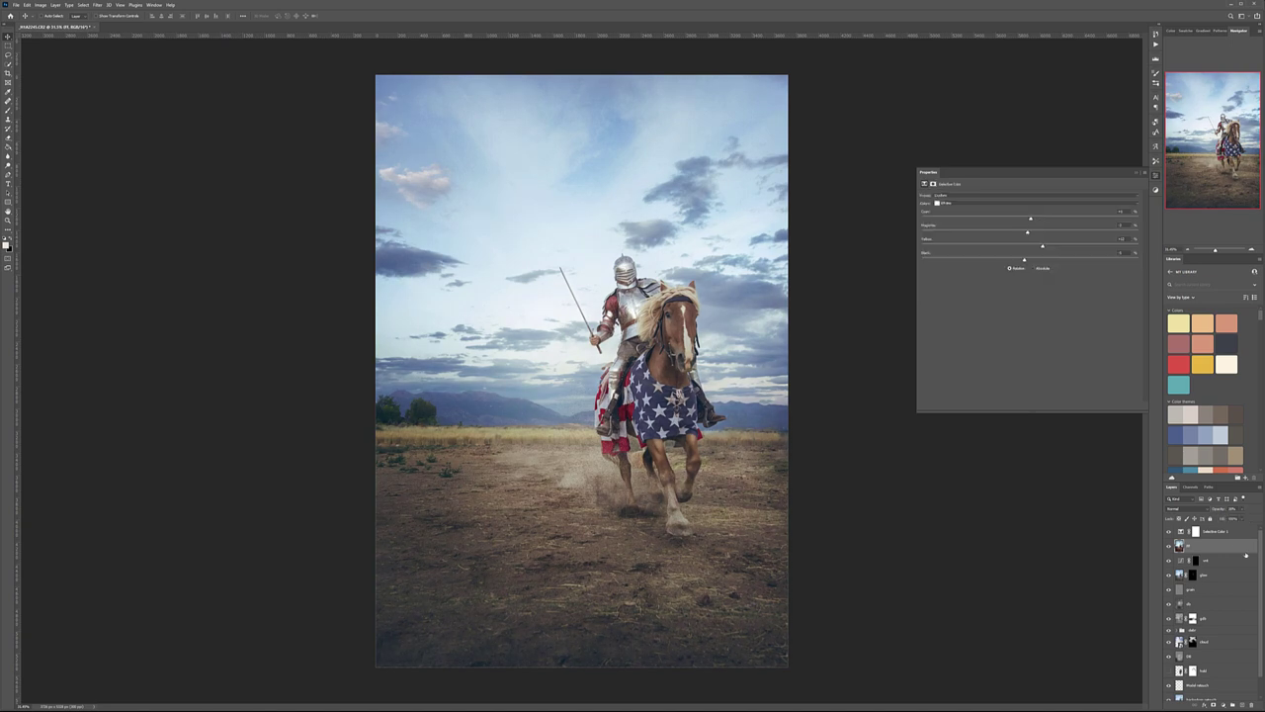
pyautogui.click(1222, 706)
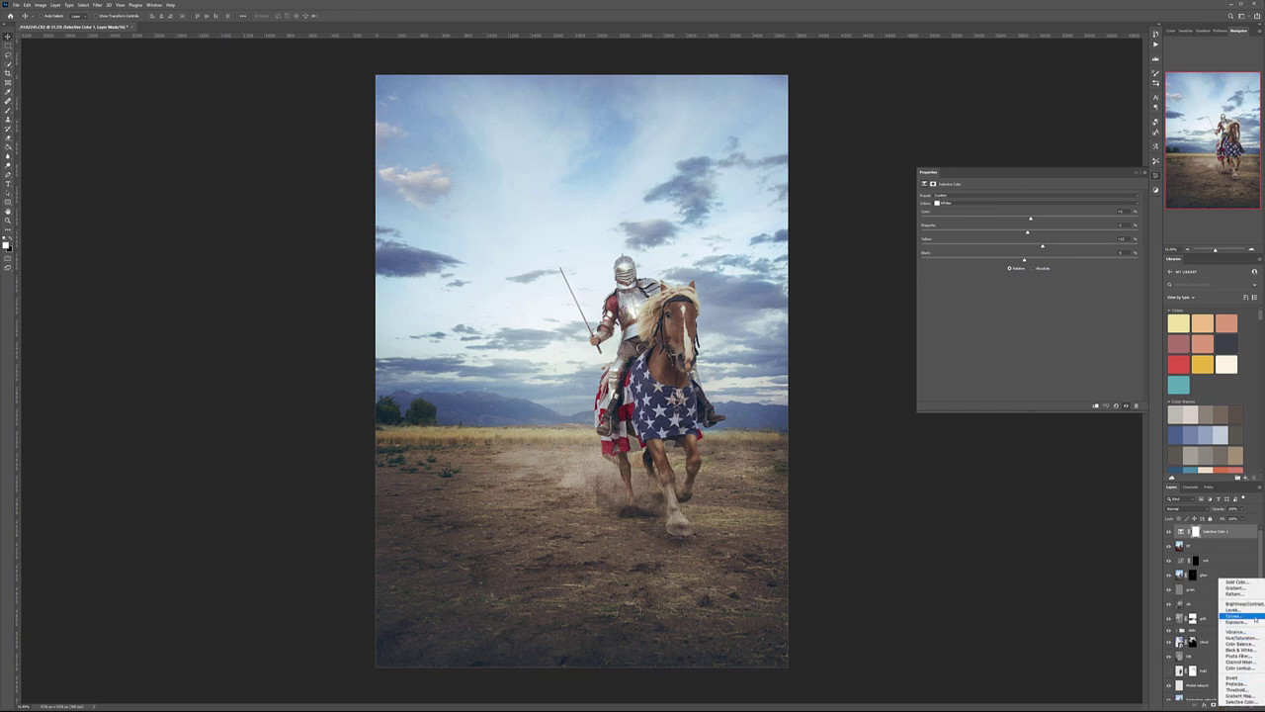
pyautogui.click(1236, 616)
pyautogui.doubleClick(1211, 531)
pyautogui.write('c')
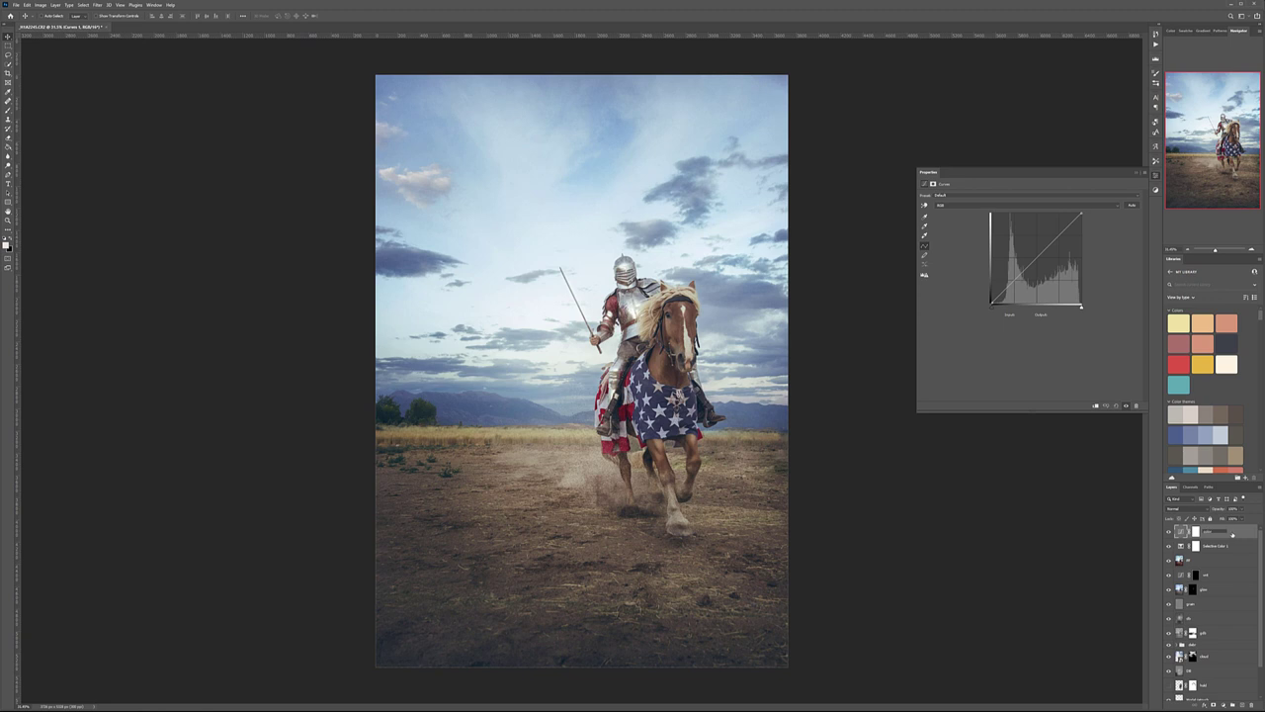
pyautogui.click(1204, 511)
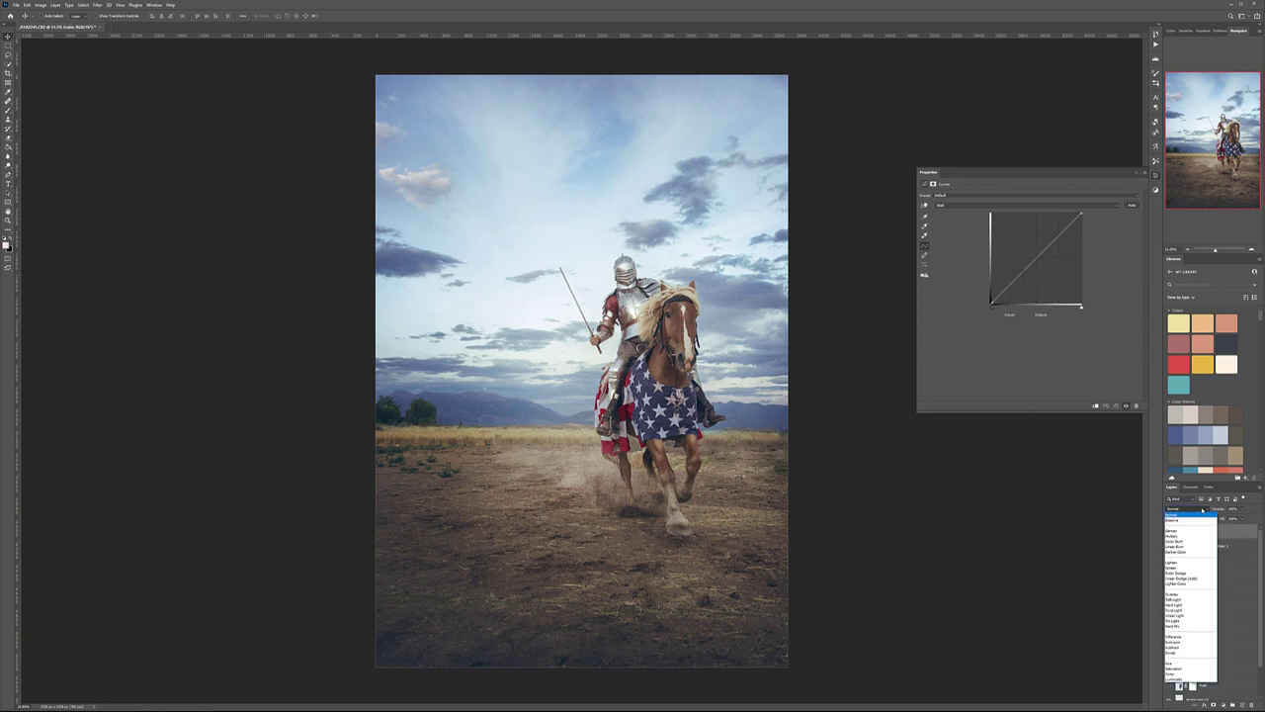
pyautogui.click(1177, 673)
# Lift the black point of the Blue curve and fine-tune the lower part of the Red curve in the color adjustment.
pyautogui.click(960, 205)
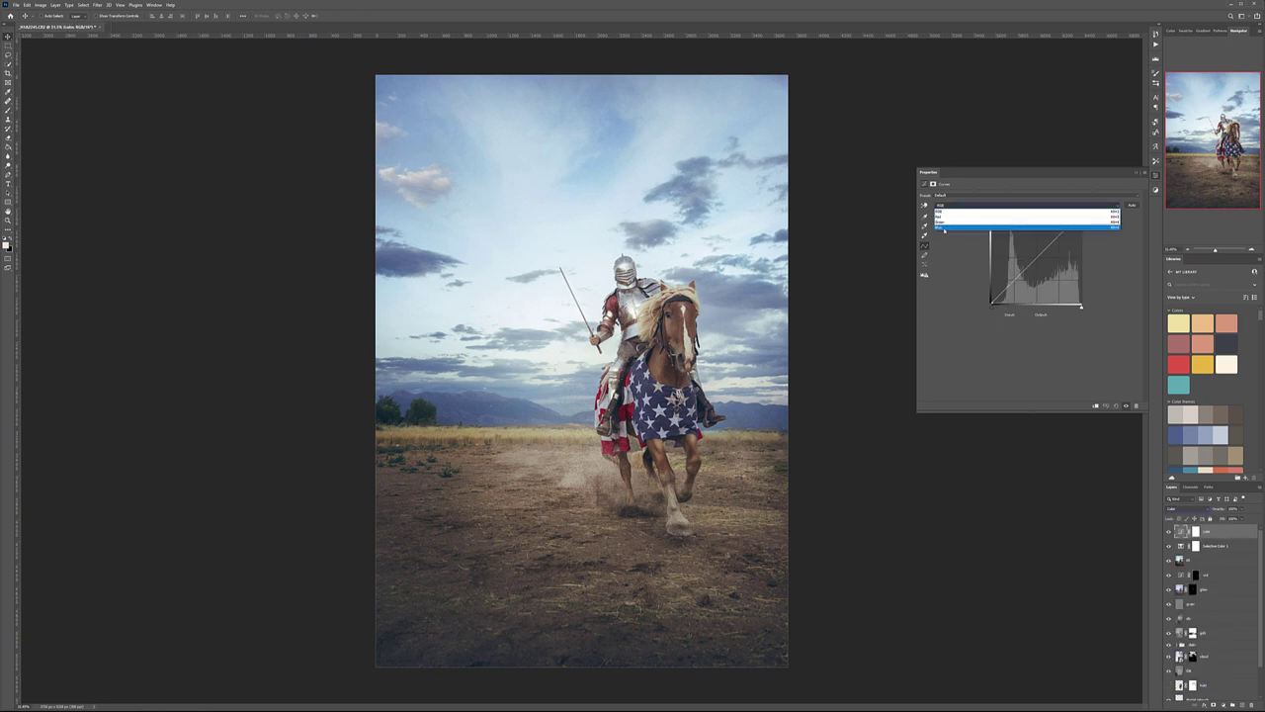
pyautogui.click(960, 226)
pyautogui.moveTo(992, 302); pyautogui.dragTo(985, 292)
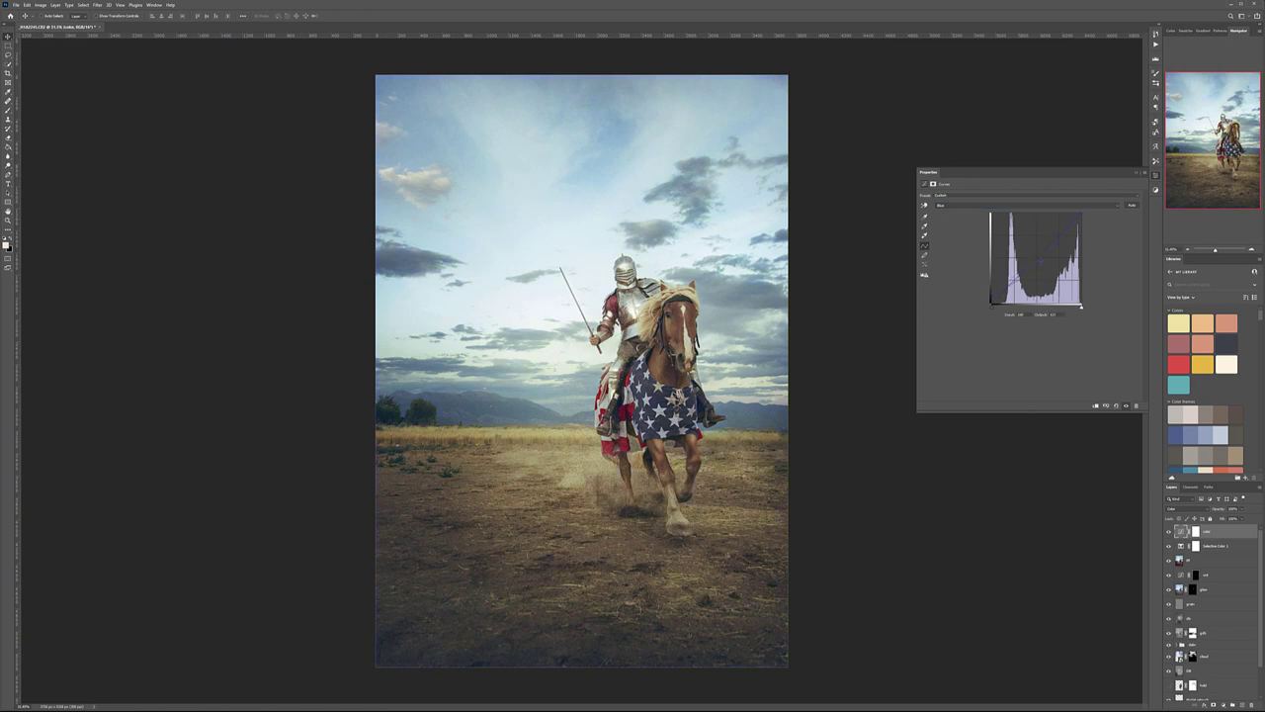
pyautogui.click(993, 206)
pyautogui.click(993, 217)
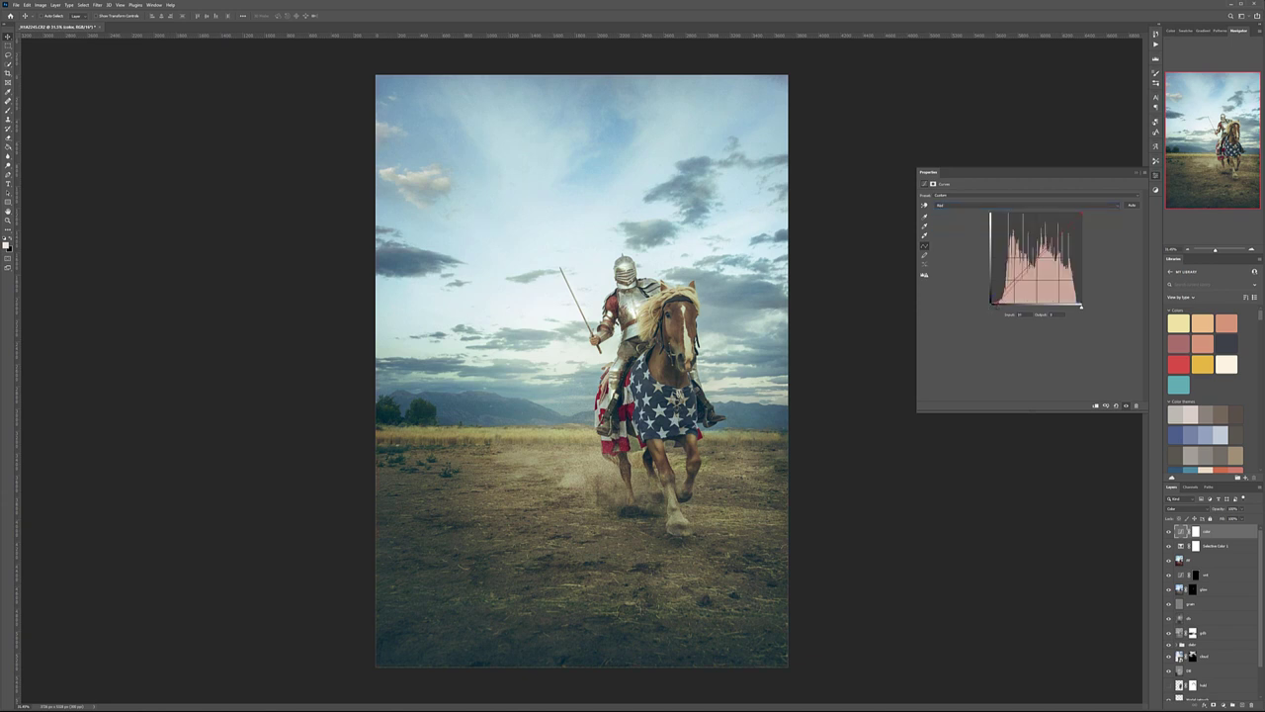
pyautogui.moveTo(1012, 284); pyautogui.dragTo(1013, 279)
pyautogui.click(1169, 532)
# Group the color Curves, Selective Color and filtered layers, give the group a color-related name, and compare it off and on.
pyautogui.keyDown('shift'); pyautogui.click(1237, 559); pyautogui.keyUp('shift')
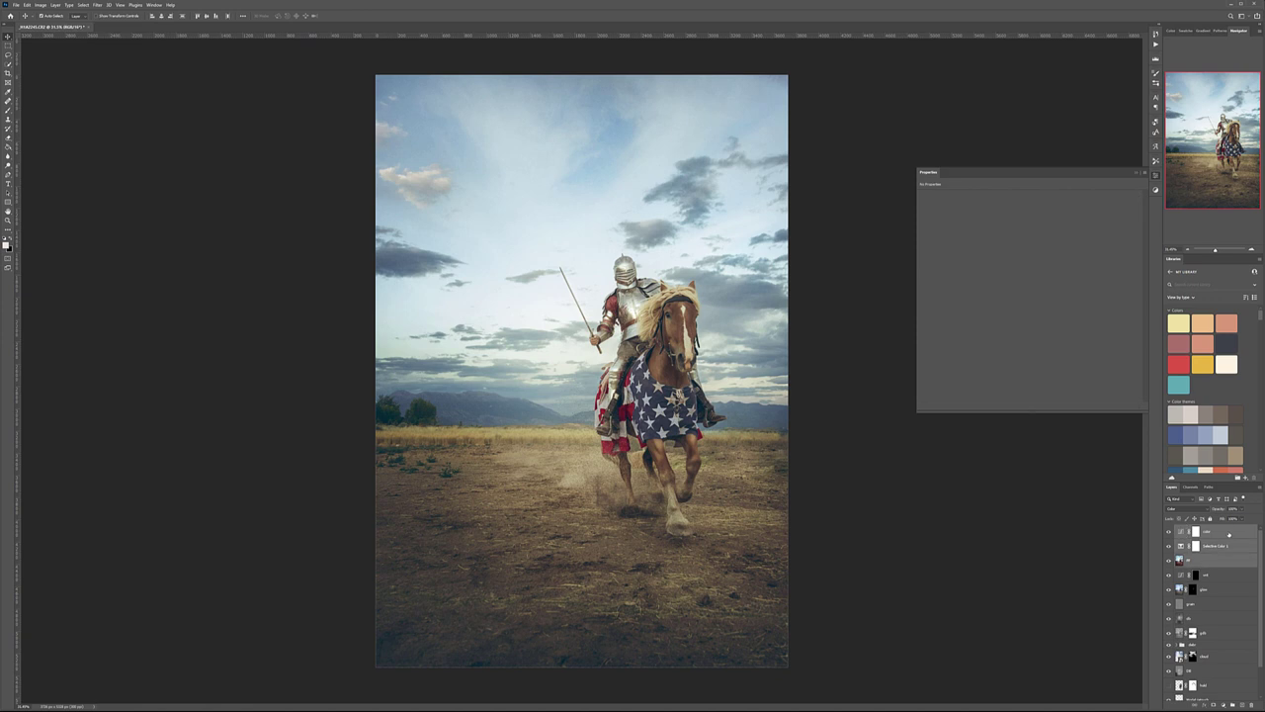
pyautogui.hotkey('ctrl', 'g')
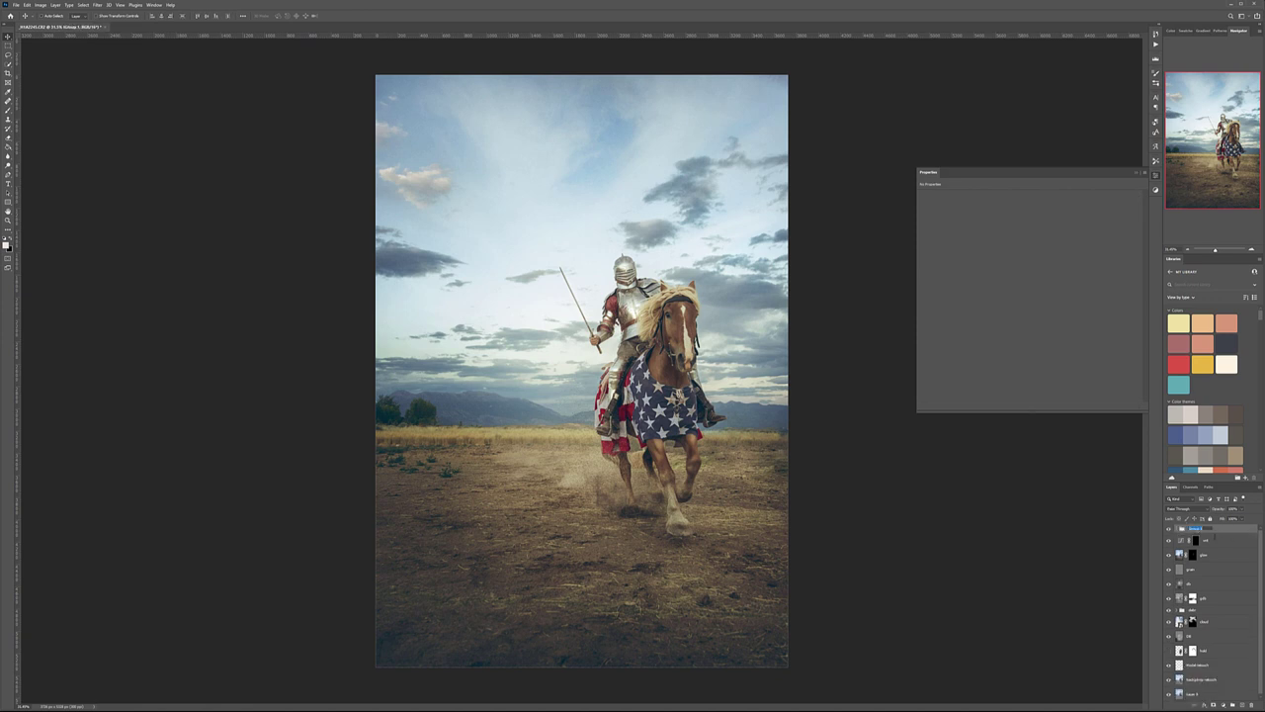
pyautogui.write('c')
pyautogui.press('Return')
pyautogui.click(1170, 529)
pyautogui.click(1170, 530)
# Group everything above the original Layer 0 and name the group Retouching.
pyautogui.keyDown('shift'); pyautogui.click(1224, 683); pyautogui.keyUp('shift')
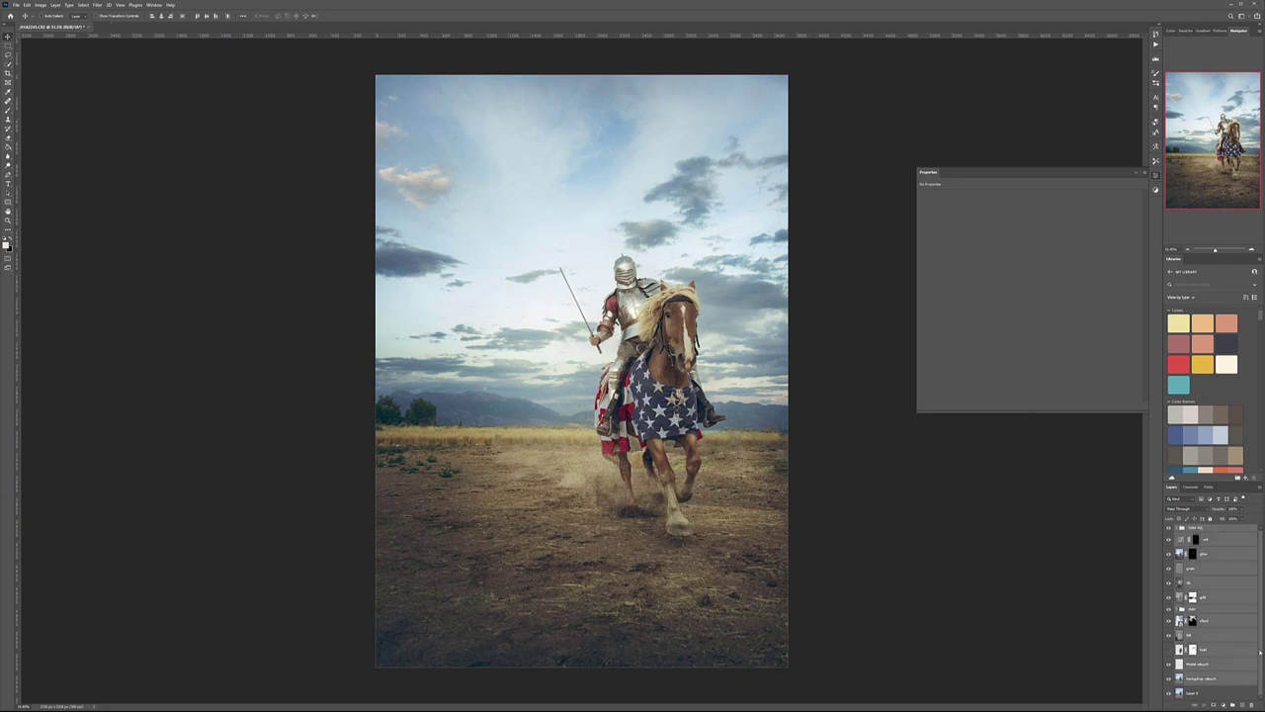
pyautogui.hotkey('ctrl', 'g')
pyautogui.doubleClick(1195, 530)
pyautogui.write('Retouching')
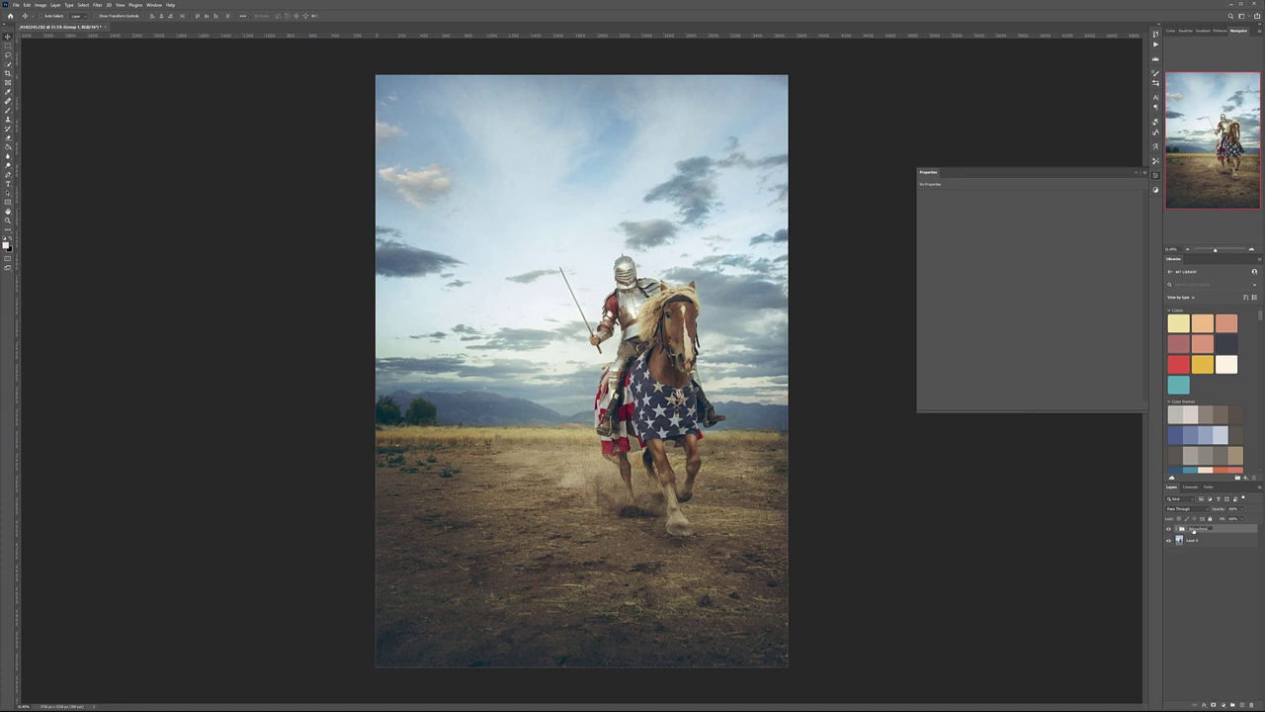
pyautogui.press('Return')
# Compare the original photo with the finished edit by repeatedly hiding and showing the Retouching group.
pyautogui.click(1169, 529)
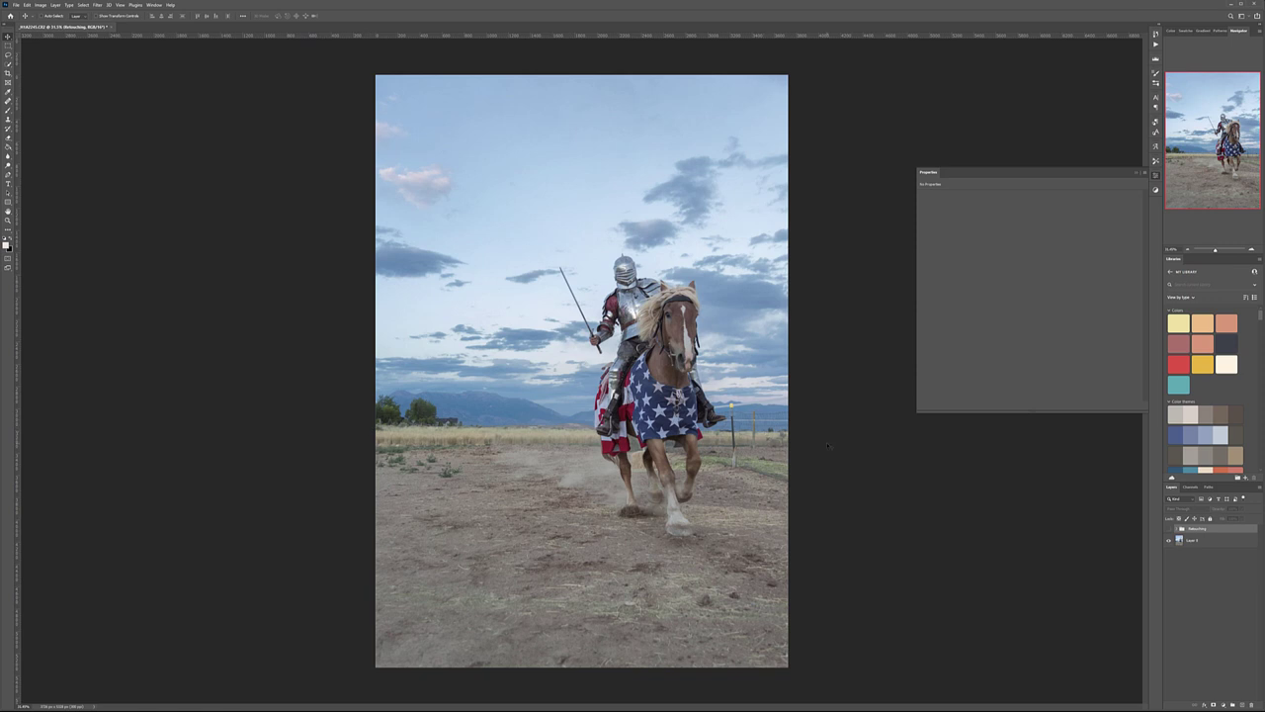
pyautogui.click(1171, 530)
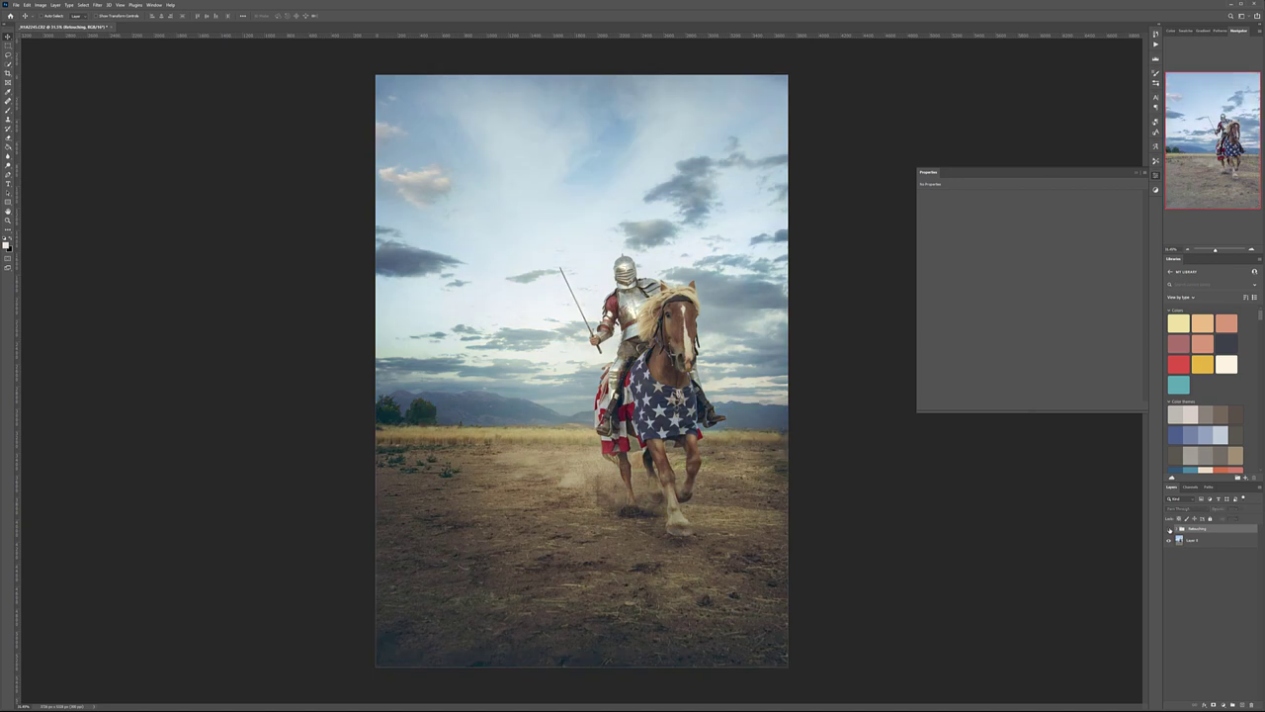
pyautogui.click(1171, 530)
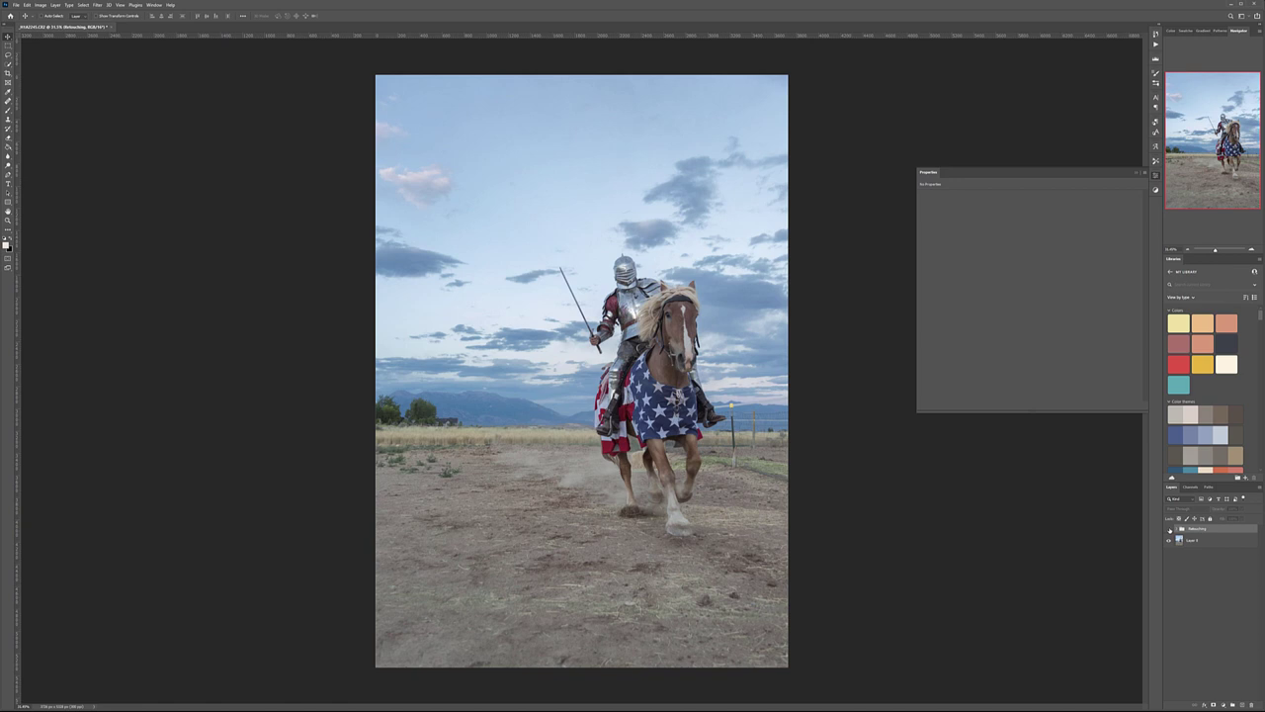
pyautogui.click(1171, 530)
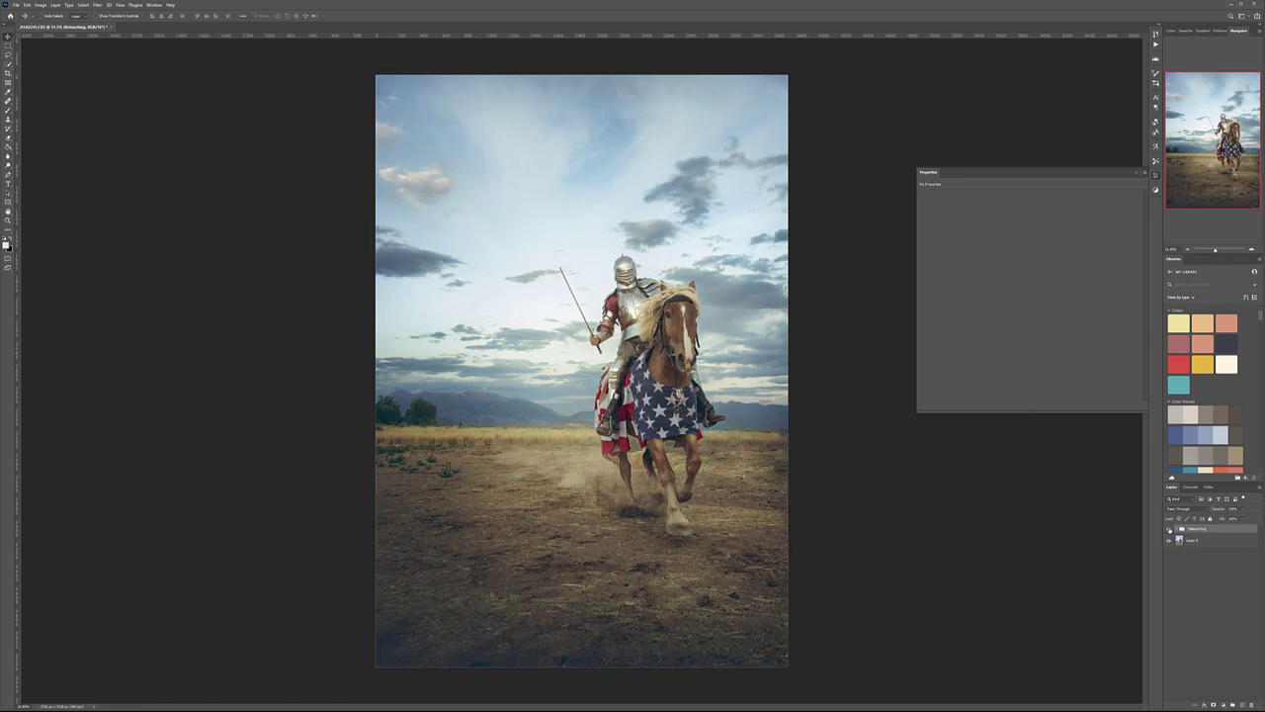
pyautogui.click(1171, 529)
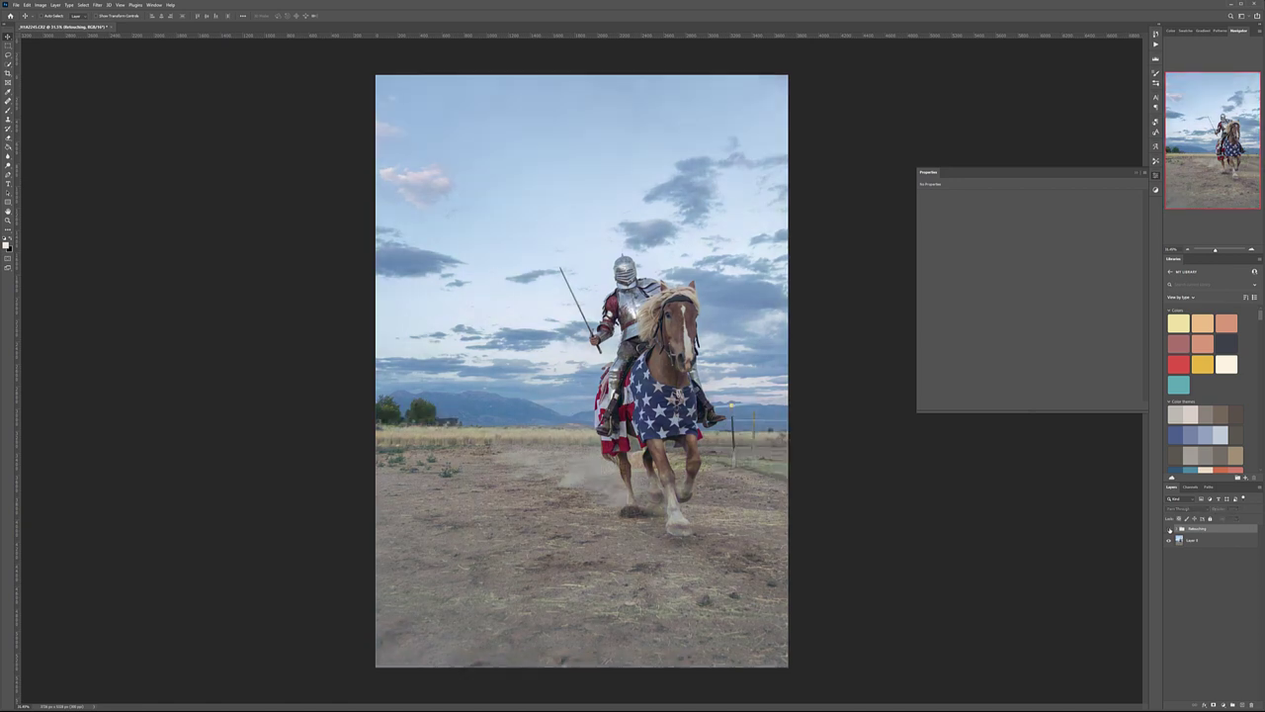
pyautogui.click(1171, 530)
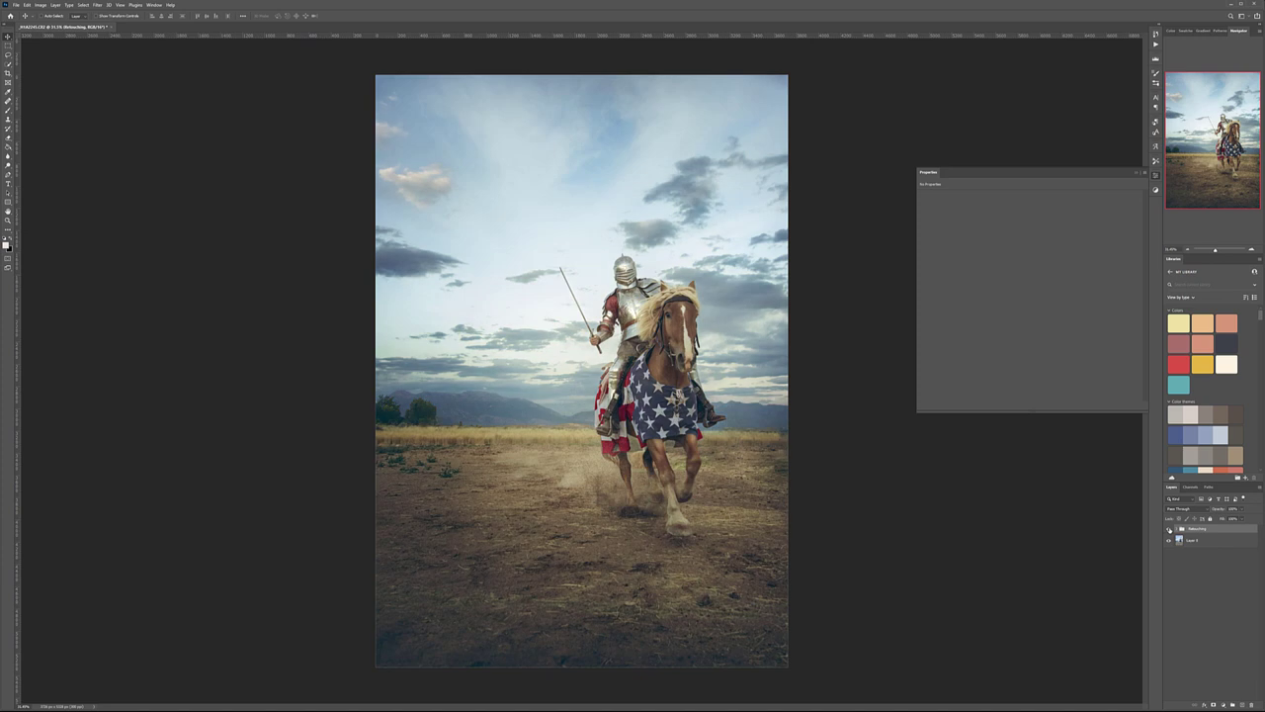